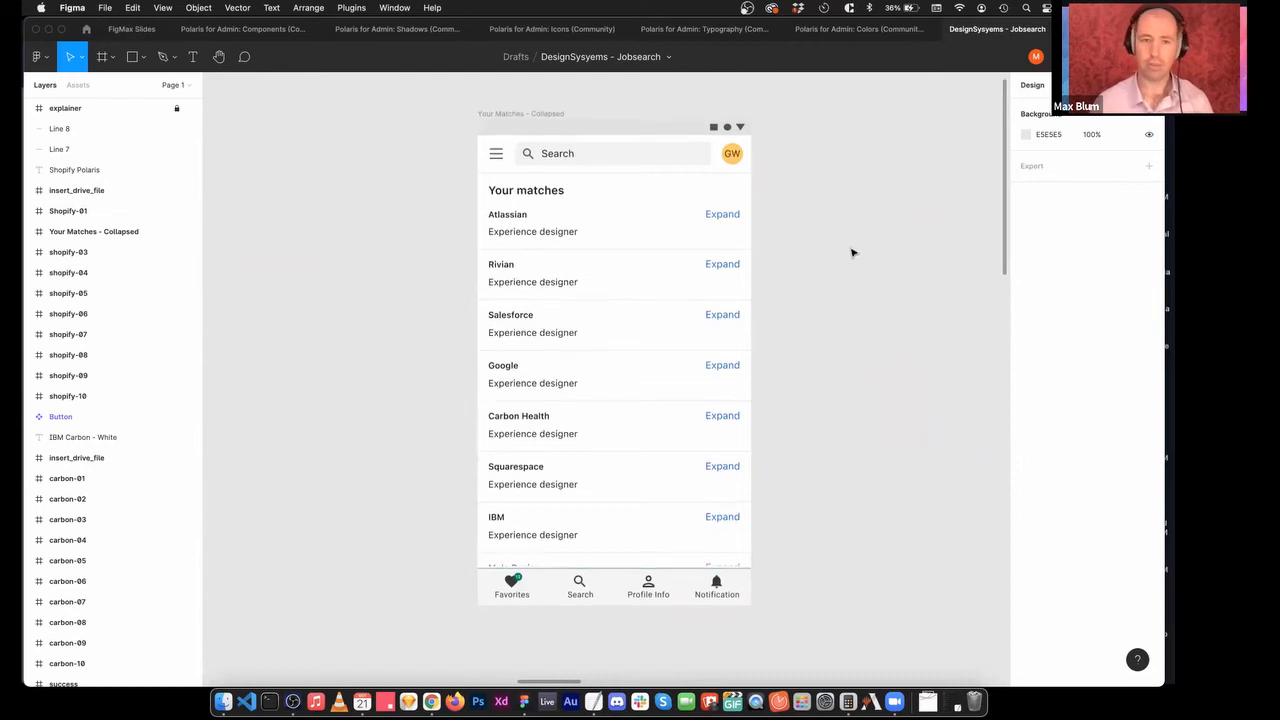
Compare the job list screens of the Shopify Polaris, IBM Carbon and Material Design dark versions up close.
scroll(851, 258, "down", 10)
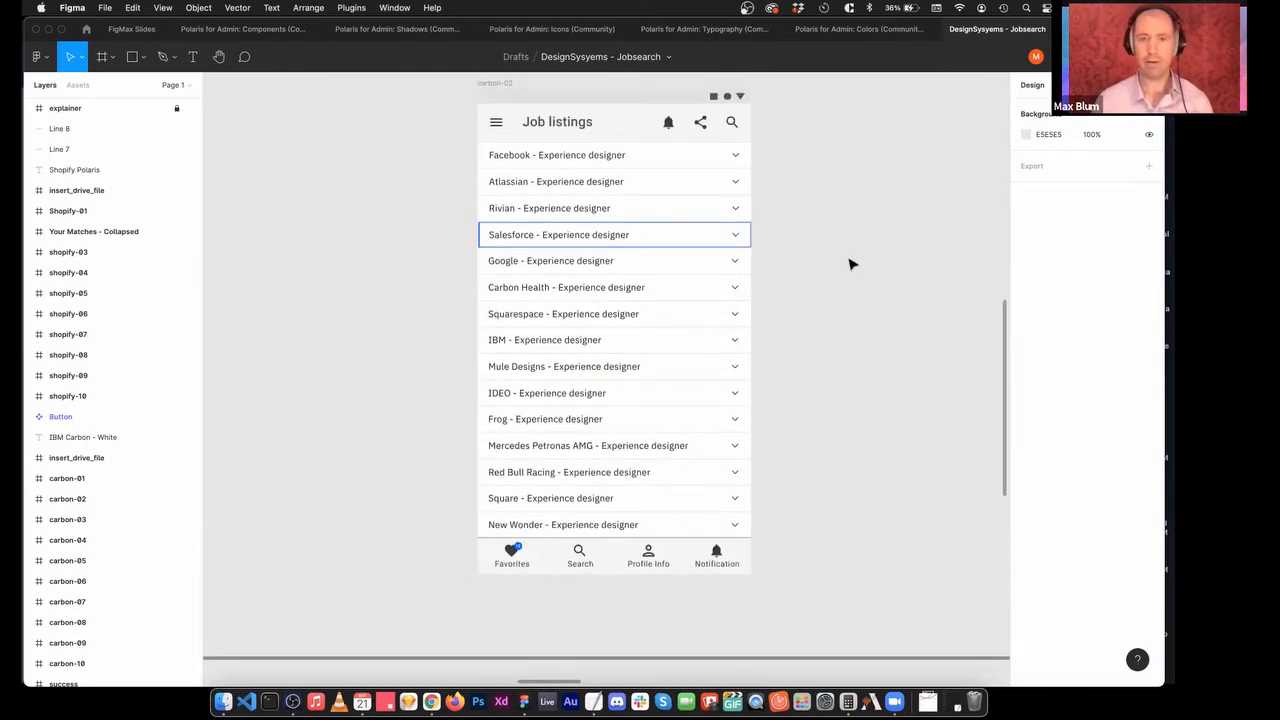
scroll(851, 264, "down", 10)
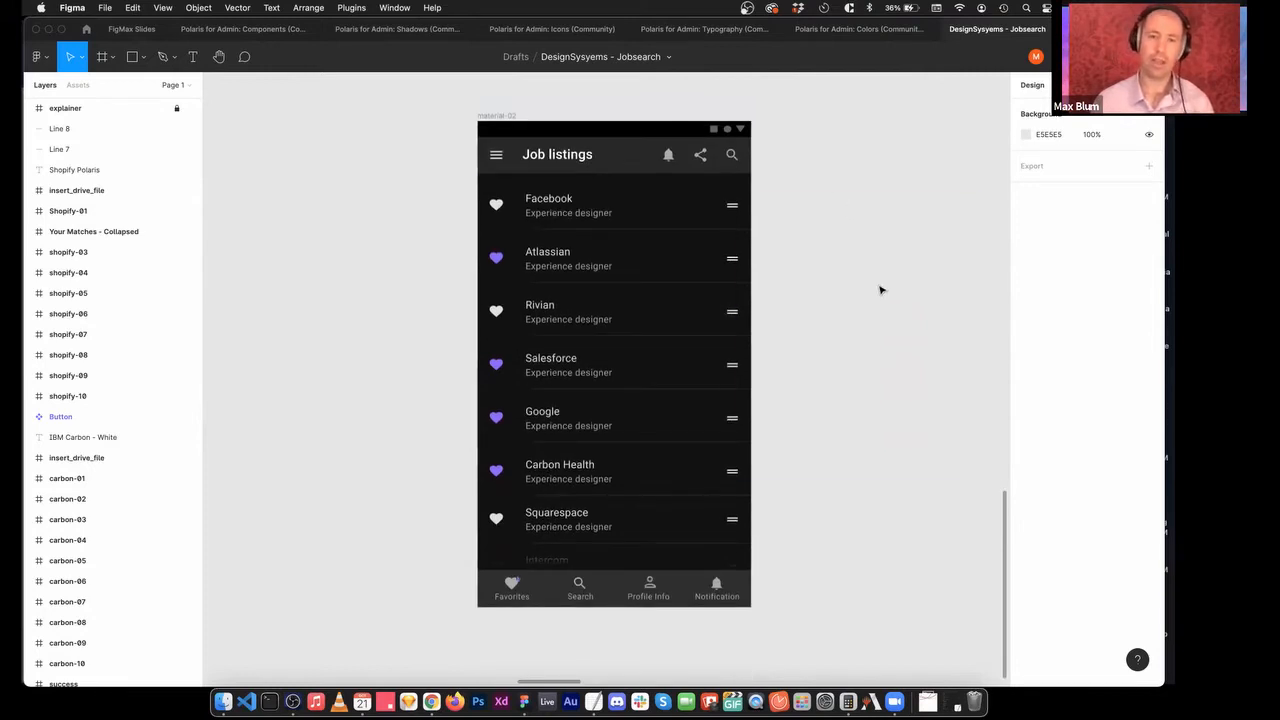
scroll(872, 298, "down", 2)
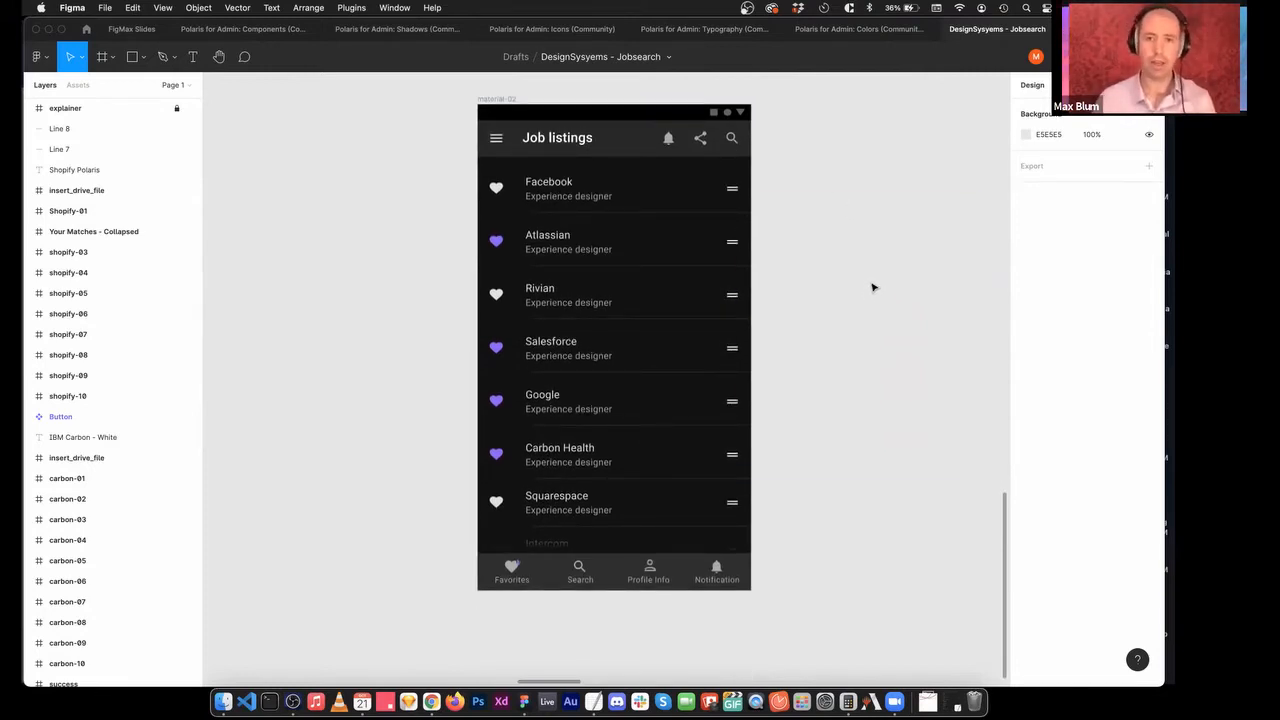
scroll(872, 316, "up", 10)
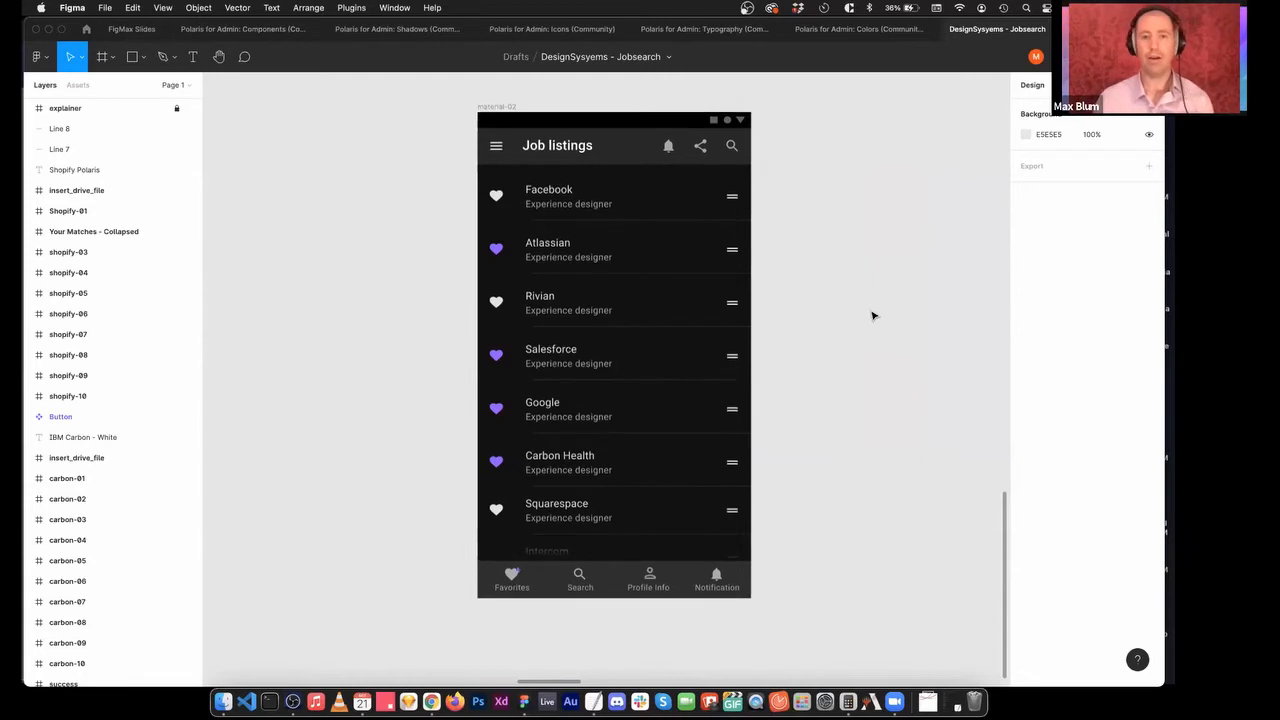
scroll(880, 312, "up", 5)
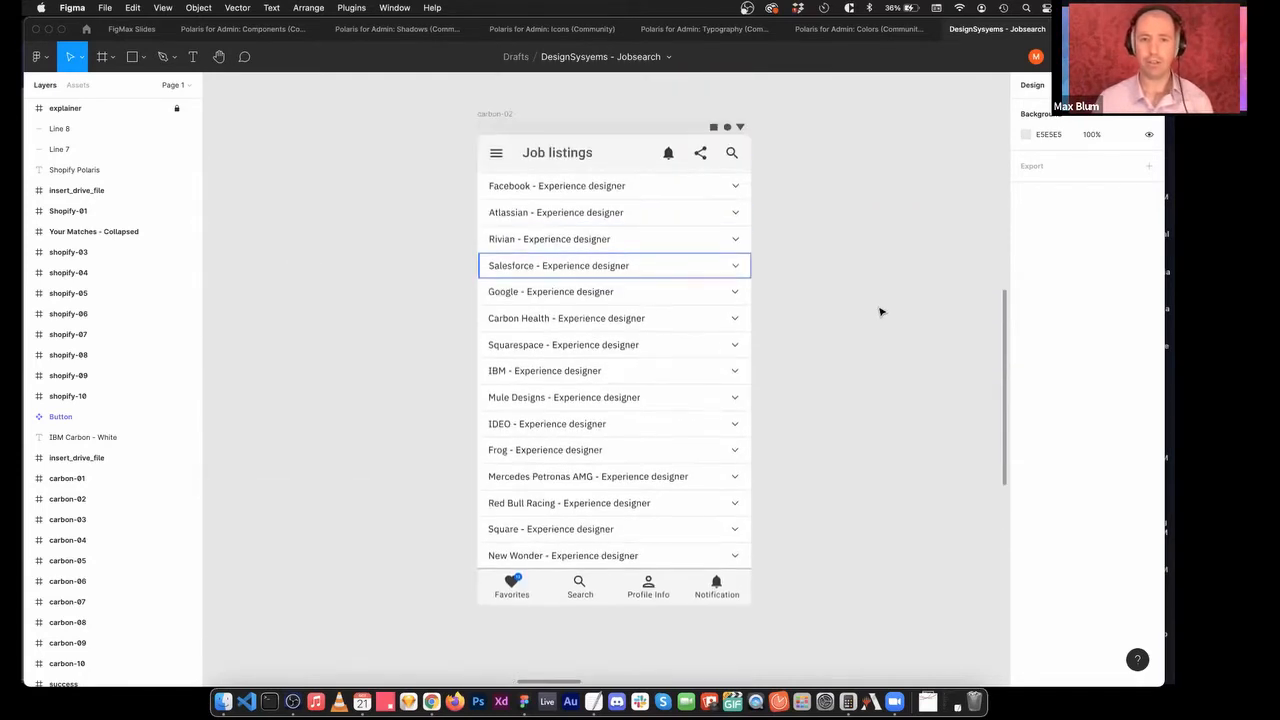
scroll(880, 312, "up", 10)
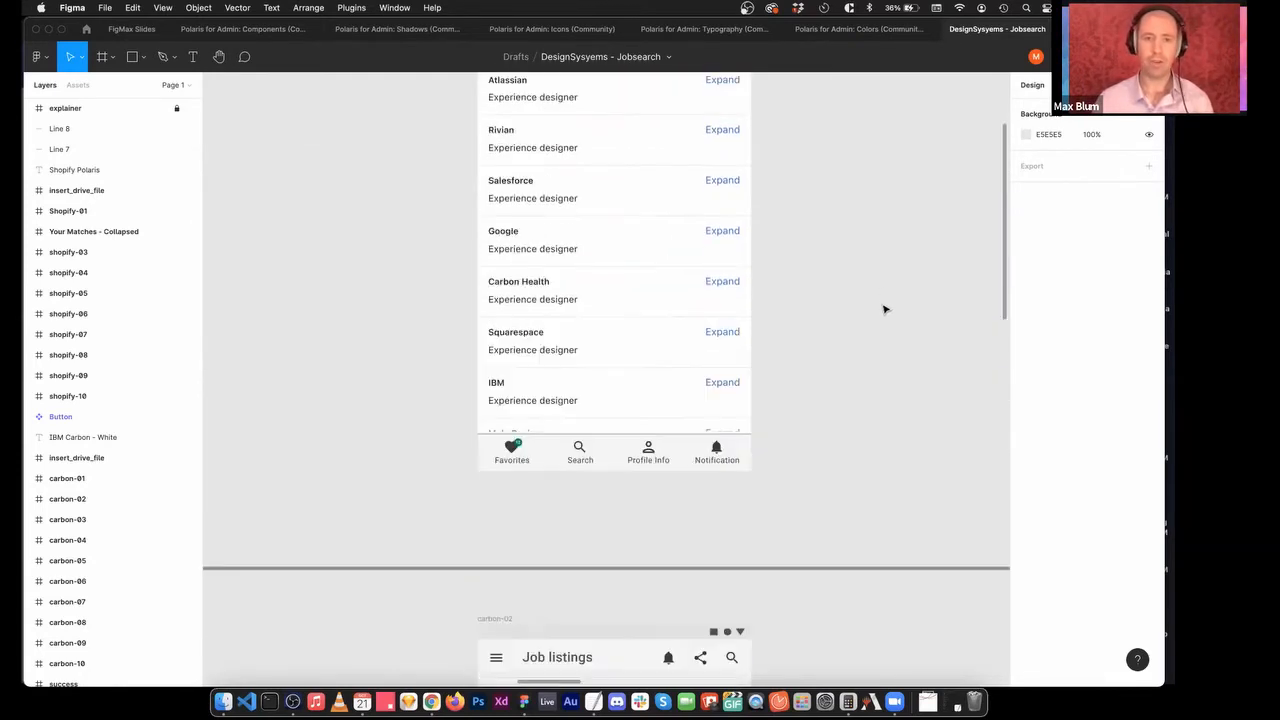
scroll(884, 310, "up", 1)
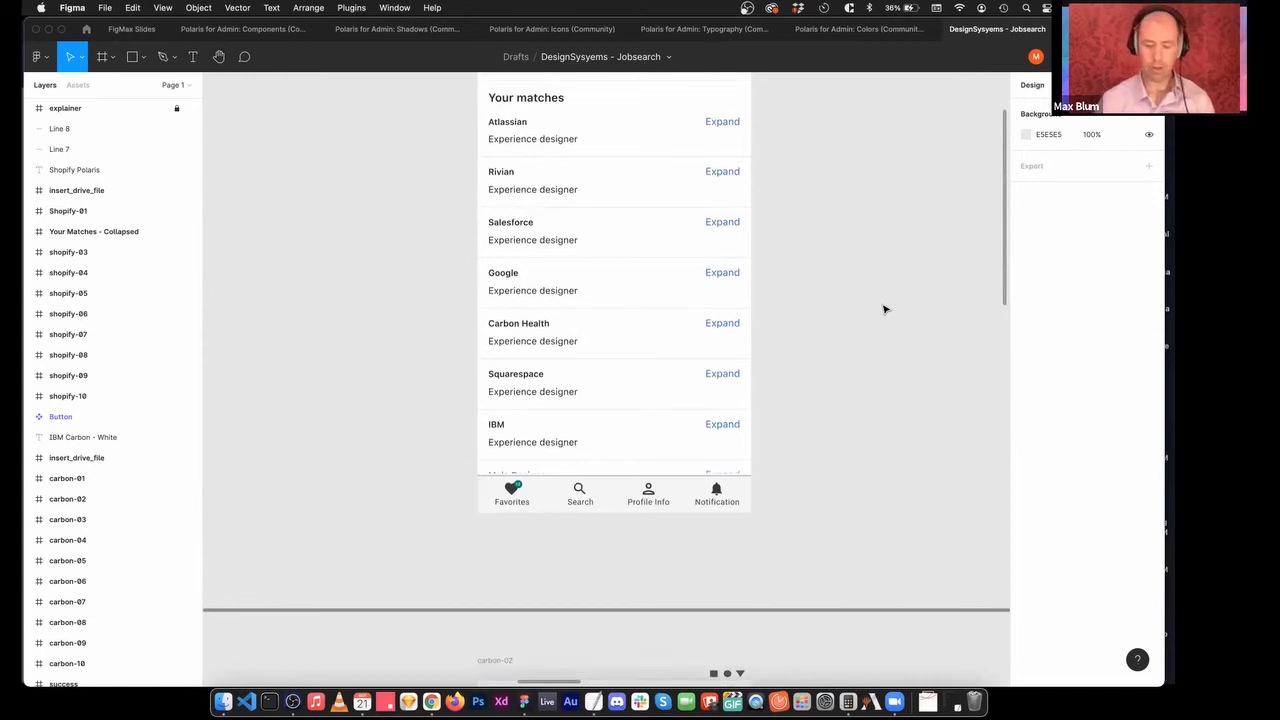
Examine the screen flows of all three design systems side by side, from the start screens to the application screens.
scroll(884, 310, "down", 5, "ctrl")
scroll(851, 371, "down", 3)
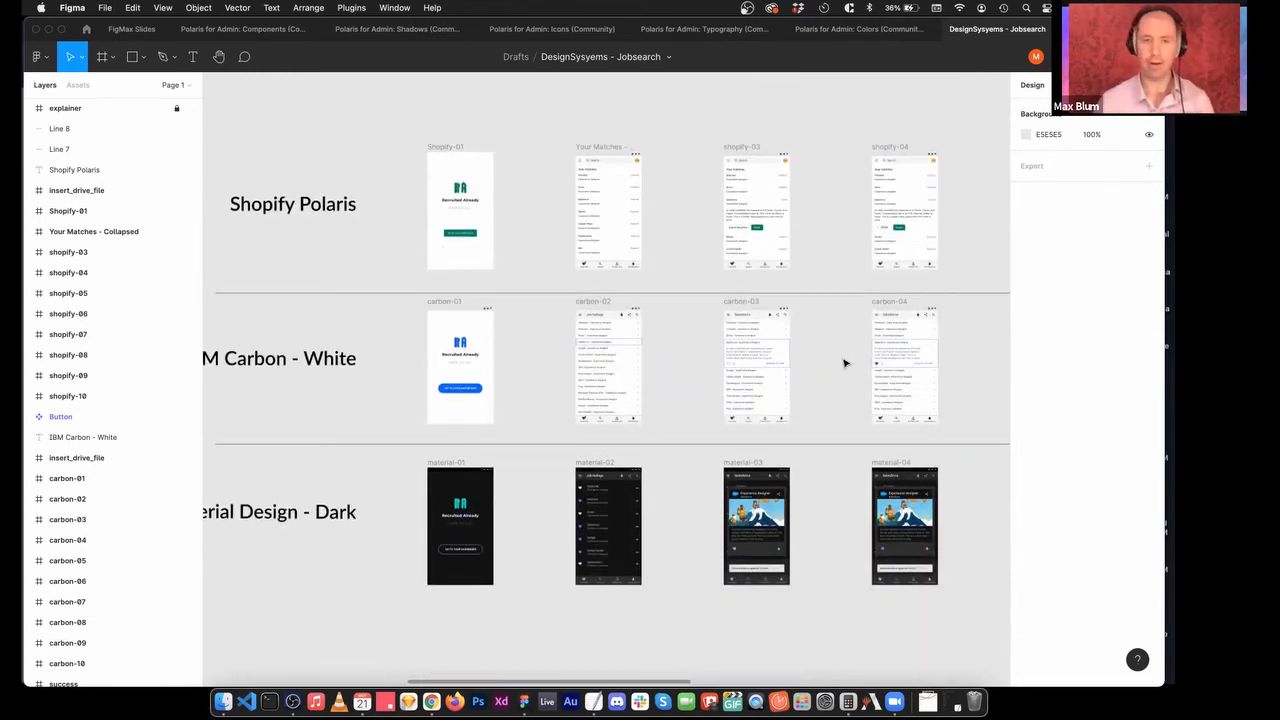
scroll(845, 363, "right", 2)
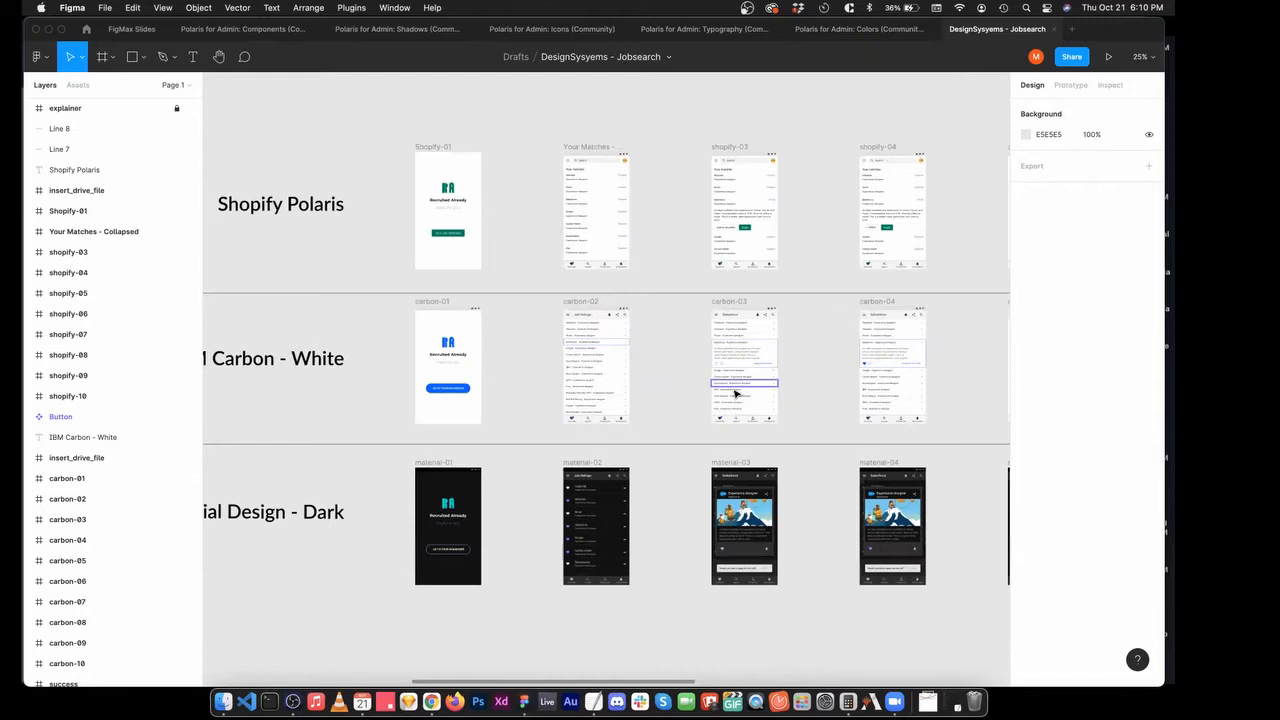
scroll(689, 487, "right", 1)
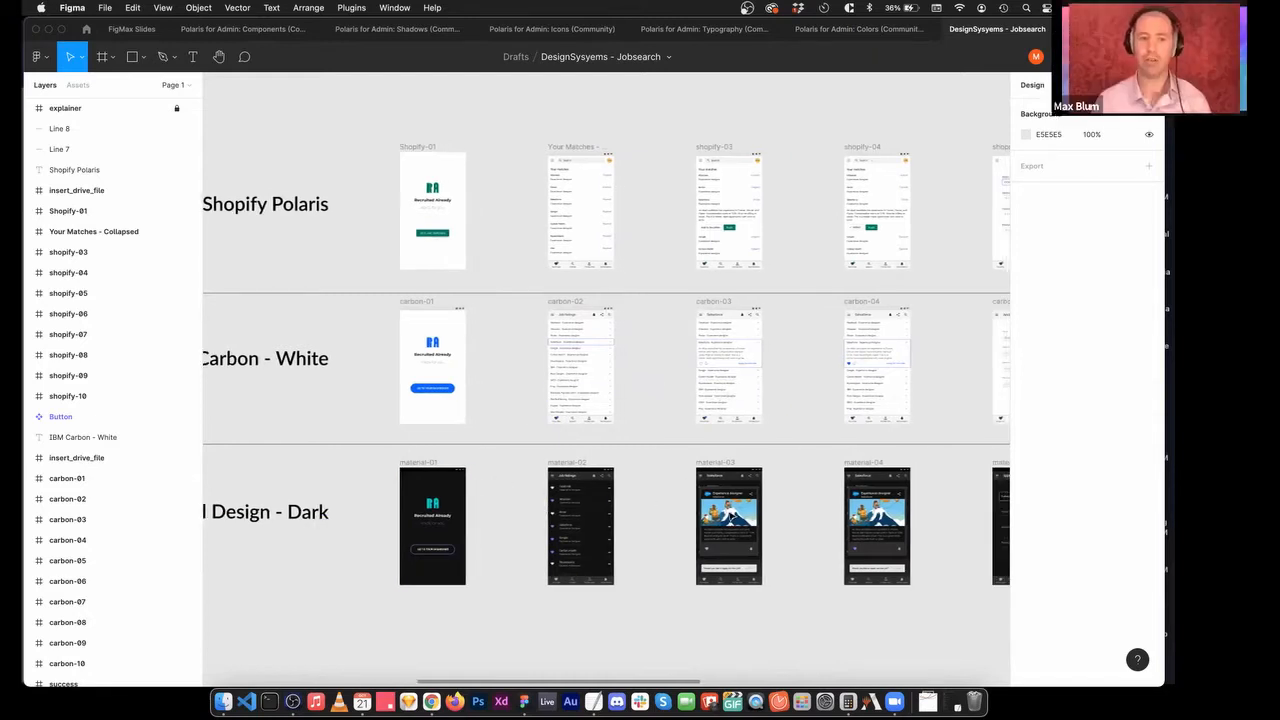
scroll(680, 463, "right", 1)
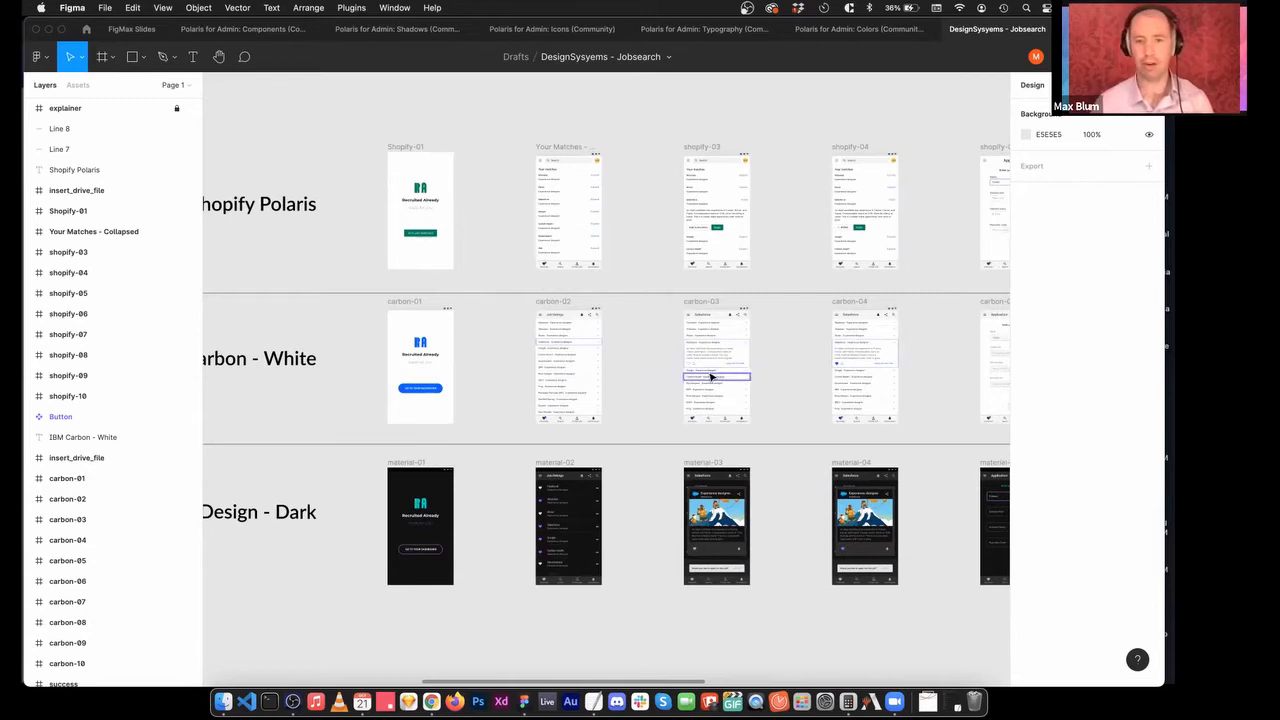
scroll(714, 368, "right", 3)
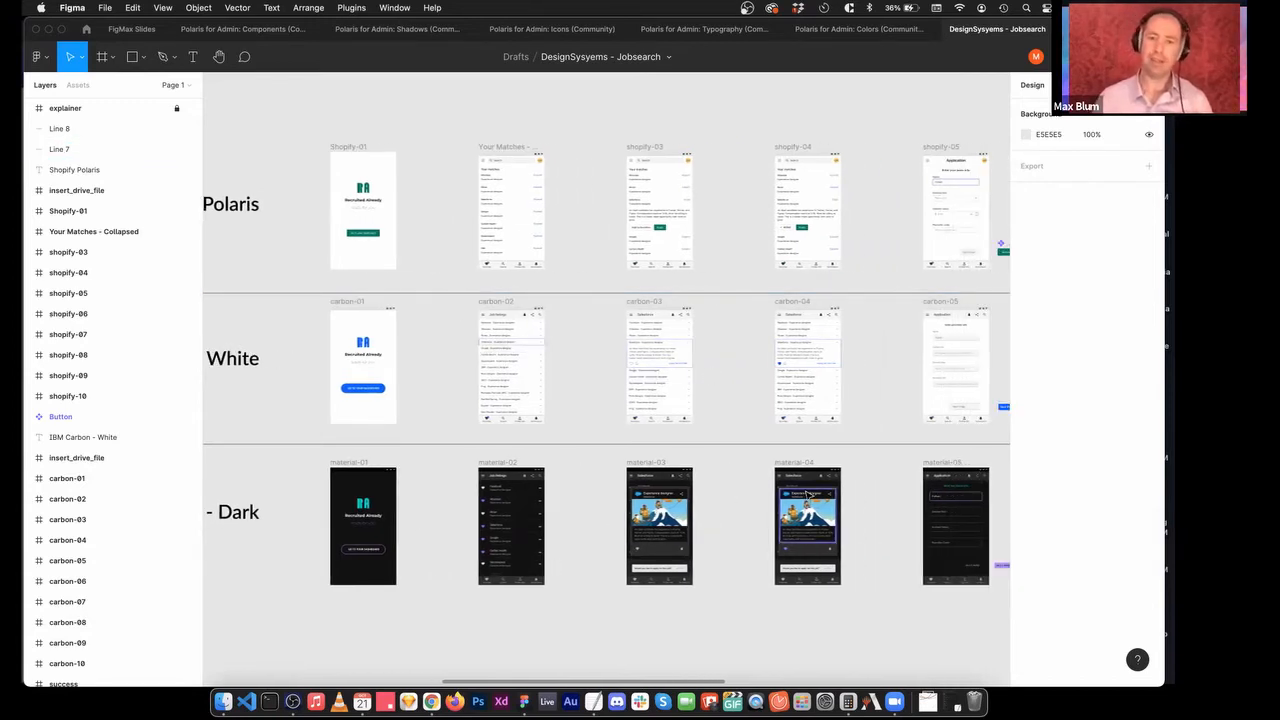
scroll(805, 497, "right", 10)
scroll(808, 493, "right", 7)
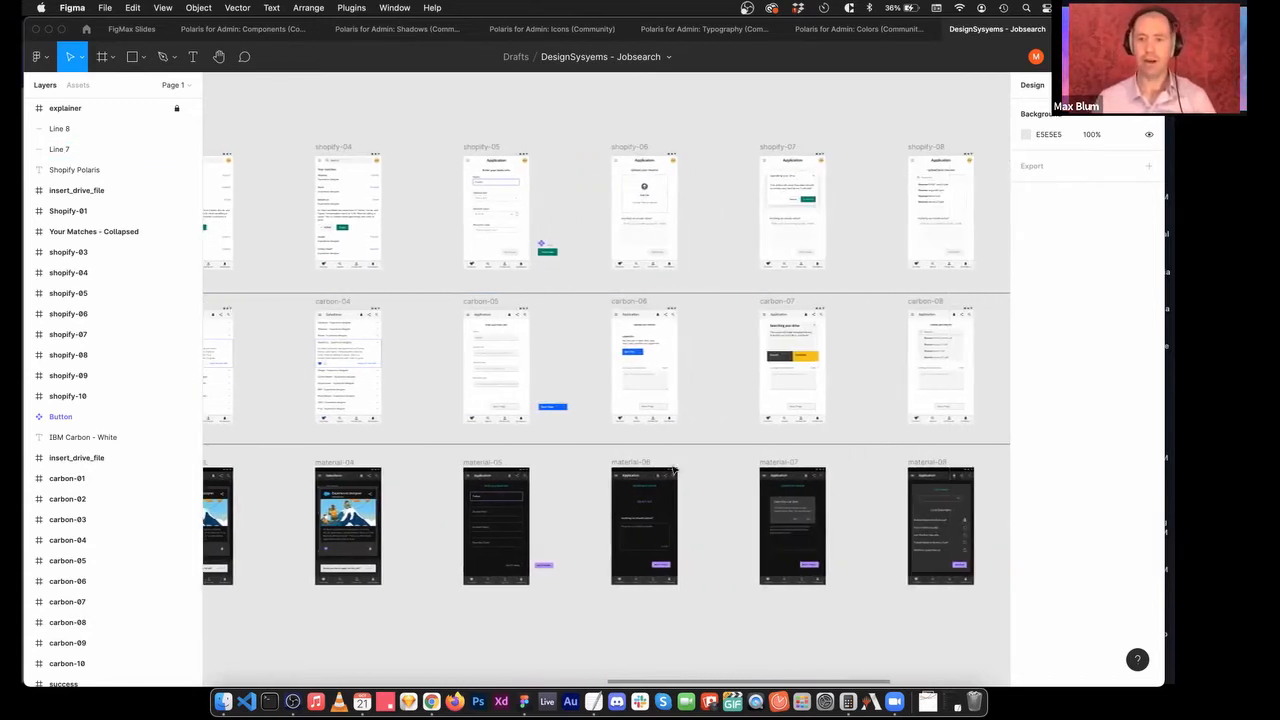
scroll(866, 521, "right", 7)
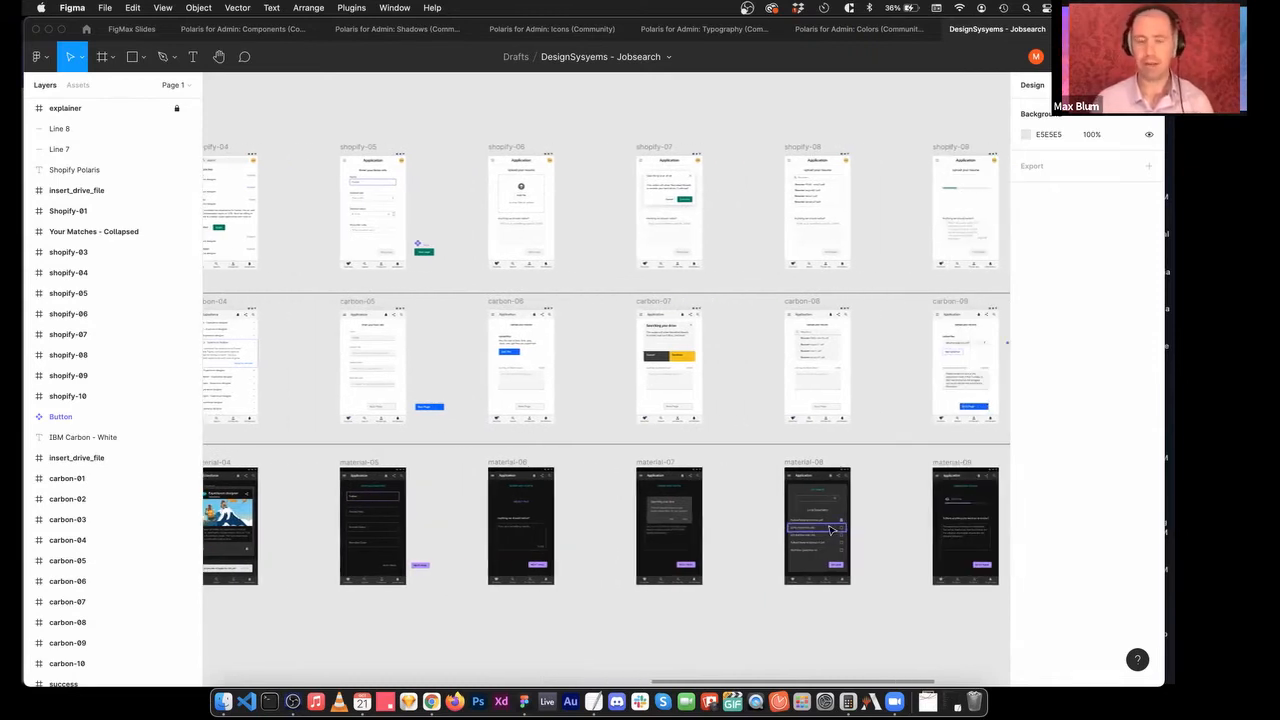
scroll(695, 575, "left", 8)
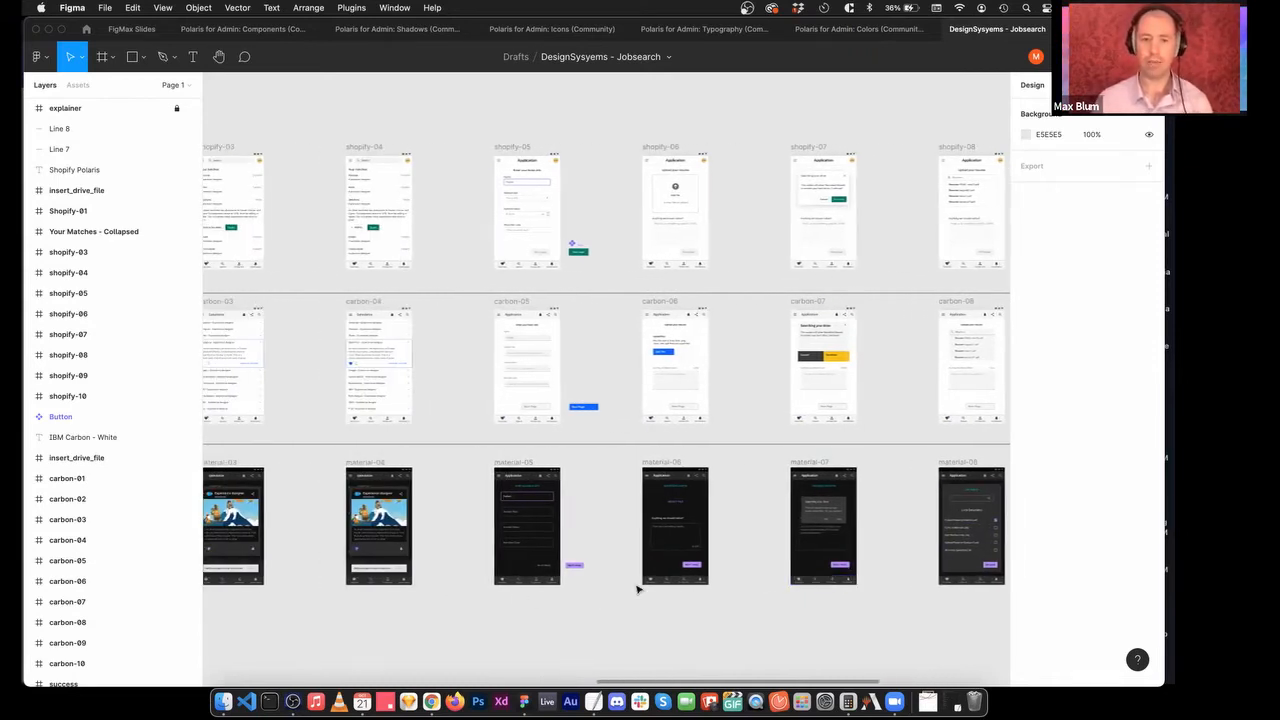
scroll(847, 545, "left", 15)
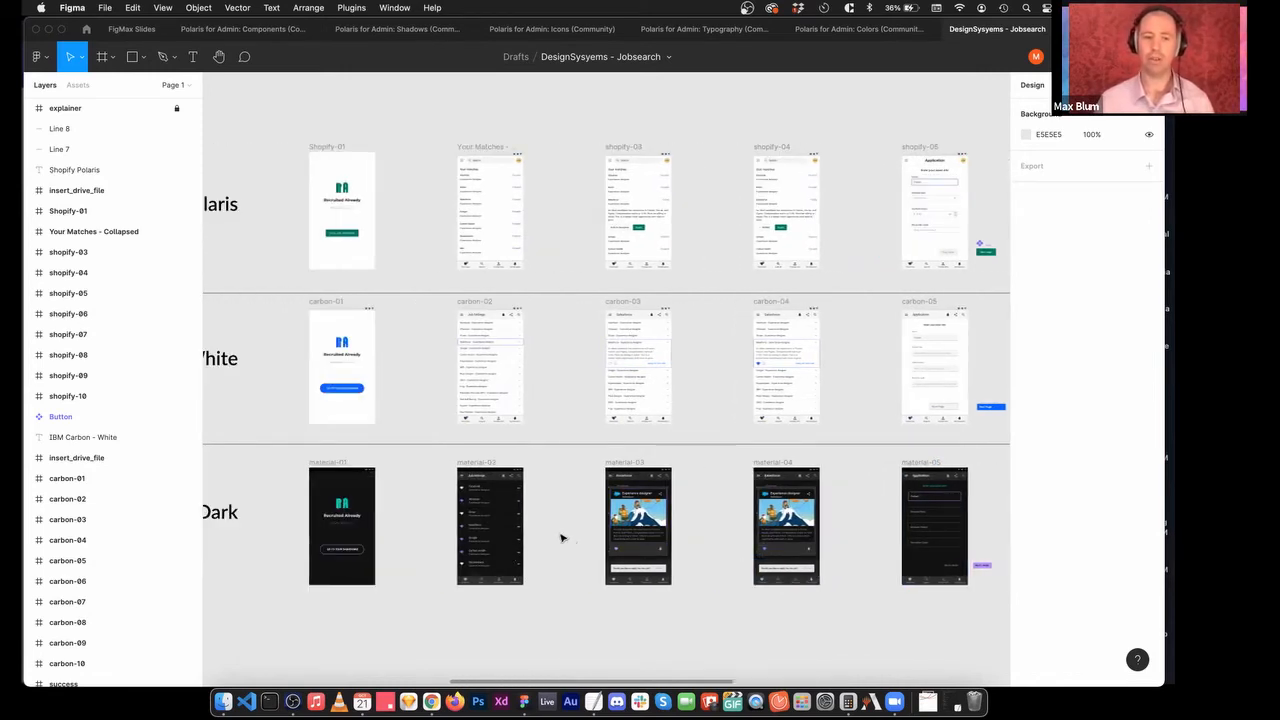
scroll(561, 538, "right", 11)
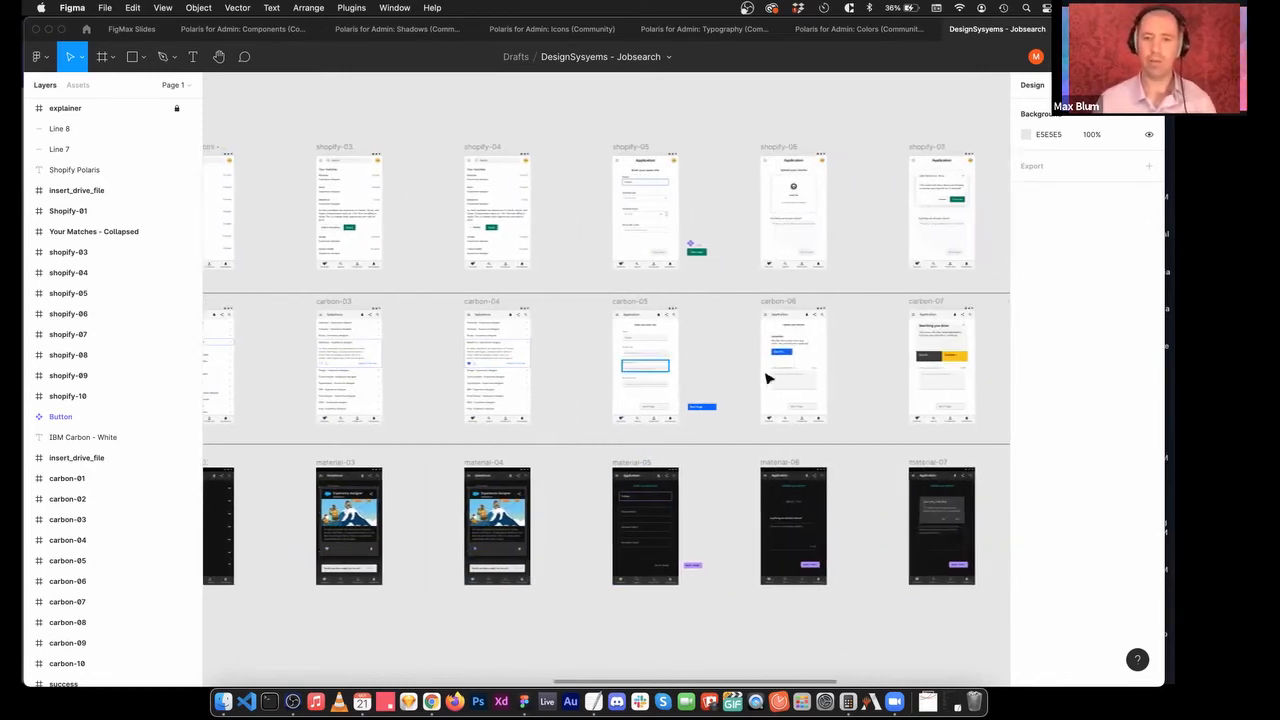
scroll(700, 385, "left", 6)
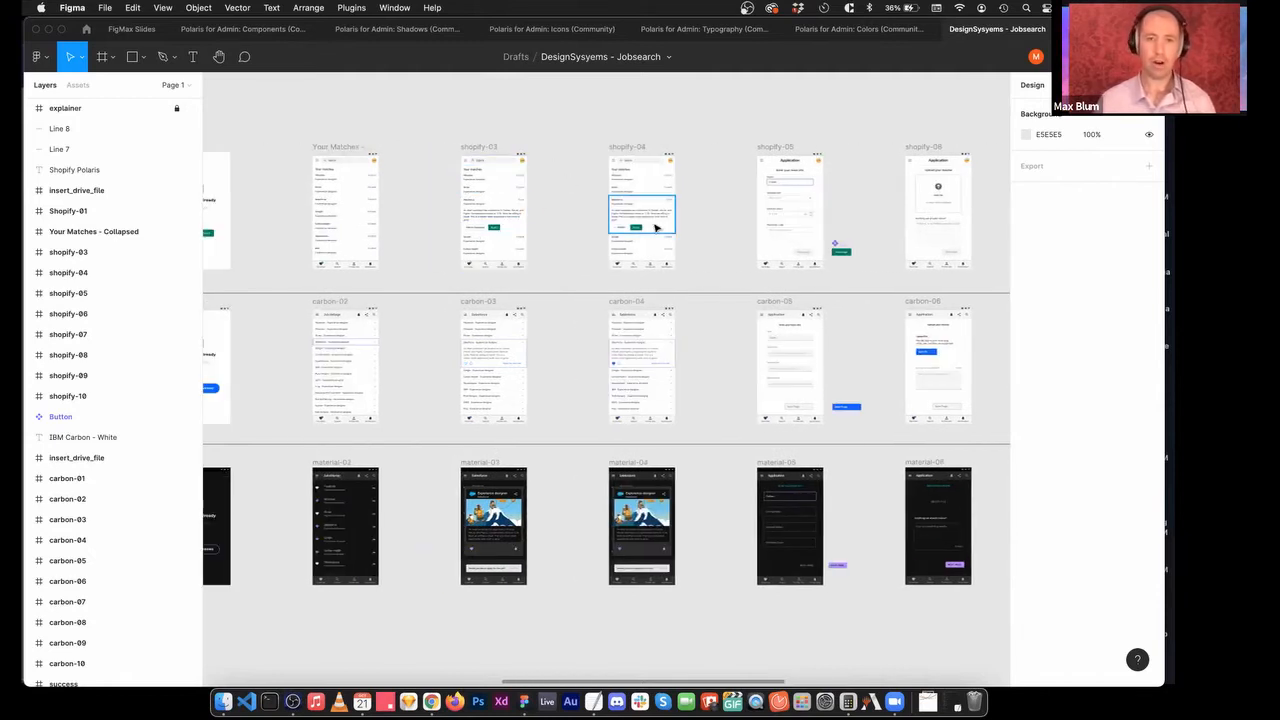
scroll(657, 228, "left", 6)
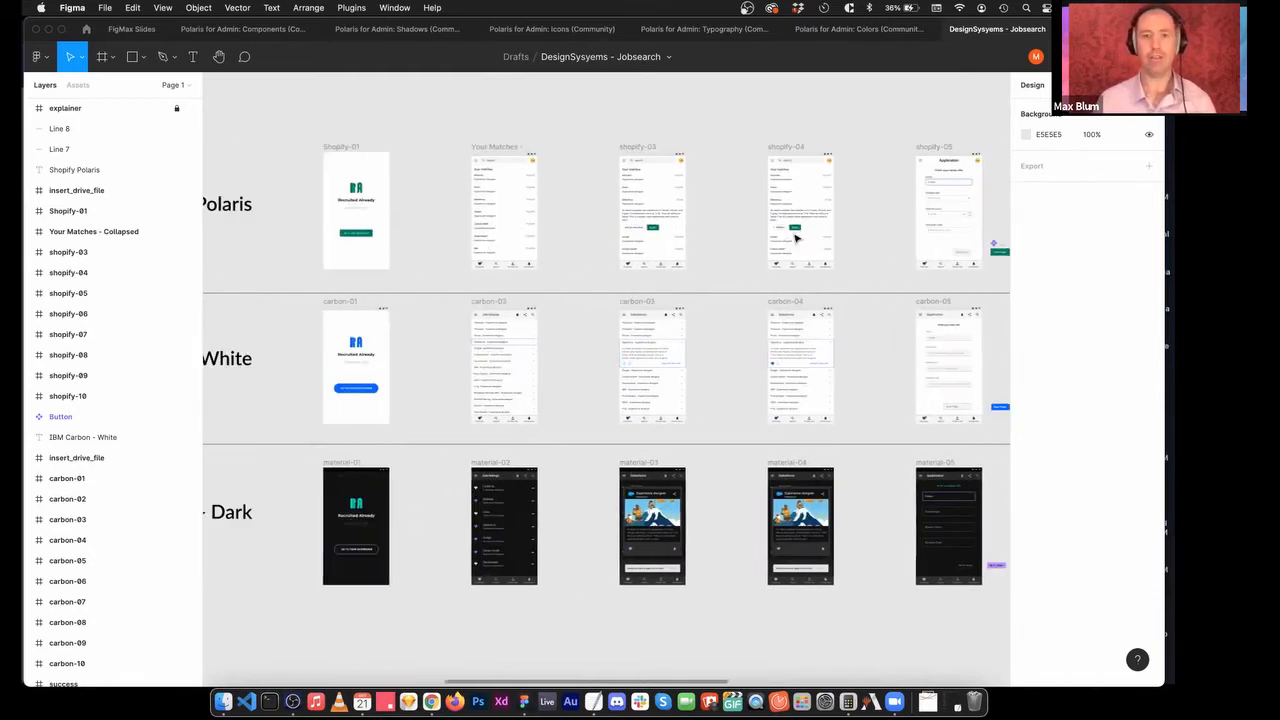
Examine the Shopify Polaris flow up close from the collapsed matches list to the resume upload screen, and return to the overview.
scroll(796, 238, "left", 2)
left_click_drag(504, 142, 628, 290)
key("shift+2")
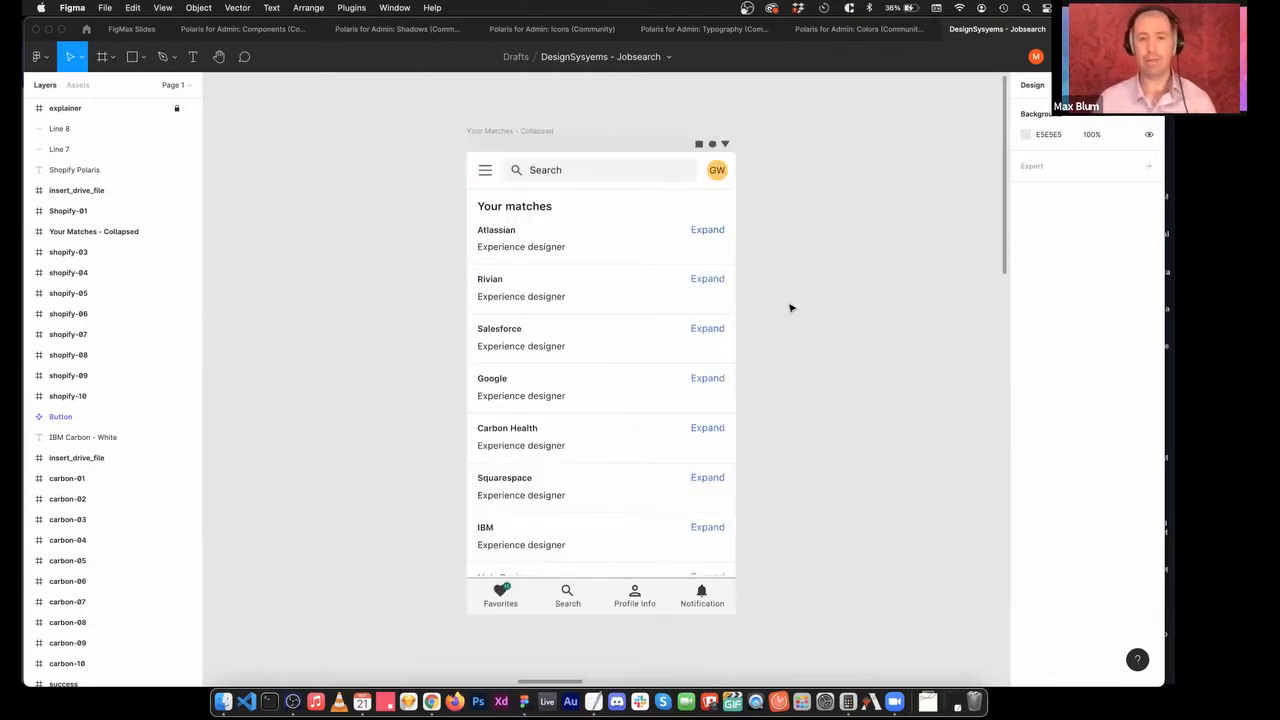
scroll(790, 308, "right", 15)
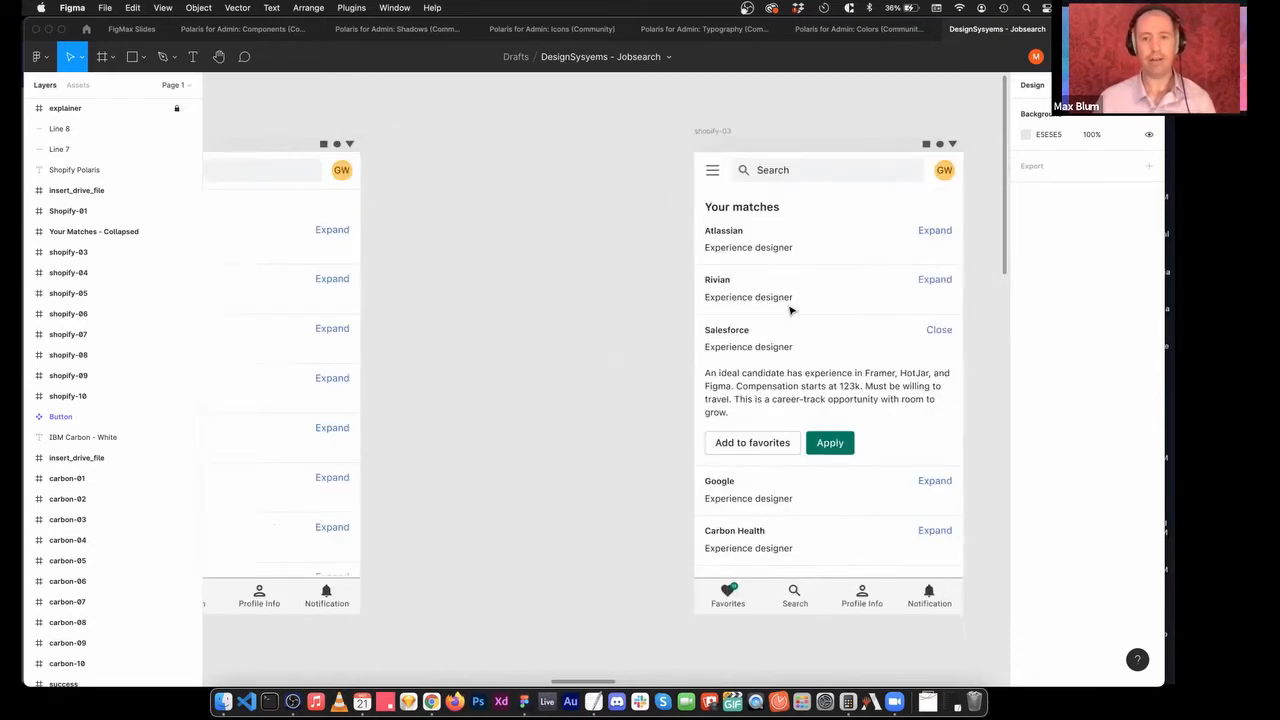
scroll(790, 310, "right", 20)
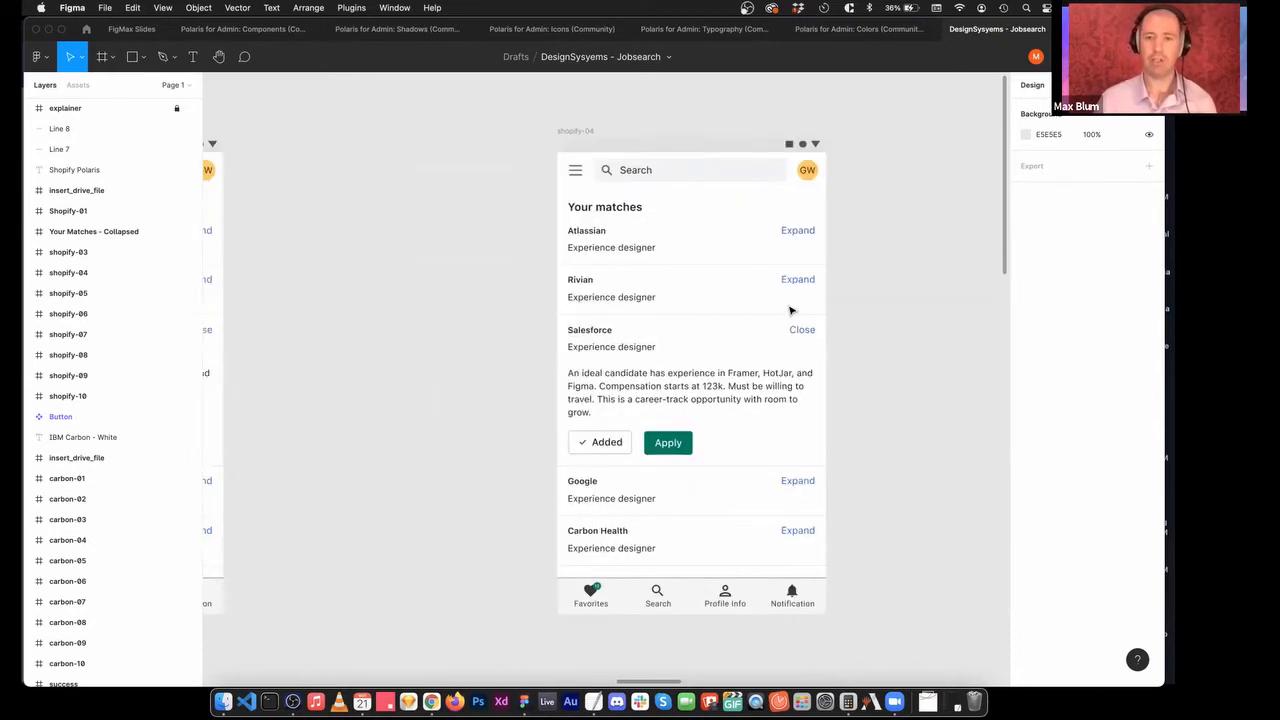
scroll(790, 310, "right", 20)
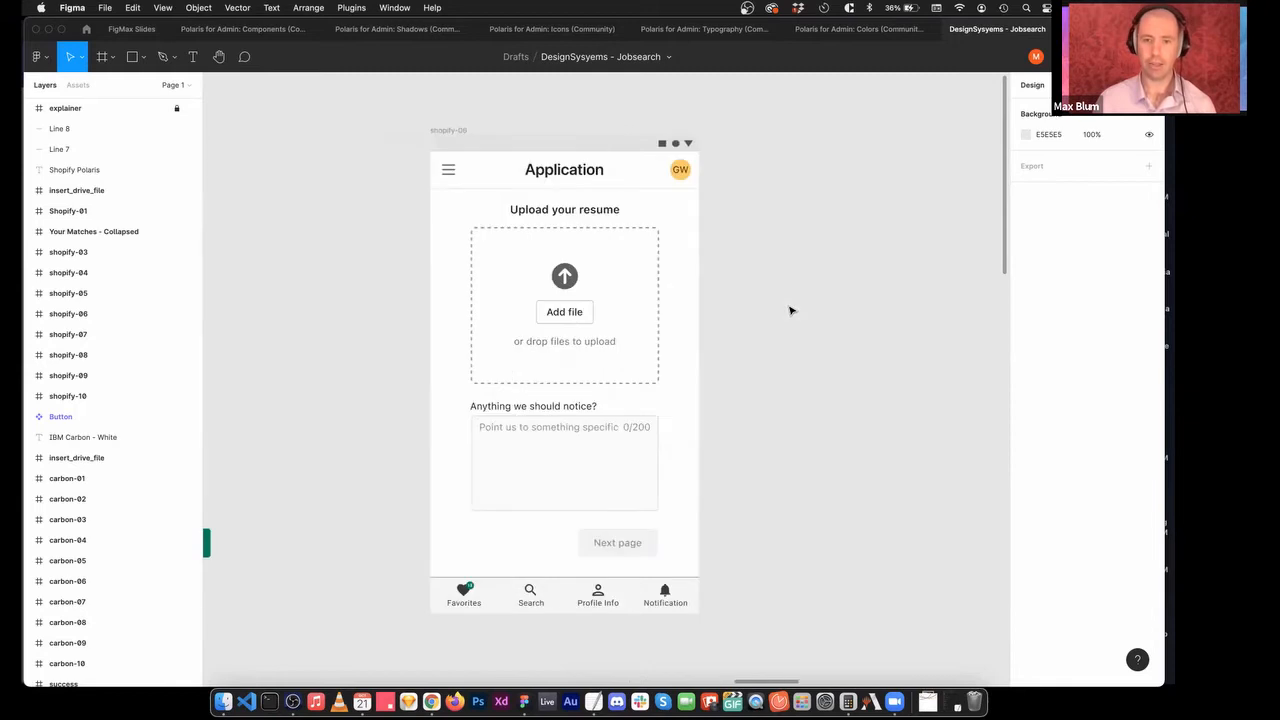
key("minus")
key("minus")
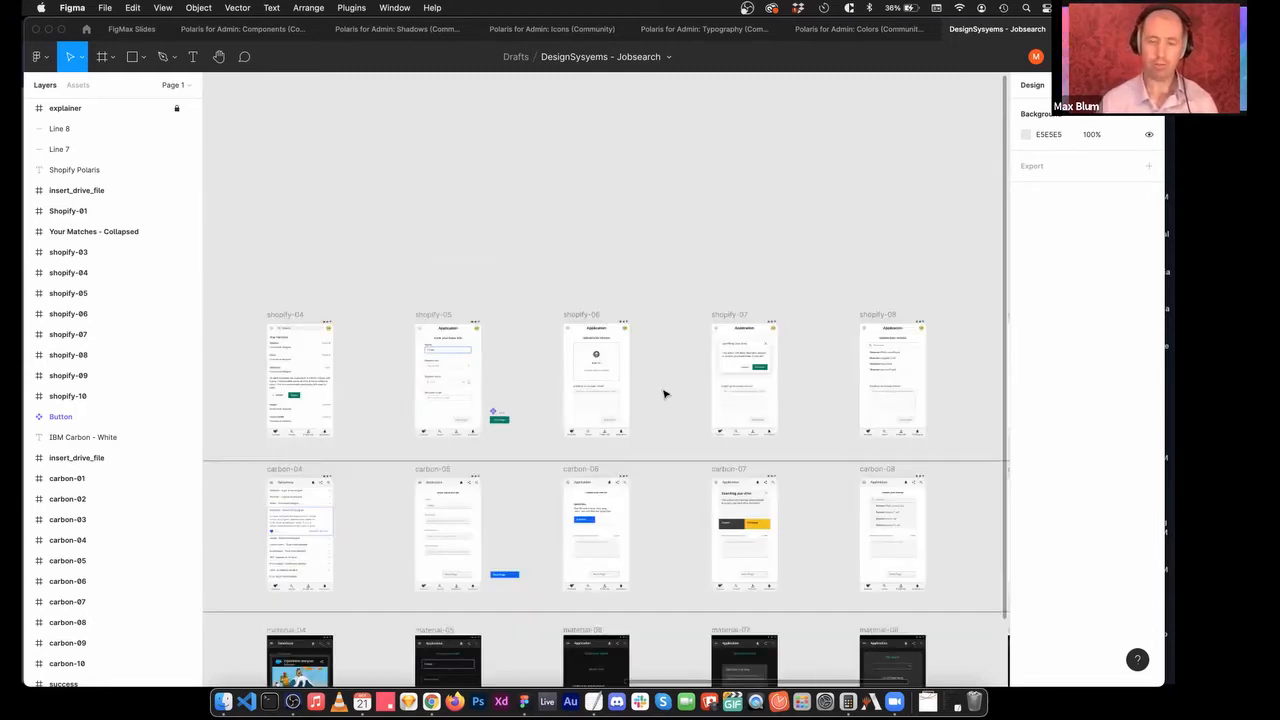
scroll(663, 393, "down", 5)
scroll(663, 392, "left", 5)
scroll(663, 390, "left", 5)
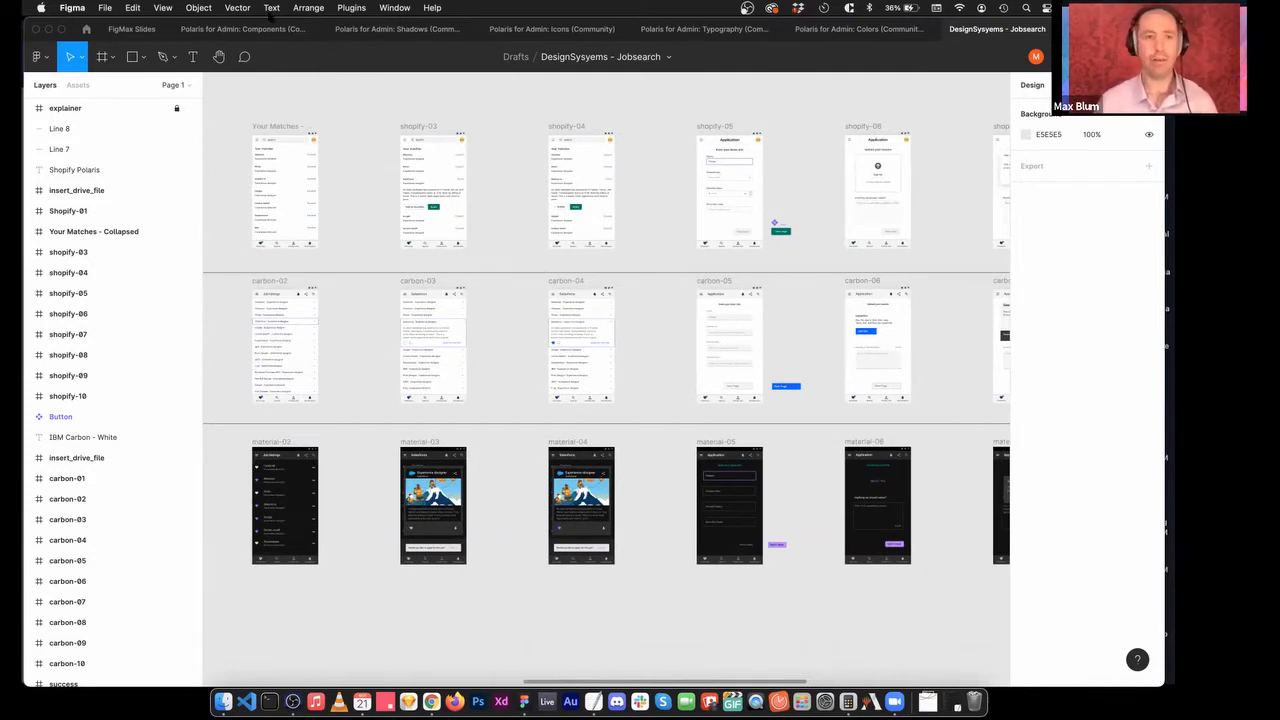
Switch to the FigMax Slides file and review the slides from the style guide comparison through "Downloading the assets".
left_click(146, 29)
scroll(698, 303, "right", 10)
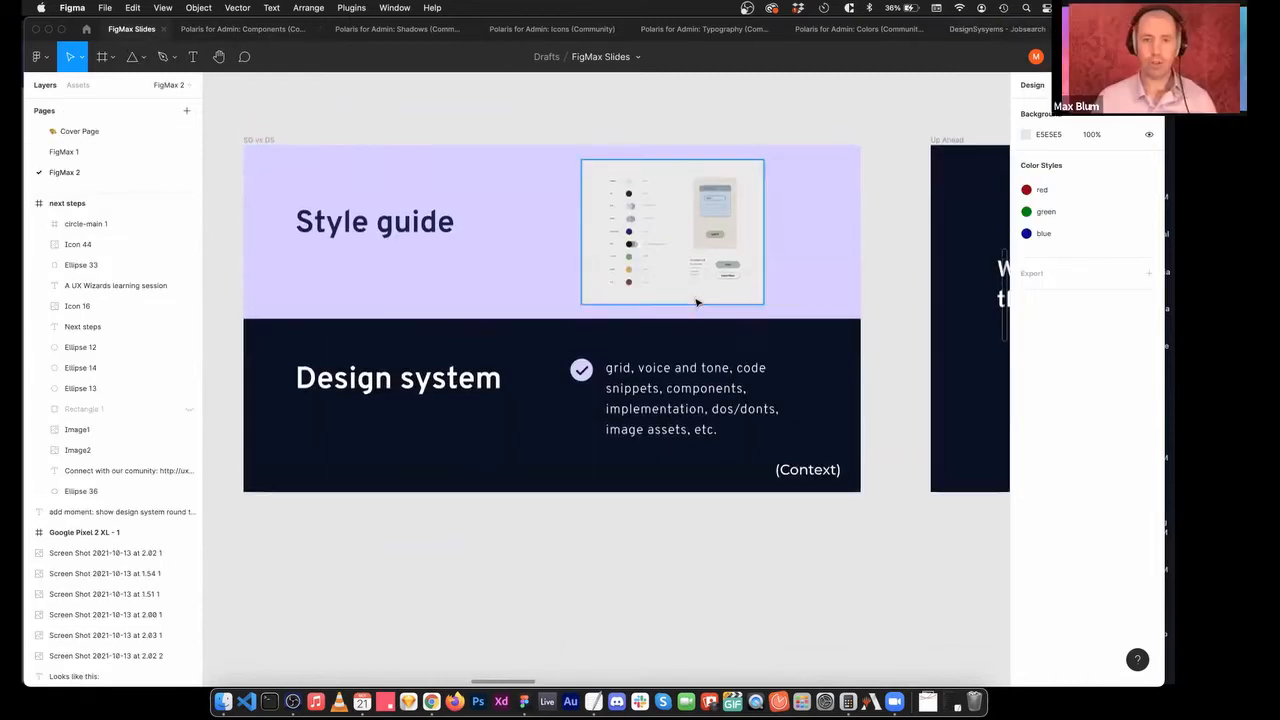
scroll(697, 300, "right", 3)
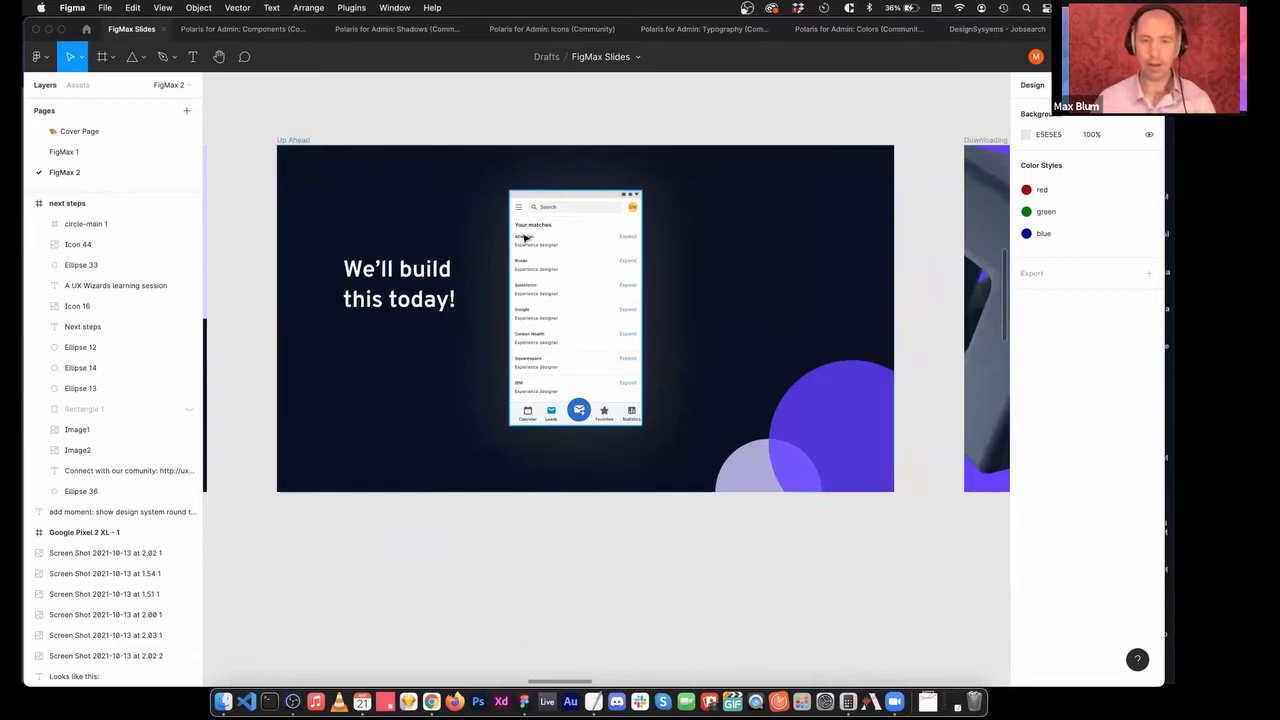
left_click_drag(257, 120, 913, 534)
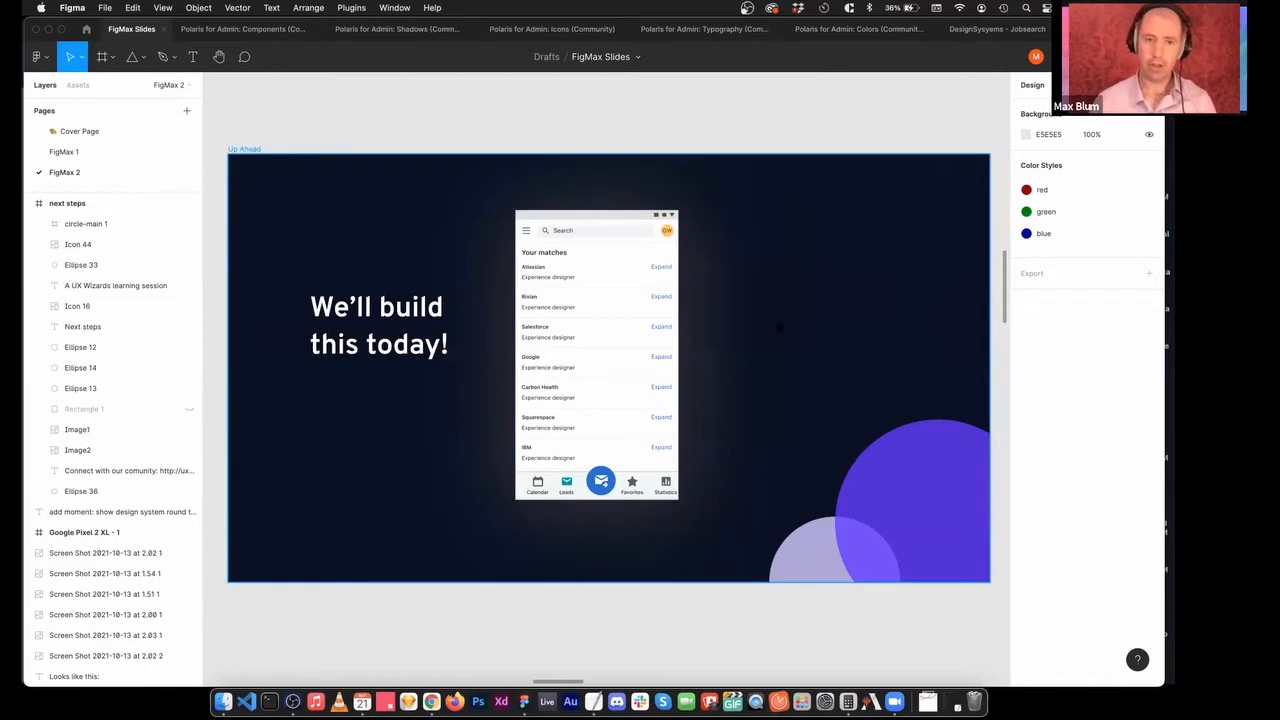
key("n")
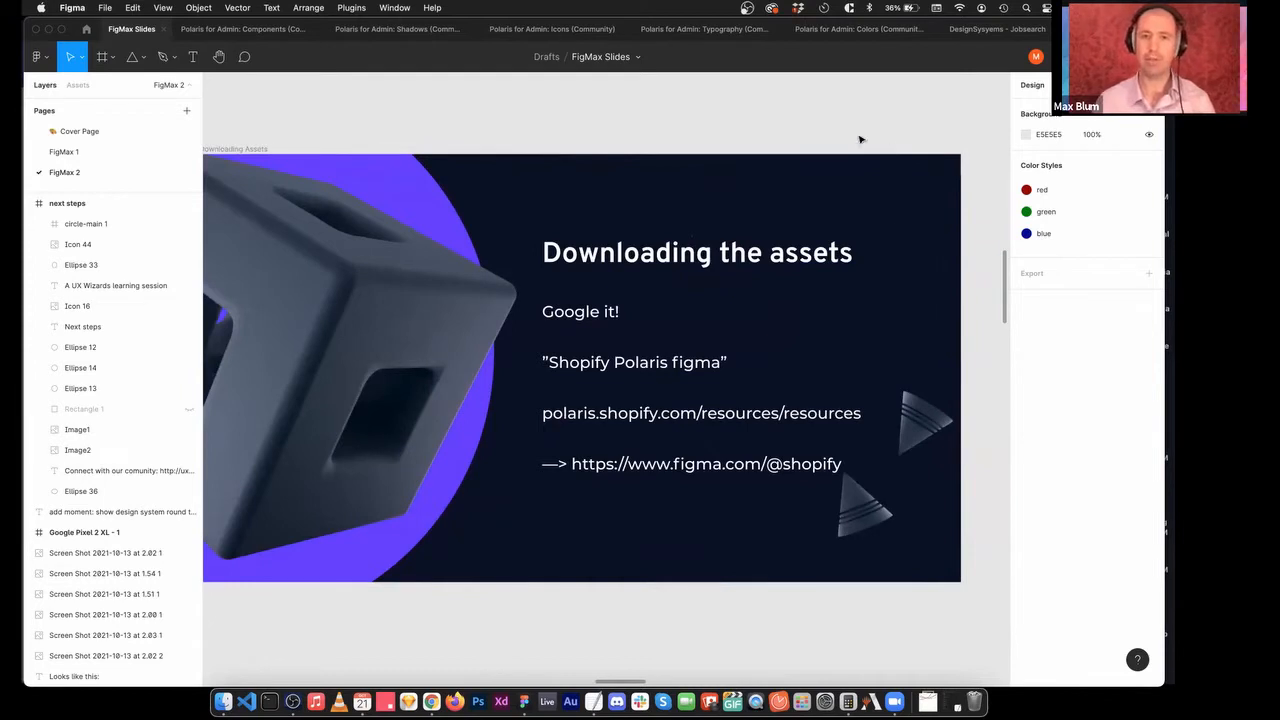
scroll(695, 156, "left", 1)
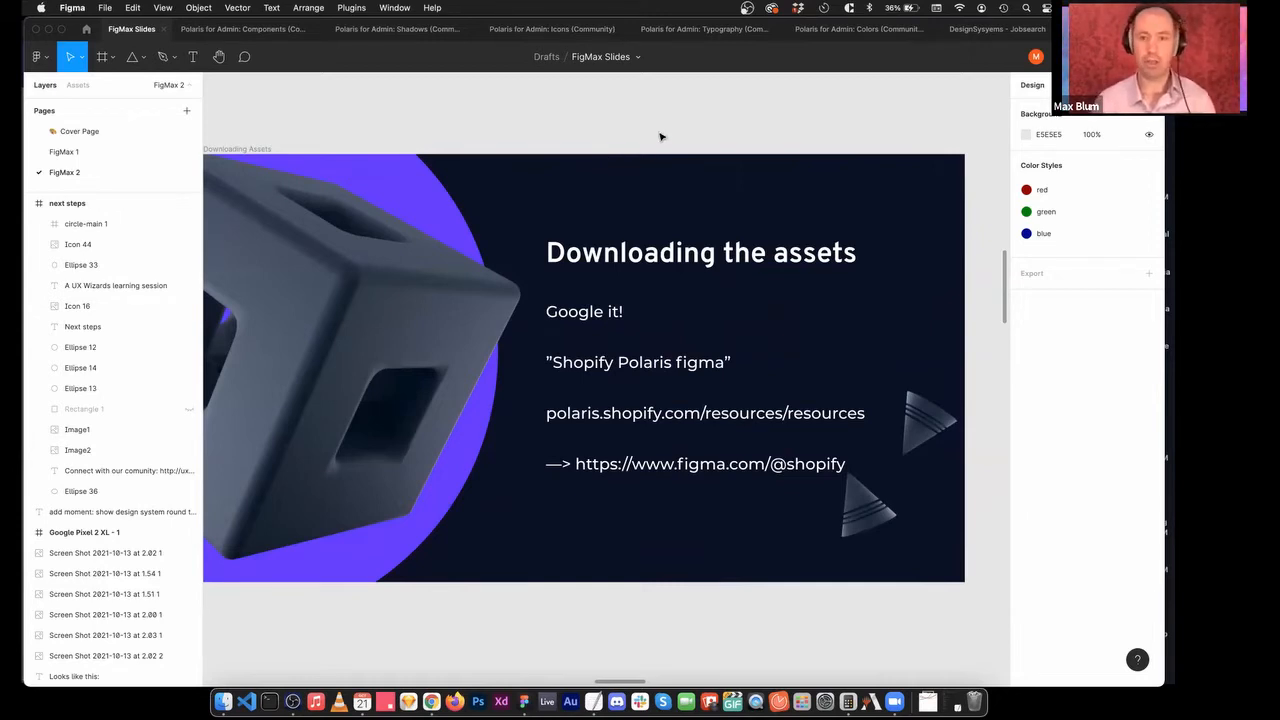
scroll(659, 135, "left", 2)
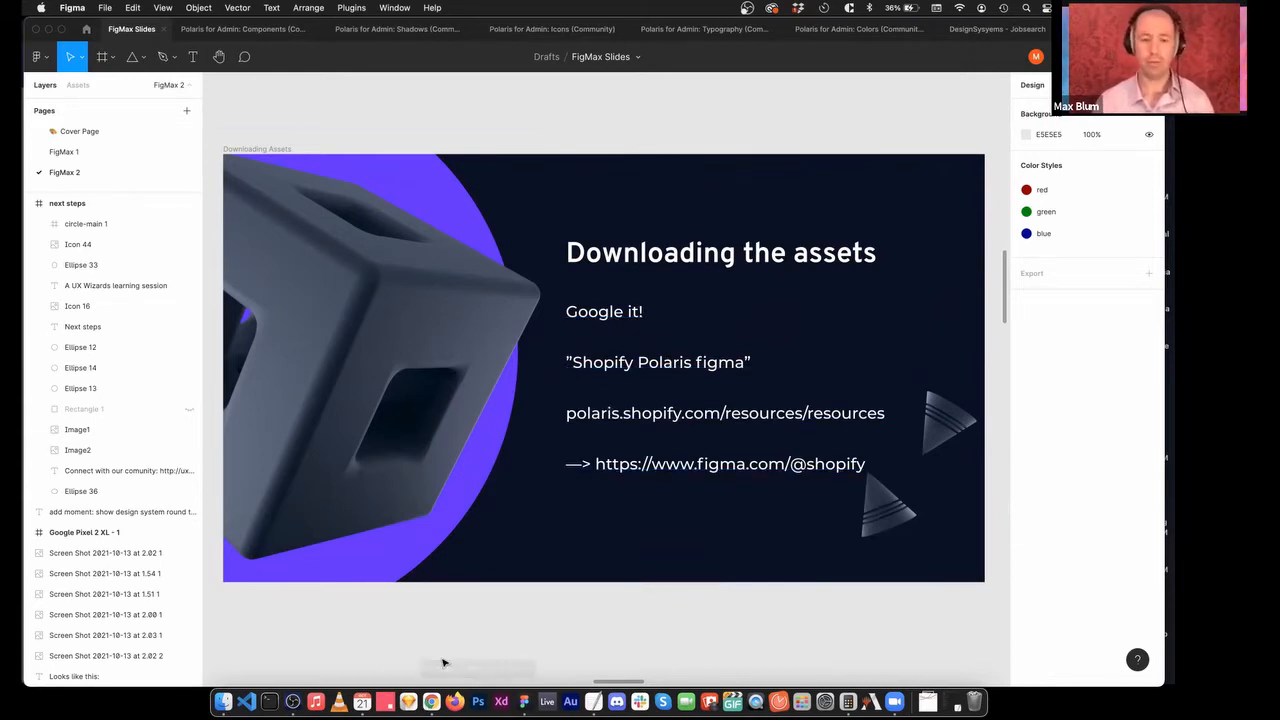
Switch to Chrome and search Google for "shopify design system figma".
left_click(431, 700)
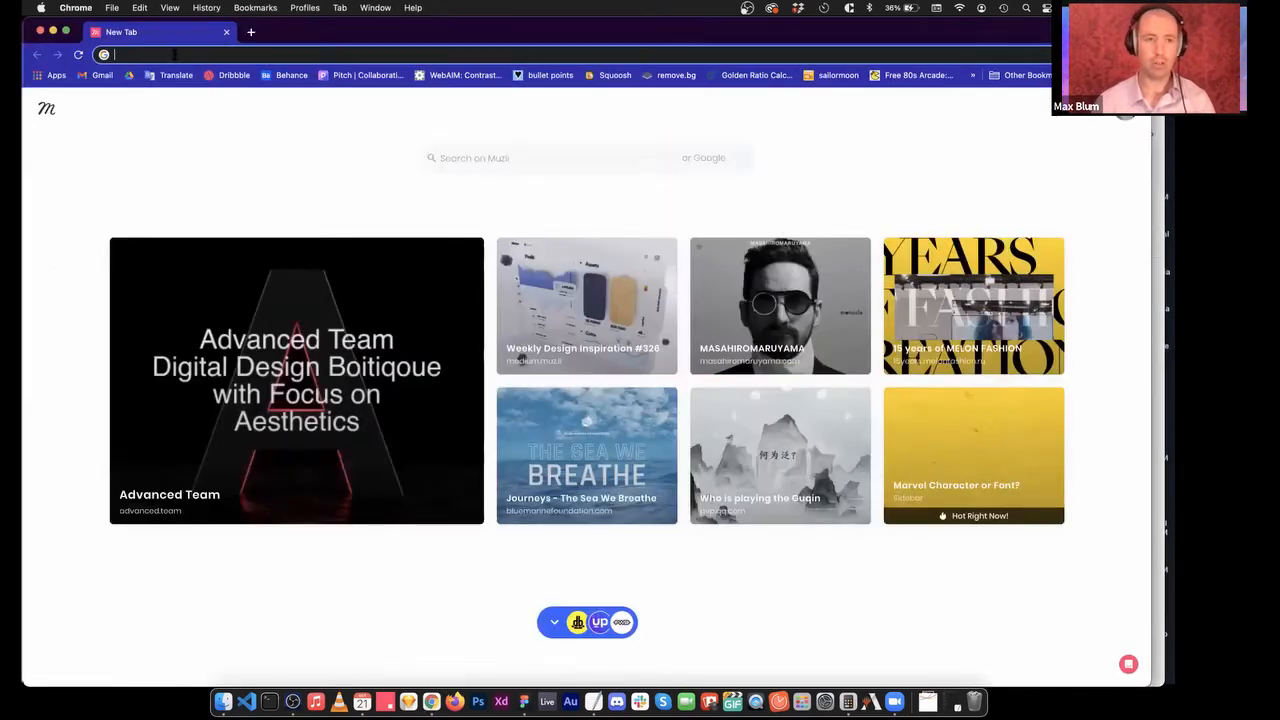
left_click(257, 58)
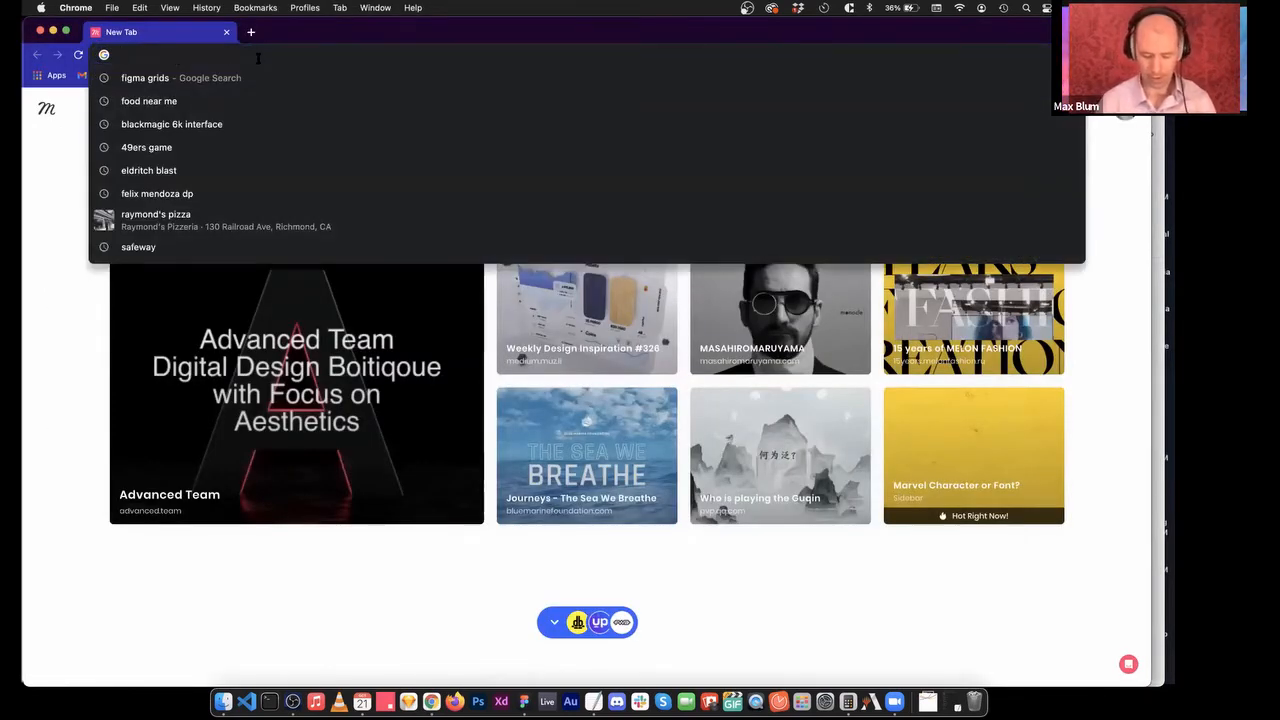
type("shopify design ")
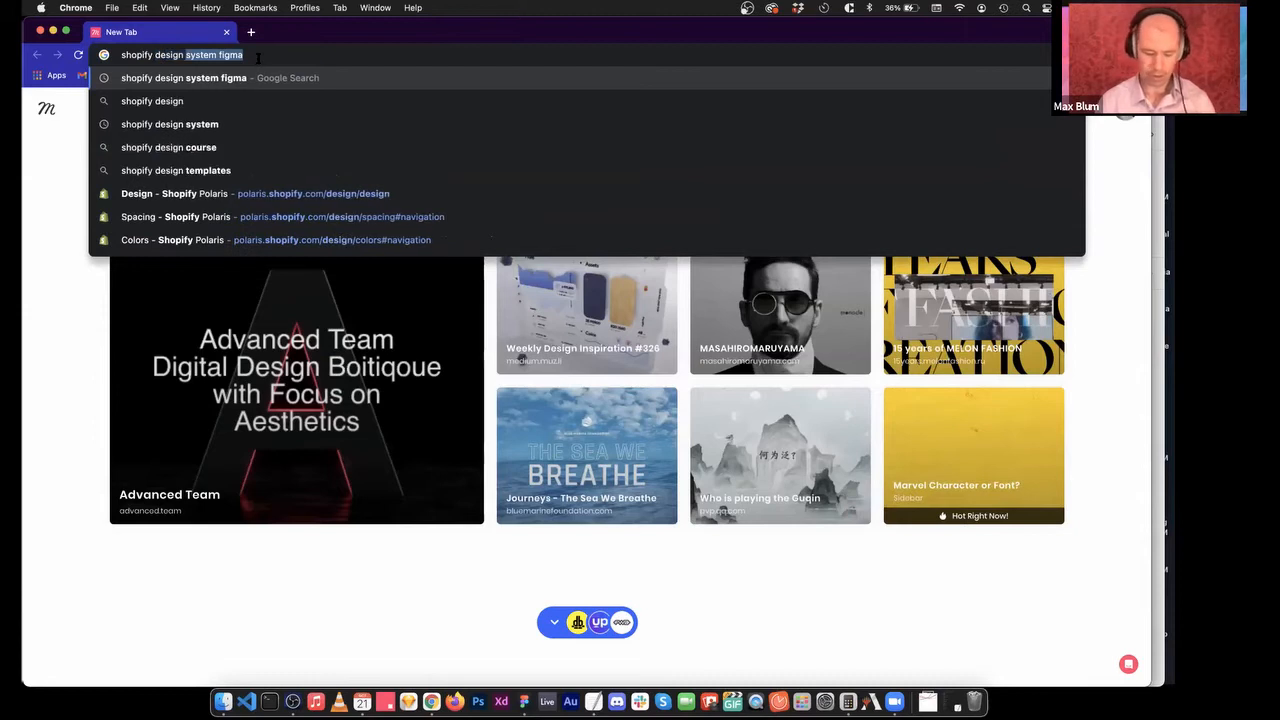
type("syste")
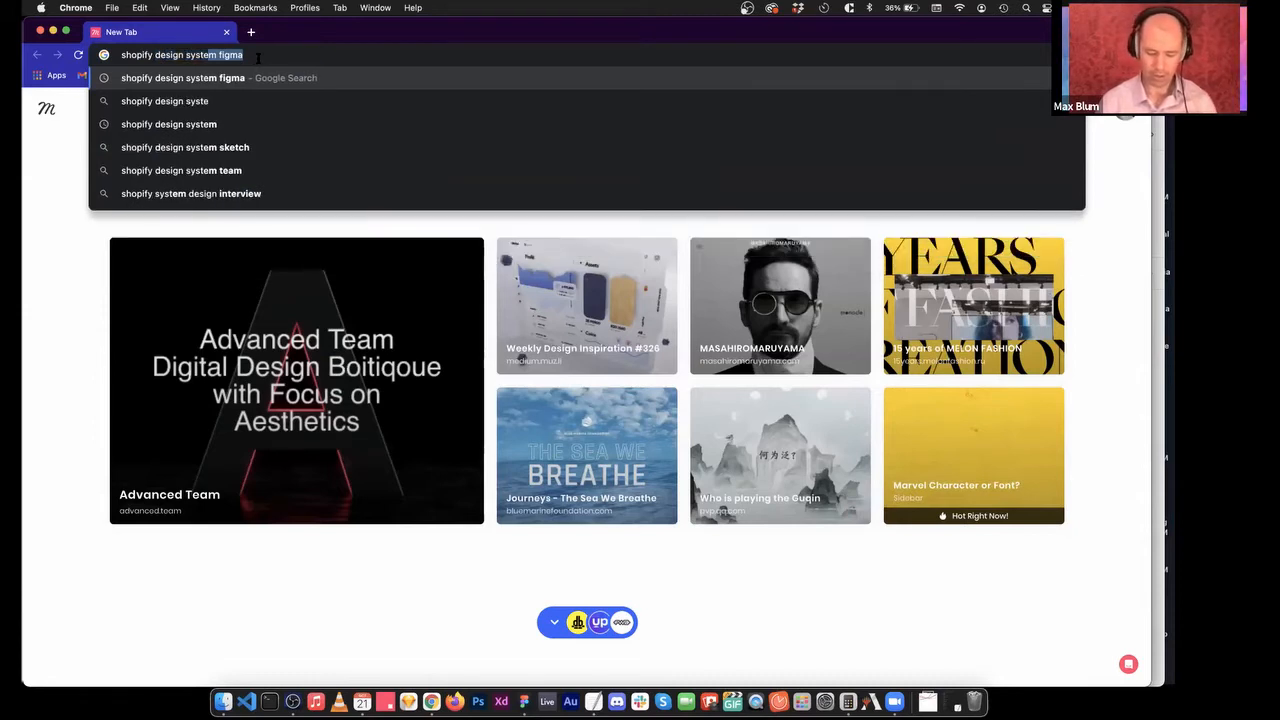
key("Return")
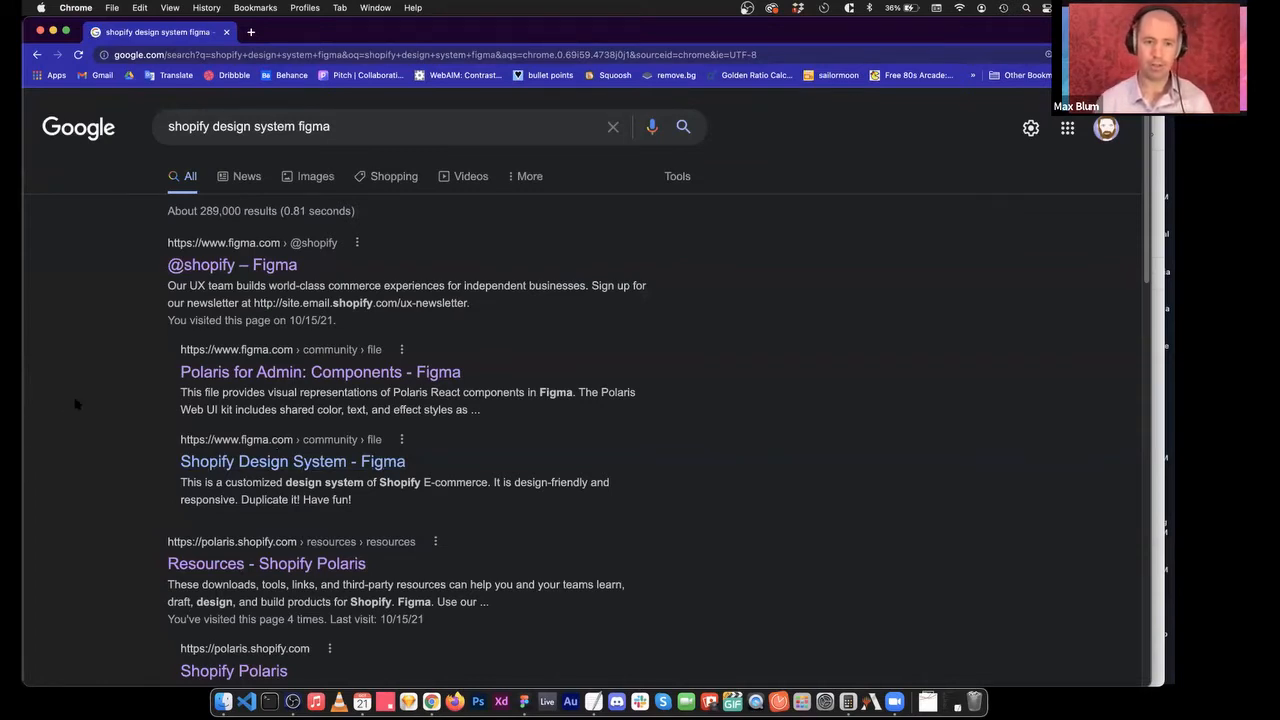
Open the Shopify Polaris Resources page from the results and follow its Figma UI kit link to Shopify's Figma Community profile.
scroll(90, 430, "down", 1)
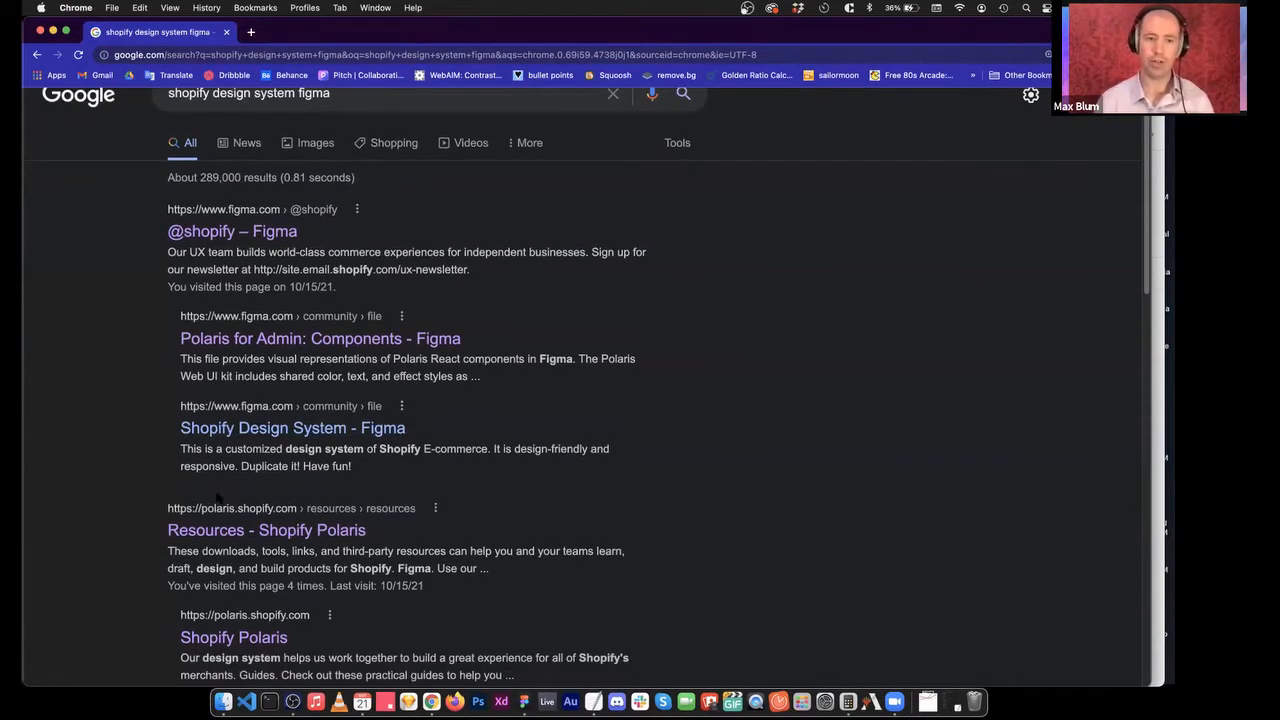
left_click(262, 531)
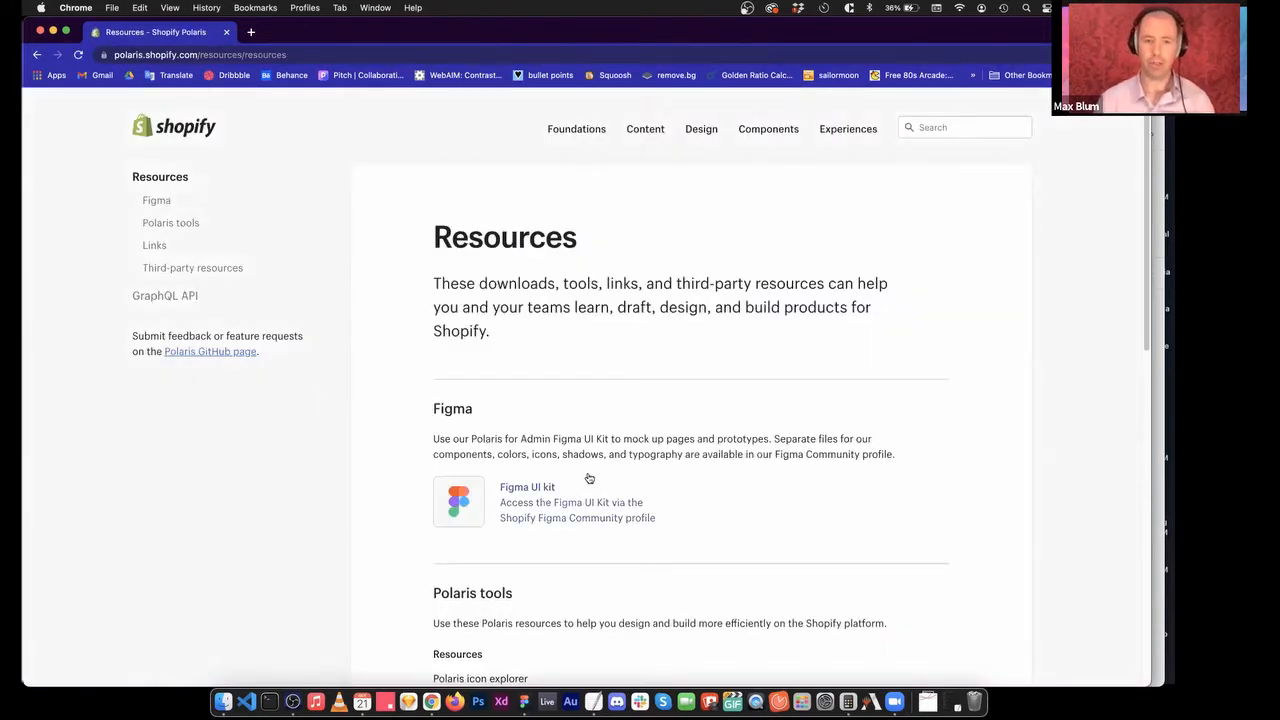
scroll(500, 318, "down", 1)
left_click(453, 458)
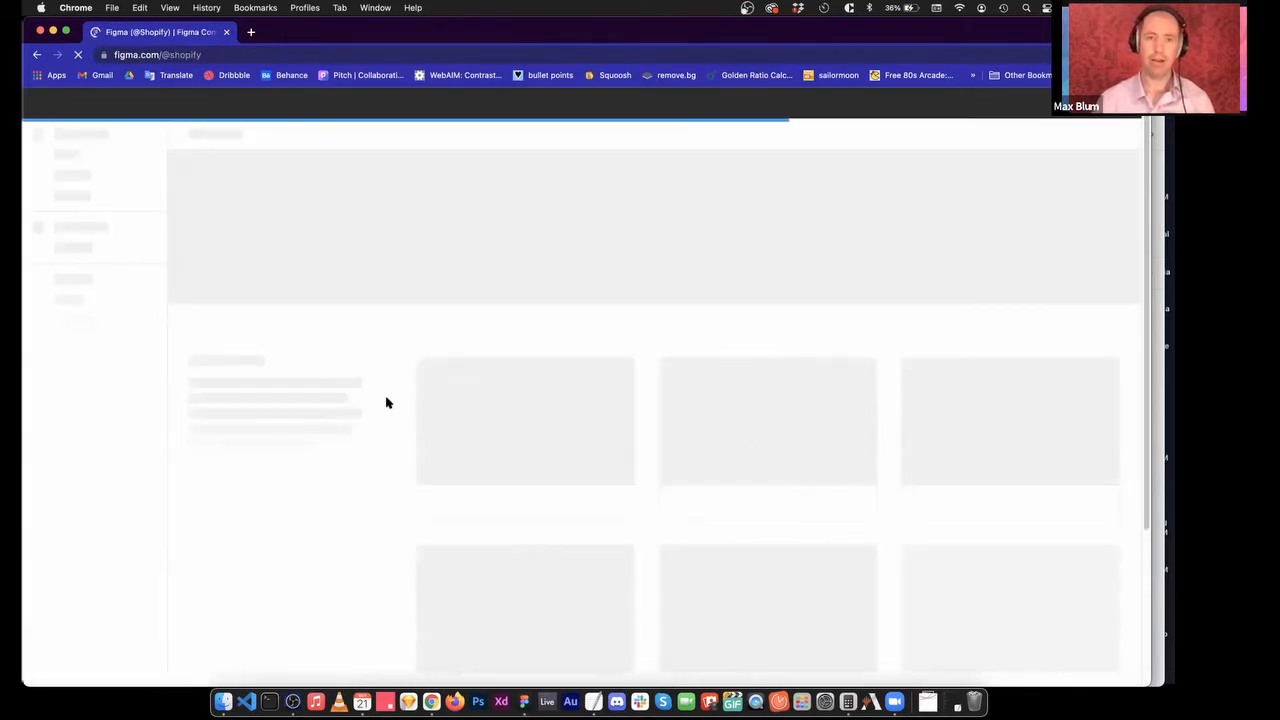
Look through Shopify's Community resources, open Polaris for Admin: Components and duplicate the file.
scroll(667, 336, "down", 2)
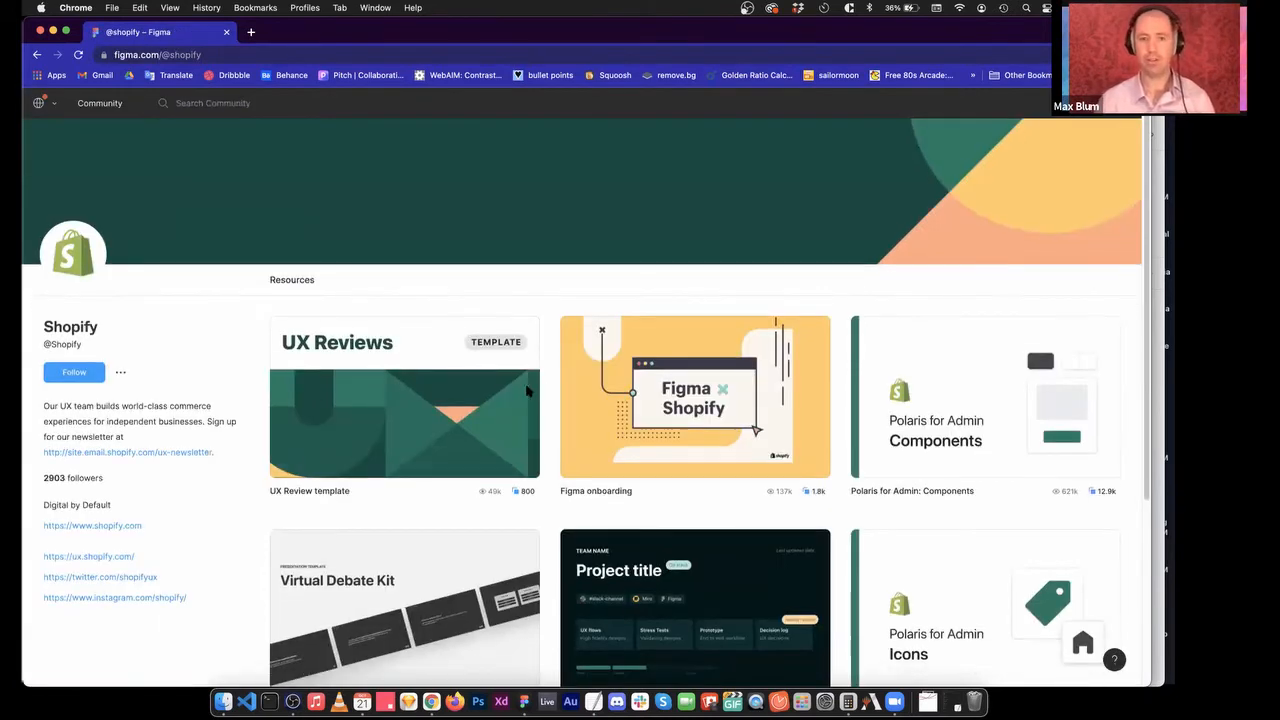
scroll(663, 337, "down", 4)
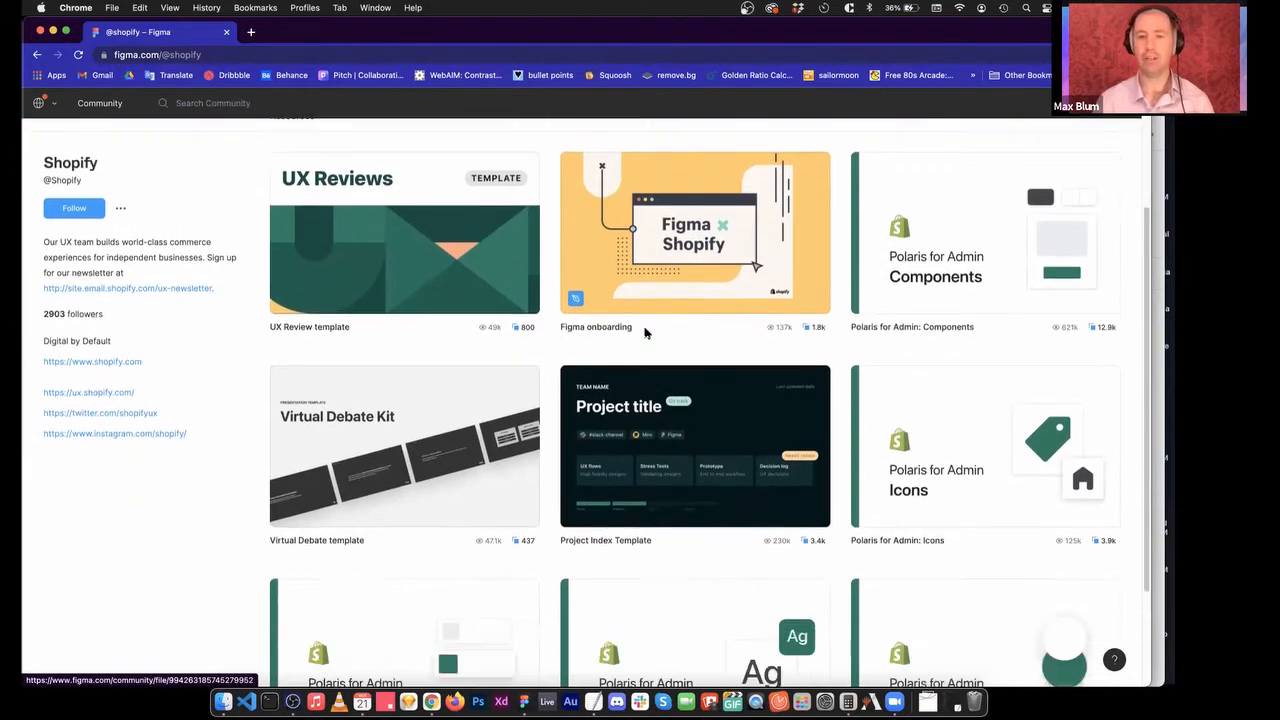
scroll(977, 386, "down", 2)
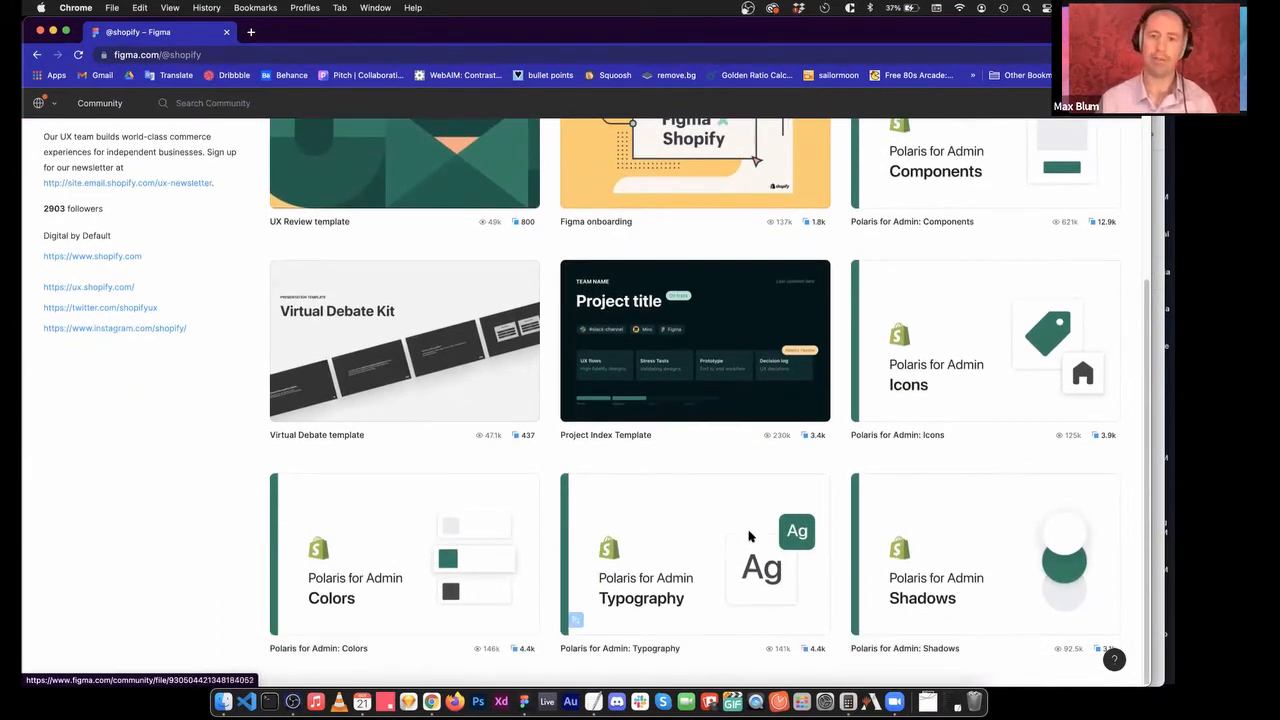
left_click(866, 192)
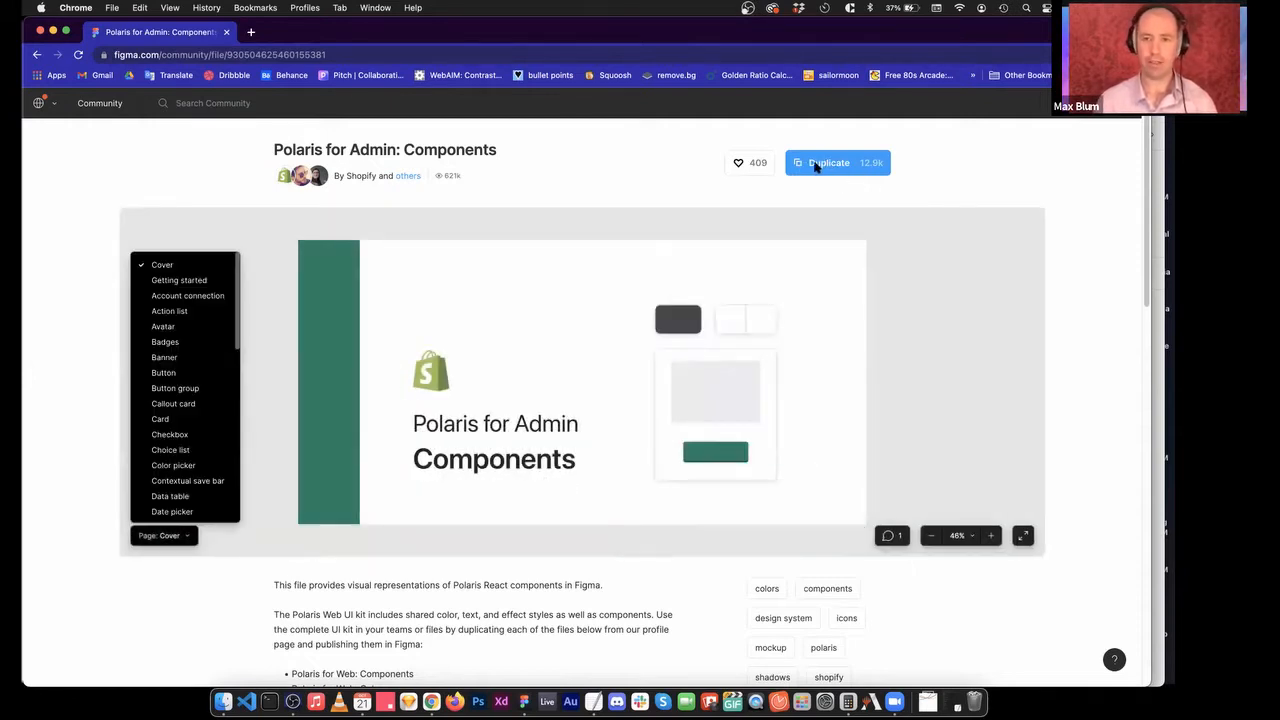
left_click(815, 166)
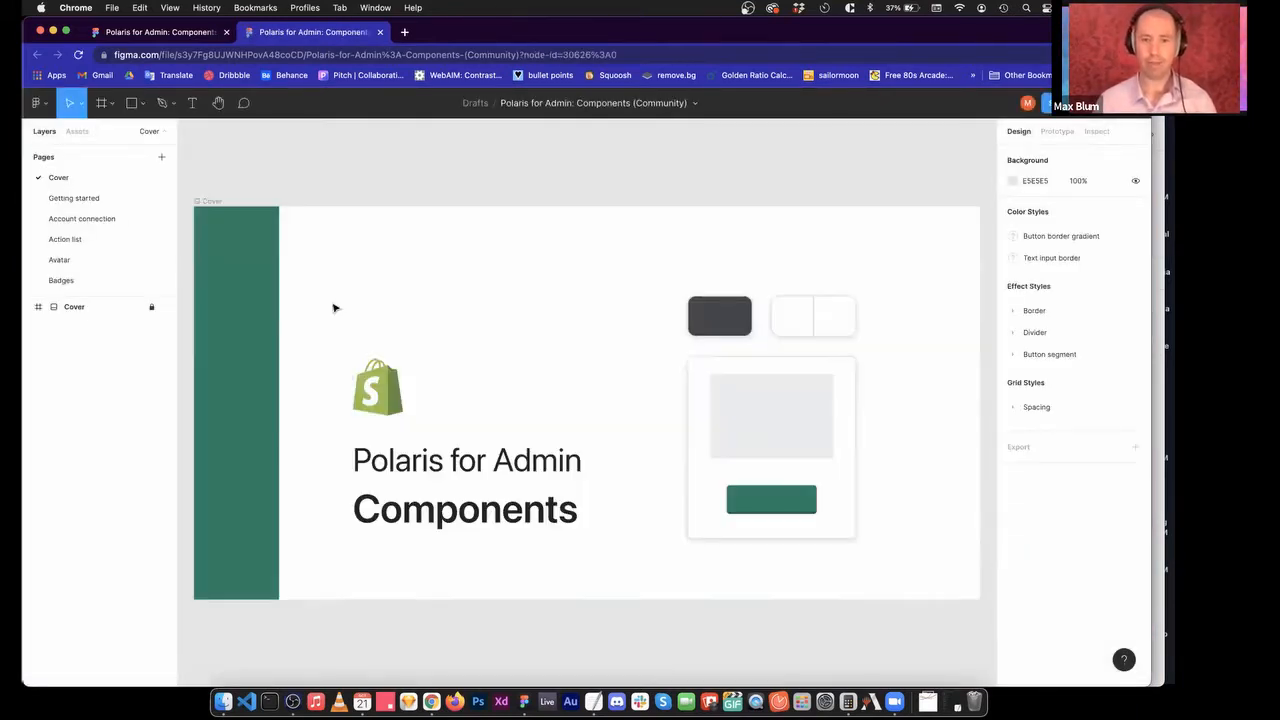
Review the duplicated file's component pages from Action list to Button group, and go back to the drafts overview.
left_click(77, 242)
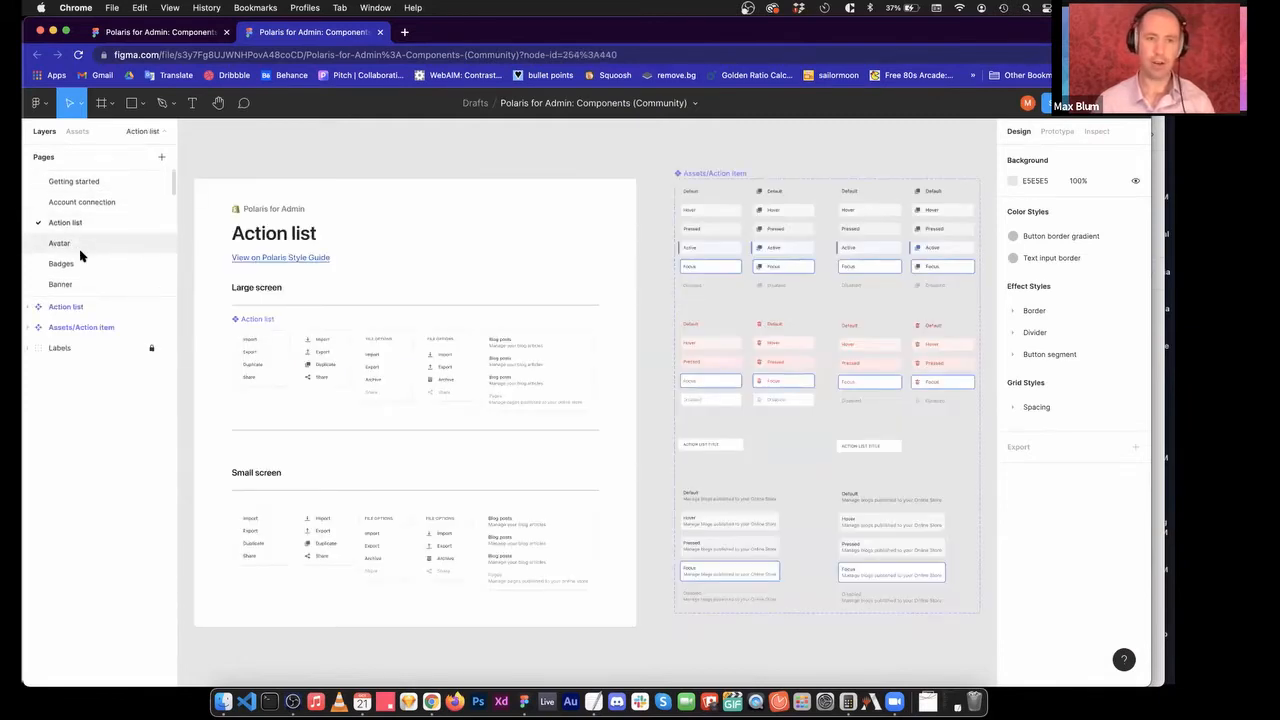
left_click(82, 261)
left_click(83, 266)
left_click(88, 271)
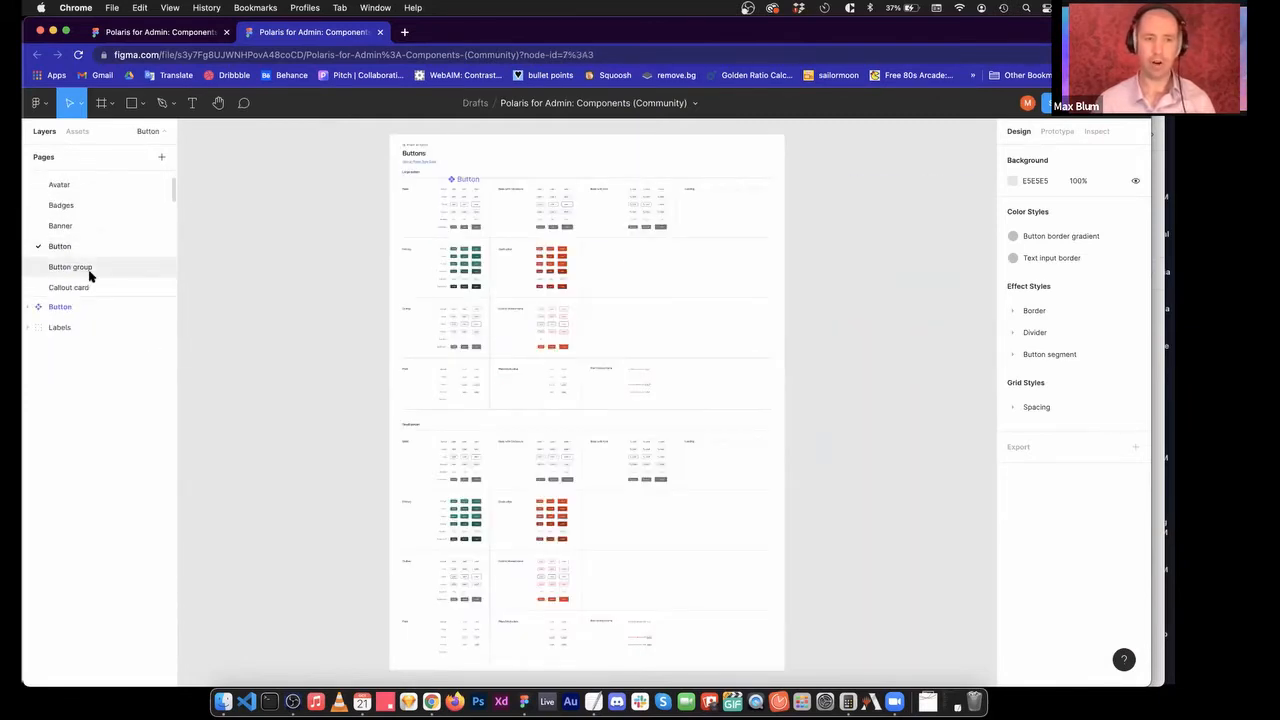
scroll(89, 242, "up", 3)
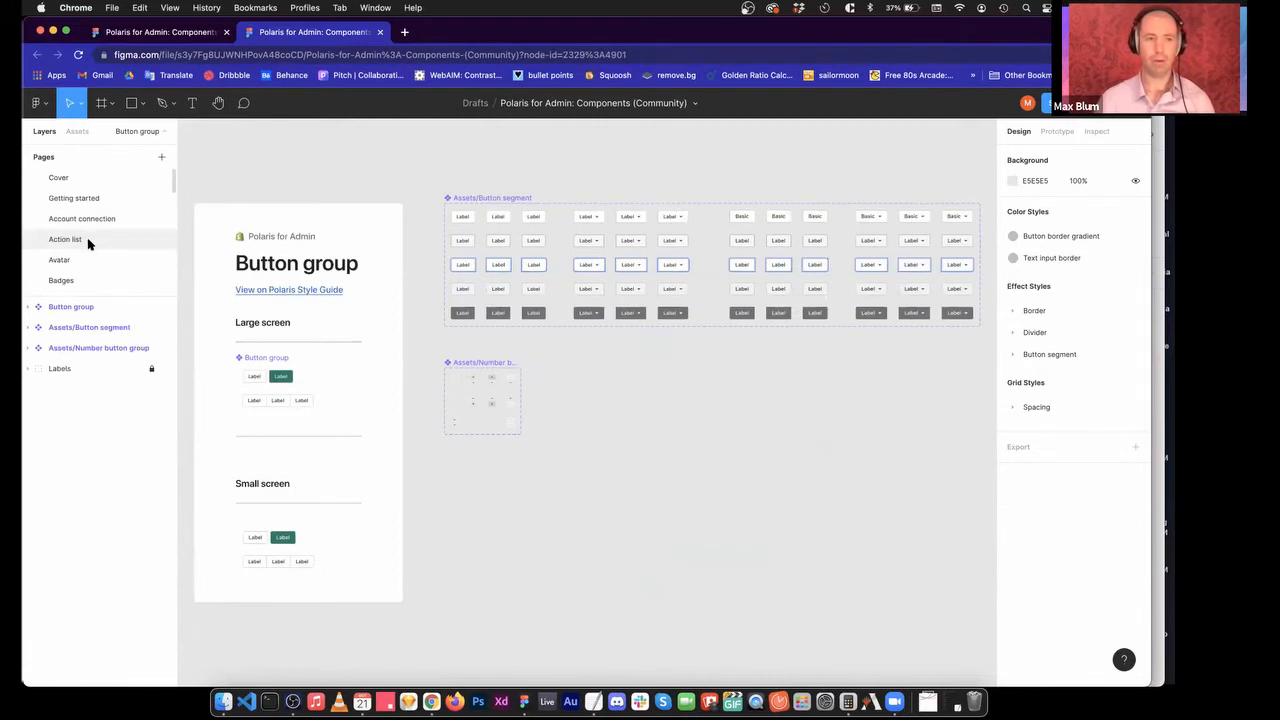
left_click(44, 104)
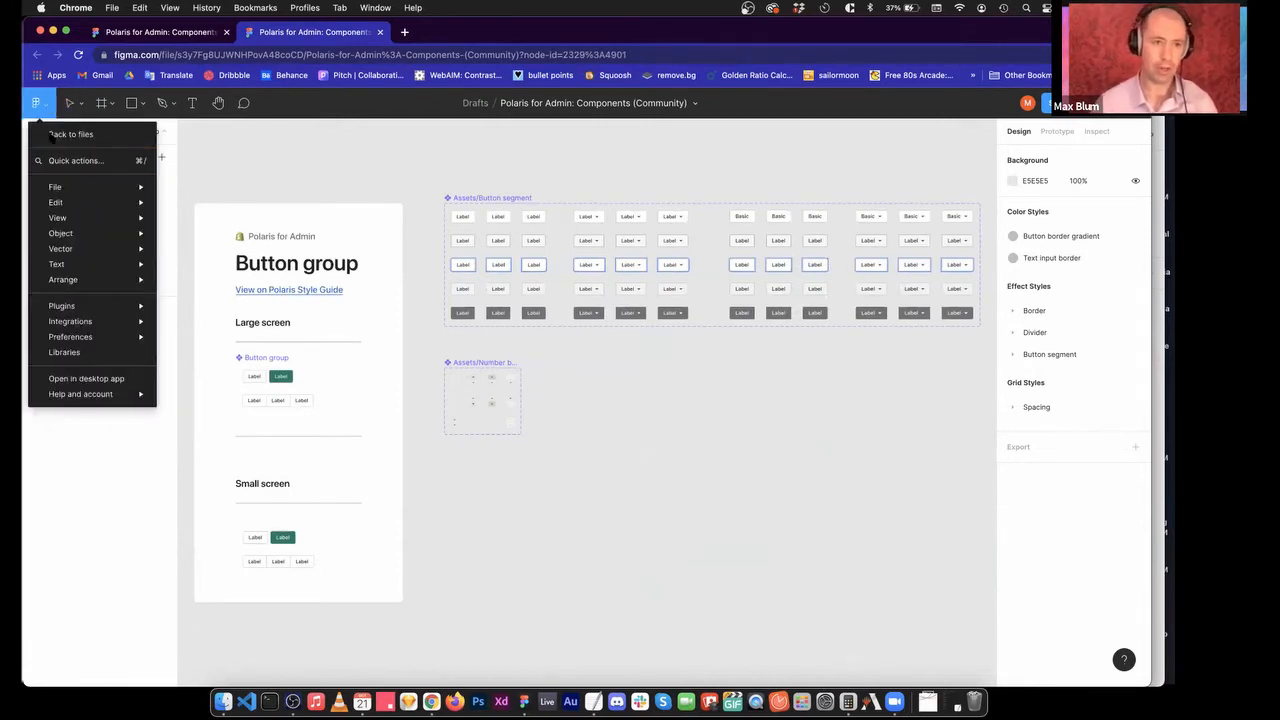
left_click(68, 134)
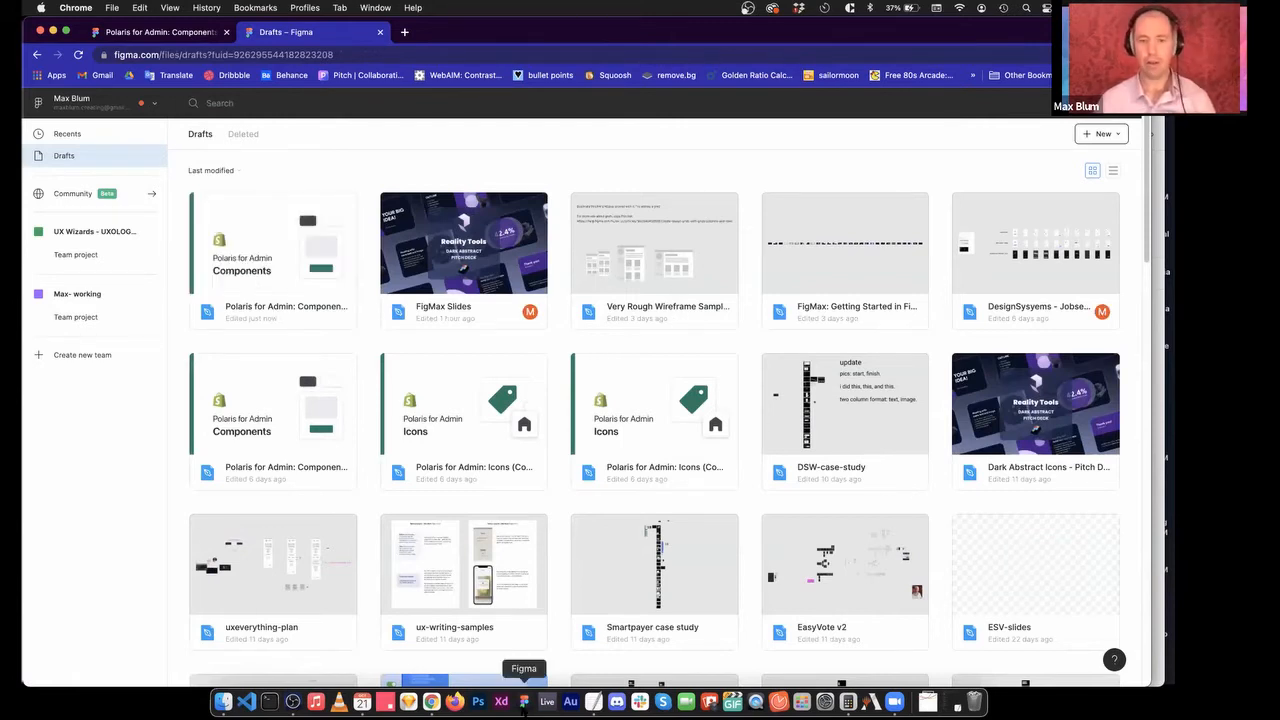
Switch to the Figma desktop app and look through the team projects and Community for the duplicated file, finishing on the recent files.
left_click(524, 701)
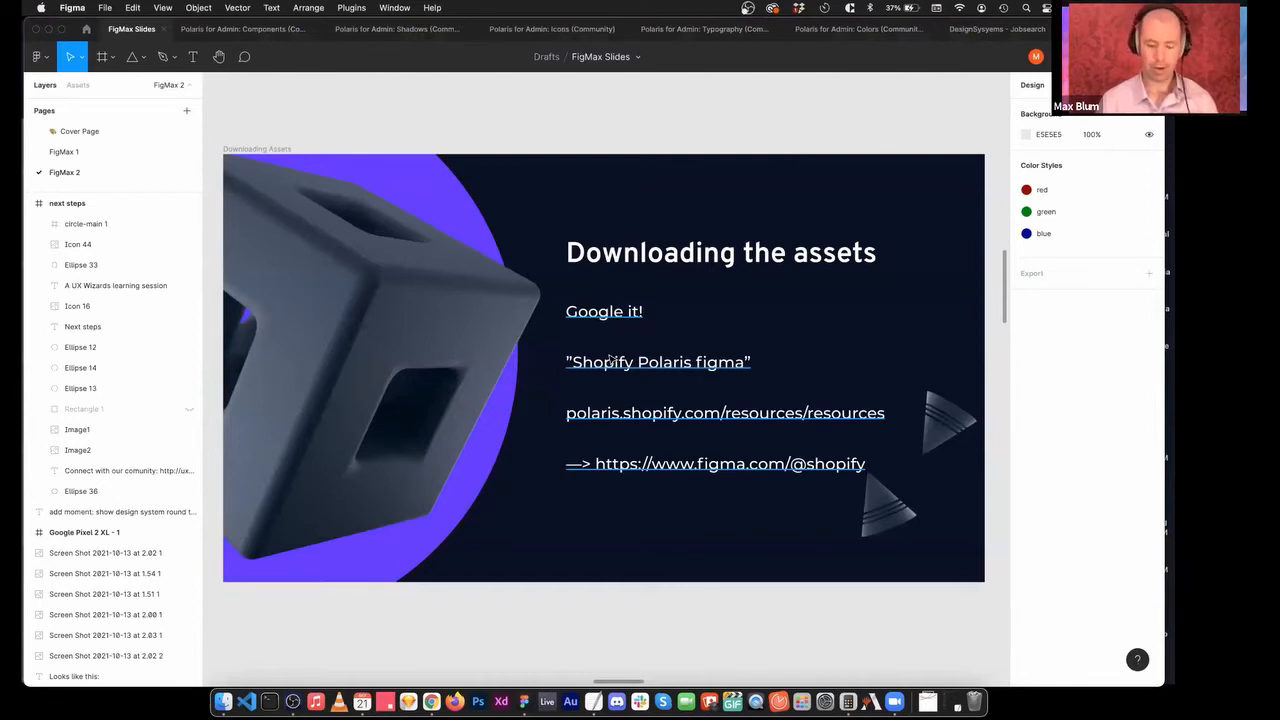
key("super+1")
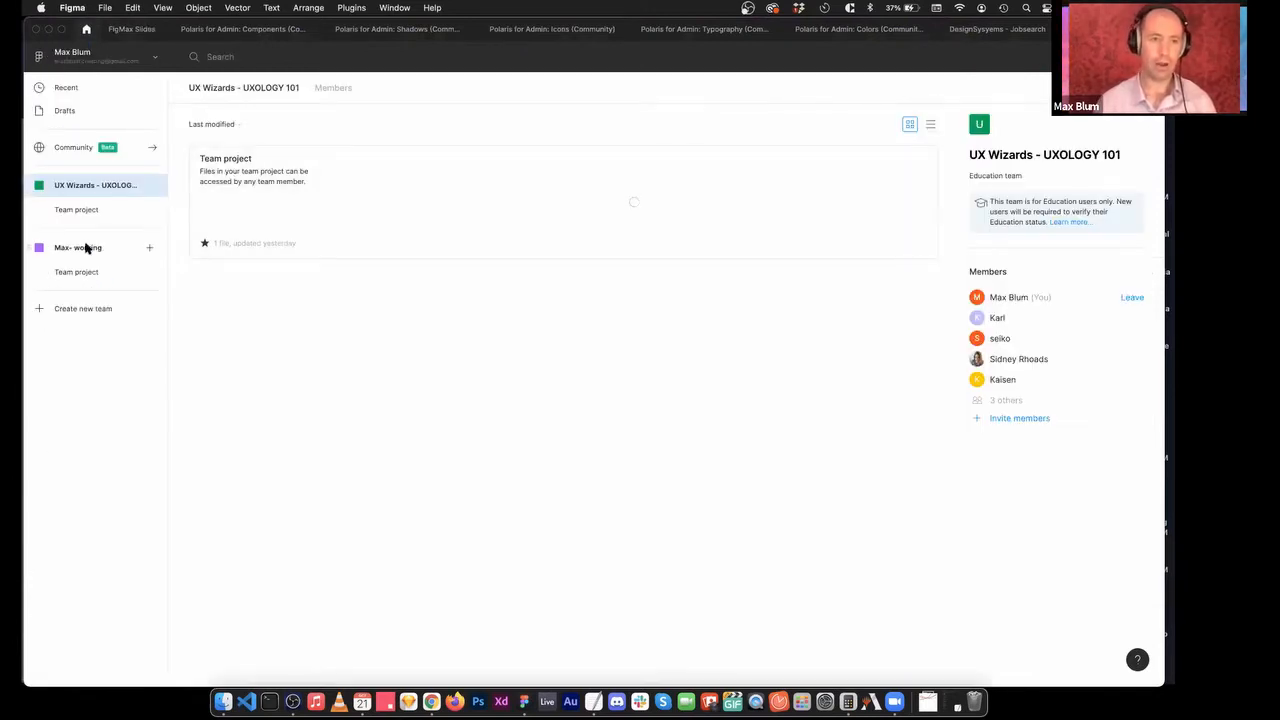
left_click(86, 248)
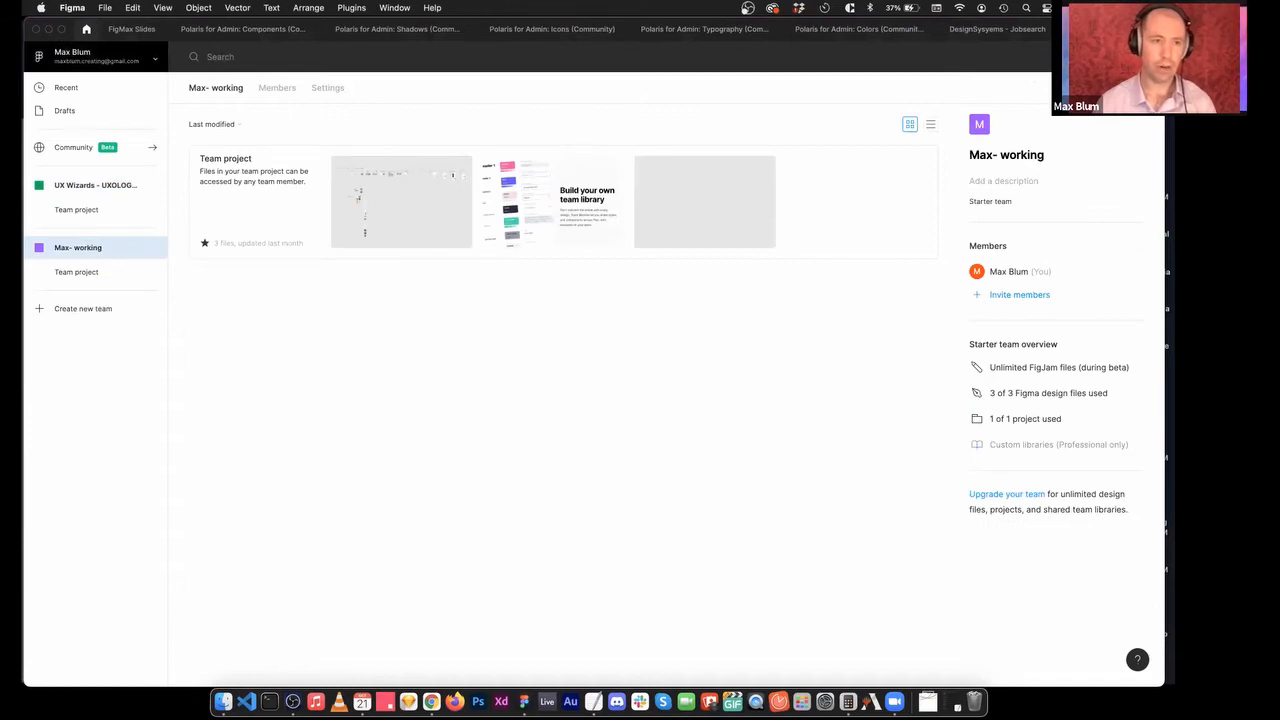
left_click(85, 273)
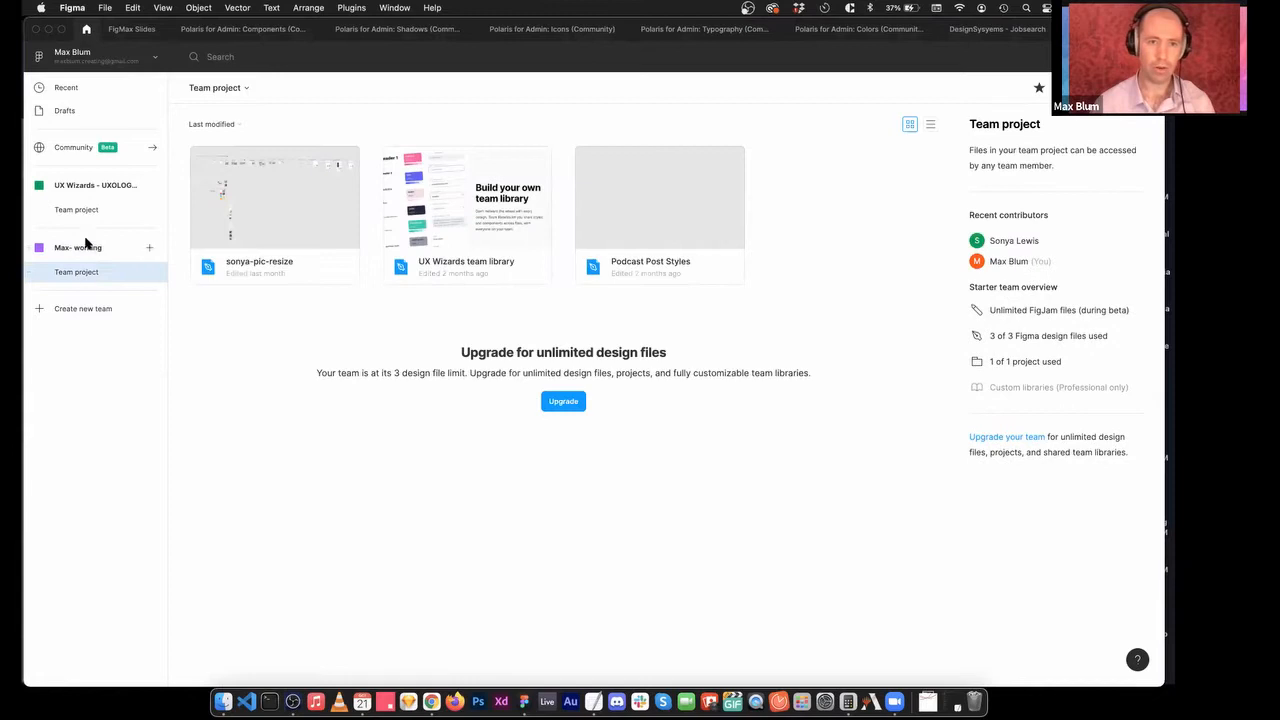
left_click(96, 188)
left_click(77, 150)
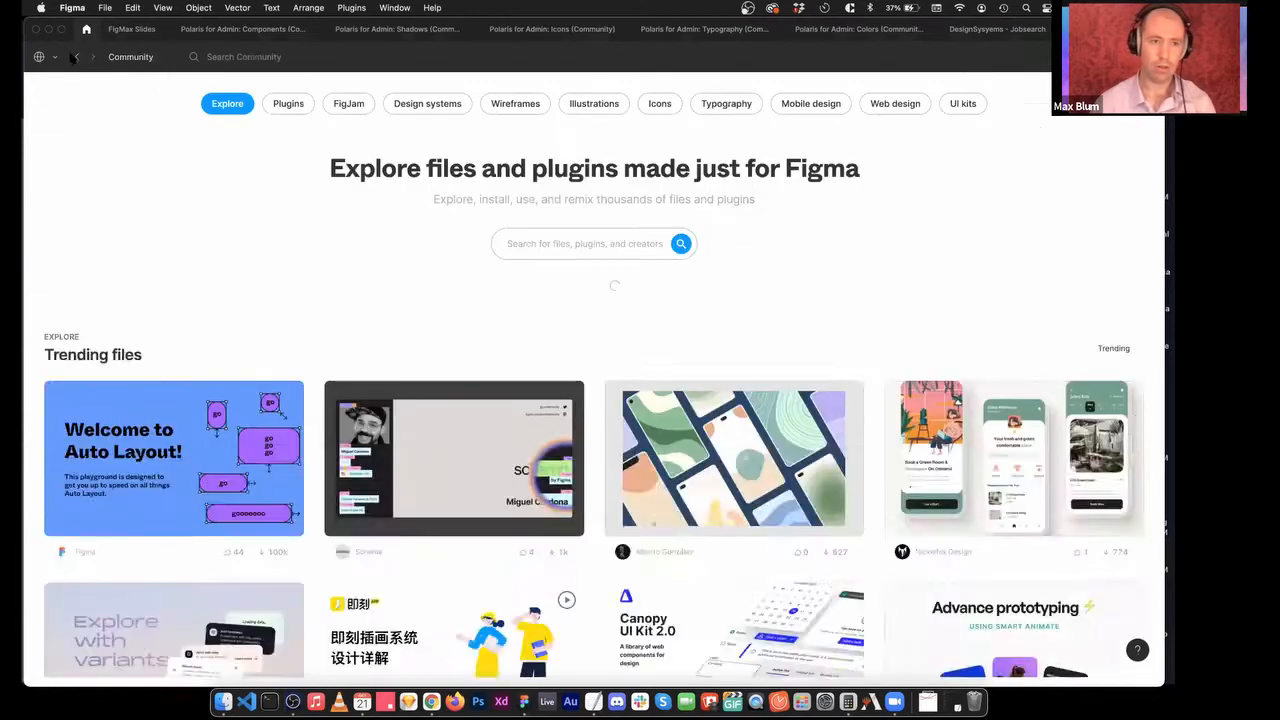
left_click(76, 57)
left_click(100, 56)
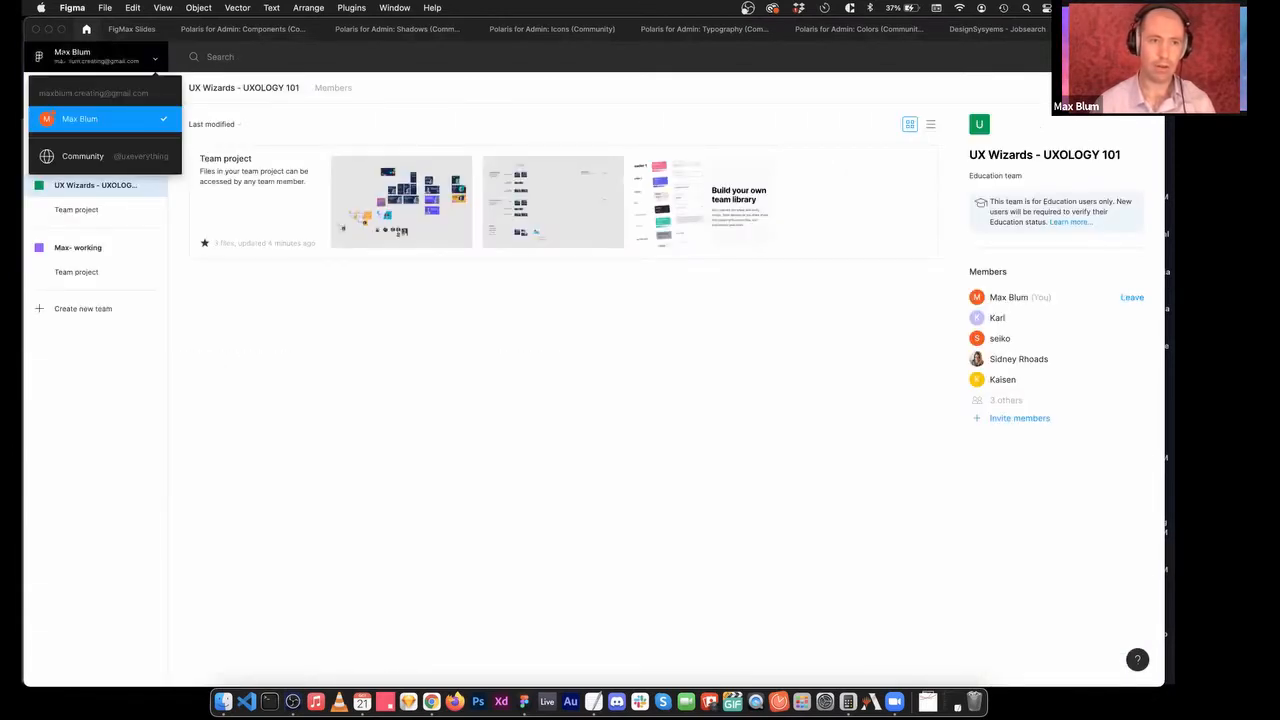
left_click(86, 120)
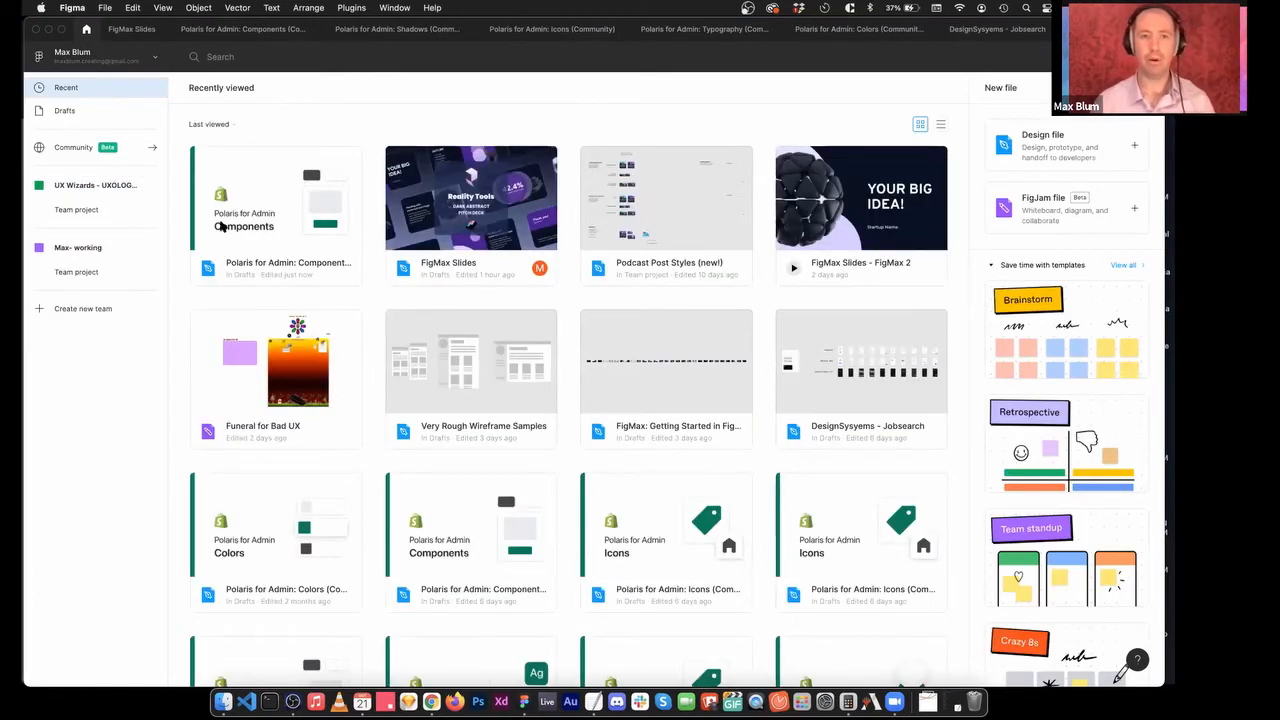
Close the Figma drafts page in Chrome and return to the Figma desktop app.
key("super+Tab")
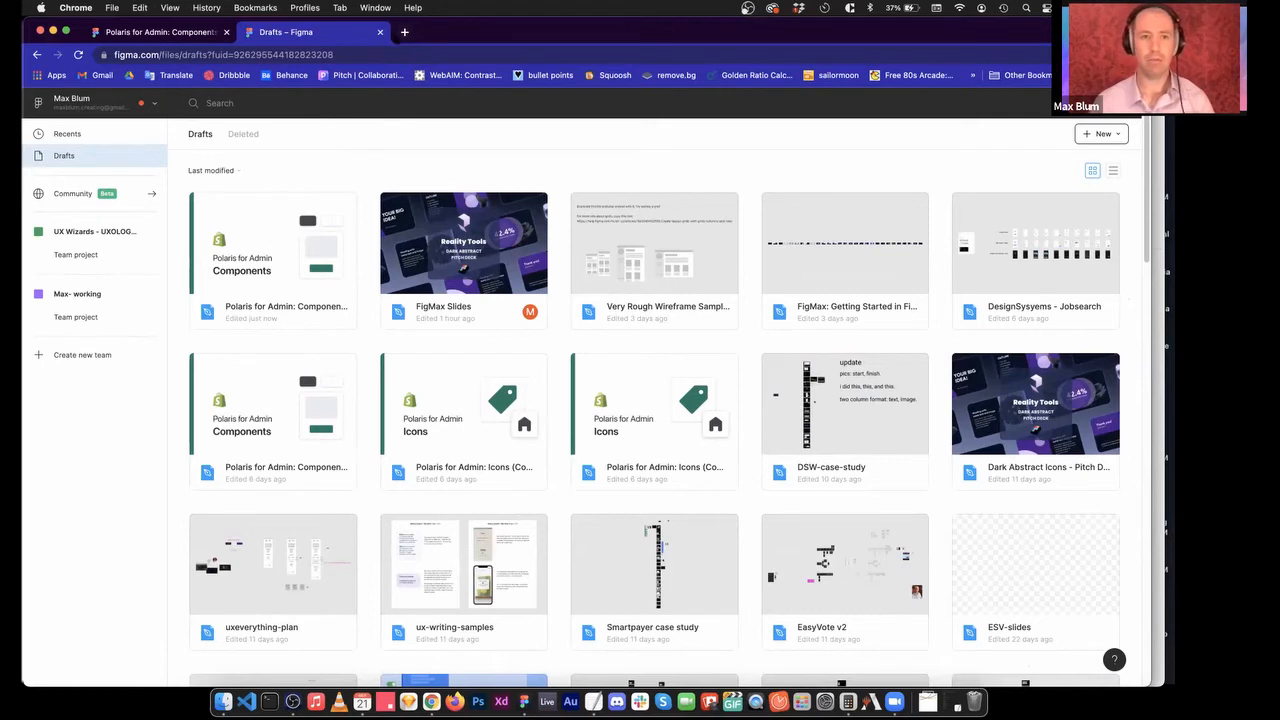
left_click(380, 32)
key("super+Tab")
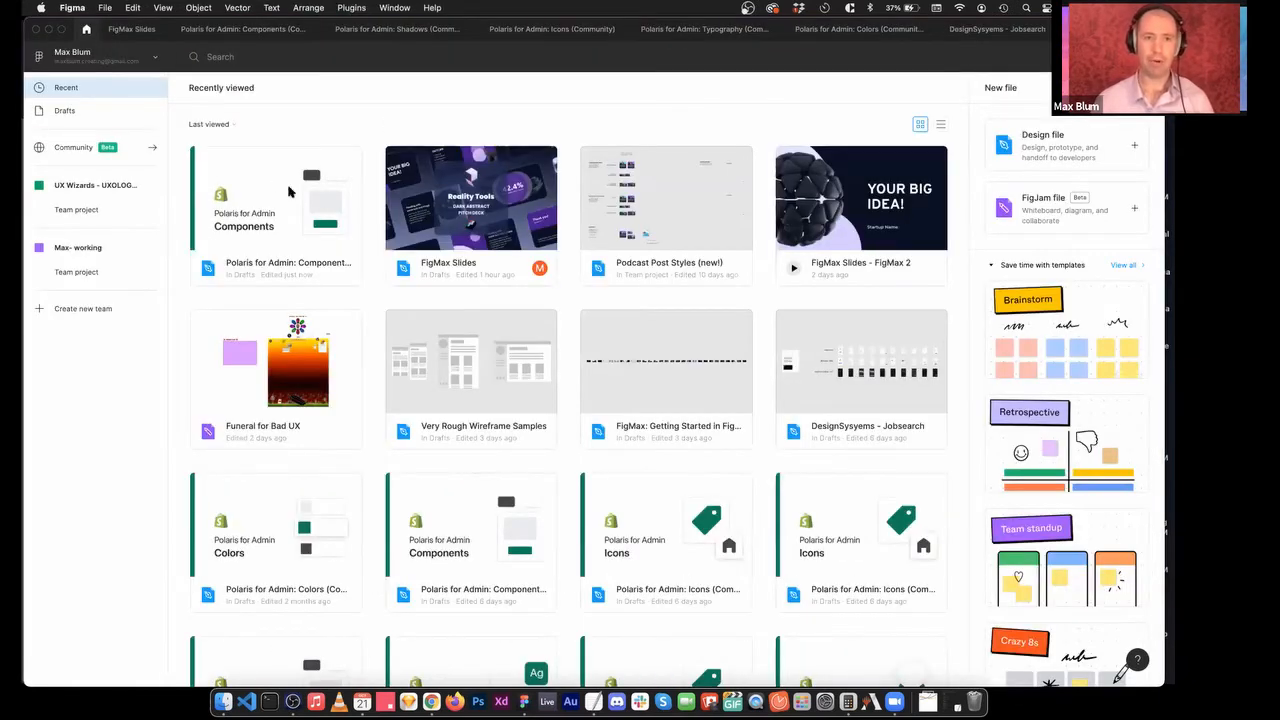
Open the FigMax Slides file and review the "Installing fonts" slide after "Downloading the assets".
left_click(140, 28)
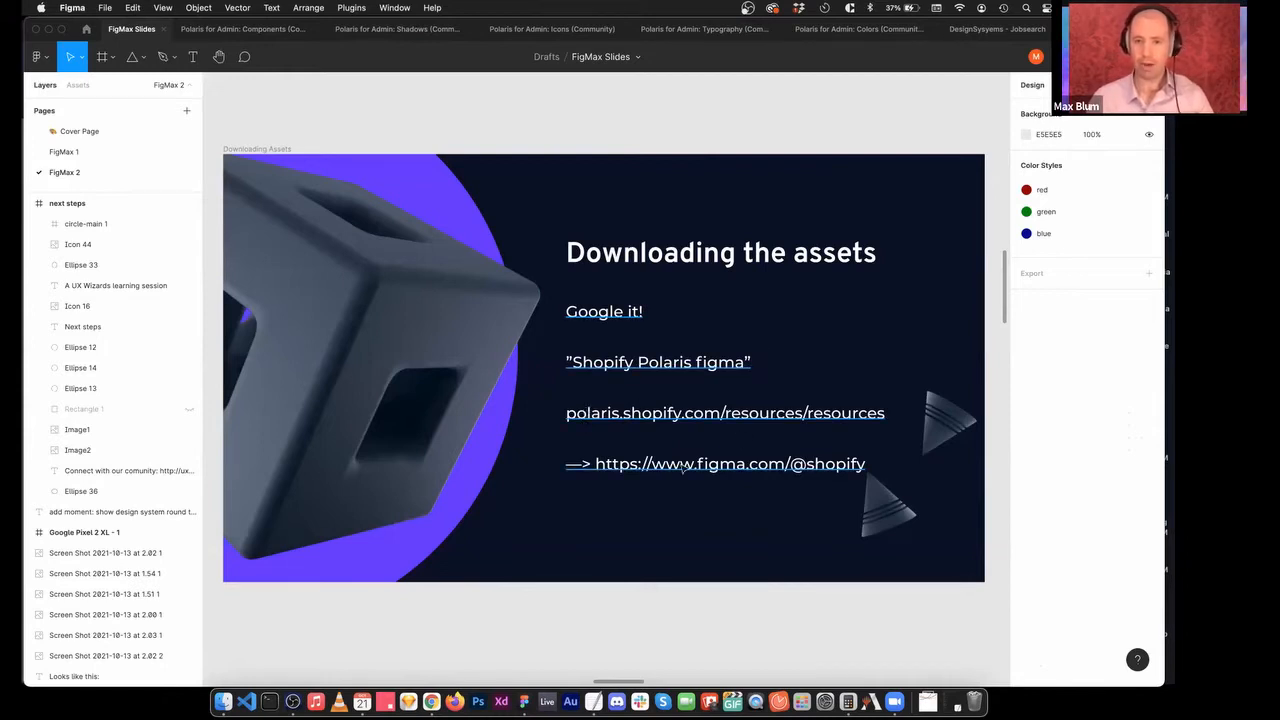
scroll(700, 486, "right", 10)
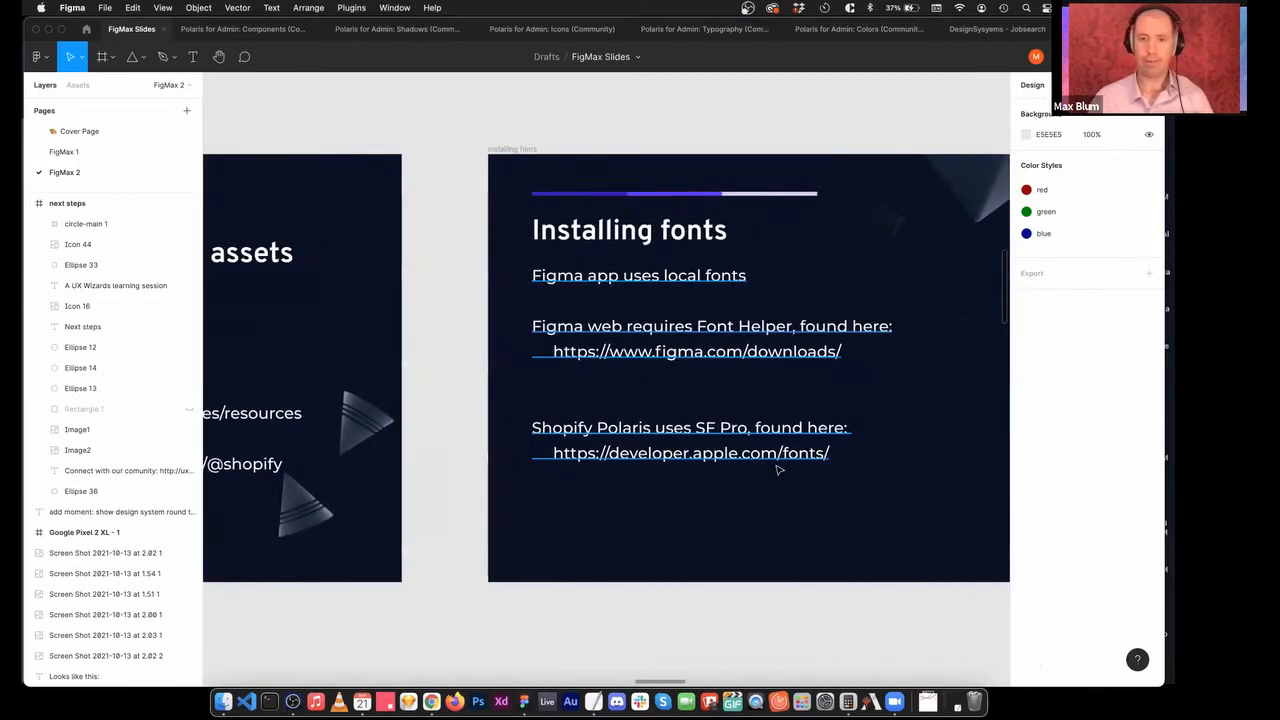
scroll(779, 469, "right", 5)
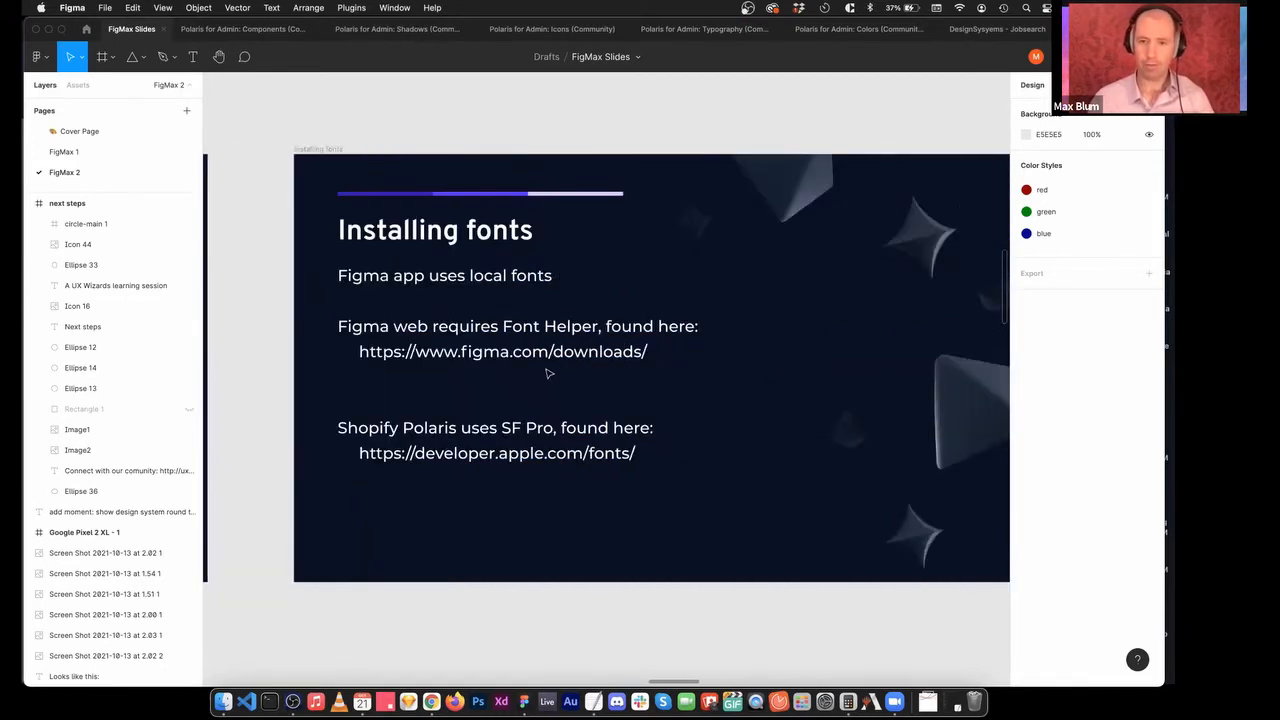
Examine the typefaces, weights and sizes in the small and large screen tables of the Polaris for Admin: Typography file.
left_click(700, 28)
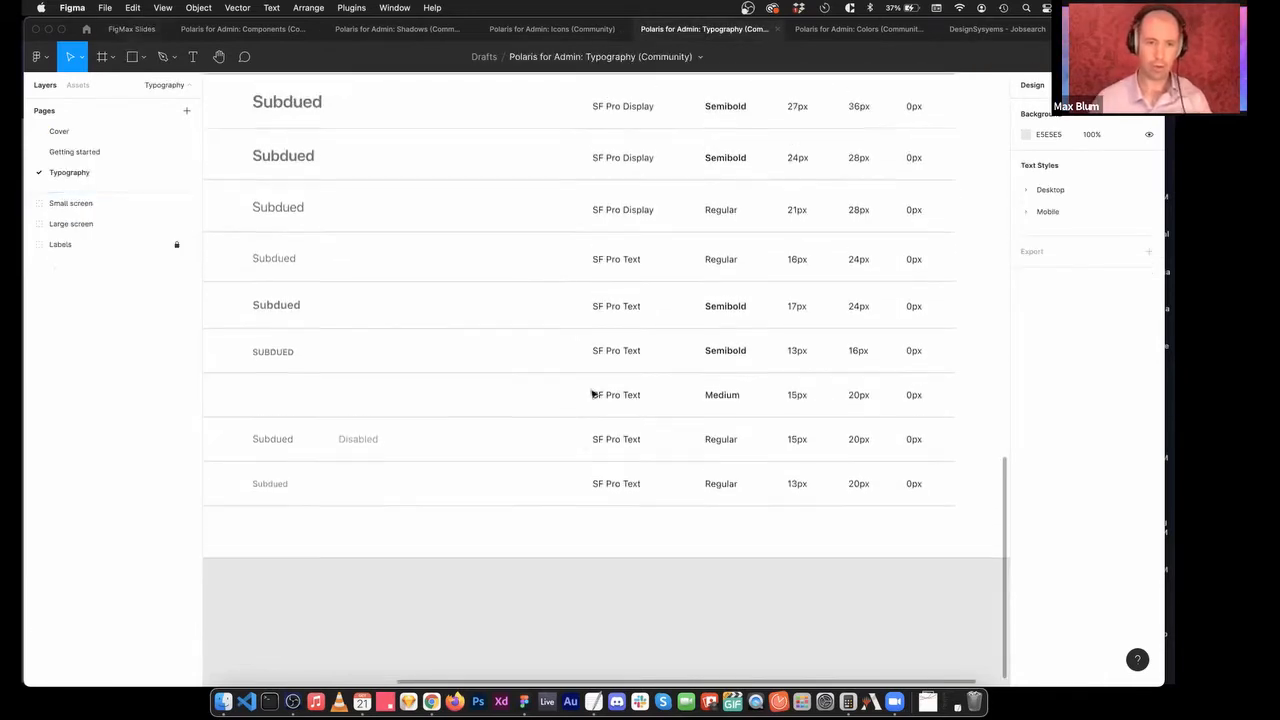
scroll(503, 400, "up", 3)
scroll(506, 397, "left", 8)
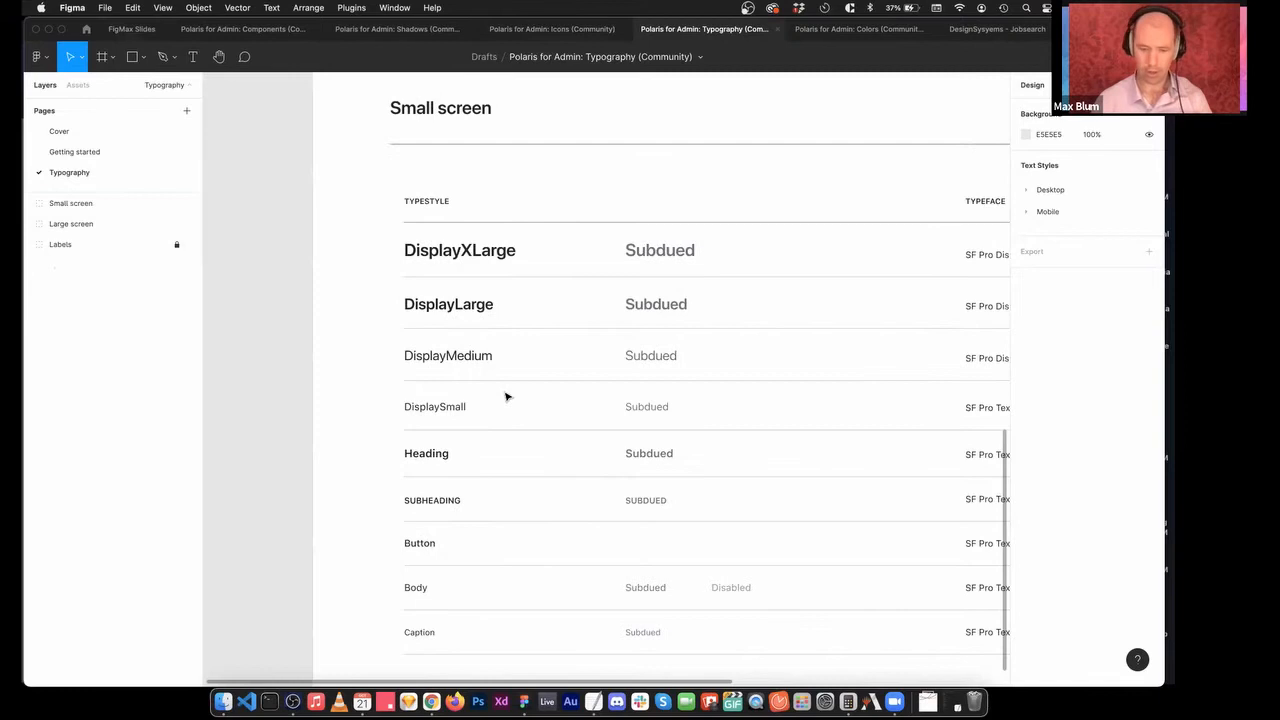
scroll(506, 397, "down", 10)
scroll(674, 243, "up", 5)
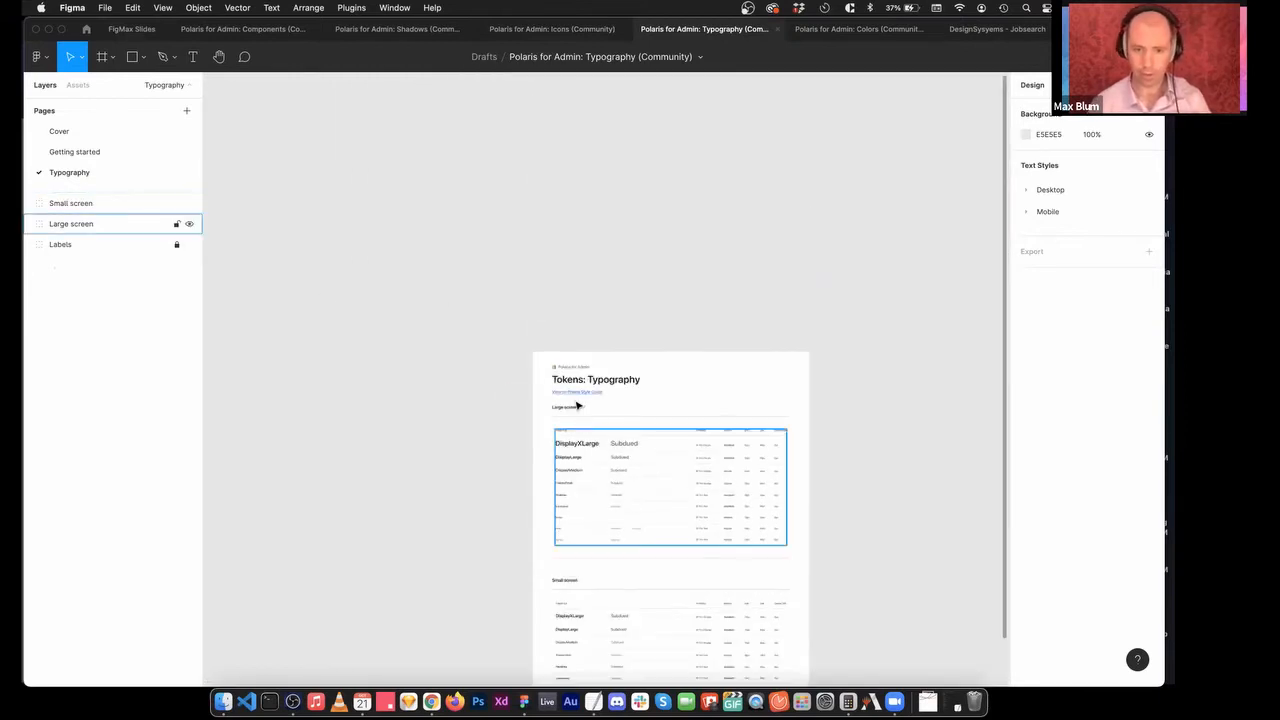
scroll(582, 480, "down", 2)
key("z")
left_click_drag(666, 360, 702, 396)
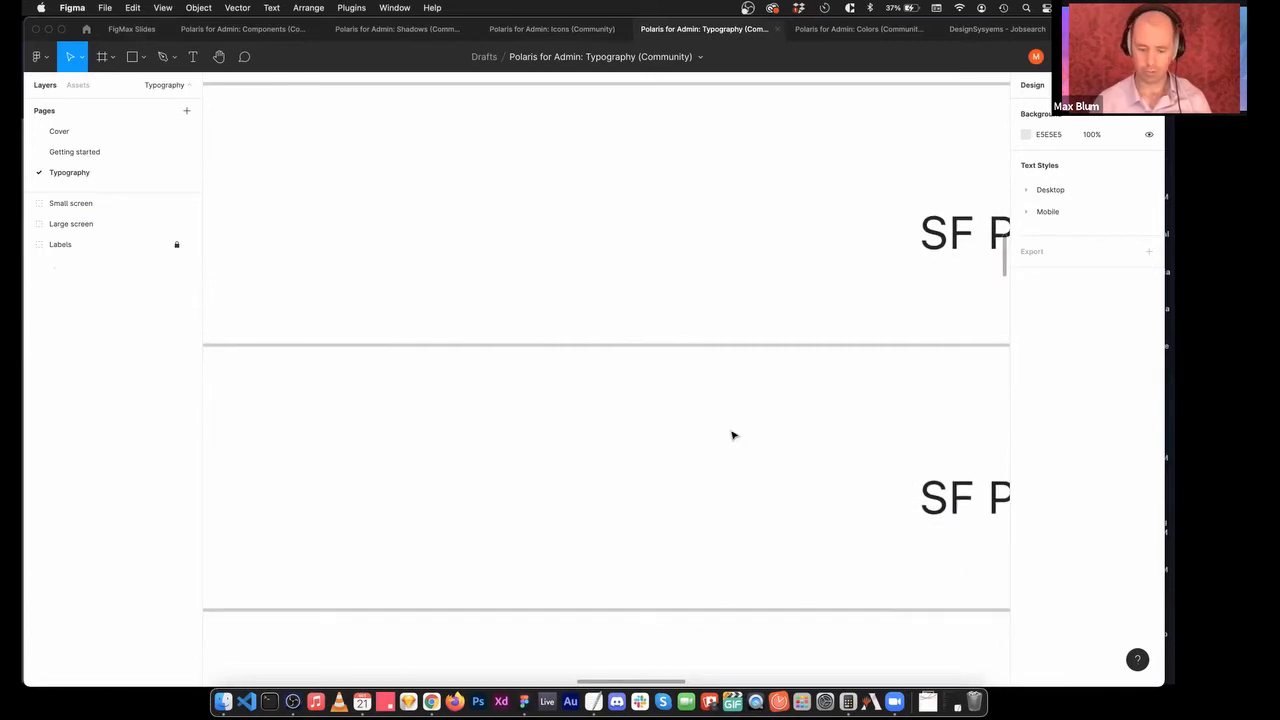
key("shift+0")
key("minus")
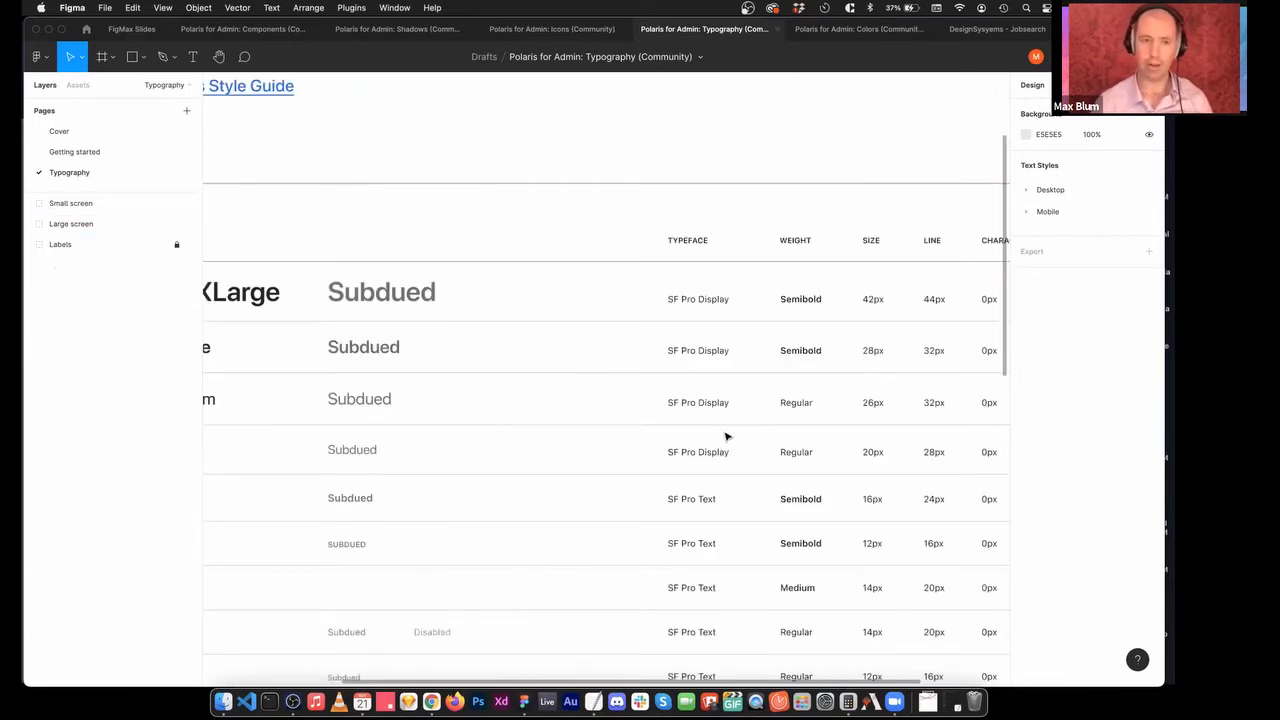
Examine the small screen type styles, from DisplayXLarge to Caption, below the large screen table in the Typography file.
scroll(730, 433, "down", 5)
scroll(548, 437, "left", 5)
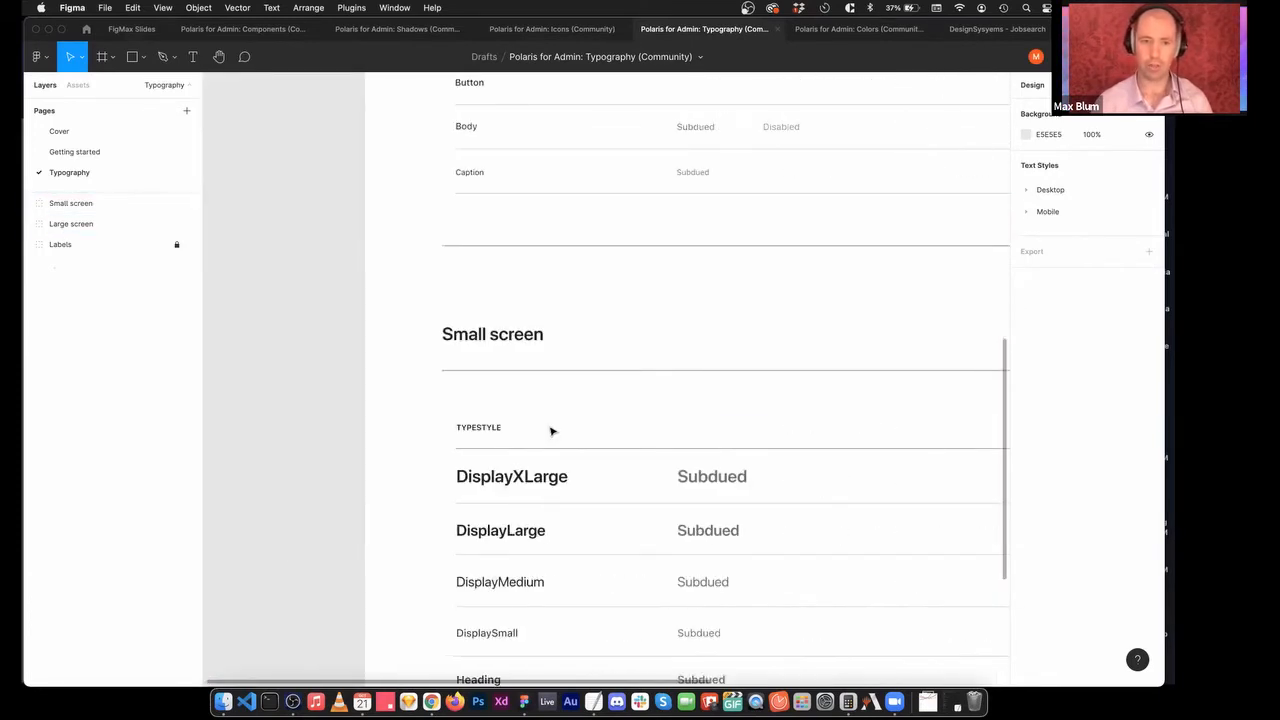
scroll(550, 431, "right", 10)
scroll(500, 363, "down", 5)
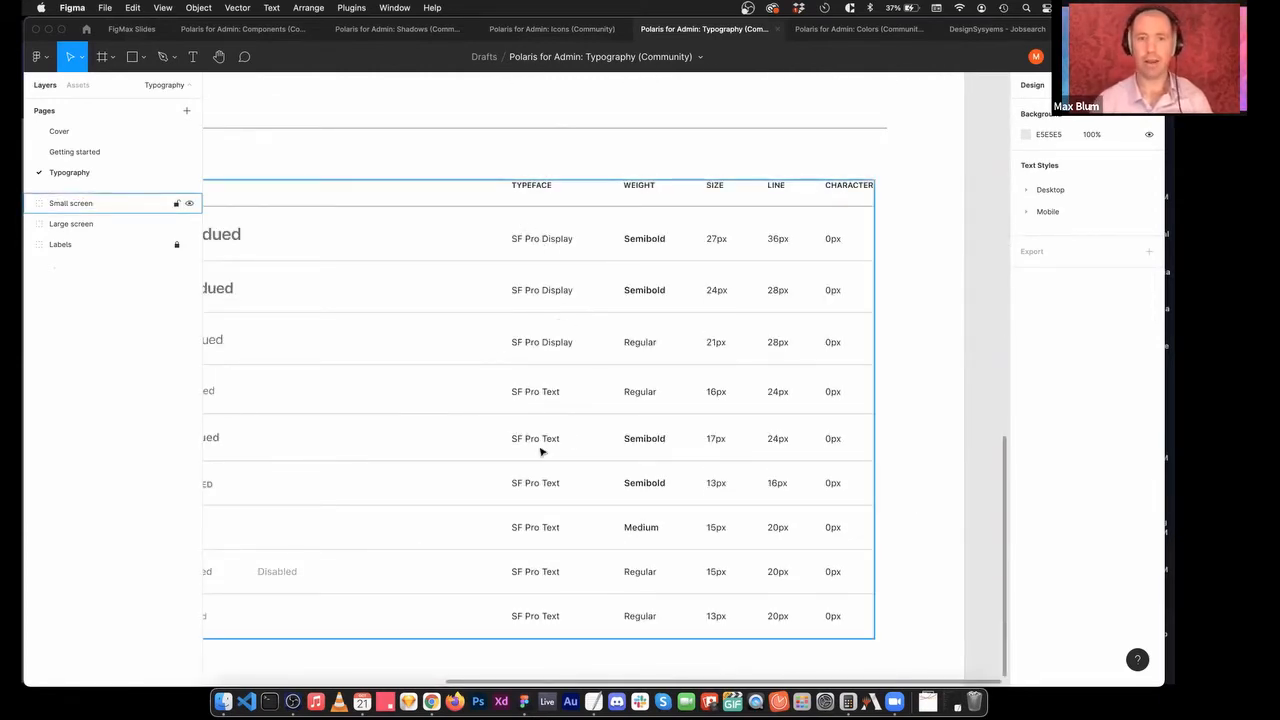
scroll(538, 492, "up", 1)
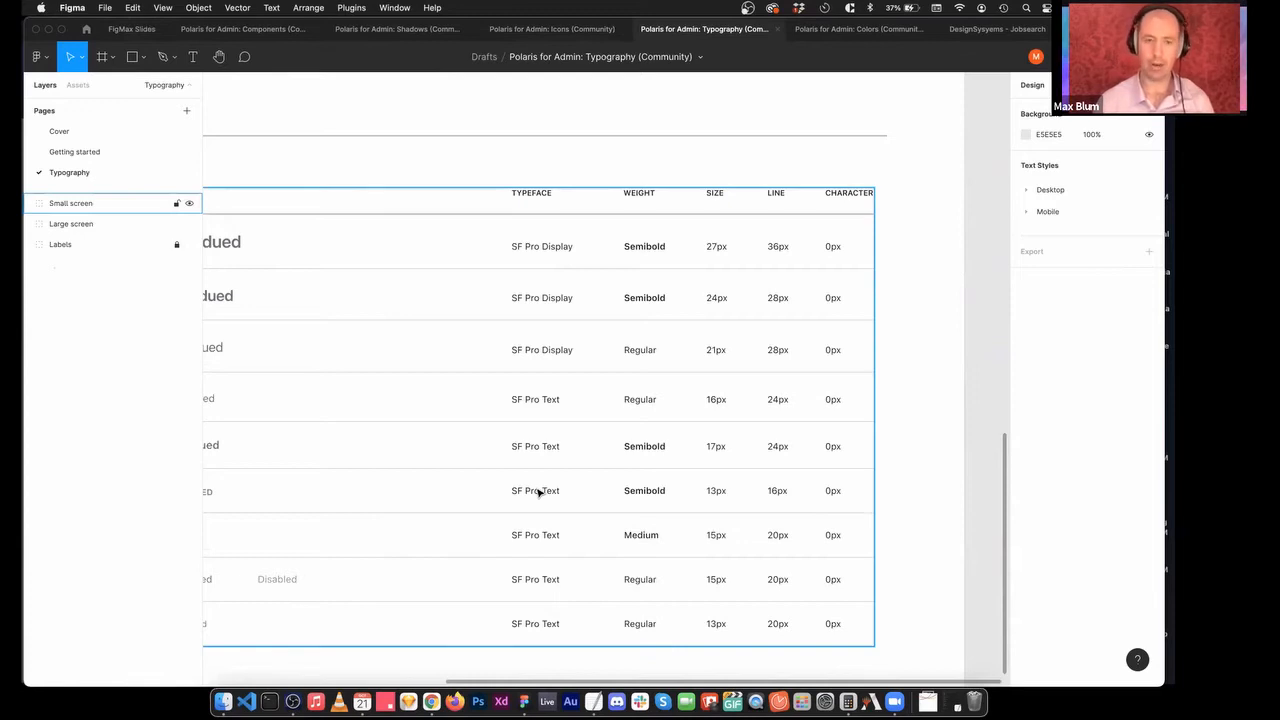
scroll(538, 492, "down", 5)
scroll(540, 391, "left", 2)
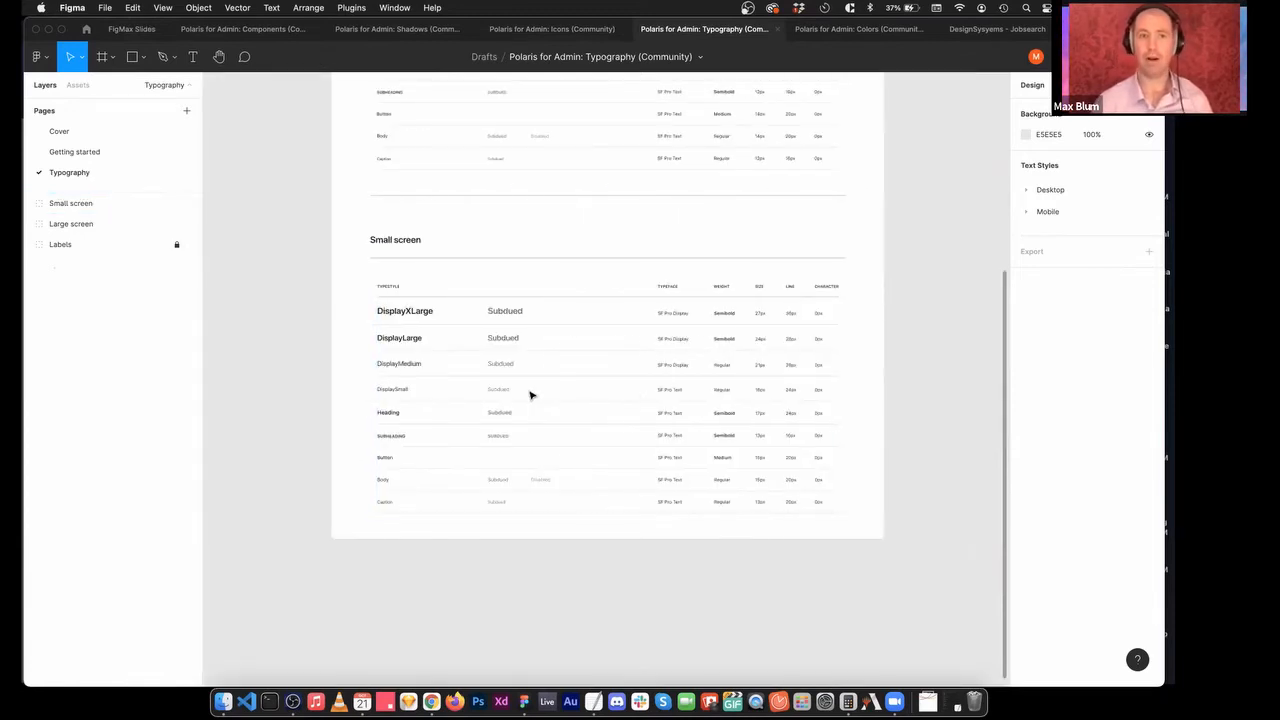
scroll(531, 394, "up", 1)
scroll(534, 391, "up", 5)
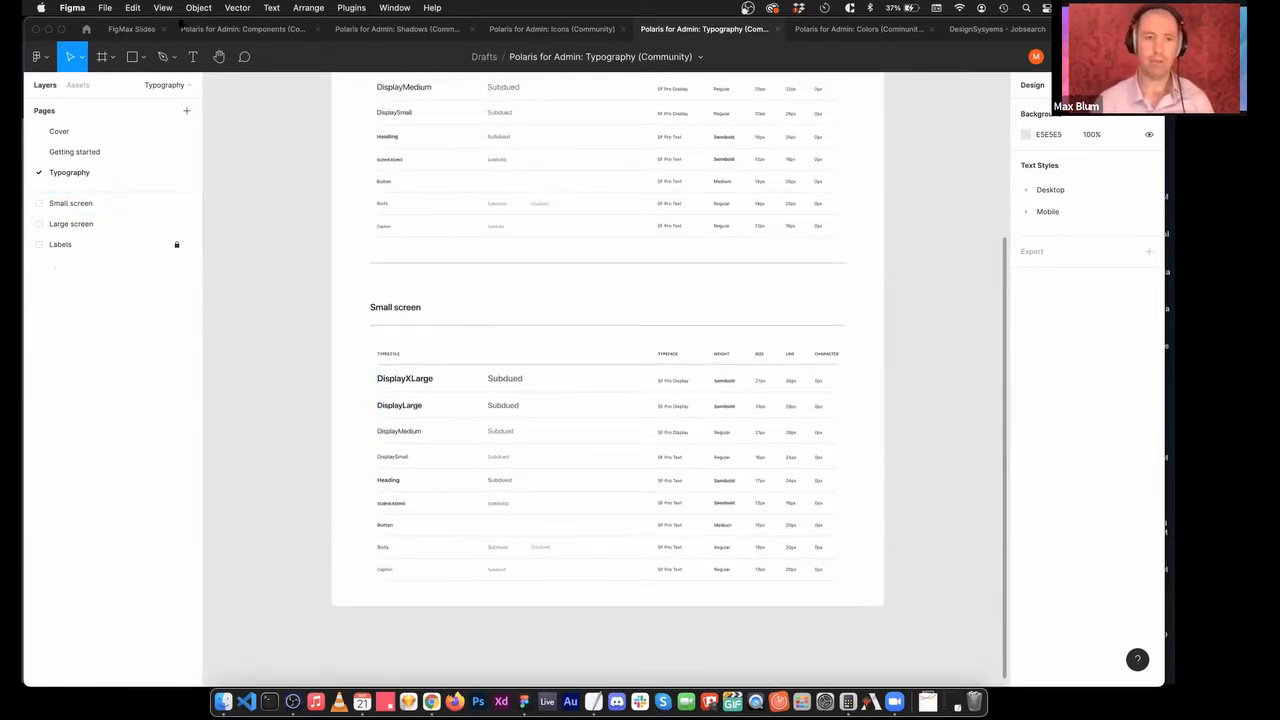
Return to the FigMax Slides file and review the font sources on the "Installing fonts" slide.
left_click(131, 28)
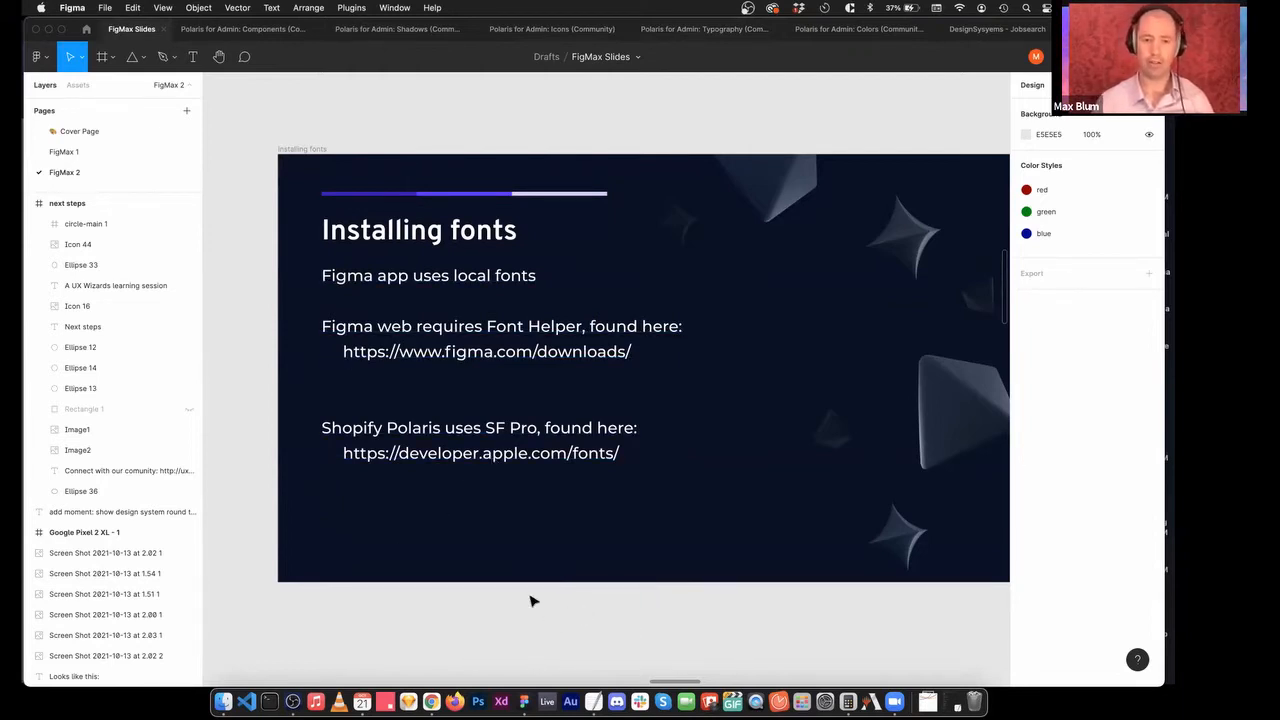
scroll(535, 640, "right", 1)
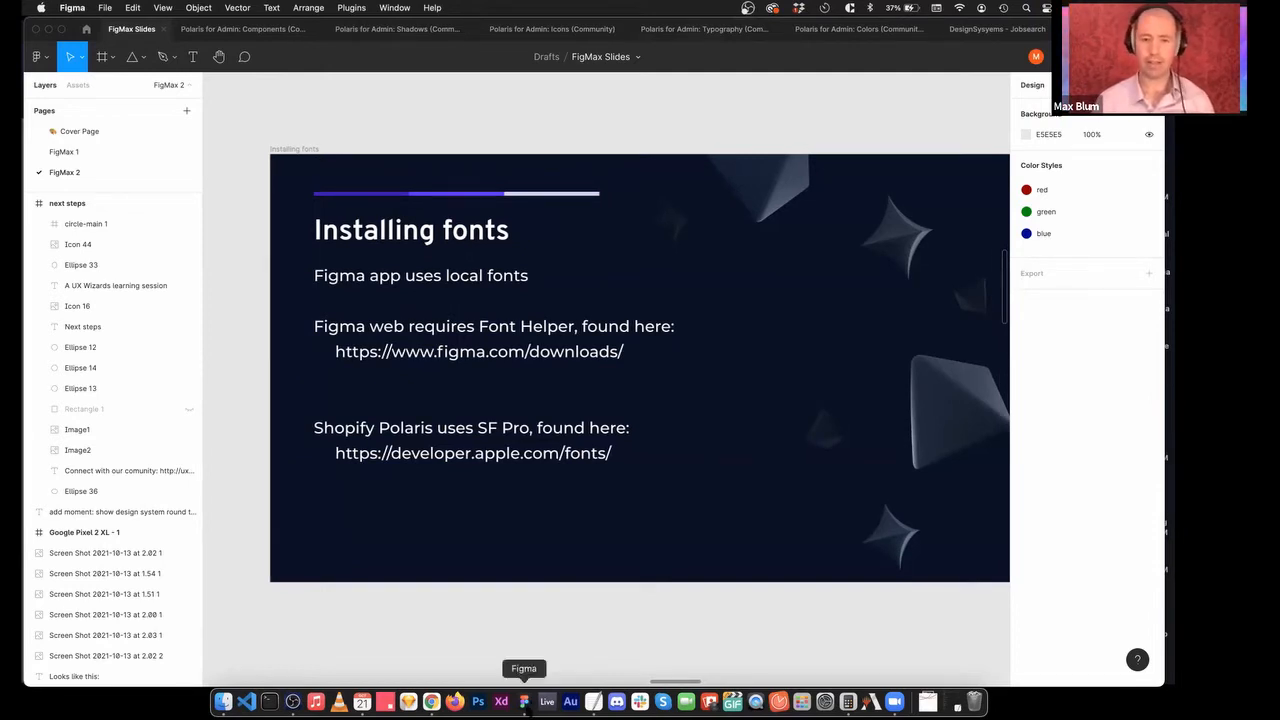
scroll(545, 612, "right", 3)
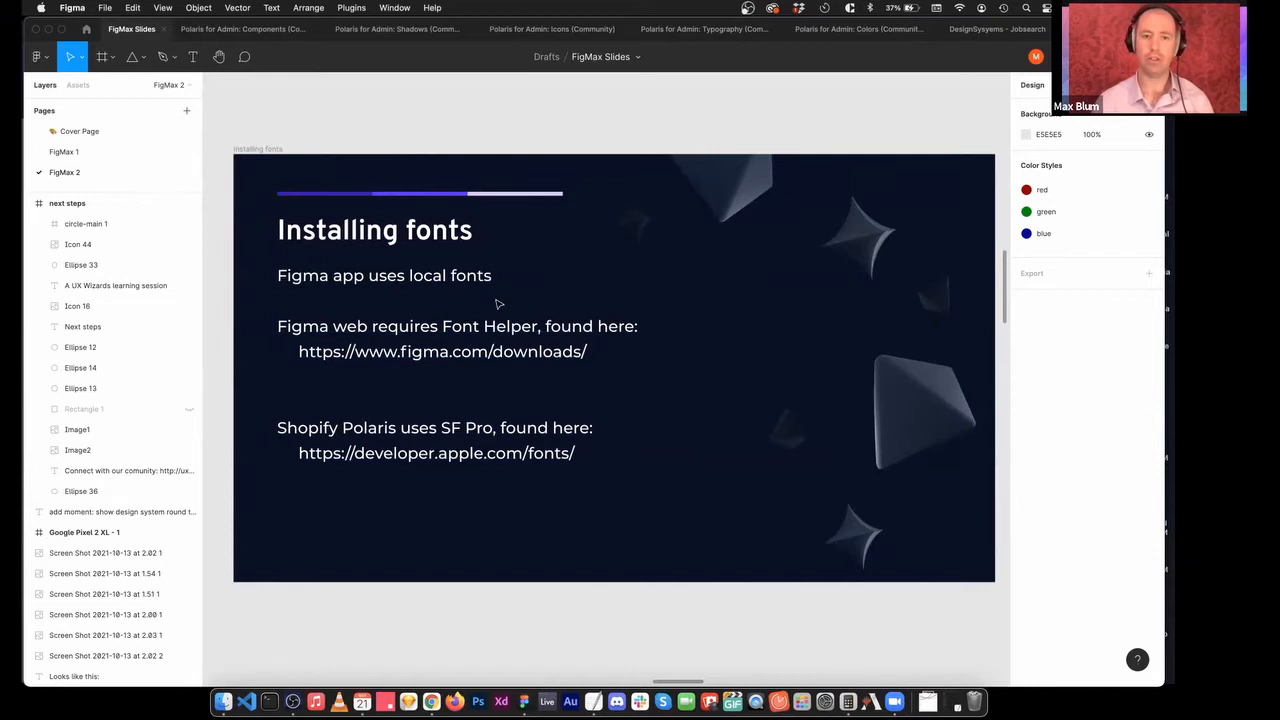
Switch to Chrome, review the font installers at figma.com/downloads in a new tab, and close that tab.
left_click(431, 701)
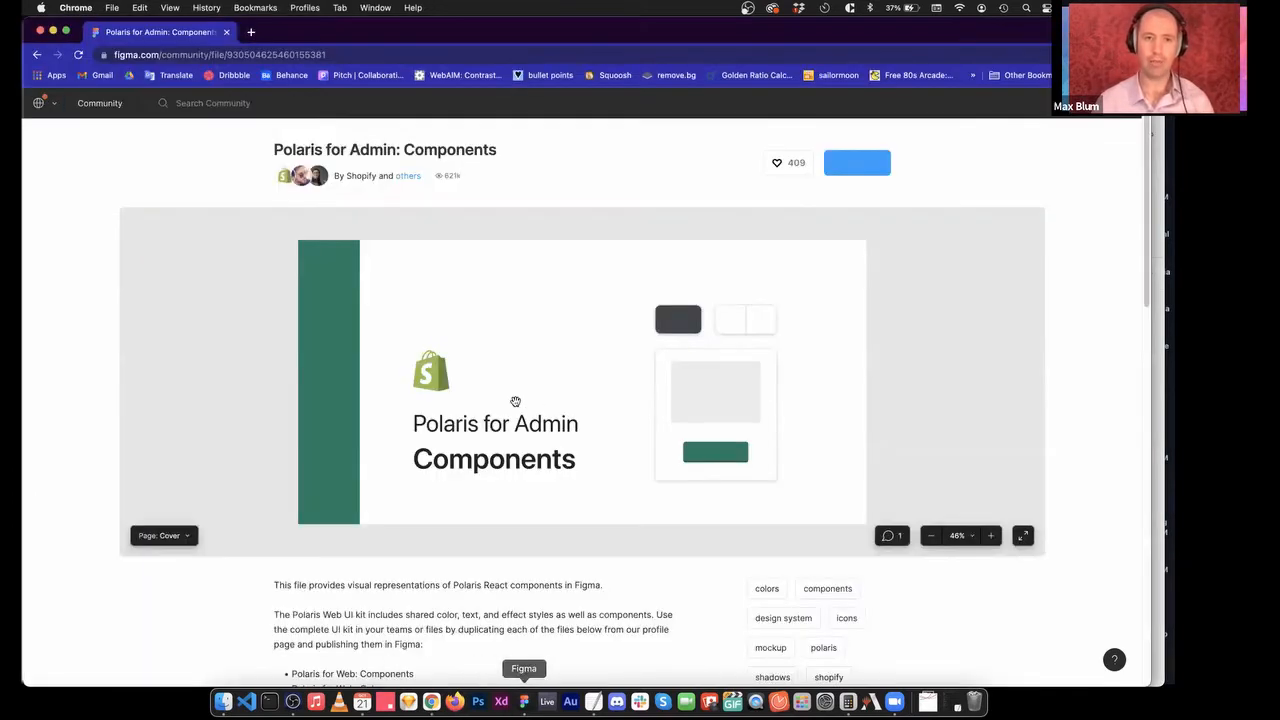
key("super+t")
type("figma.com")
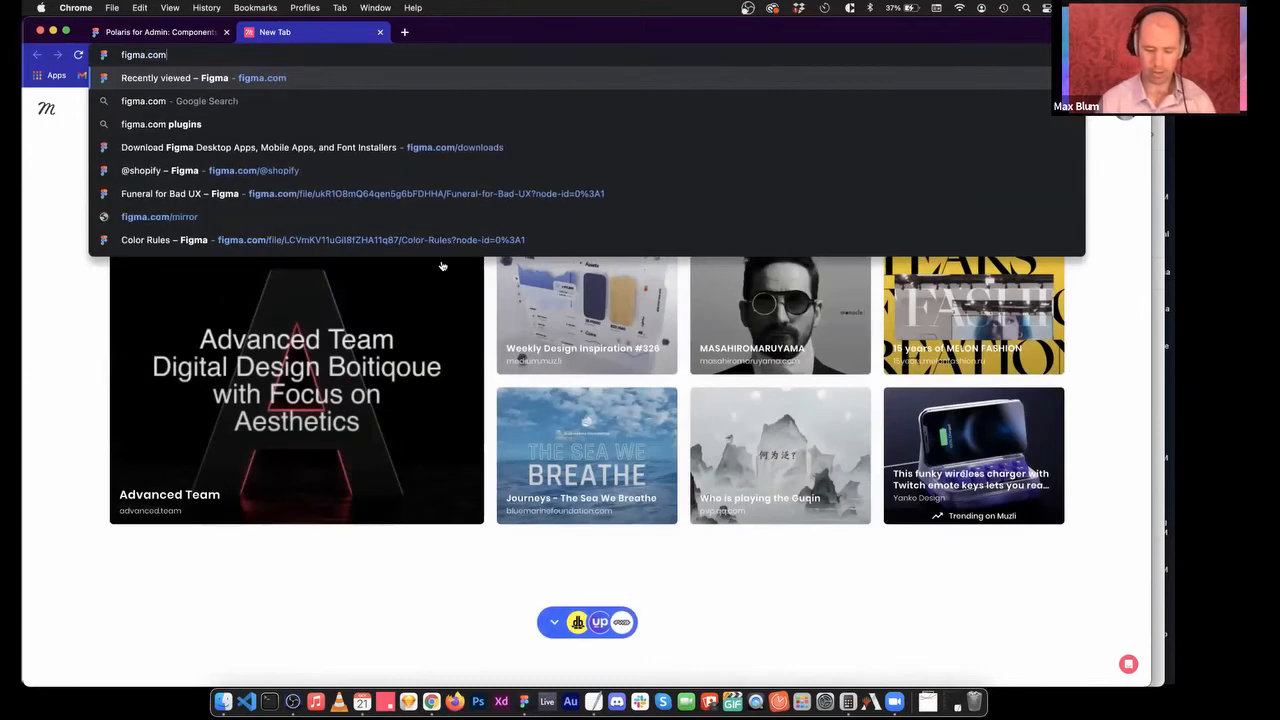
type("/downloads")
key("Return")
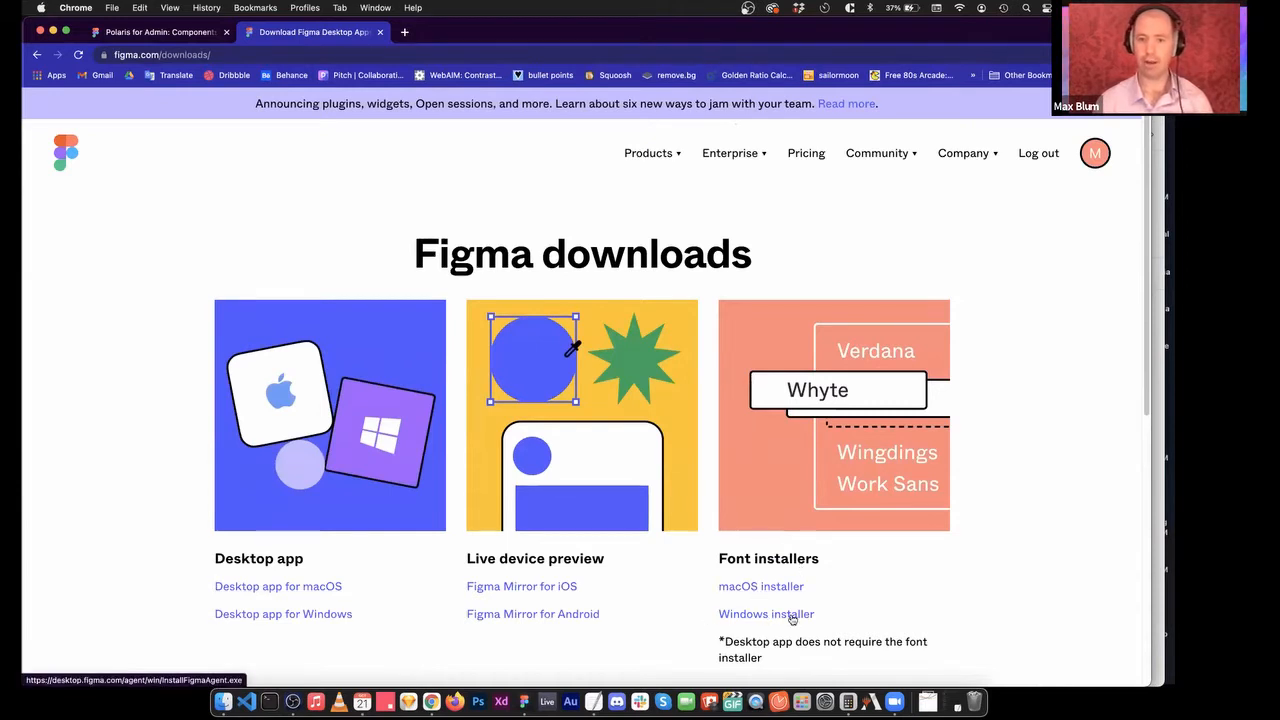
scroll(983, 616, "down", 1)
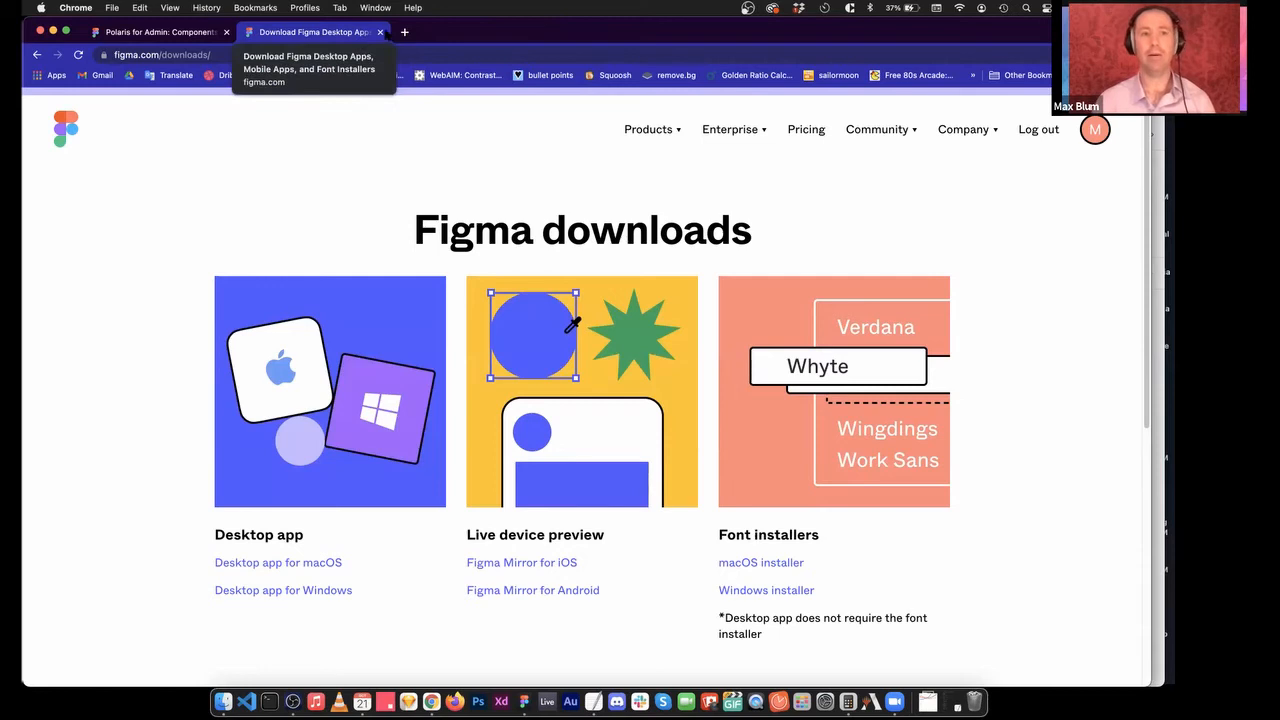
left_click(380, 32)
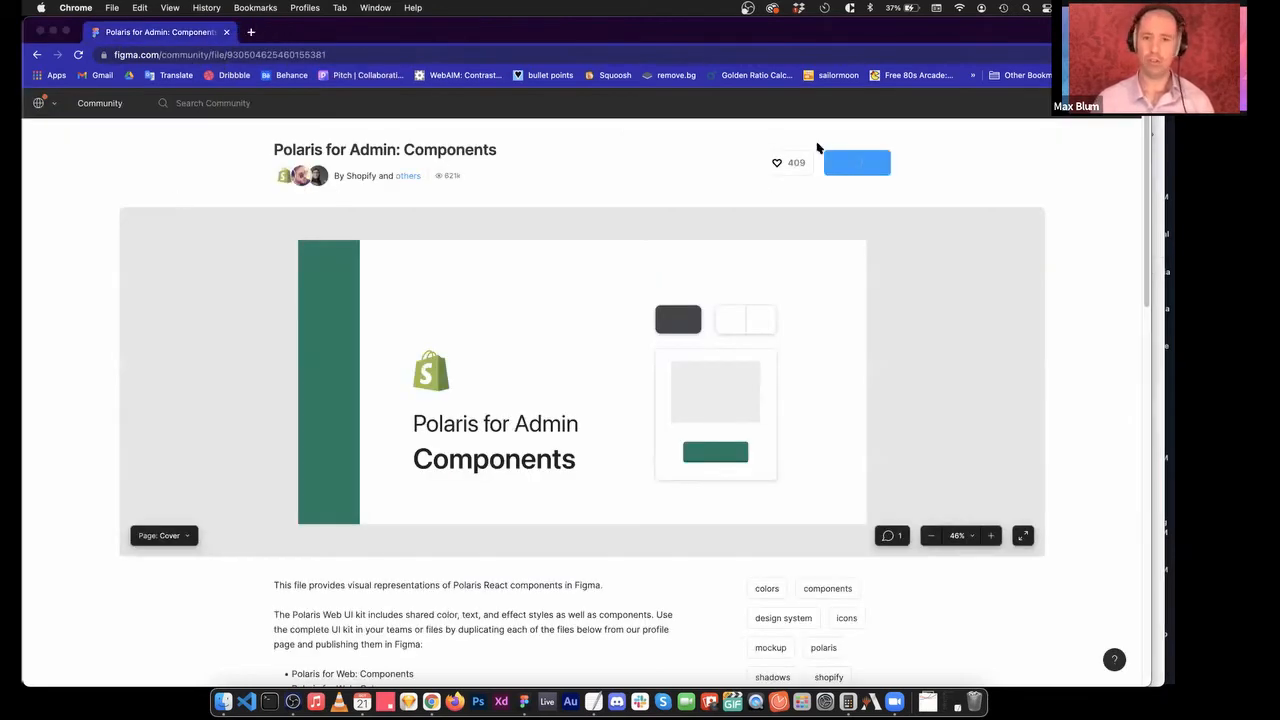
Switch back to the Figma desktop app and view the "Build from the bottom up" slide after "Installing fonts".
key("super+Tab")
scroll(575, 210, "right", 8)
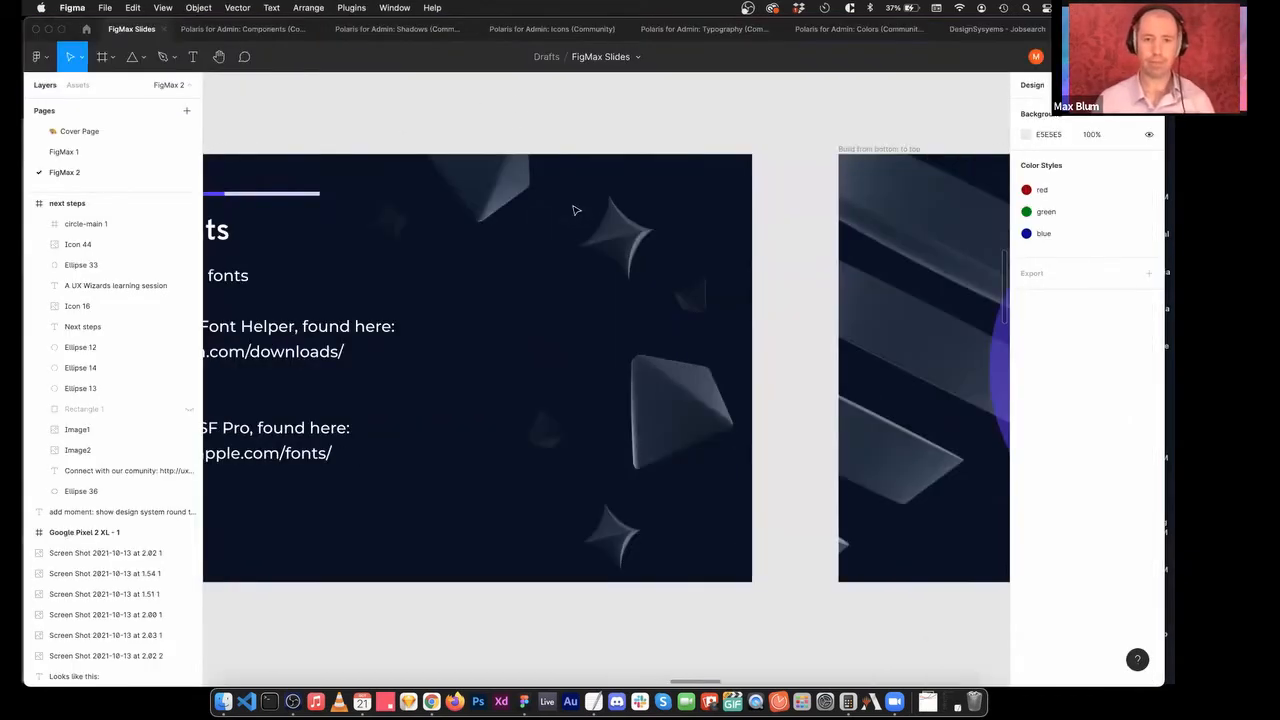
scroll(423, 217, "right", 4)
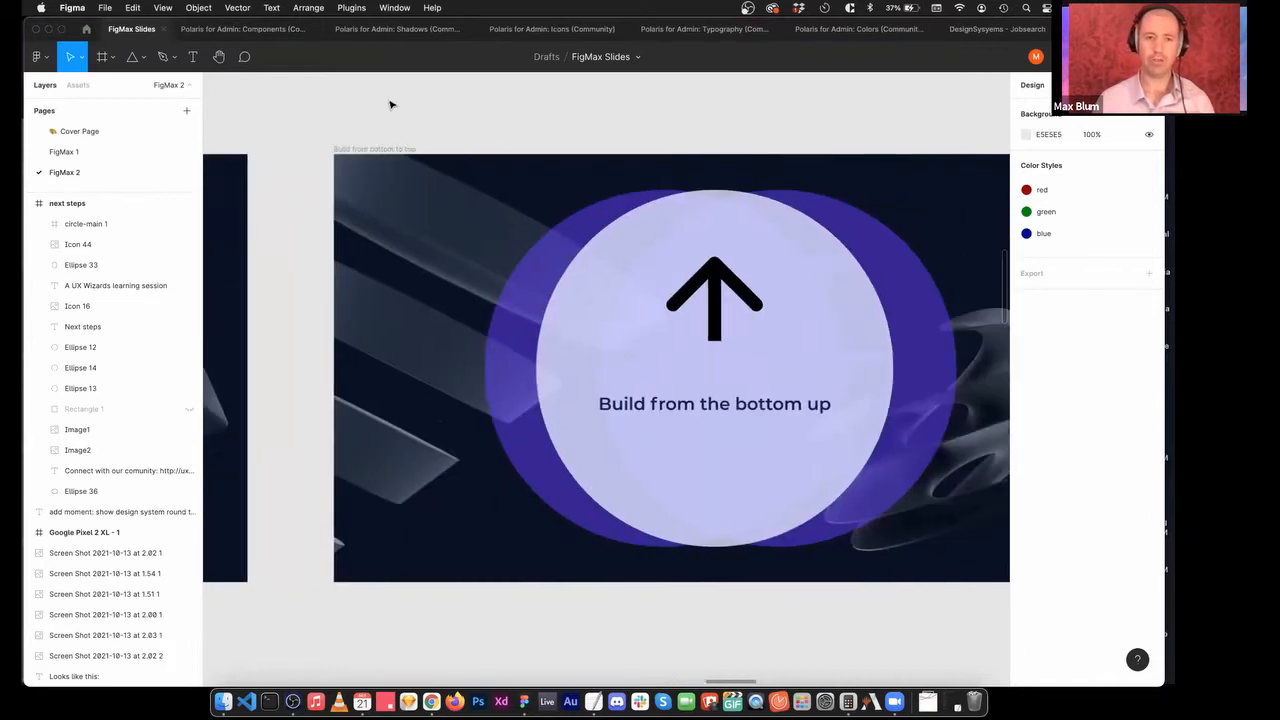
scroll(410, 112, "right", 4)
scroll(608, 134, "left", 2)
scroll(540, 157, "right", 5)
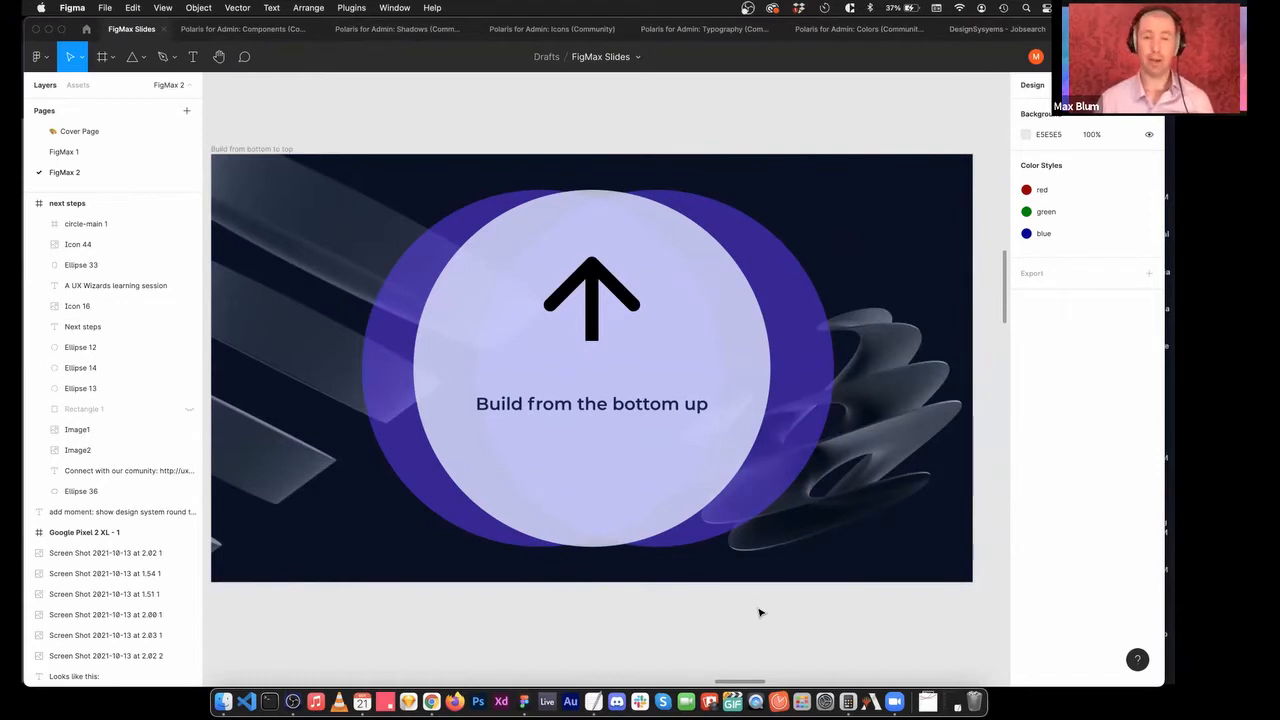
scroll(736, 612, "left", 1)
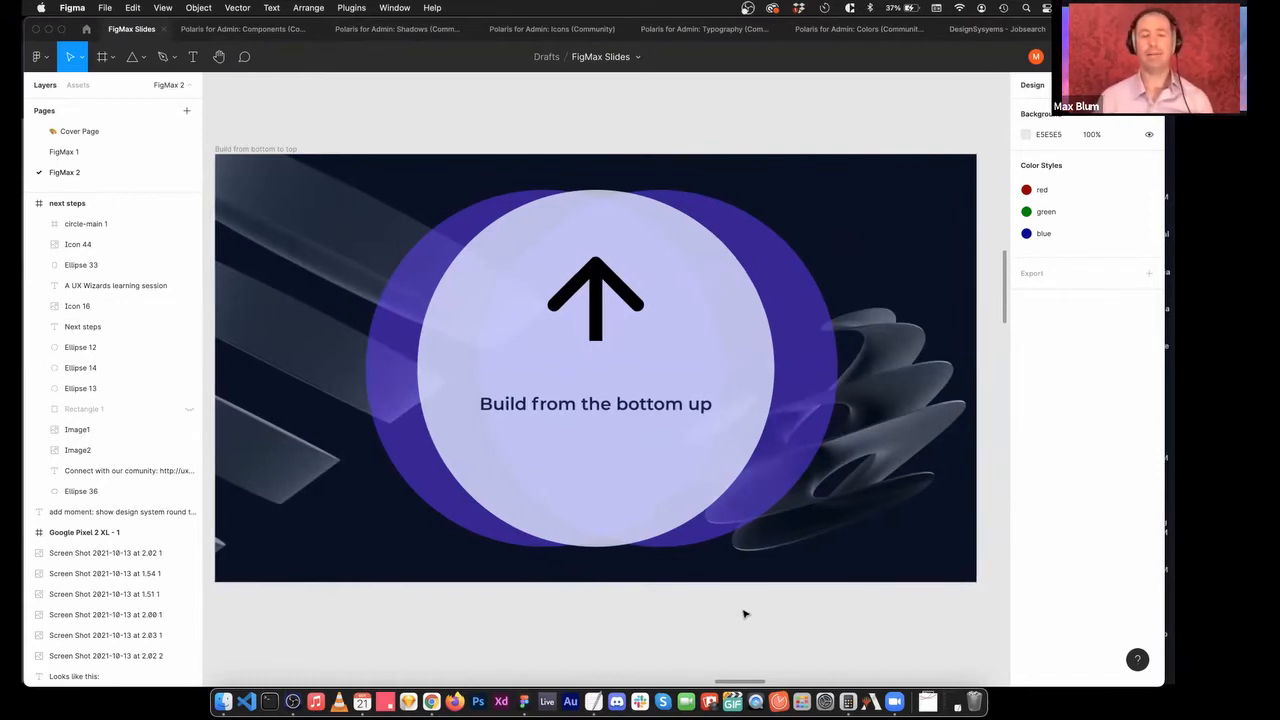
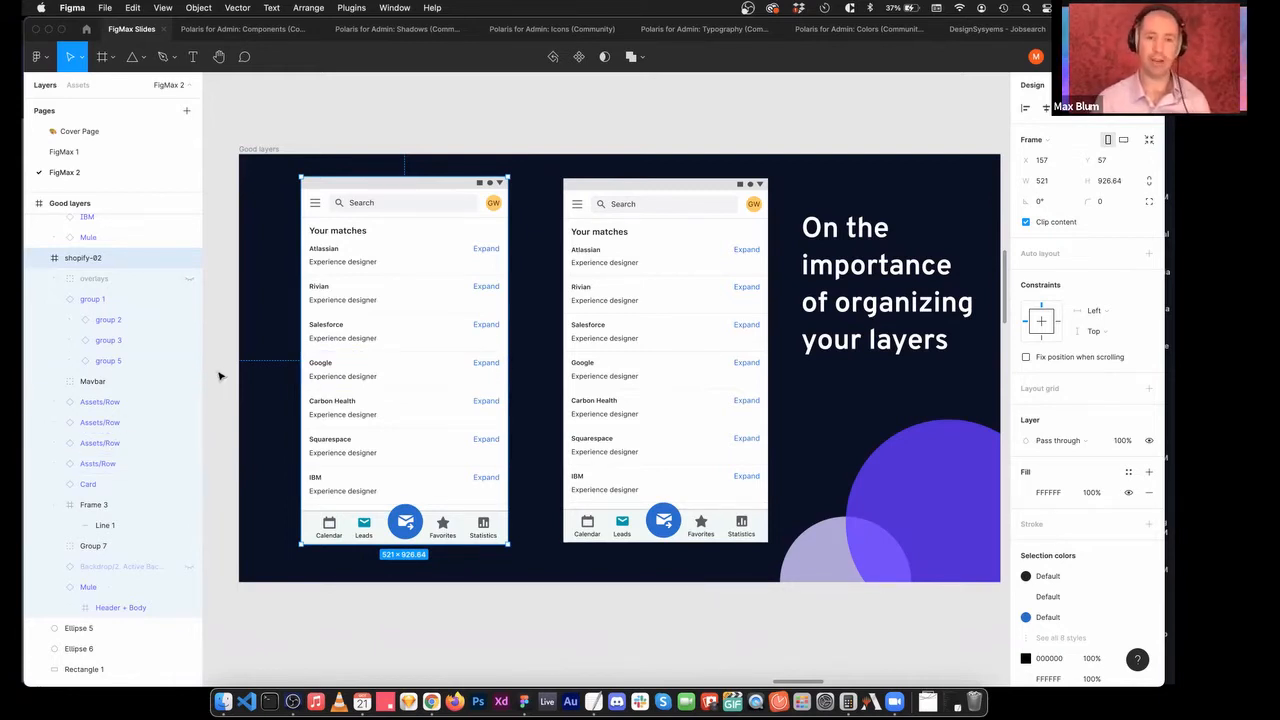
Select the second phone mockup on the "Good layers" slide and examine how its layers are named and grouped.
left_click(602, 339)
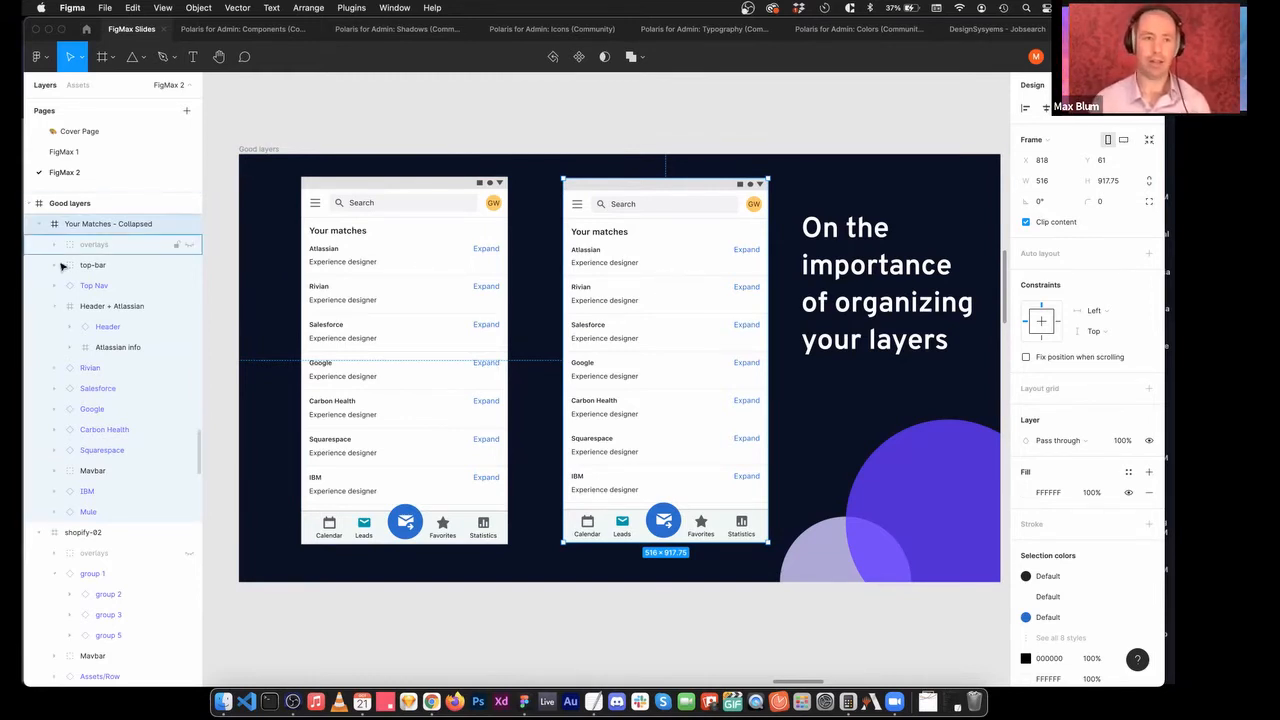
scroll(131, 291, "up", 1)
scroll(633, 272, "down", 1)
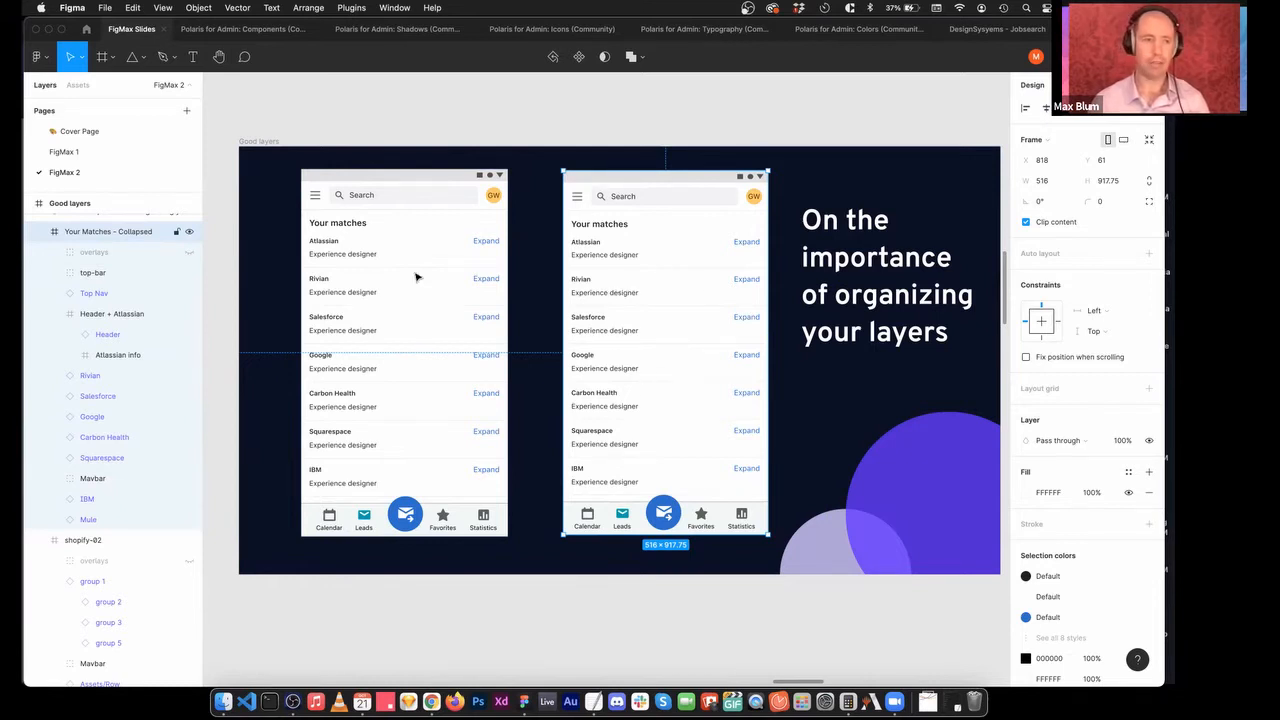
scroll(120, 265, "down", 1)
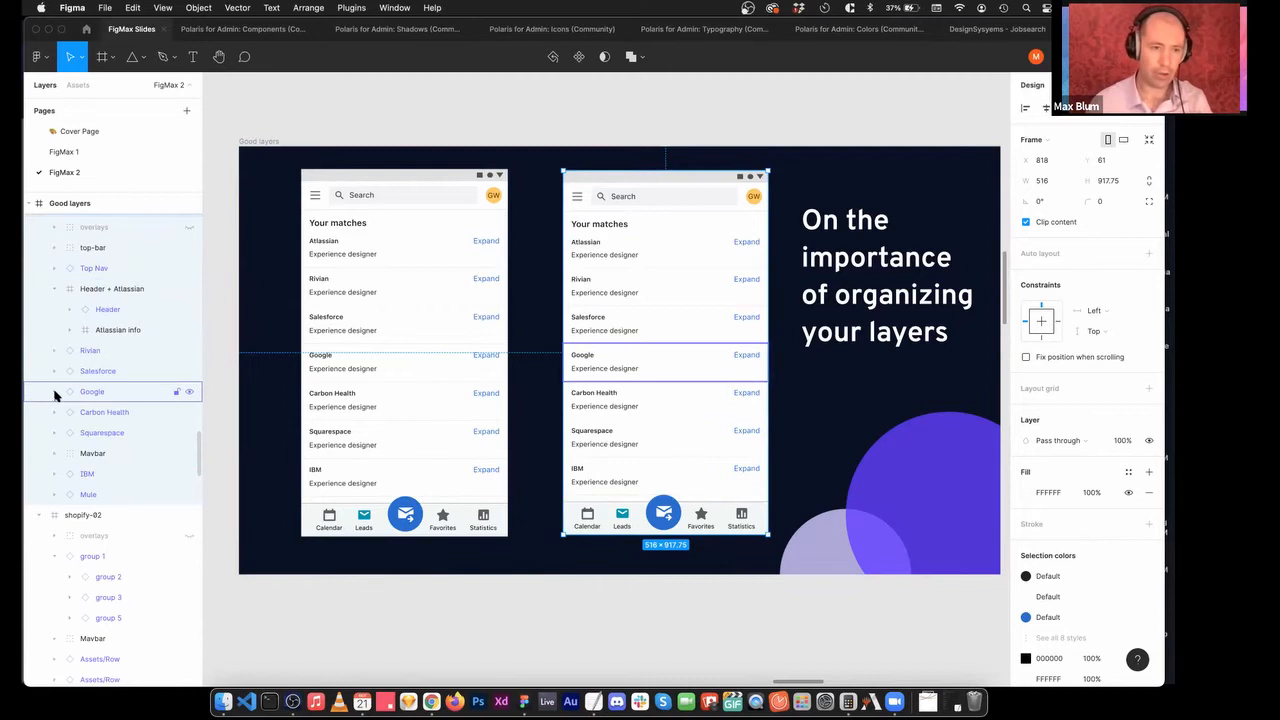
Inspect the Google, Header + Atlassian and Atlassian info layers in the organized mockup, finishing with nothing selected.
left_click(88, 396)
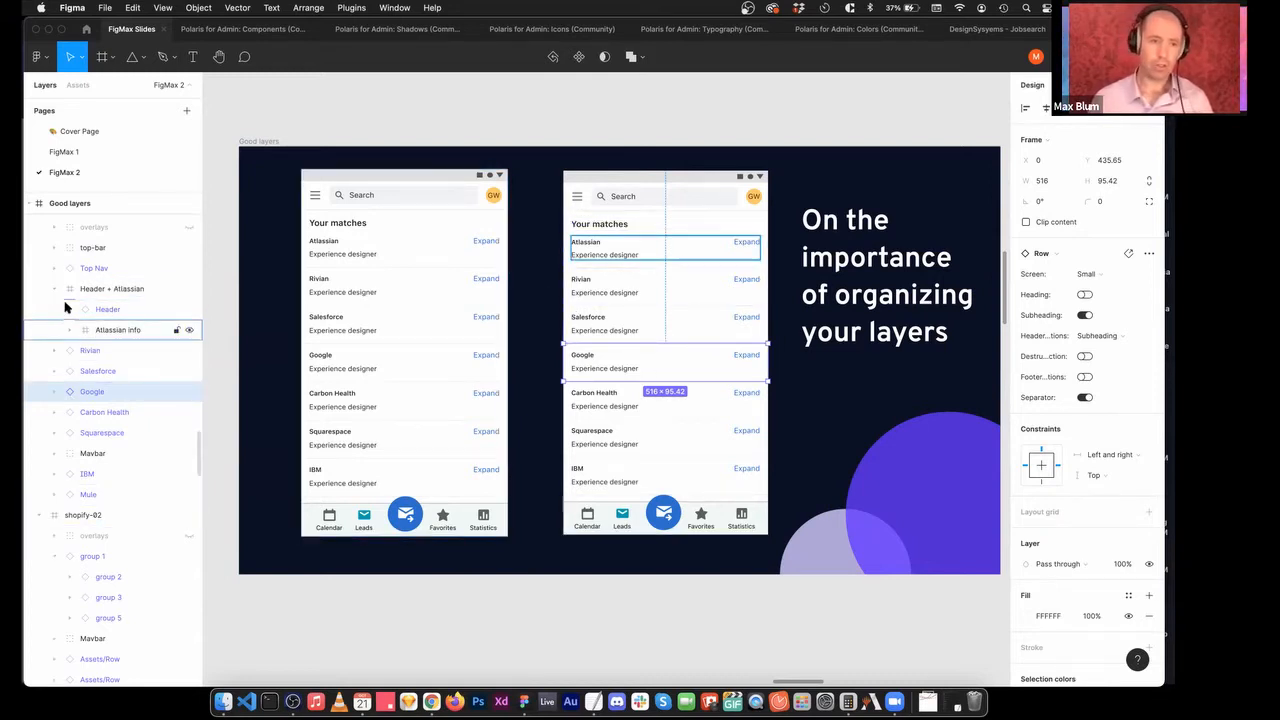
left_click(130, 293)
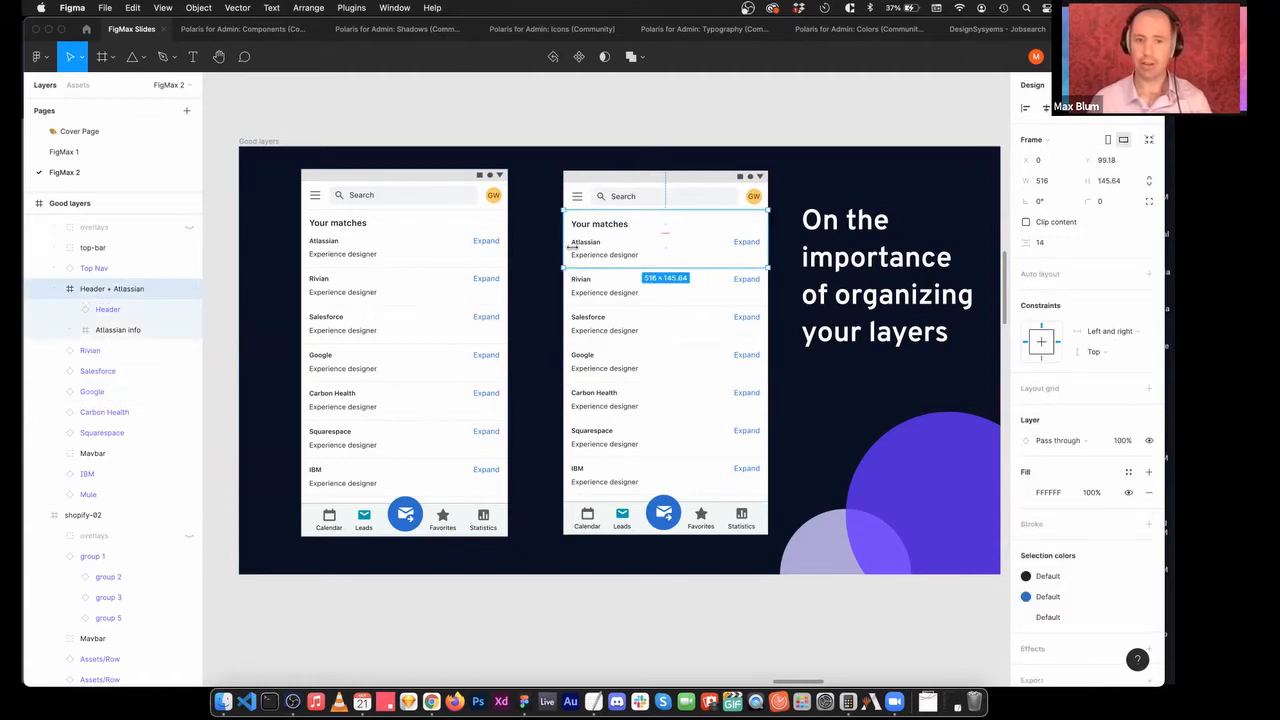
left_click(117, 330)
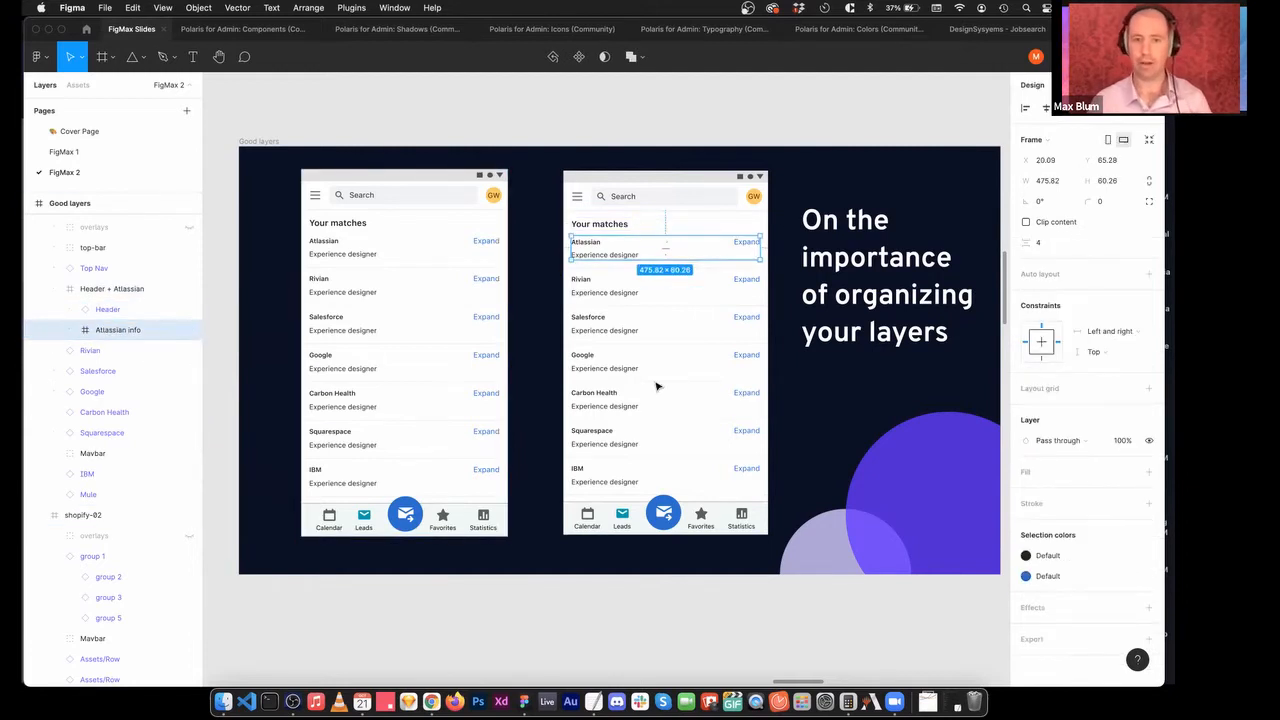
left_click(612, 630)
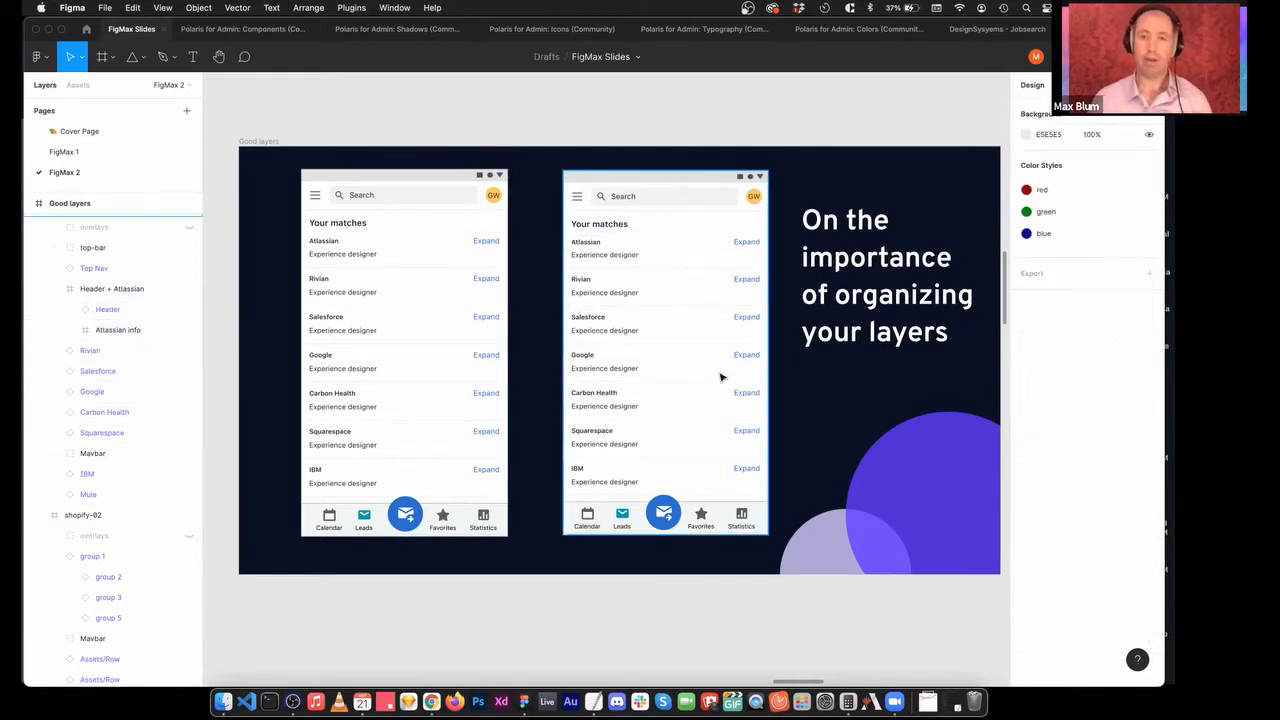
Go to the "We'll build this today!" slide and inspect its "Your Matches - Collapsed" frame, leaving it deselected.
scroll(676, 325, "right", 2)
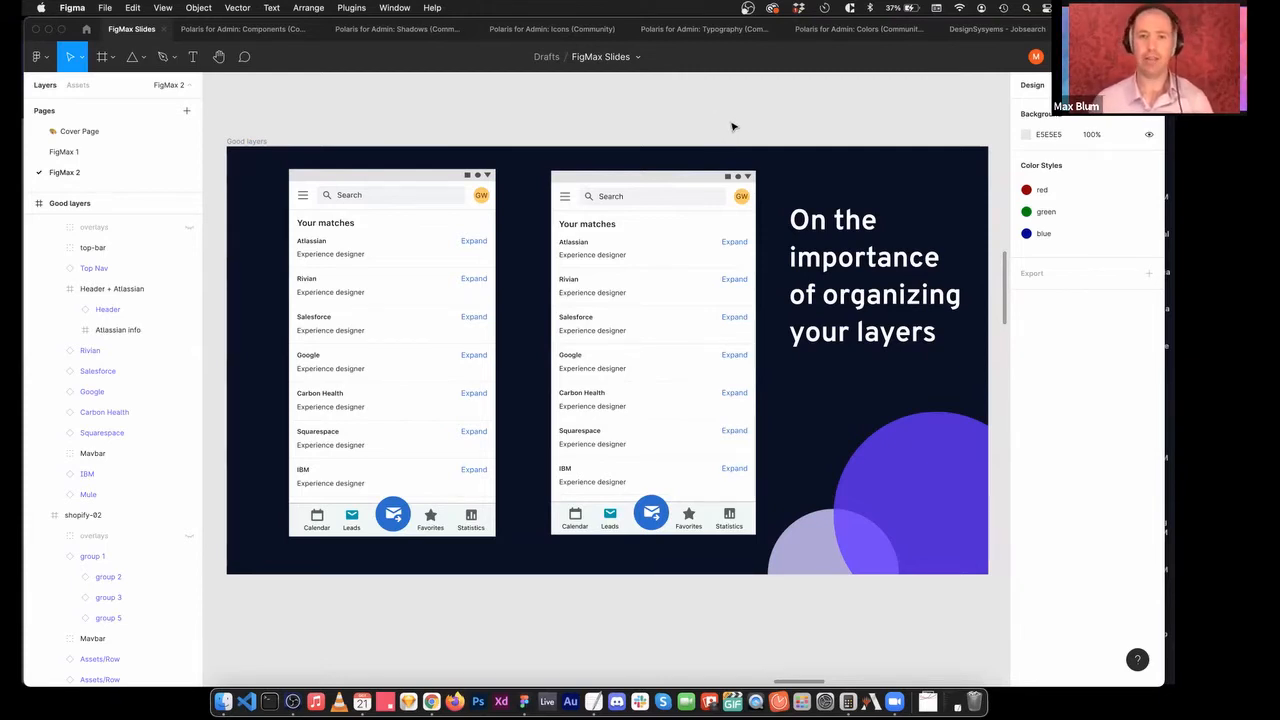
key("n")
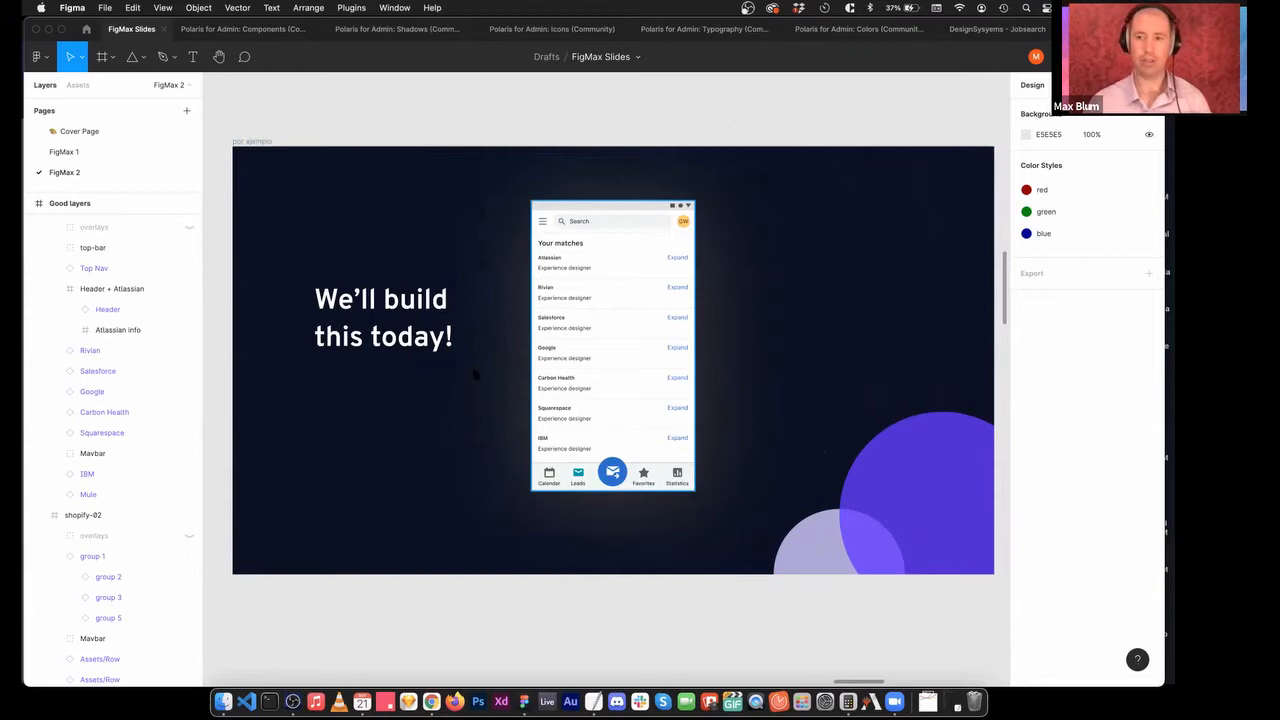
right_click(569, 250)
left_click(538, 125)
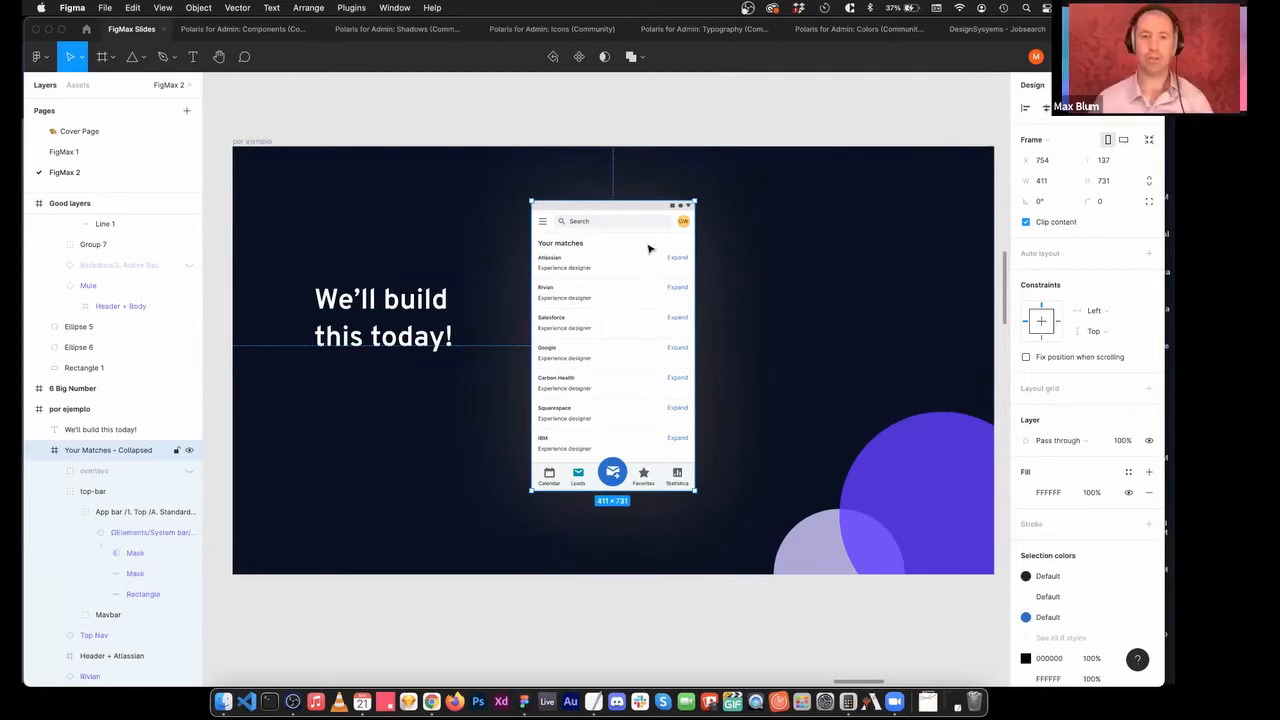
left_click(692, 120)
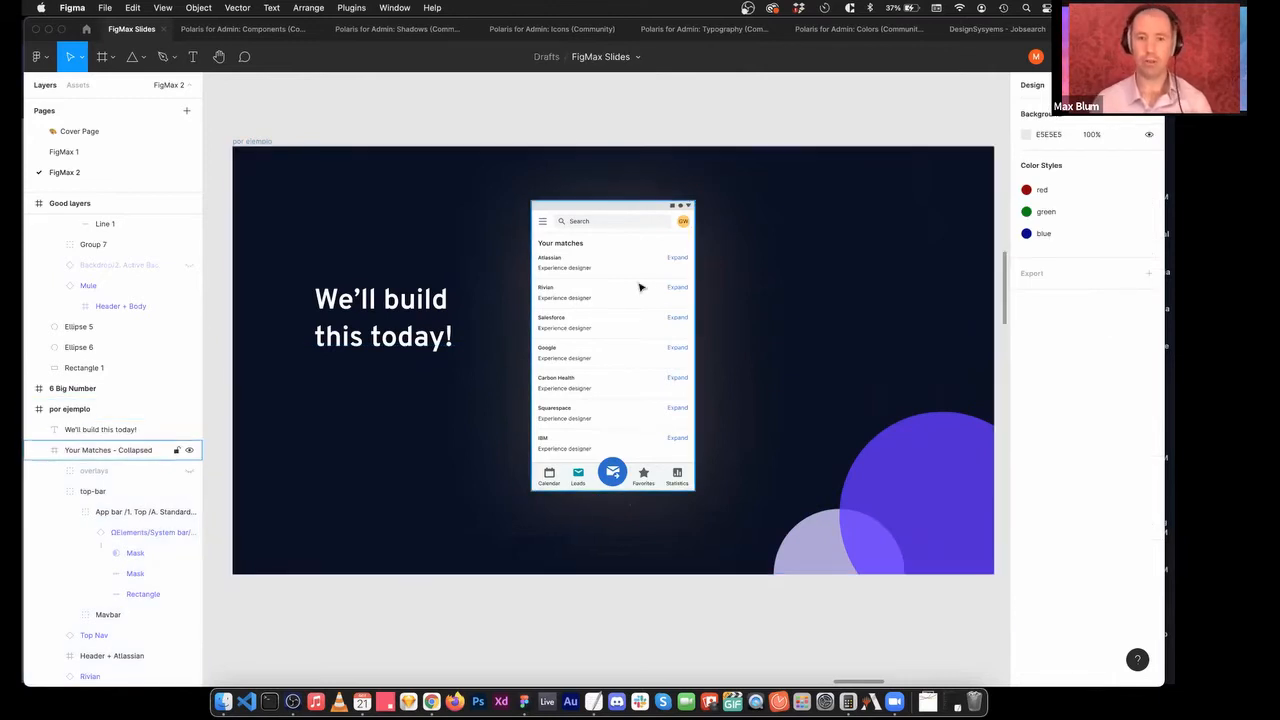
Look back through the slides to "Downloading the assets" and return to a close view of "We'll build this today!".
scroll(635, 265, "right", 10)
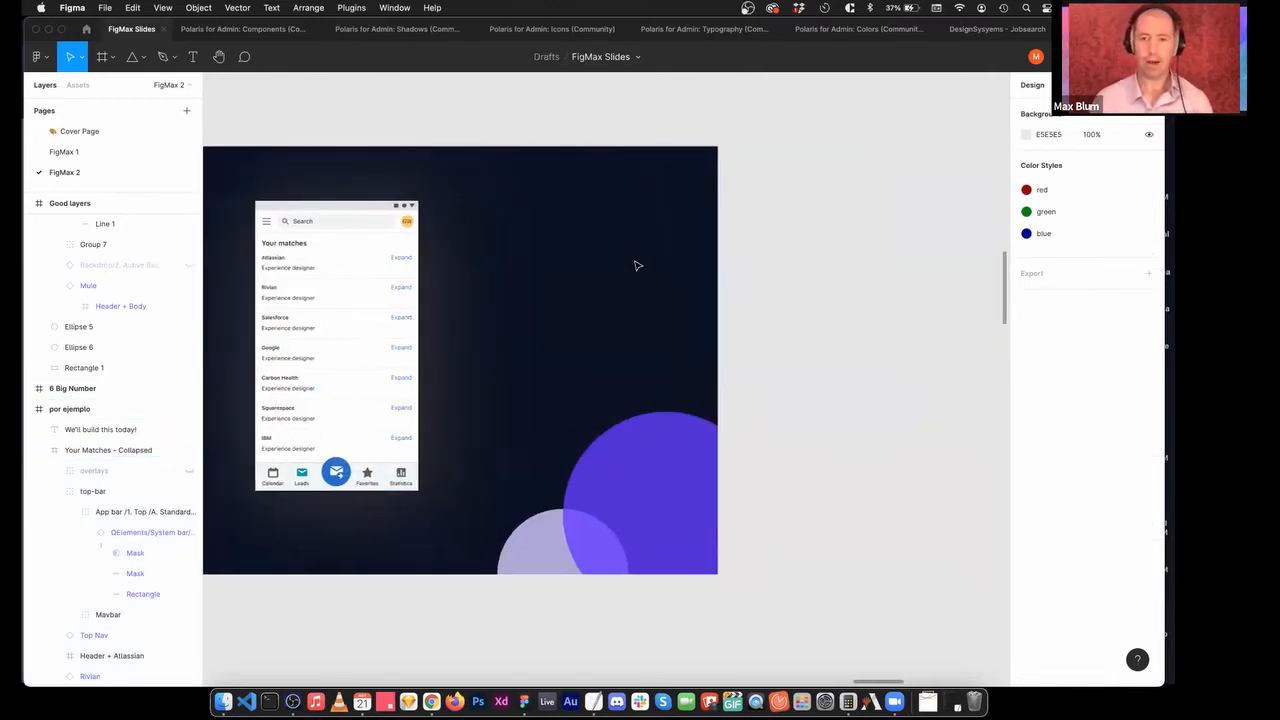
scroll(636, 265, "left", 1)
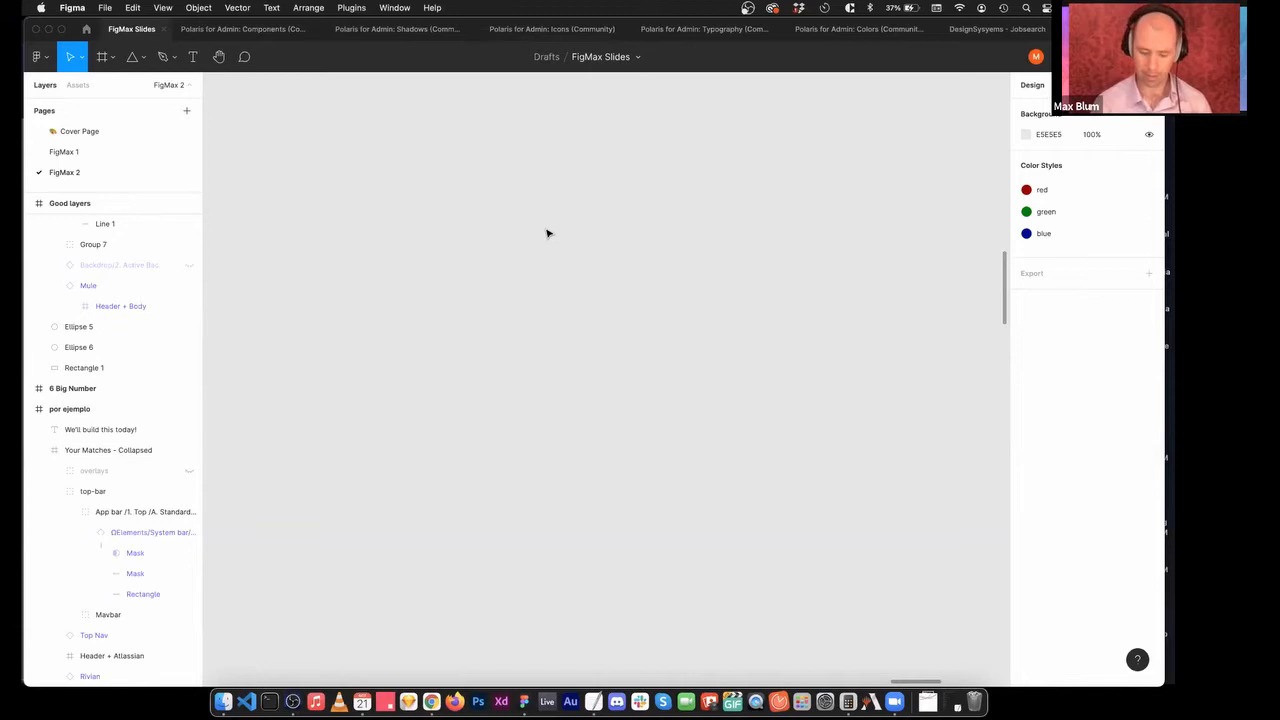
scroll(546, 233, "left", 10)
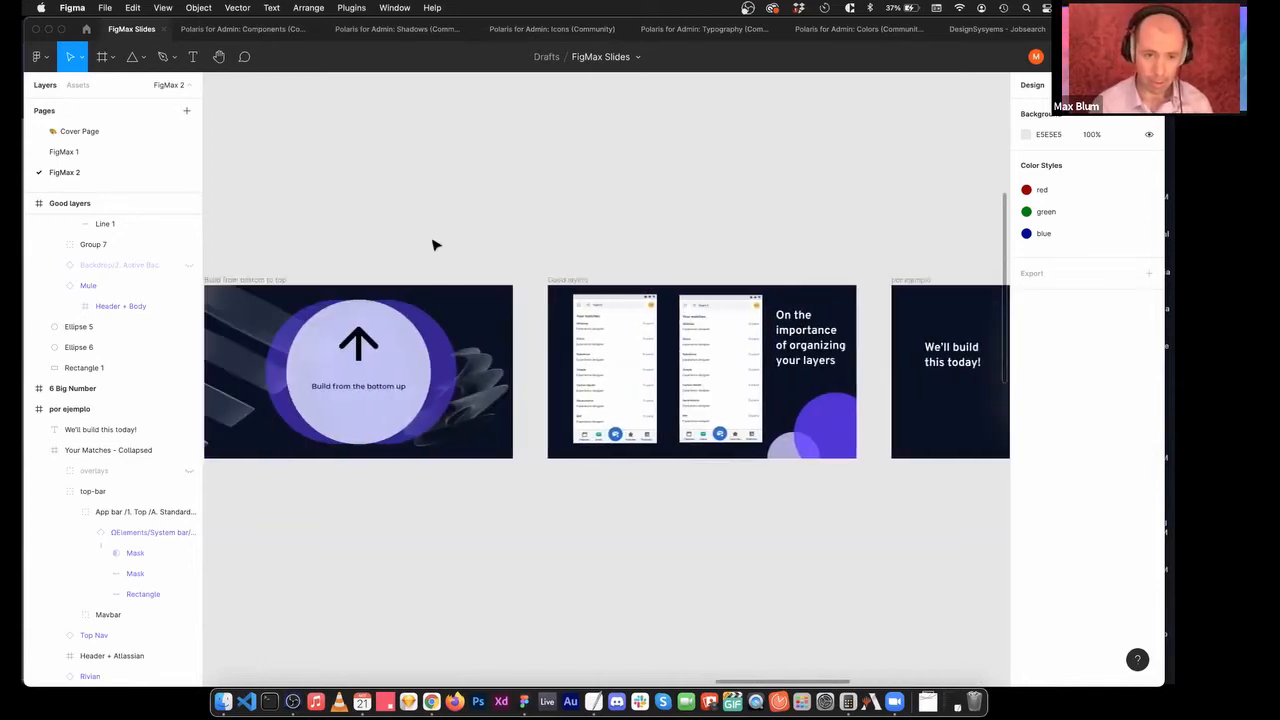
scroll(433, 245, "left", 20)
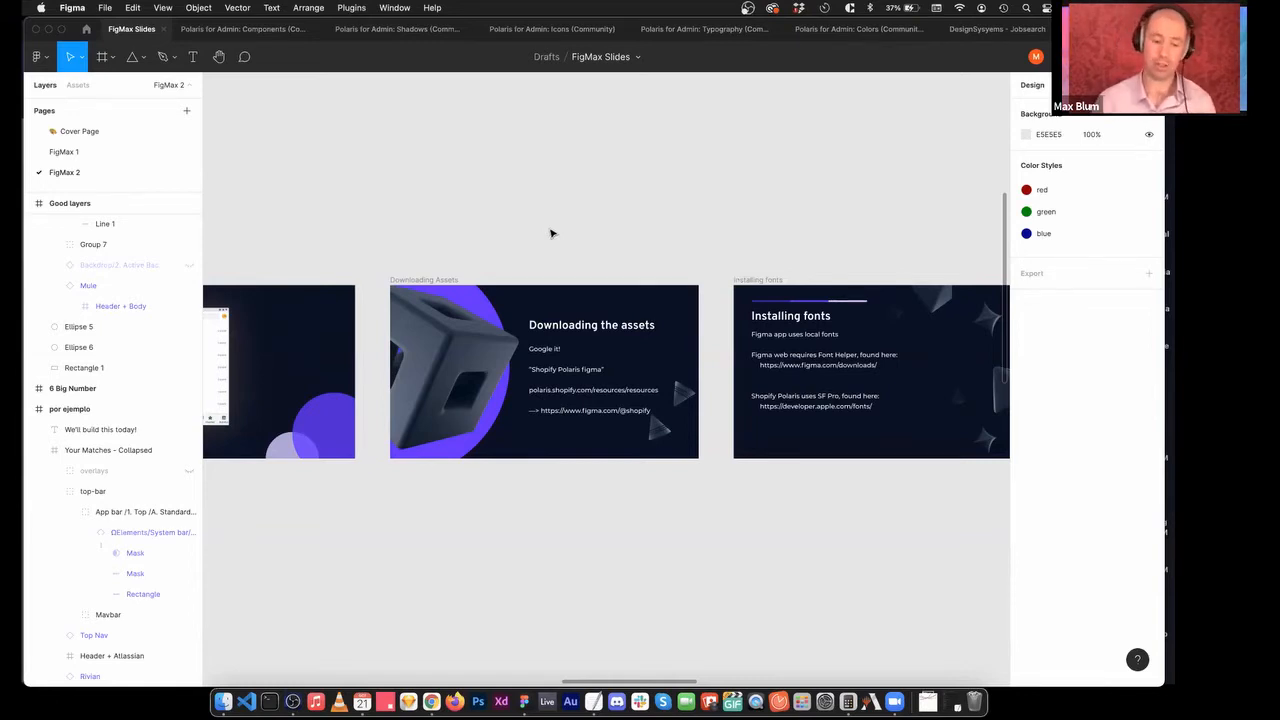
scroll(560, 245, "right", 10)
scroll(568, 248, "right", 15)
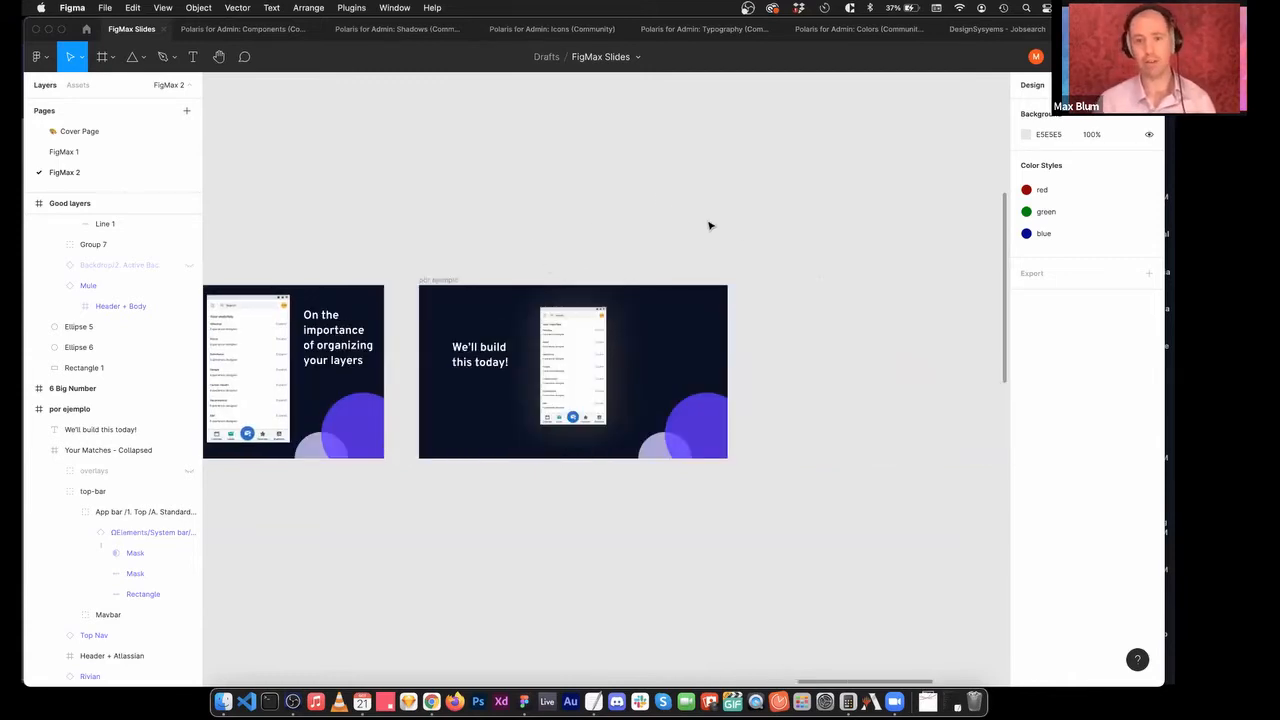
scroll(709, 225, "left", 2)
left_click_drag(489, 256, 831, 490)
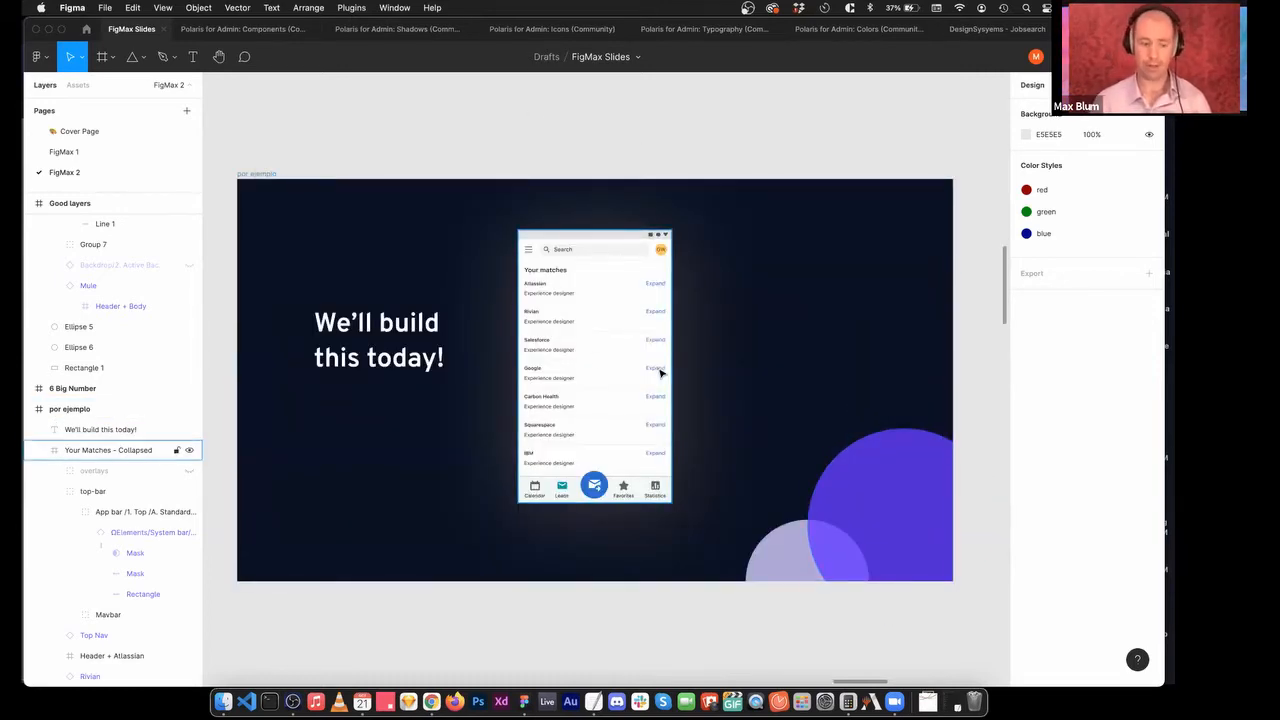
Add a Google Pixel 2 XL frame on the empty canvas beside the "We'll build this today!" slide and move it closer to the slide.
scroll(656, 385, "right", 3)
scroll(628, 367, "left", 2)
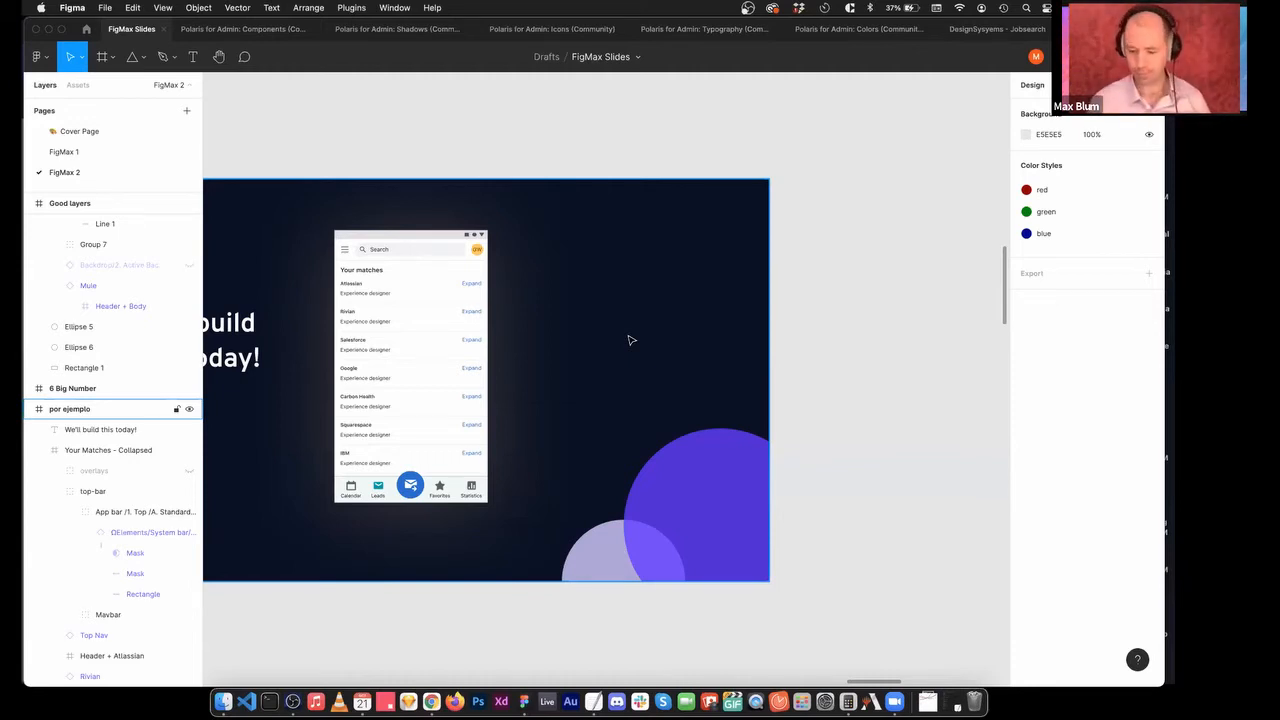
left_click(870, 385)
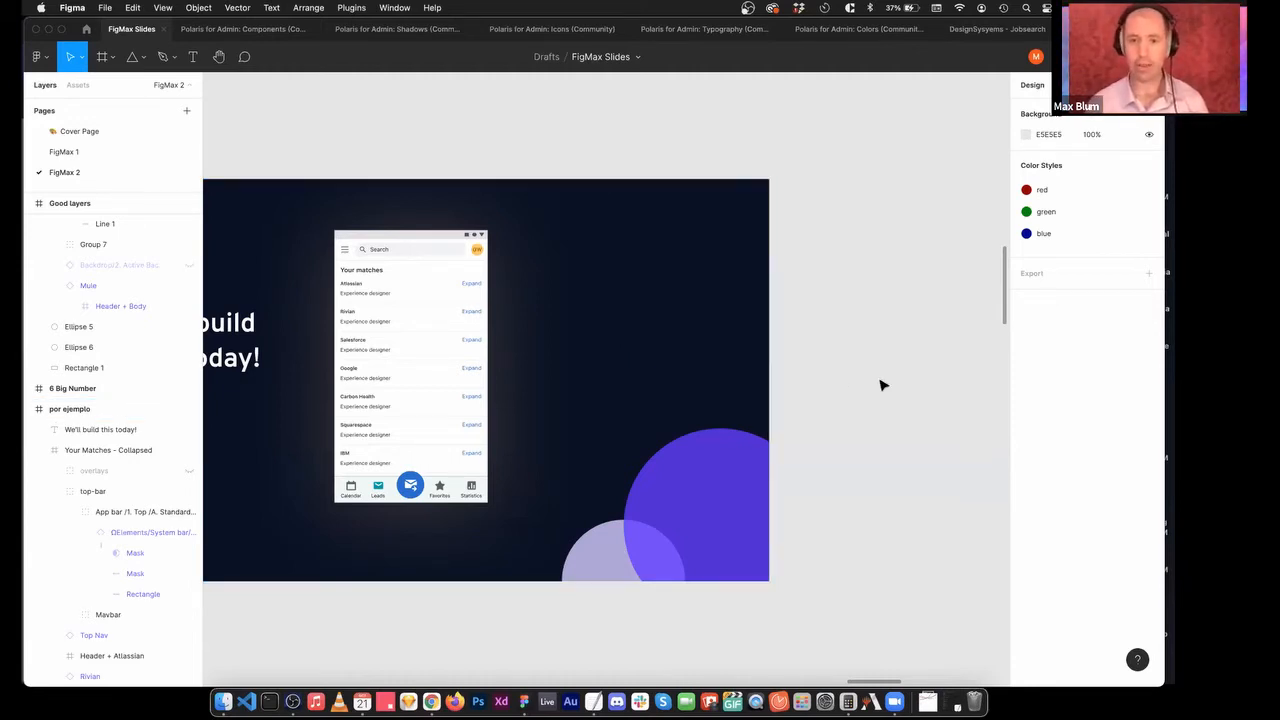
scroll(882, 385, "right", 2)
scroll(881, 385, "right", 10)
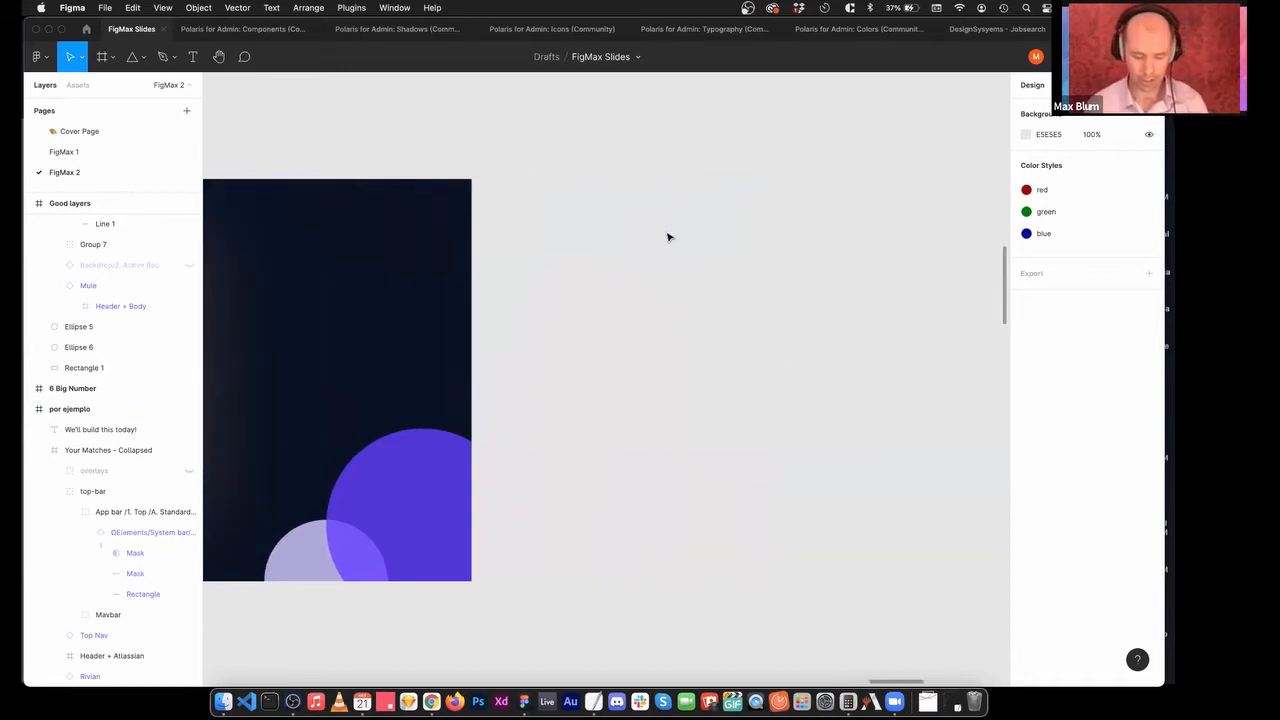
scroll(650, 326, "right", 1)
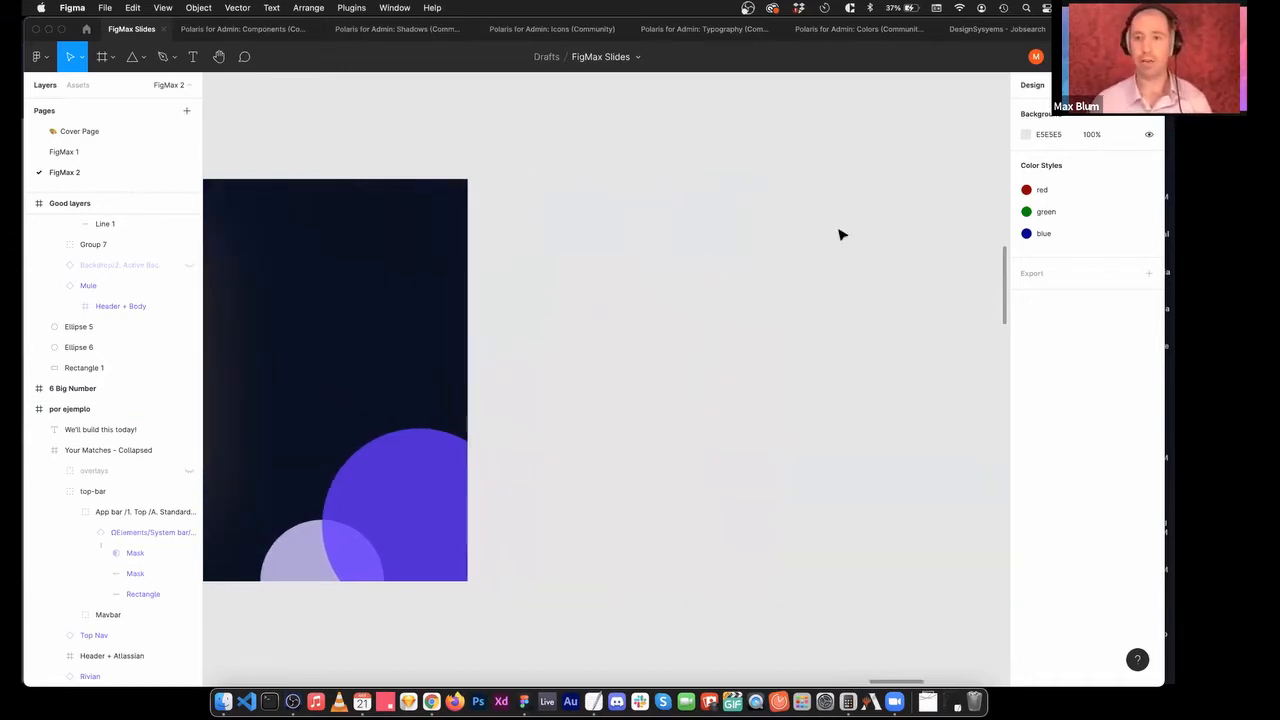
scroll(718, 330, "right", 4)
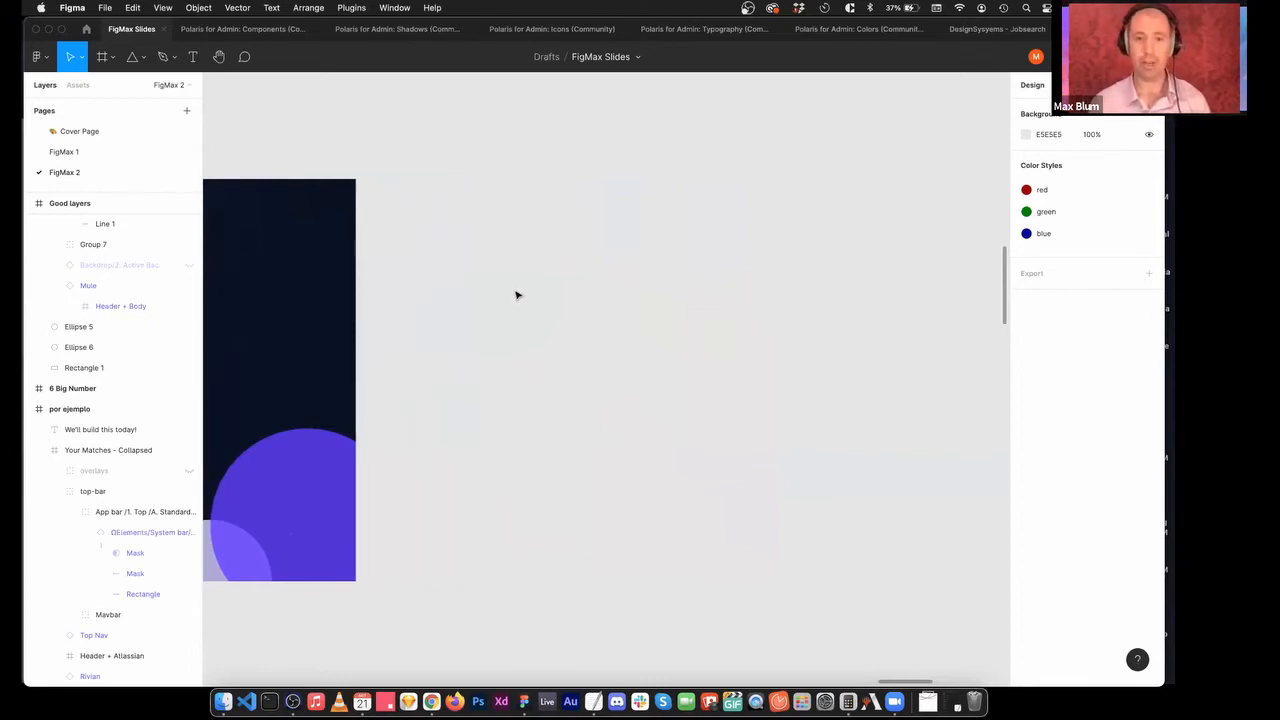
key("f")
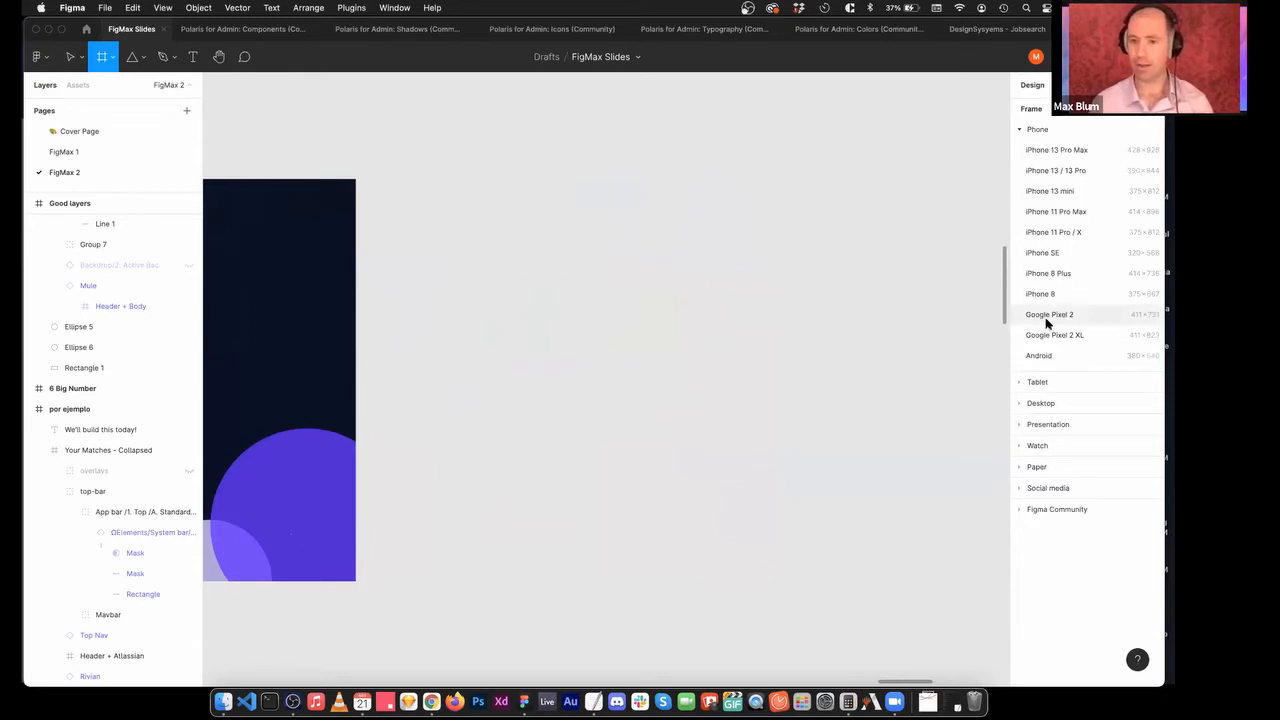
left_click(1101, 338)
left_click(770, 240)
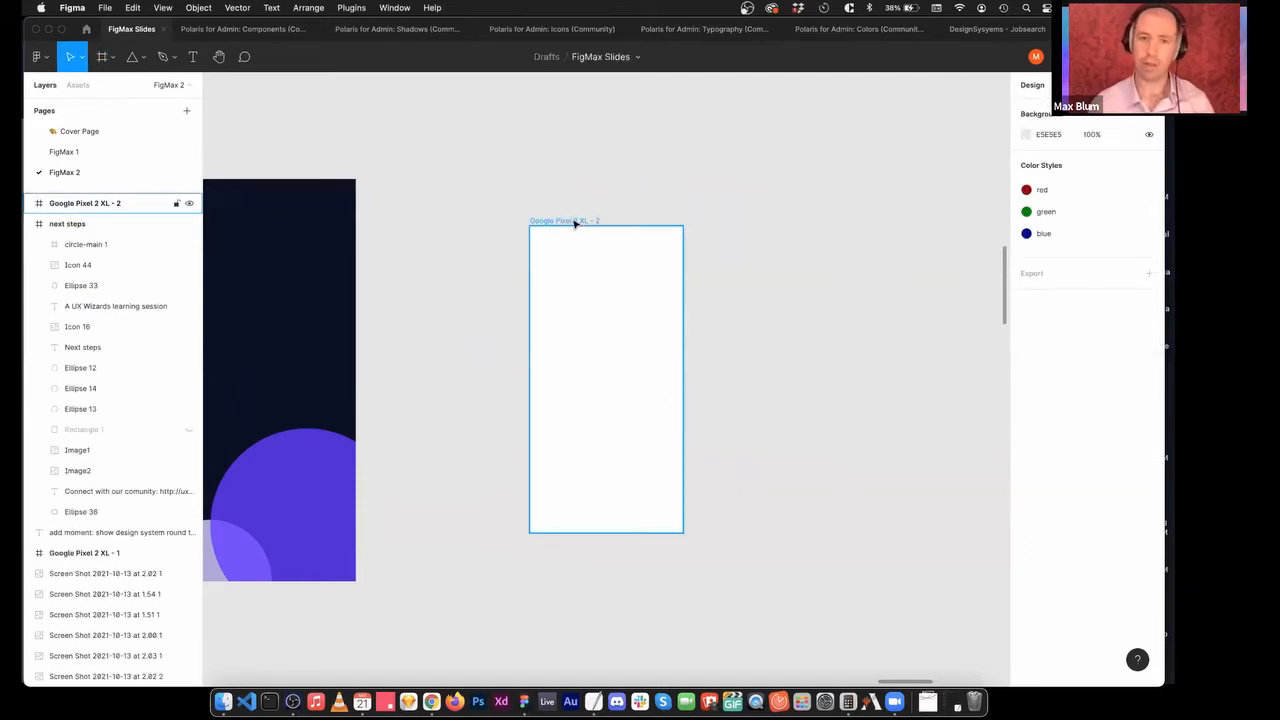
left_click_drag(575, 223, 532, 222)
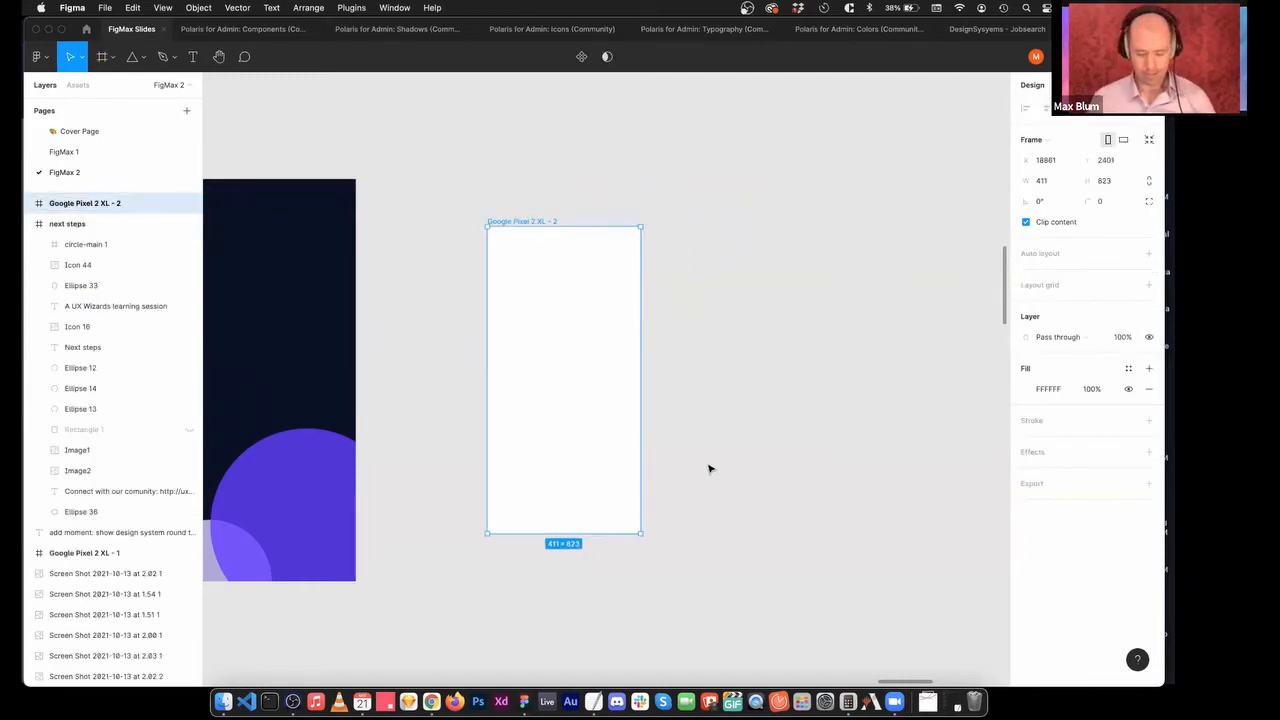
key("t")
left_click_drag(485, 511, 641, 533)
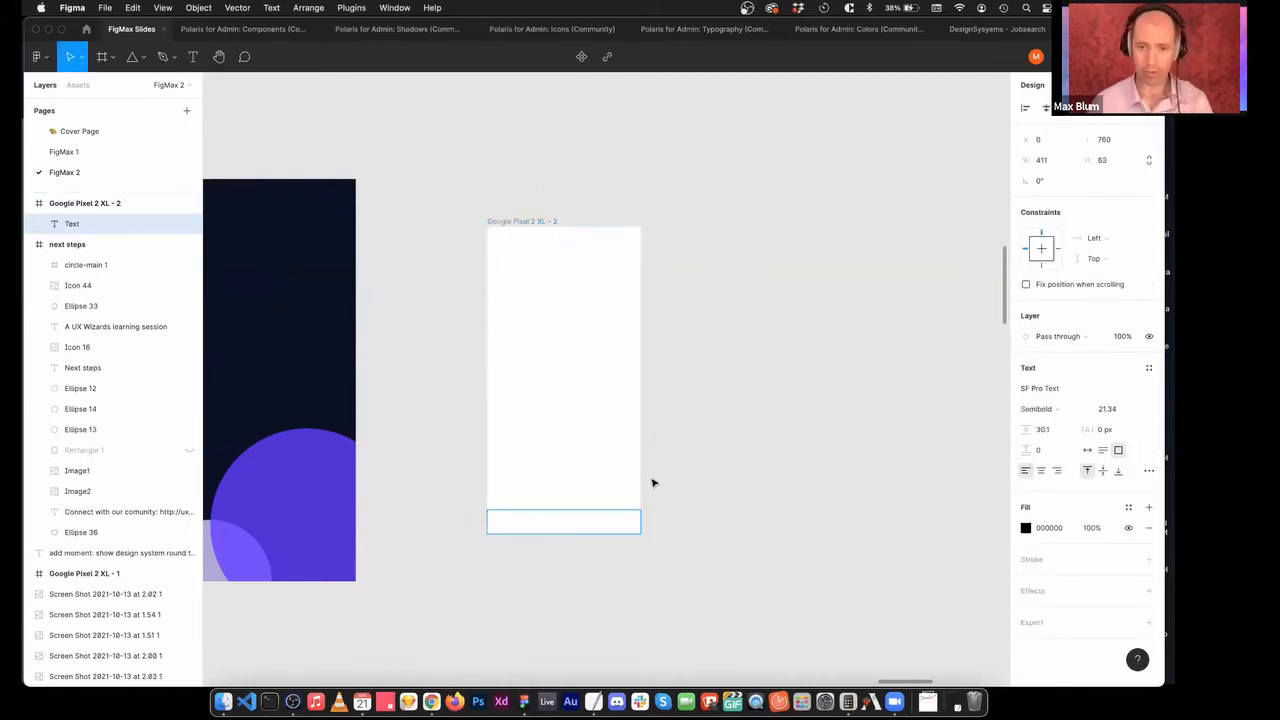
key("Escape")
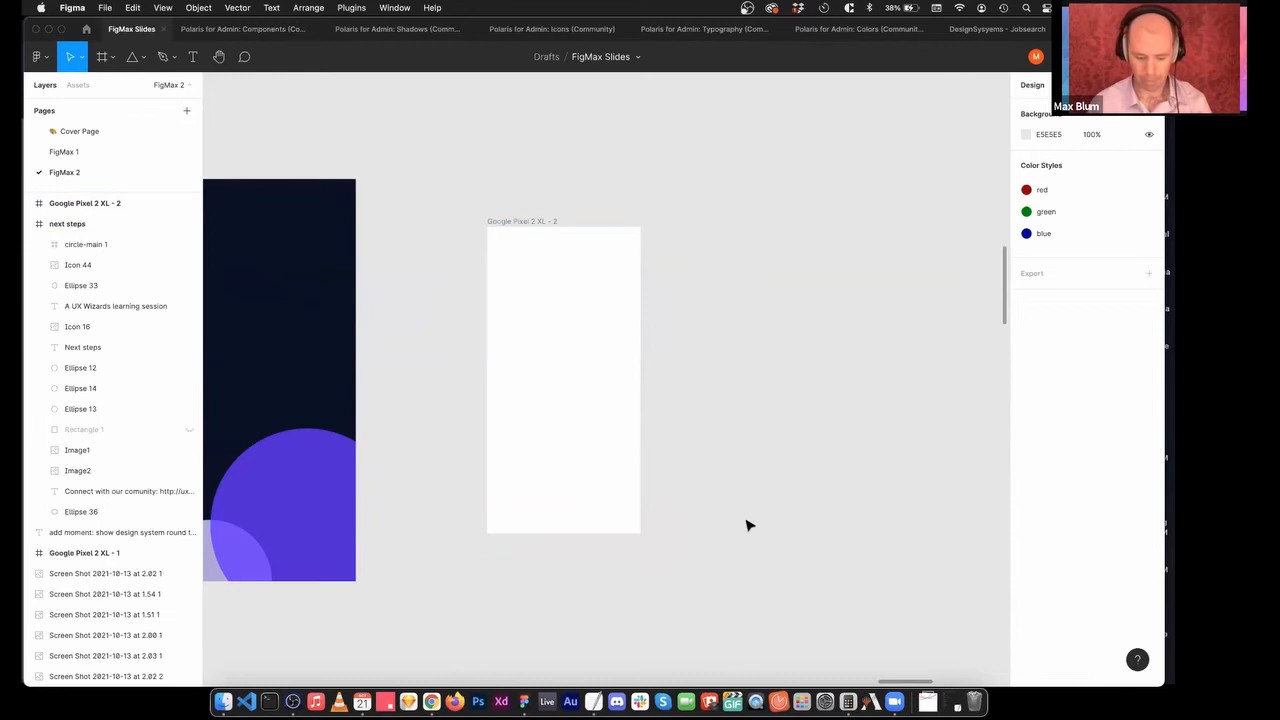
Draw a full-width rectangle about 411 × 79 along the bottom edge of the new phone frame.
key("r")
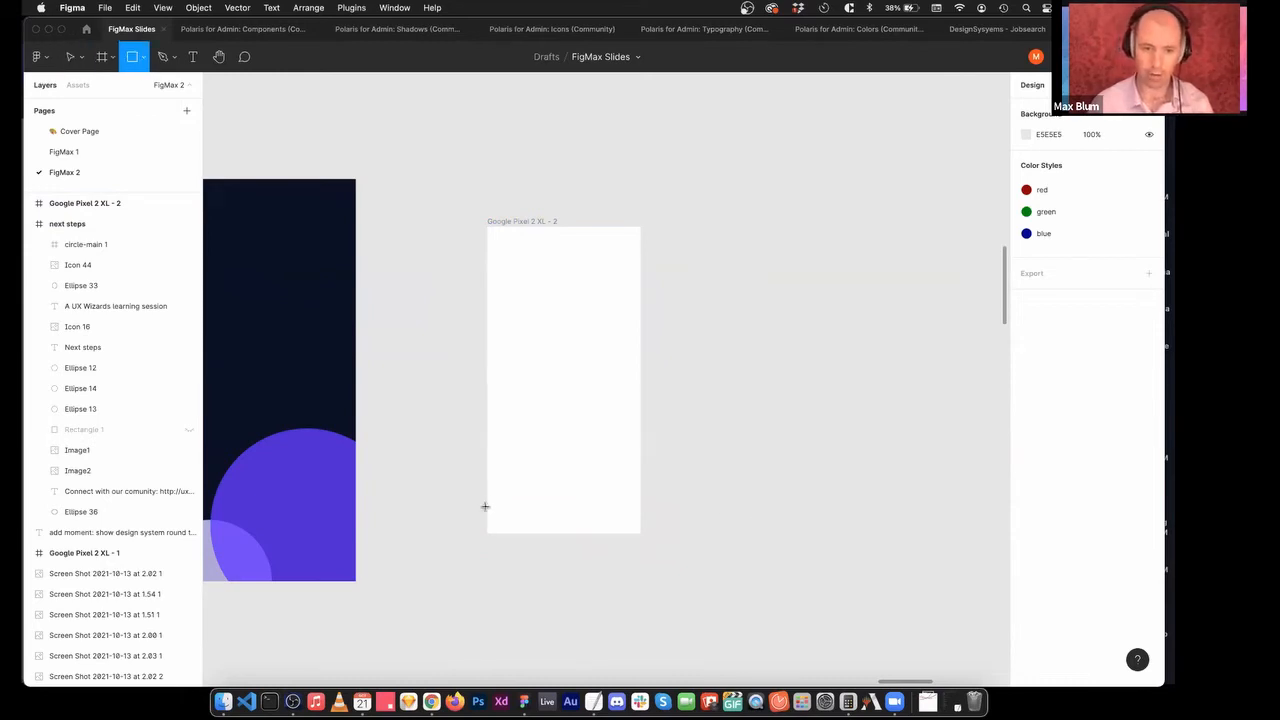
left_click_drag(486, 503, 638, 533)
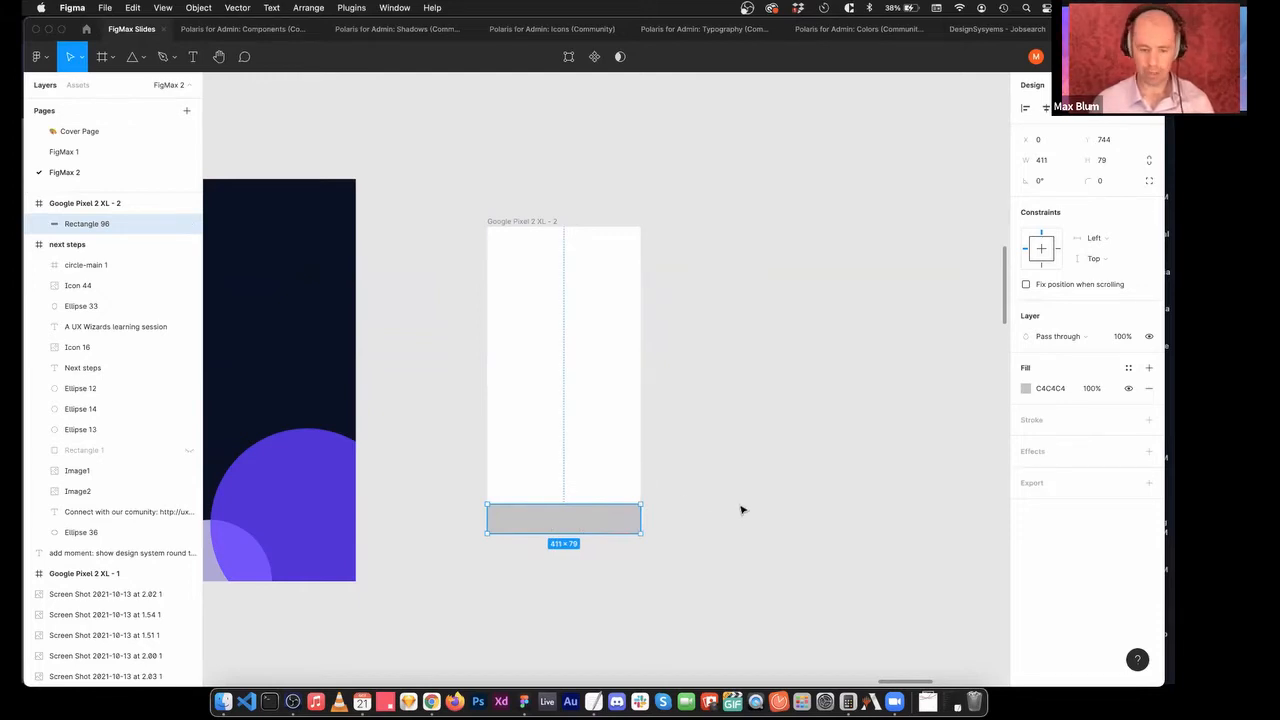
left_click(411, 480)
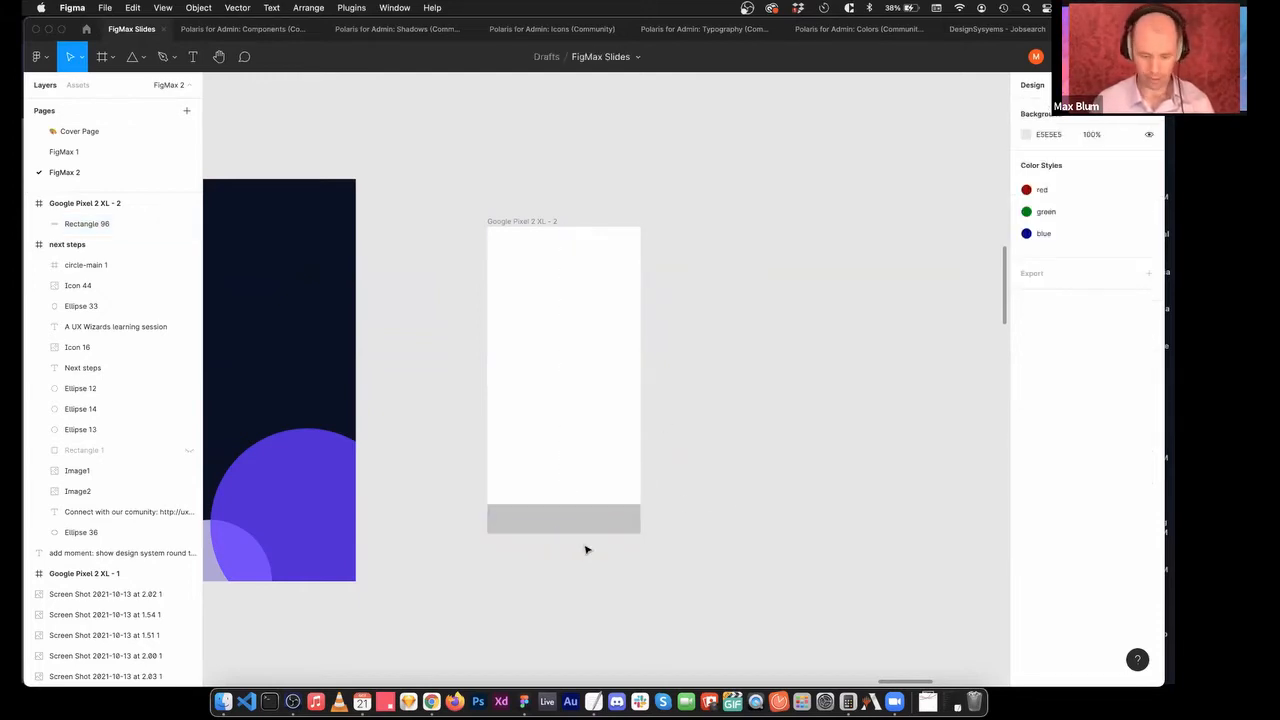
Draw a second full-width rectangle directly above the bottom bar and adjust its height to 79.
key("r")
left_click_drag(486, 470, 637, 507)
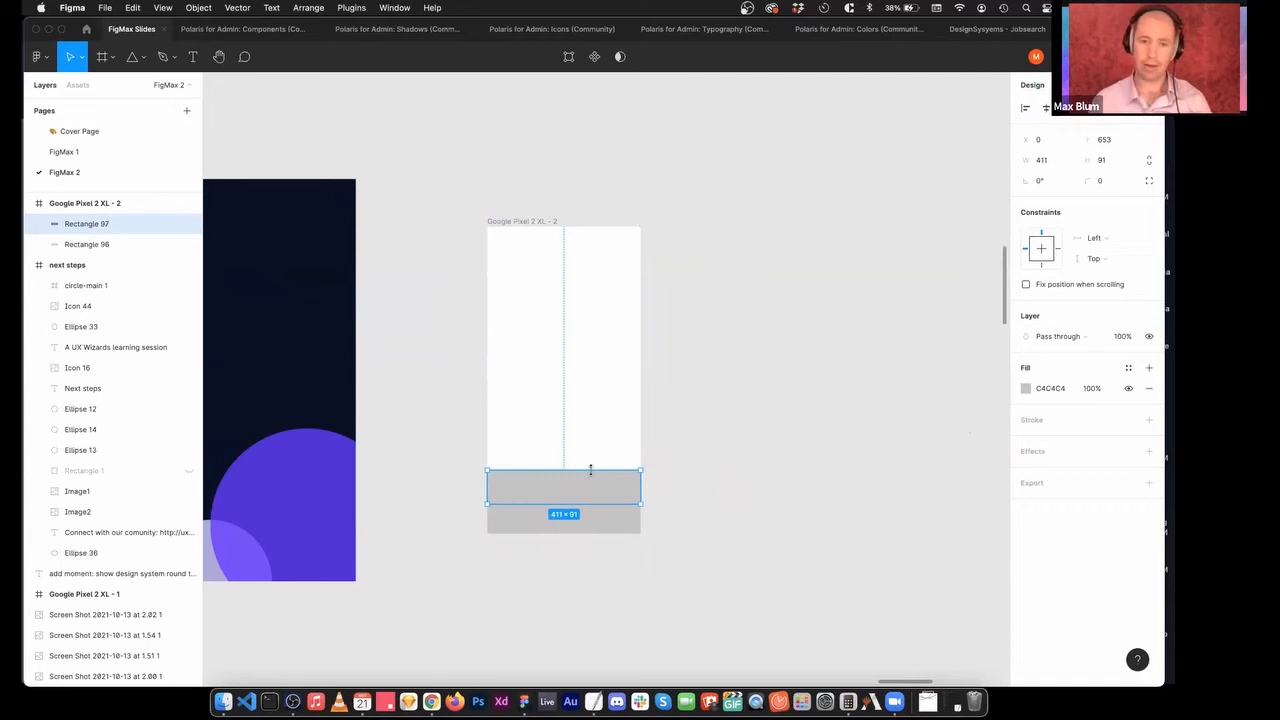
left_click_drag(590, 469, 590, 476)
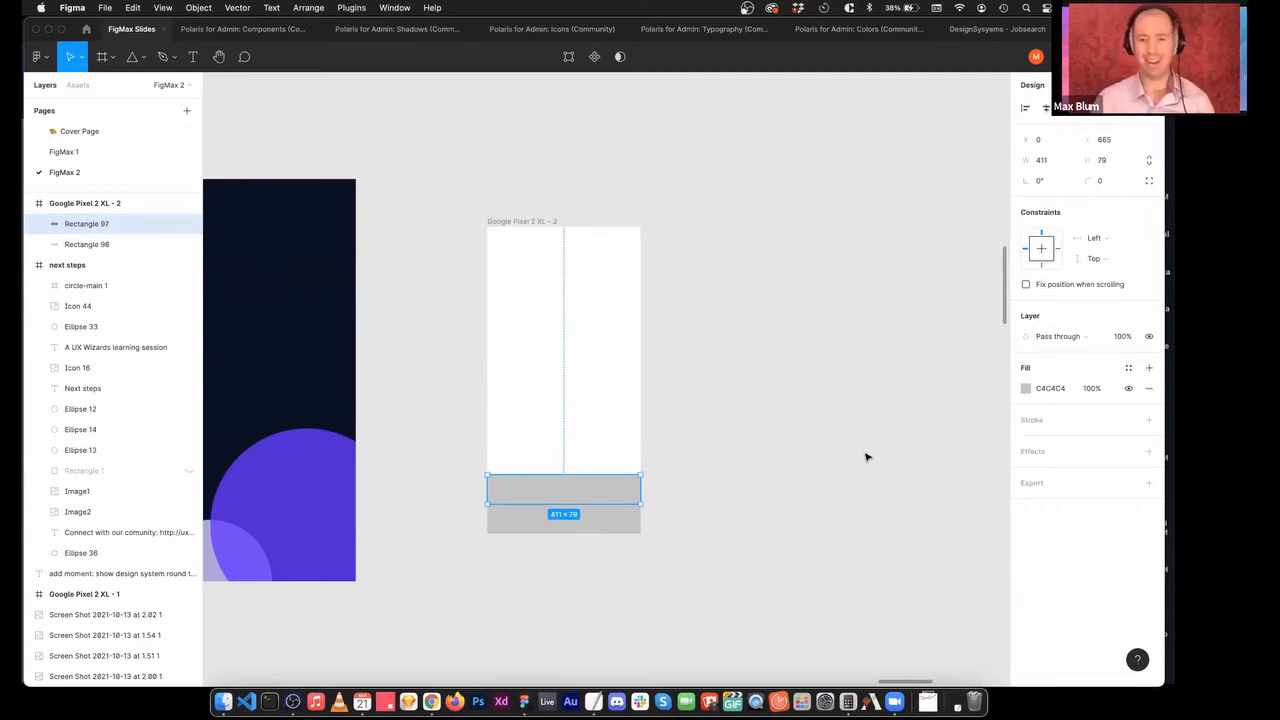
Lighten the upper rectangle's fill to the pale grey F1EEEE and leave it deselected.
left_click(1025, 388)
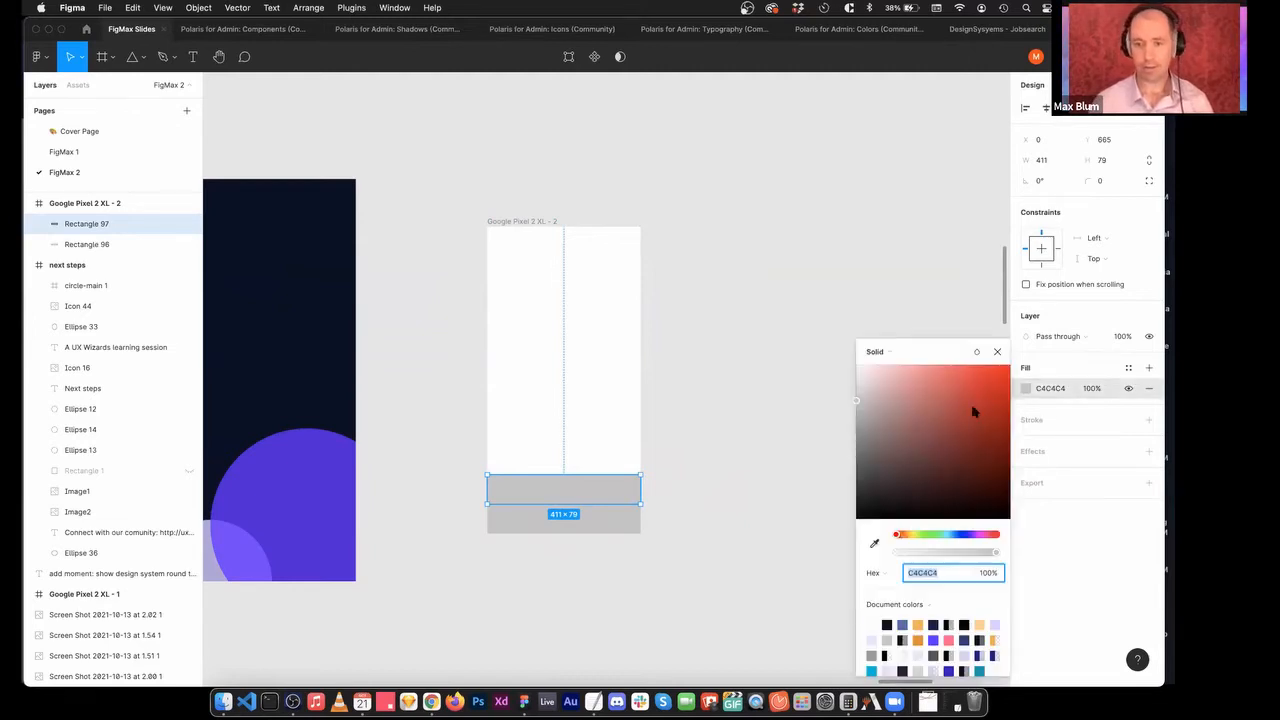
left_click_drag(857, 394, 857, 377)
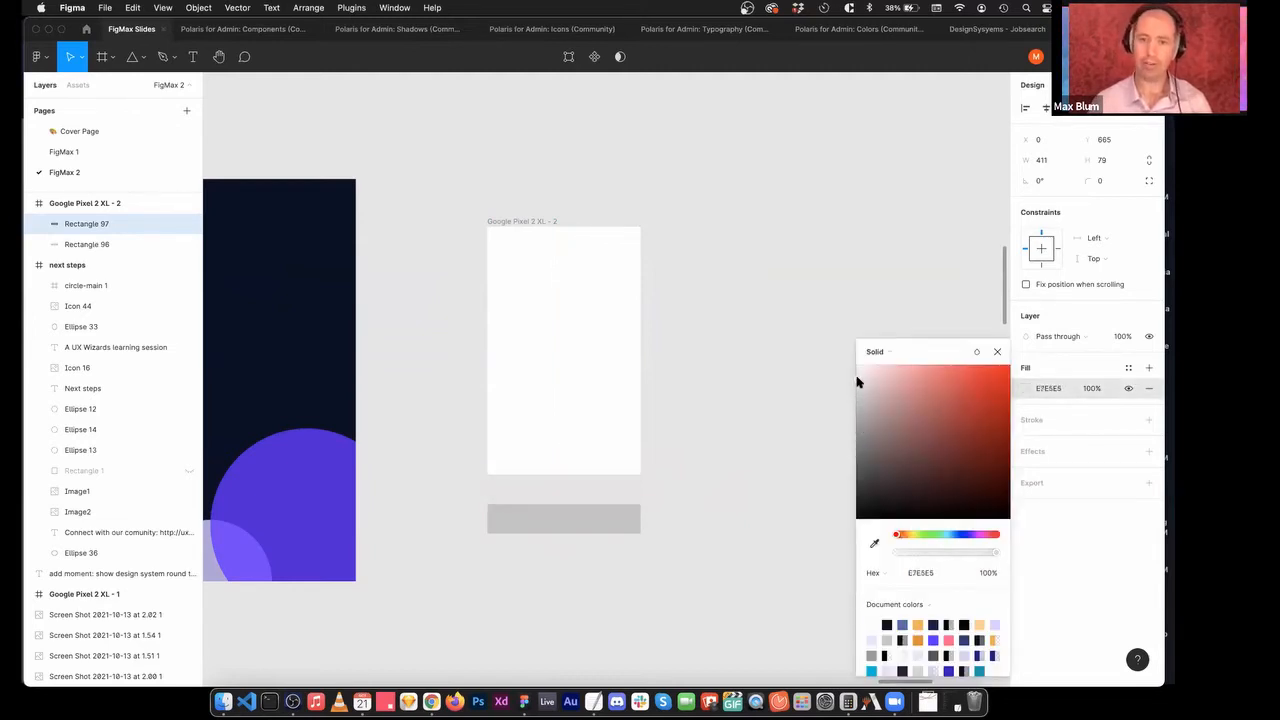
left_click(726, 405)
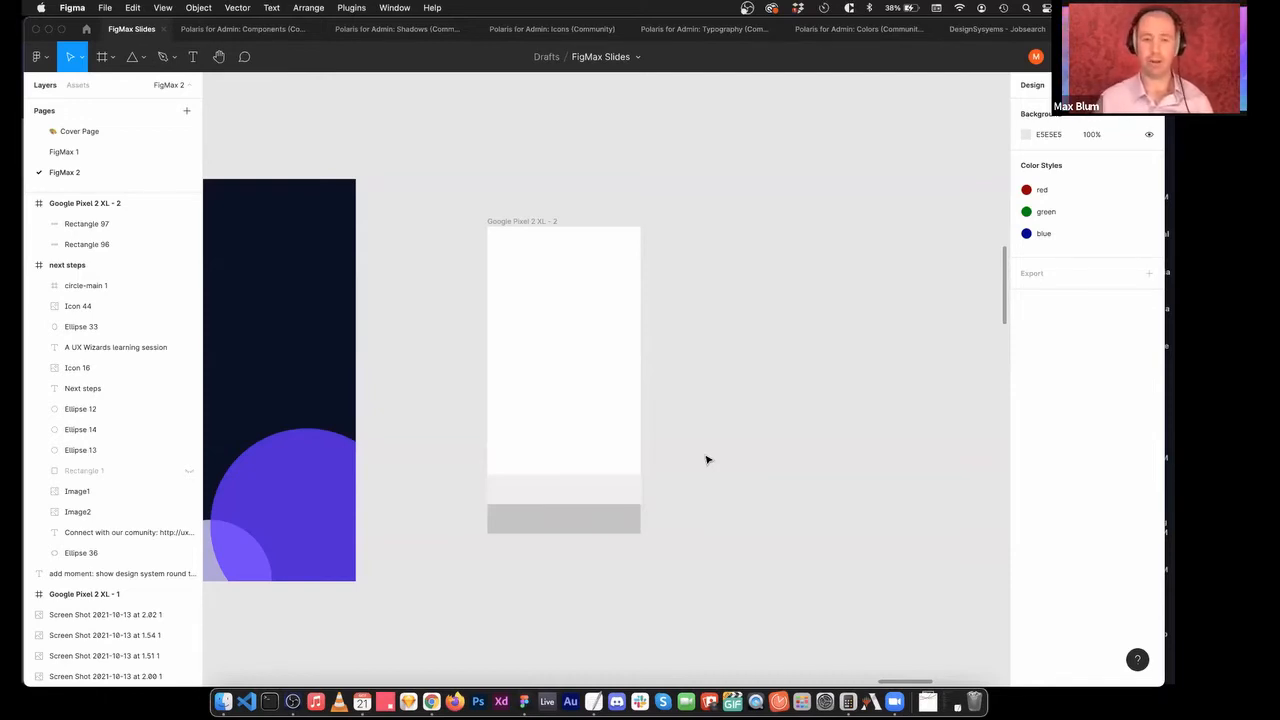
left_click(593, 494)
left_click(803, 480)
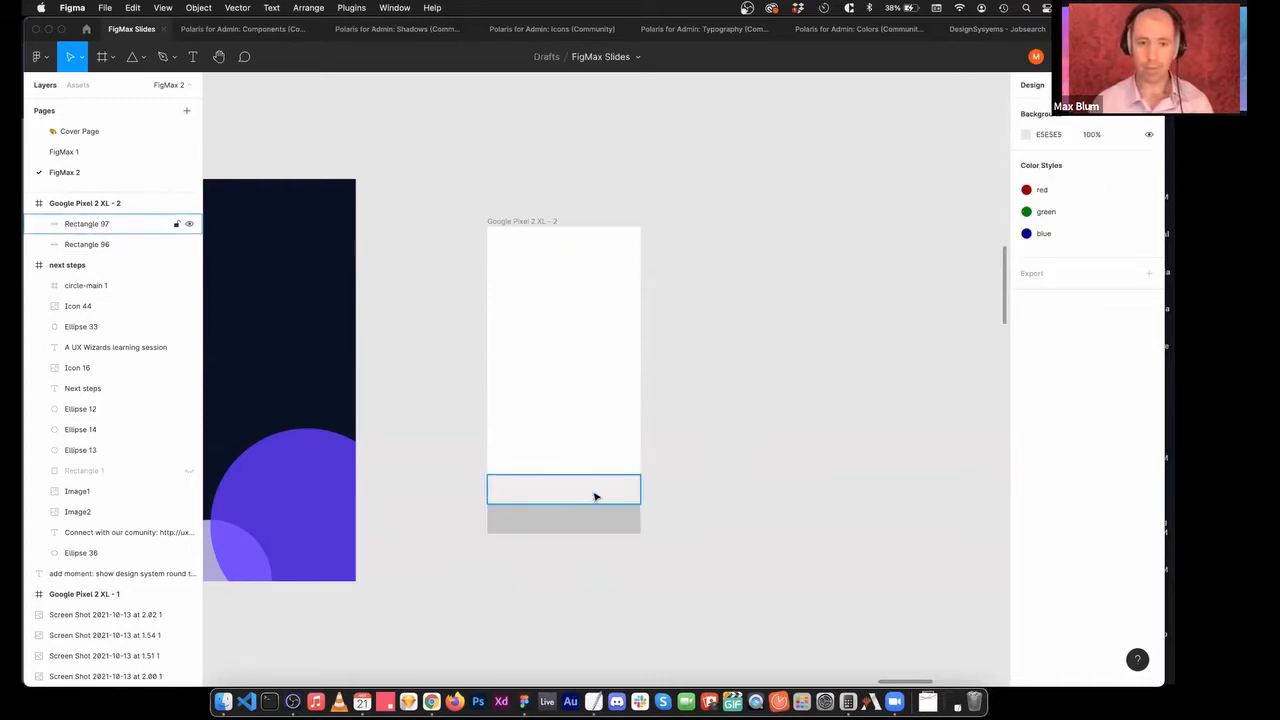
Add three stacked text placeholder bars 14 high in the pale row, the first about 184 wide and the lowest about 257 wide.
left_click(594, 496)
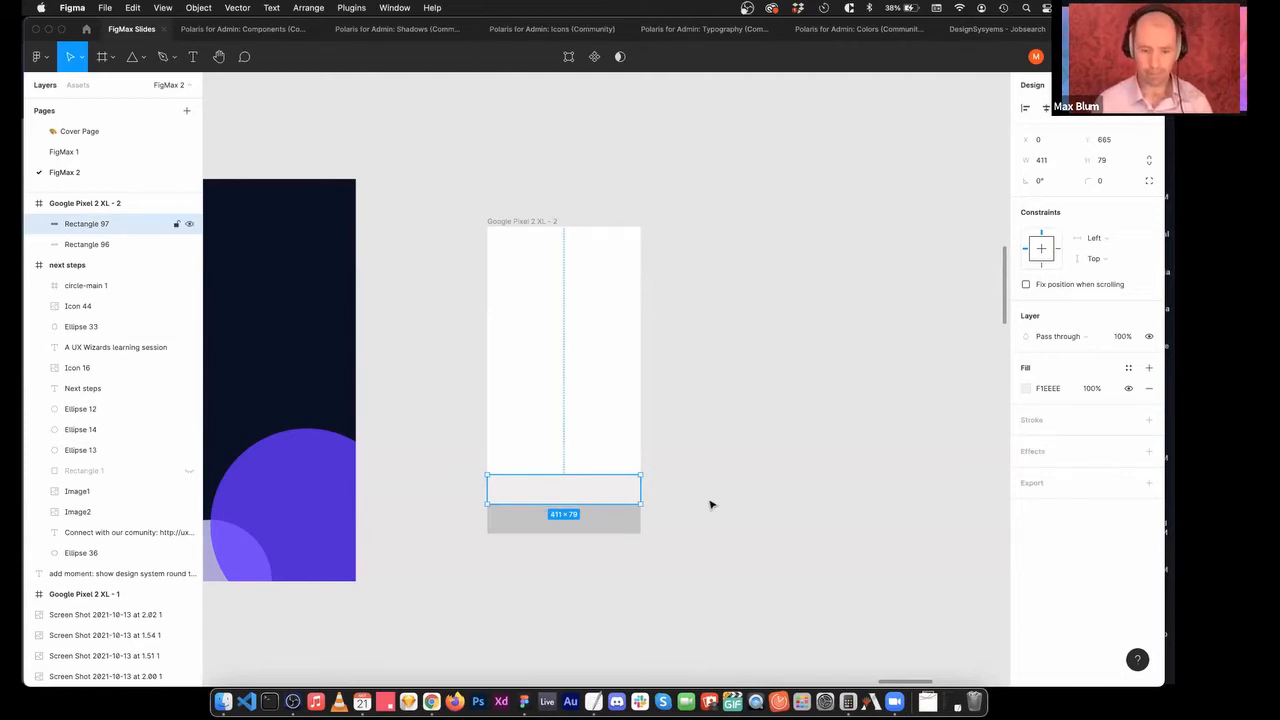
key("r")
left_click_drag(494, 479, 562, 486)
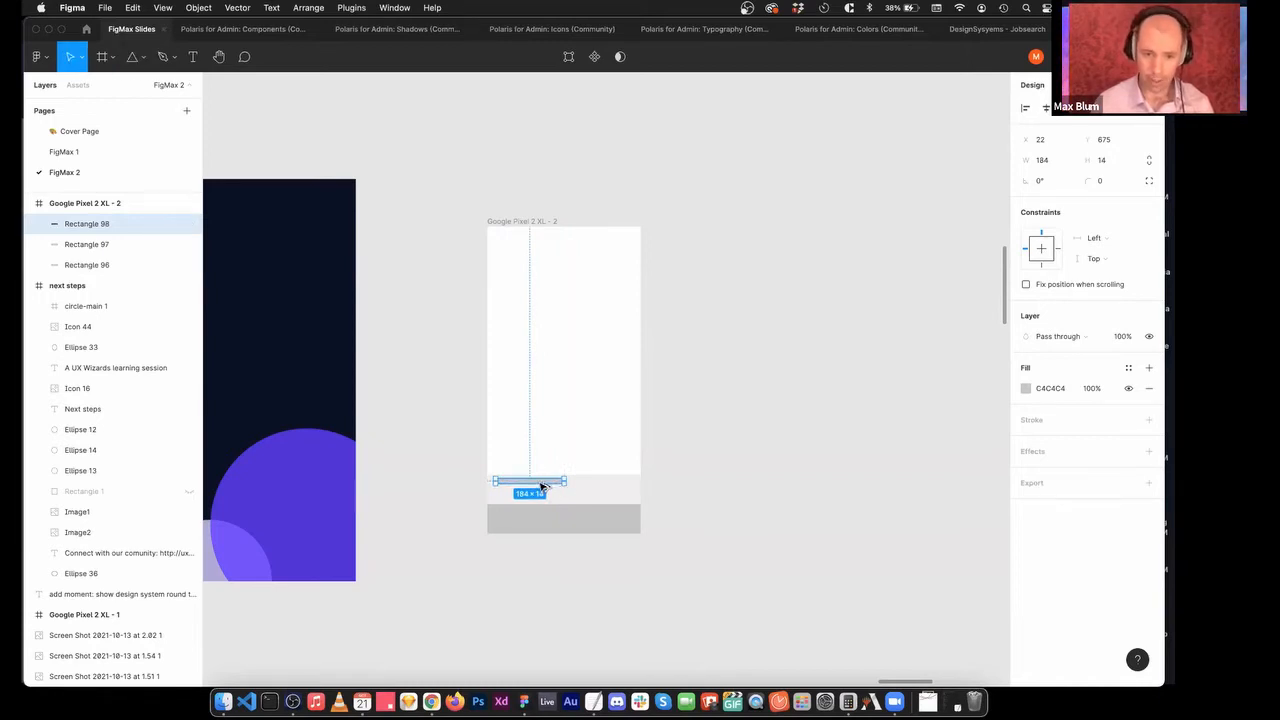
left_click_drag(540, 490, 593, 498)
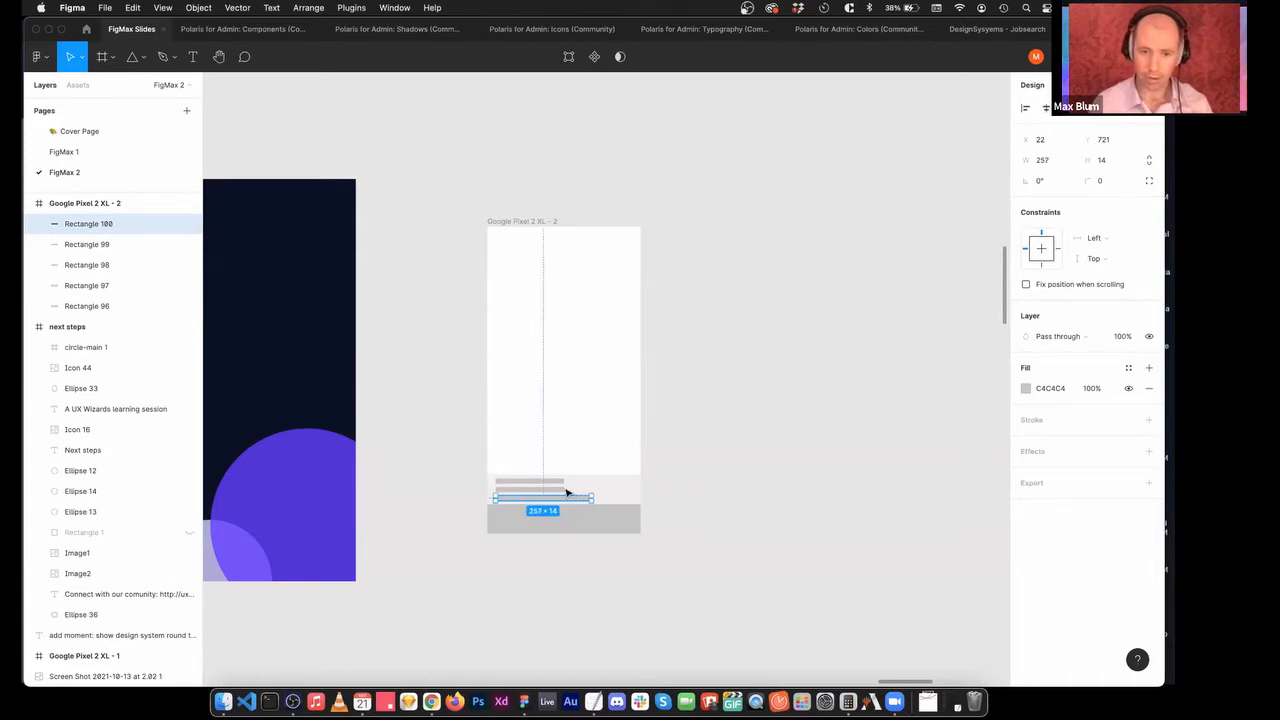
Widen the middle placeholder bar to about 210, and thin the lower two bars to 9 high with a gap of 6.
left_click(565, 491)
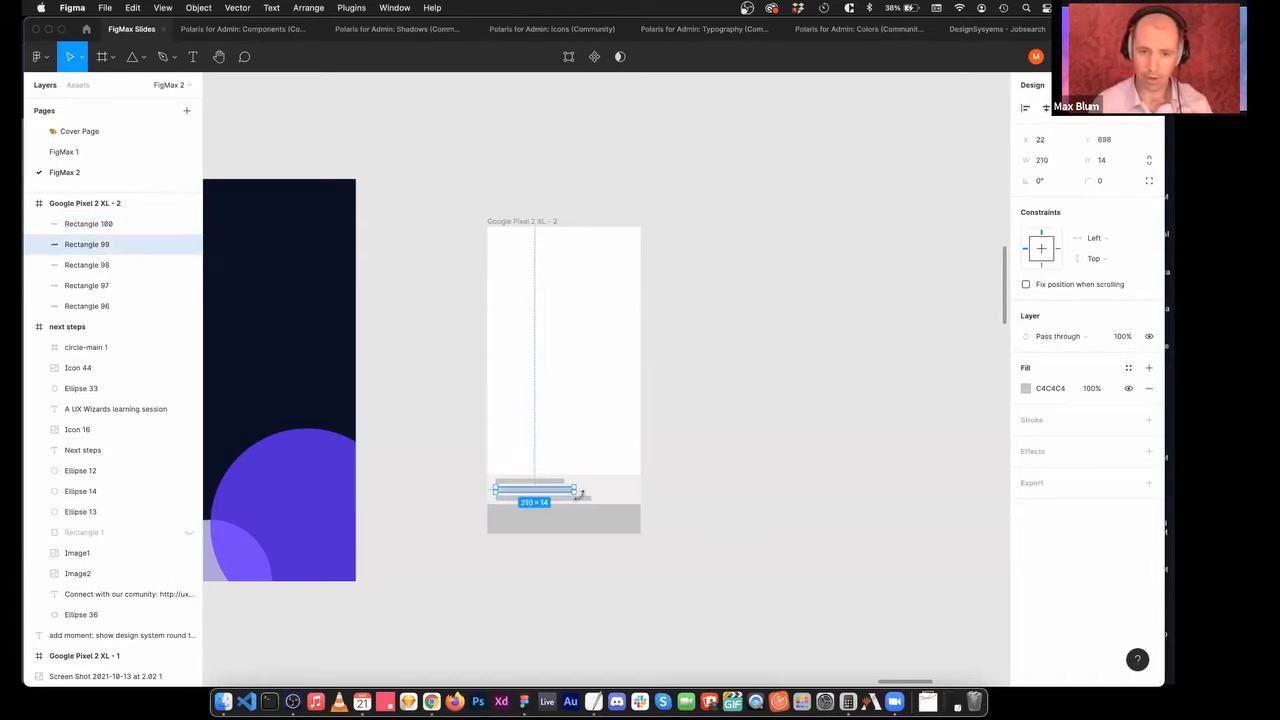
left_click(562, 494, "shift")
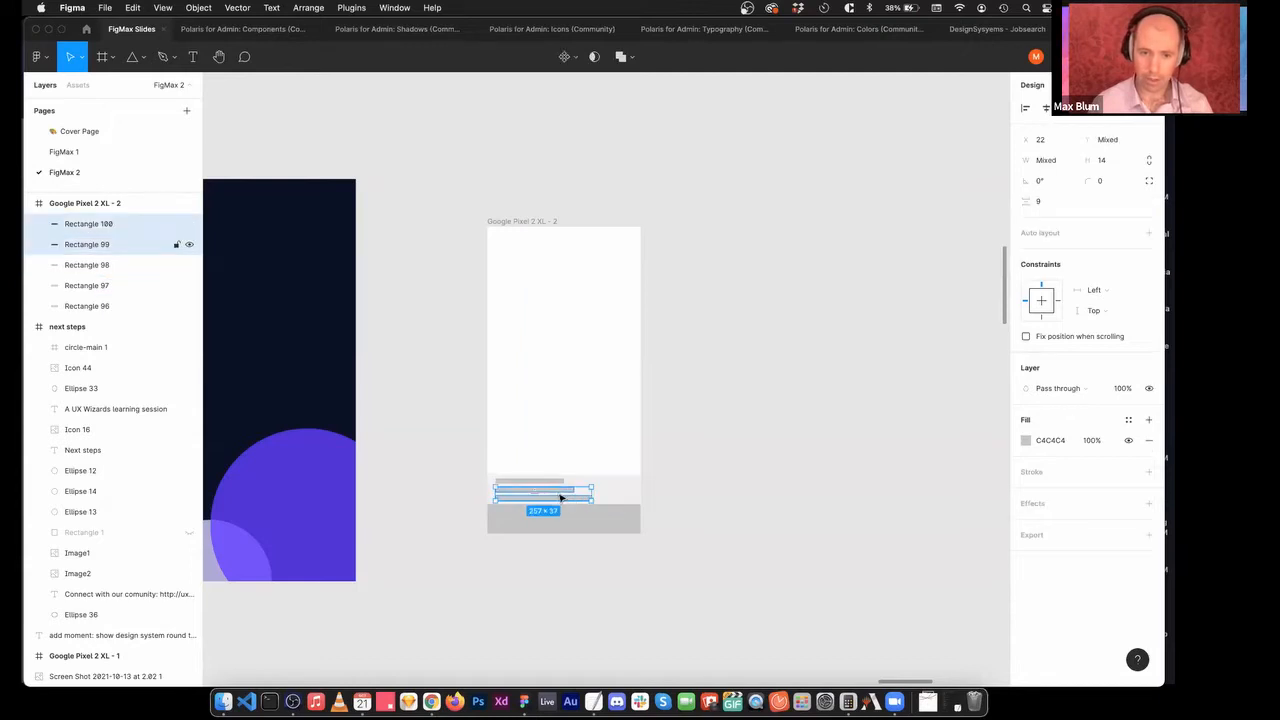
left_click_drag(554, 498, 554, 495)
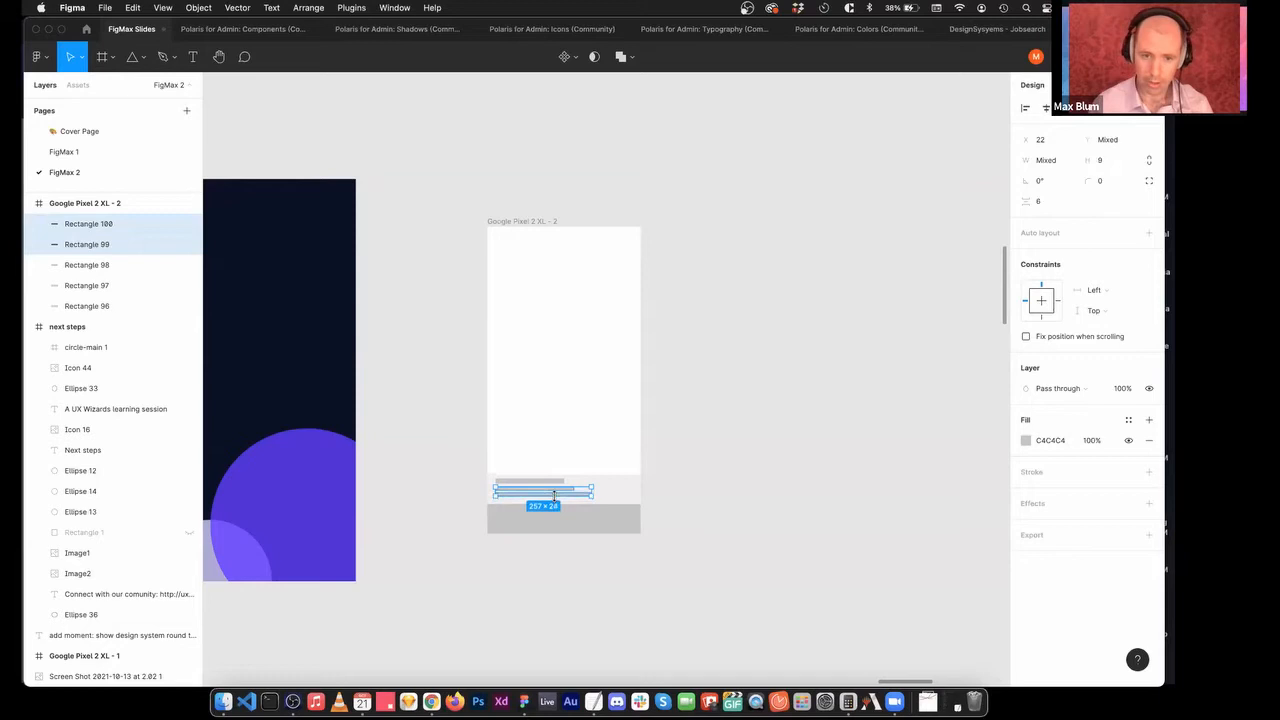
left_click(666, 459)
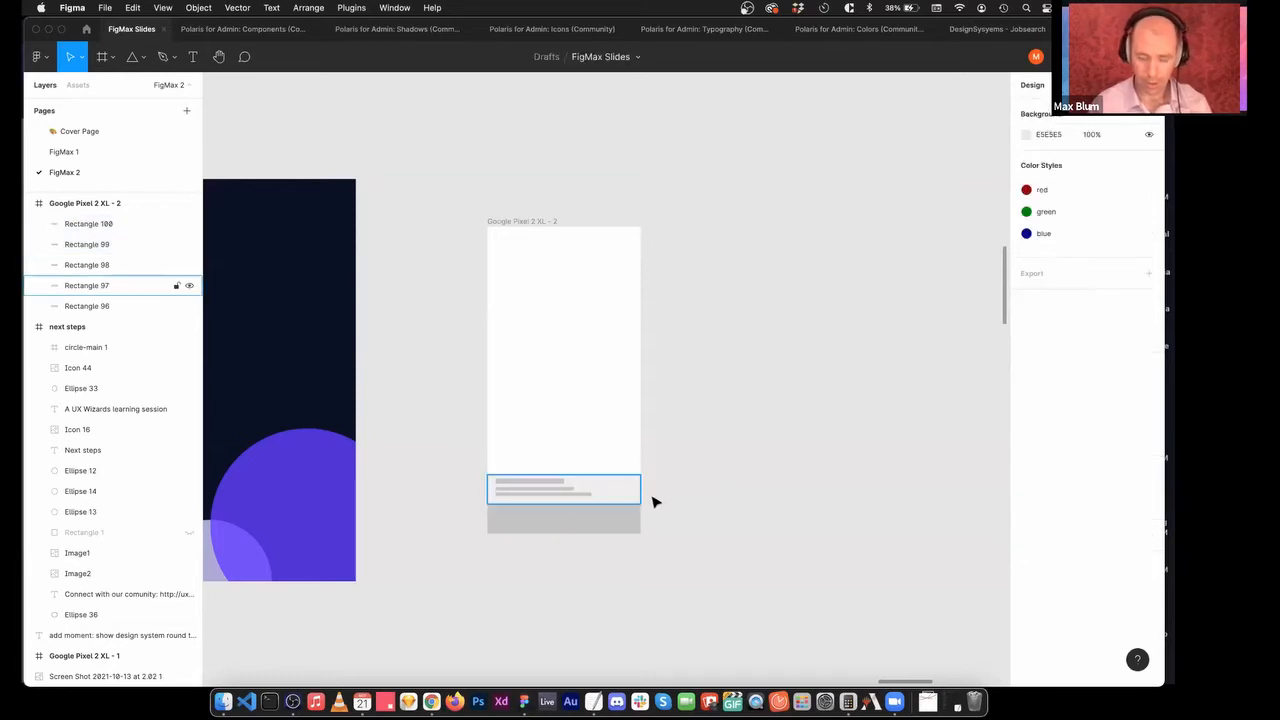
Draw a button placeholder about 73 × 29 beside the text bars and round its corners with a radius of 50.
key("r")
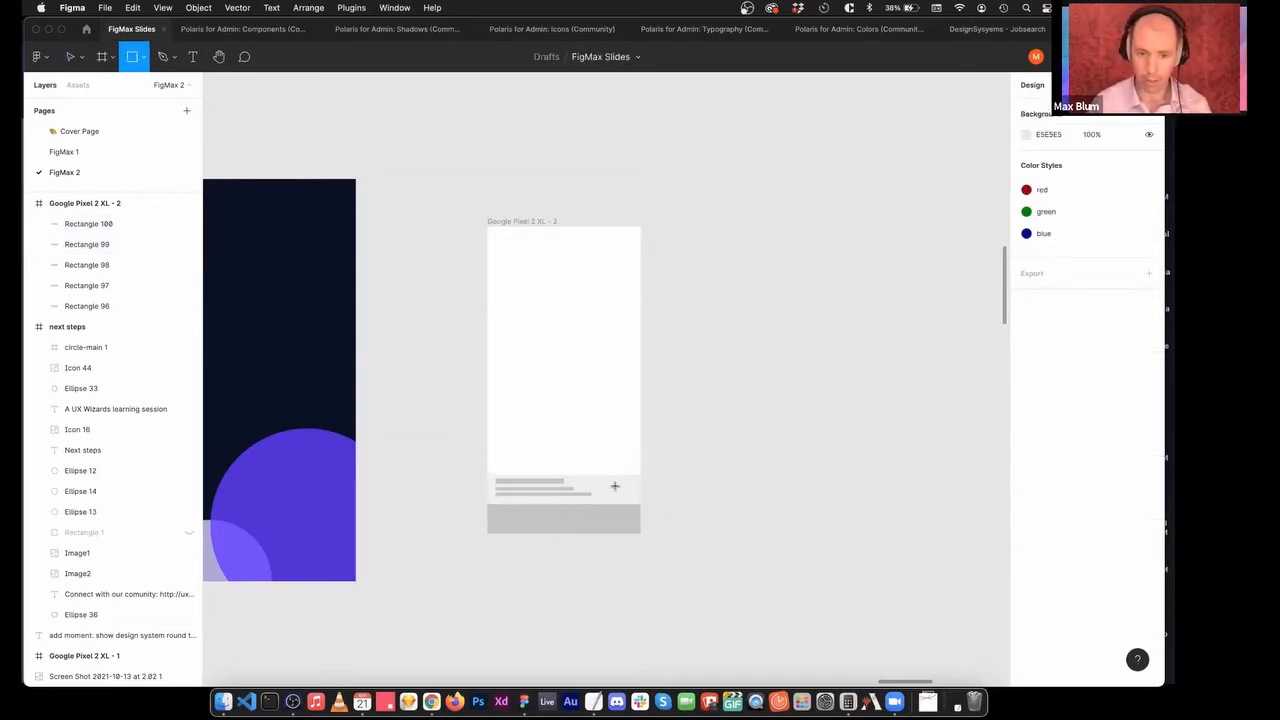
left_click_drag(605, 483, 635, 497)
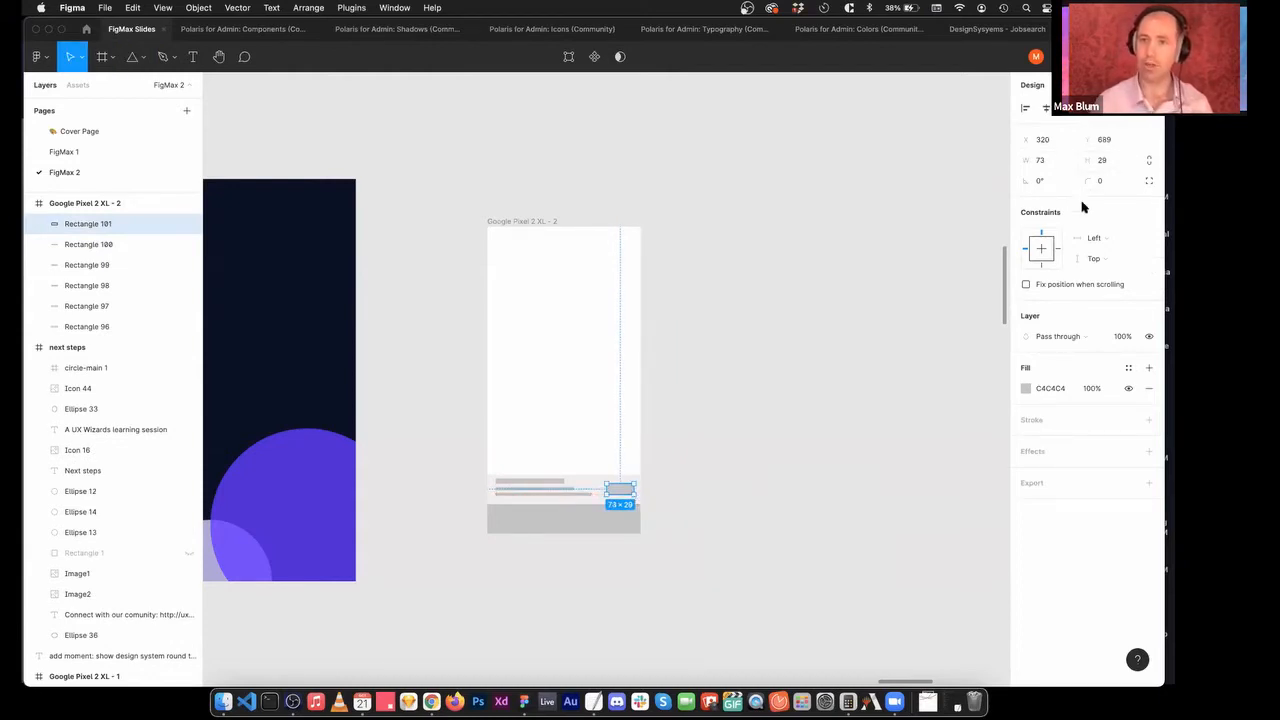
left_click(1087, 186)
type("50")
key("Return")
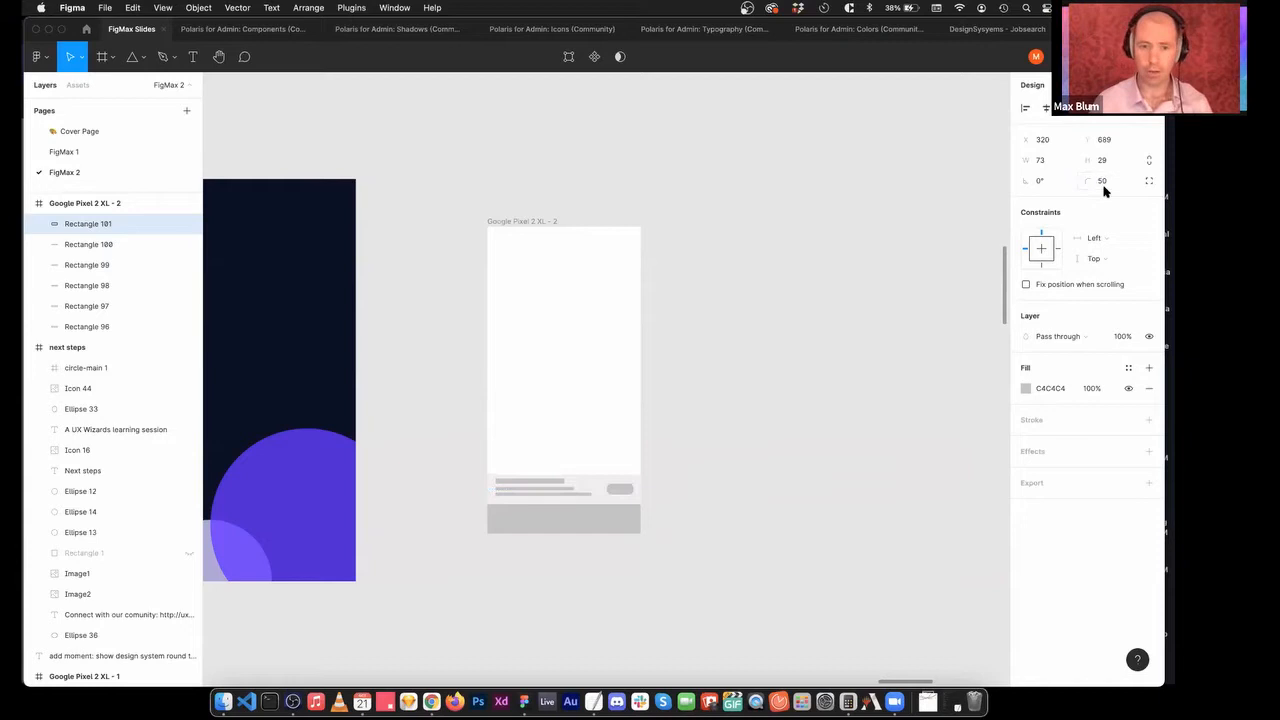
left_click(692, 470)
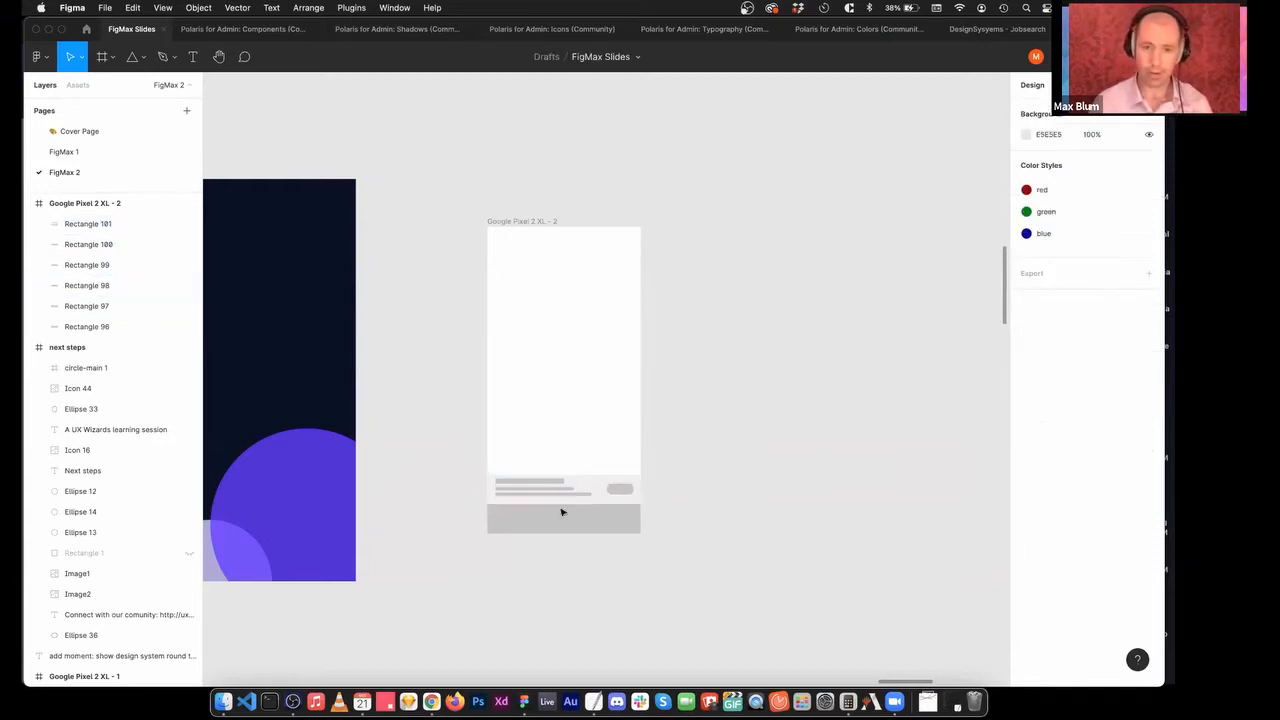
Group the pale row's background, text placeholder bars and button placeholder into one list item.
left_click_drag(662, 481, 472, 504)
key("super+g")
left_click(749, 462)
Duplicate the list item group and place the copy directly above the original, flush with its upper edge.
left_click(612, 488)
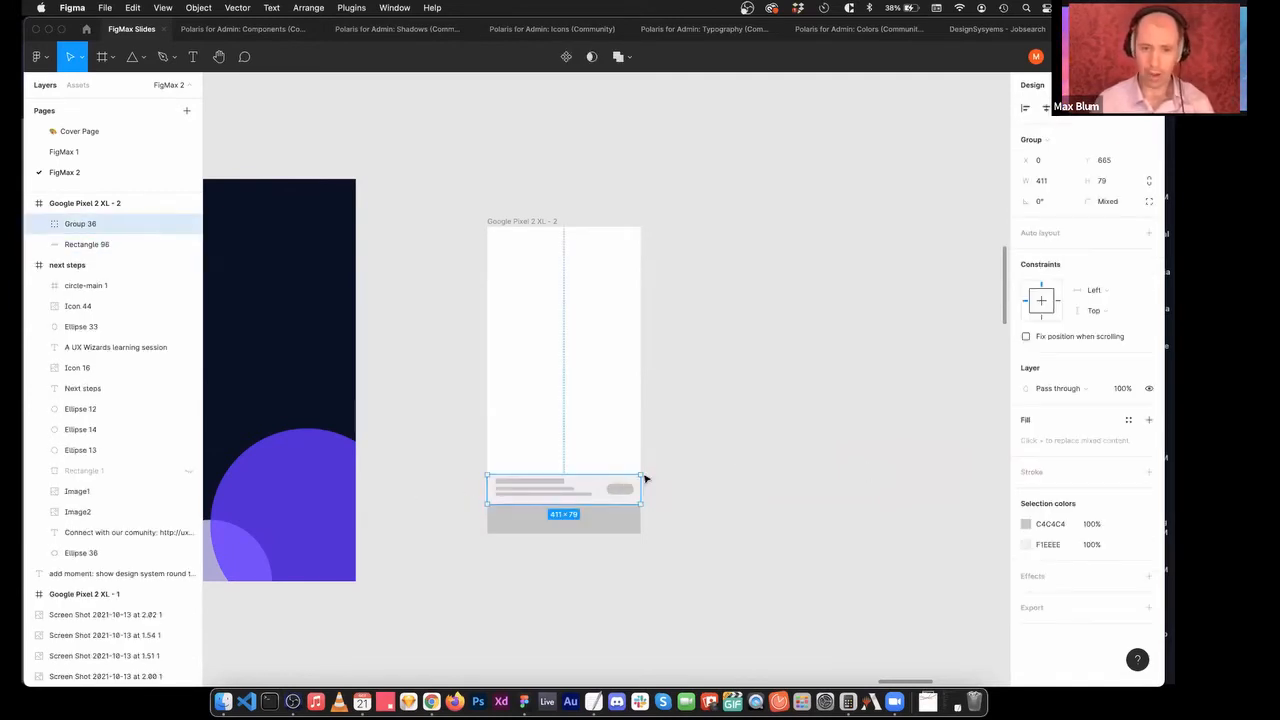
key("super+d")
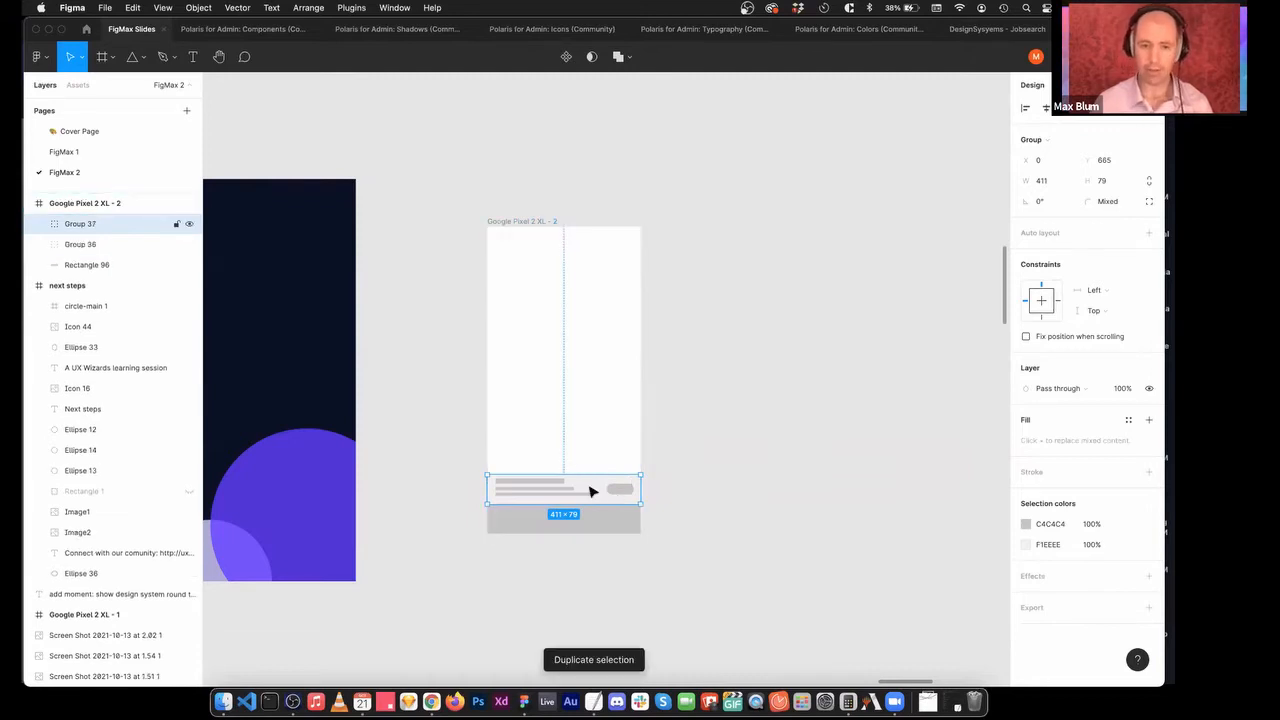
left_click_drag(591, 491, 592, 456)
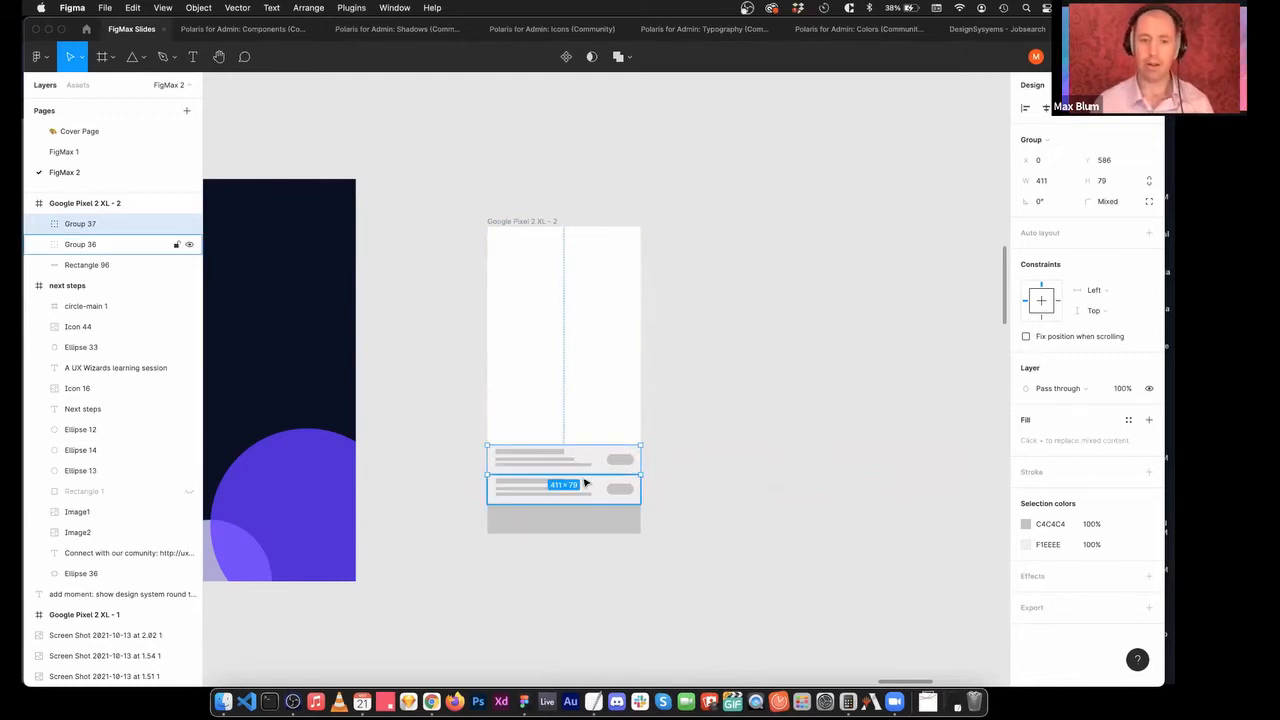
Repeat the offset duplication of the list item seven more times to stack rows up towards the frame's upper edge.
key("super+d")
key("super+d")
key("super+d")
key("super+d")
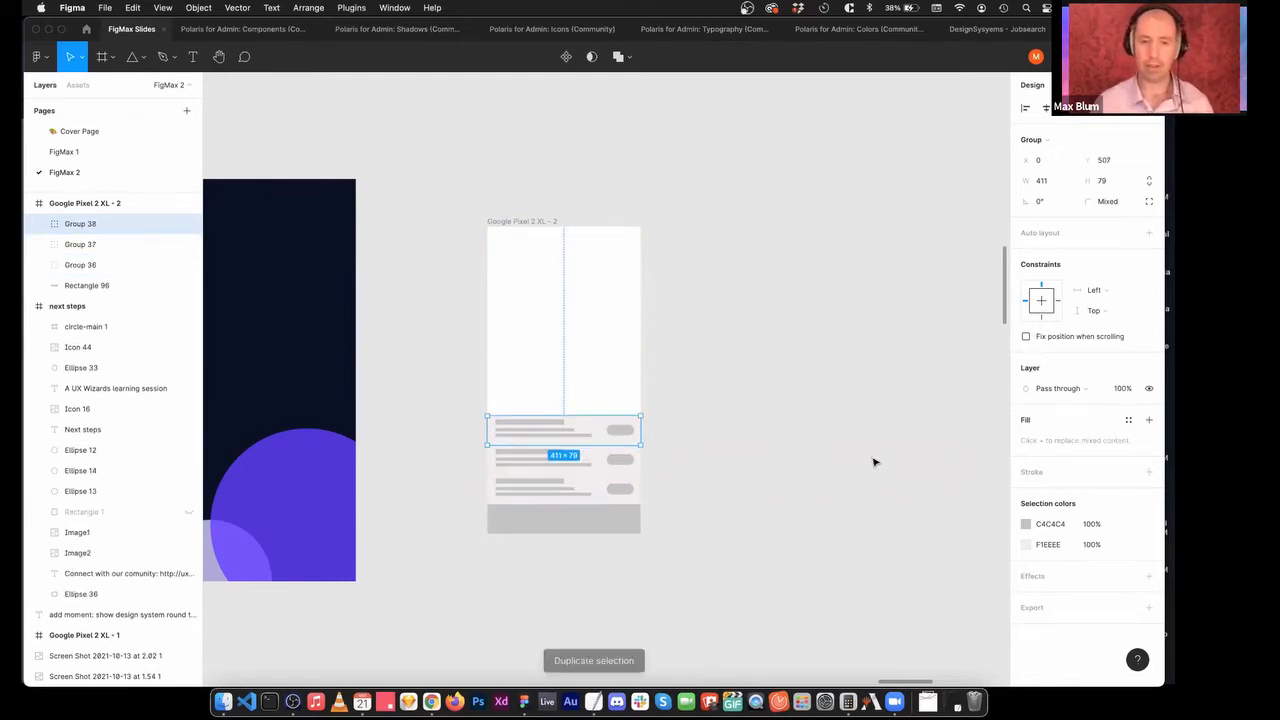
key("super+d")
key("super+d")
key("super+d")
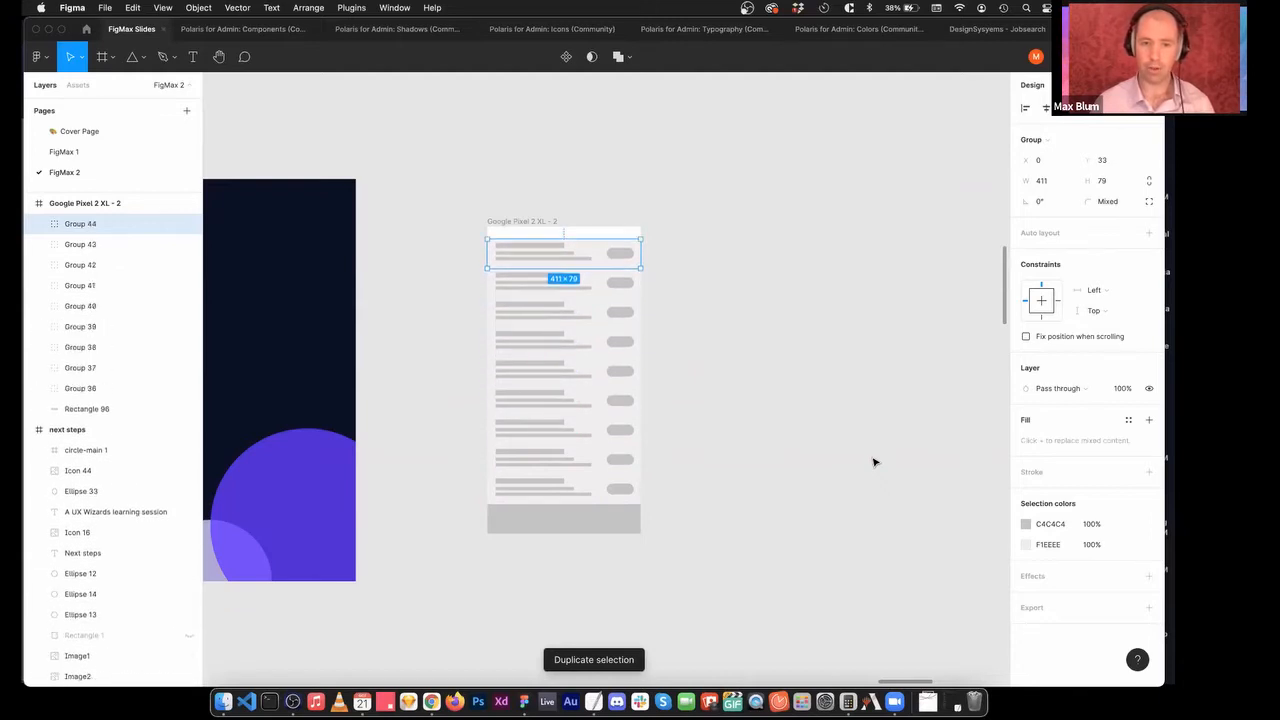
Draw a grey header bar about 83 high across the frame's full width, covering the topmost list item.
left_click(725, 371)
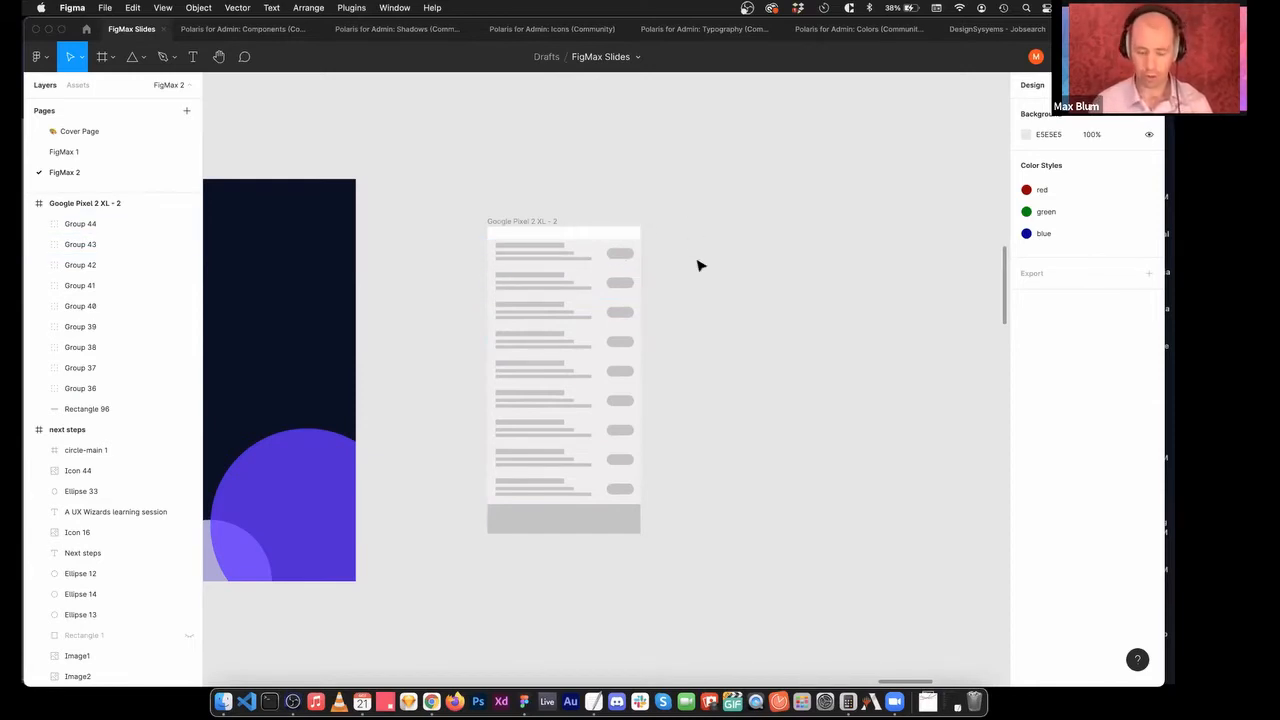
key("r")
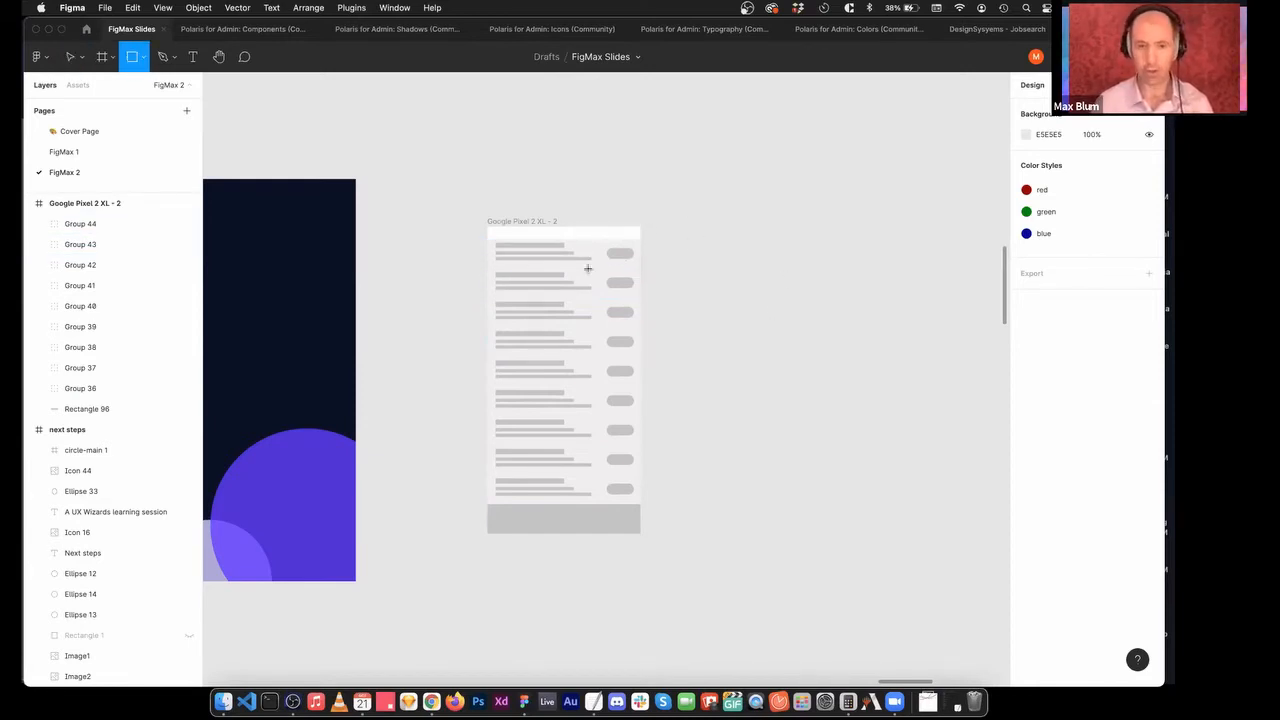
left_click_drag(486, 237, 641, 270)
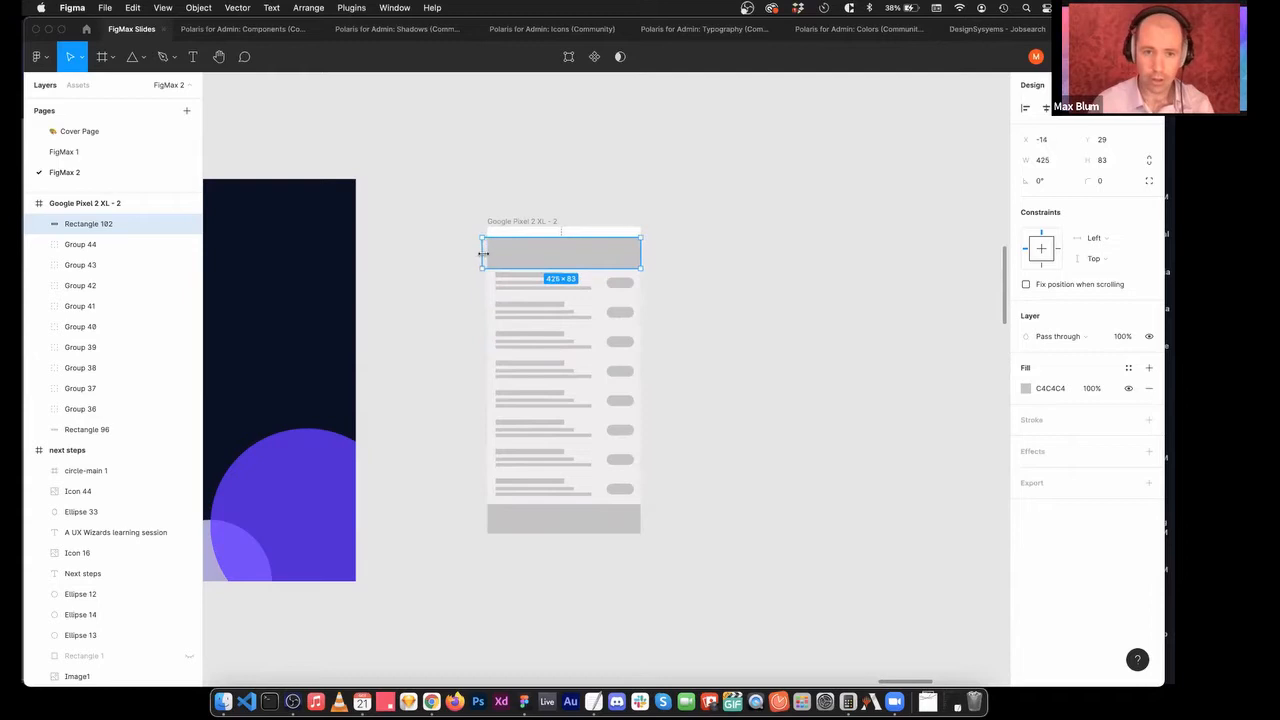
left_click(686, 251)
Draw a search field placeholder about 178 × 35 in the header bar and set its corner radius to 20.
key("o")
key("r")
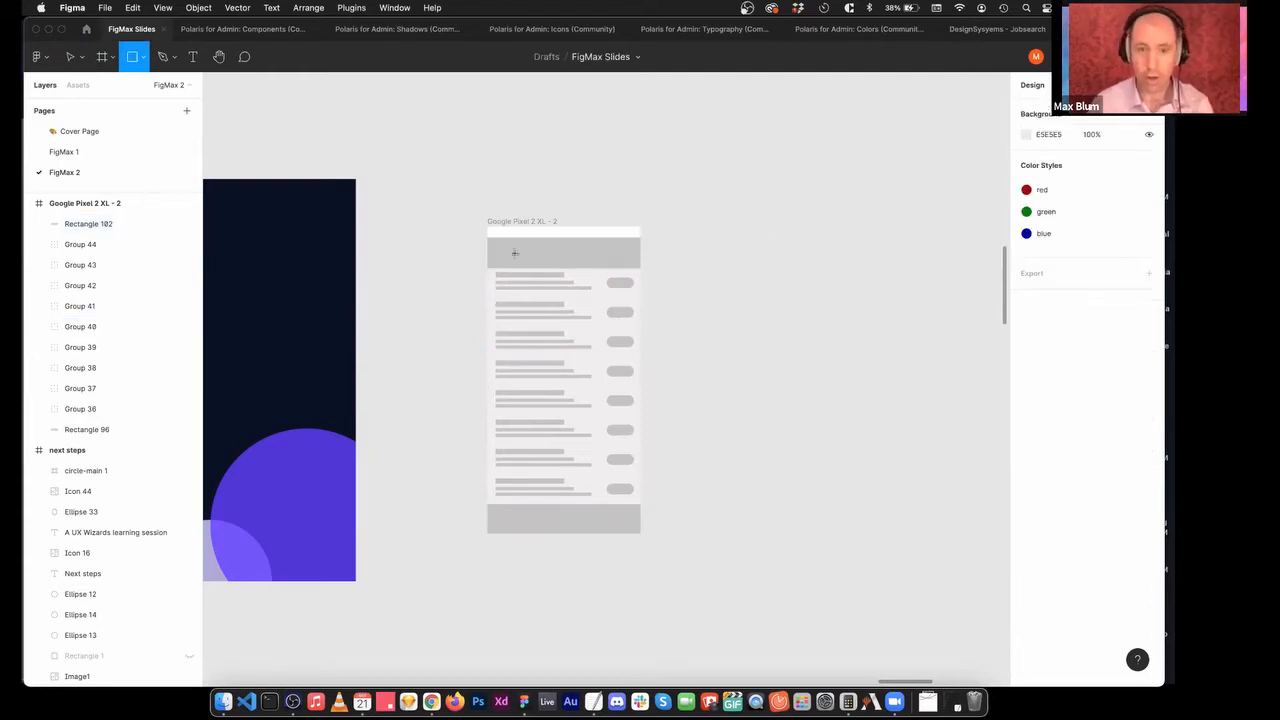
left_click_drag(594, 255, 602, 261)
left_click(1083, 181)
type("20")
key("Return")
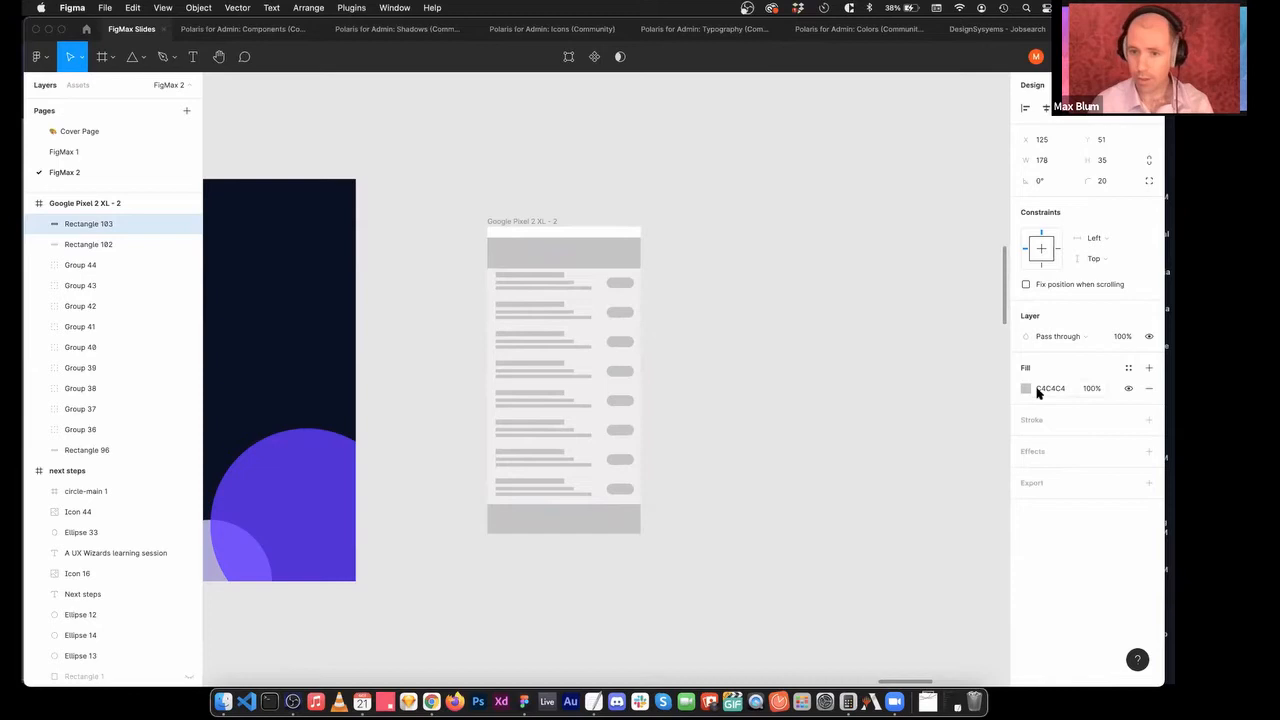
Fill the rounded search field placeholder with white and shift it slightly left within the header bar.
left_click(1026, 388)
left_click_drag(929, 411, 866, 318)
left_click(998, 354)
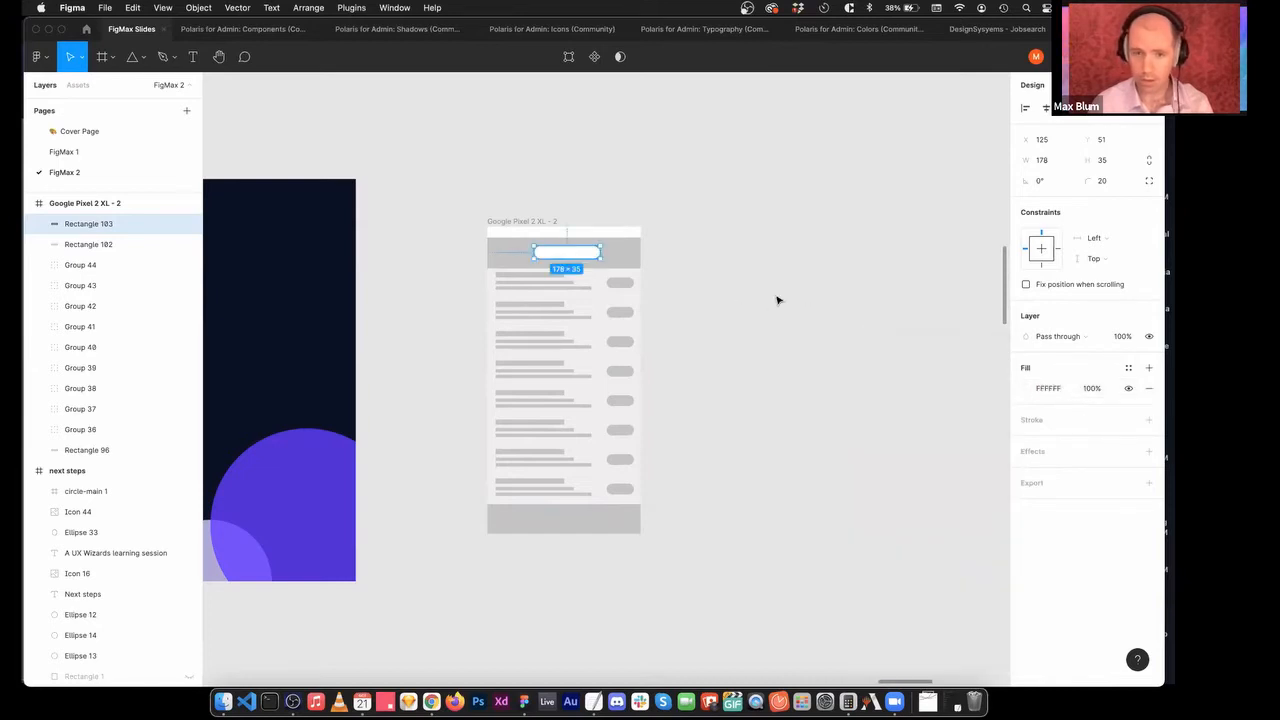
left_click(777, 300)
left_click_drag(562, 248, 513, 247)
left_click(746, 231)
Draw a thin bar about 55 × 7 at the header's left end and fill it with white FFFFFF.
key("r")
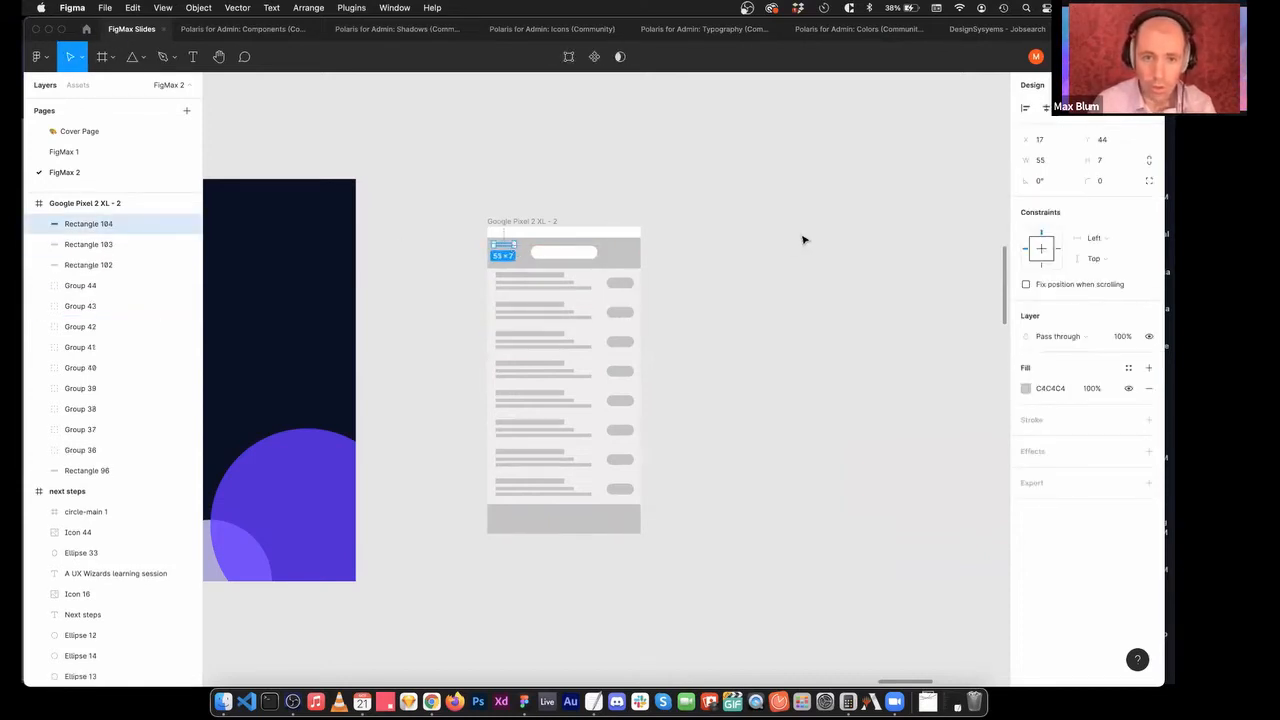
left_click(1026, 392)
left_click_drag(874, 391, 740, 322)
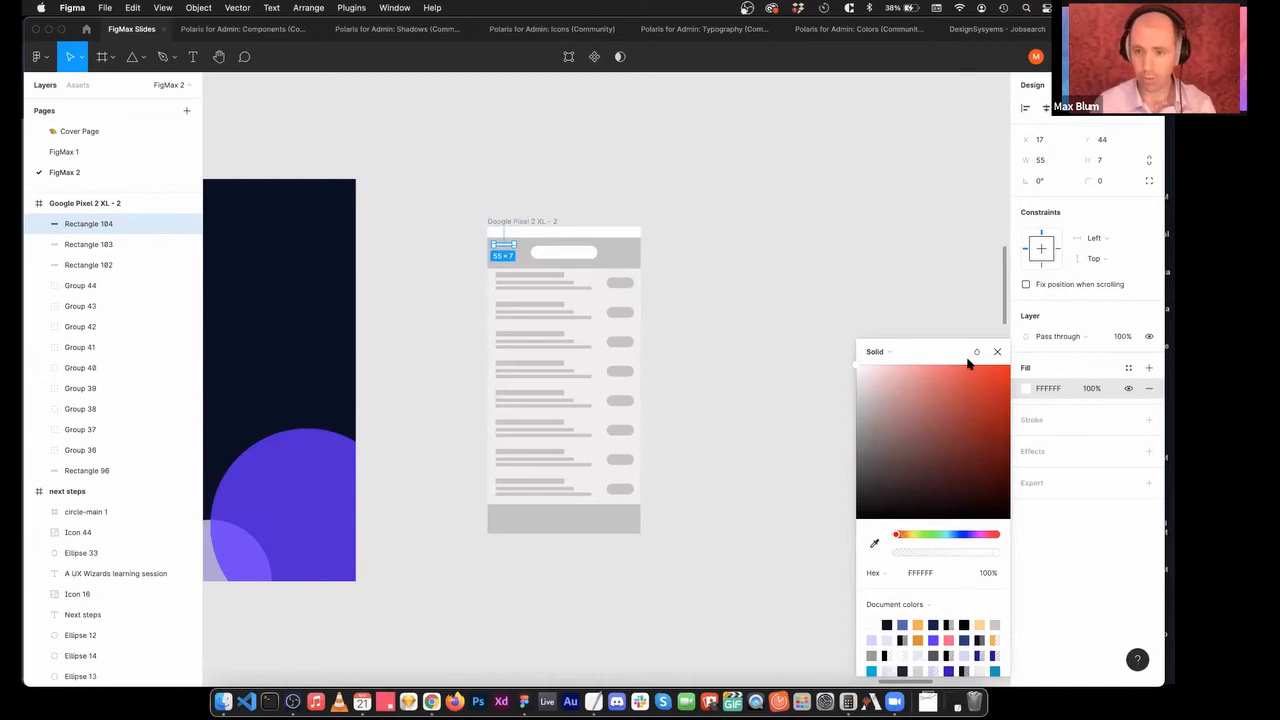
left_click(1000, 351)
Duplicate the thin white bar twice downwards at equal spacing to form a three-bar menu icon.
key("super+d")
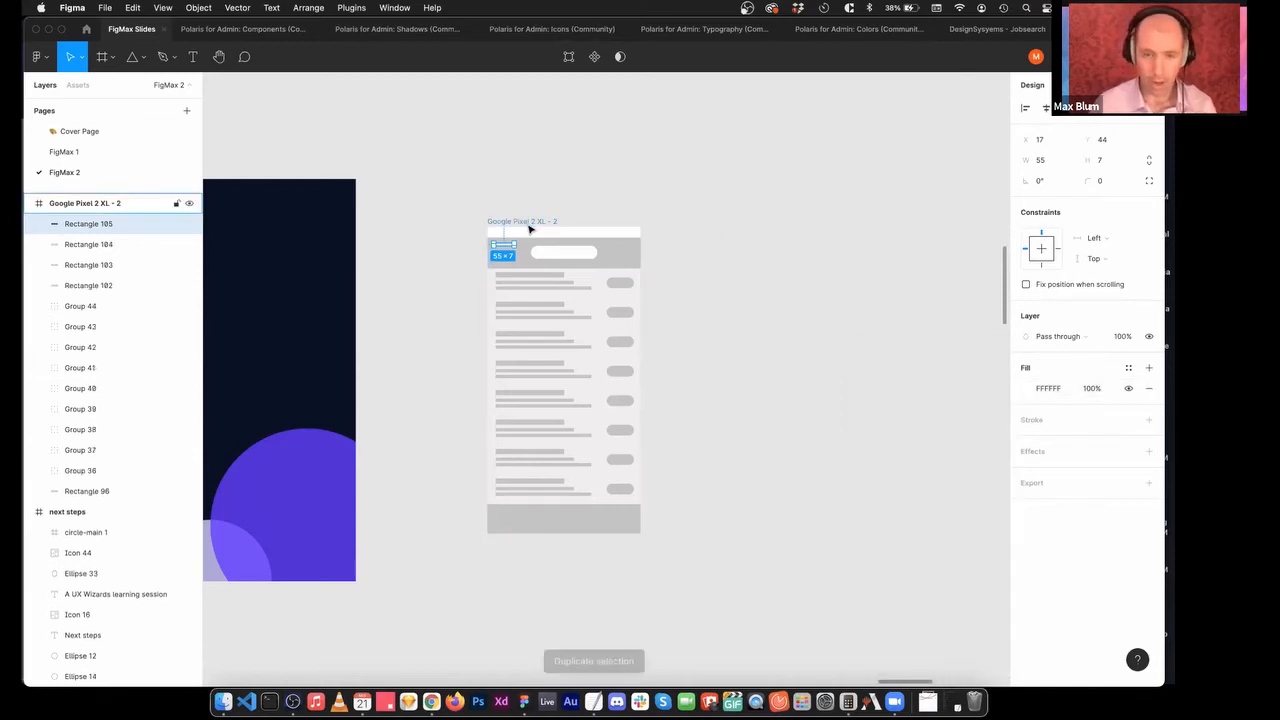
key("shift+Down")
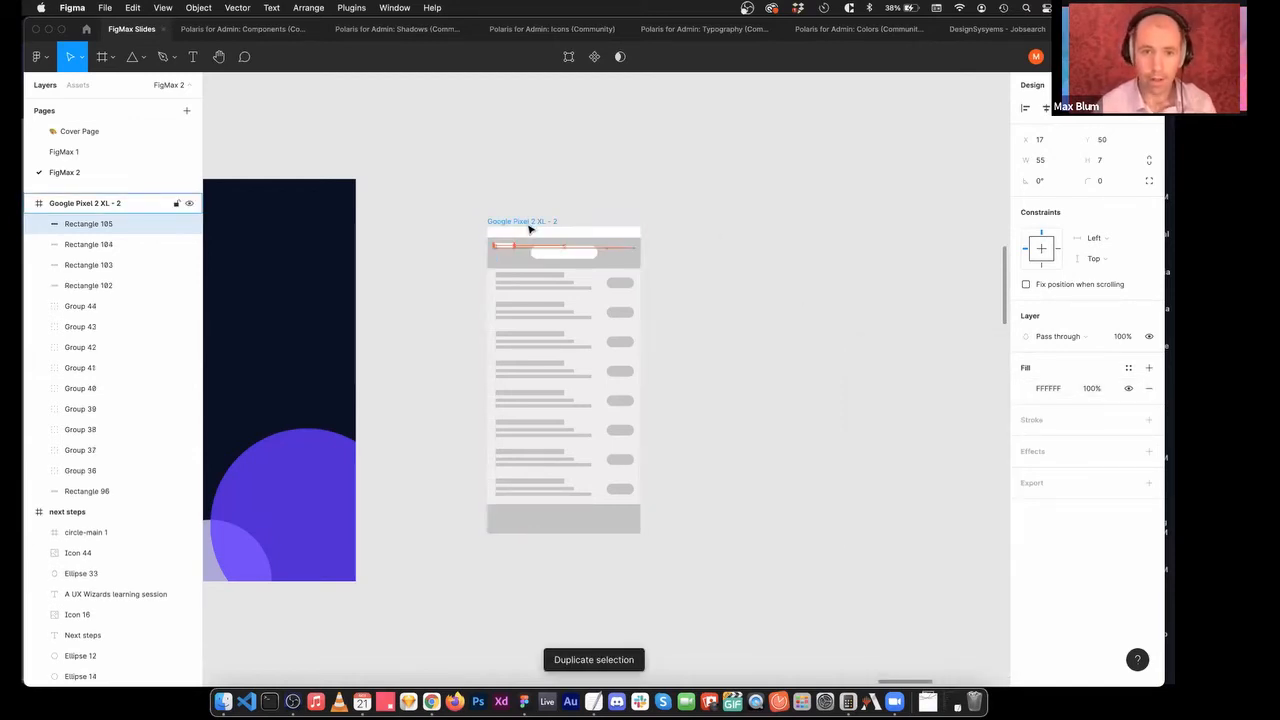
key("Down")
key("super+d")
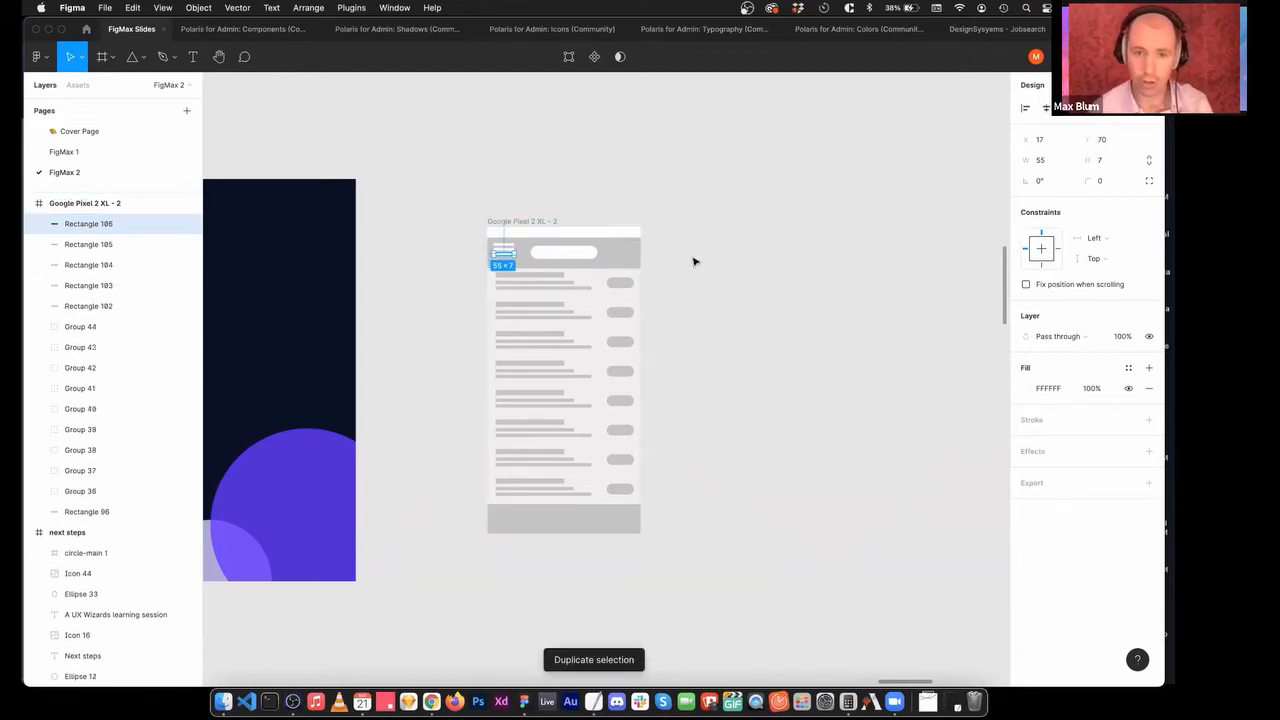
Group the three white menu bars and lower the group to Y 51, level with the search field.
left_click(457, 251)
left_click(503, 248)
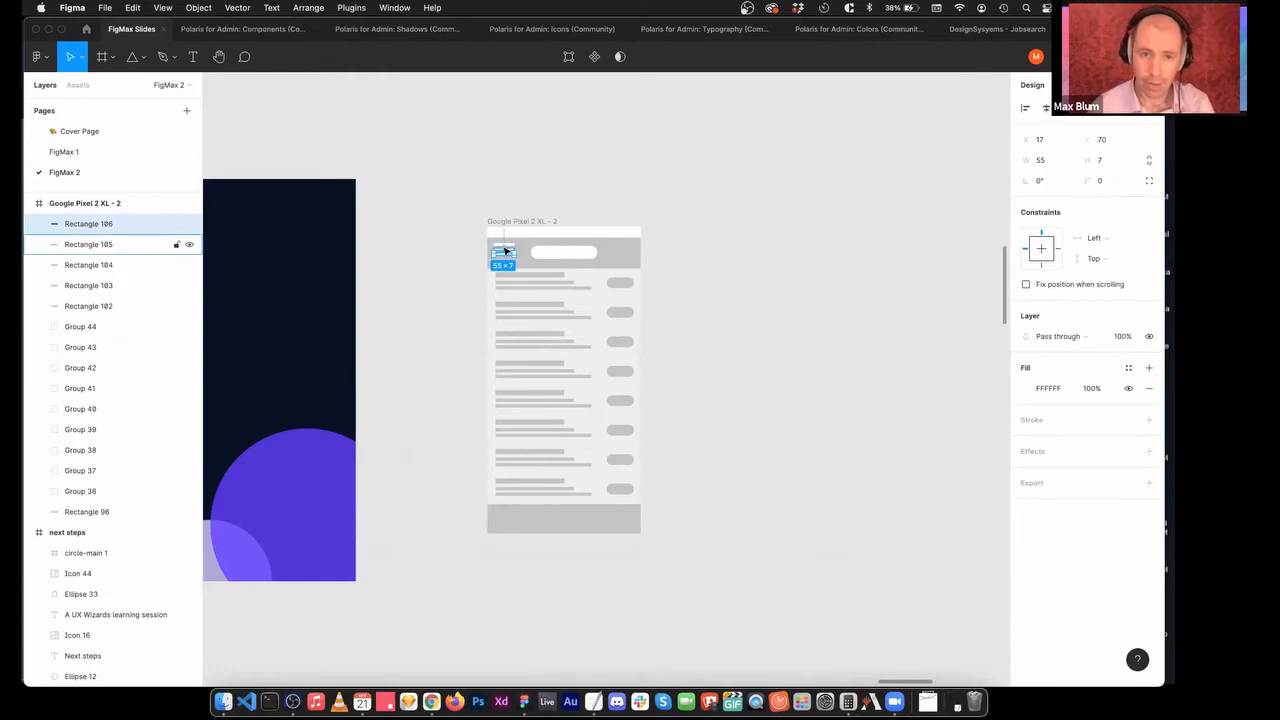
left_click(503, 245, "shift")
left_click(505, 243, "shift")
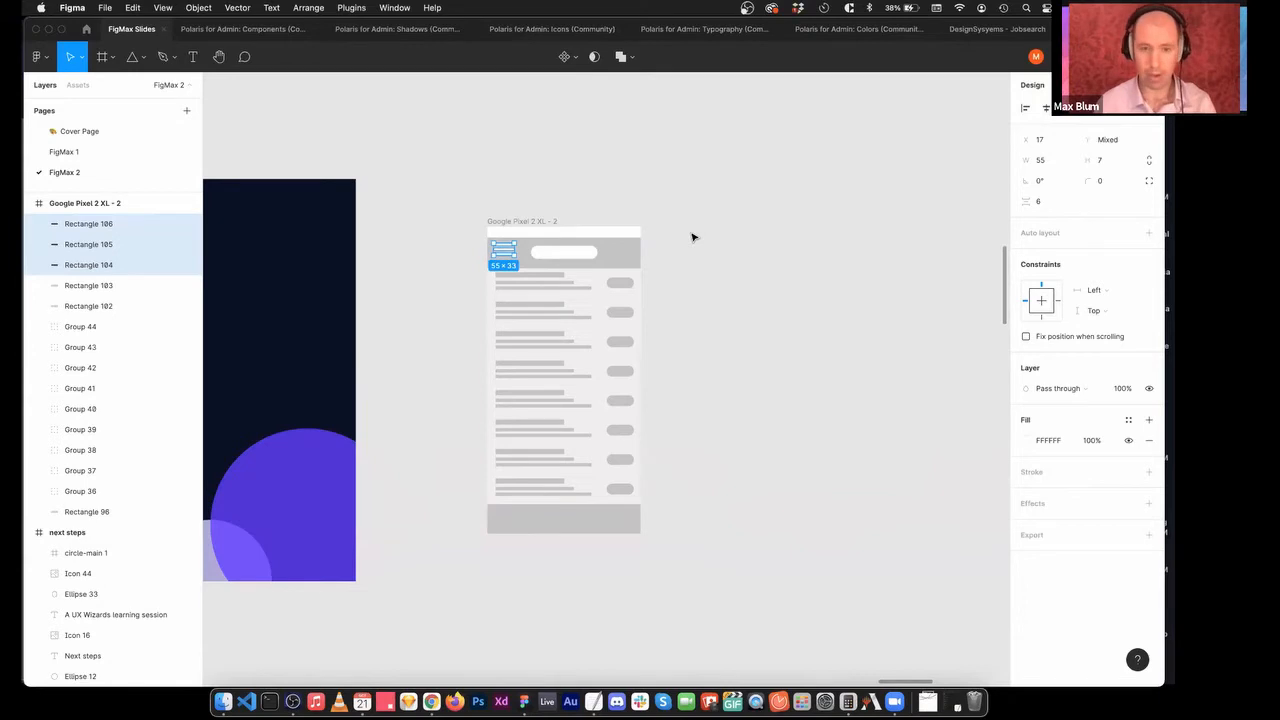
key("super+g")
key("Down")
key("Down")
key("Down")
key("Down")
key("Down")
key("Down")
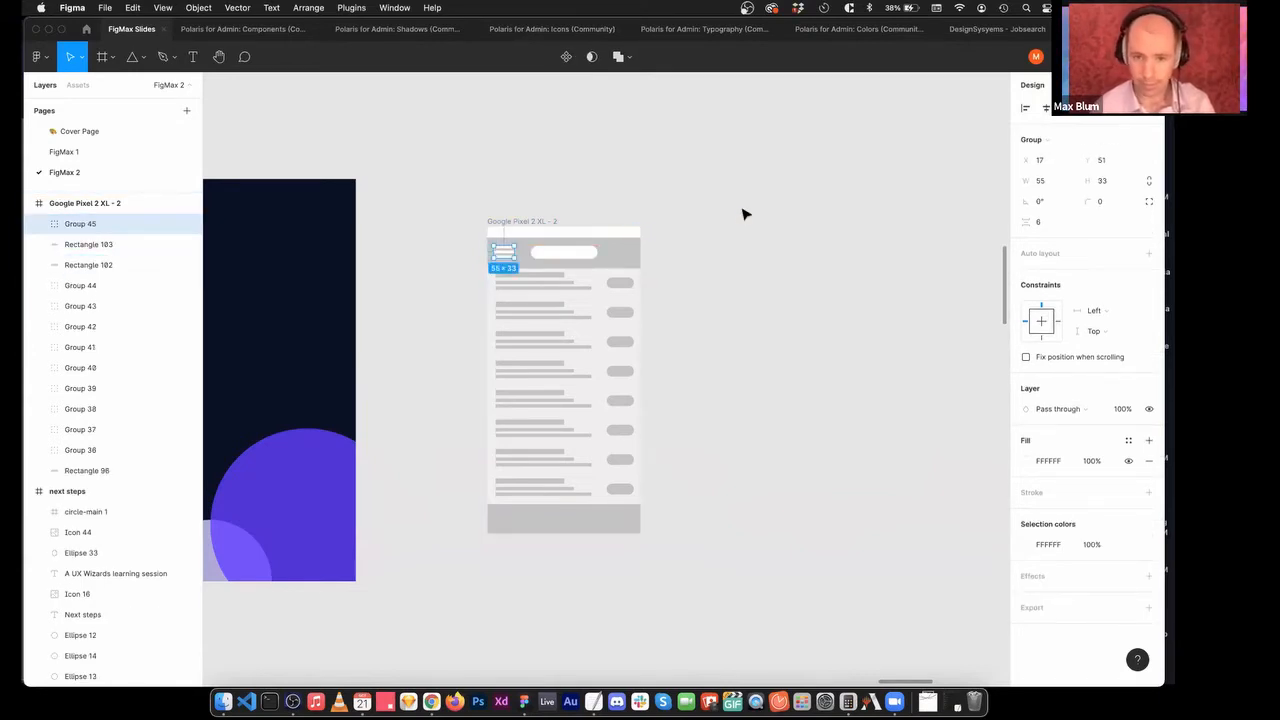
Draw an avatar circle about 64 × 64 at the header's right end, fill it with FFFFFF and centre it vertically.
left_click(700, 248)
key("o")
left_click_drag(609, 244, 636, 268)
left_click(1043, 388)
type("ffffff")
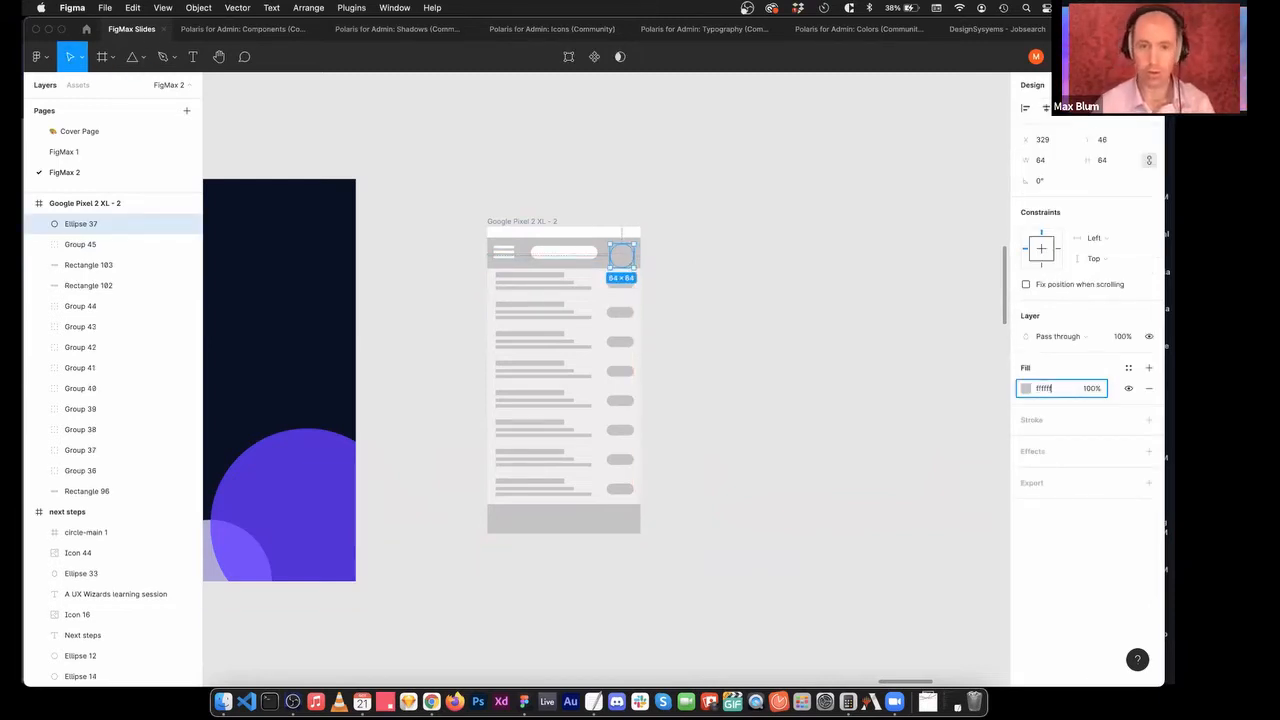
key("Return")
left_click(810, 340)
left_click_drag(623, 257, 625, 255)
left_click(734, 243)
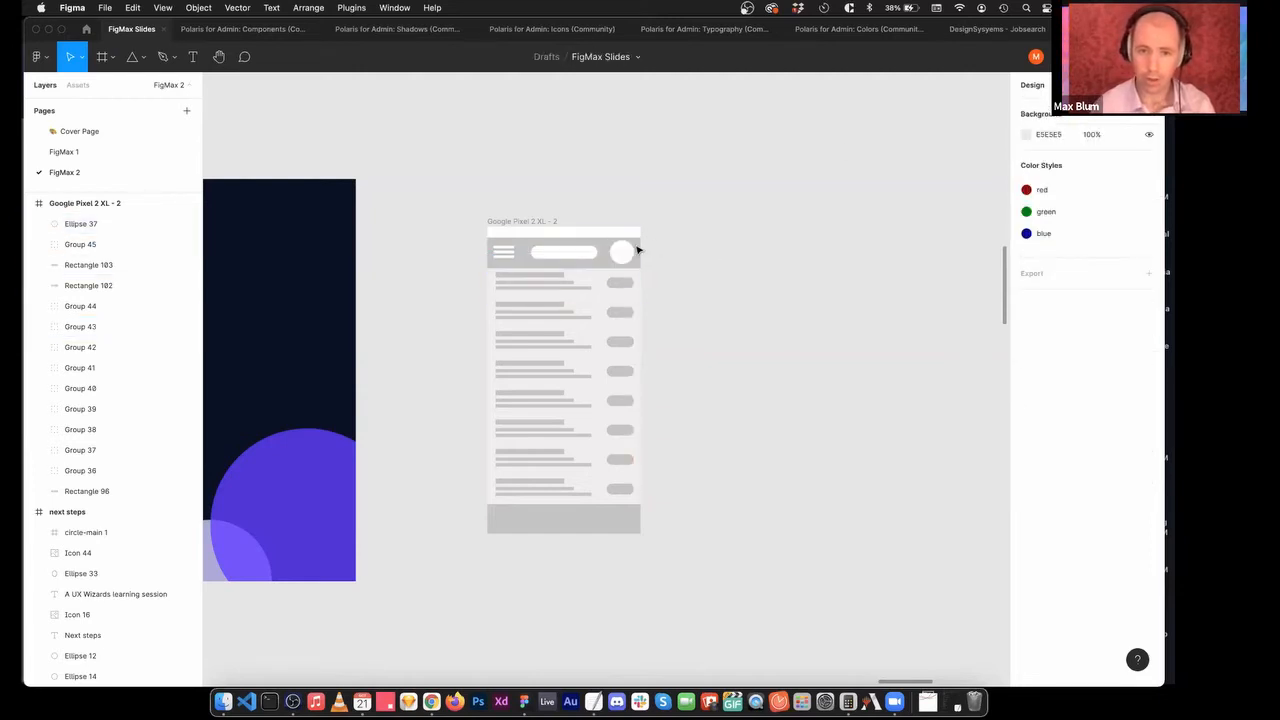
Group the avatar circle, search field, menu icon and header background into one header group.
left_click(622, 253)
left_click(577, 258, "shift")
left_click(502, 252, "shift")
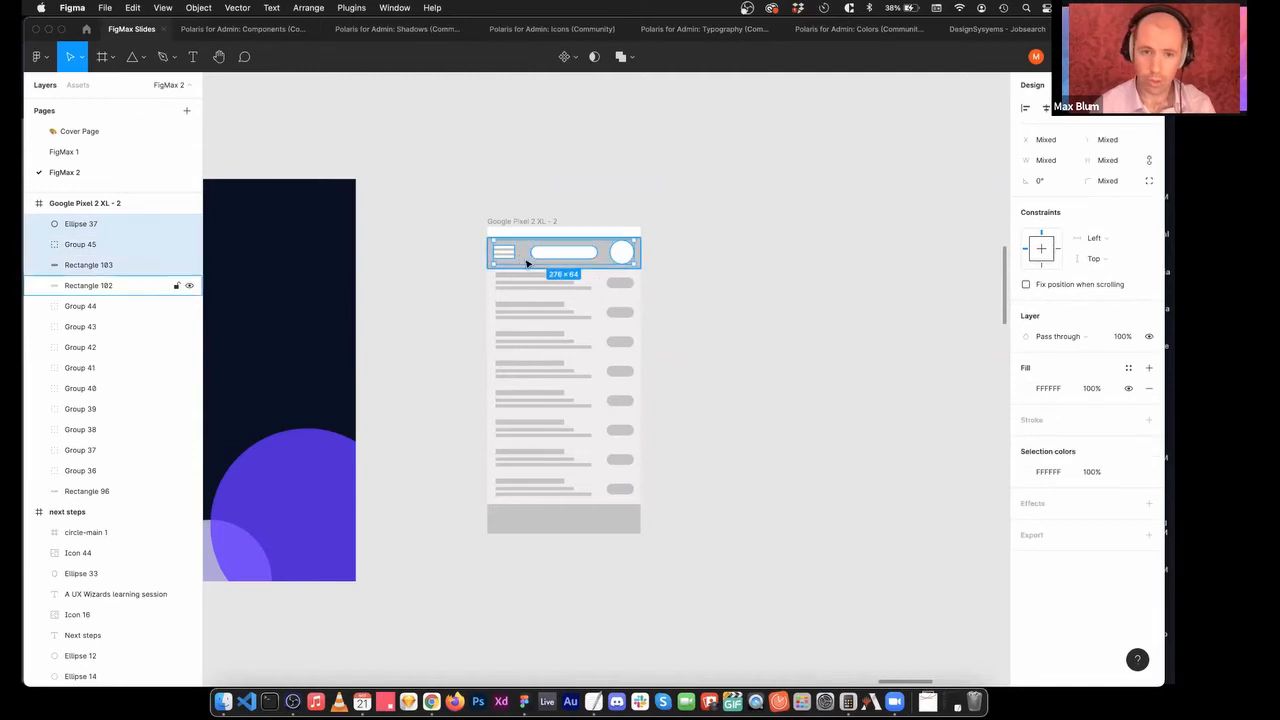
left_click(565, 240, "shift")
key("super+g")
left_click(750, 233)
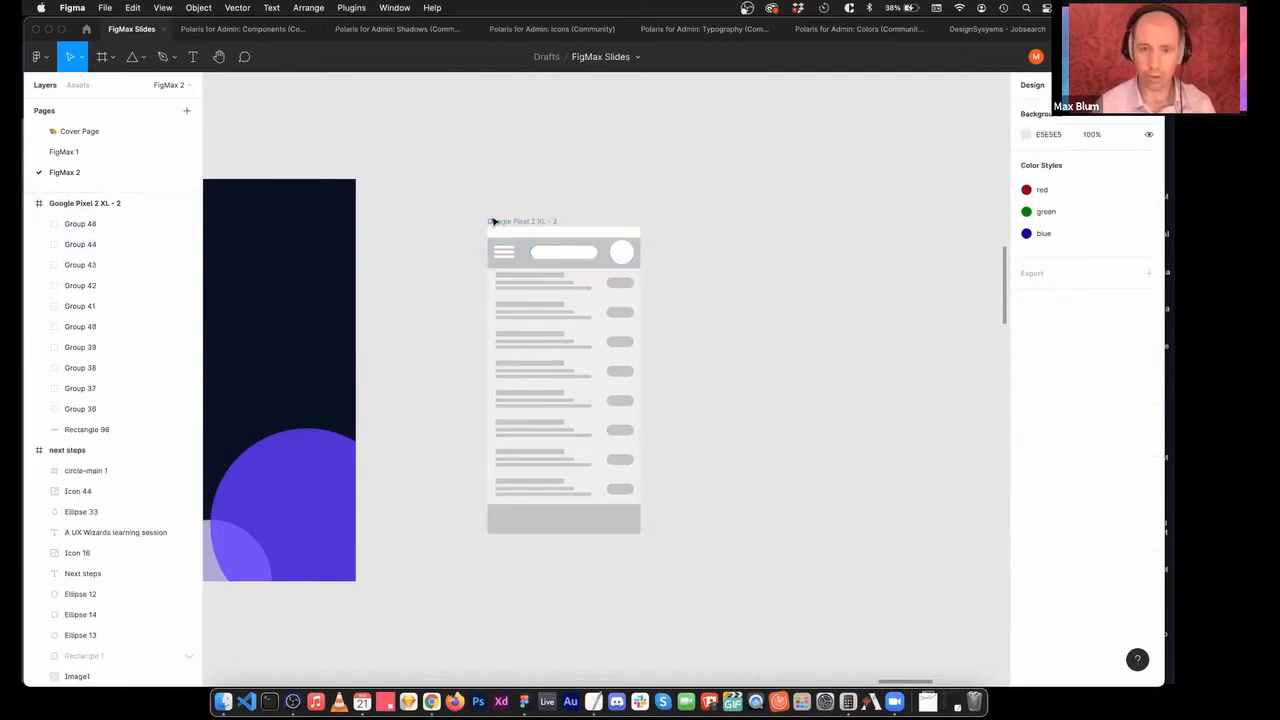
Draw a 411 × 29 status bar rectangle above the header and give it a lighter grey fill.
key("r")
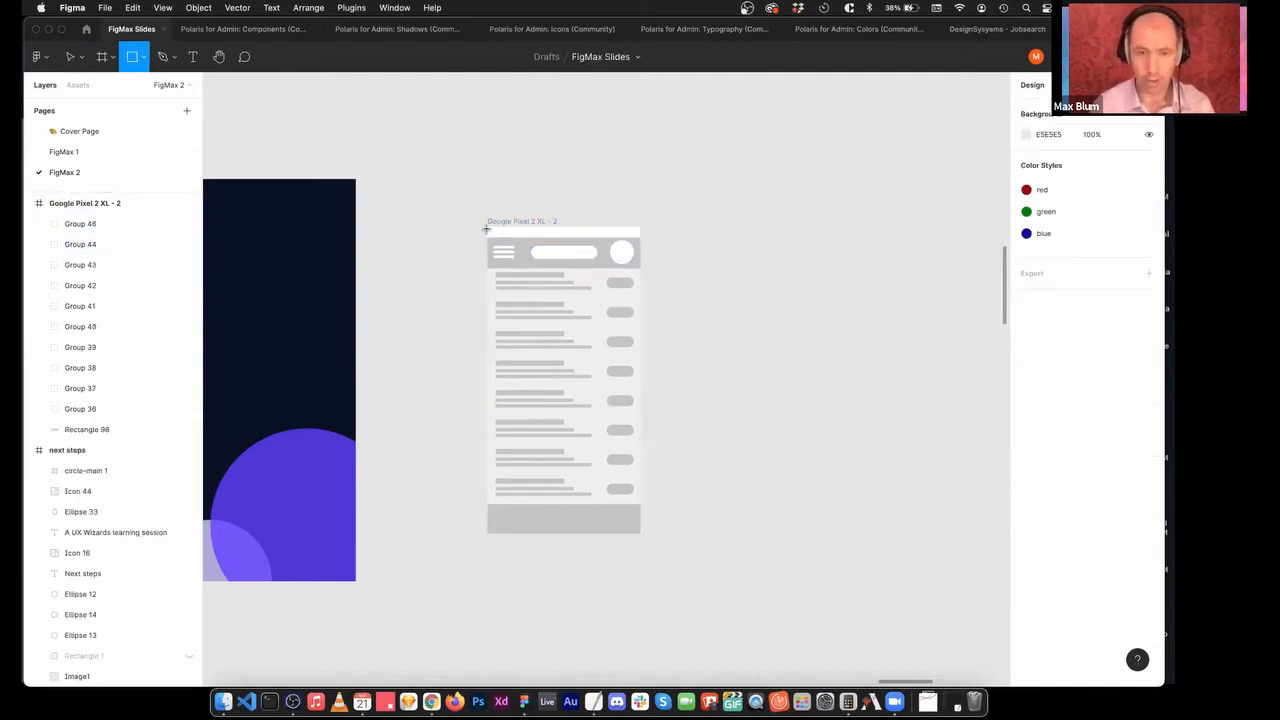
left_click_drag(487, 228, 641, 239)
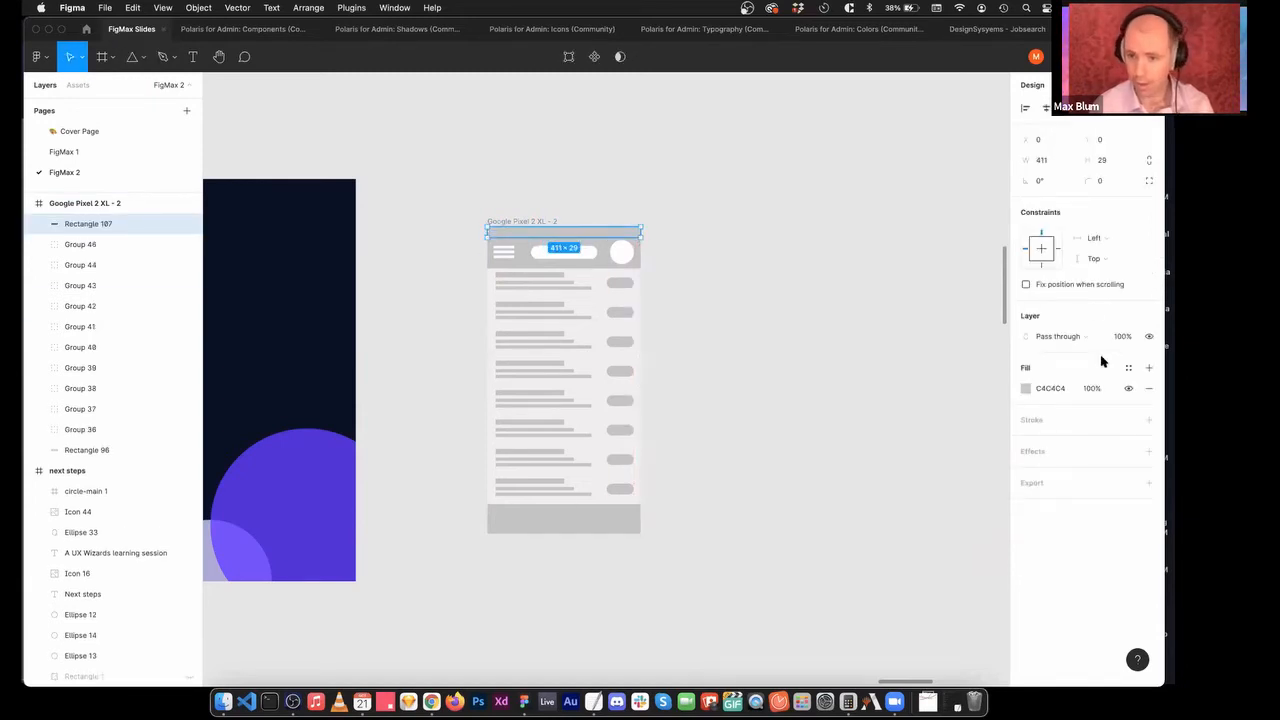
left_click(1042, 390)
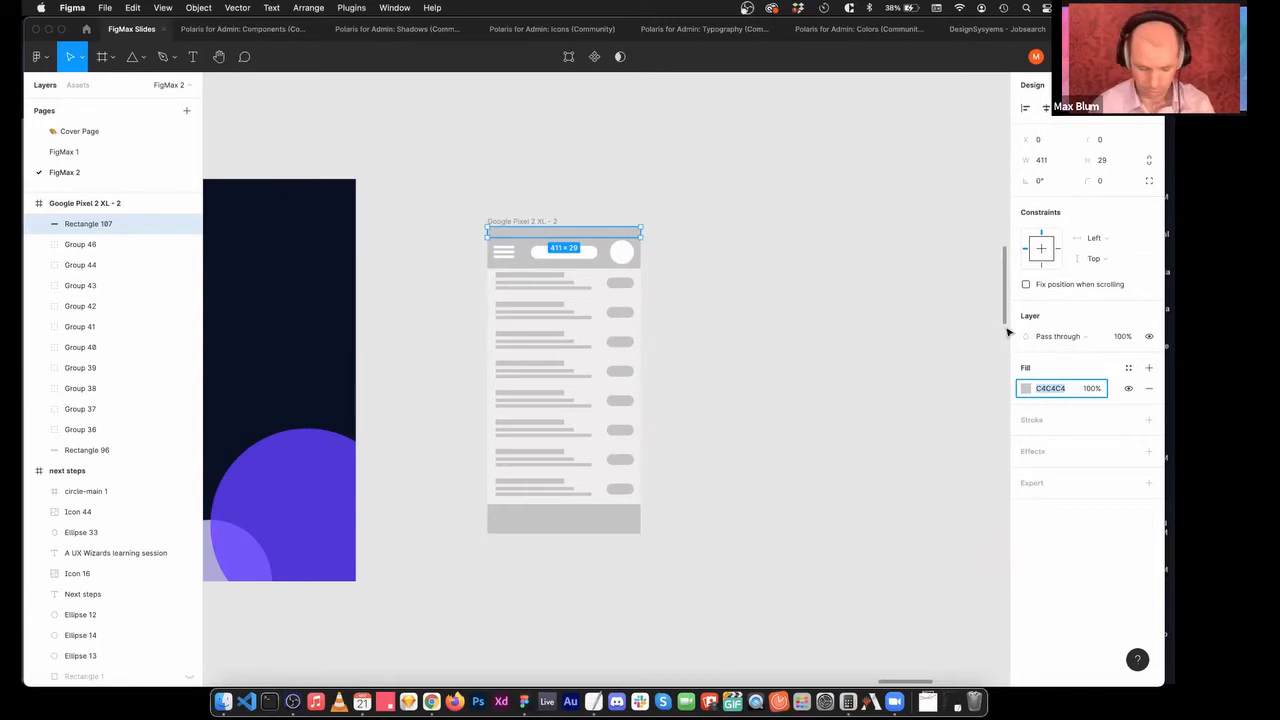
left_click(1025, 389)
type("DFDFDF")
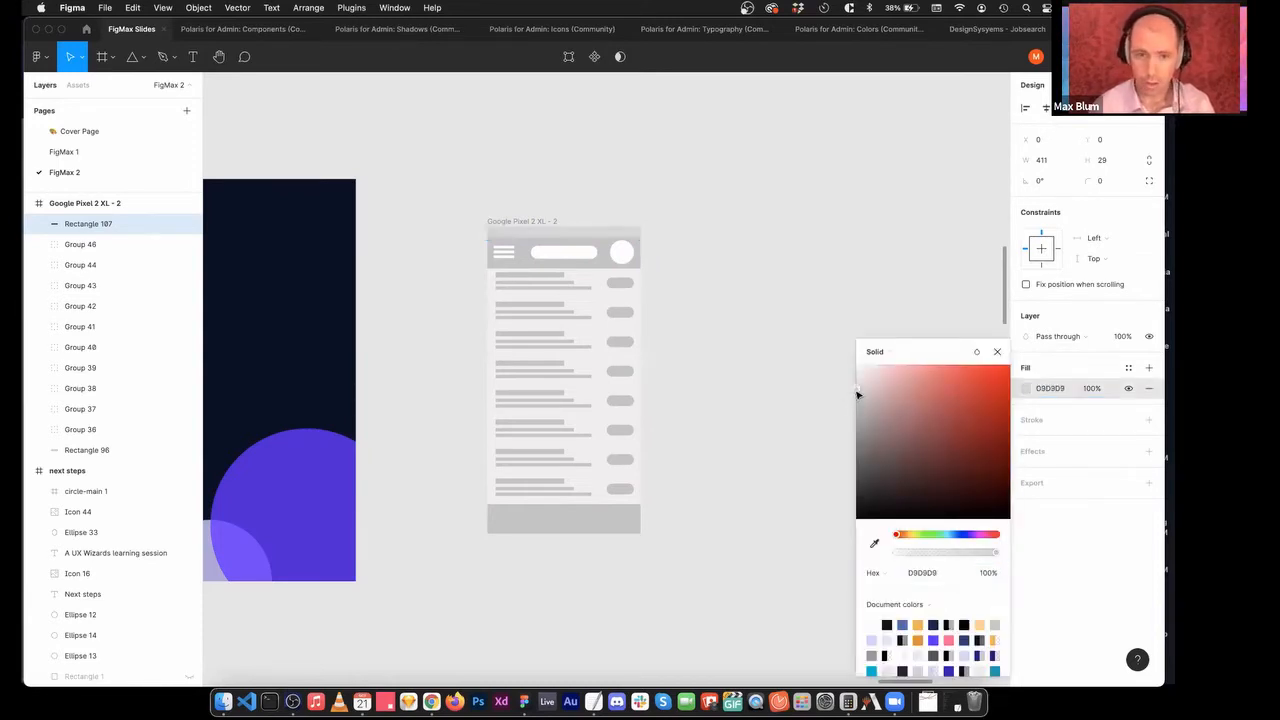
key("Return")
left_click(726, 310)
Draw a small circle near the status bar's right end and a square about 16 × 16 to its left.
key("z")
left_click_drag(603, 198, 651, 245)
scroll(600, 274, "down", 3)
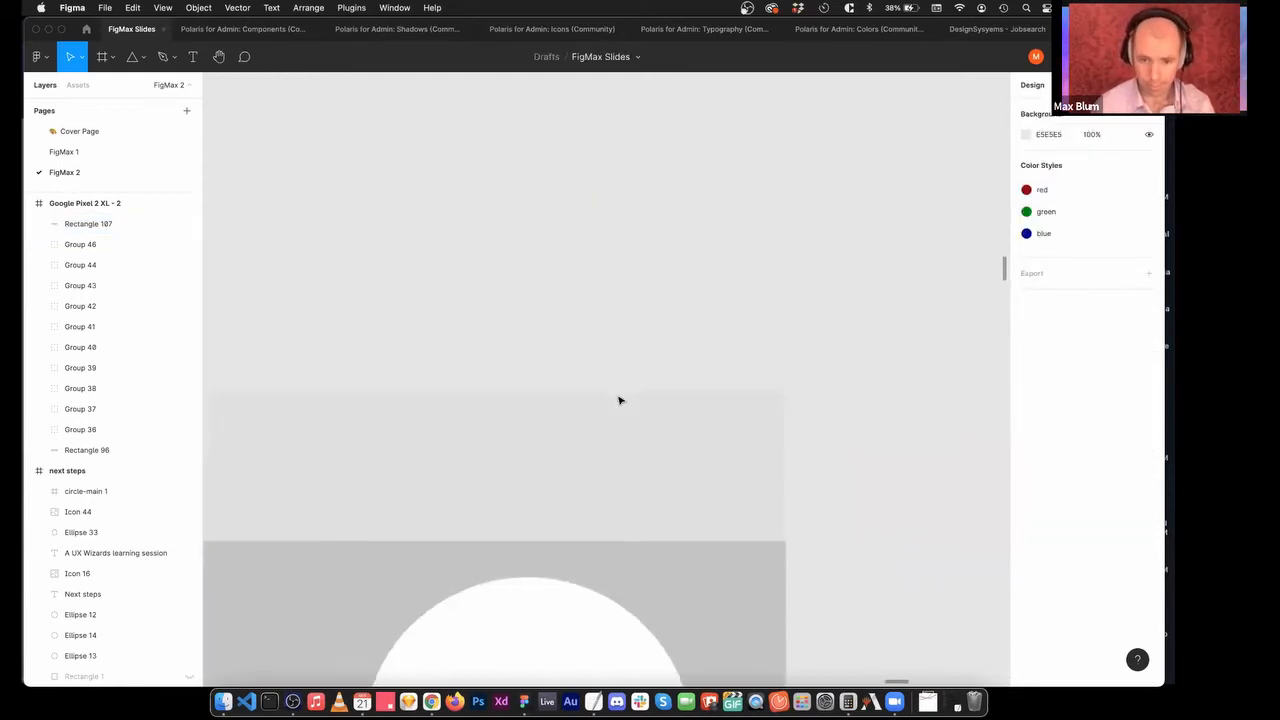
key("o")
mouse_move(643, 455)
left_mouse_down()
mouse_move(691, 477)
mouse_move(663, 469)
left_mouse_up()
left_click(557, 260)
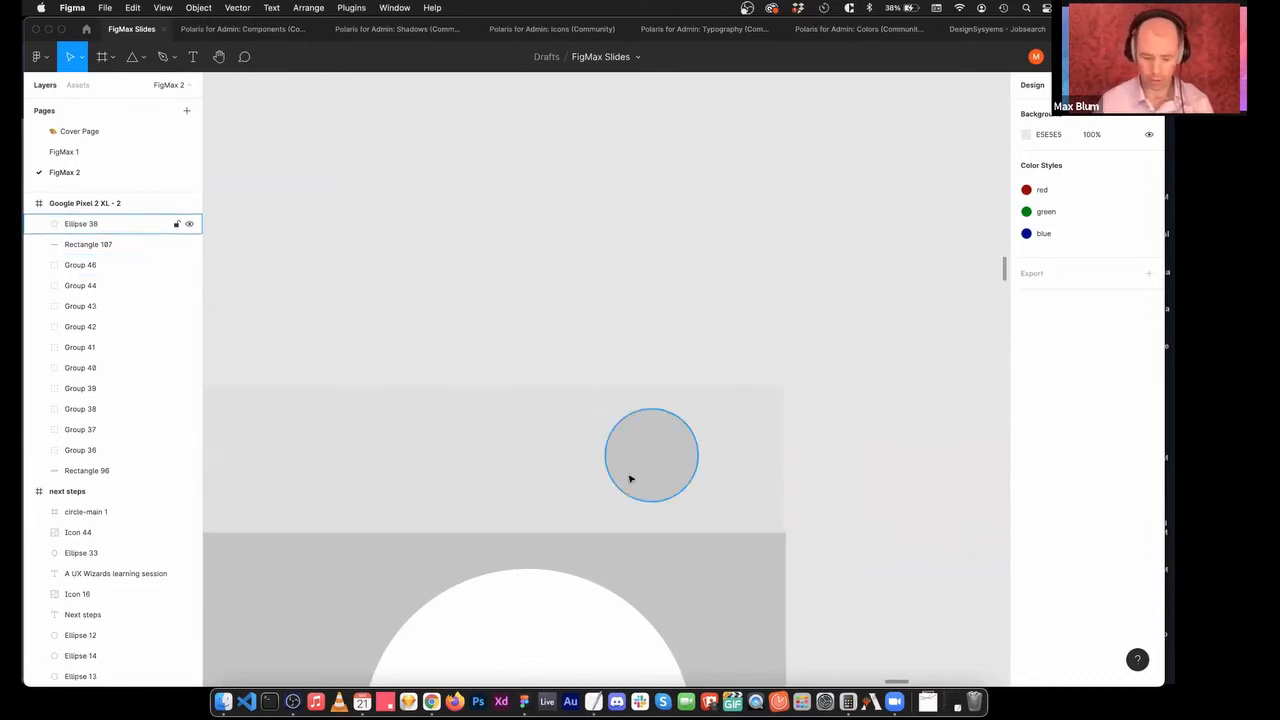
key("r")
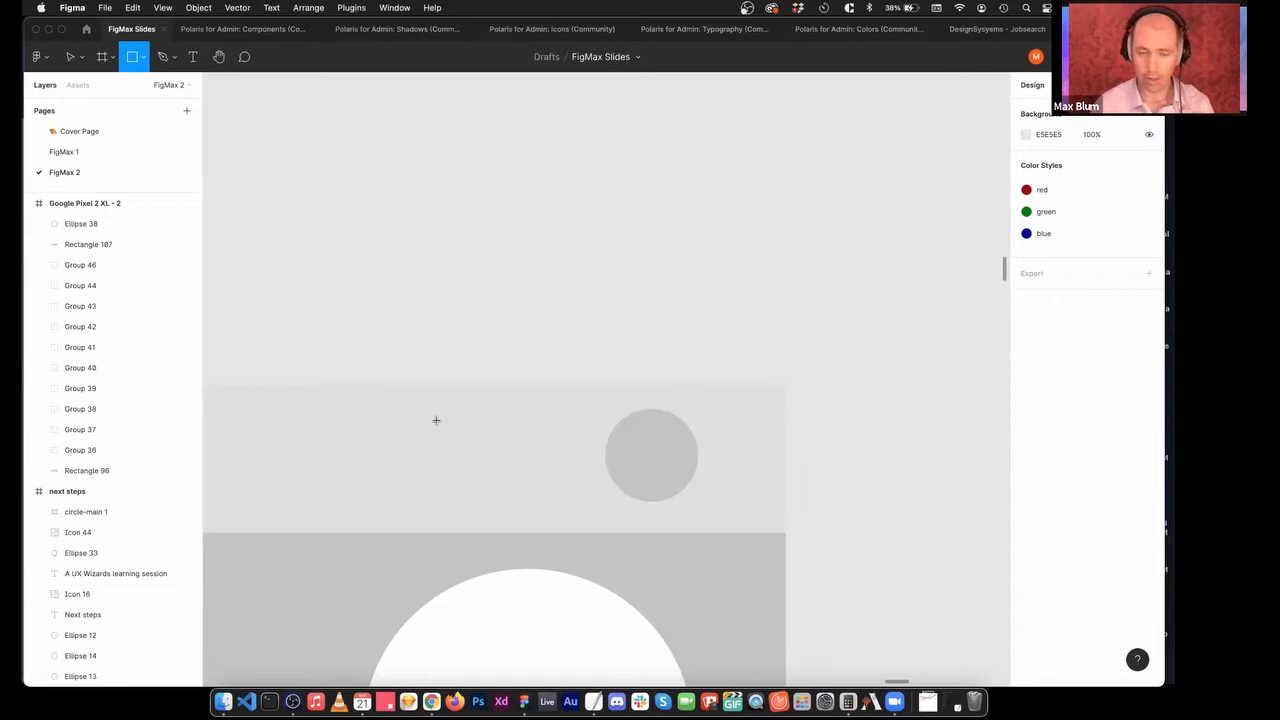
mouse_move(440, 420)
left_mouse_down()
mouse_move(522, 502)
mouse_move(504, 462)
left_mouse_up()
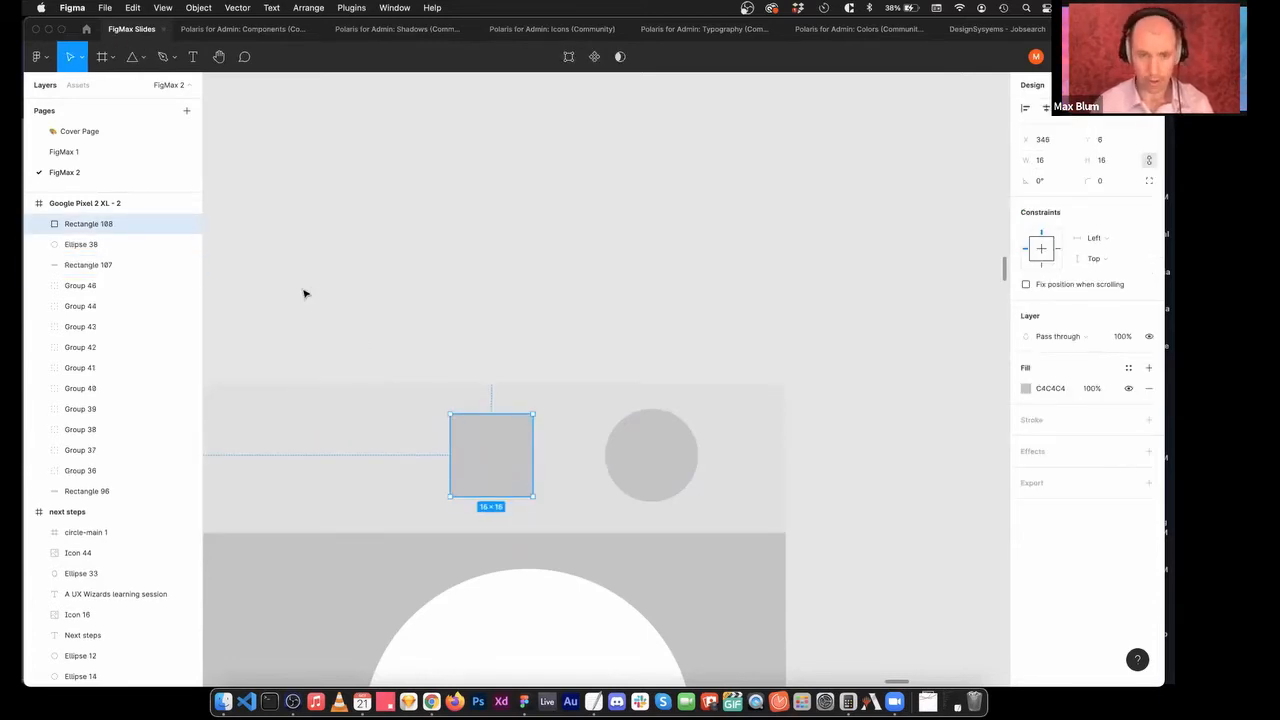
Draw a triangle left of the status bar square, enlarge it from its centre to about 23 × 23 and shift it slightly right.
scroll(310, 259, "left", 3)
left_click(142, 57)
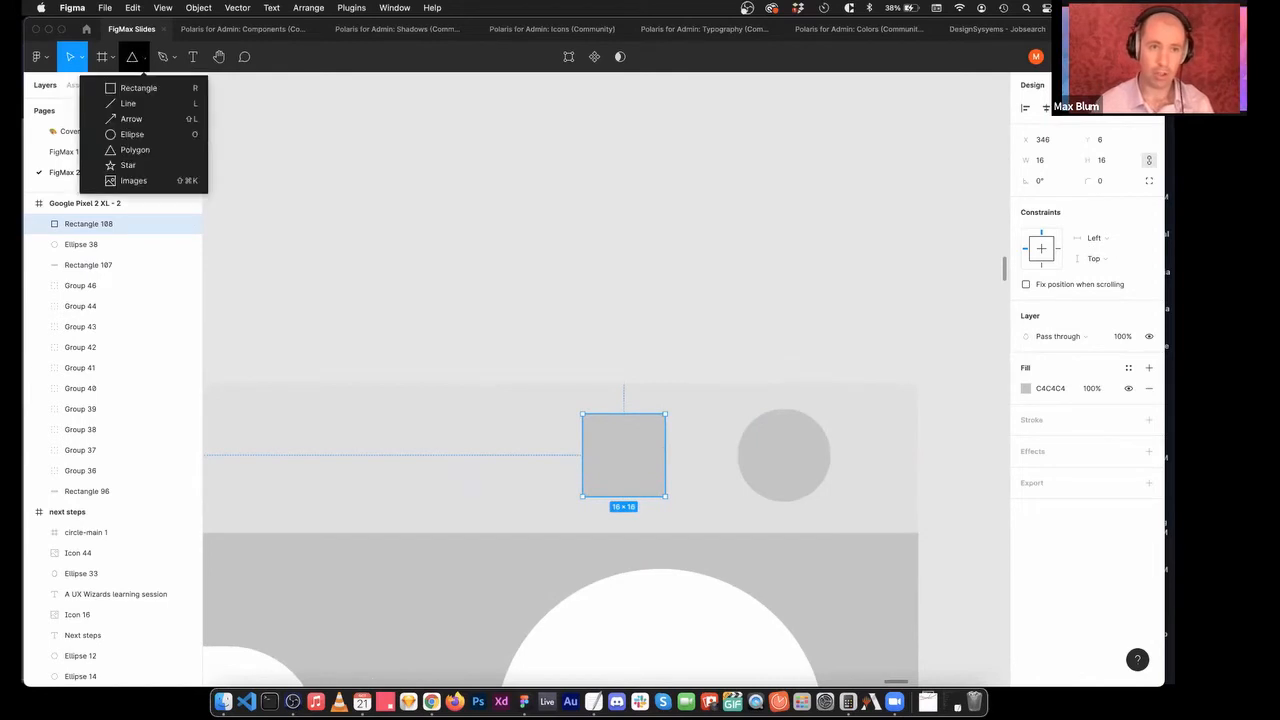
left_click(134, 149)
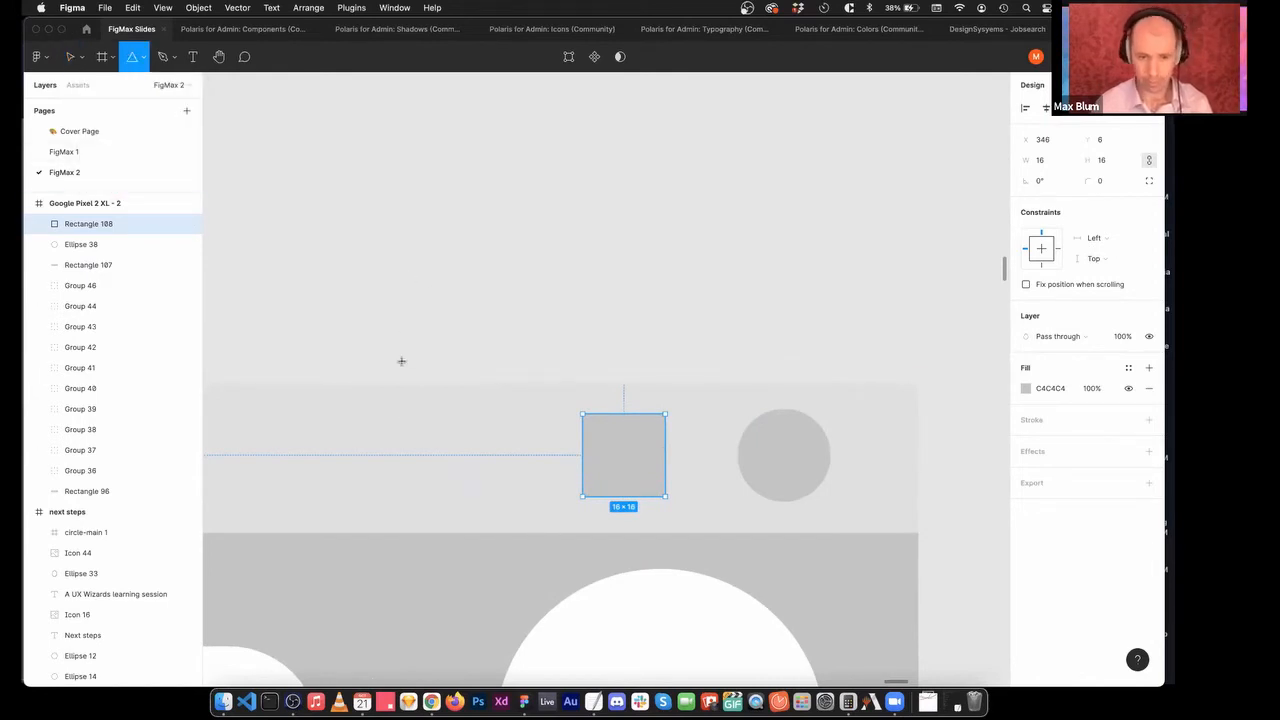
mouse_move(373, 424)
left_mouse_down()
mouse_move(459, 488)
mouse_move(473, 474)
left_mouse_up()
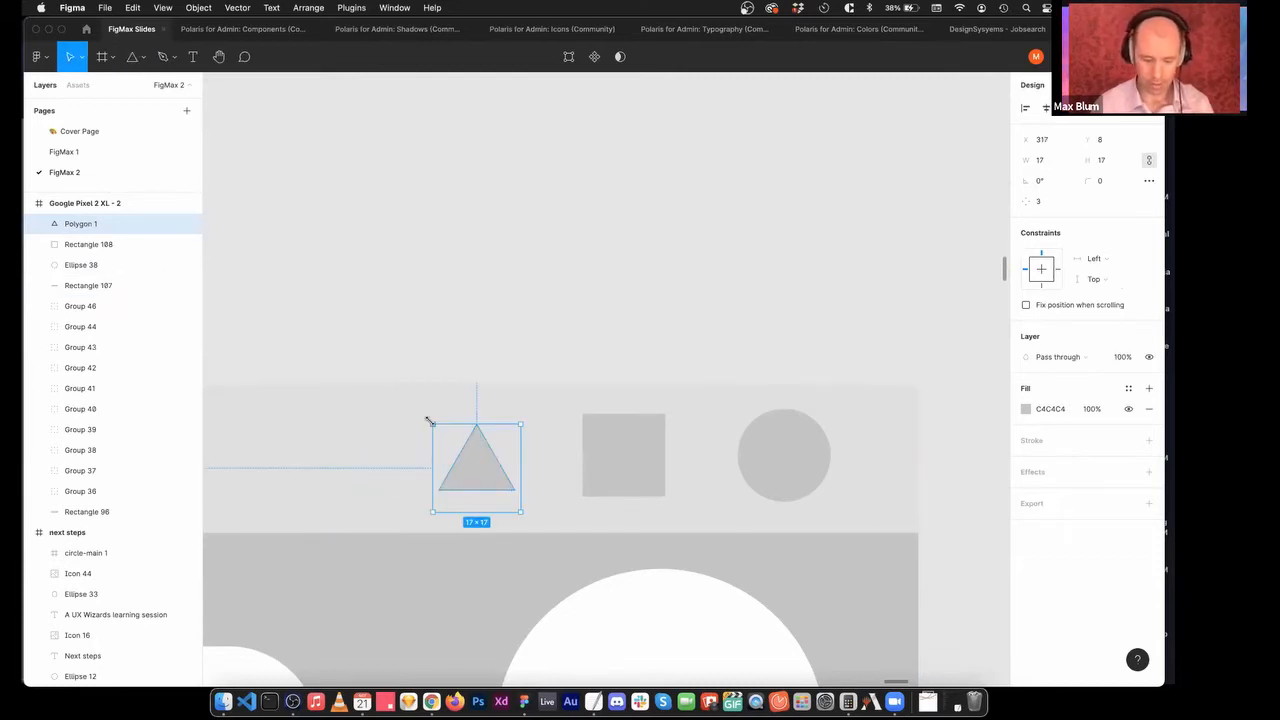
key("alt")
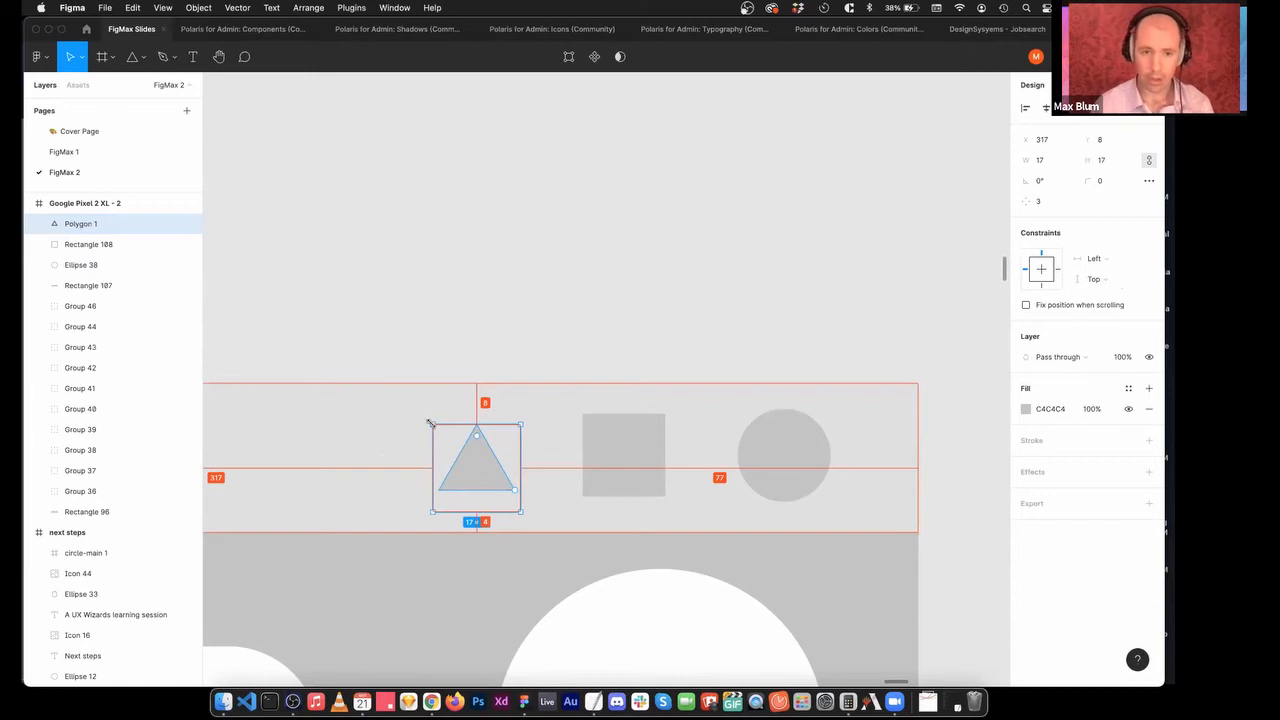
left_click_drag(431, 423, 474, 409)
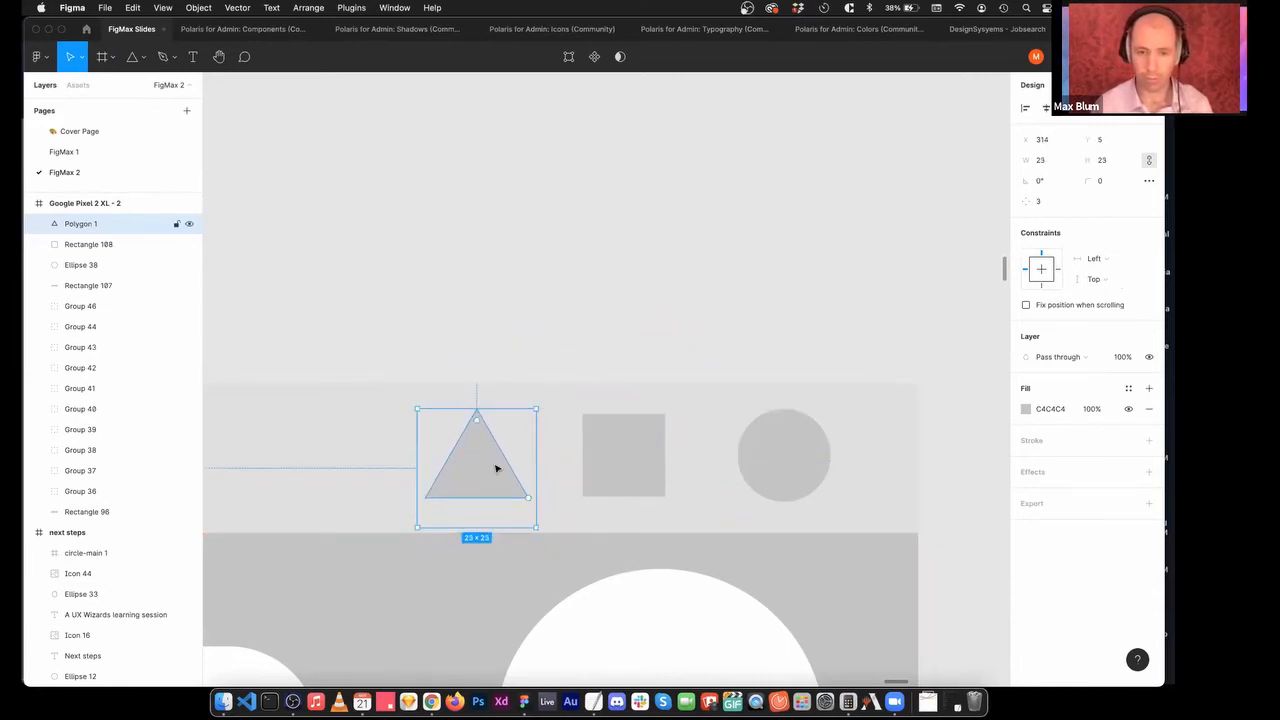
left_click_drag(500, 471, 503, 474)
Distribute the status bar's triangle, square and circle with equal horizontal spacing.
left_click(637, 457, "shift")
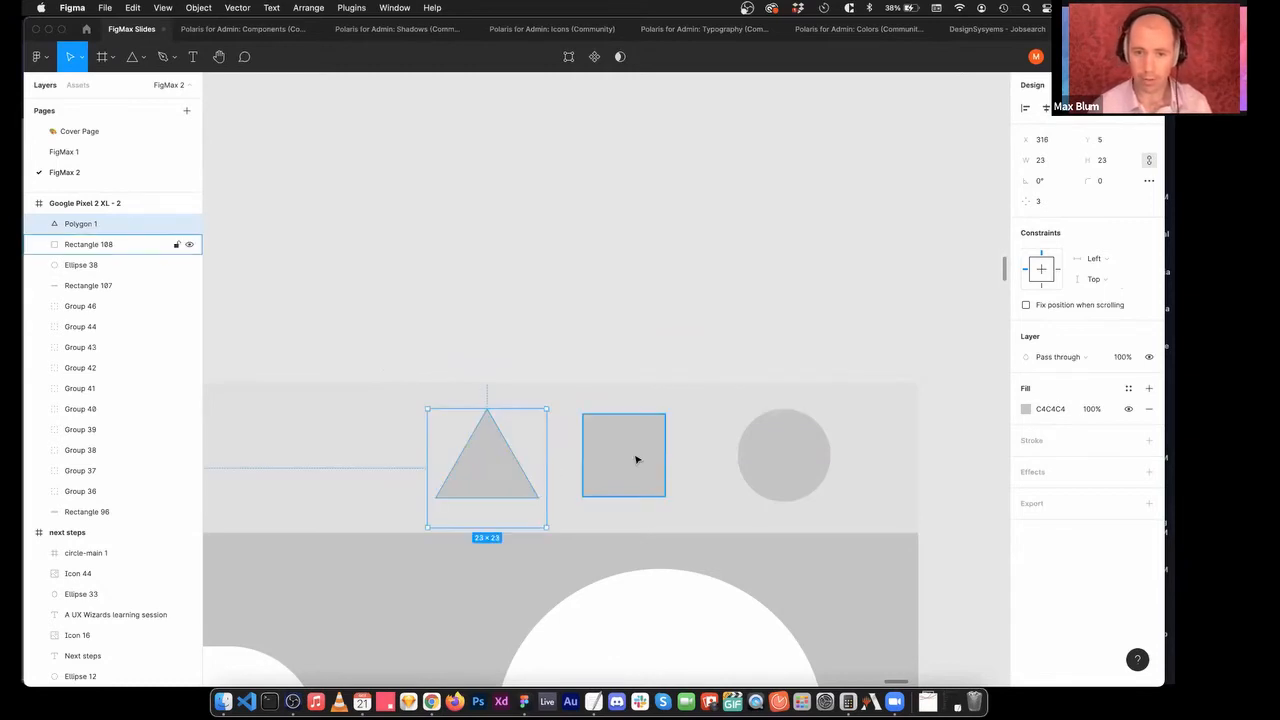
left_click(770, 457, "shift")
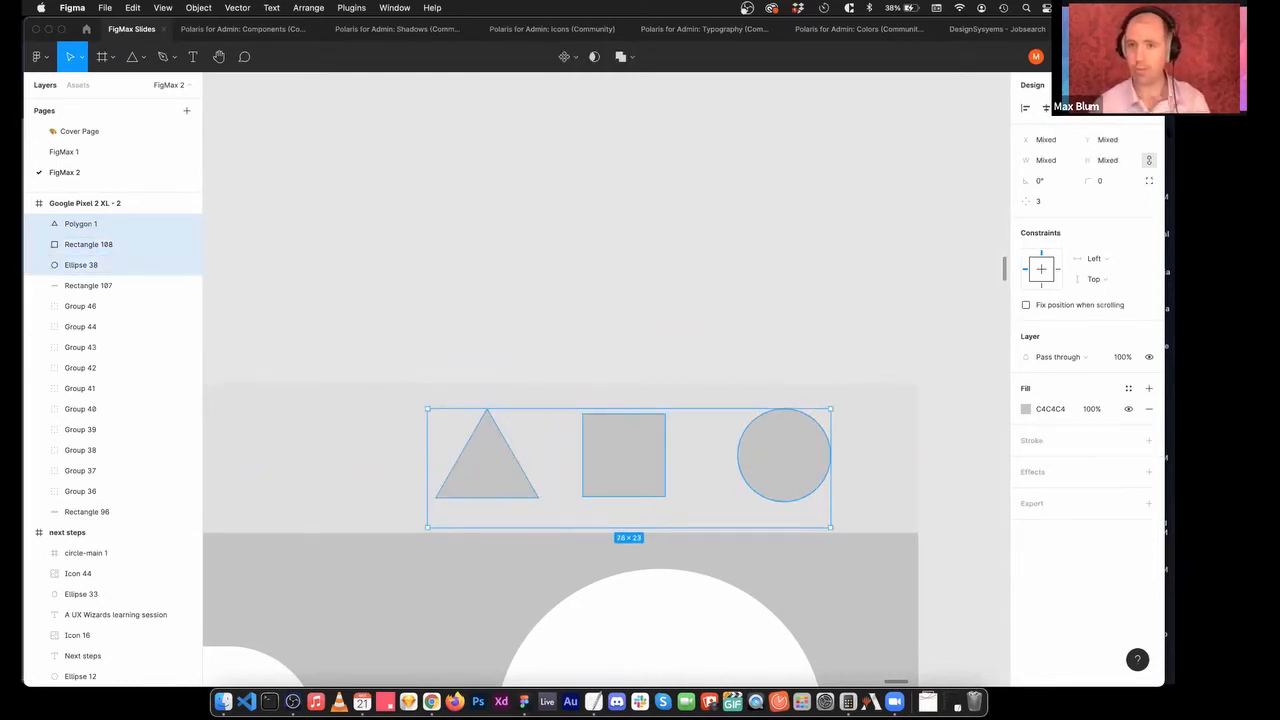
left_click(1153, 117)
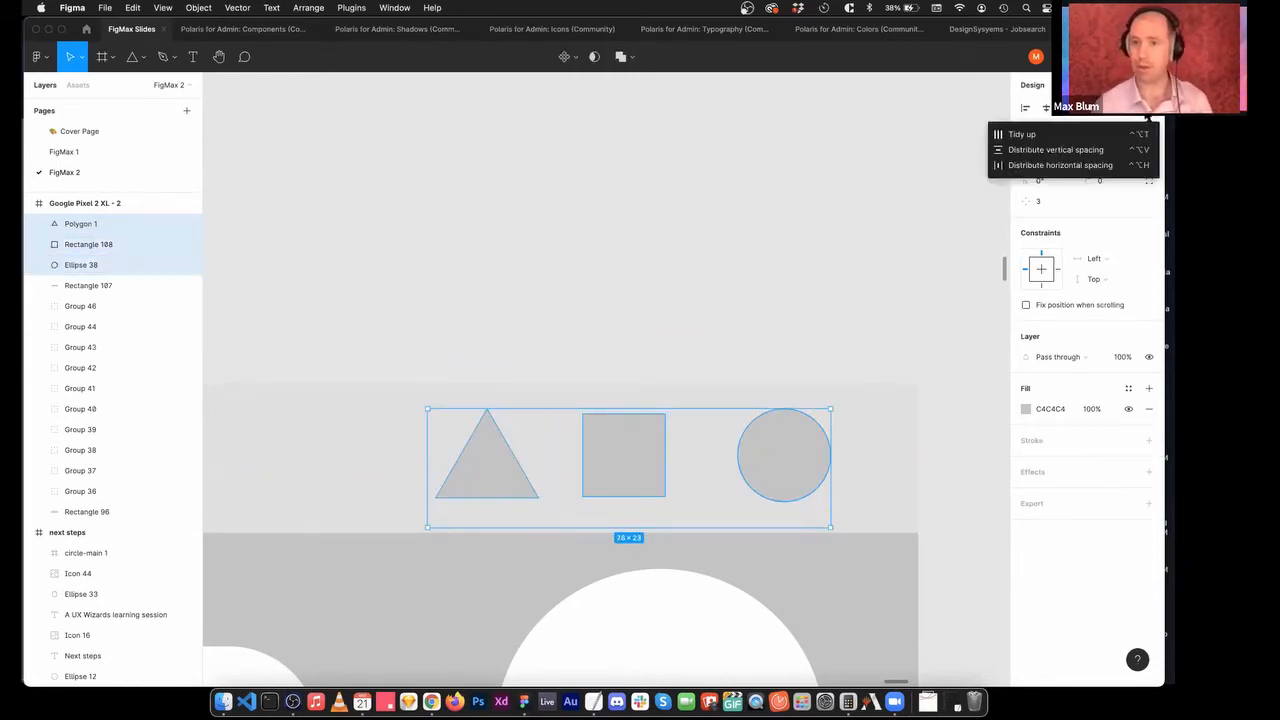
left_click(1085, 164)
left_click(589, 237)
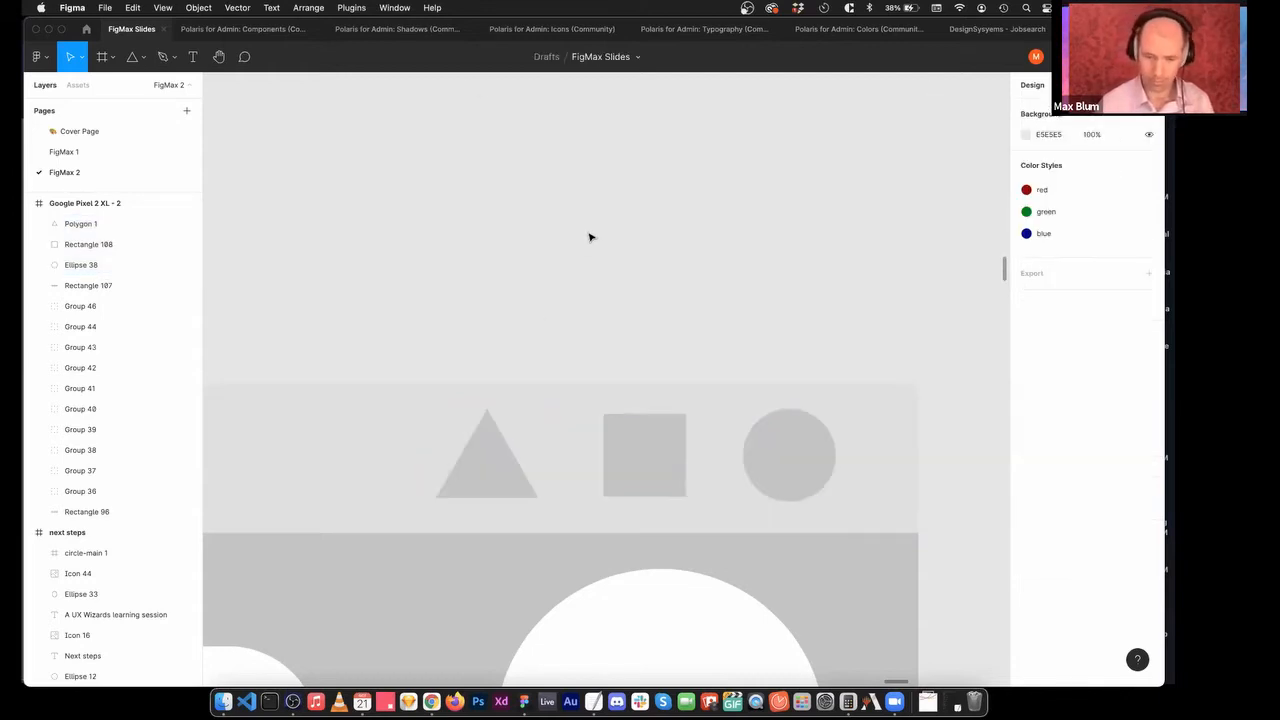
Move the Google Pixel 2 XL placeholder frame slightly closer to the neighbouring dark slide.
key("minus")
key("minus")
key("minus")
key("minus")
scroll(700, 356, "down", 1)
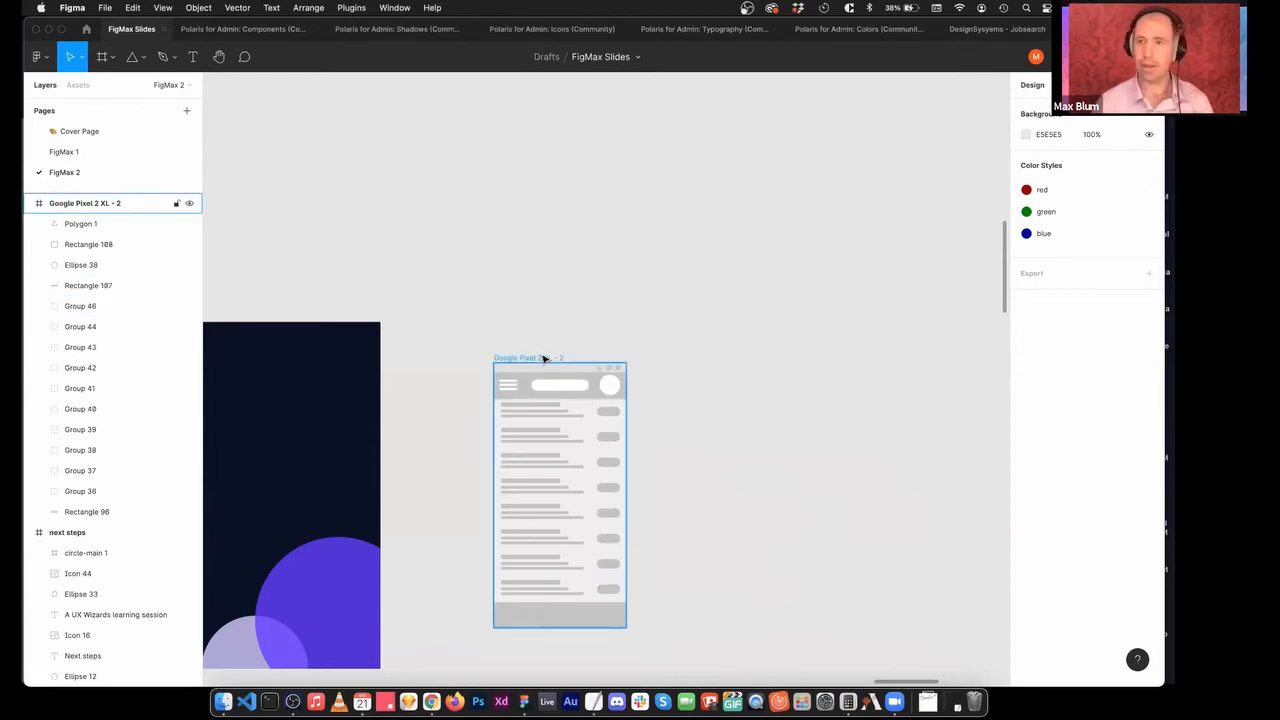
mouse_move(540, 356)
left_mouse_down()
mouse_move(515, 342)
mouse_move(492, 352)
mouse_move(518, 352)
left_mouse_up()
left_click(745, 370)
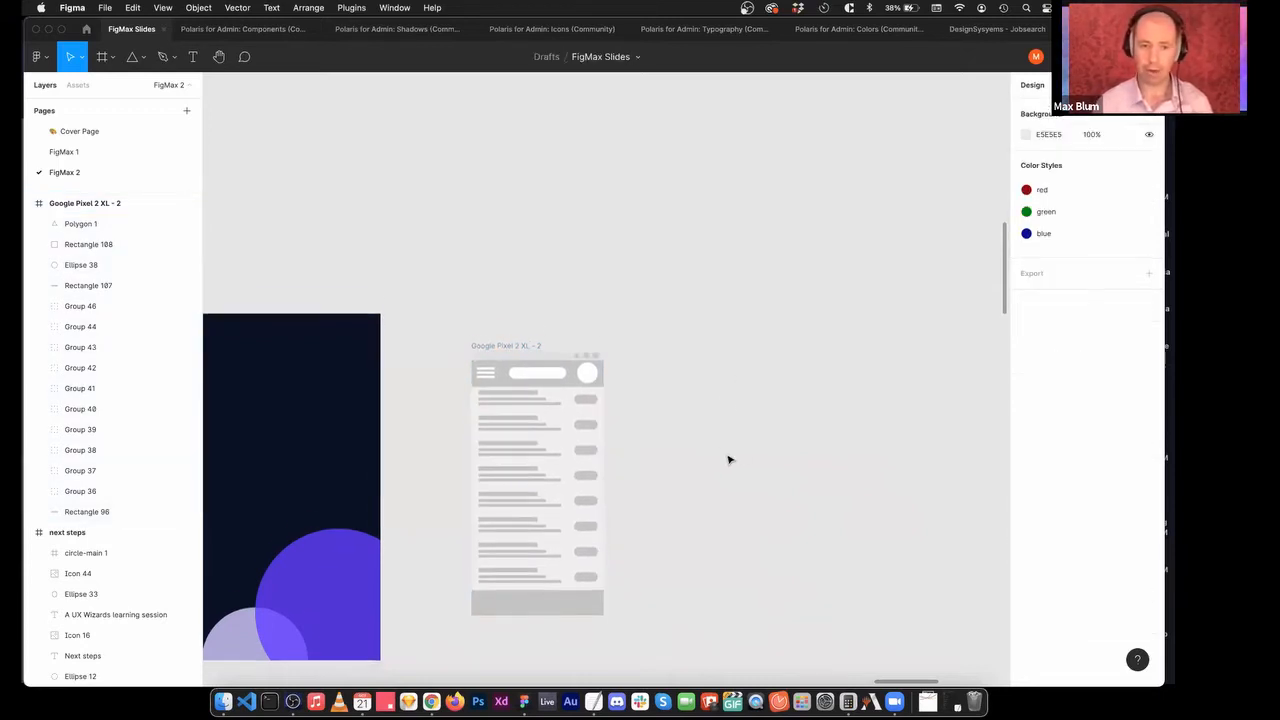
scroll(727, 457, "down", 2)
scroll(760, 390, "right", 1)
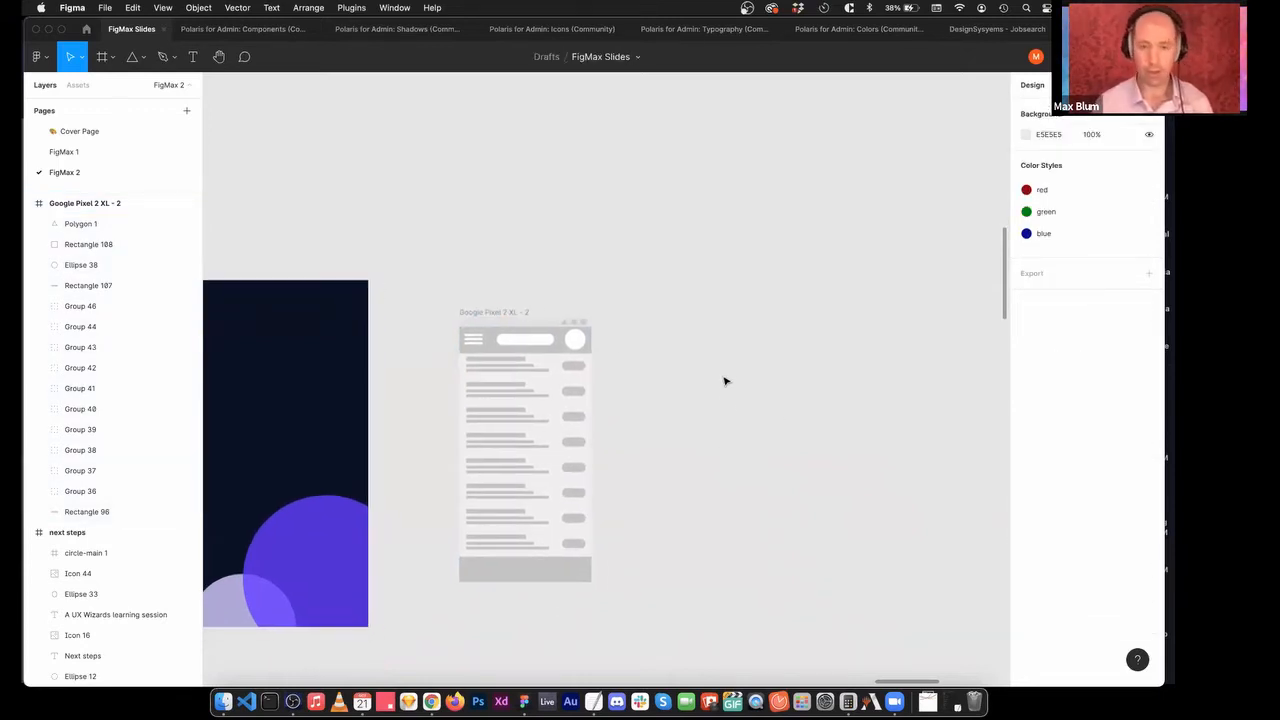
scroll(725, 410, "right", 3)
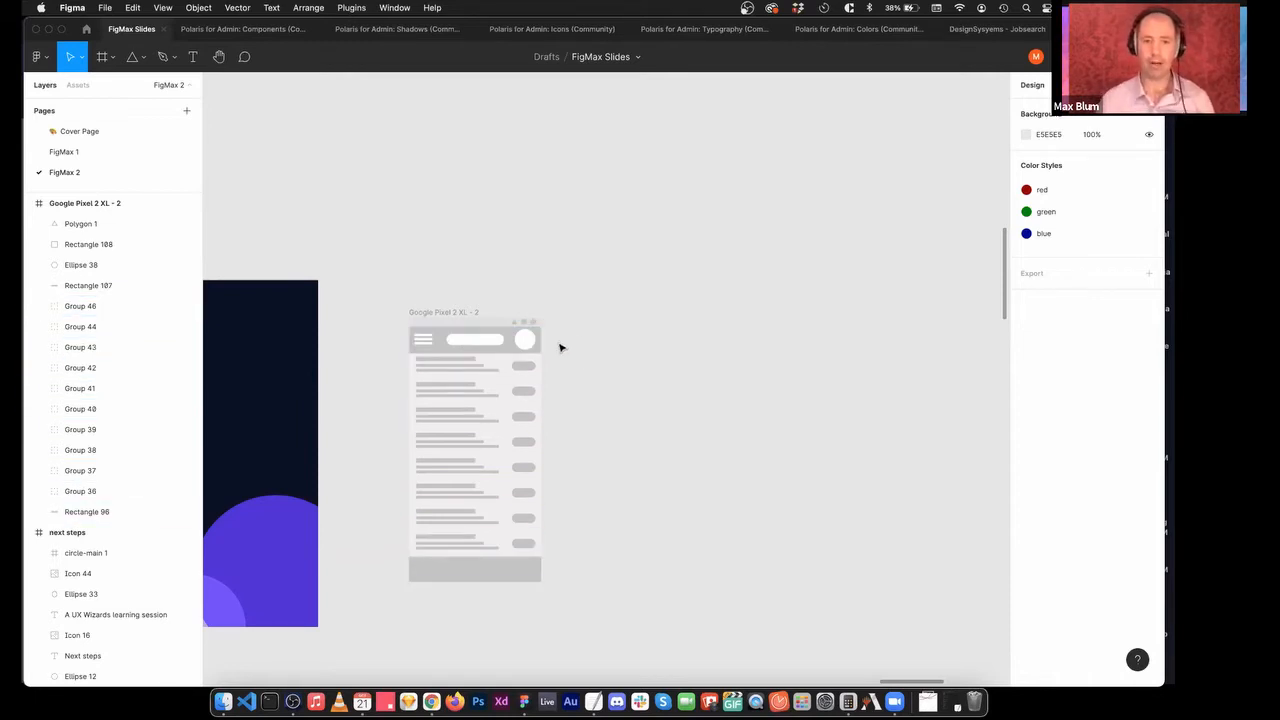
Swap the positions of the white circle and the menu icon inside the header group.
left_click(448, 345)
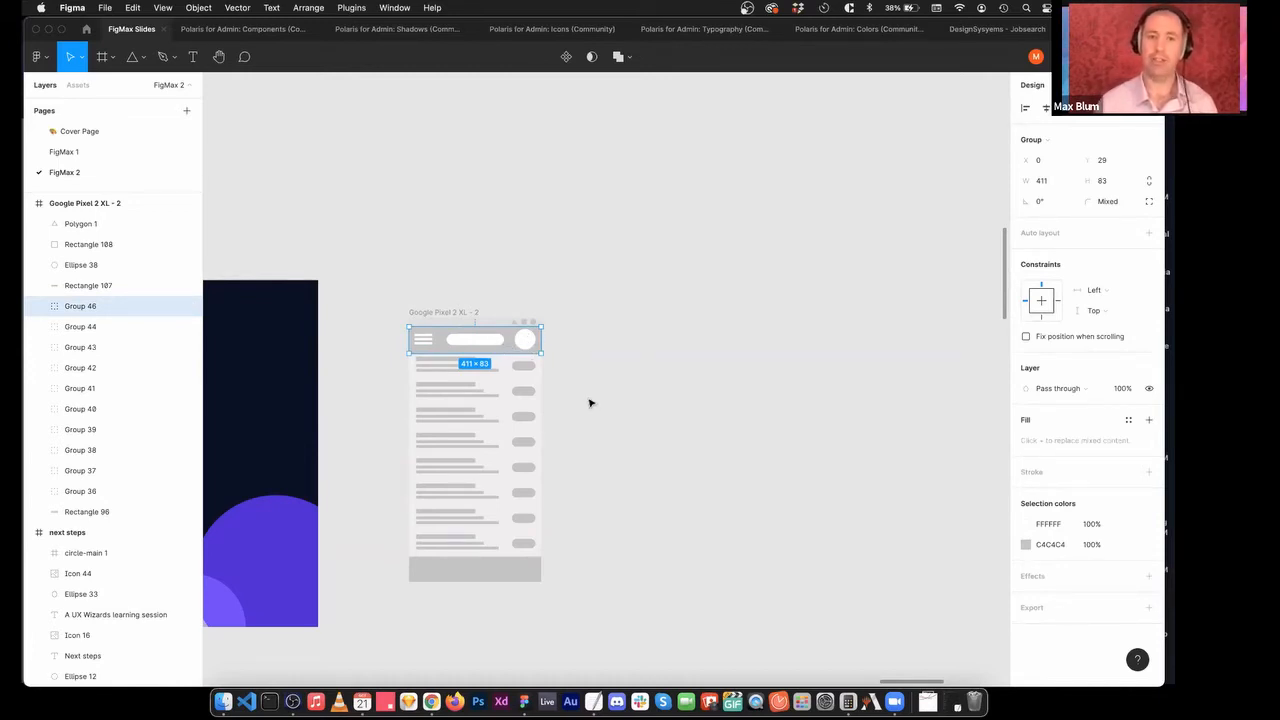
double_click(520, 338)
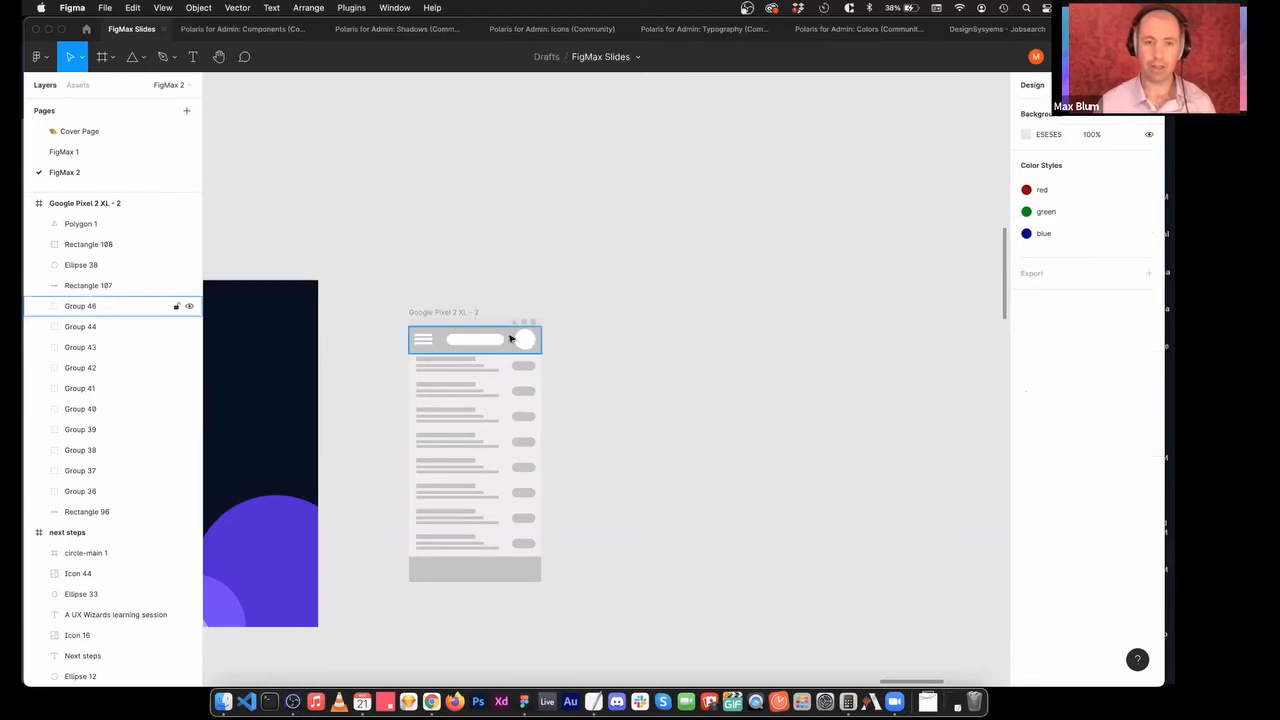
left_click(422, 341, "shift")
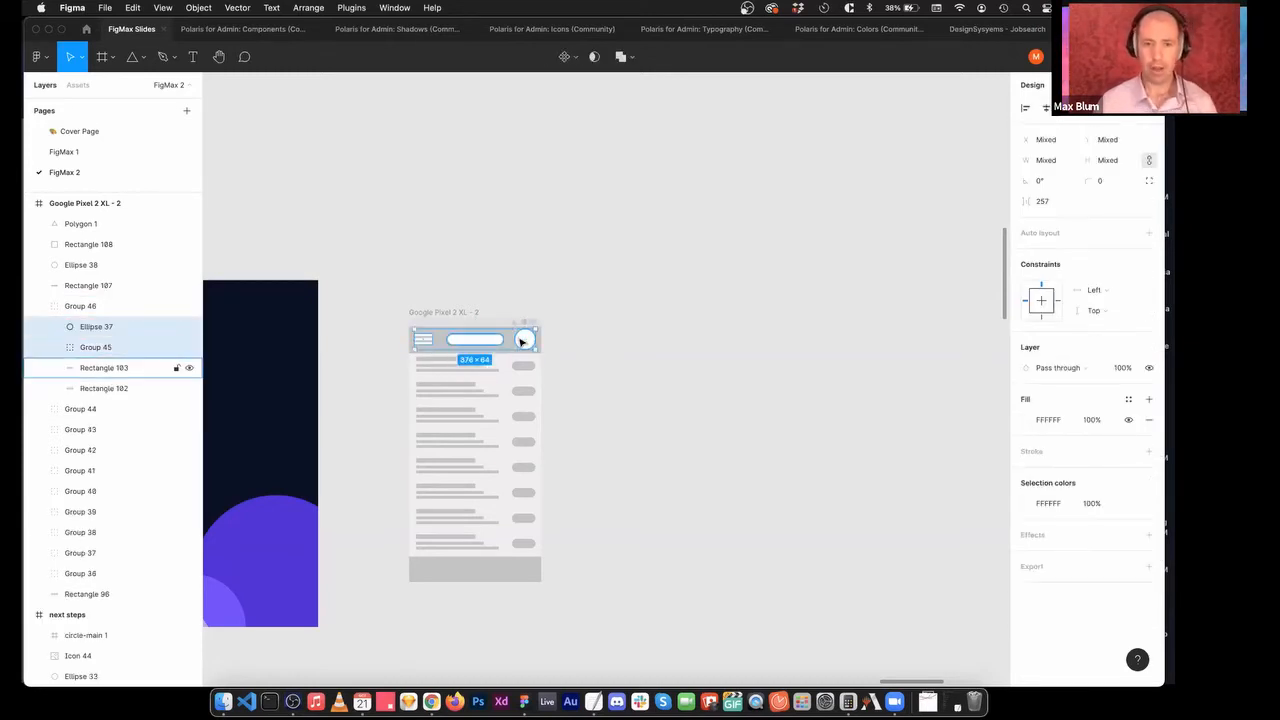
key("z")
left_click_drag(324, 303, 630, 404)
left_click_drag(733, 347, 449, 343)
left_click(880, 454)
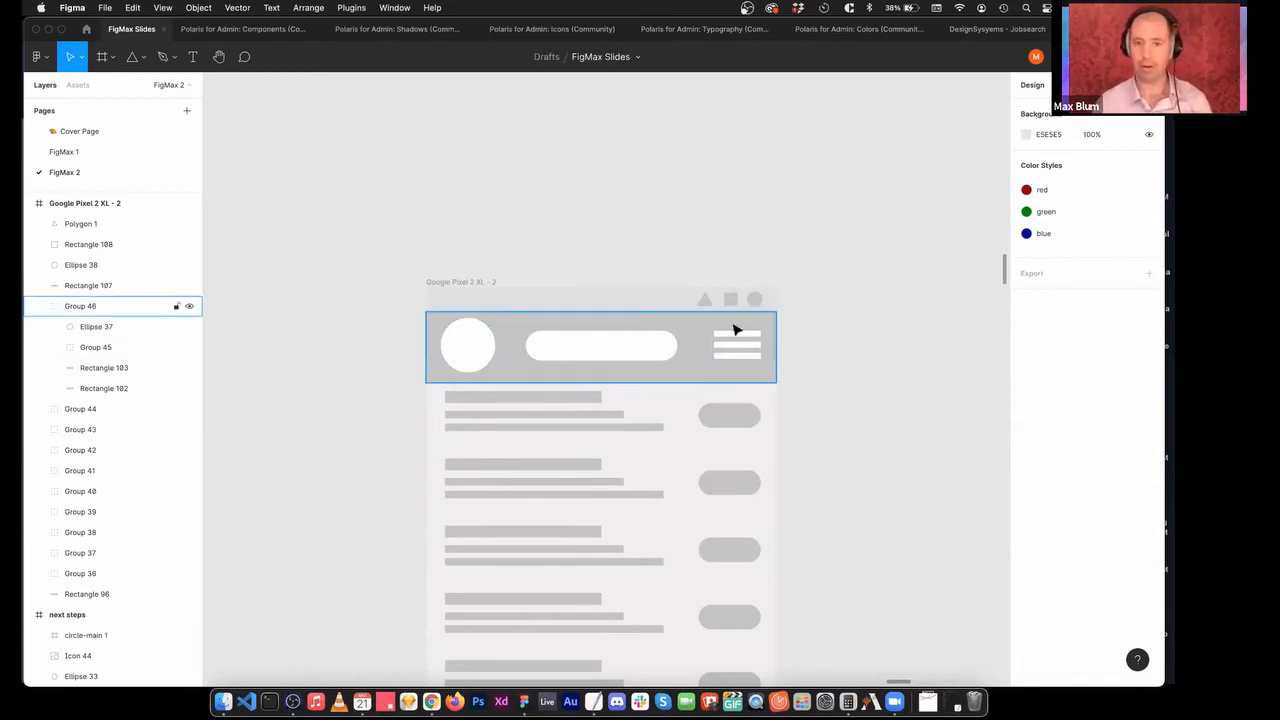
Undo the swap of the header's circle and menu icon.
key("super+z")
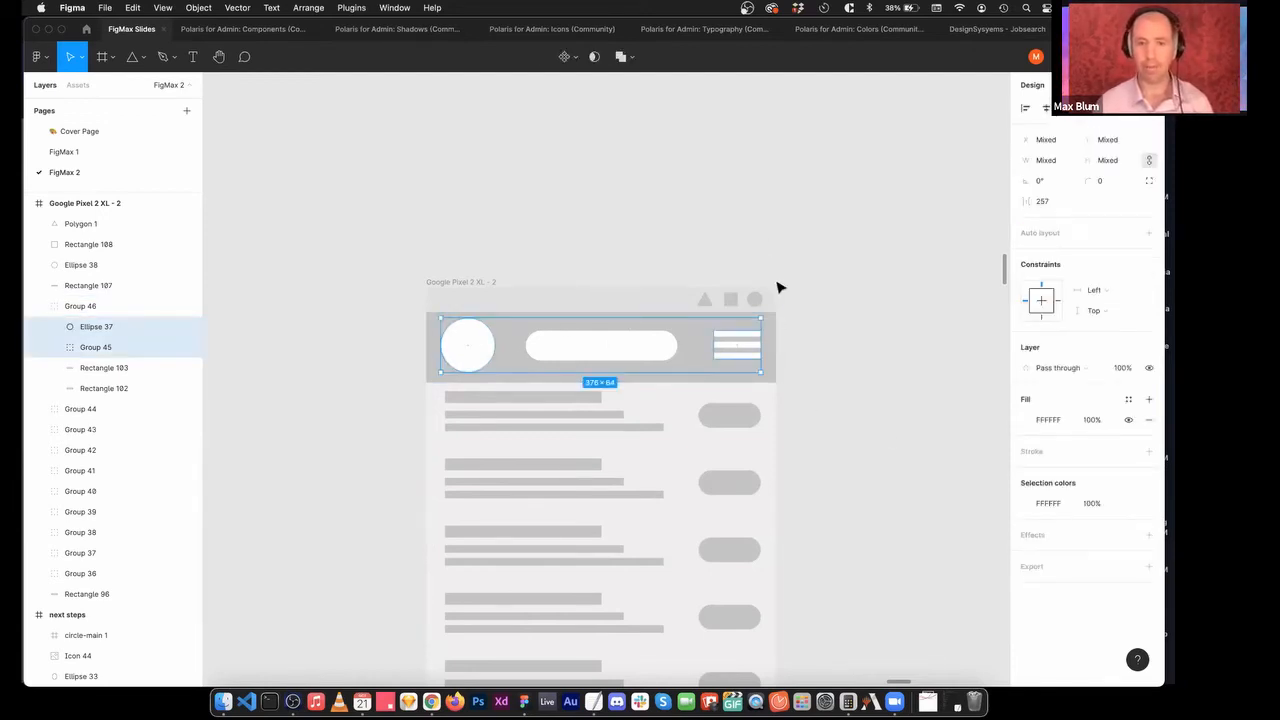
key("super+z")
key("super+z")
Review the complete grey placeholder layout, from the status bar and header down to the bottom bar.
key("minus")
key("minus")
key("minus")
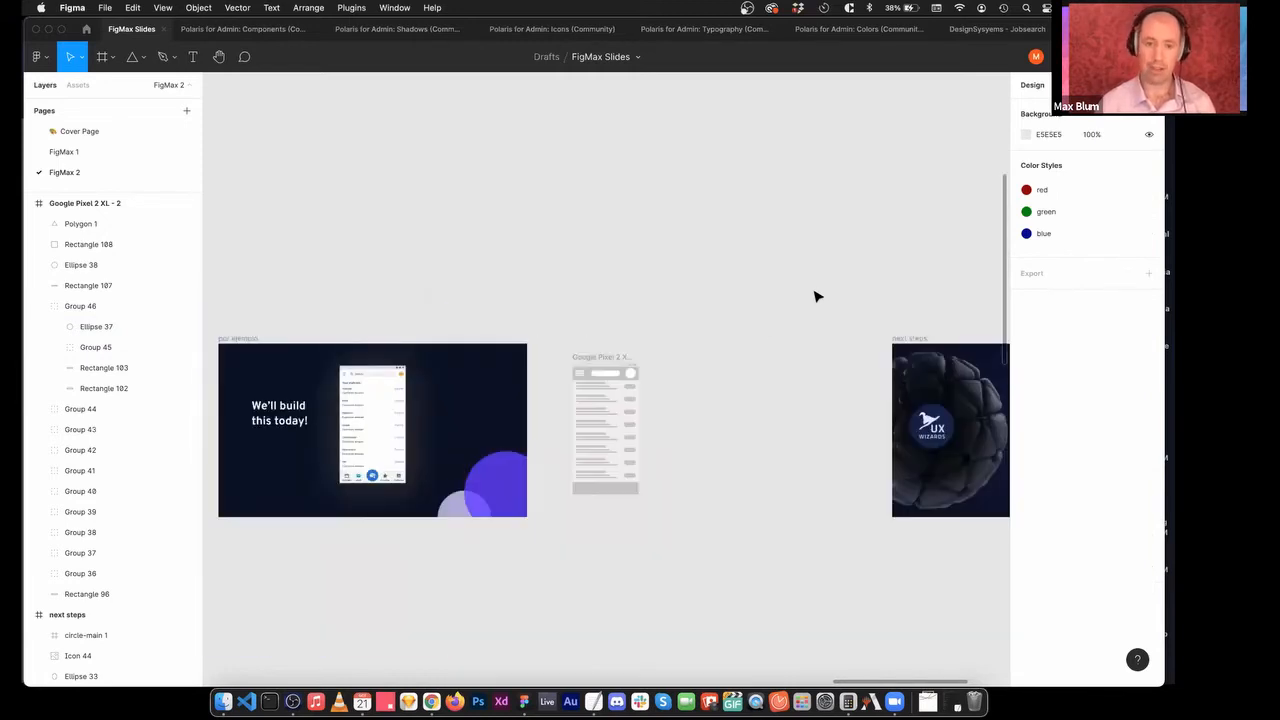
scroll(680, 413, "down", 1)
key("z")
left_click_drag(559, 329, 686, 514)
scroll(530, 262, "up", 1)
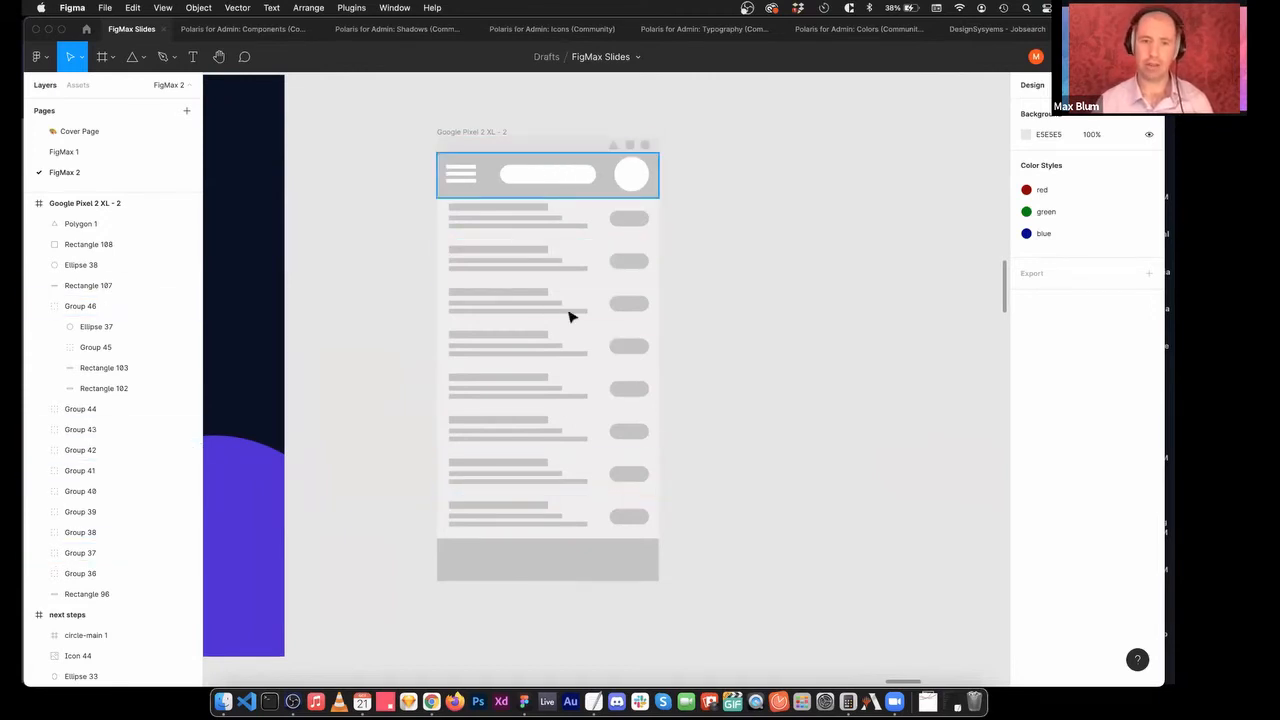
scroll(728, 341, "up", 1)
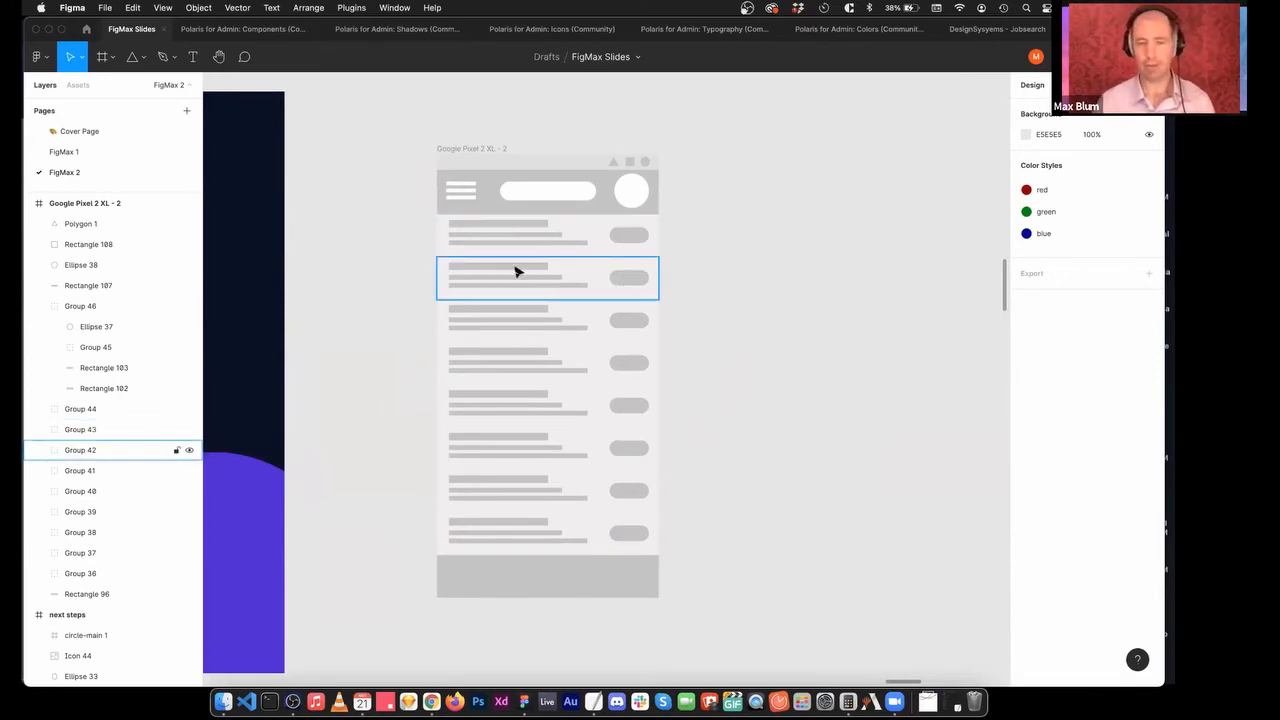
scroll(705, 241, "up", 1)
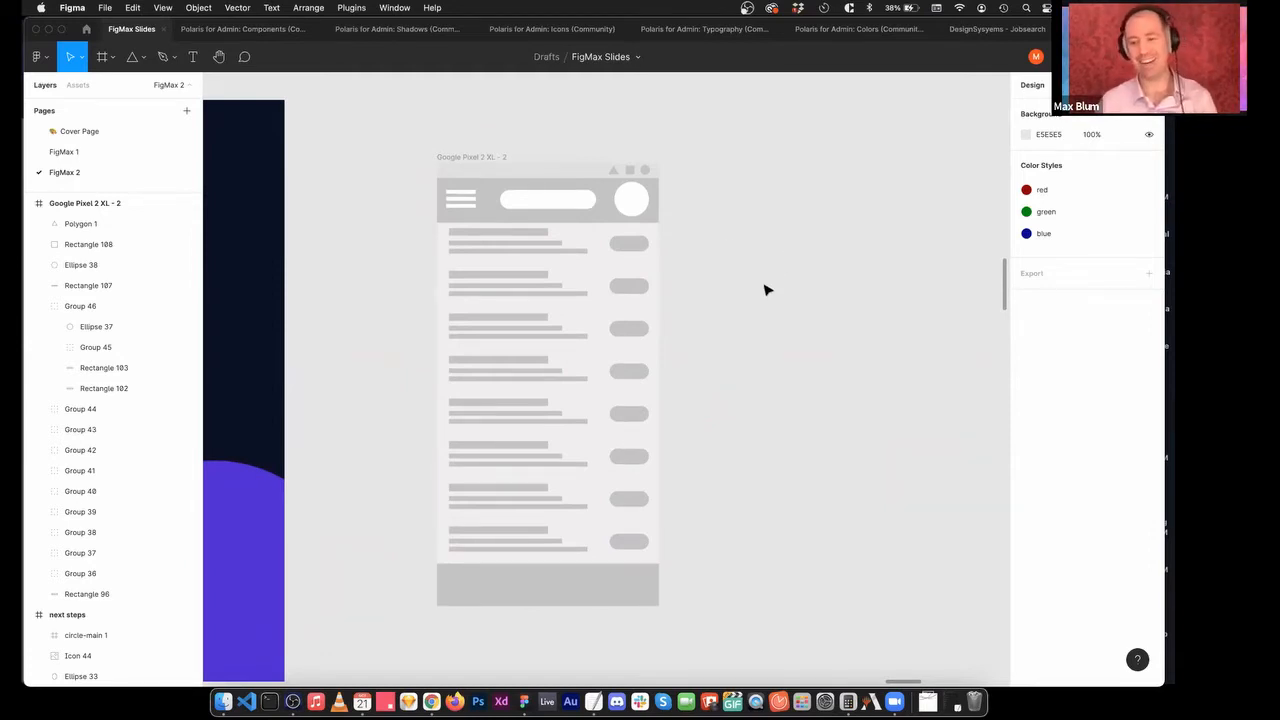
scroll(805, 325, "right", 4)
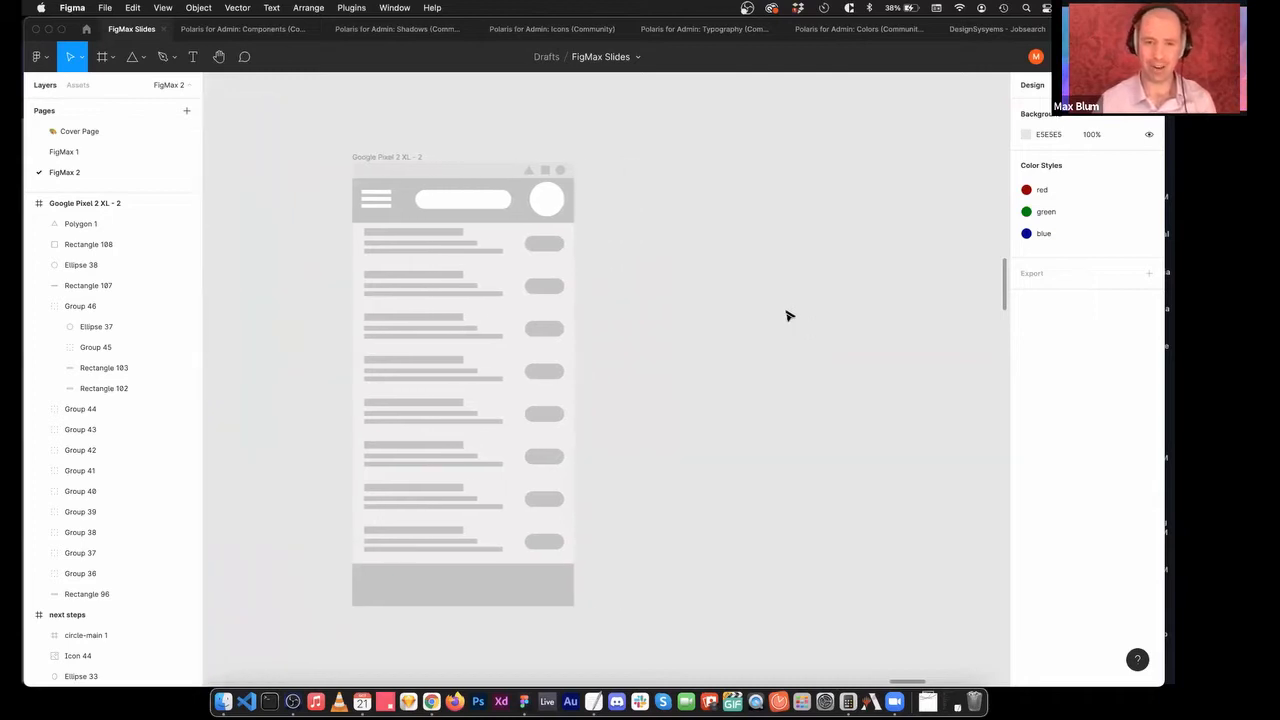
key("f")
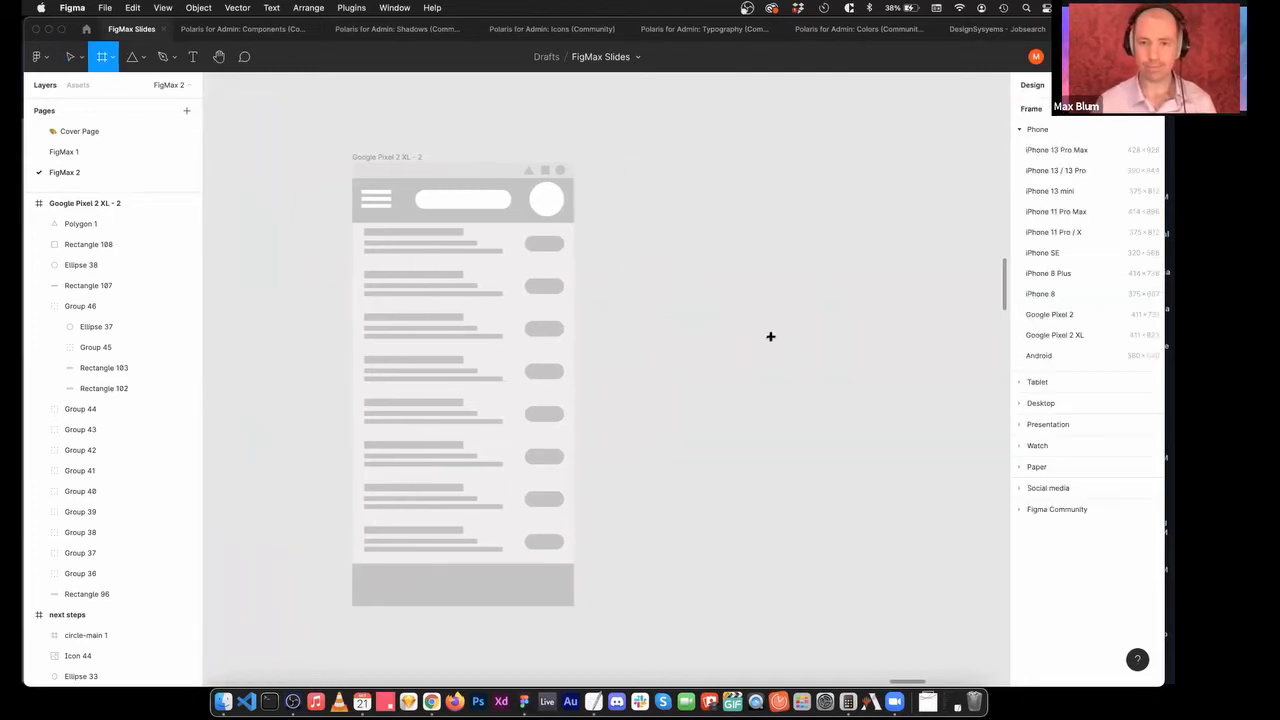
left_click(720, 342)
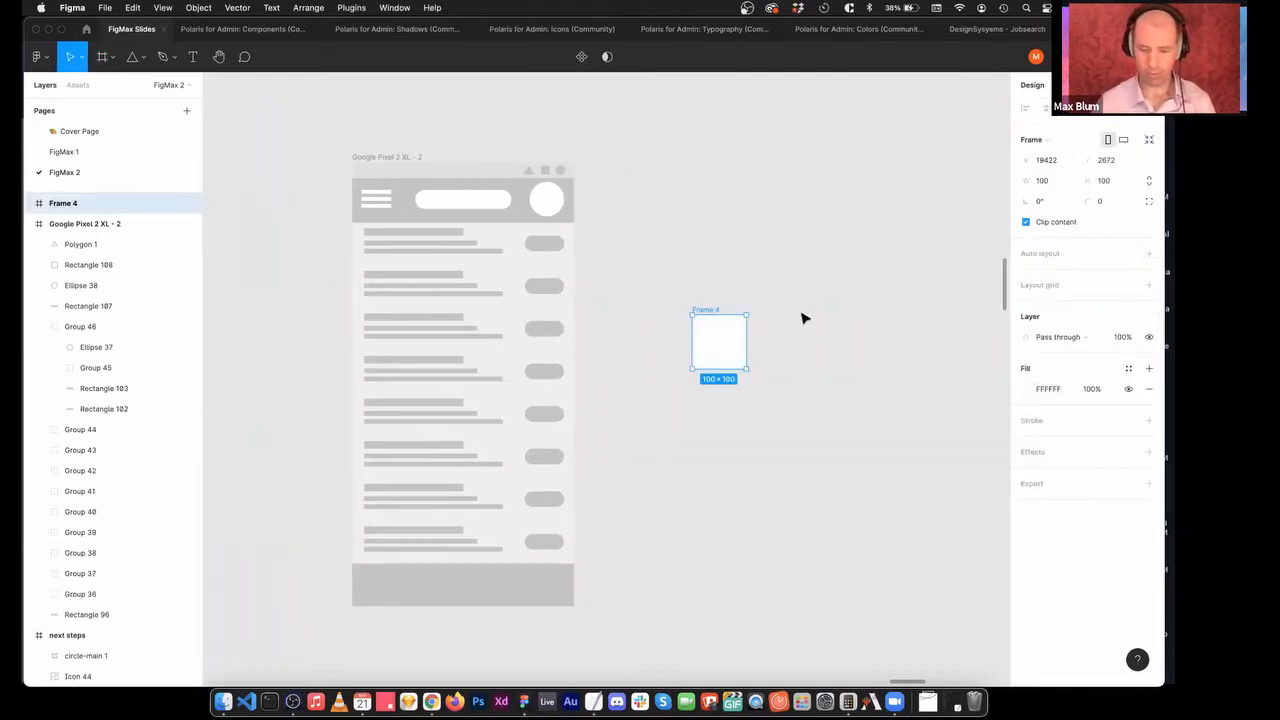
key("Delete")
Add a new Google Pixel 2 XL preset frame beside the grey placeholder screen.
key("f")
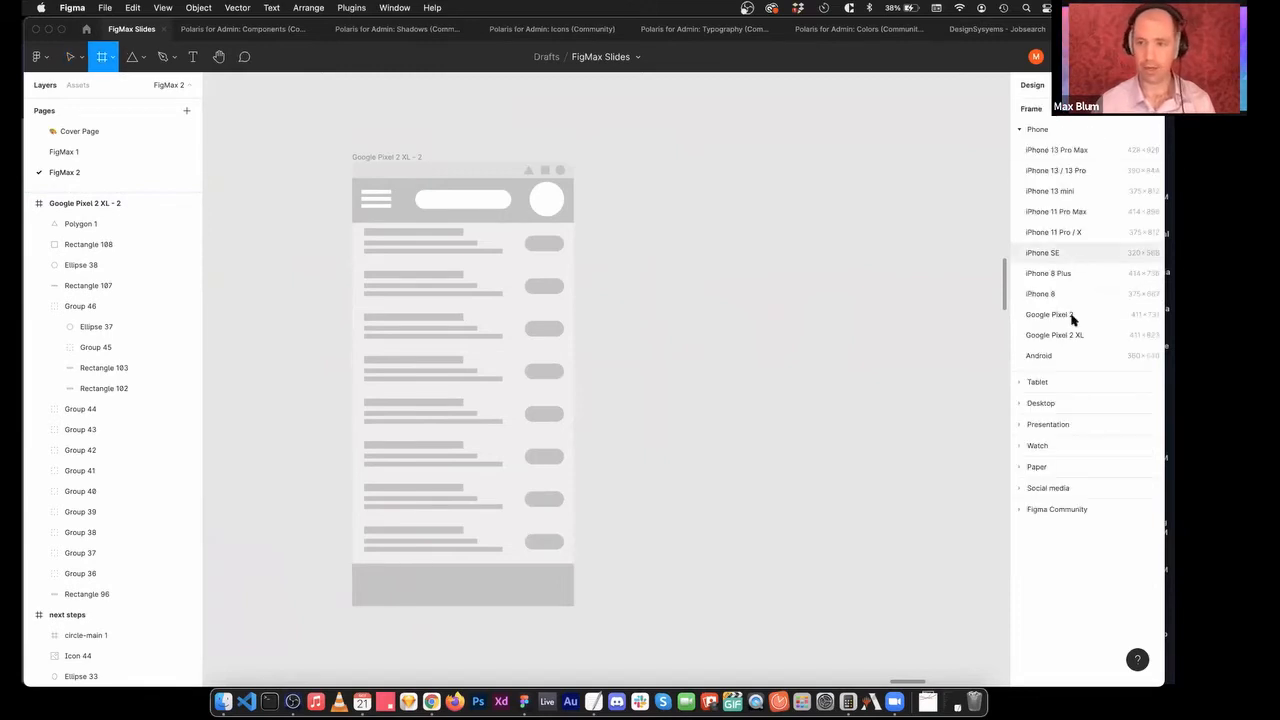
left_click(1077, 334)
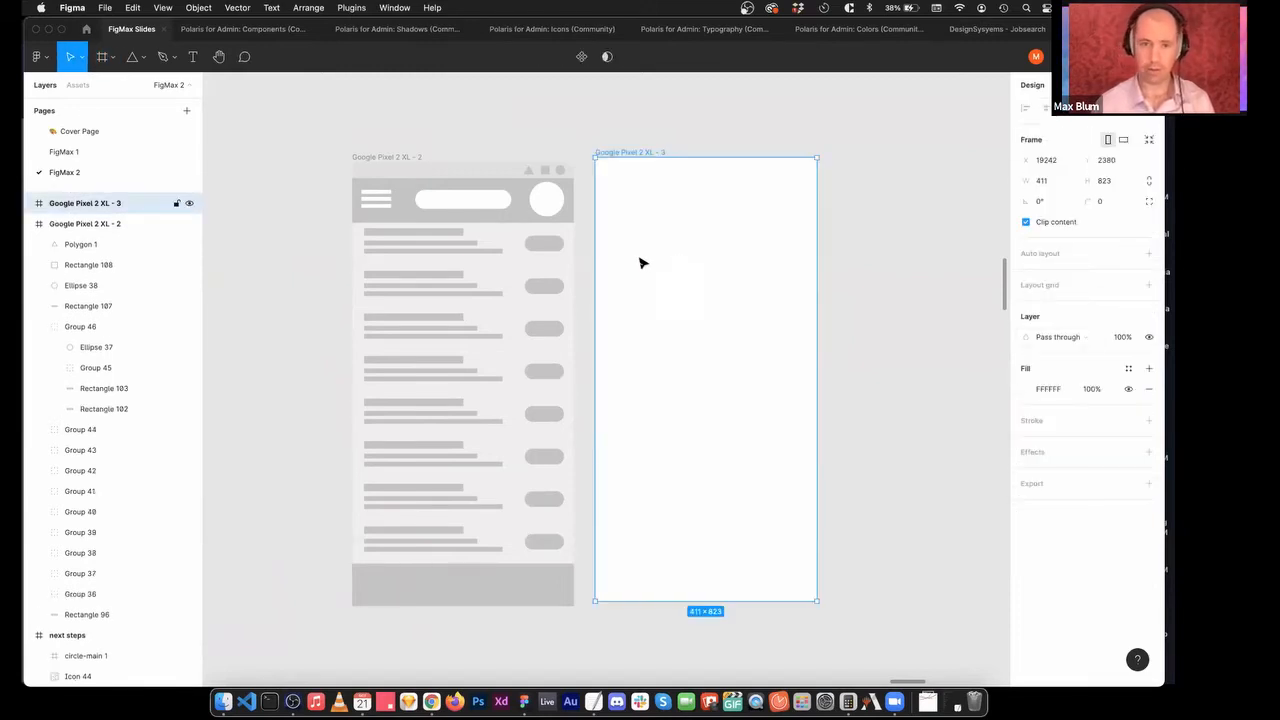
left_click(626, 140)
Rename the grey placeholder frame as Wireframe.
left_click(374, 157)
key("super+r")
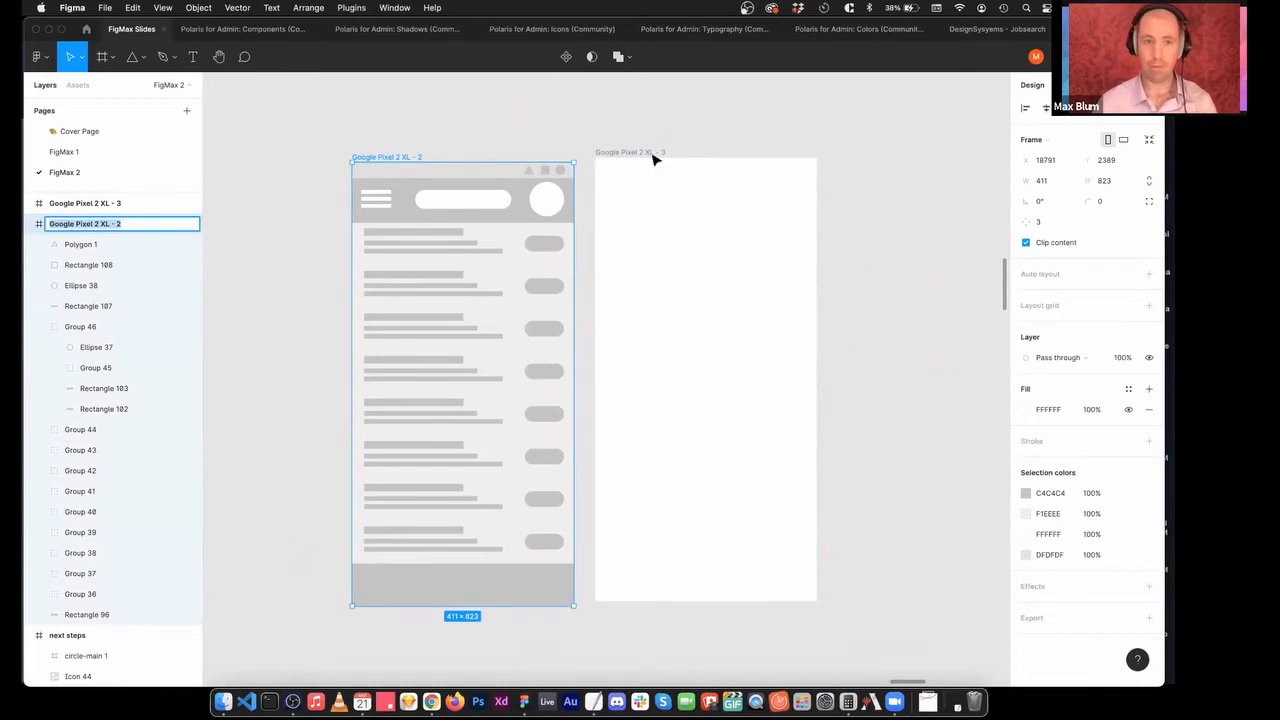
type("Wireframe")
key("Return")
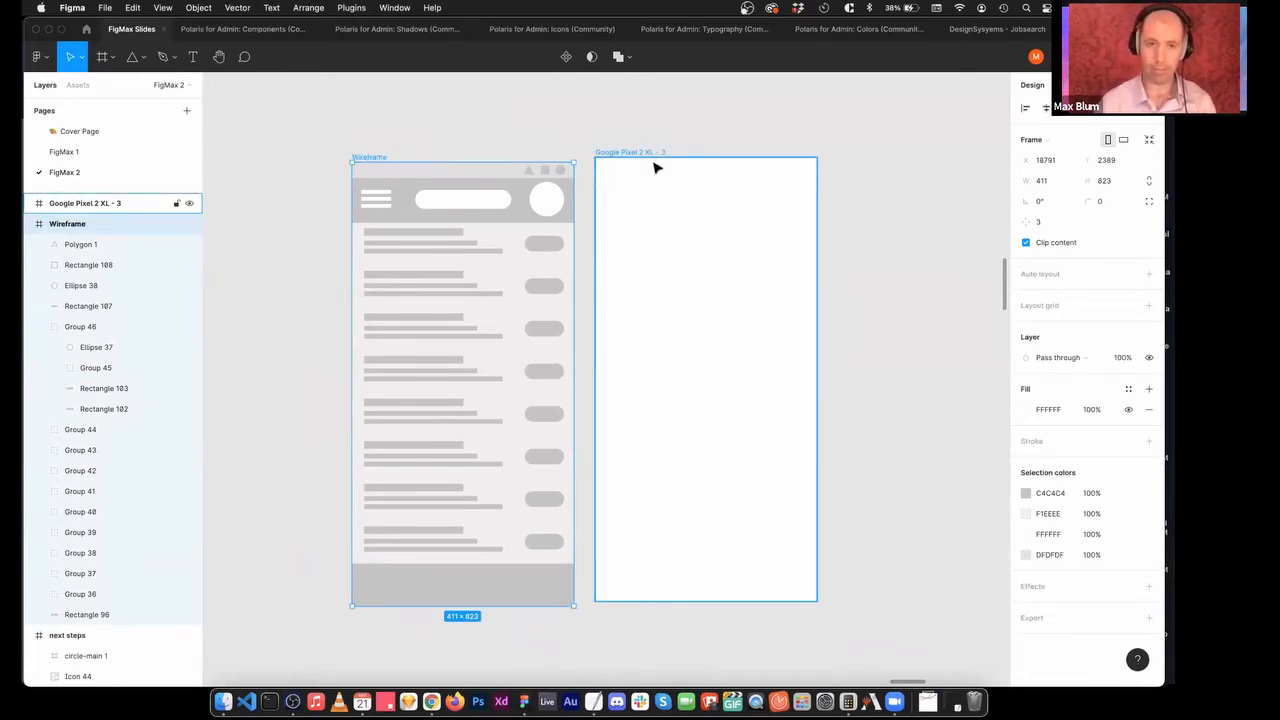
Rename the new empty frame as figmax build and line up its top edge with the Wireframe frame.
left_click(630, 152)
key("super+r")
type("figmax build")
key("Return")
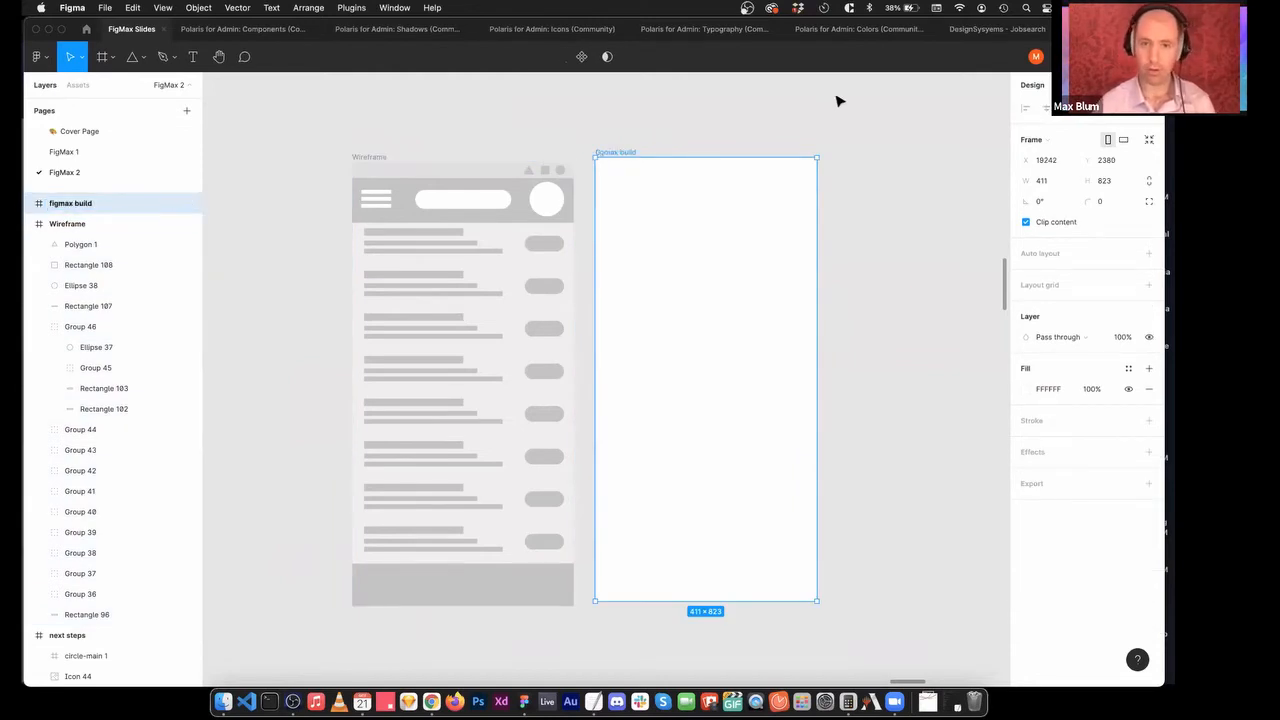
left_click(881, 150)
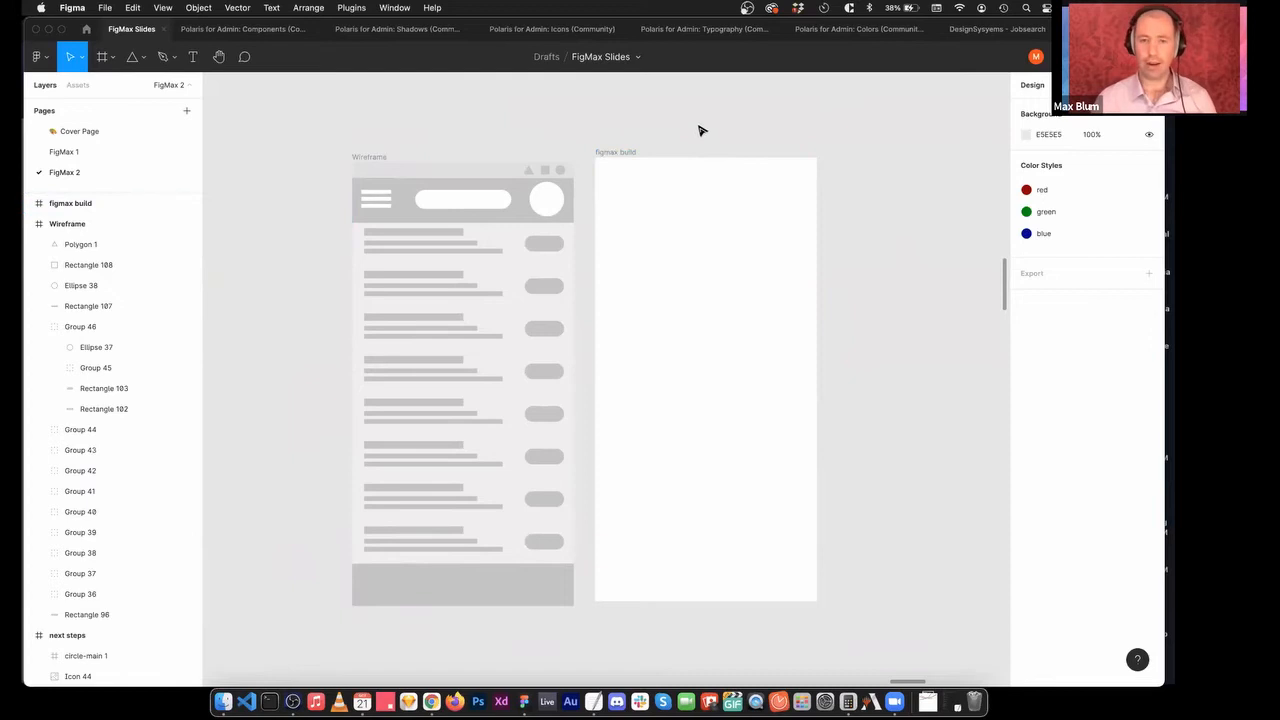
scroll(670, 130, "right", 1)
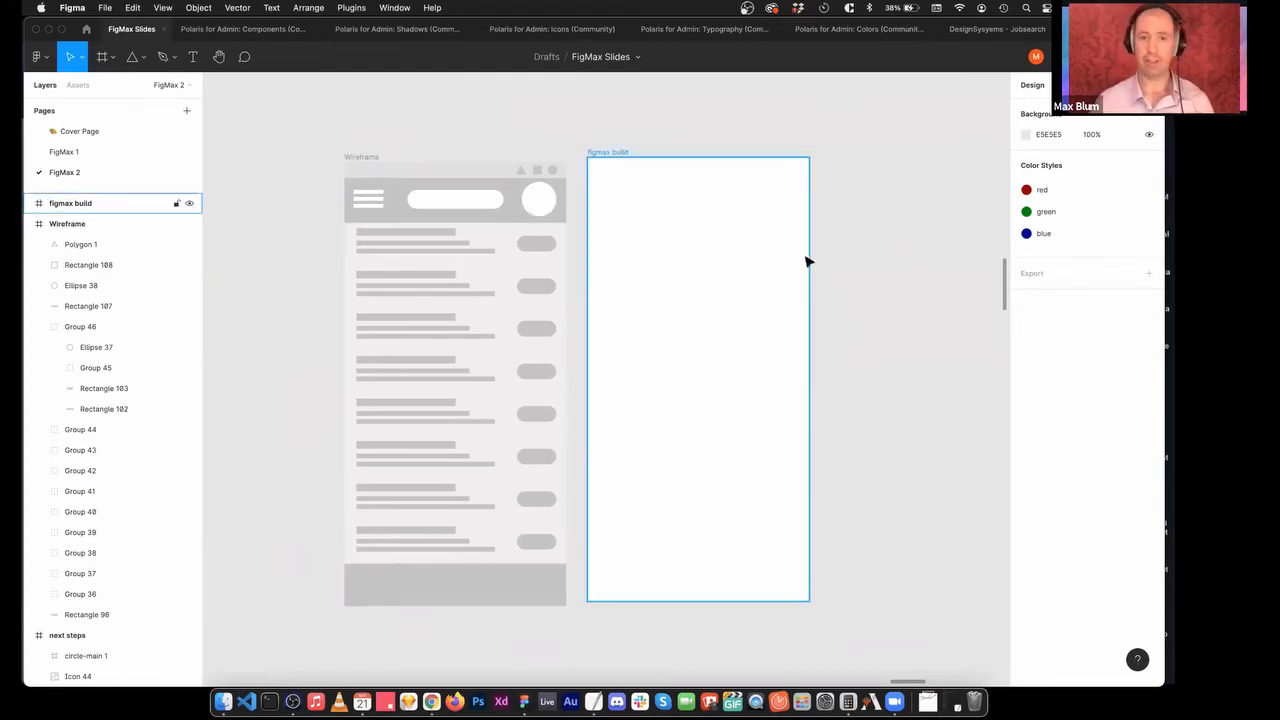
left_click(623, 155)
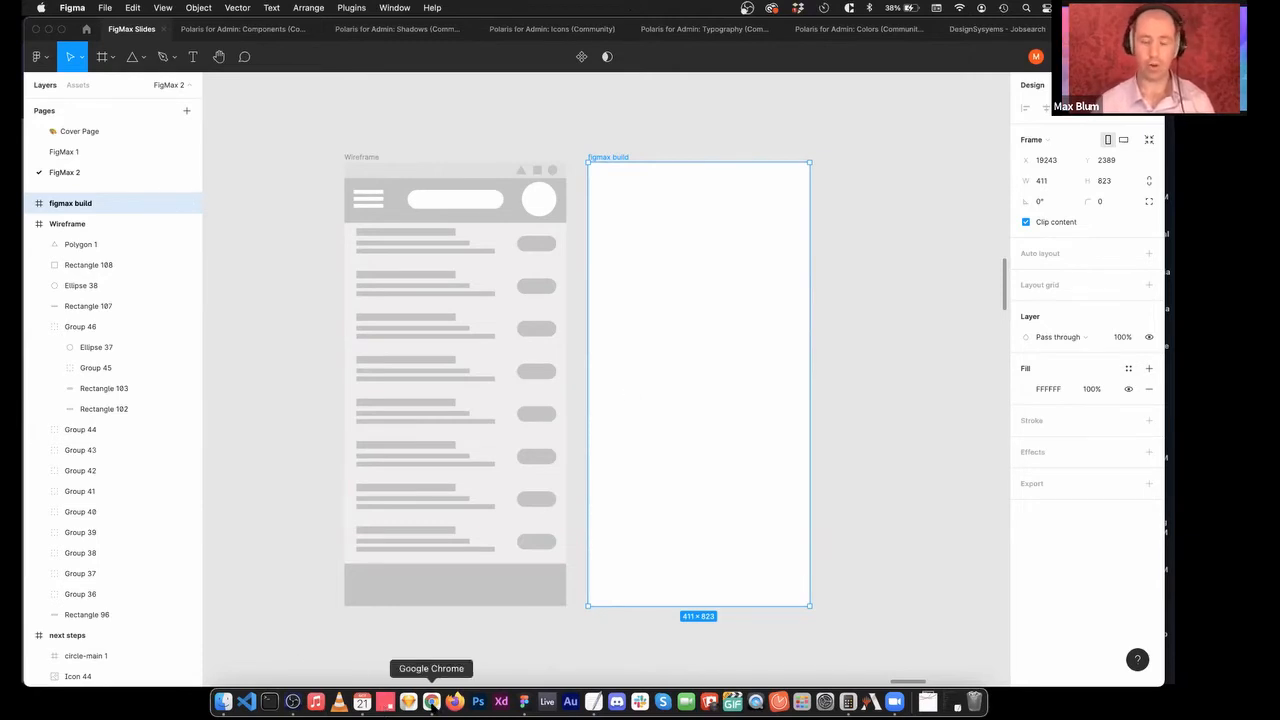
Switch to Chrome and open polaris.shopify.com.
left_click(431, 701)
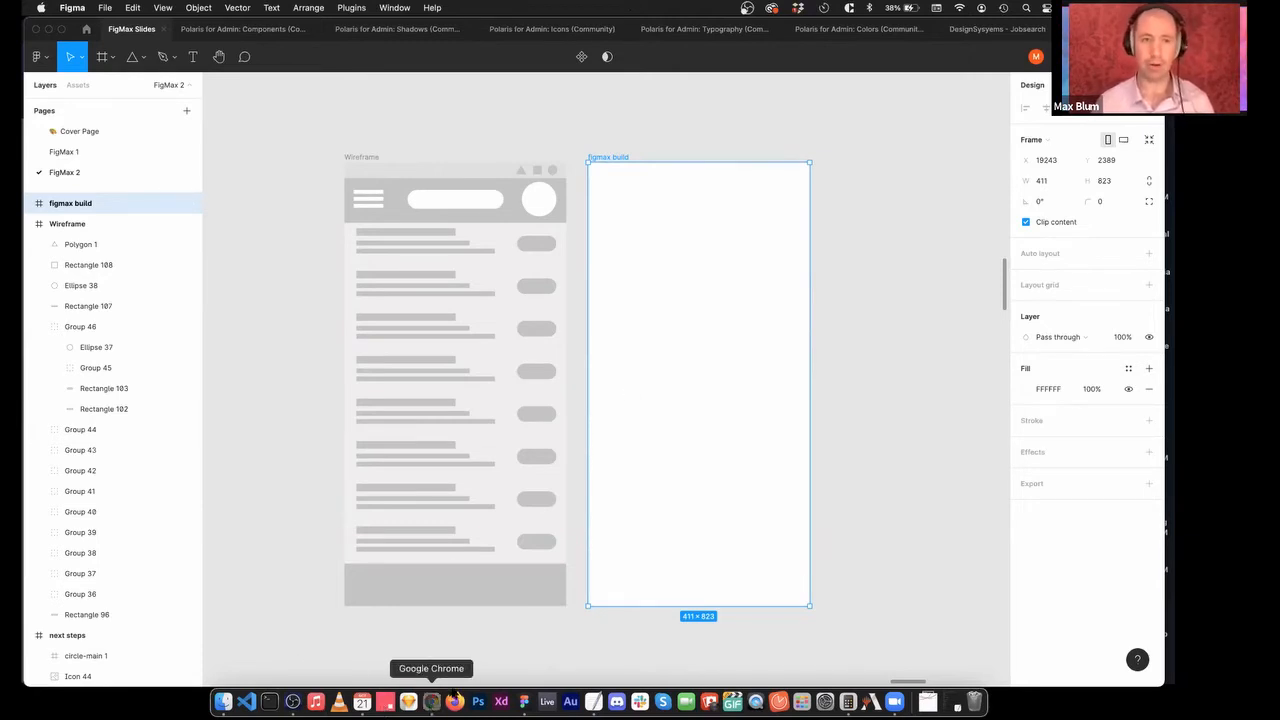
left_click(238, 56)
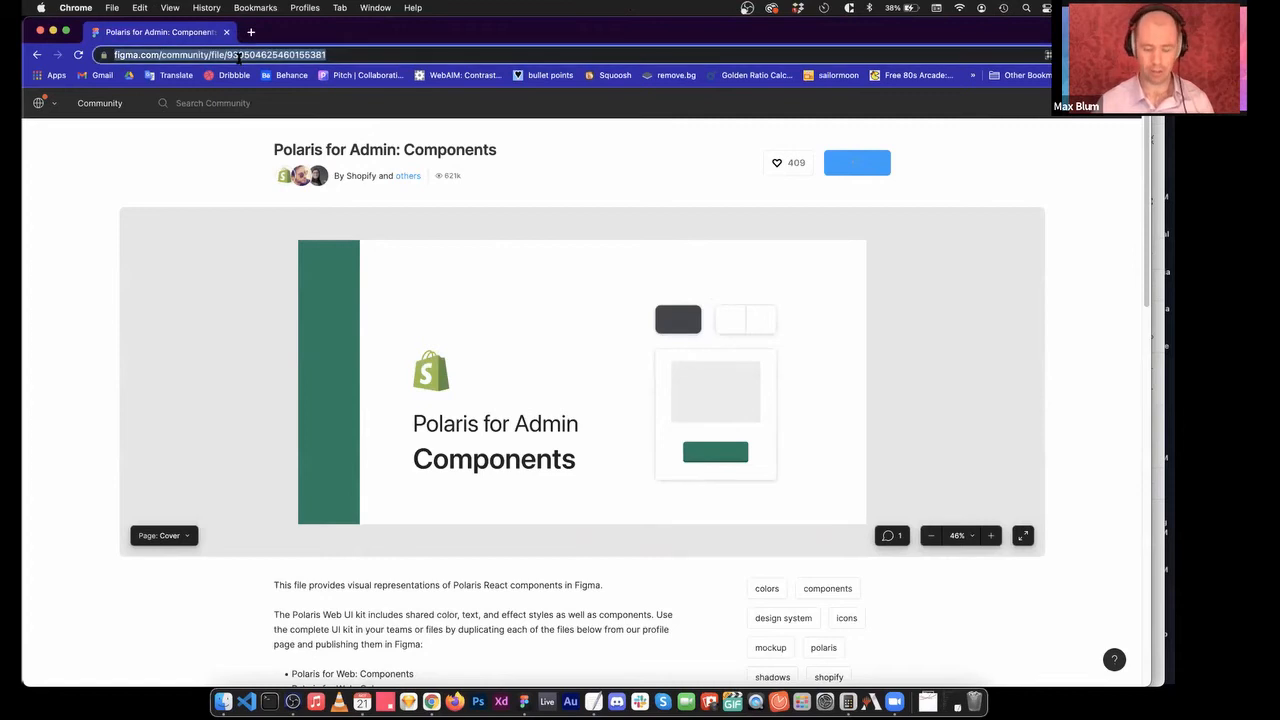
type("polaris.sho")
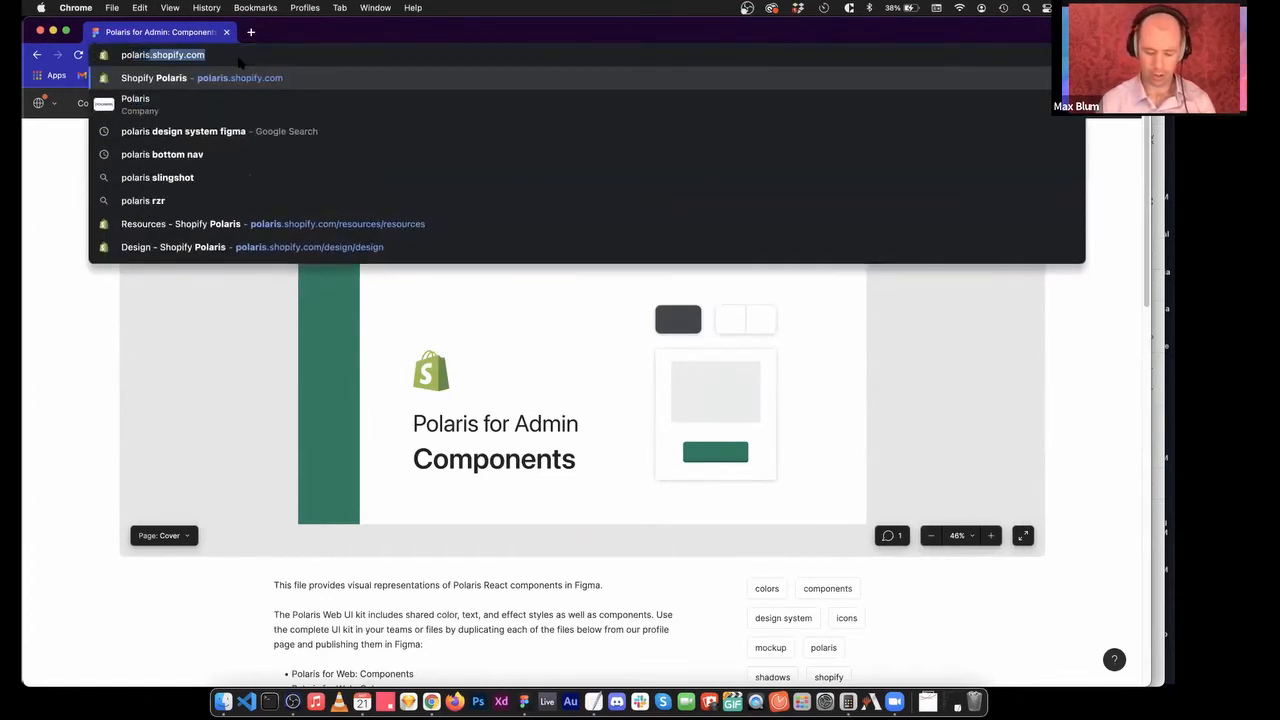
type("pify.com")
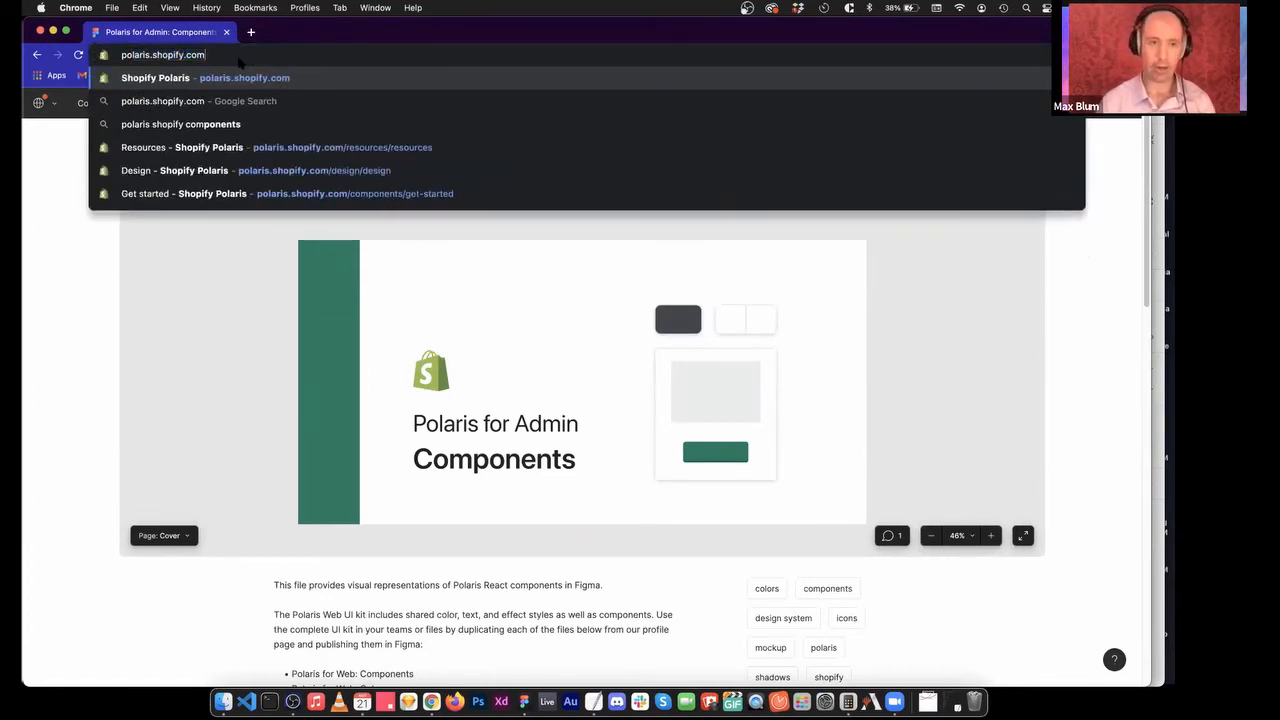
key("Return")
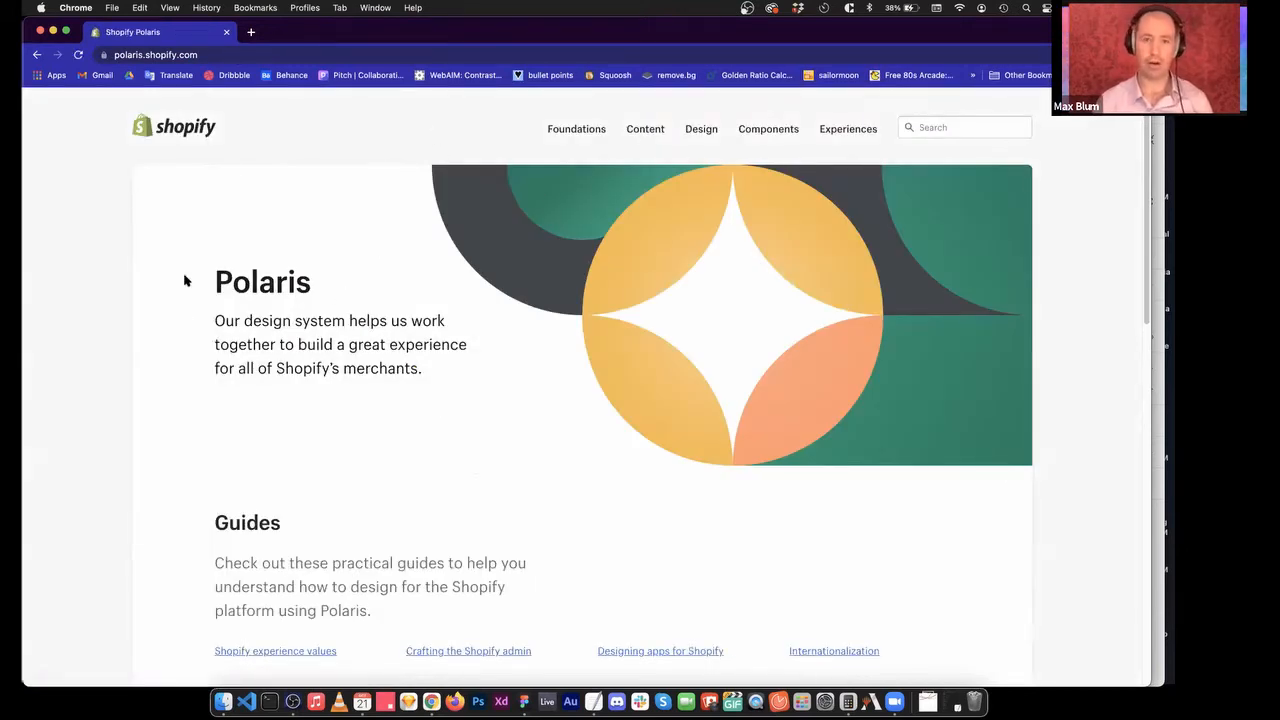
Search Google for "shopify design system" and open the Shopify Polaris site from the results.
left_click(436, 55)
type("shopi")
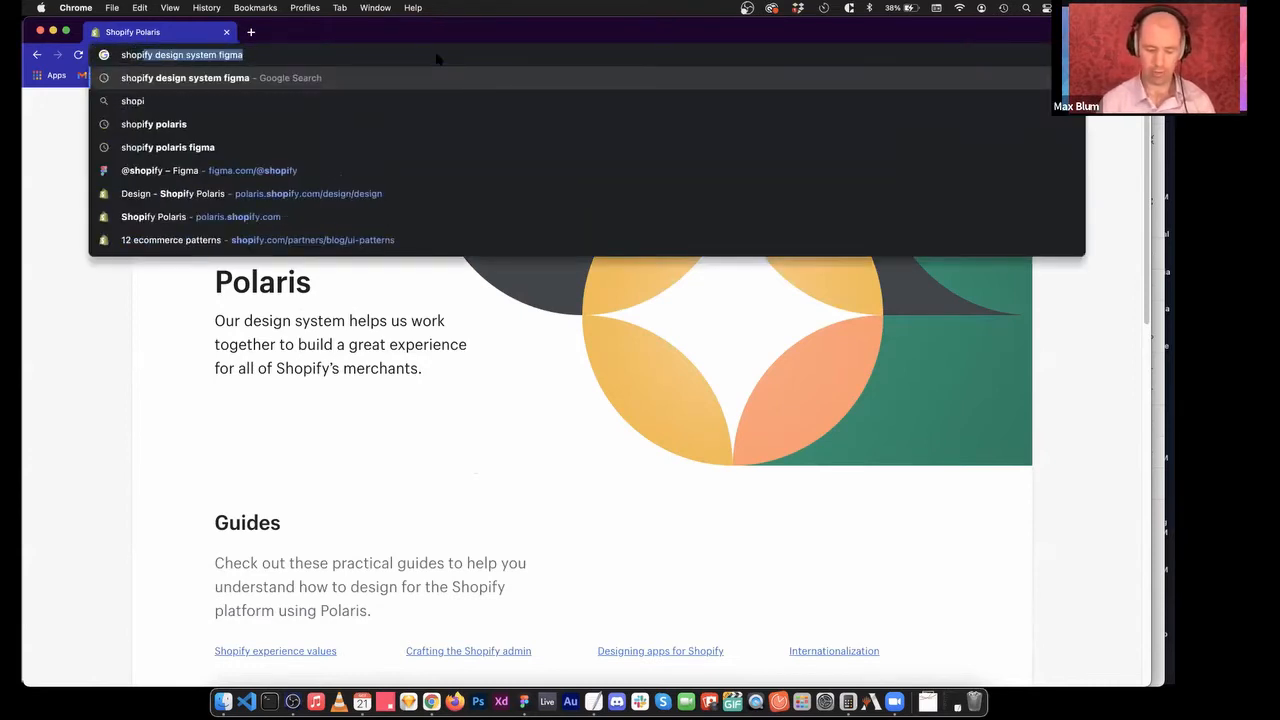
type("fy design system")
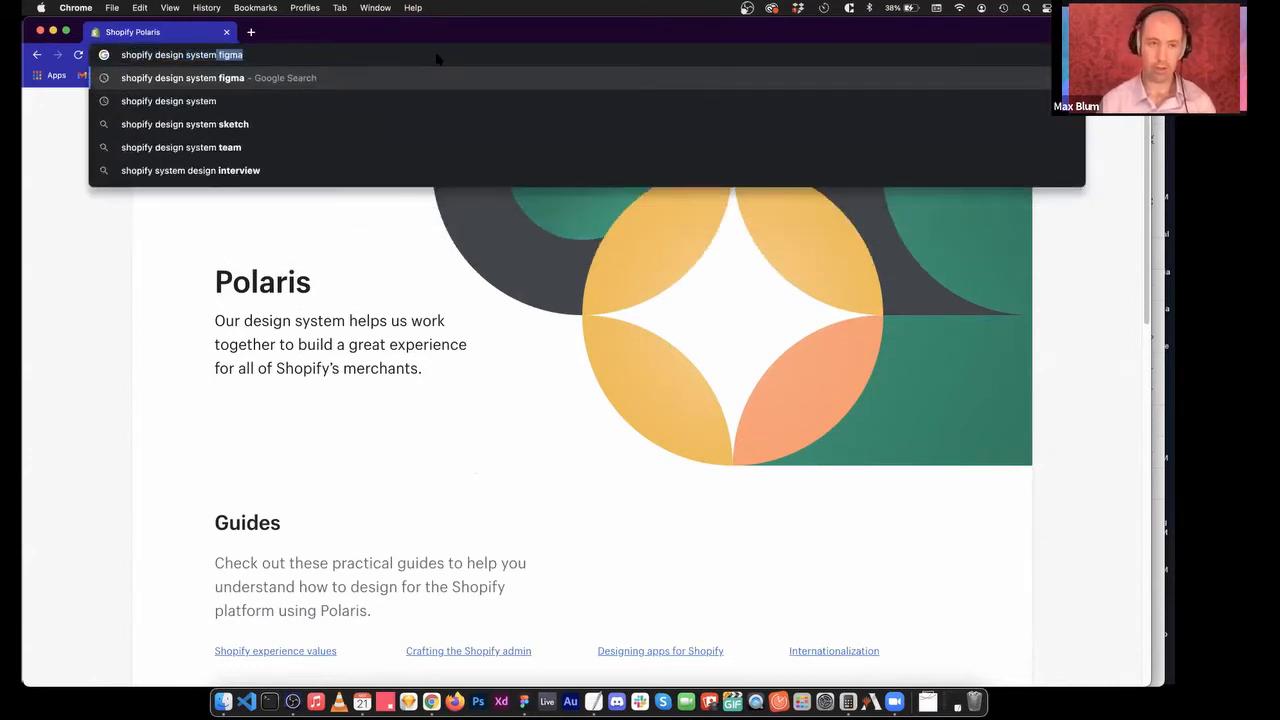
key("Delete")
key("Return")
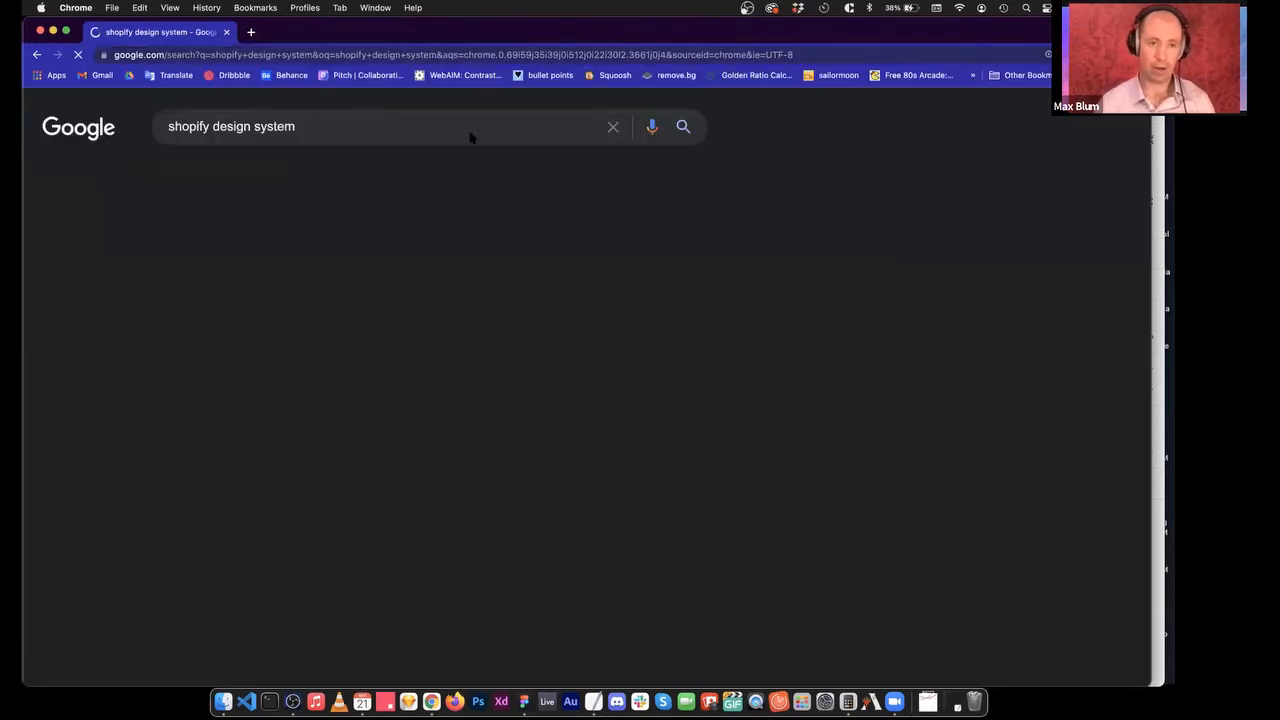
left_click(190, 366)
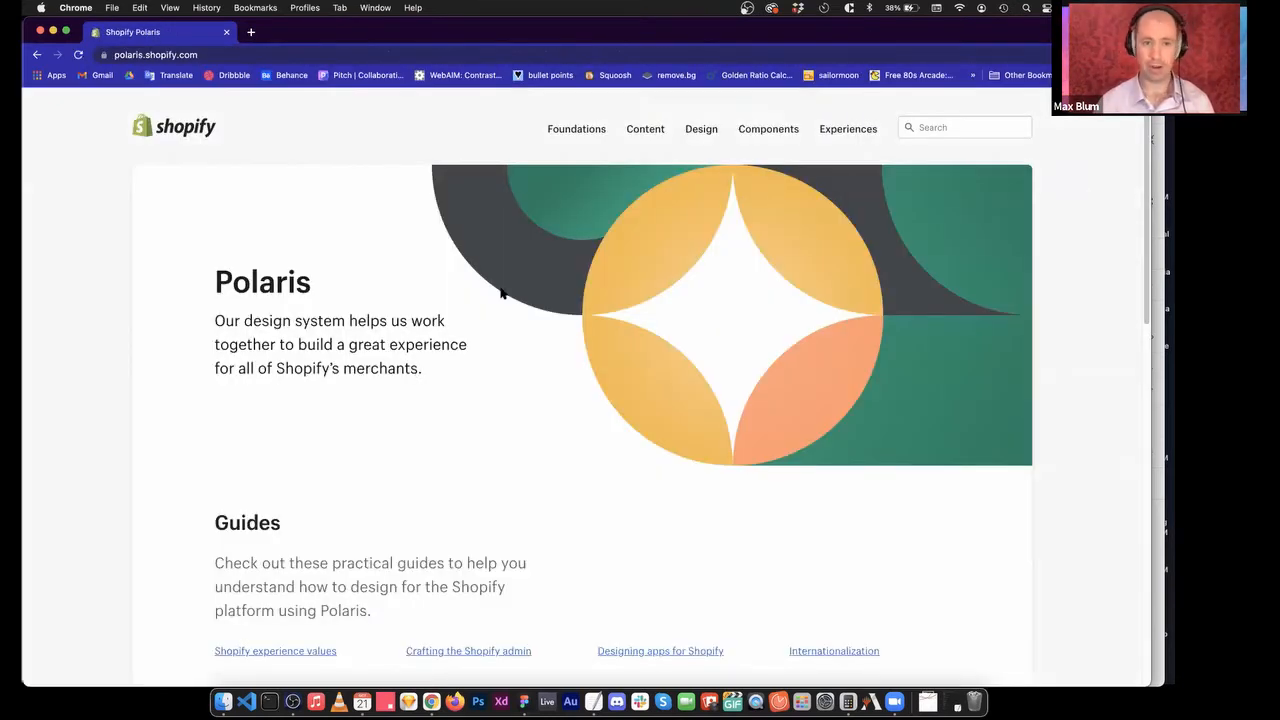
Open the Spacing guidelines in the Design section of the Polaris site.
left_click(697, 129)
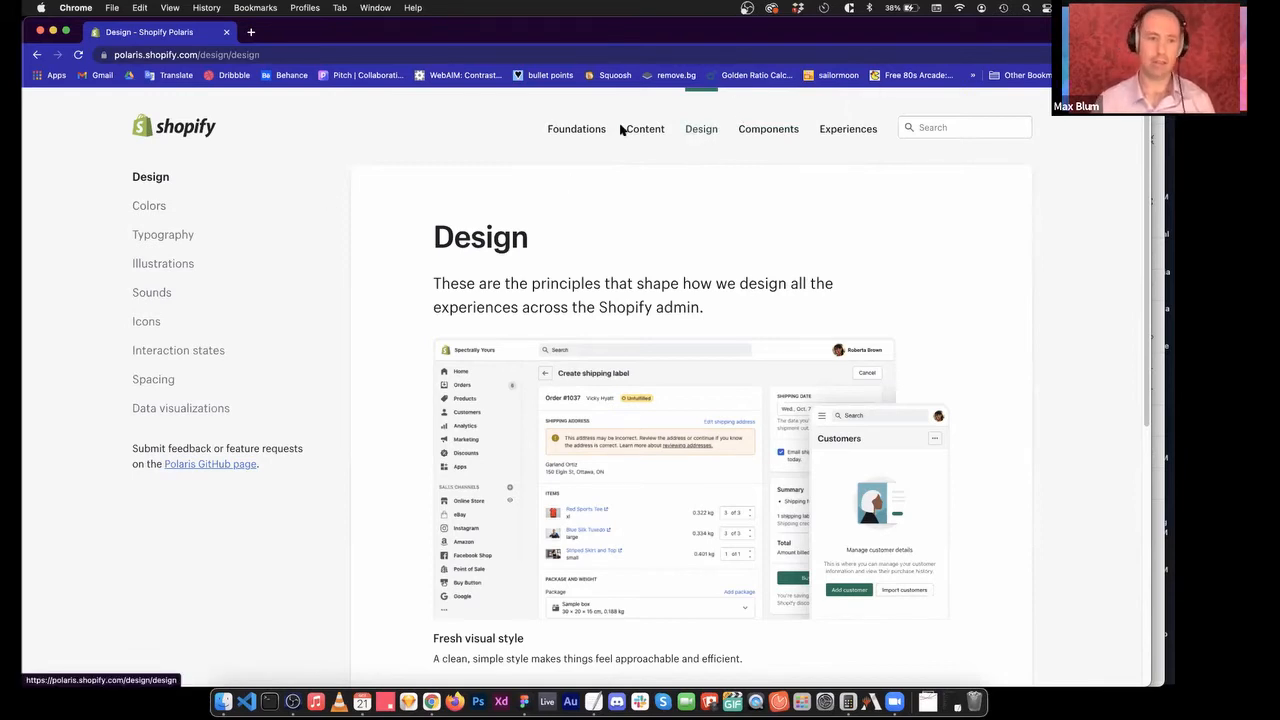
left_click(154, 381)
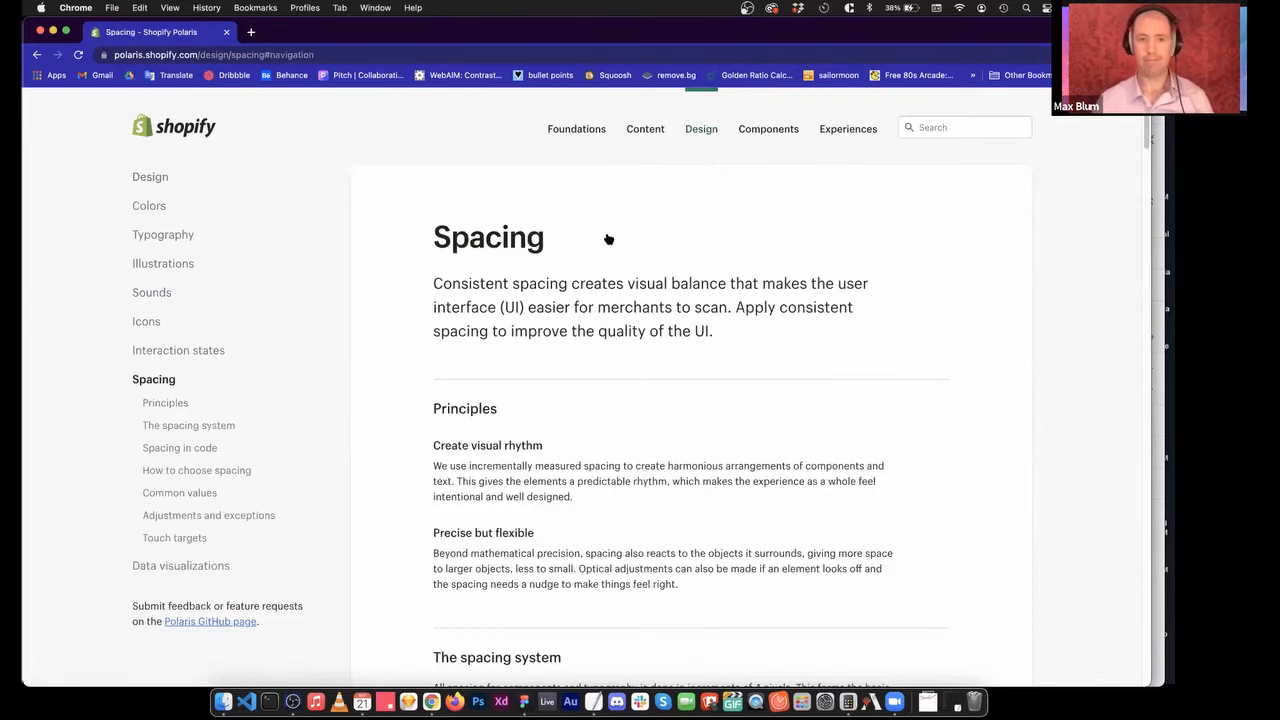
Read through the Spacing guidelines, examining the spacing system's pixel increments and the 4px grid examples.
scroll(434, 320, "down", 3)
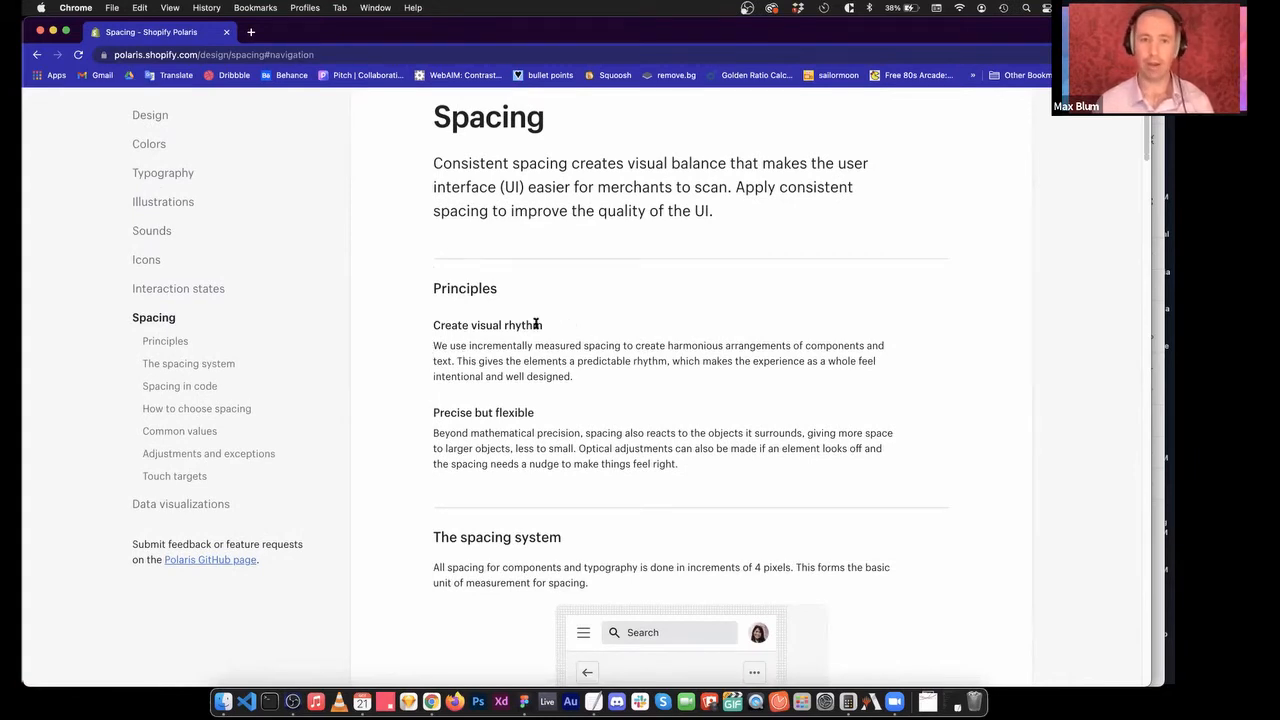
scroll(460, 290, "down", 2)
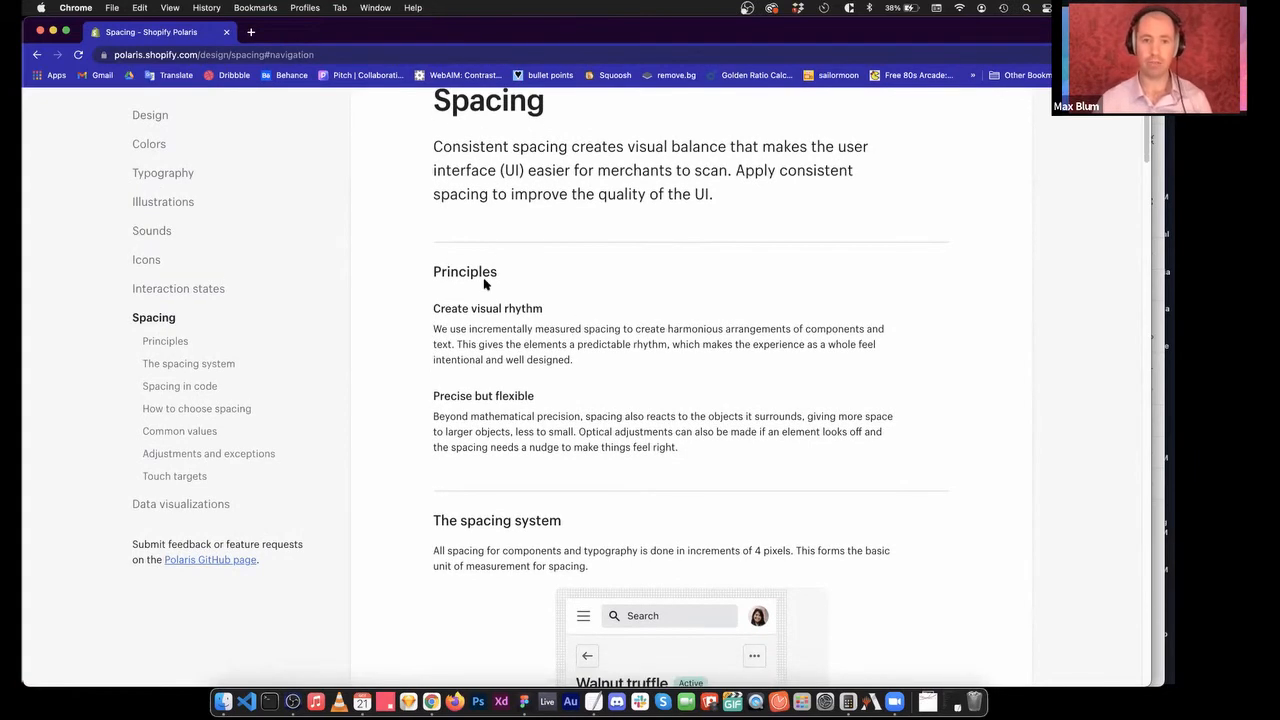
scroll(500, 330, "down", 8)
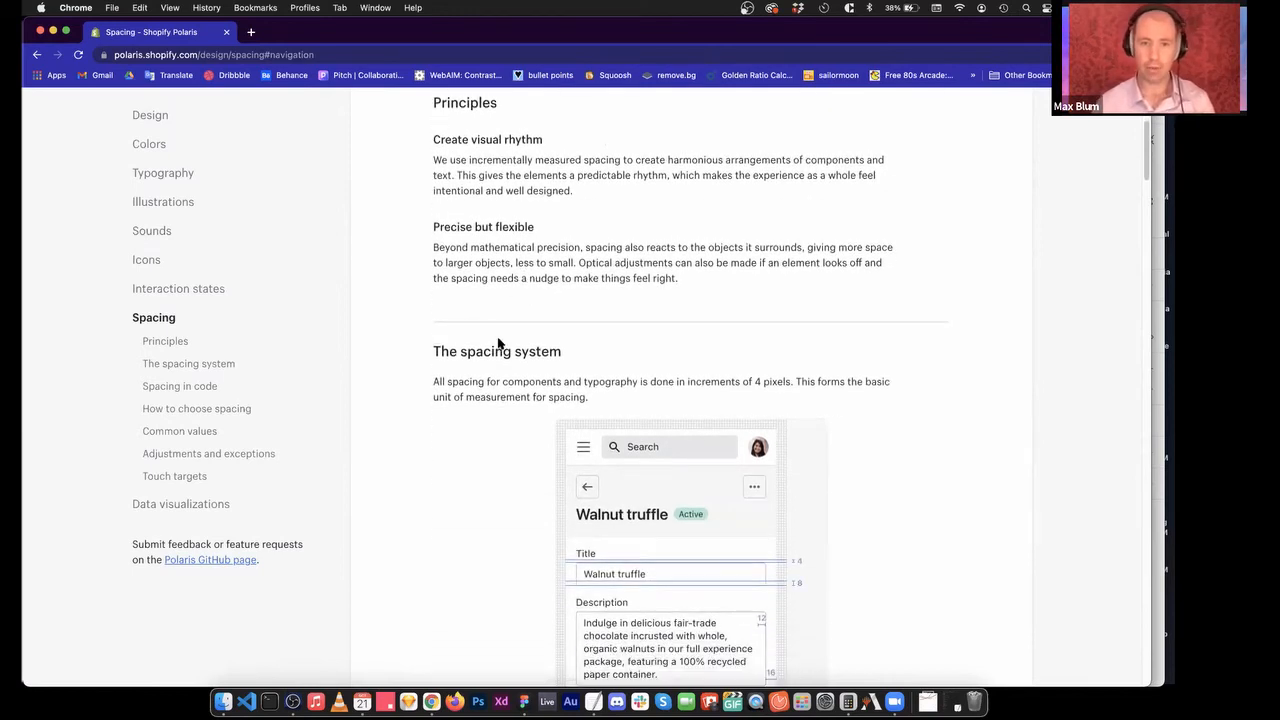
scroll(540, 350, "down", 9)
scroll(550, 342, "up", 5)
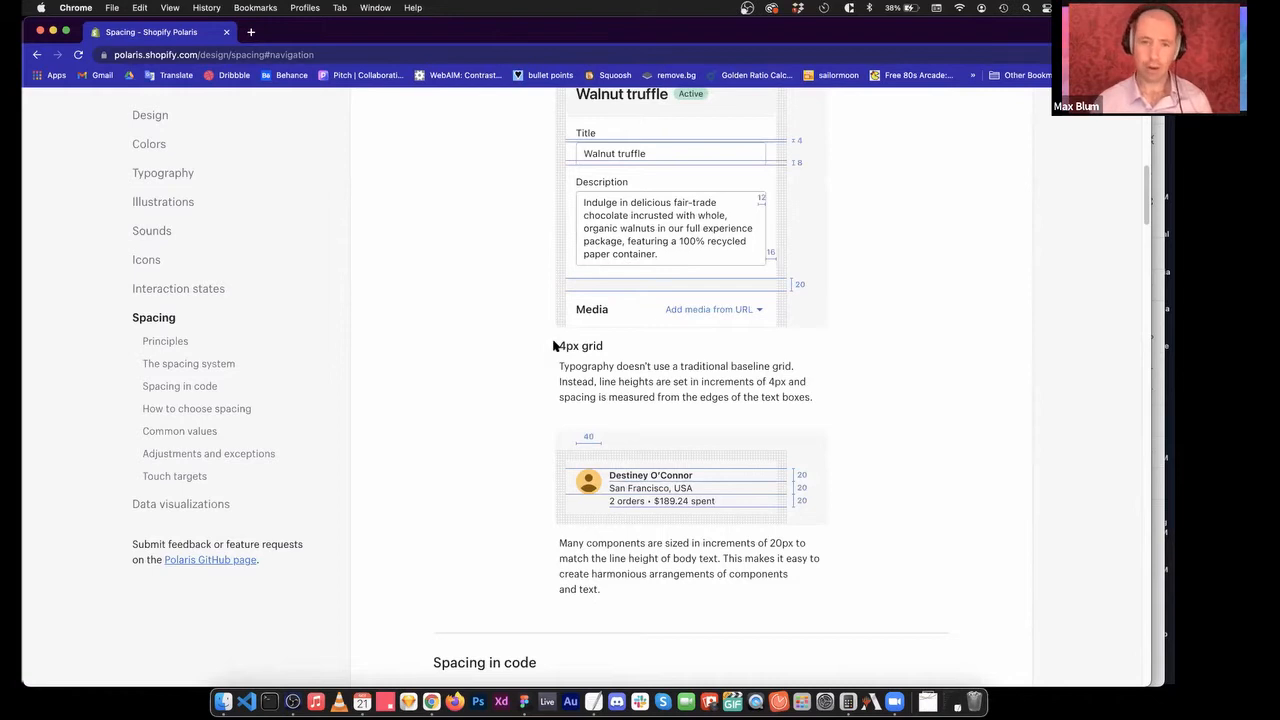
scroll(528, 319, "up", 4)
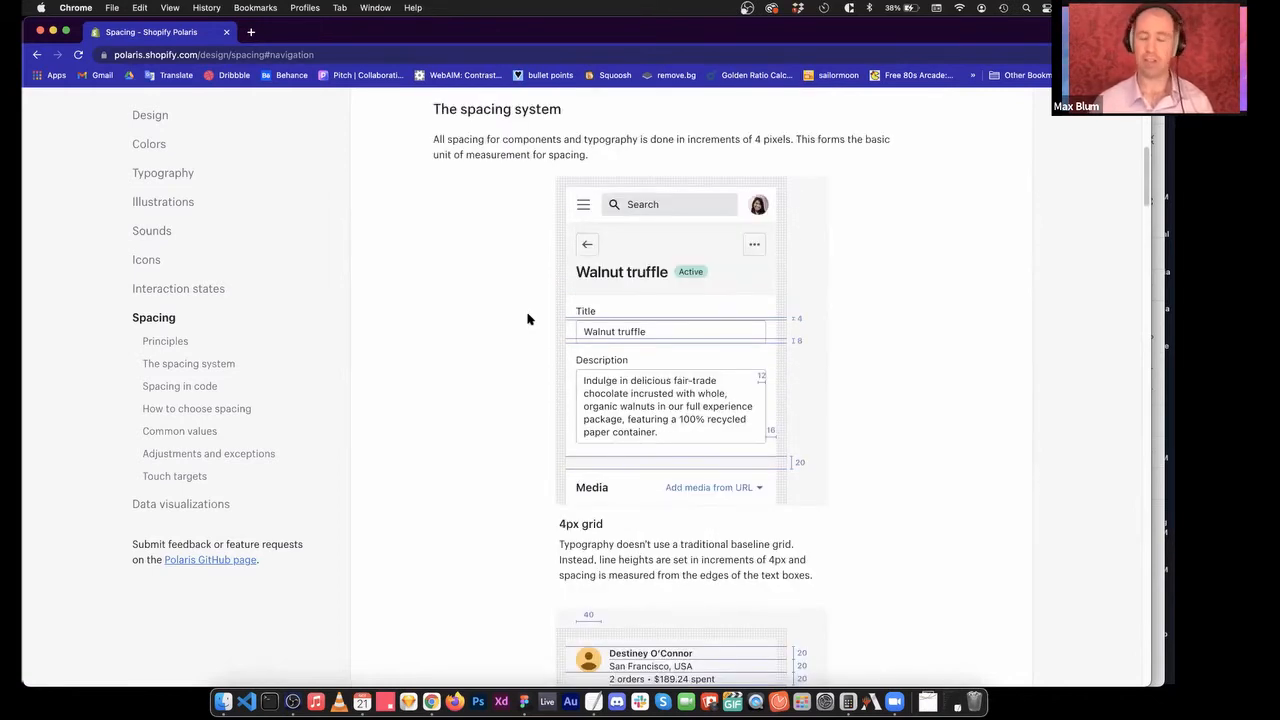
scroll(535, 317, "down", 2)
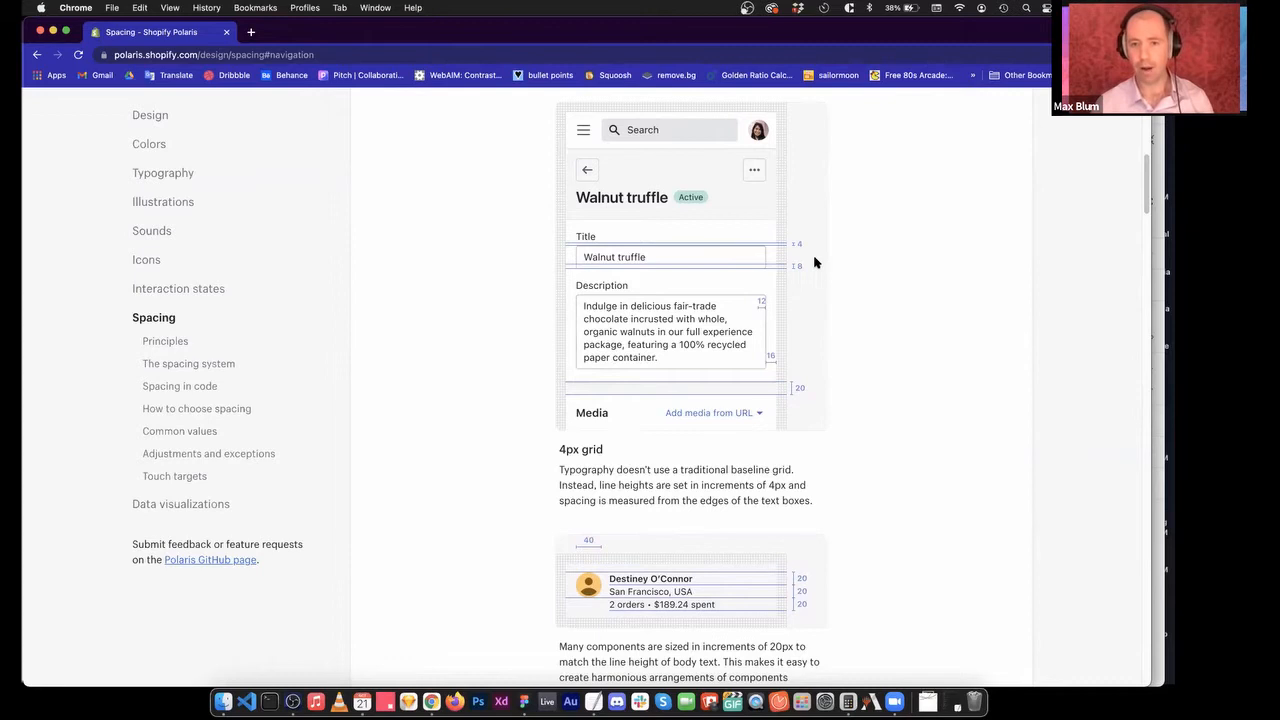
scroll(816, 262, "down", 1)
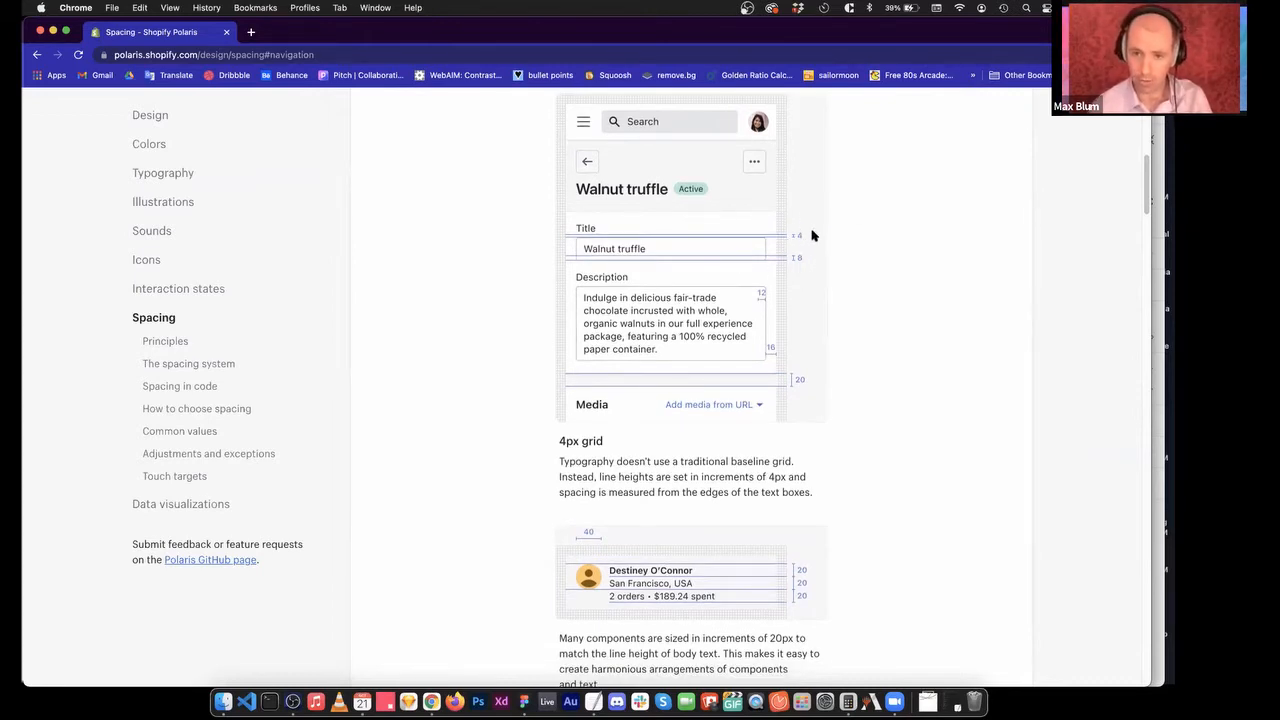
scroll(770, 265, "down", 1)
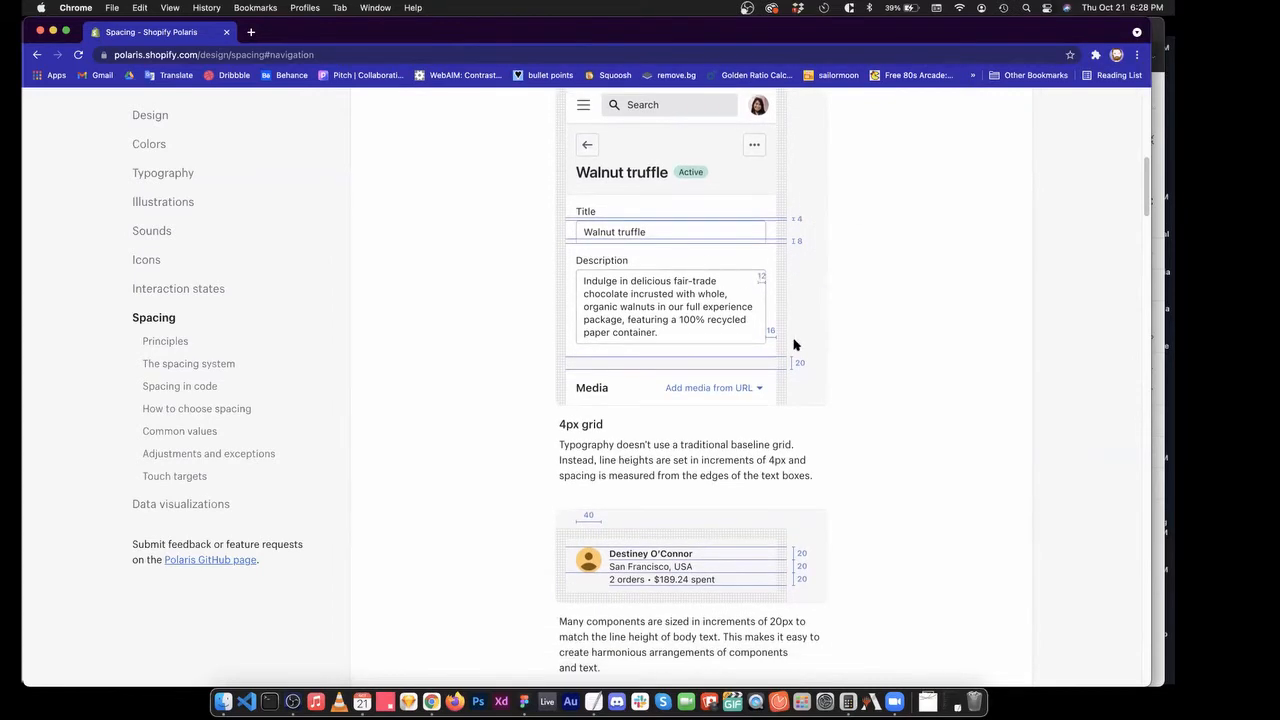
scroll(806, 334, "down", 8)
scroll(669, 401, "down", 10)
scroll(630, 410, "up", 14)
scroll(645, 403, "up", 8)
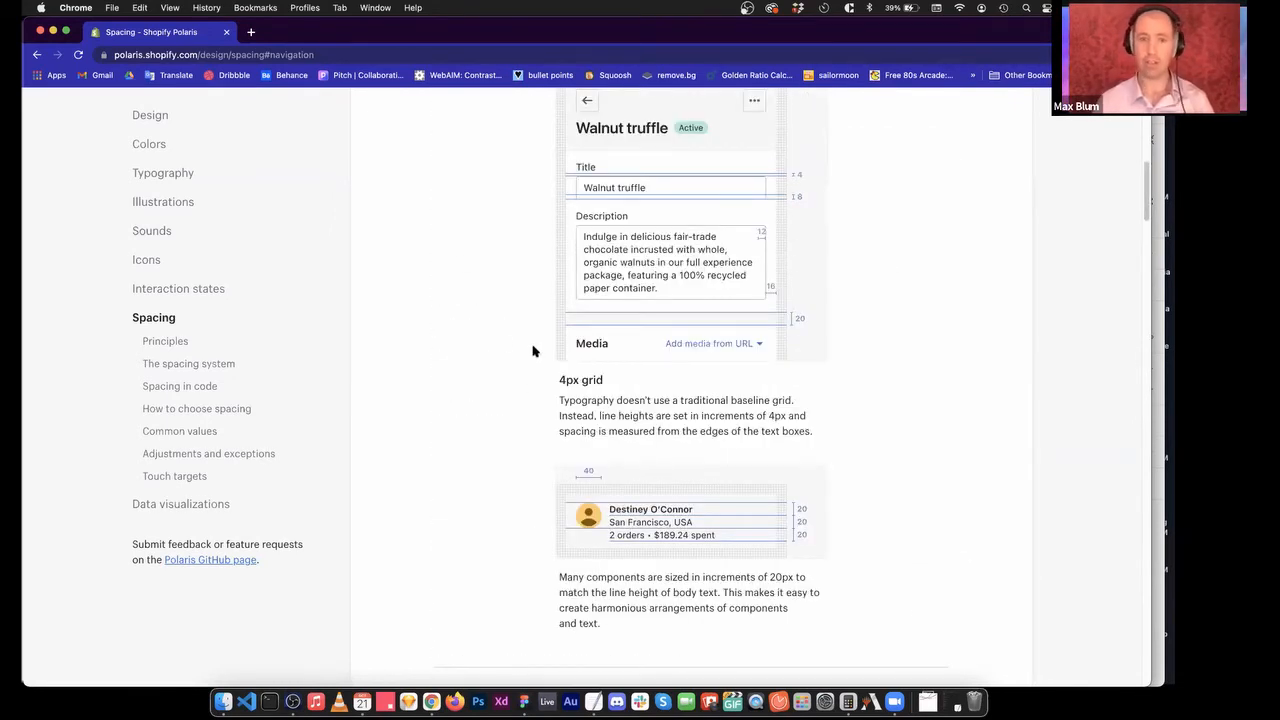
Switch back to Figma and set the nudge amounts in the preferences to 4 for small and 16 for big.
left_click(524, 702)
left_click(268, 252)
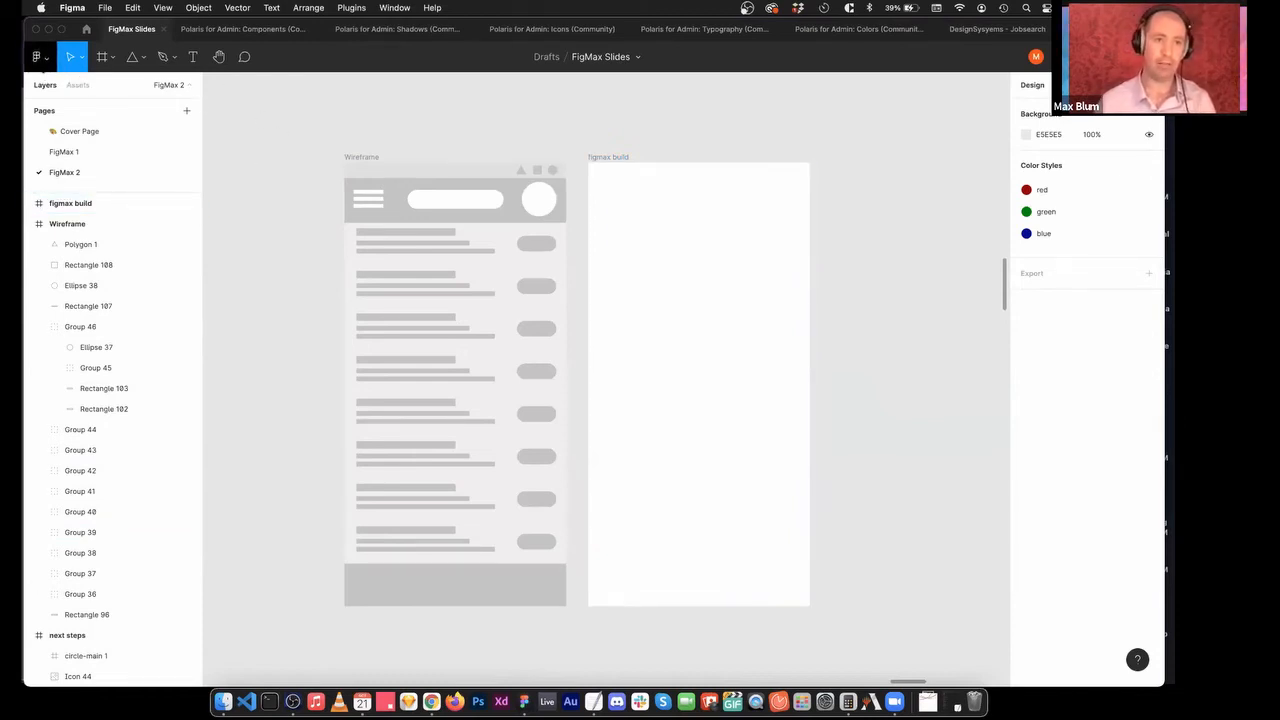
left_click(44, 60)
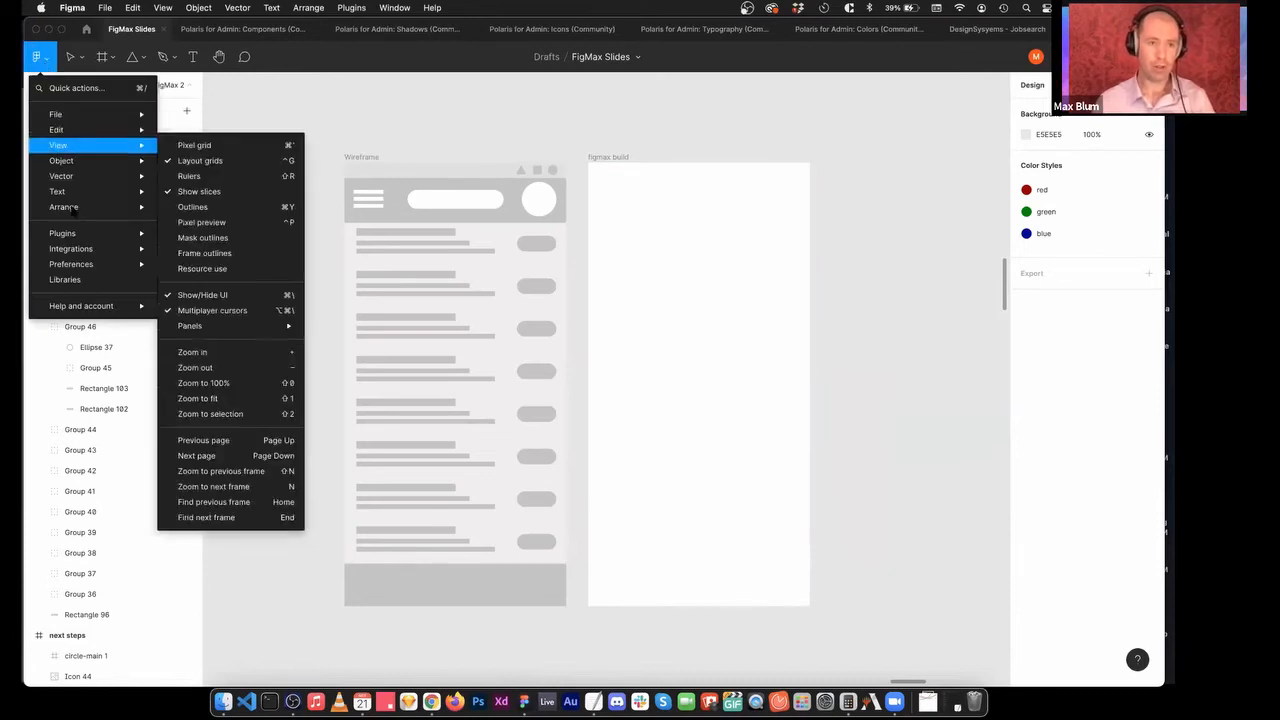
mouse_move(90, 266)
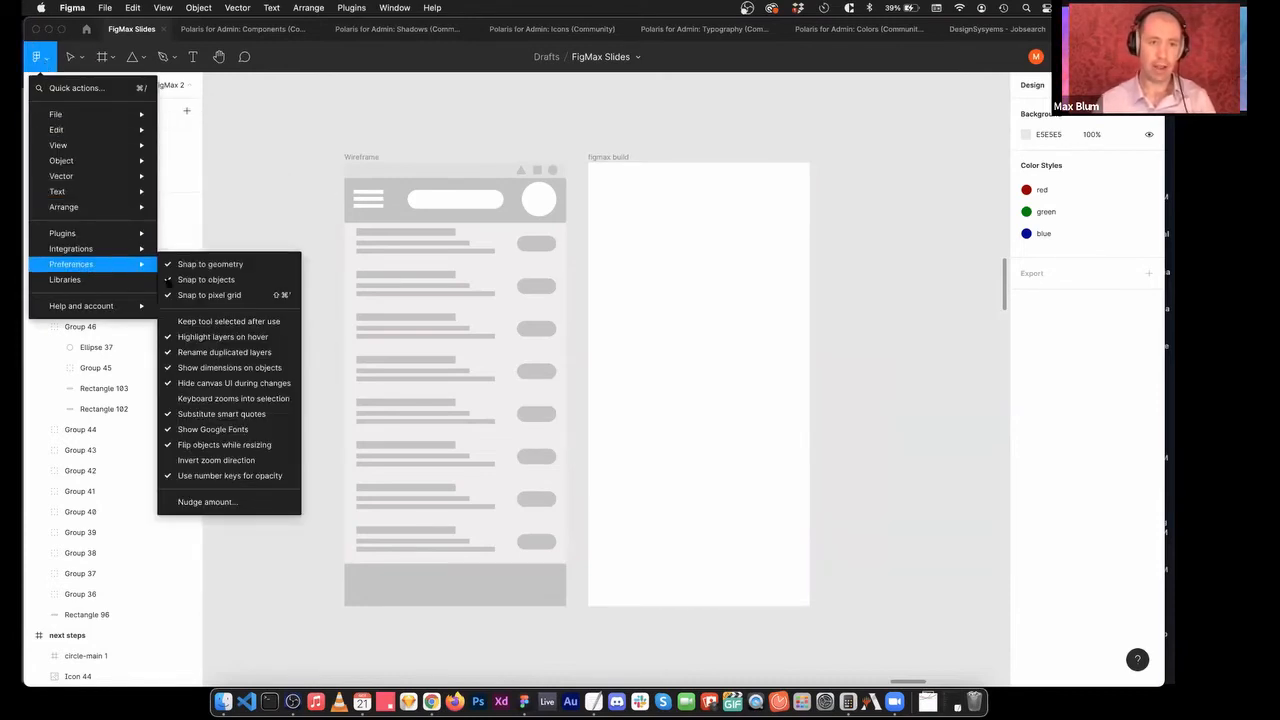
left_click(253, 504)
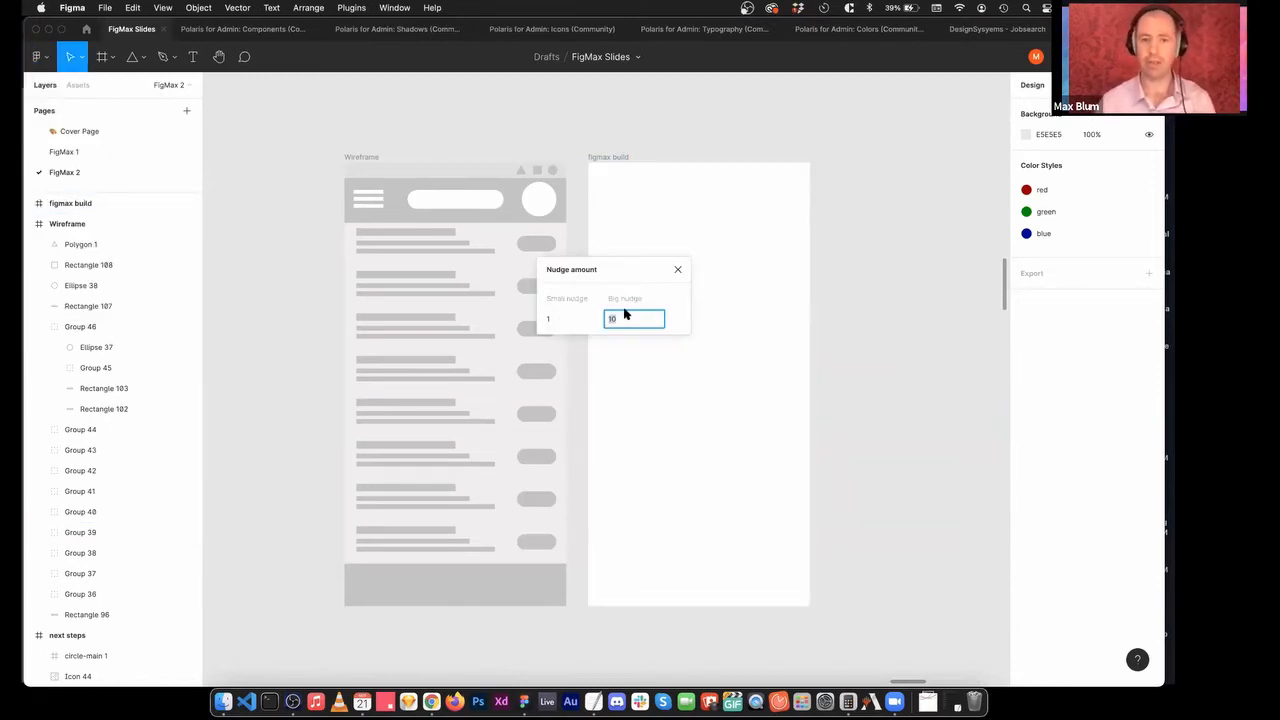
left_click(575, 323)
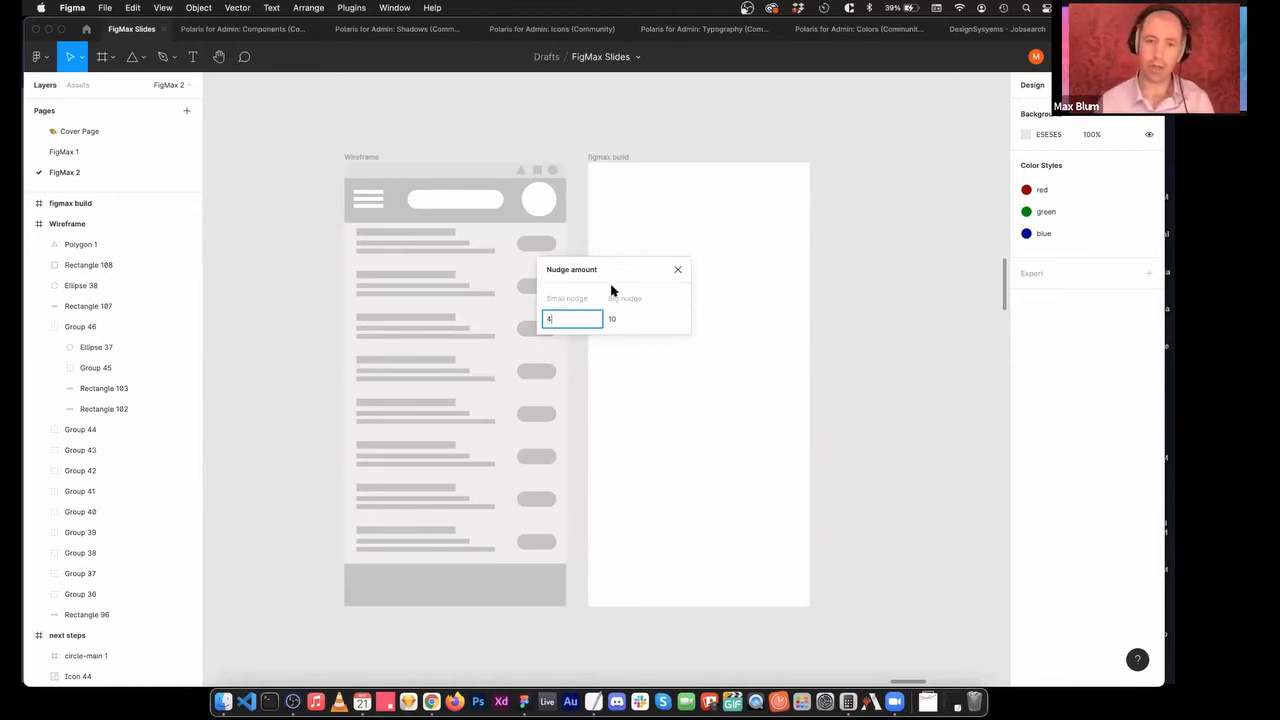
left_click(612, 320)
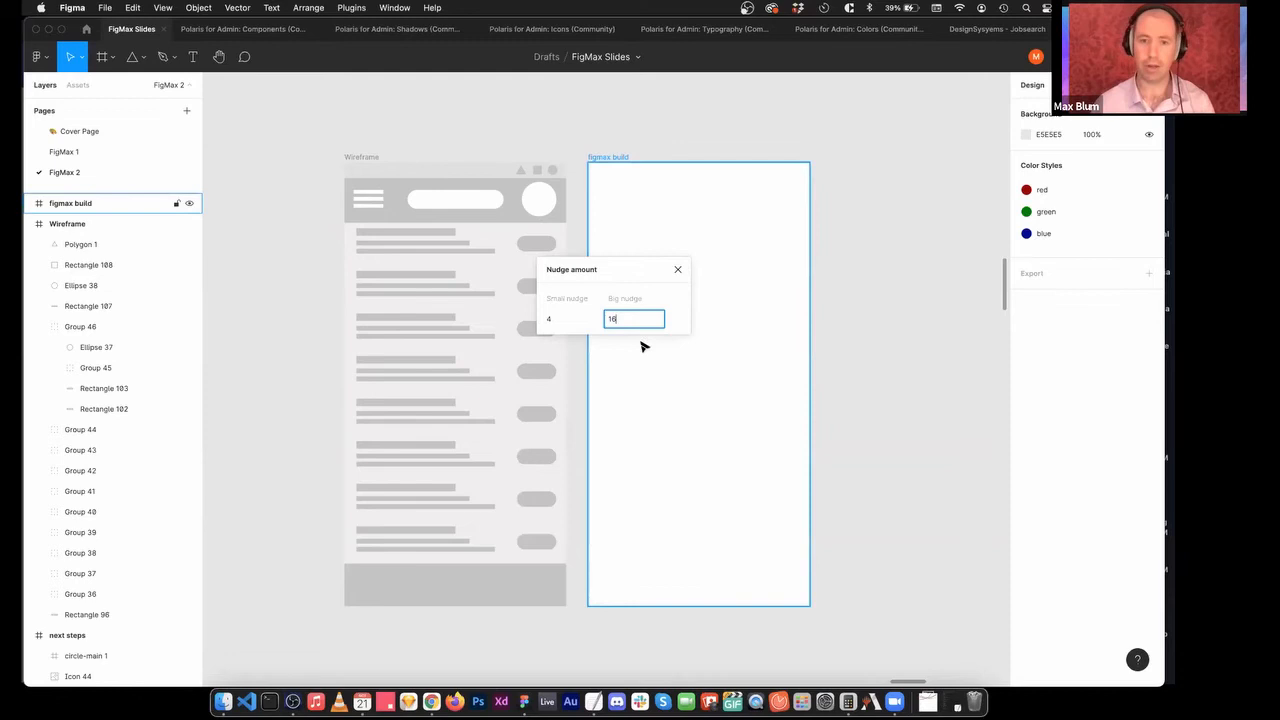
left_click(679, 272)
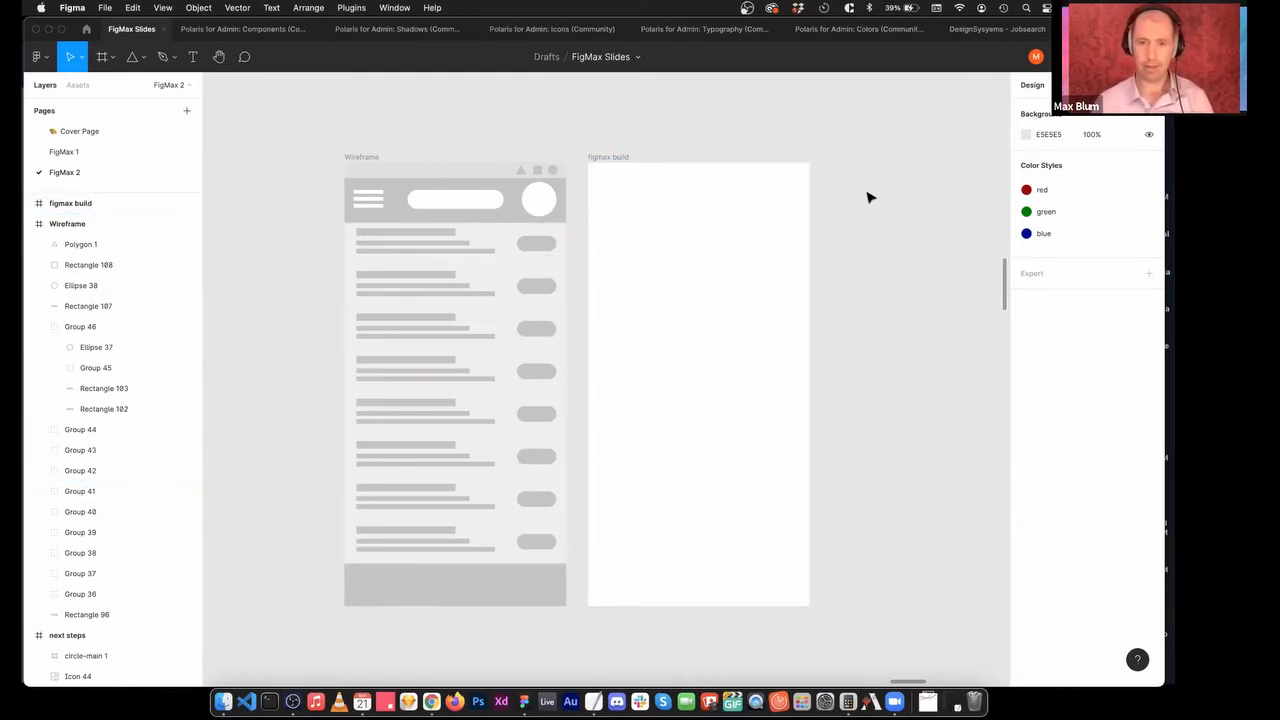
Draw a test square about 103 by 103 at the left edge of the figmax build frame and nudge it right to X 16.
key("r")
mouse_move(619, 247)
left_mouse_down()
mouse_move(675, 302)
mouse_move(620, 289)
left_mouse_up()
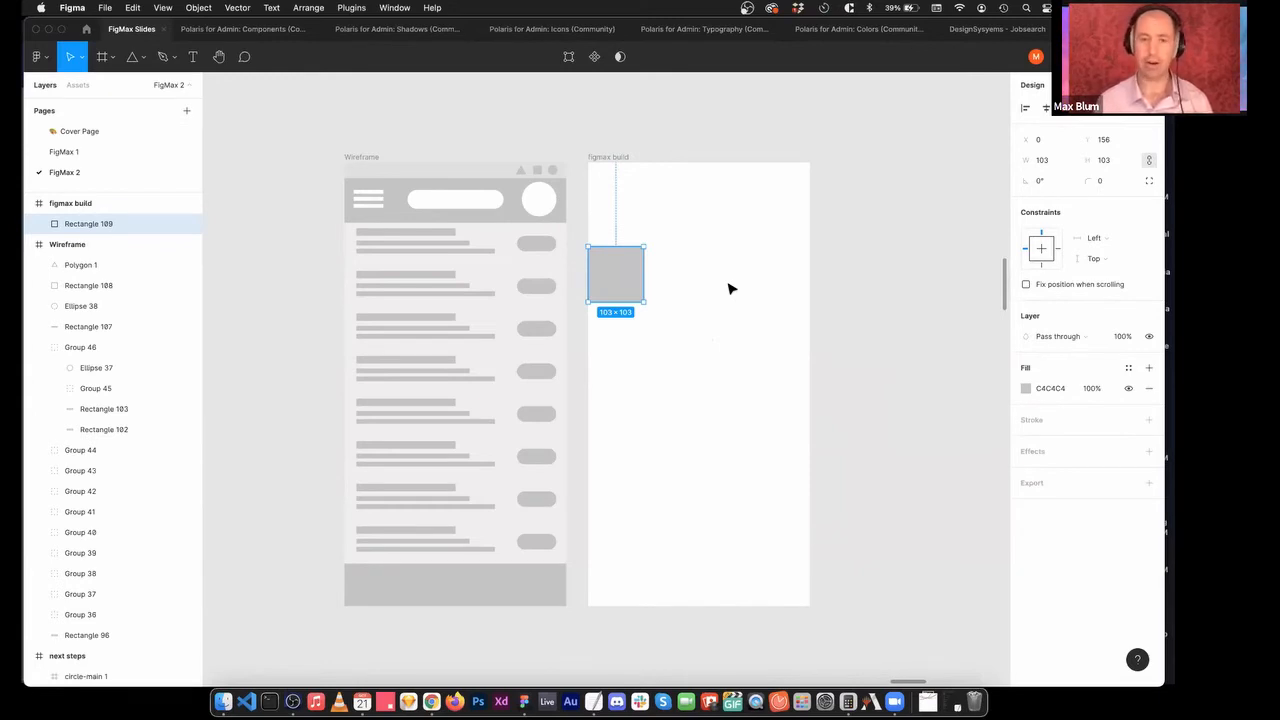
key("Right")
key("Right")
key("Right")
key("Right")
key("Right")
key("Right")
key("Right")
key("Right")
key("Right")
key("Right")
key("Right")
key("Right")
key("Down")
key("Down")
key("Down")
key("Down")
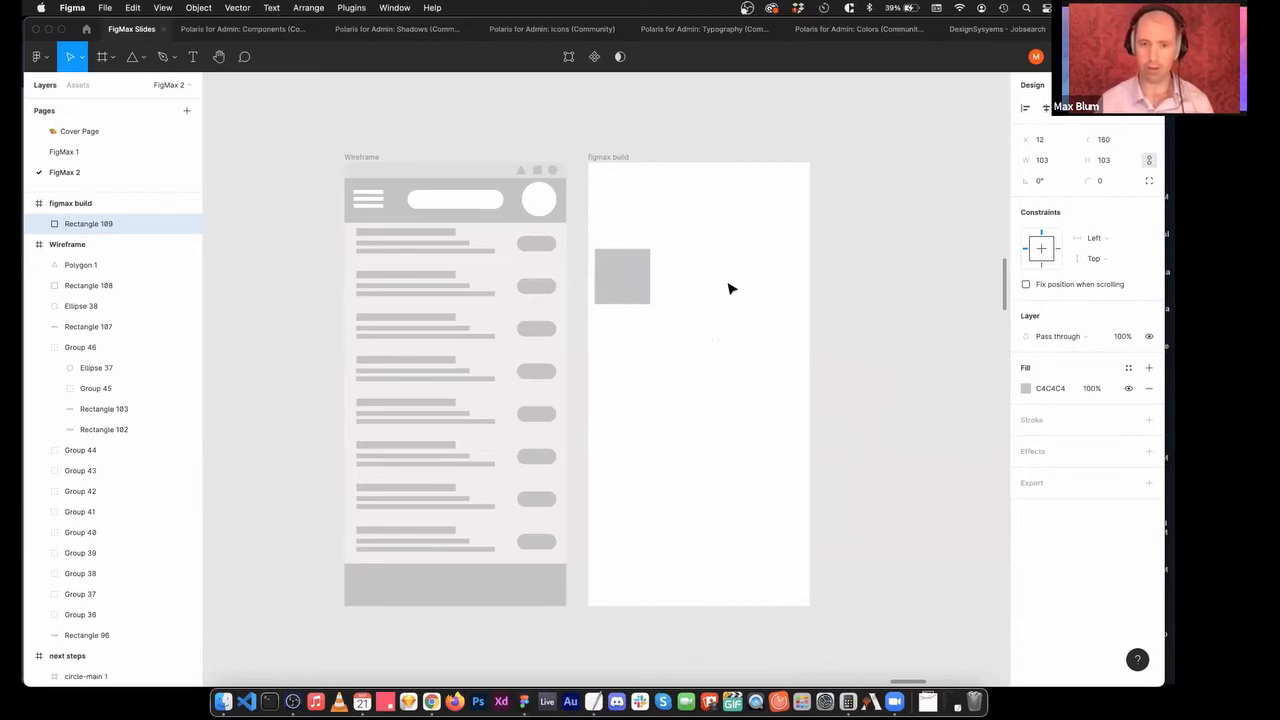
key("Up")
key("Up")
key("Up")
key("Up")
key("Right")
key("Right")
key("Right")
key("Right")
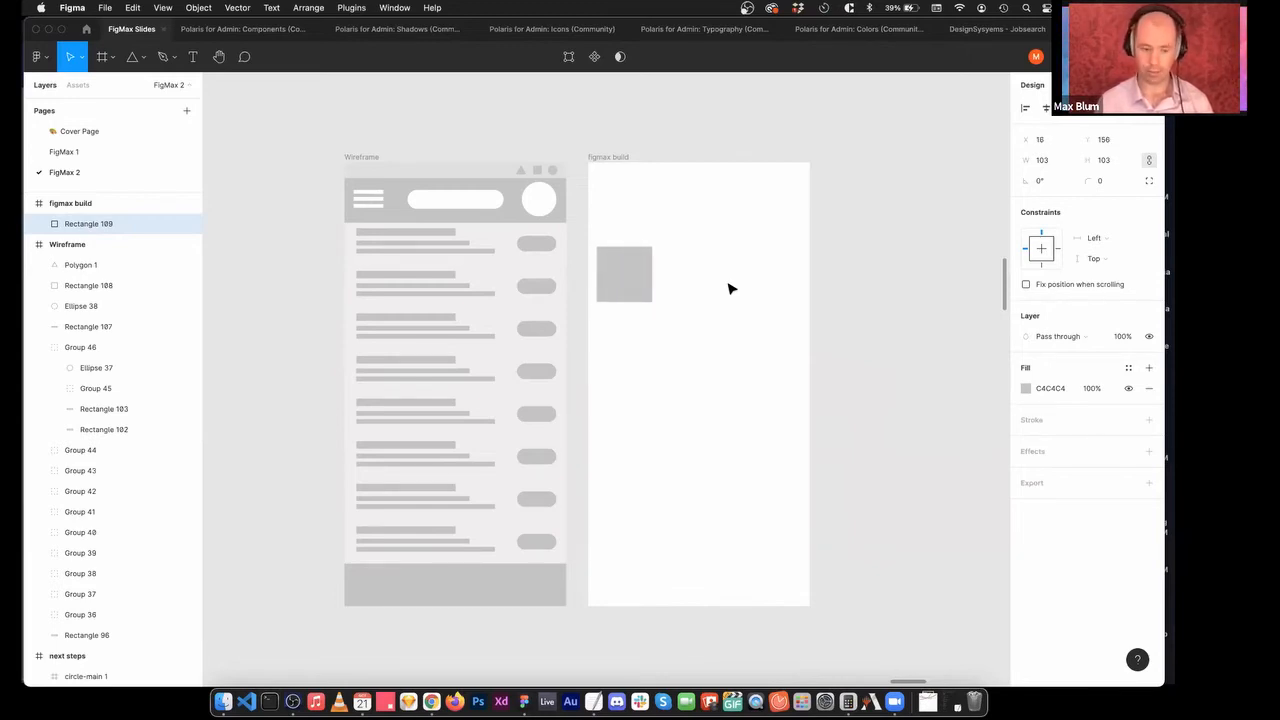
Inset the test square one big nudge from the frame's left edge, and place a duplicate one big nudge in from the right edge.
left_click_drag(635, 273, 619, 278)
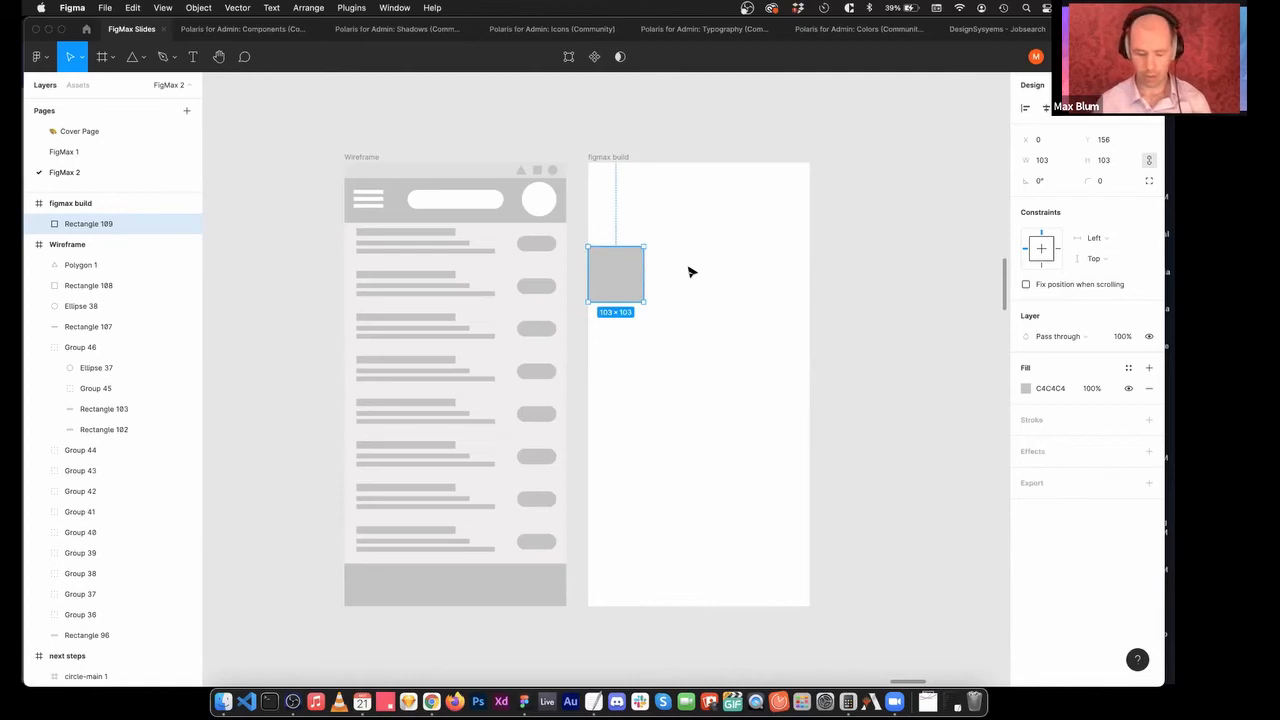
key("shift+Right")
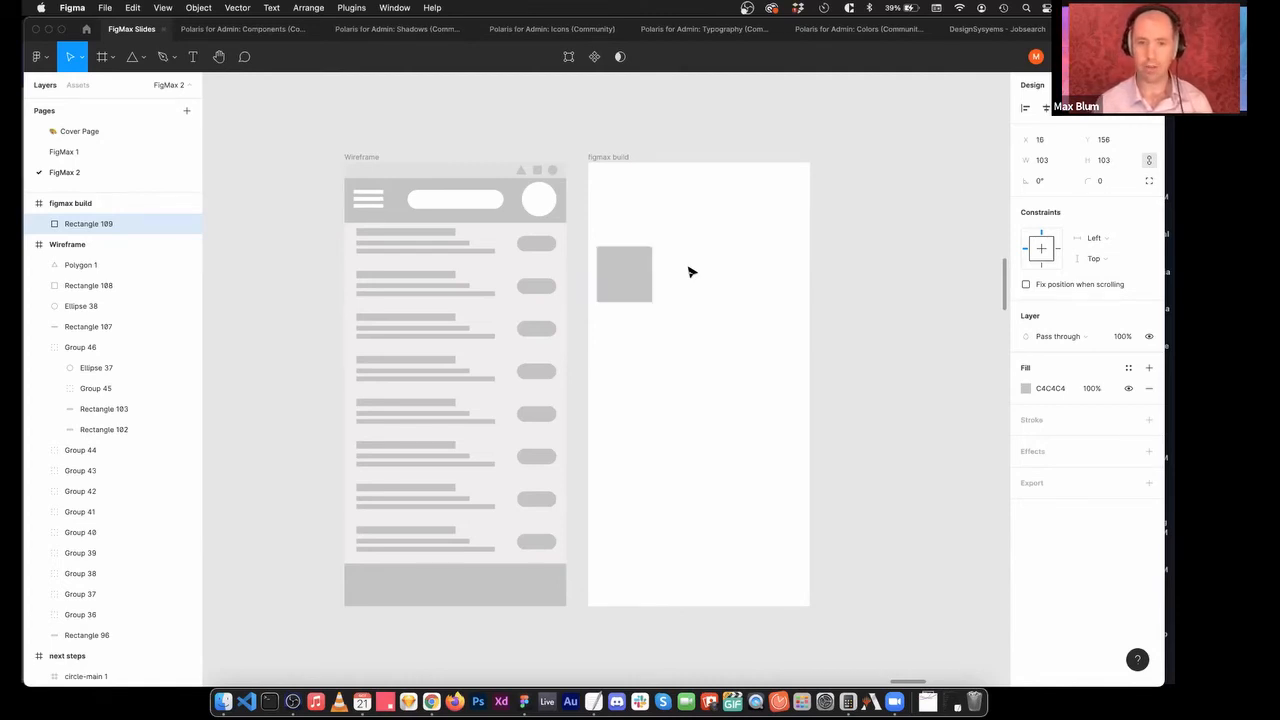
left_click_drag(634, 275, 799, 281)
key("shift+Left")
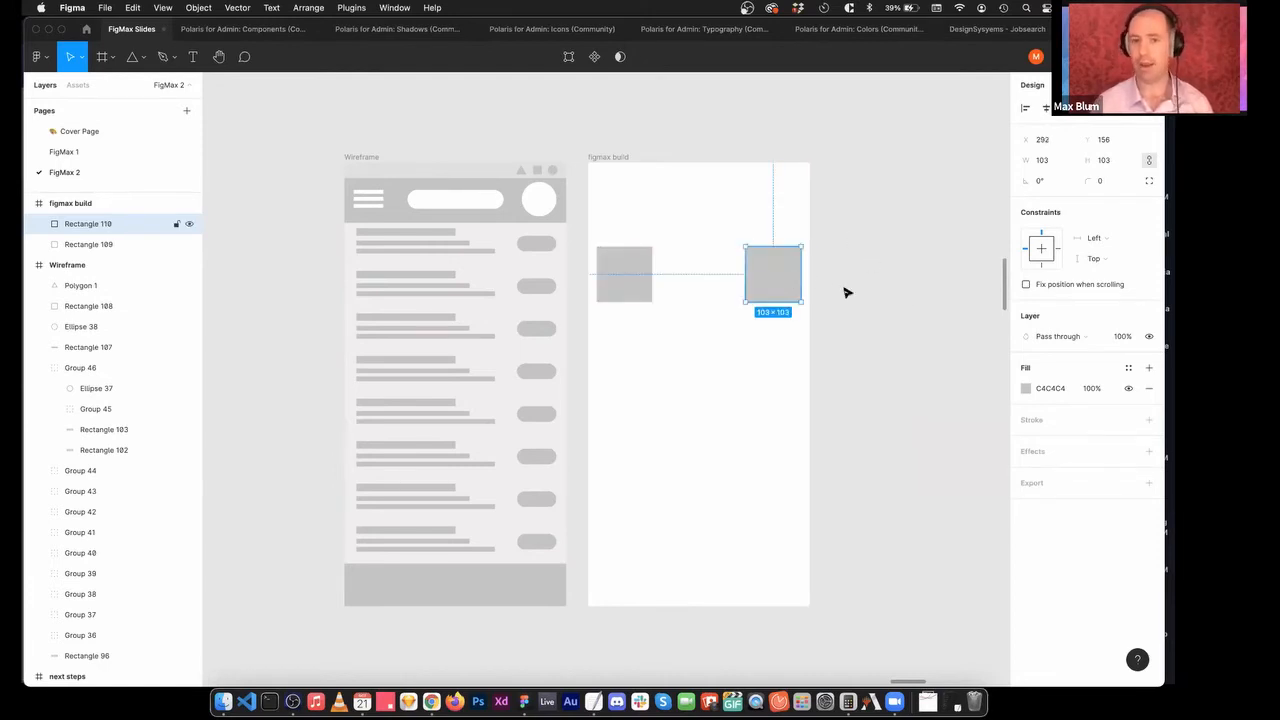
Delete both test squares from the figmax build frame.
left_click(846, 289)
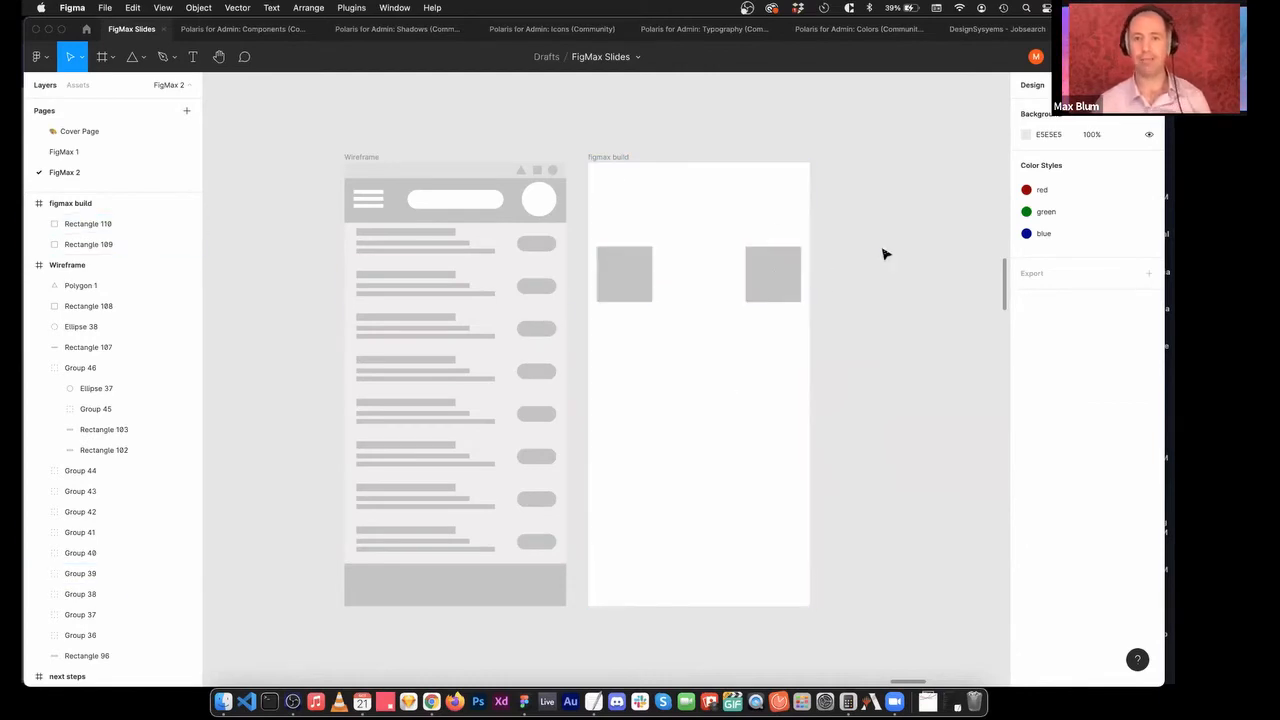
left_click(626, 286)
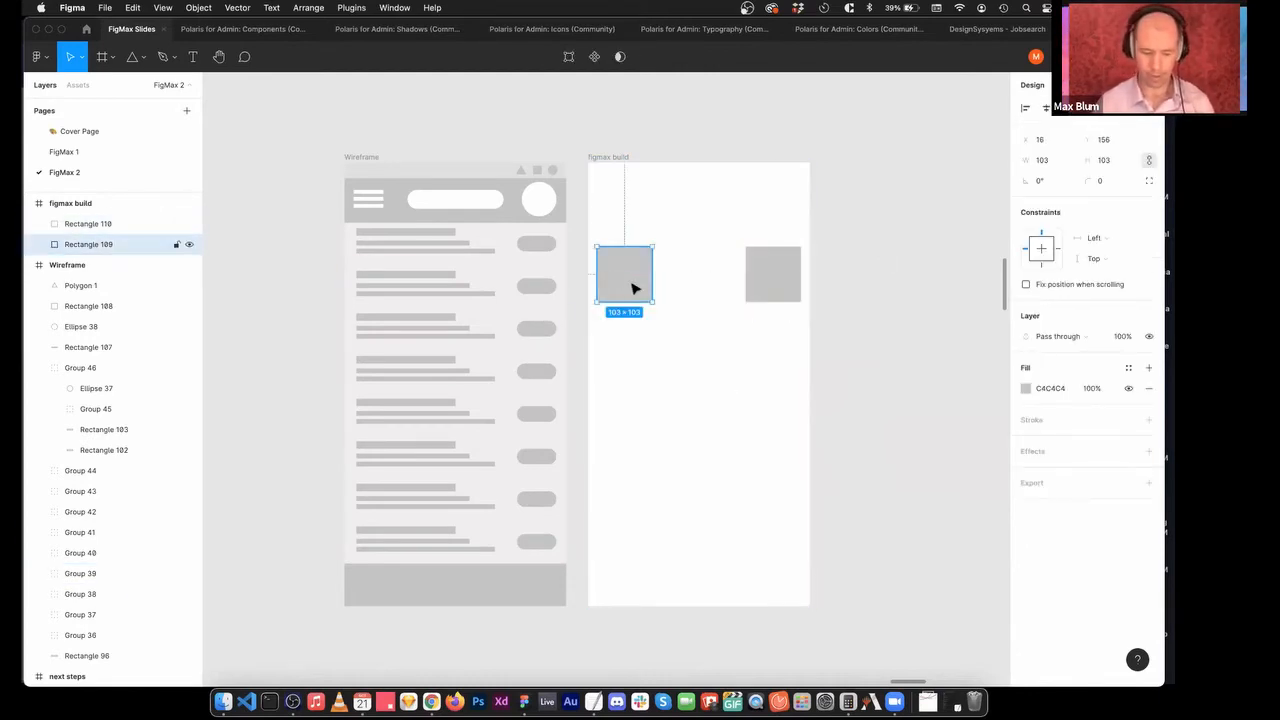
left_click(786, 279, "shift")
key("Delete")
left_click(877, 308)
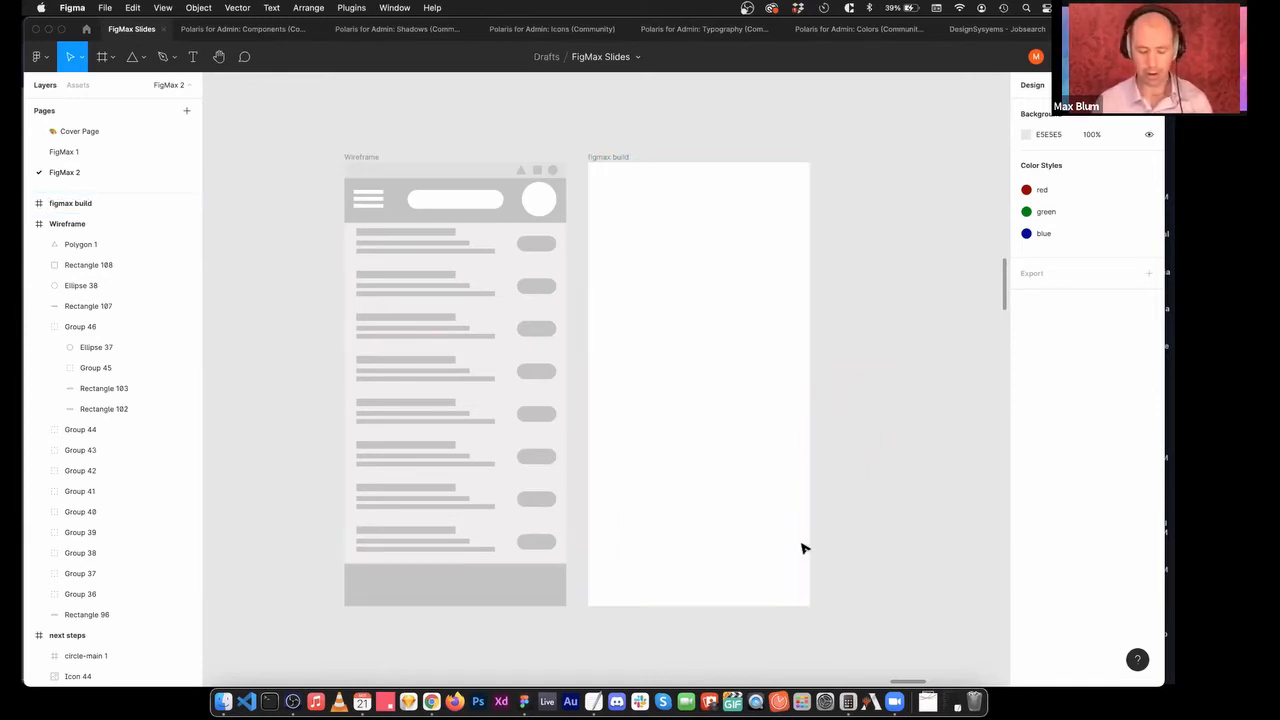
Draw a full-width footer rectangle at the bottom of the figmax build frame and reduce its height to 72, making it 411 by 72.
key("r")
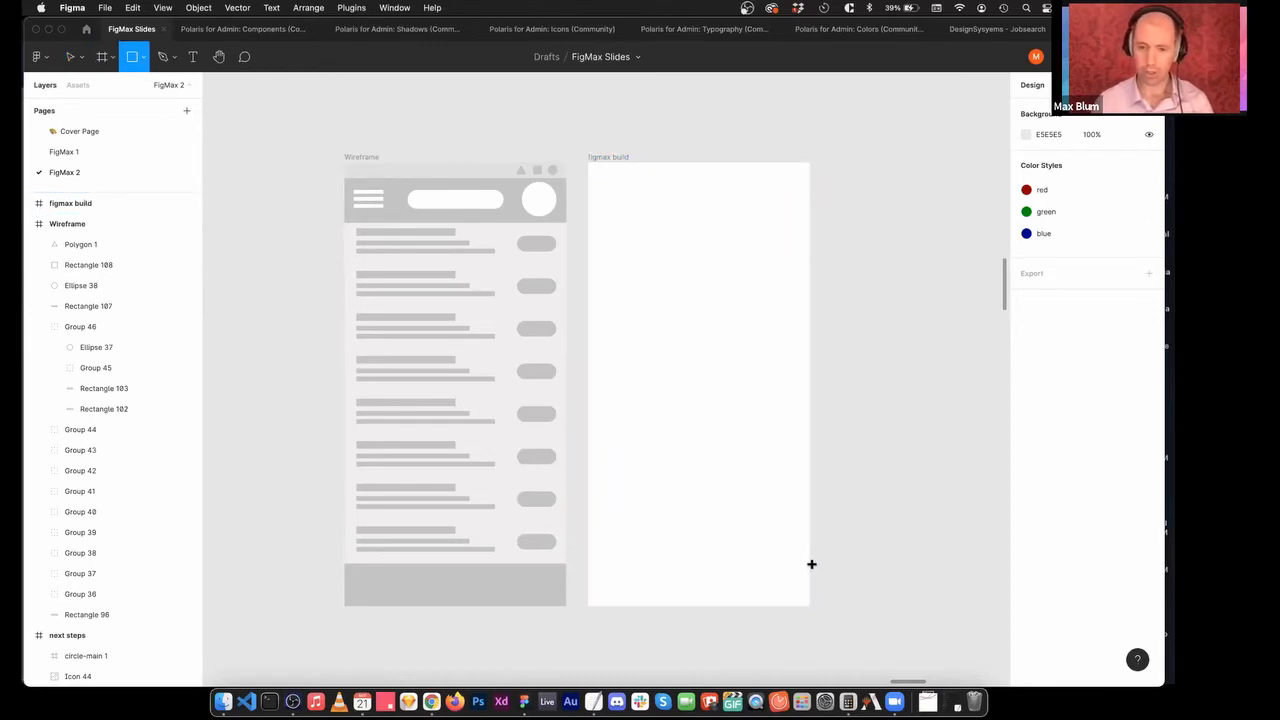
left_click_drag(810, 563, 585, 609)
mouse_move(714, 561)
left_mouse_down()
mouse_move(714, 374)
mouse_move(746, 554)
mouse_move(738, 600)
mouse_move(746, 546)
mouse_move(747, 567)
left_mouse_up()
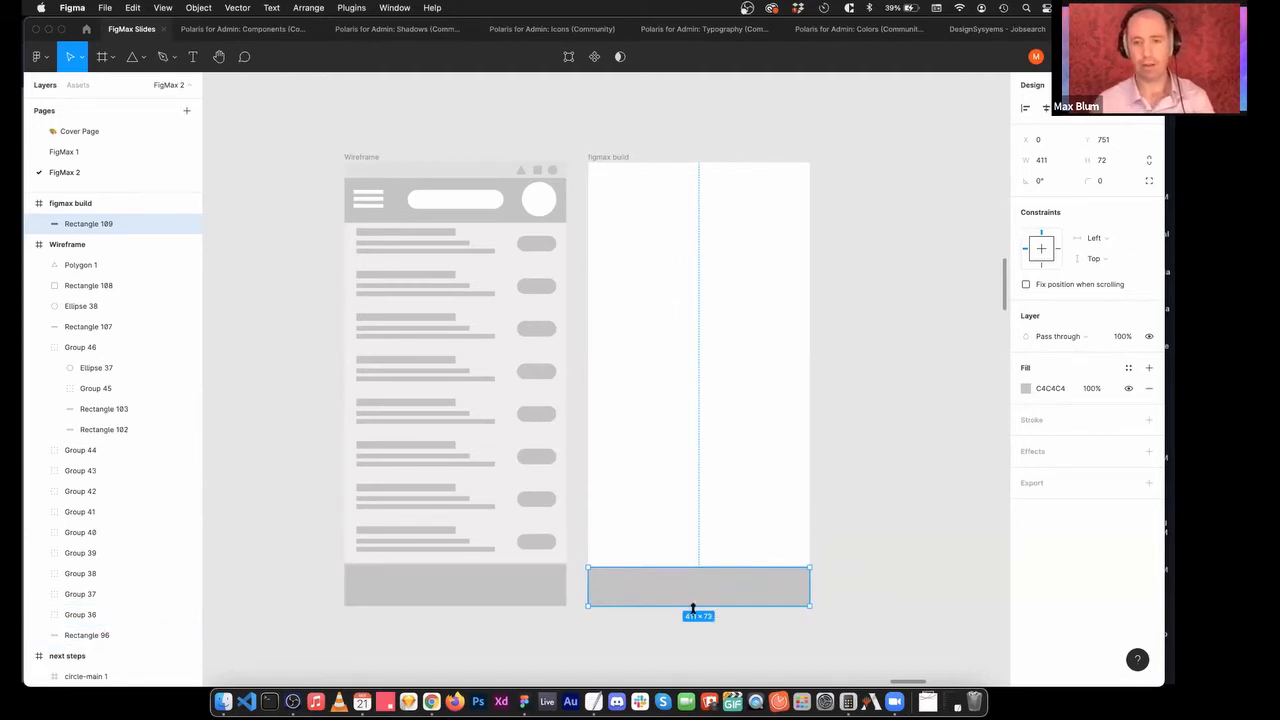
left_click(820, 591)
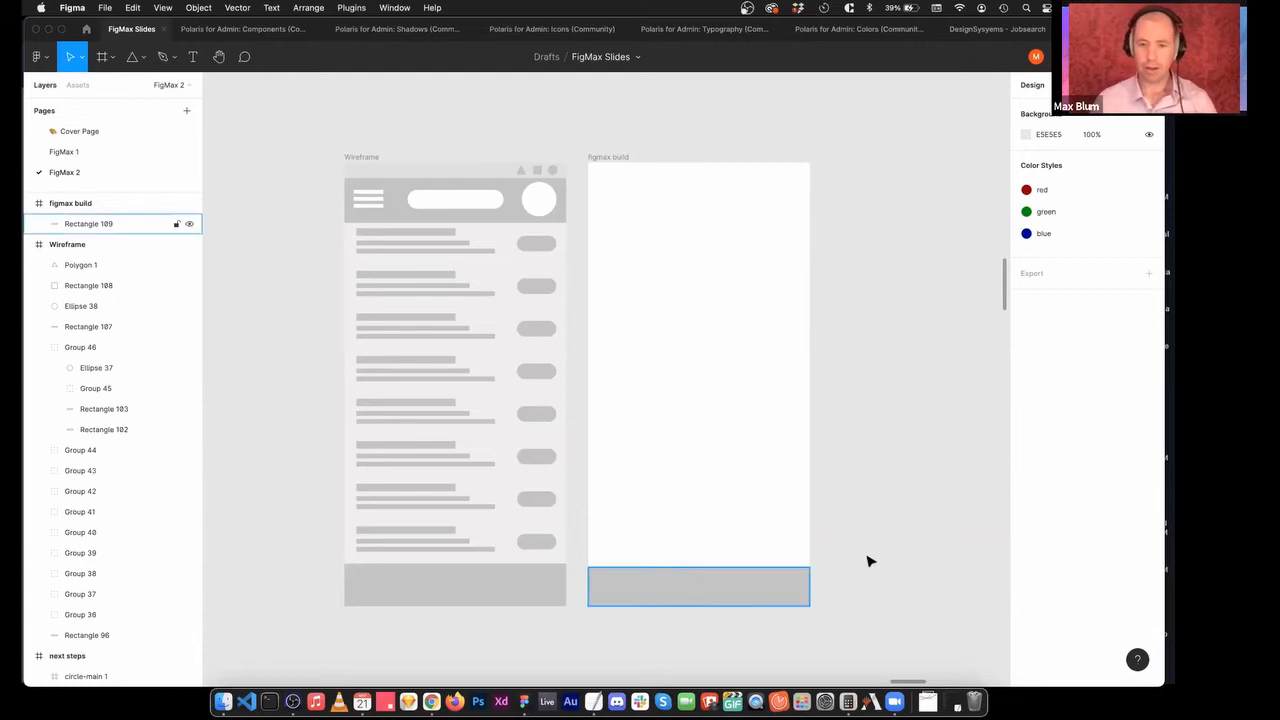
left_click(751, 585)
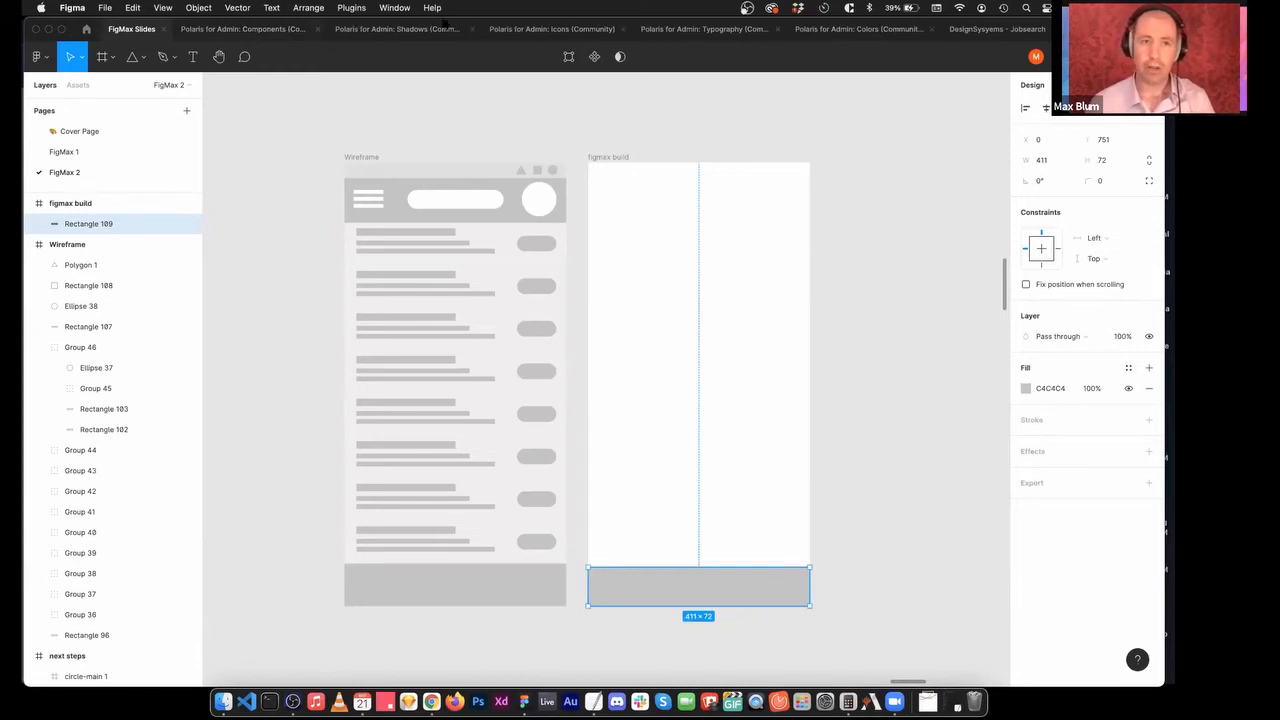
Look through the Major and Minor pages of the Polaris for Admin: Icons file and select the calendar_minor icon.
left_click(538, 33)
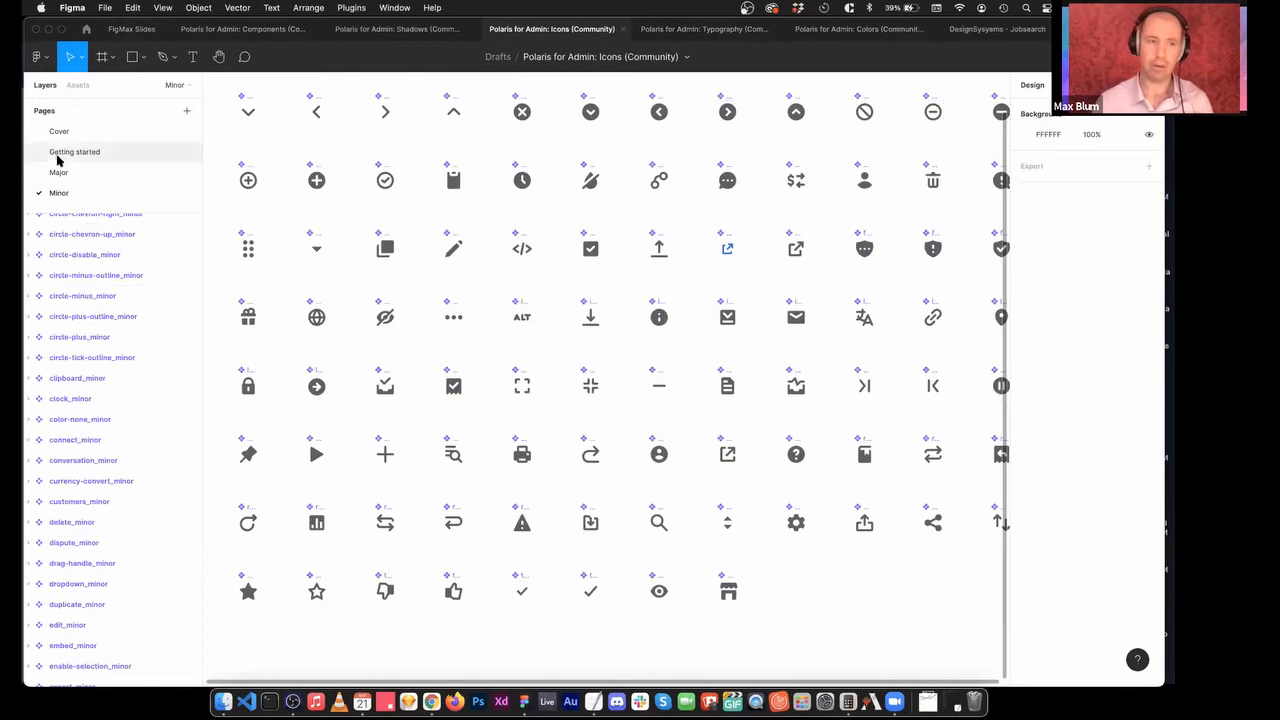
left_click(60, 172)
scroll(696, 392, "down", 3)
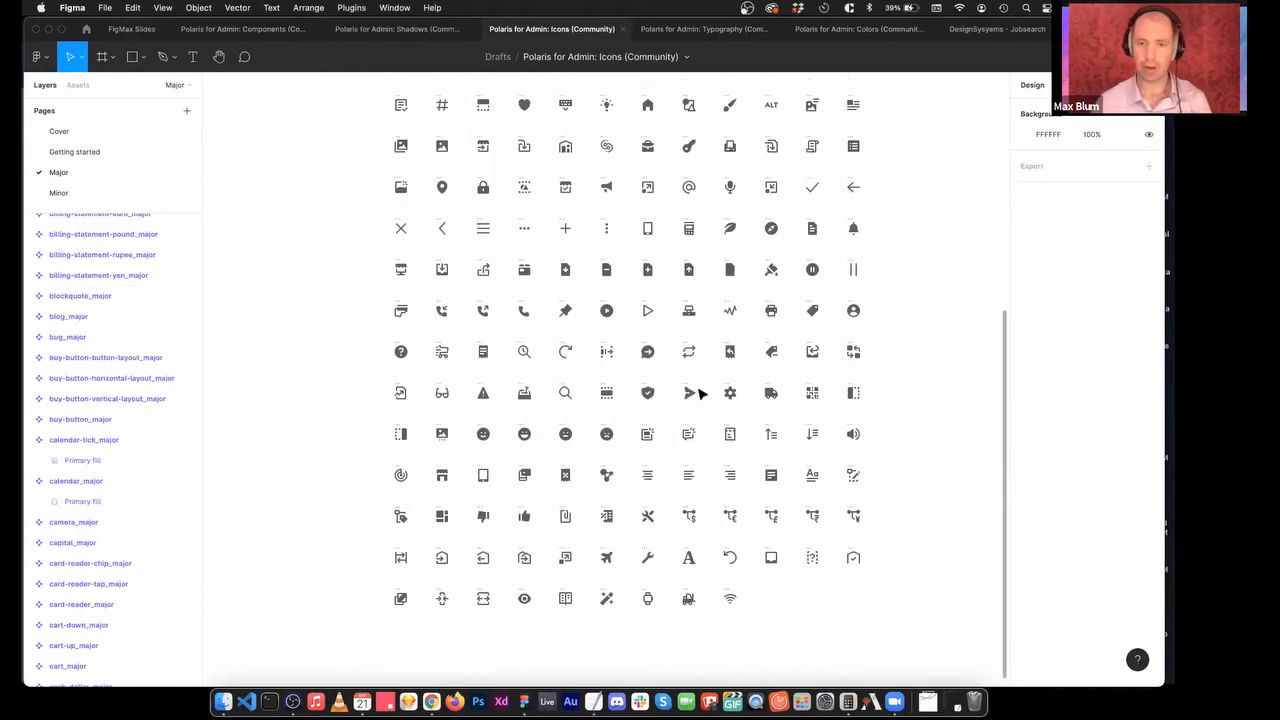
scroll(600, 350, "up", 5)
left_click(58, 193)
scroll(678, 322, "up", 10)
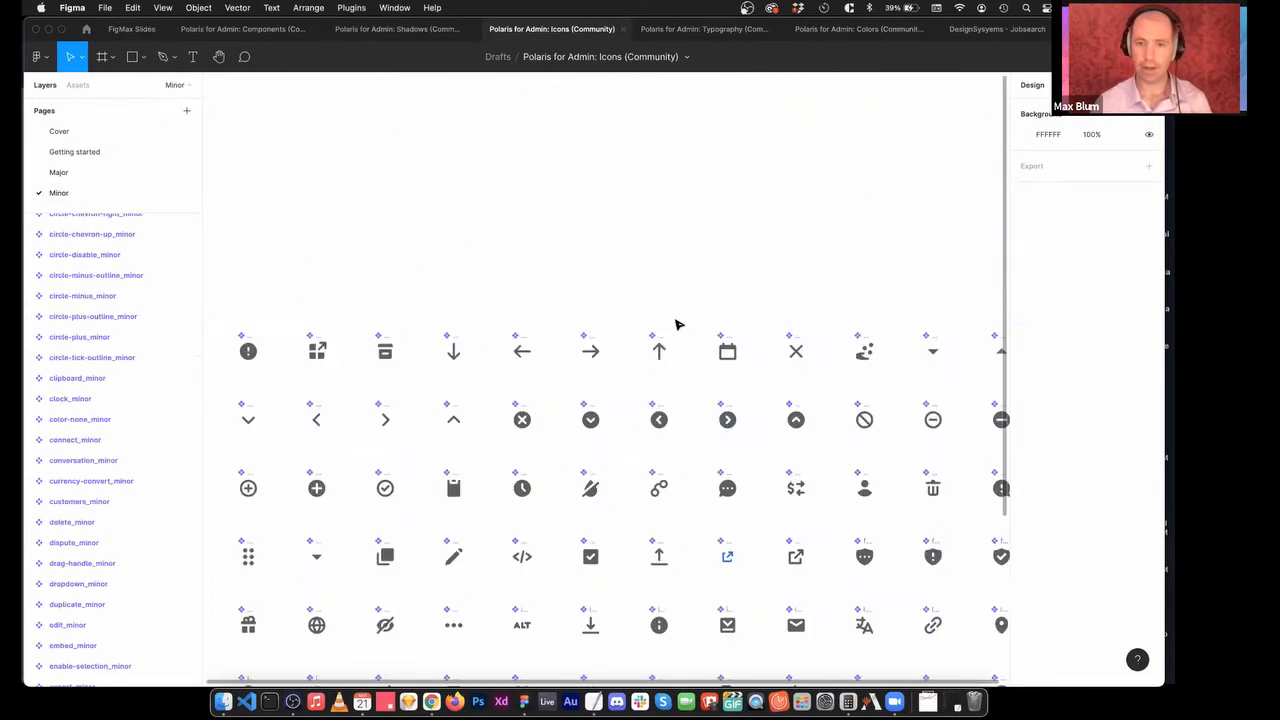
scroll(678, 322, "down", 6)
scroll(680, 320, "down", 3)
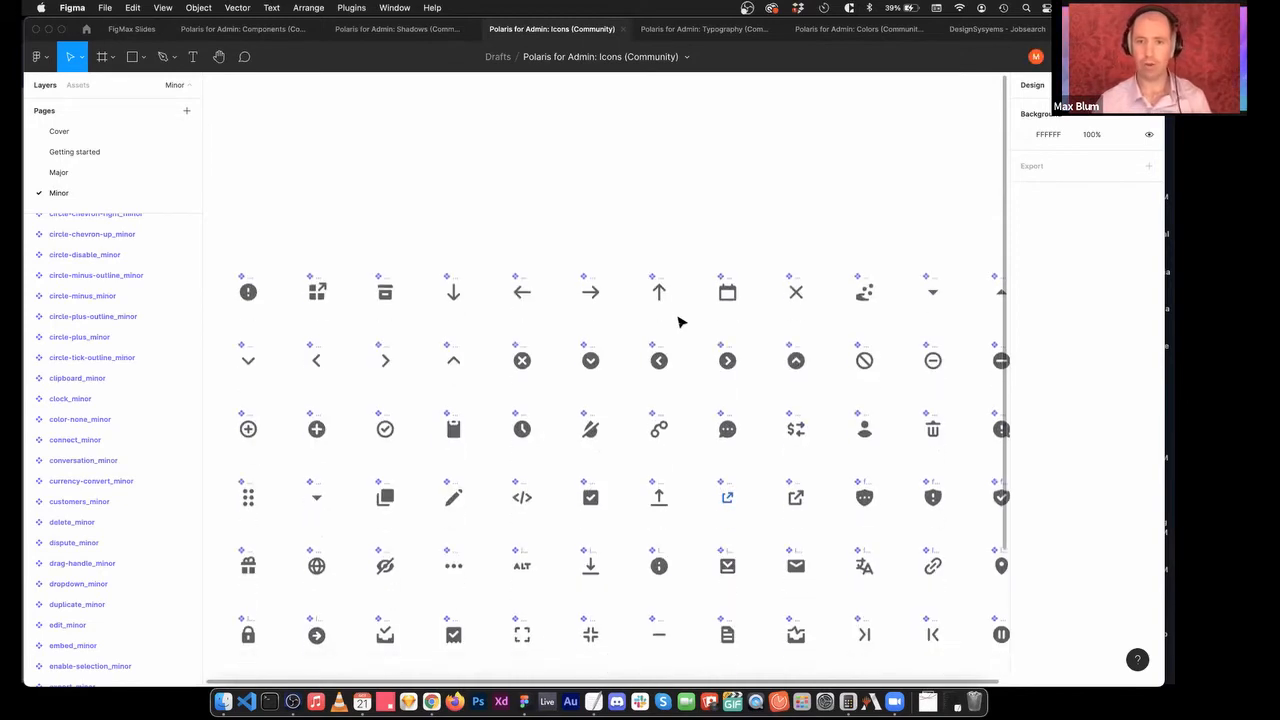
scroll(700, 250, "down", 1)
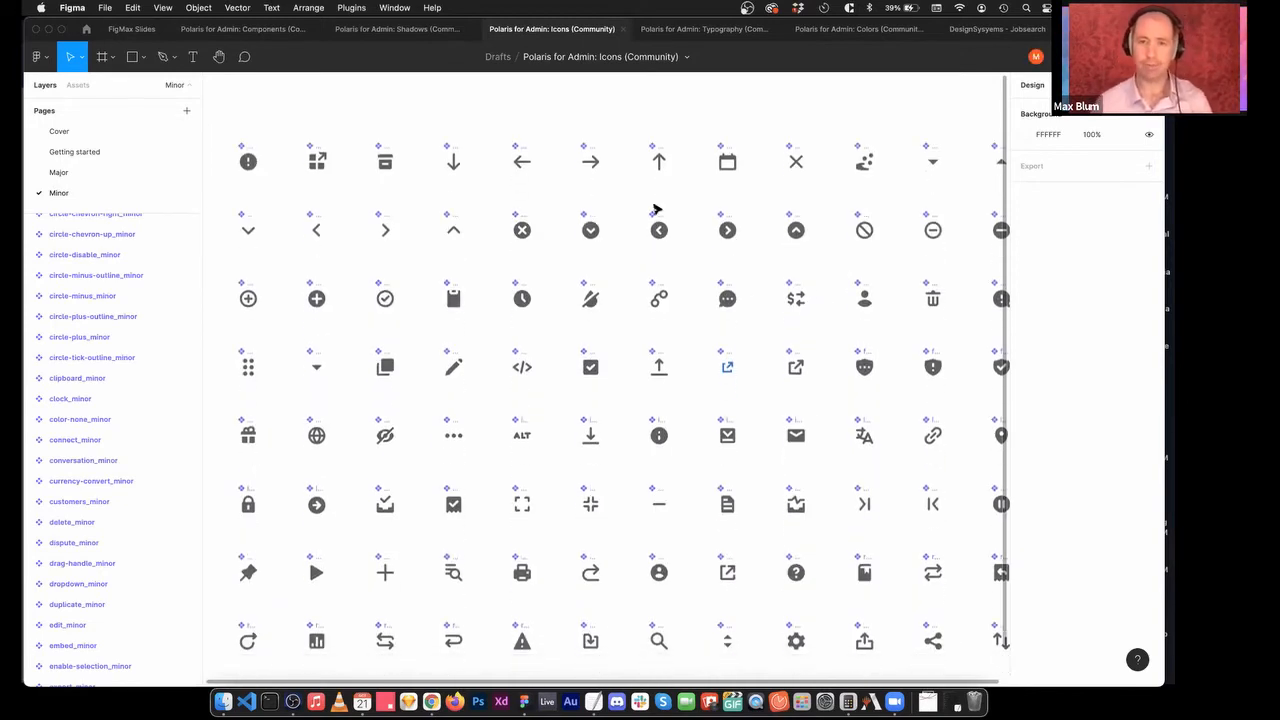
left_click(727, 163)
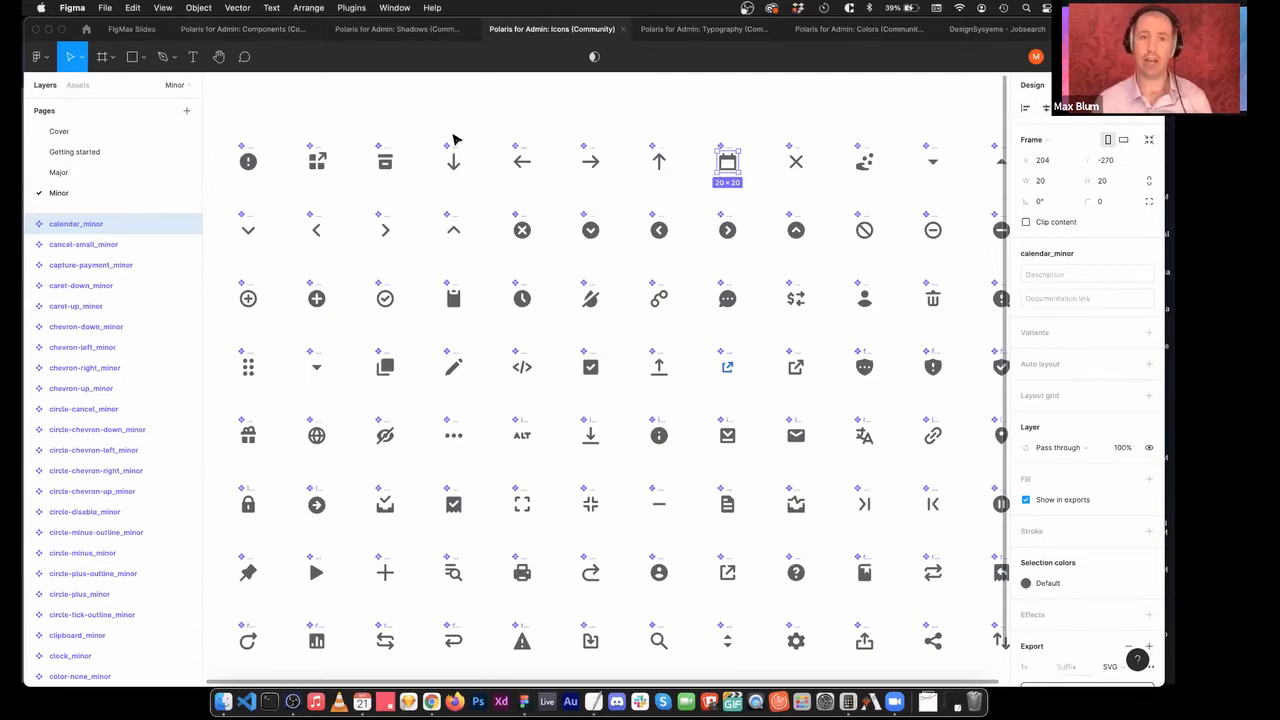
Switch to the FigMax Slides file and paste the copied calendar_minor icon on the canvas just below the figmax build frame's footer.
left_click(136, 31)
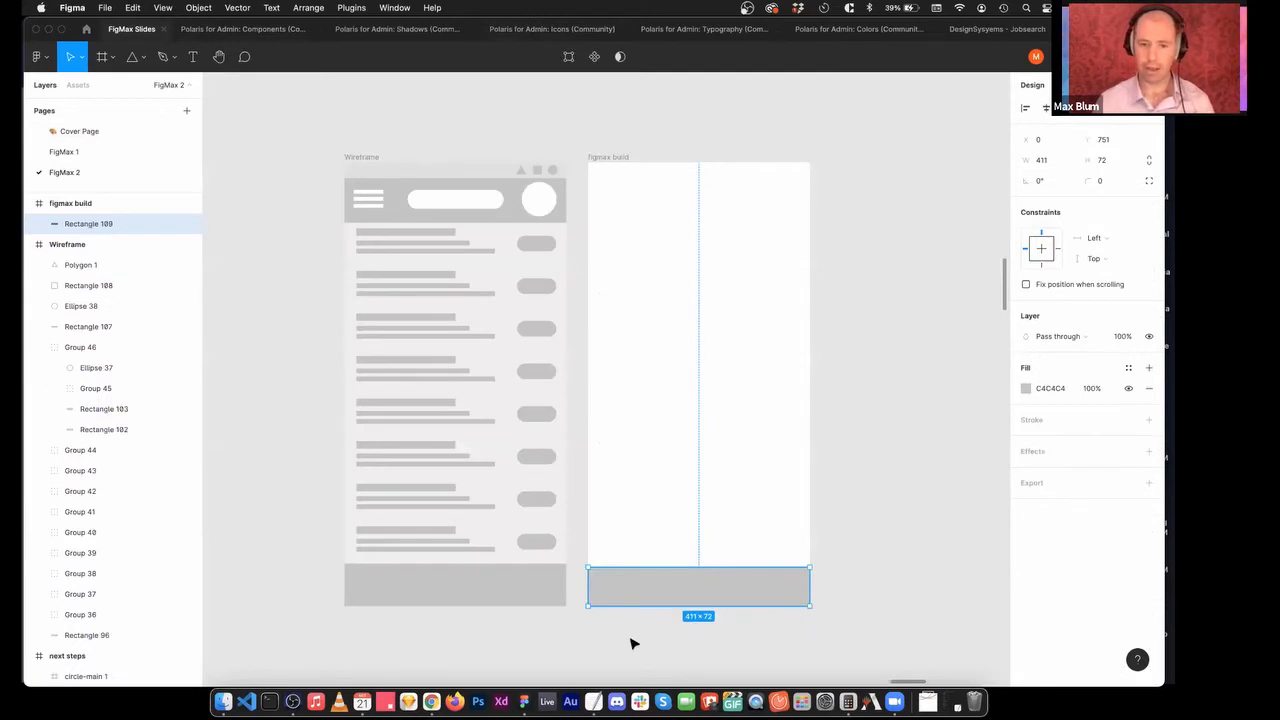
right_click(601, 630)
left_click(658, 597)
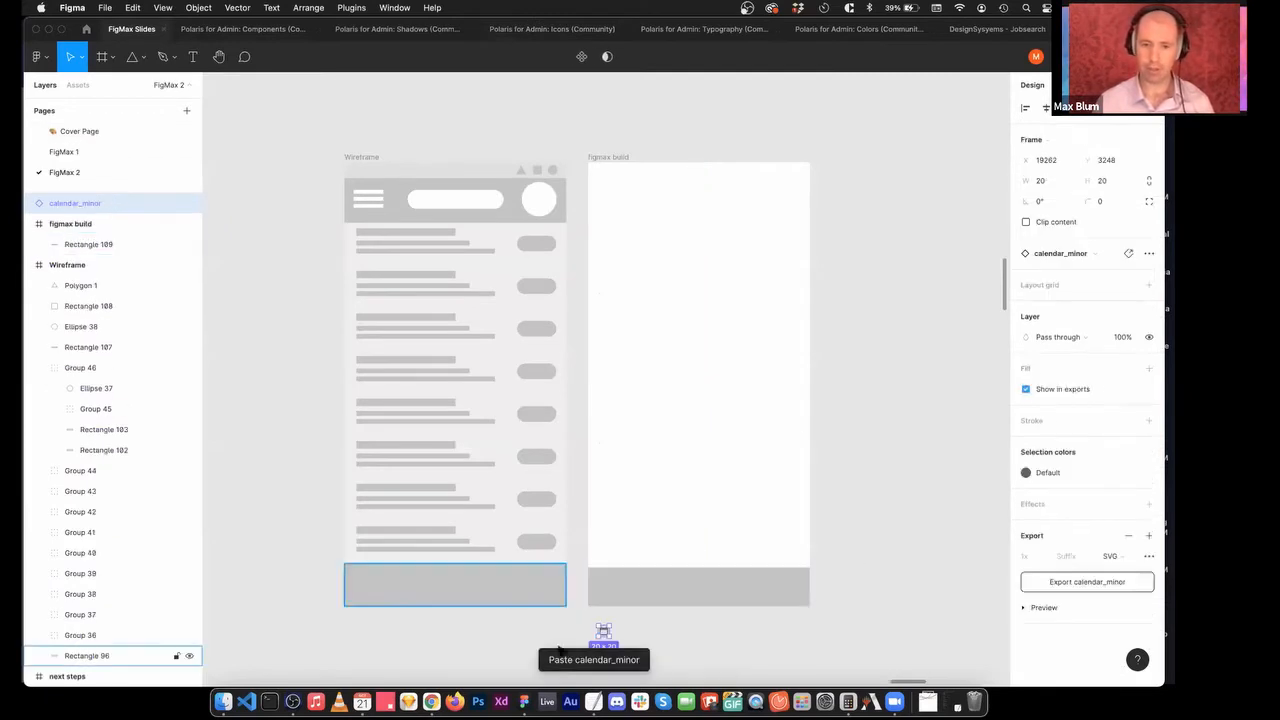
left_click(831, 629)
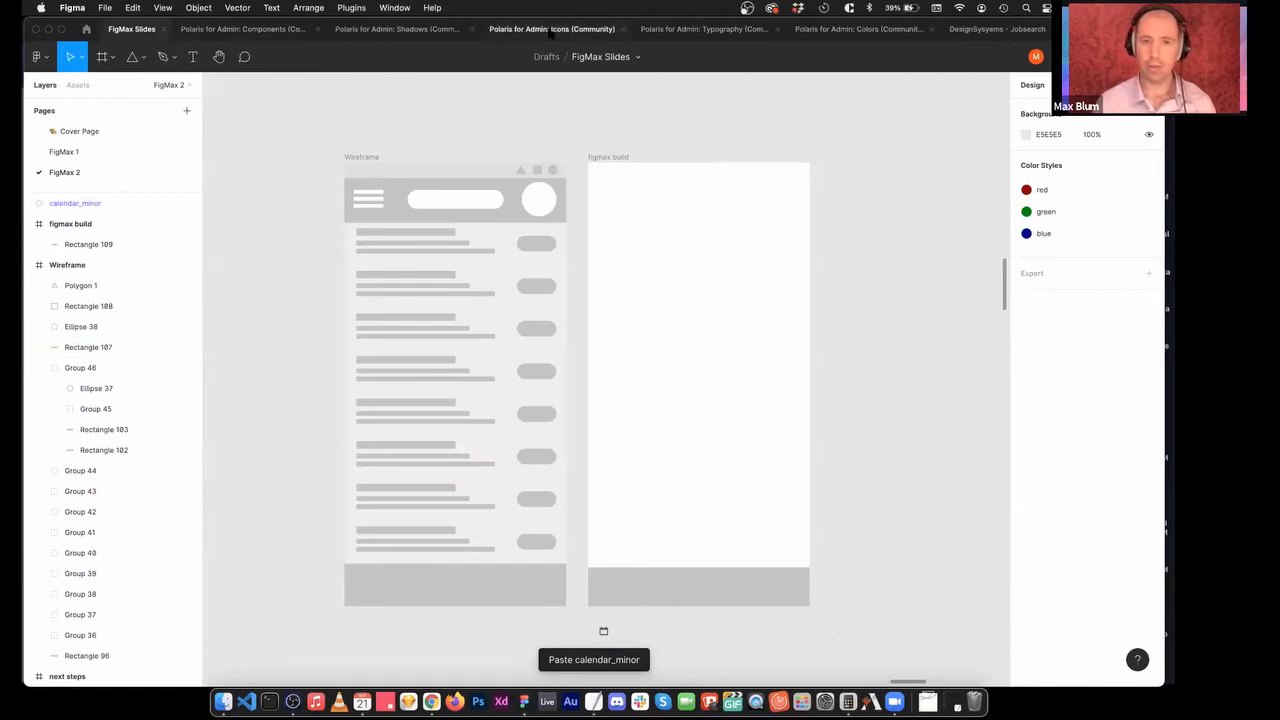
Copy star-filled_minor from the Polaris for Admin: Icons file and paste it below the figmax build frame in FigMax Slides.
left_click(590, 31)
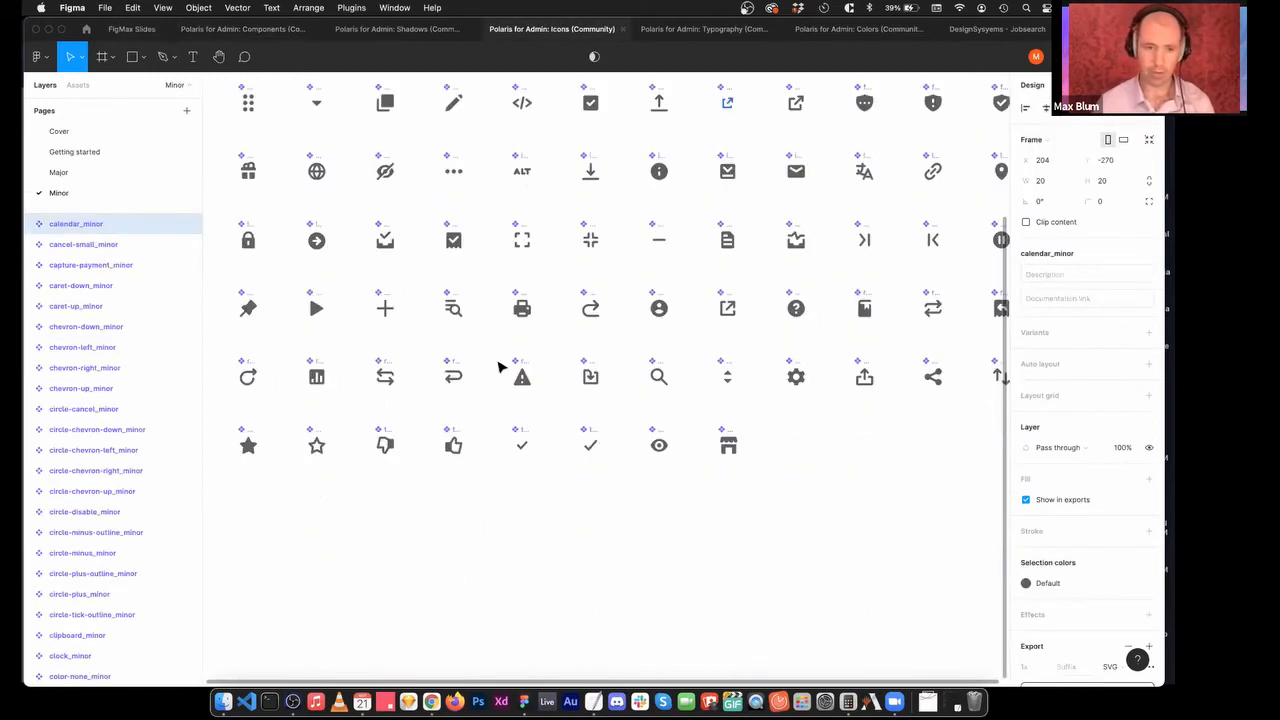
scroll(451, 406, "up", 5)
scroll(465, 395, "down", 2)
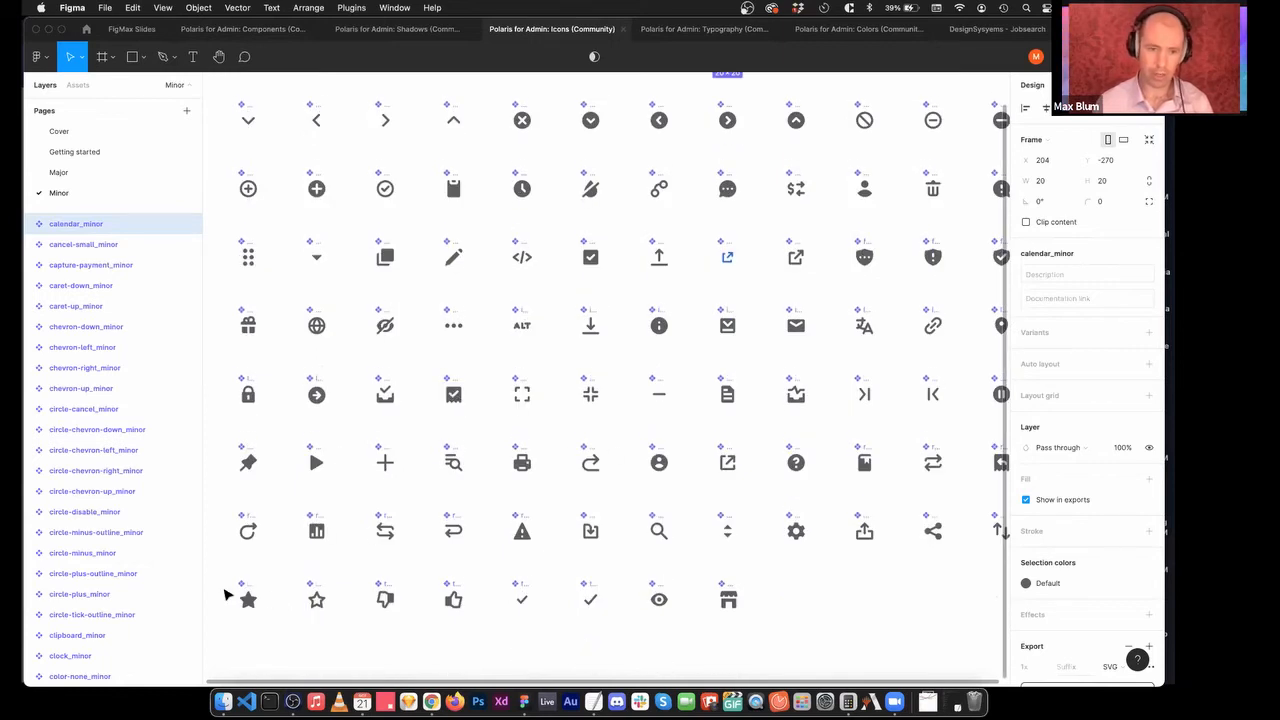
left_click(249, 600)
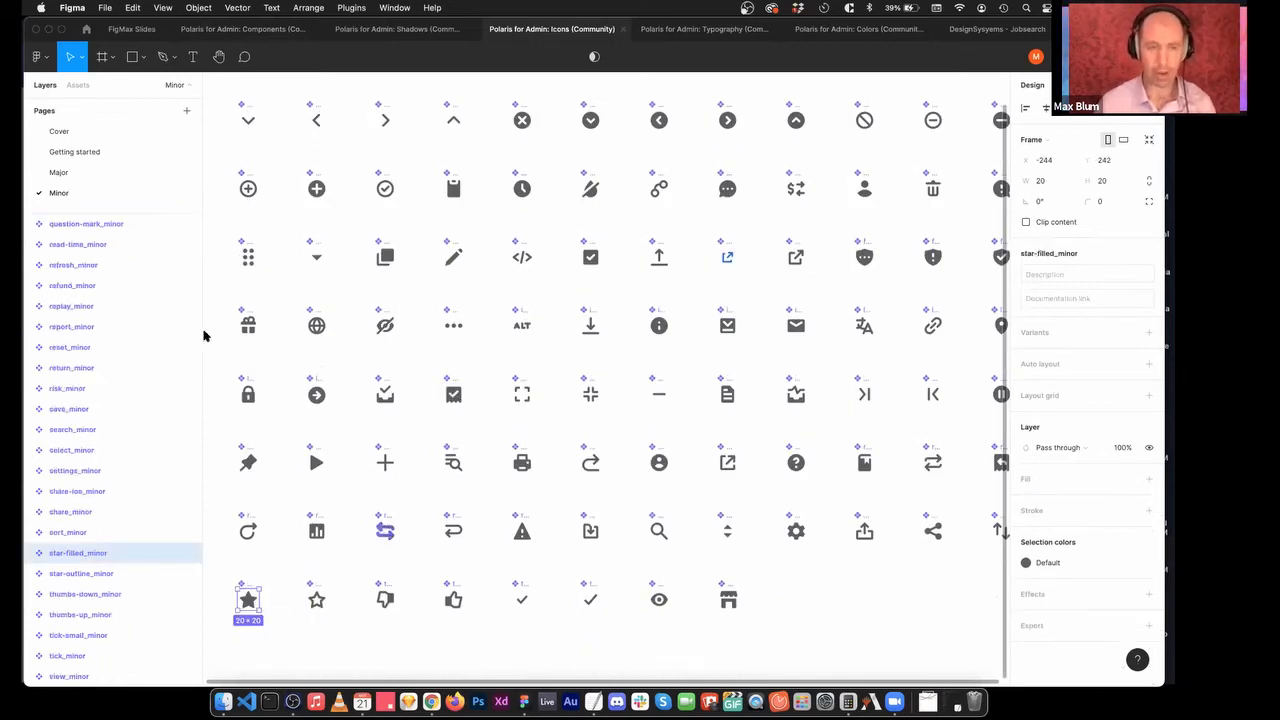
left_click(120, 31)
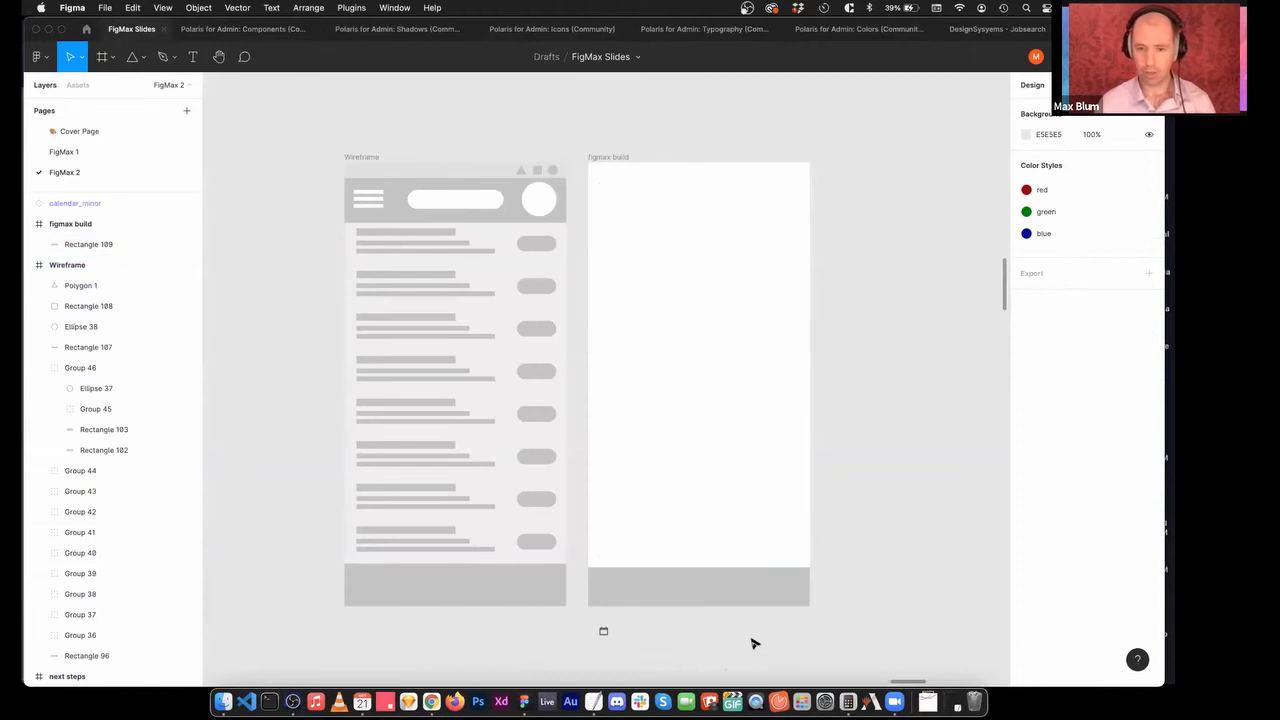
right_click(754, 643)
left_click(783, 597)
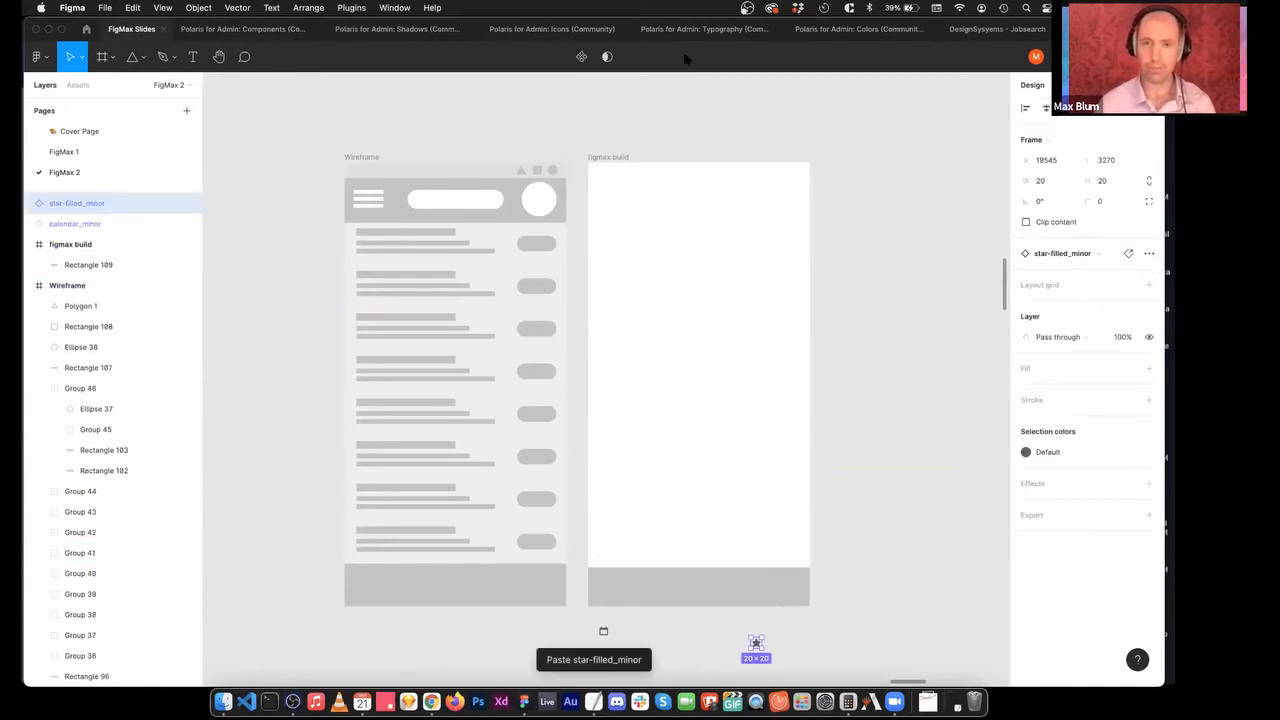
Copy invite_minor from the Polaris for Admin: Icons file and paste it between the calendar and star icons in FigMax Slides.
left_click(588, 30)
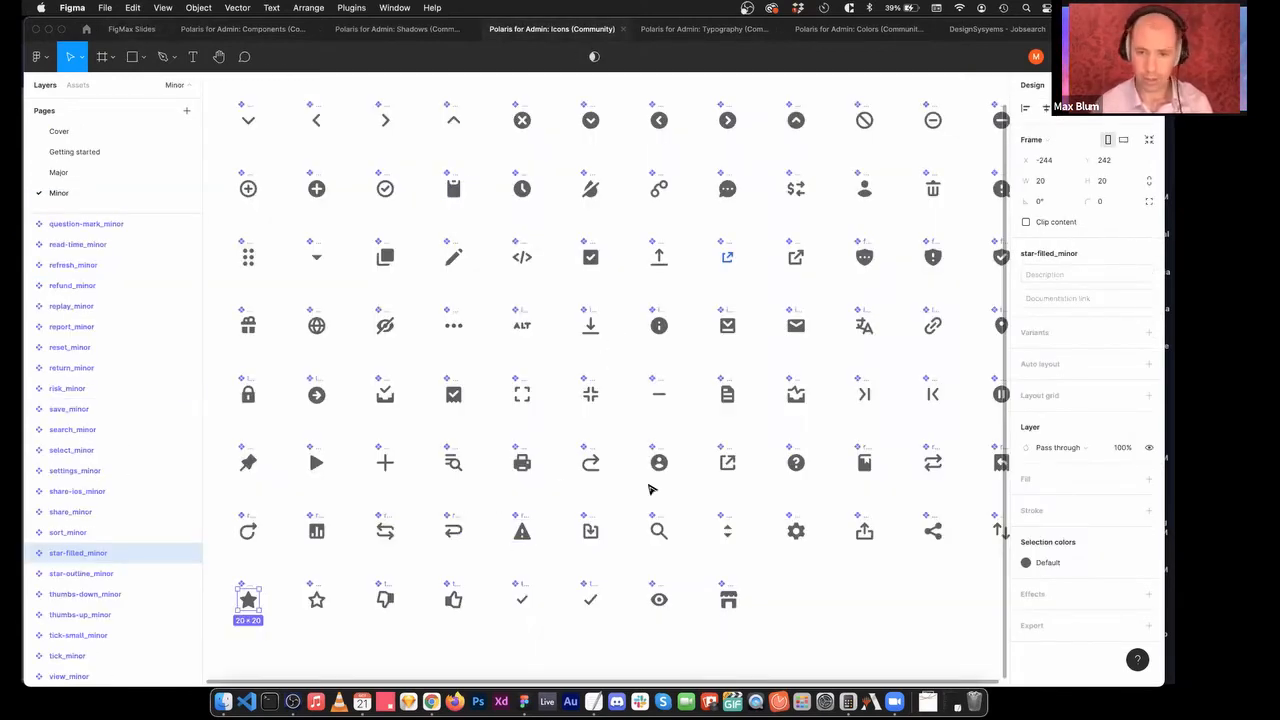
scroll(740, 380, "right", 1)
left_click(787, 325)
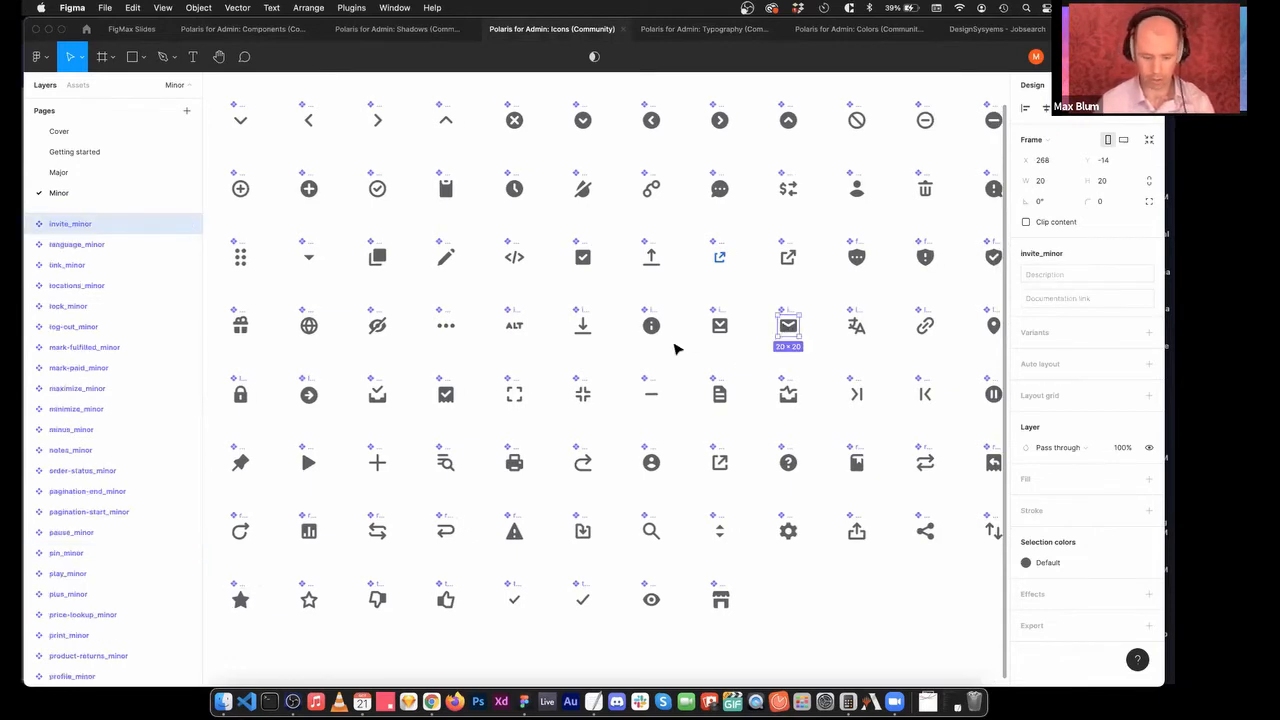
left_click(131, 29)
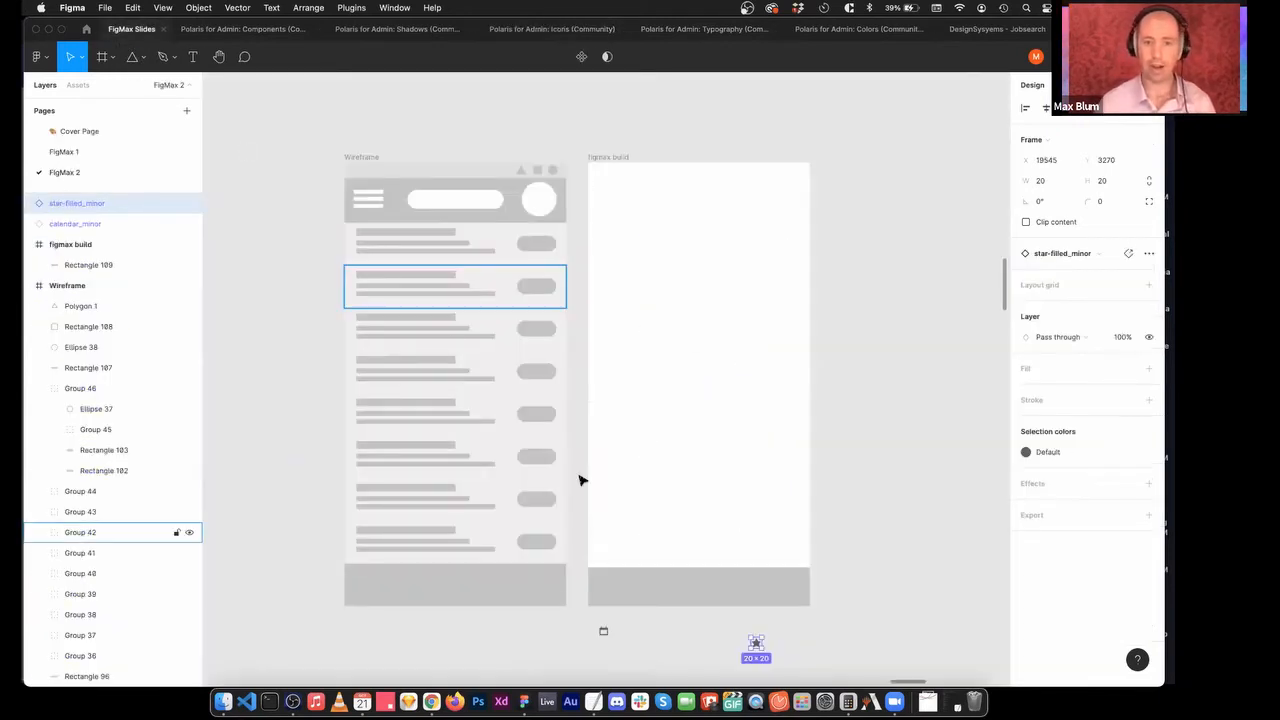
right_click(637, 642)
left_click(660, 594)
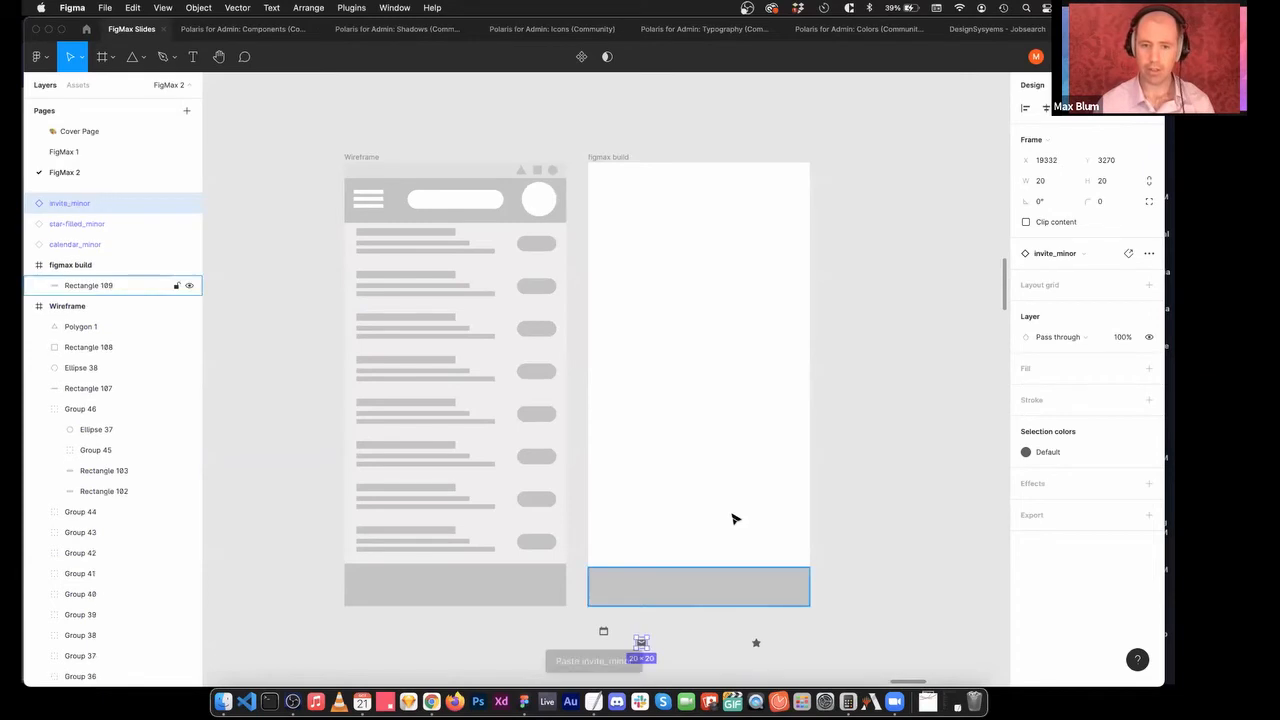
left_click(871, 523)
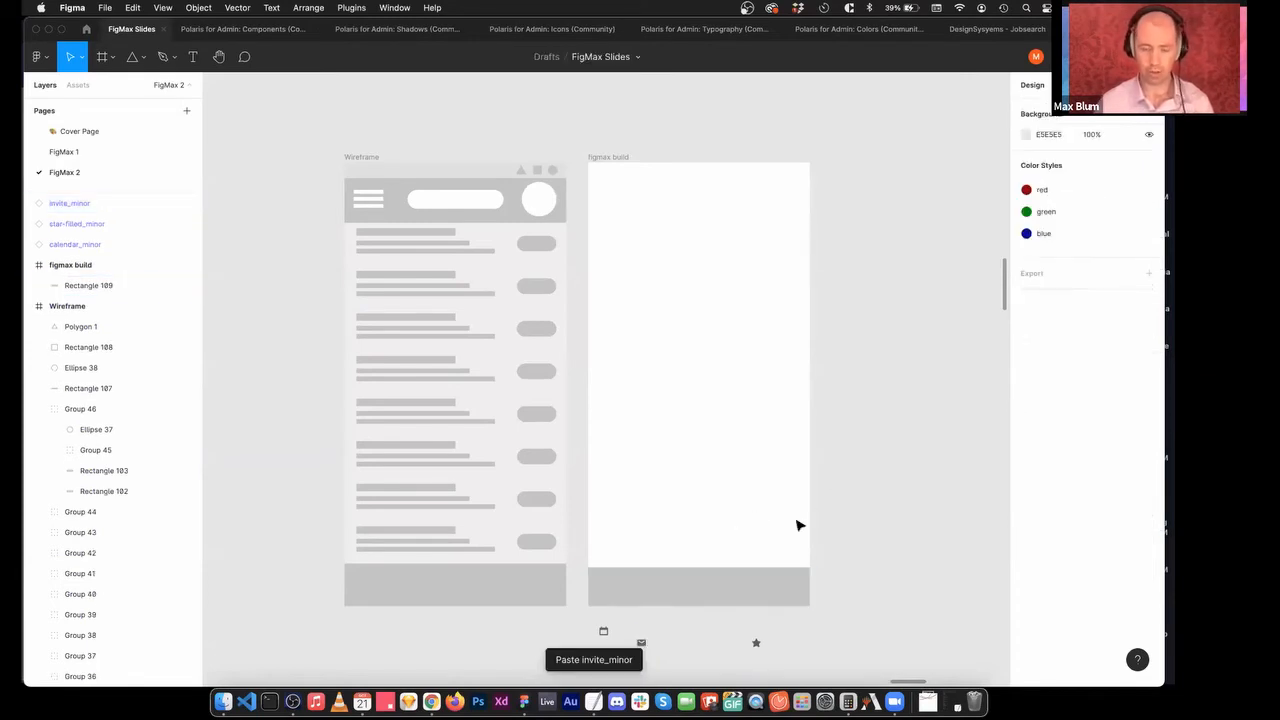
left_click(668, 544)
key("ctrl+v")
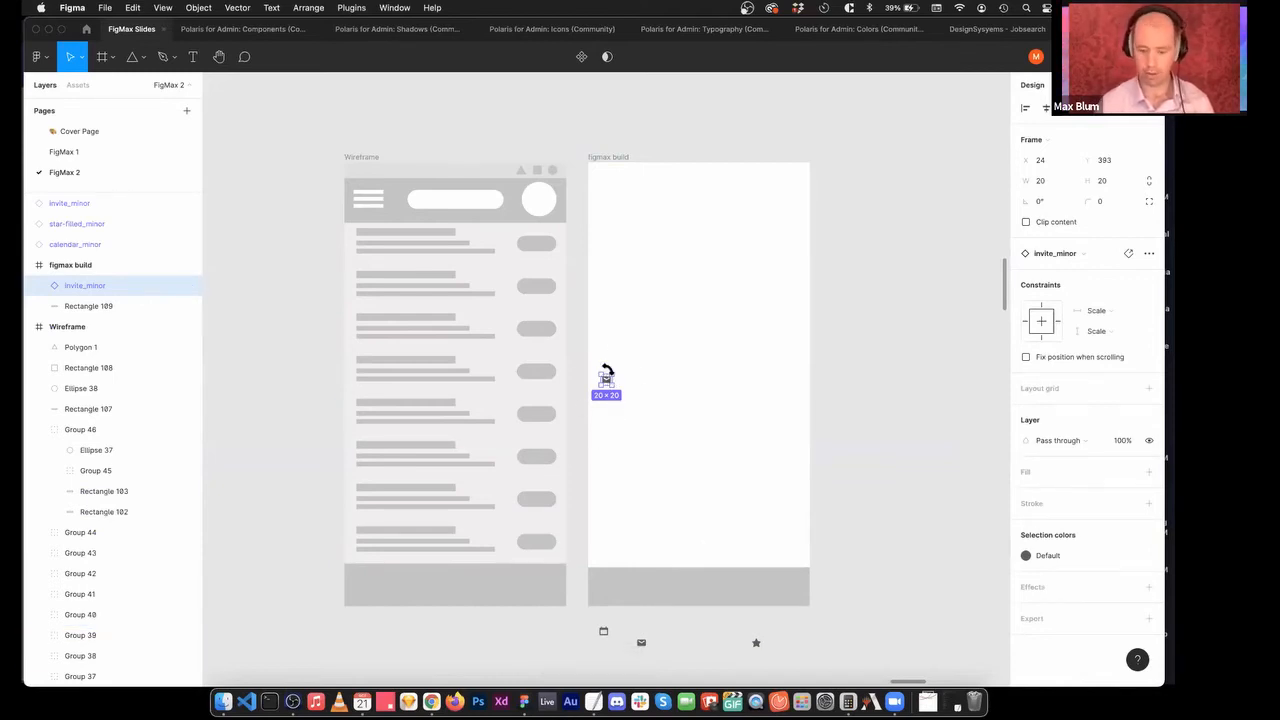
key("Delete")
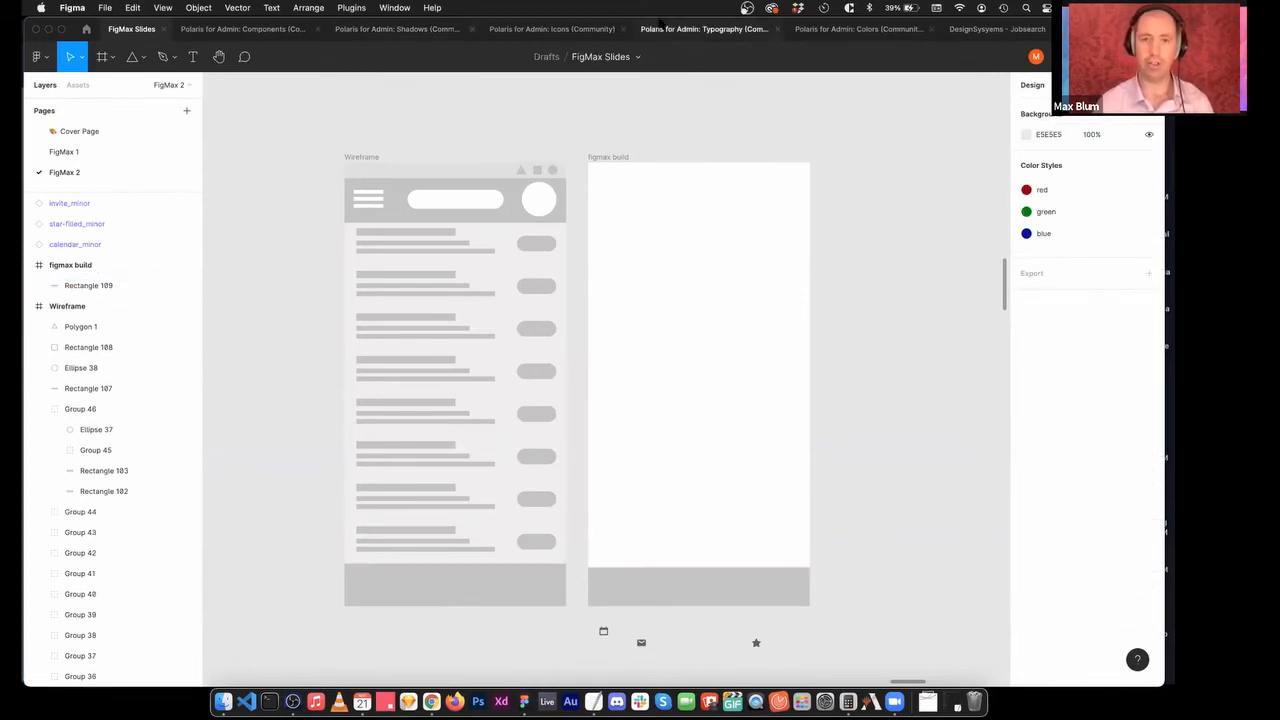
Copy report_minor from the Polaris for Admin: Icons file and paste it to the right of the star icon in FigMax Slides.
left_click(553, 30)
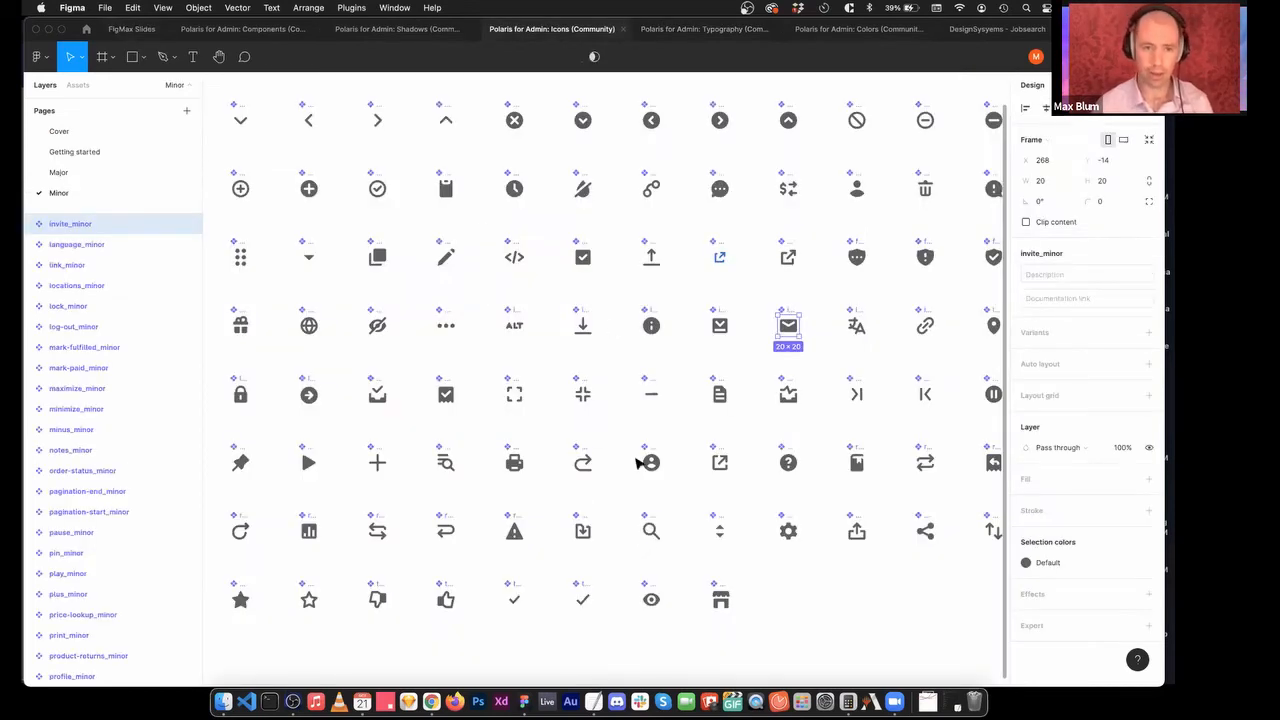
left_click(309, 531)
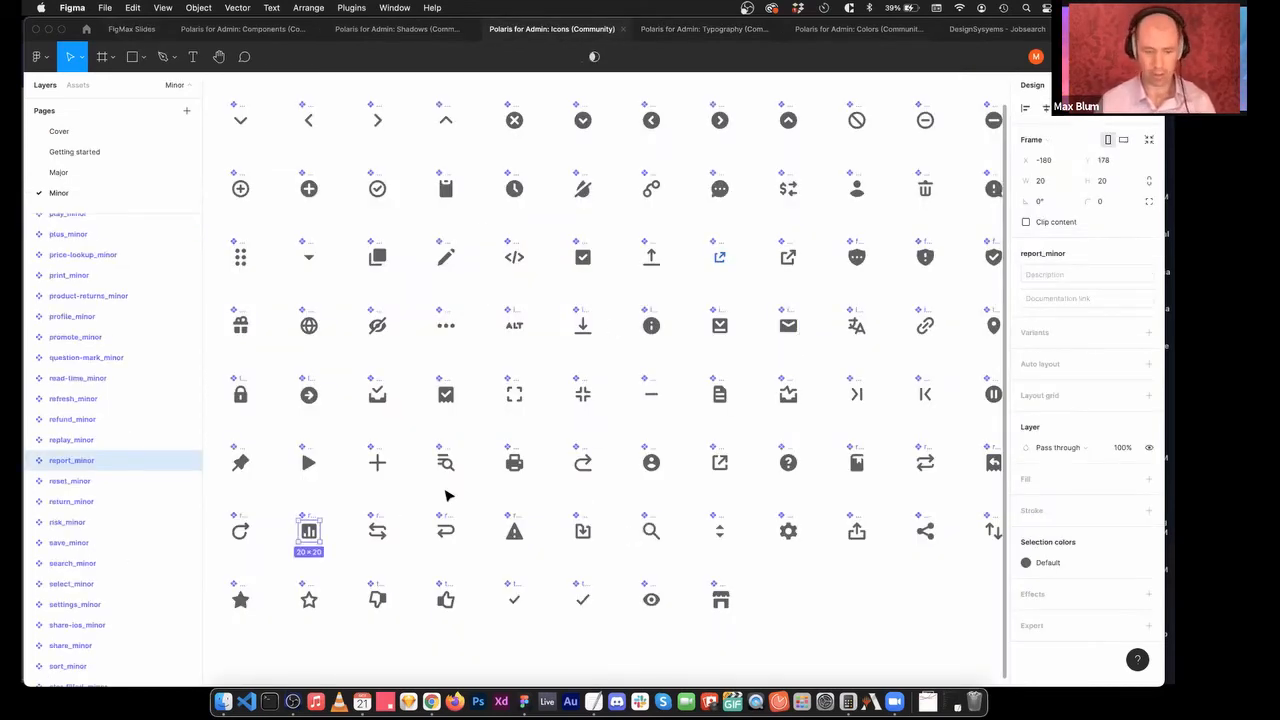
left_click(131, 28)
right_click(797, 642)
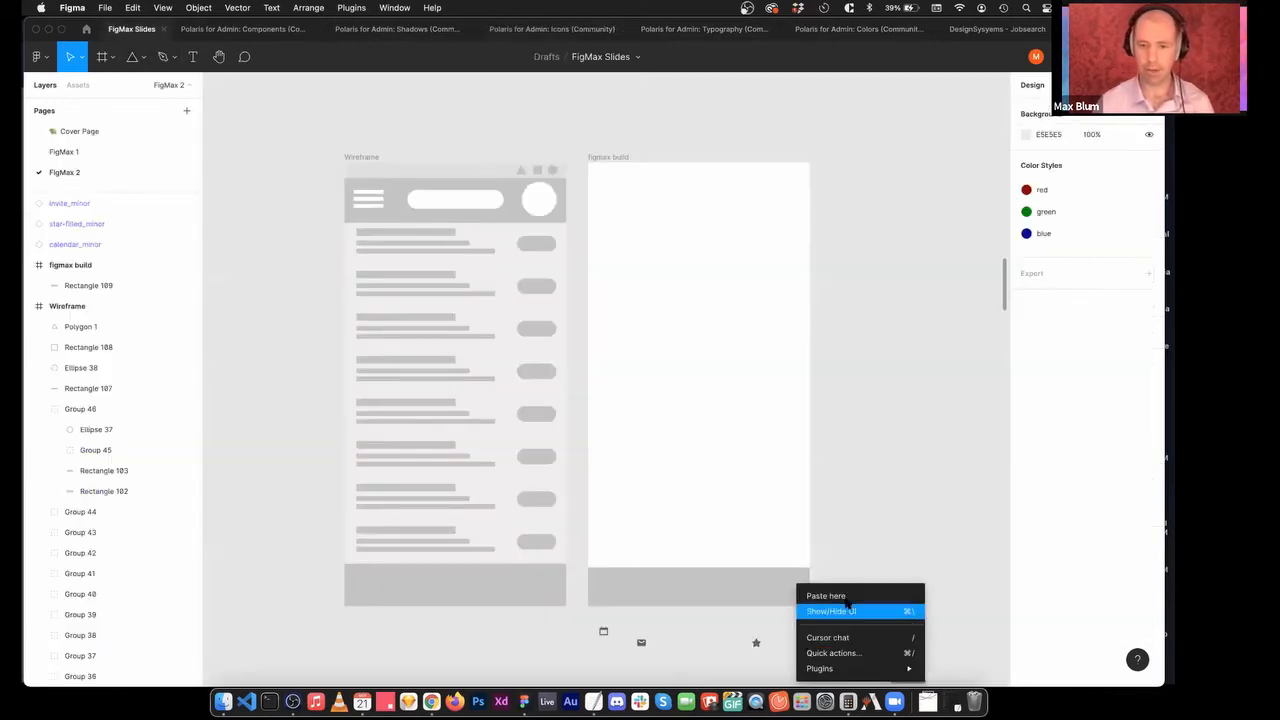
left_click(840, 596)
left_click(828, 623)
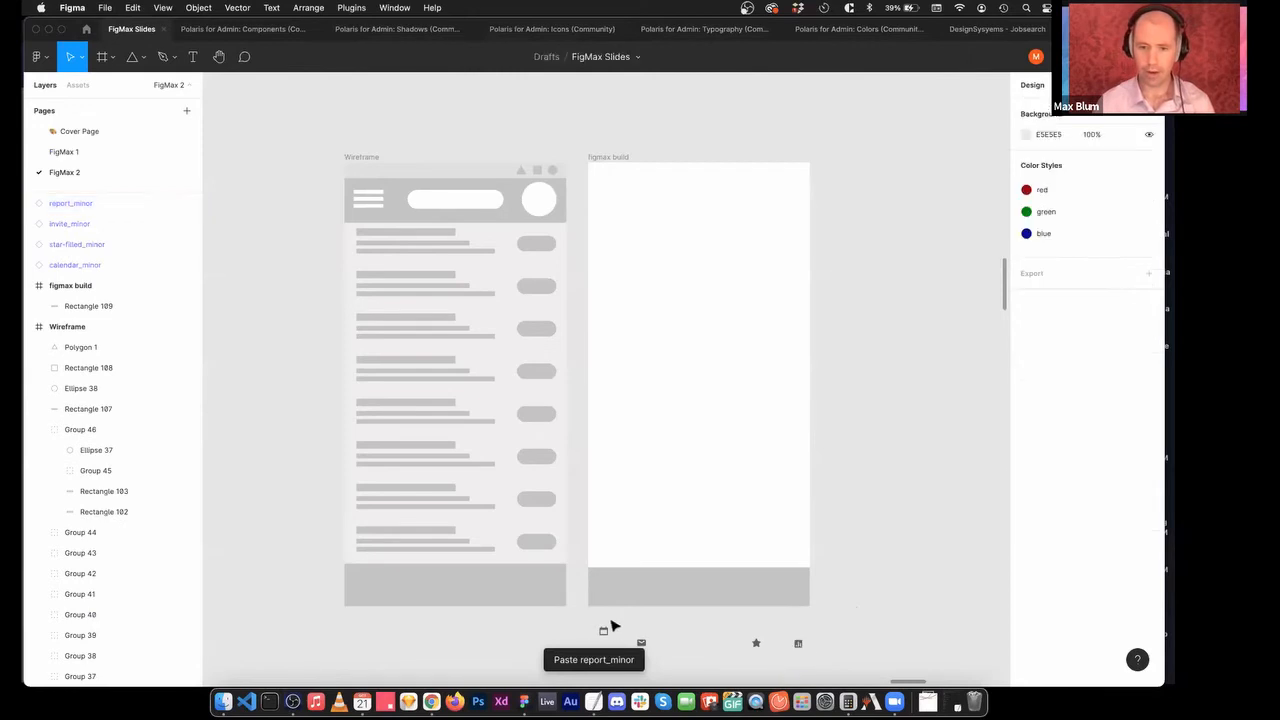
Align the four pasted icons on their vertical centers and resize them to 32 by 32 with proportions constrained.
left_click_drag(584, 618, 810, 668)
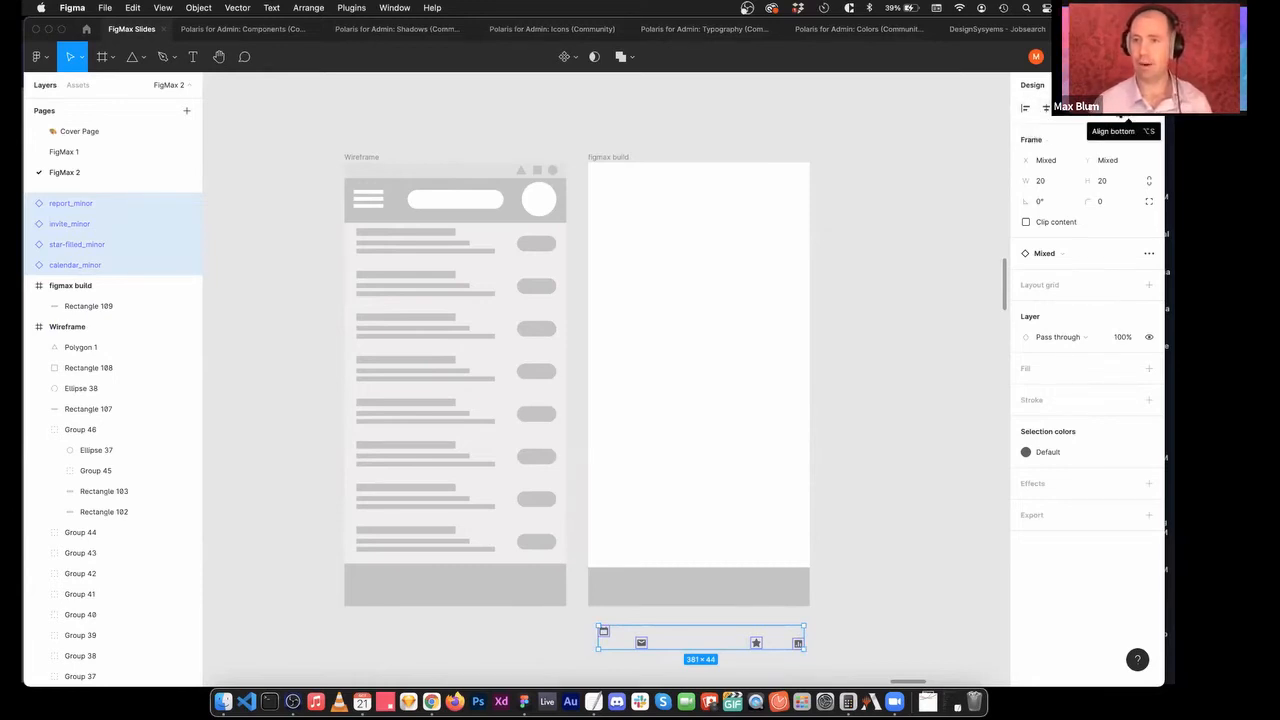
left_click(1107, 116)
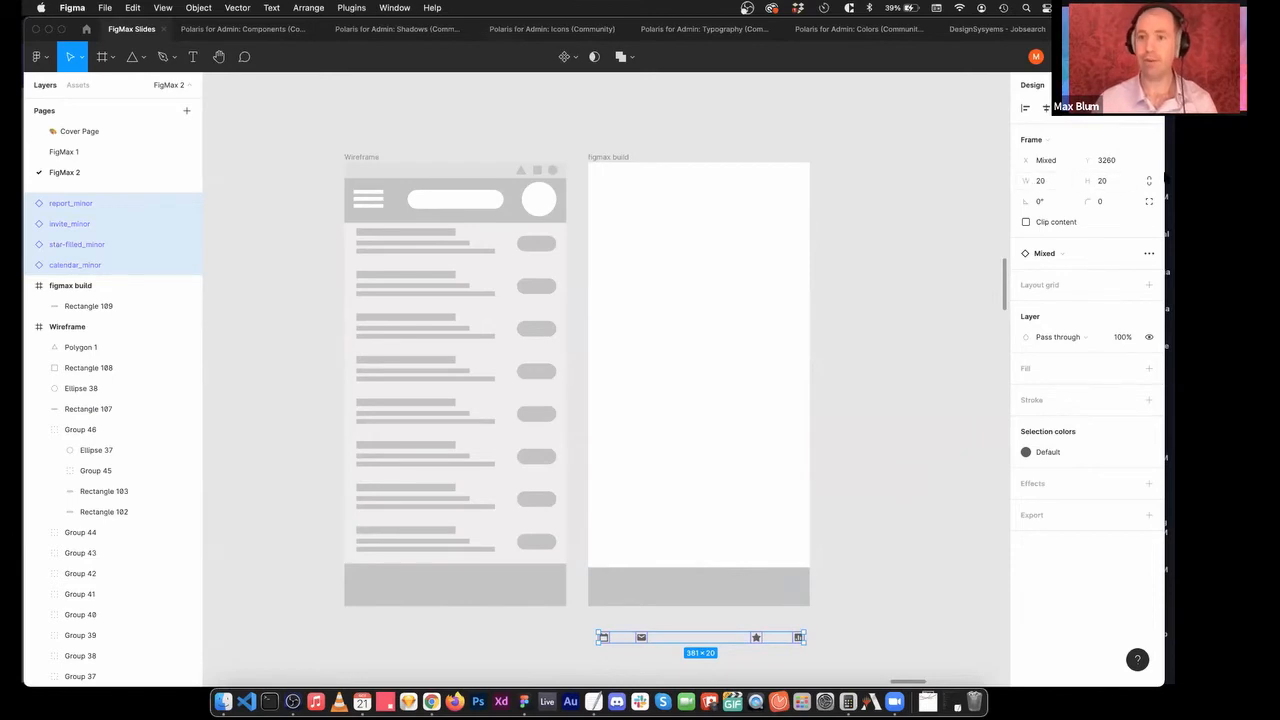
left_click(1148, 181)
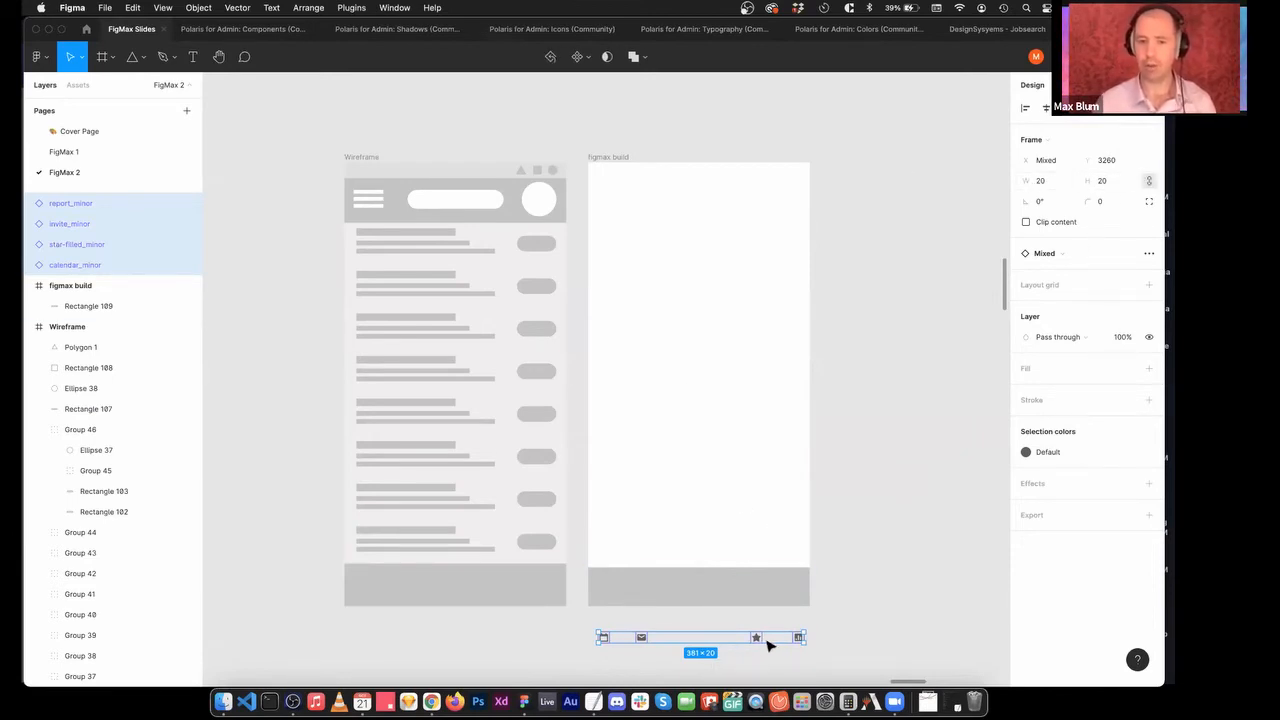
left_click(1099, 180)
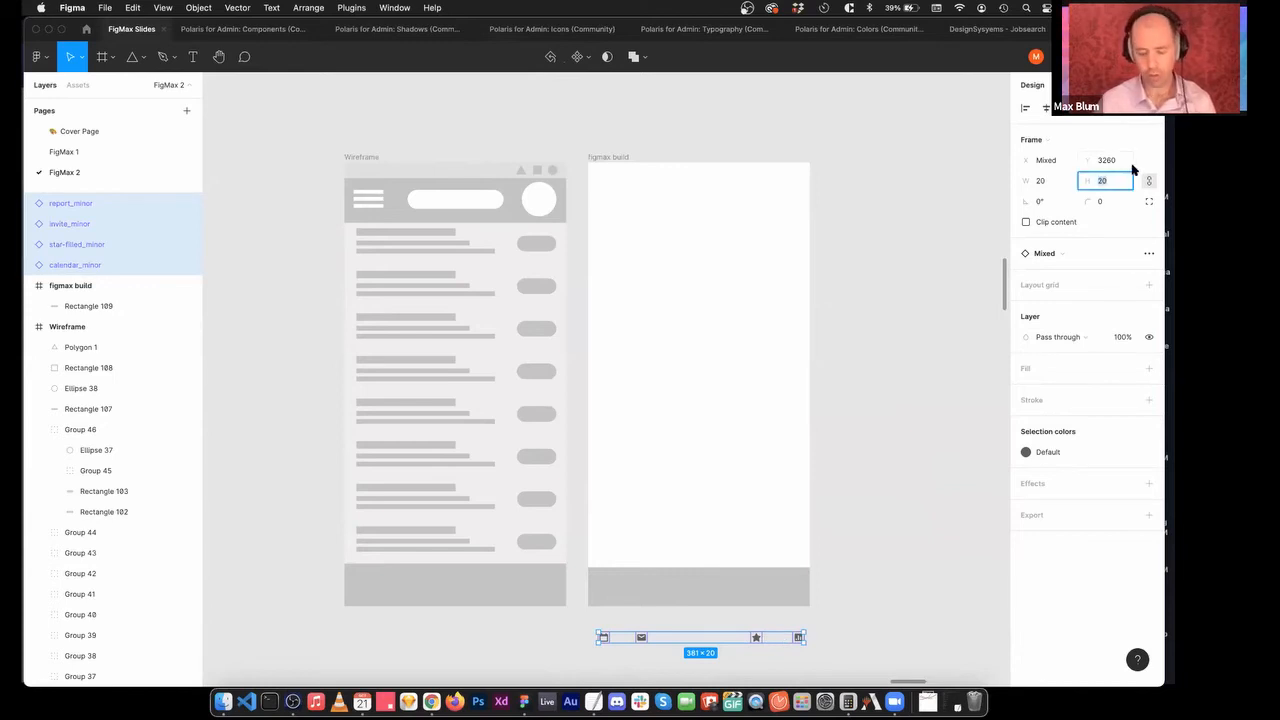
type("32")
key("Return")
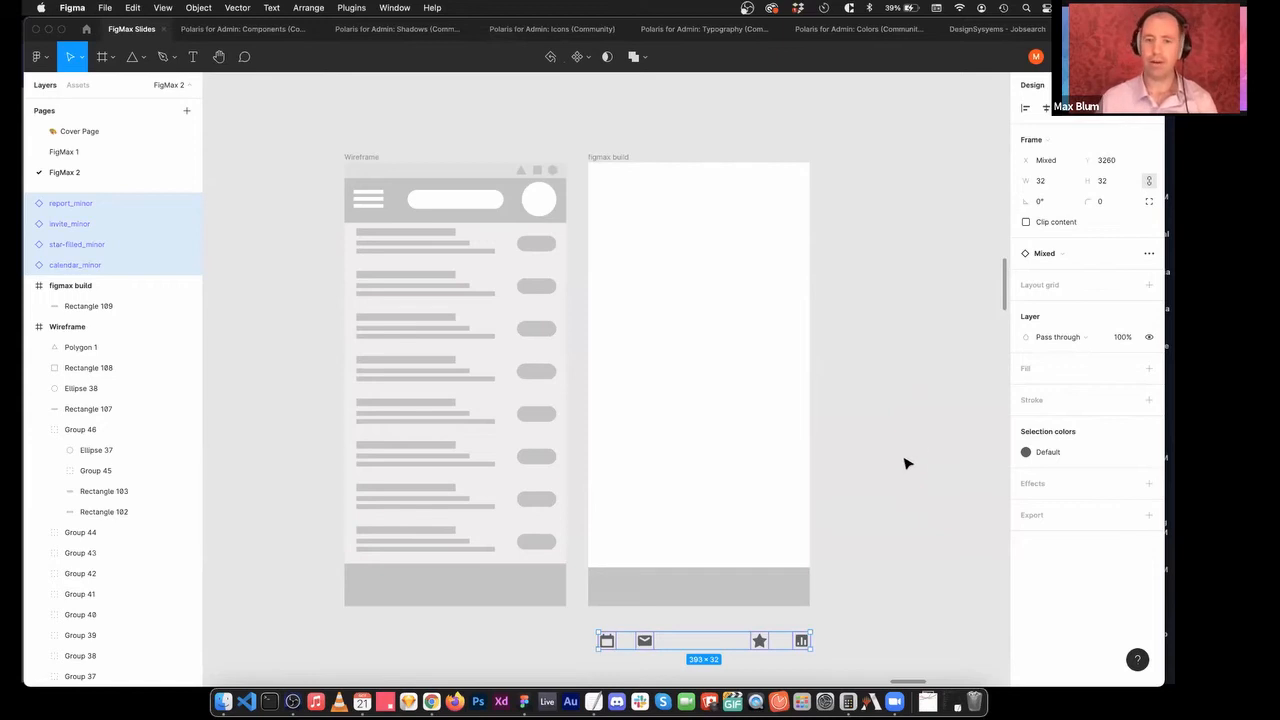
Shift the four-icon row left so the calendar icon lines up with the figmax build frame's left edge.
mouse_move(760, 645)
left_mouse_down()
mouse_move(757, 583)
mouse_move(763, 646)
mouse_move(749, 641)
left_mouse_up()
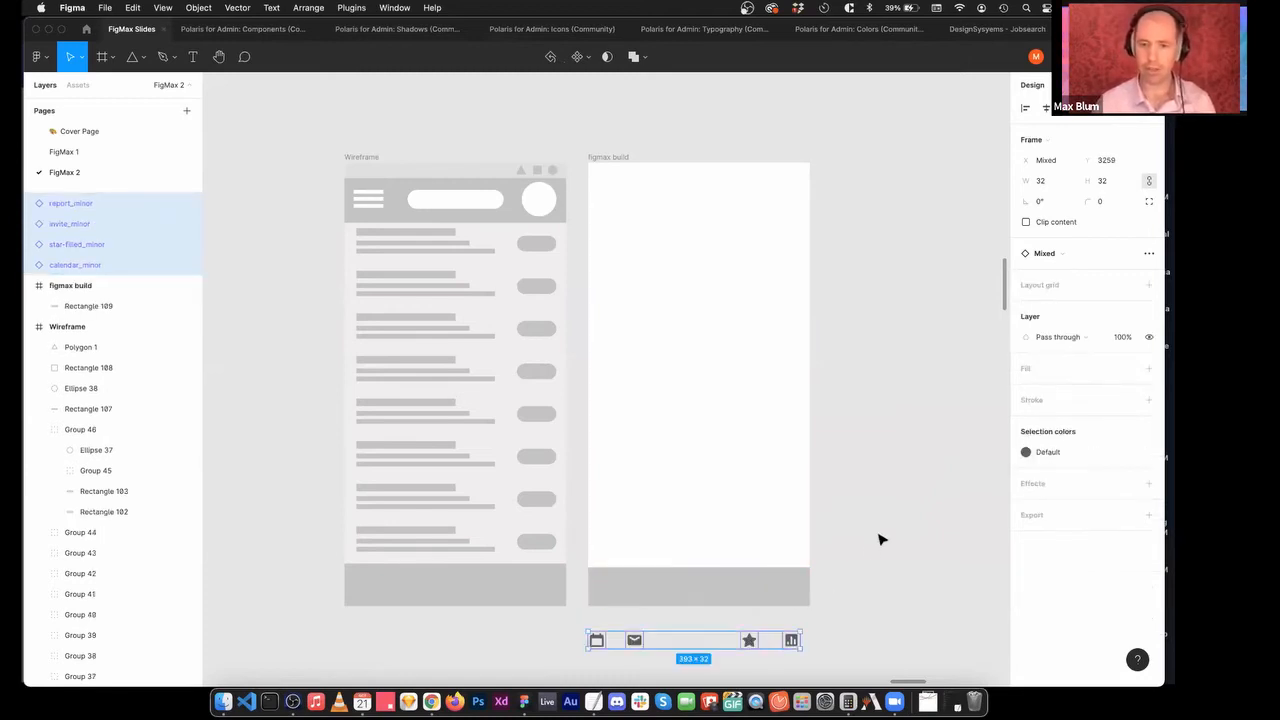
left_click(880, 540)
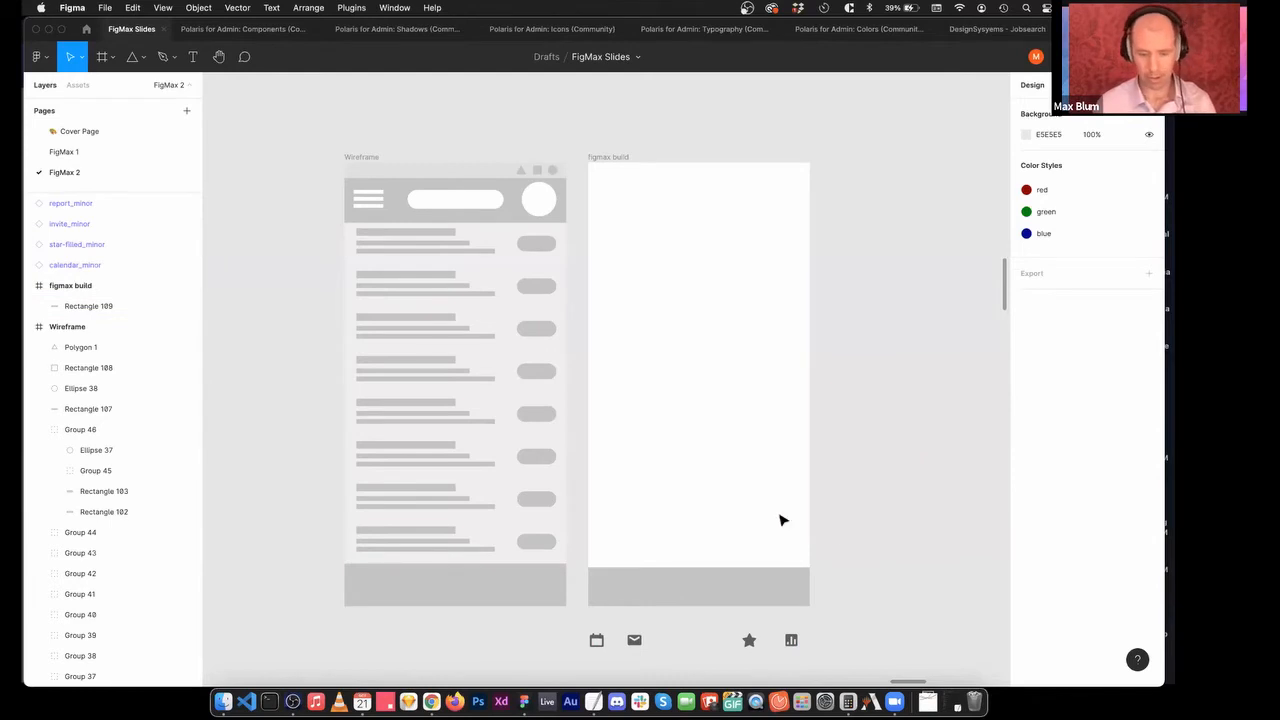
Add the text label "calendar" inside the footer rectangle of the figmax build frame.
key("t")
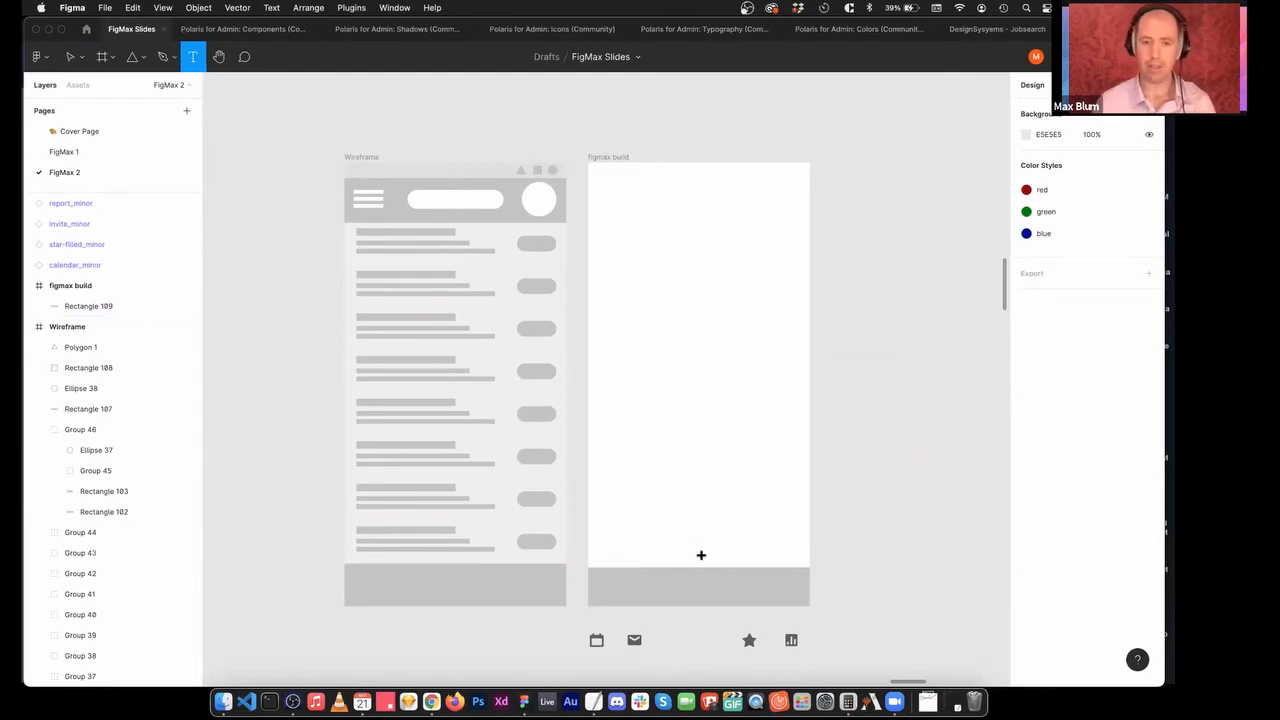
left_click(618, 586)
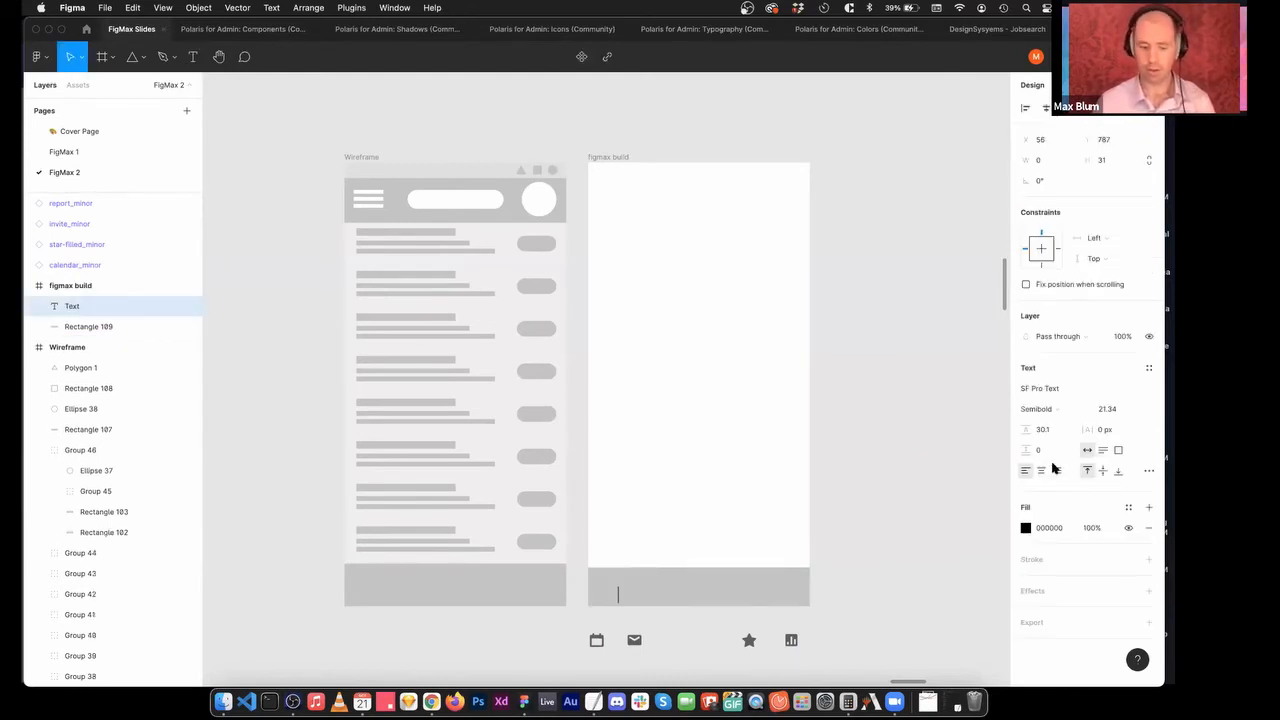
type("calendar")
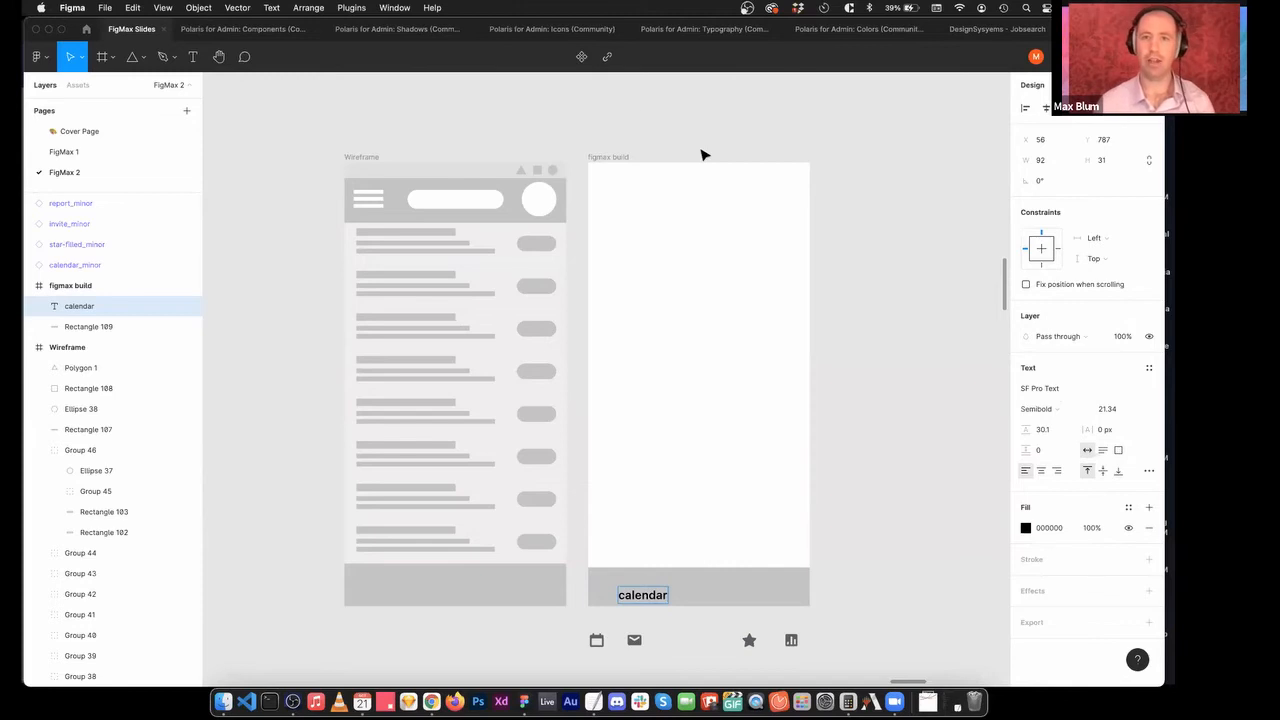
Examine the typeface, weight, size and line height of the small-screen Caption style in the Polaris for Admin: Typography file.
left_click(691, 31)
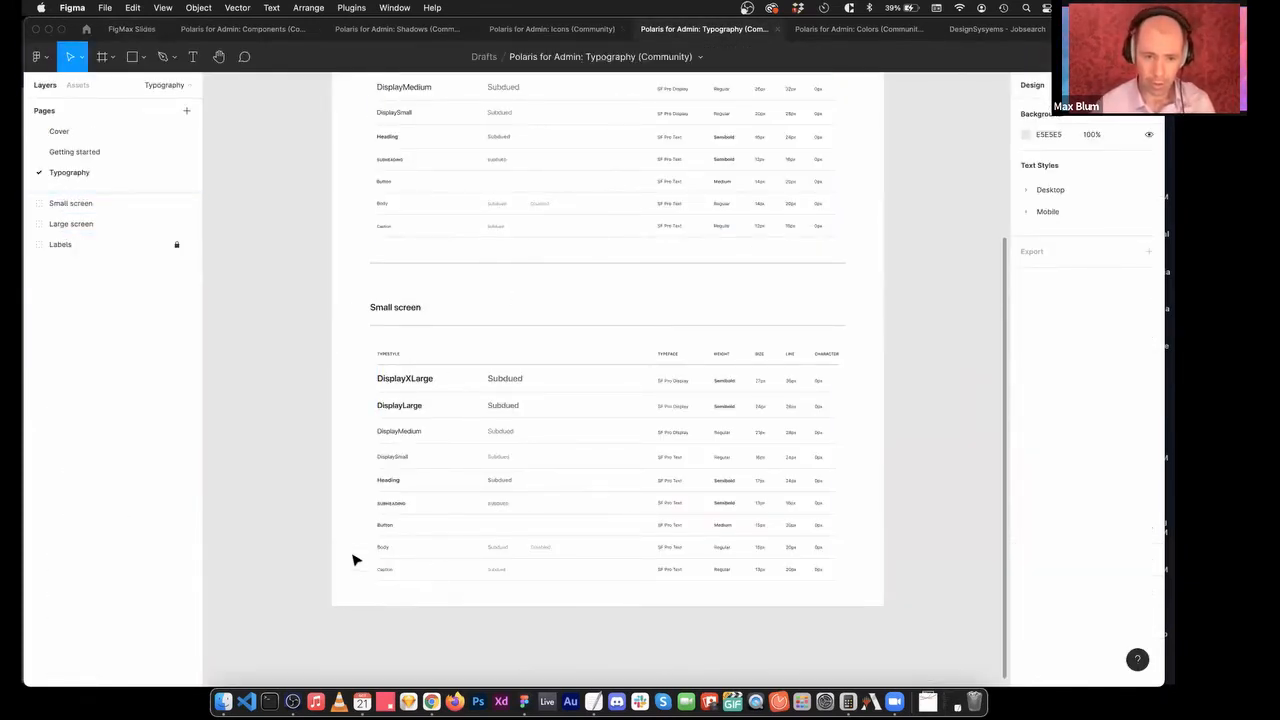
left_click_drag(357, 546, 439, 605)
scroll(591, 406, "right", 10)
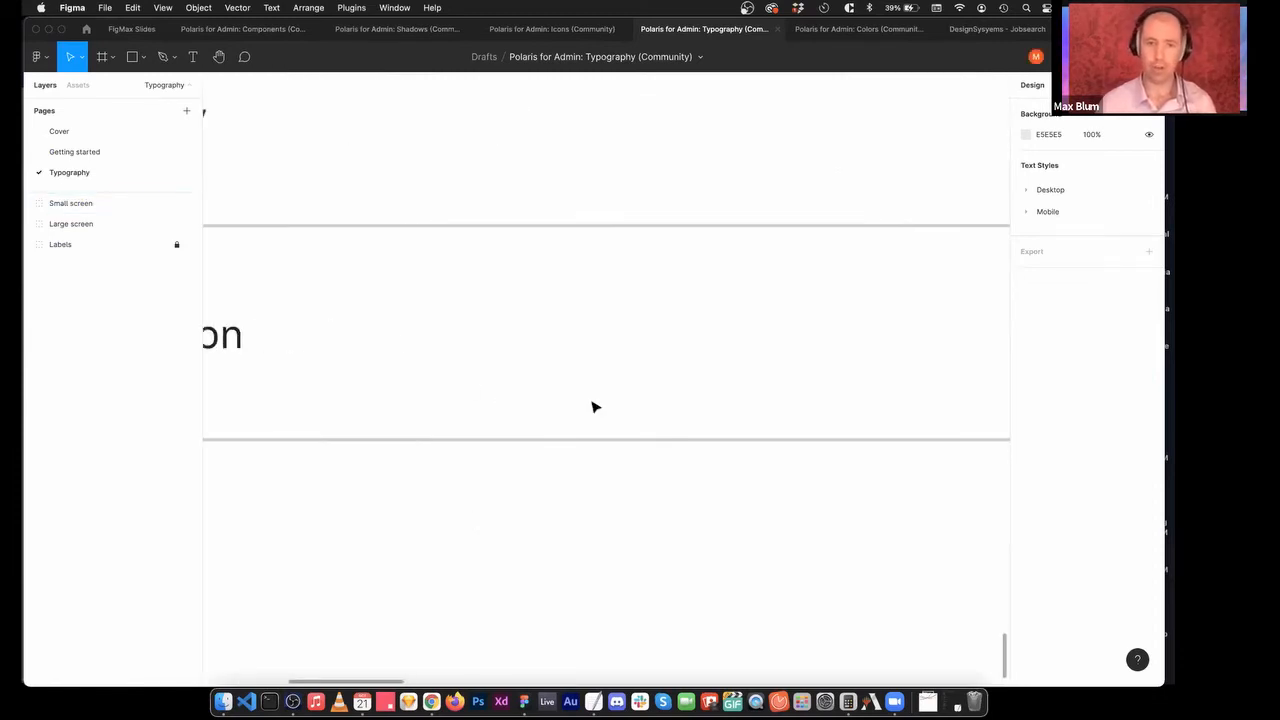
scroll(590, 400, "right", 15)
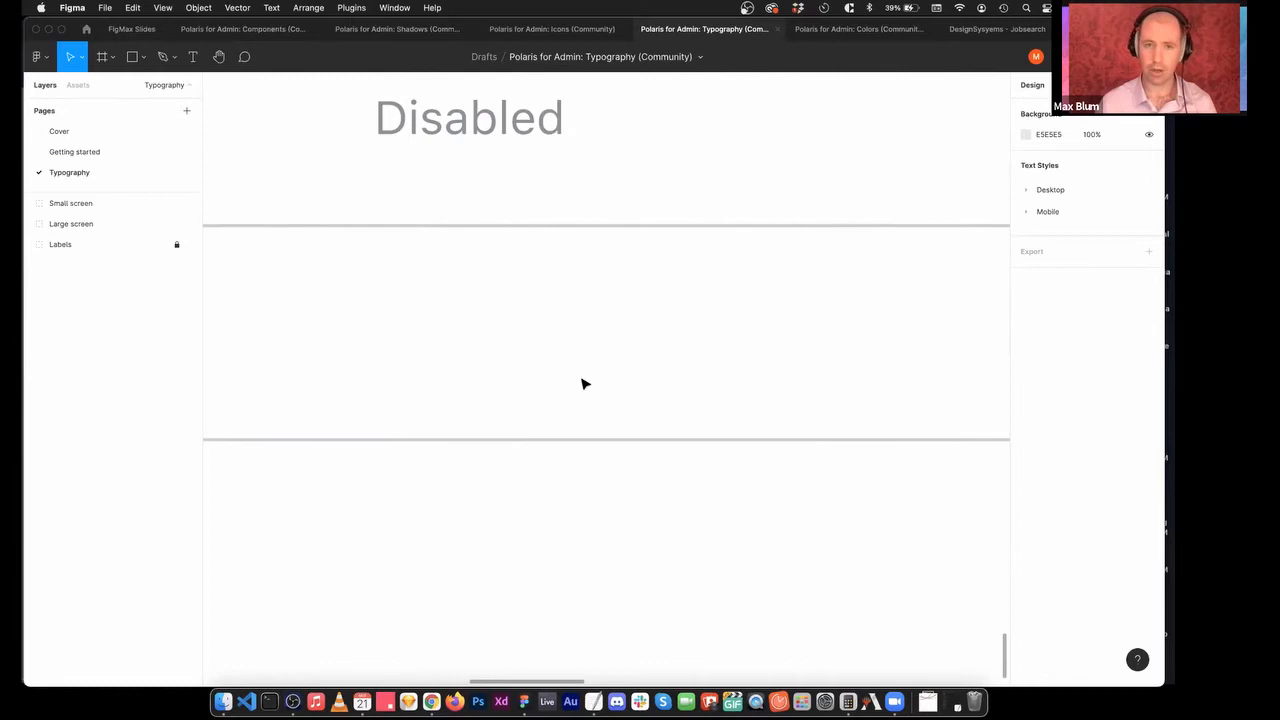
scroll(585, 384, "right", 12)
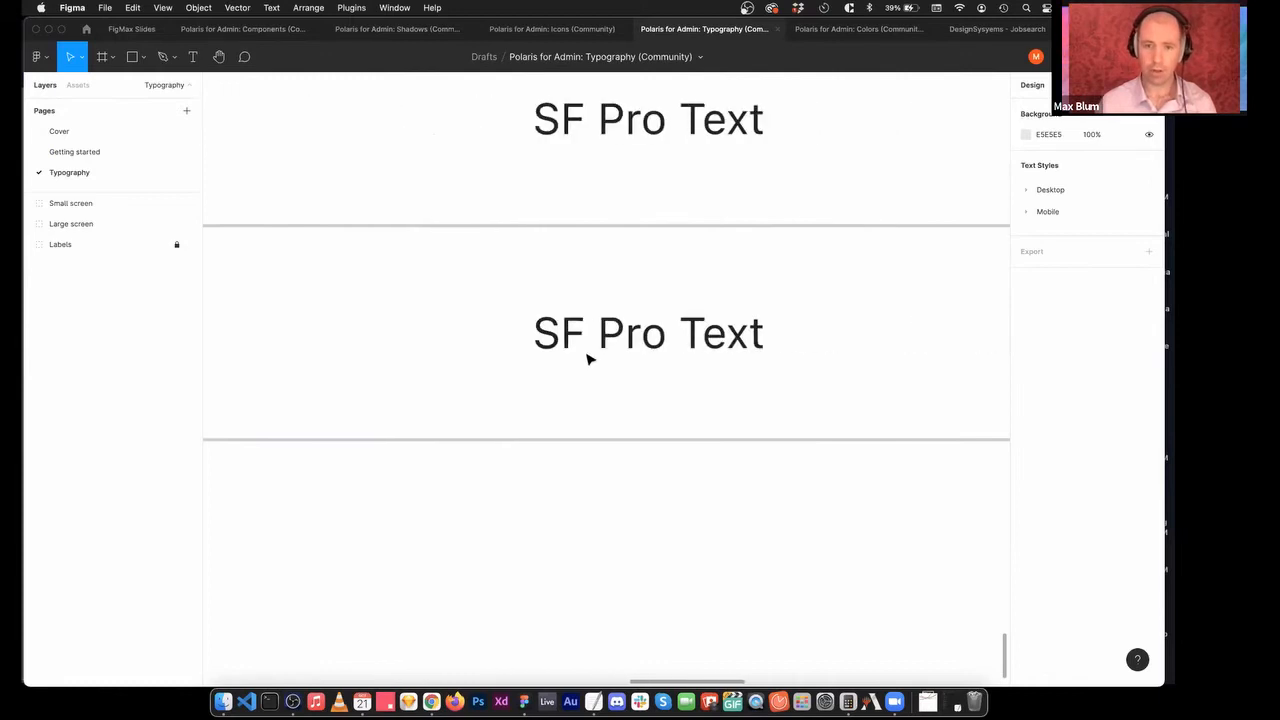
scroll(593, 341, "right", 15)
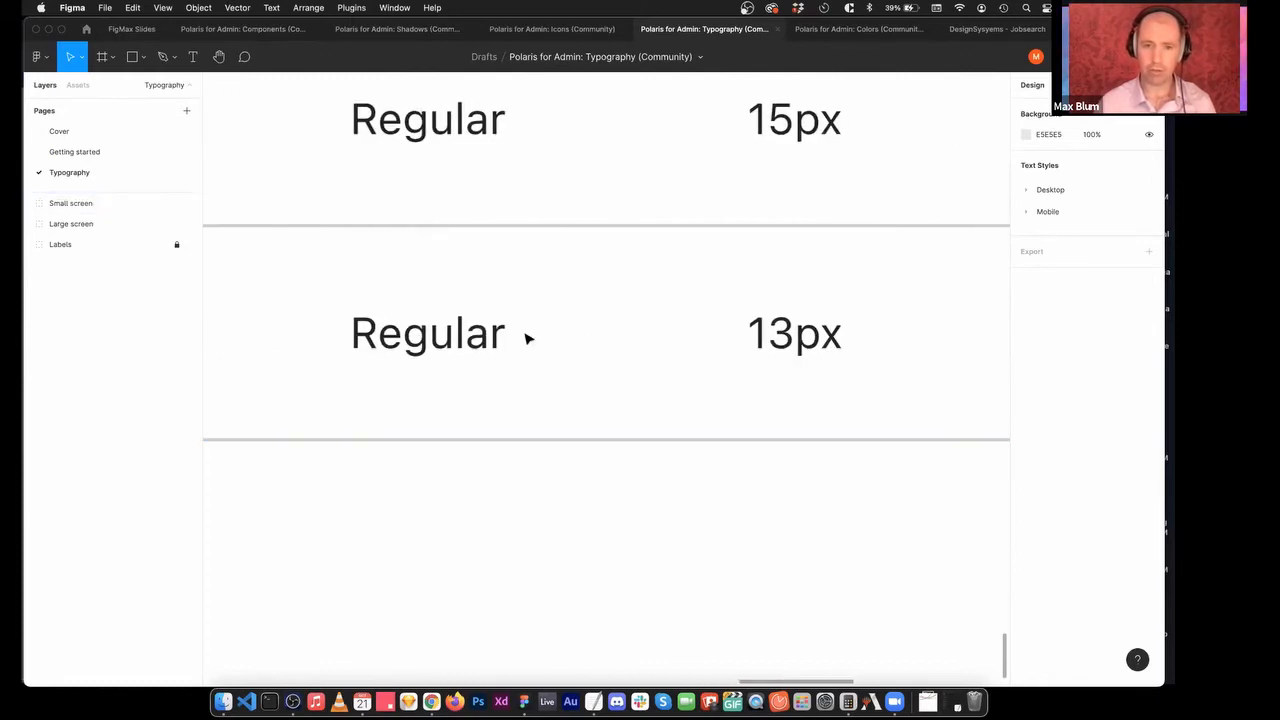
scroll(528, 339, "right", 5)
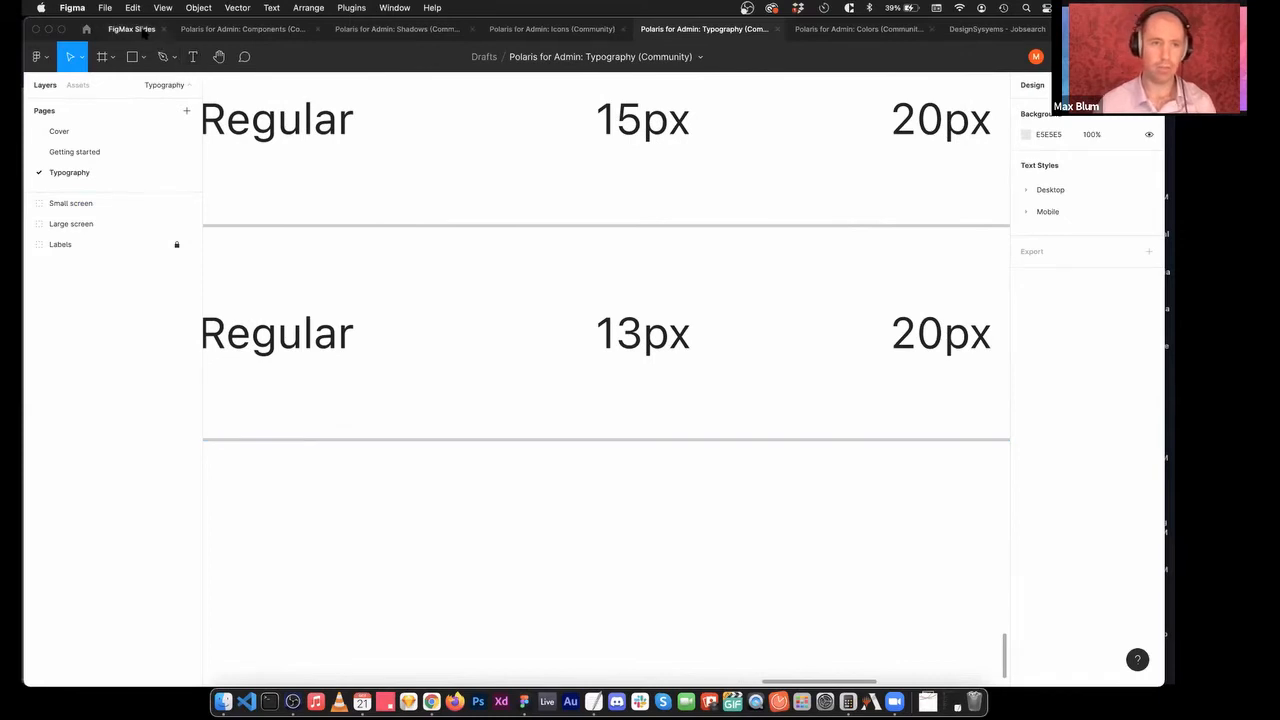
Switch back to the FigMax Slides file and set the footer's "calendar" label to Regular weight at size 13.
left_click(140, 29)
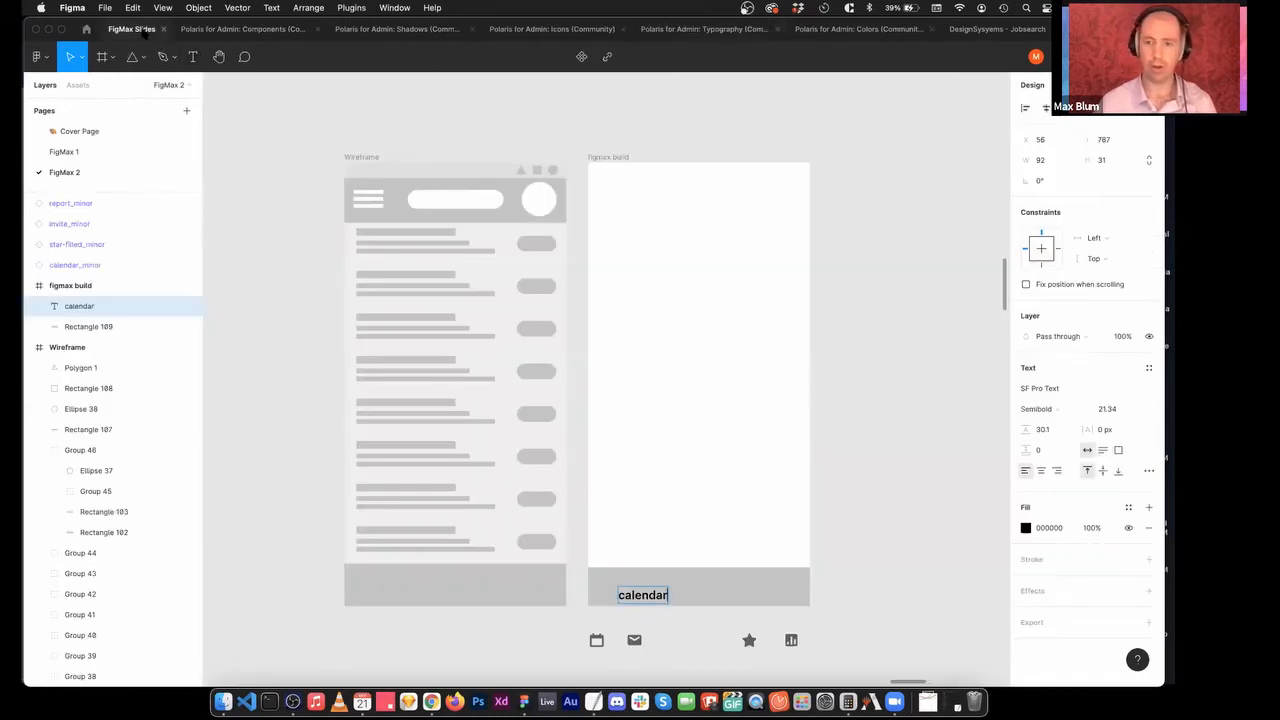
left_click(1045, 409)
left_click(1049, 378)
left_click(1103, 408)
key("Return")
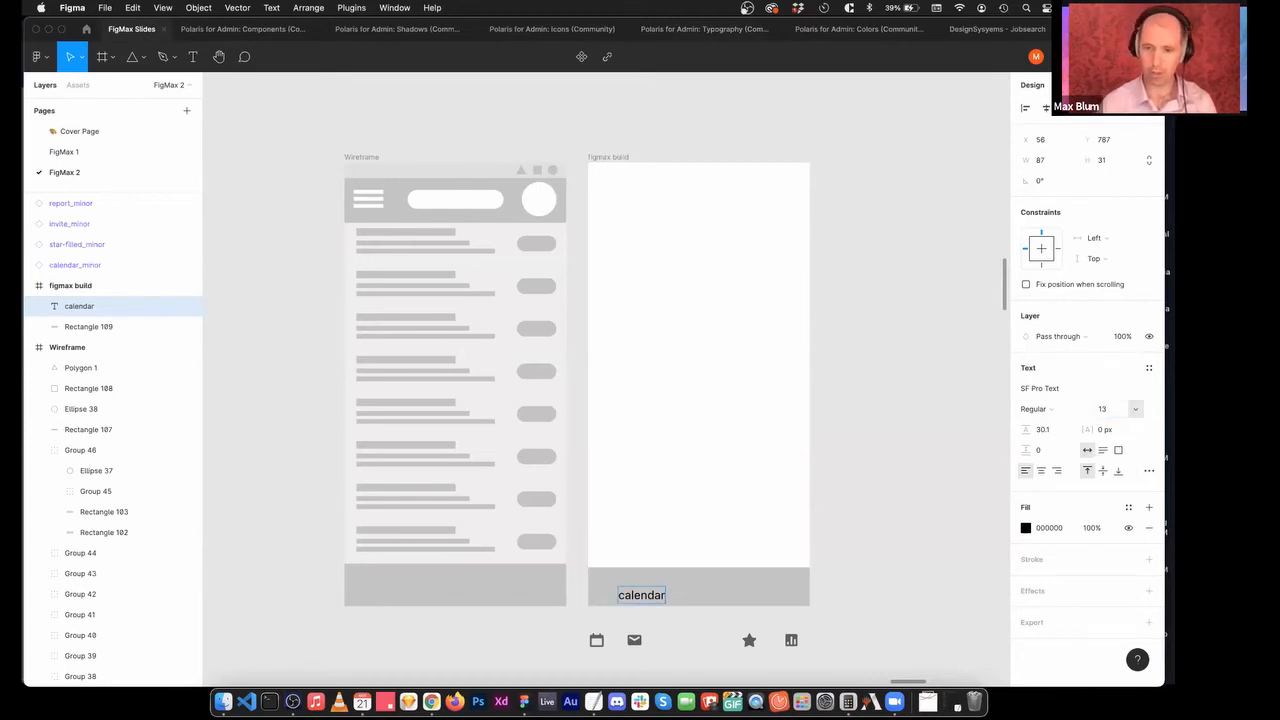
double_click(638, 595)
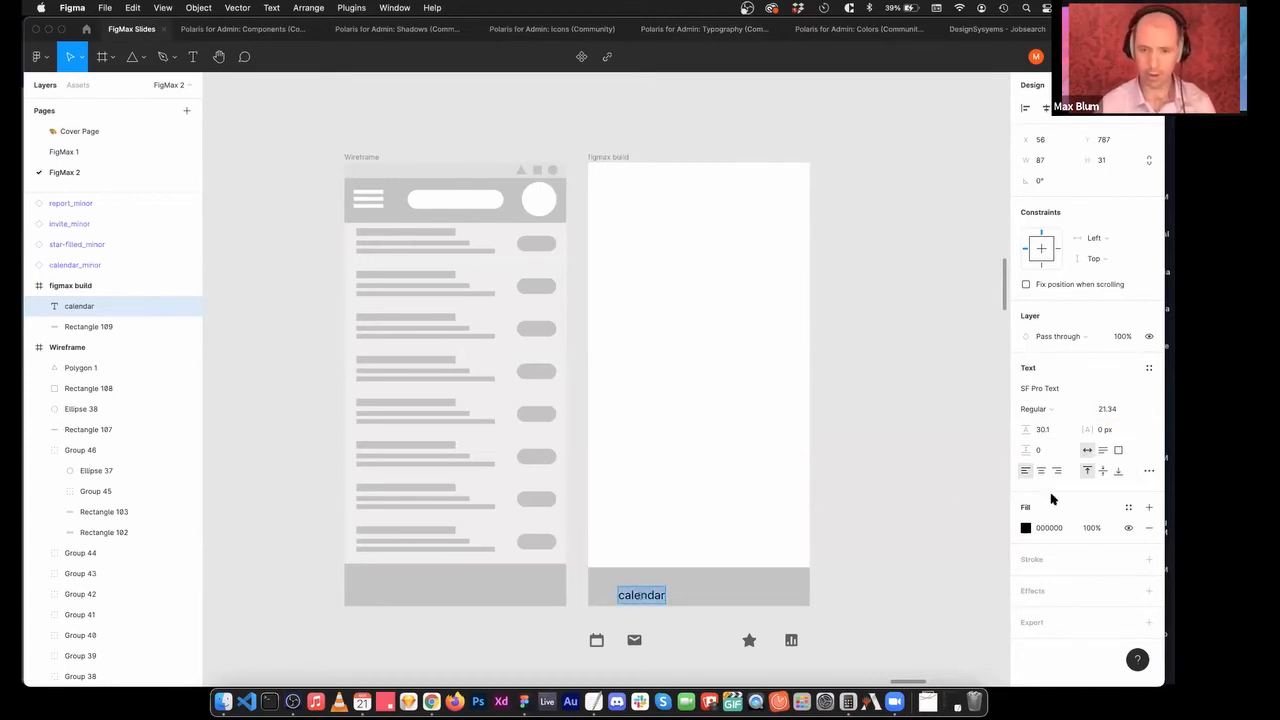
left_click(1110, 409)
type("13")
key("Return")
Capitalize the first letter of the footer label so it reads "Calendar".
double_click(630, 596)
left_click(630, 596)
key("BackSpace")
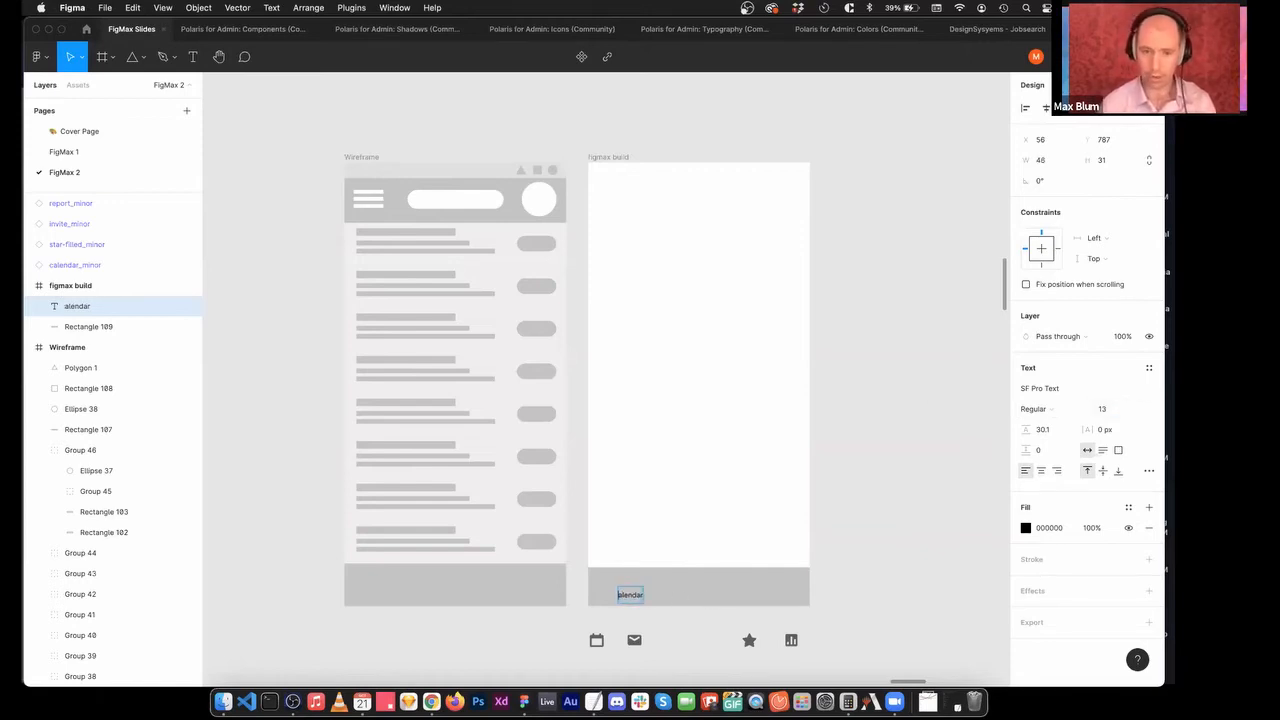
type("C")
key("Escape")
Move the Calendar label left in the footer to X 26 and place the calendar icon centered above it.
left_click_drag(632, 597, 616, 597)
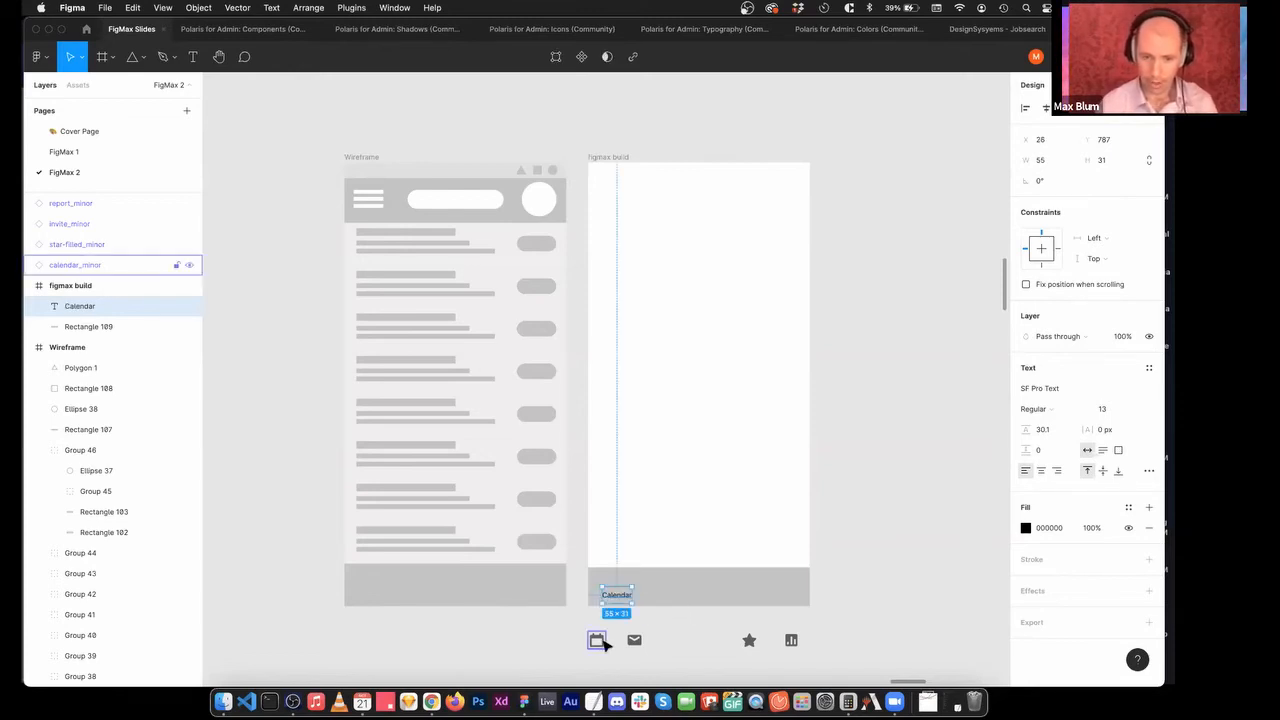
left_click_drag(594, 643, 615, 581)
left_click(612, 628)
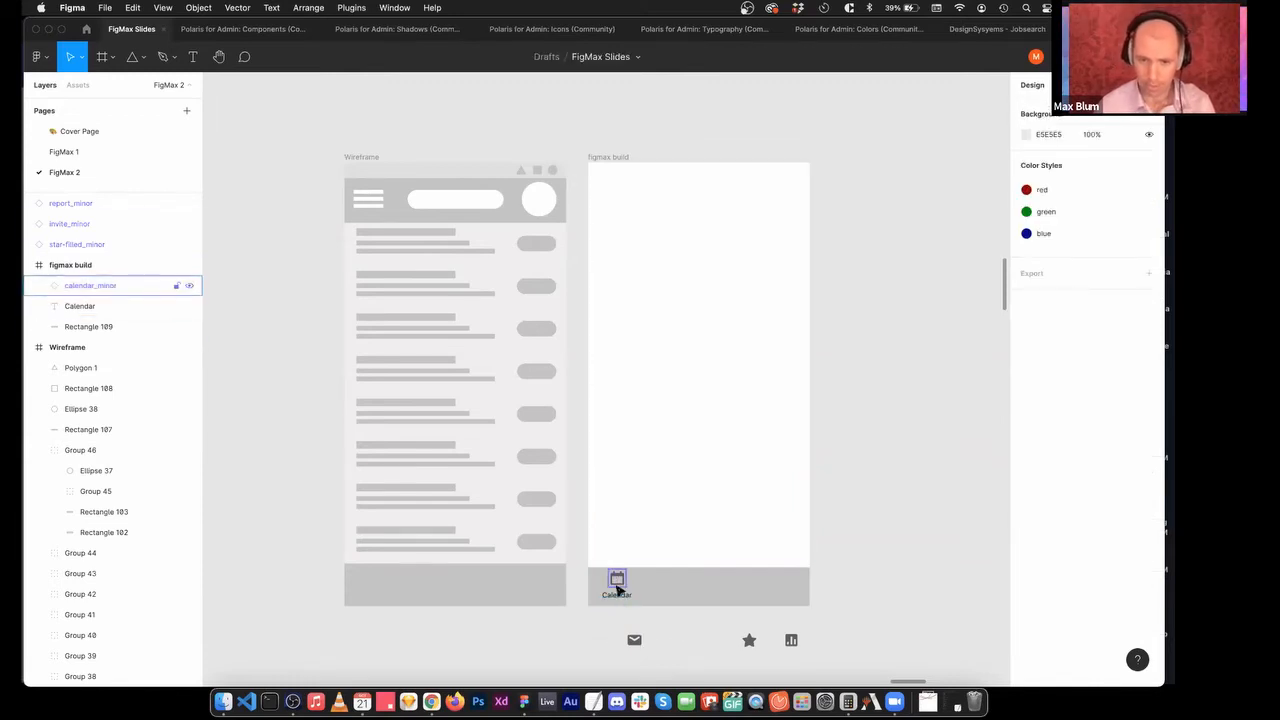
left_click(618, 580)
left_click_drag(618, 583, 620, 580)
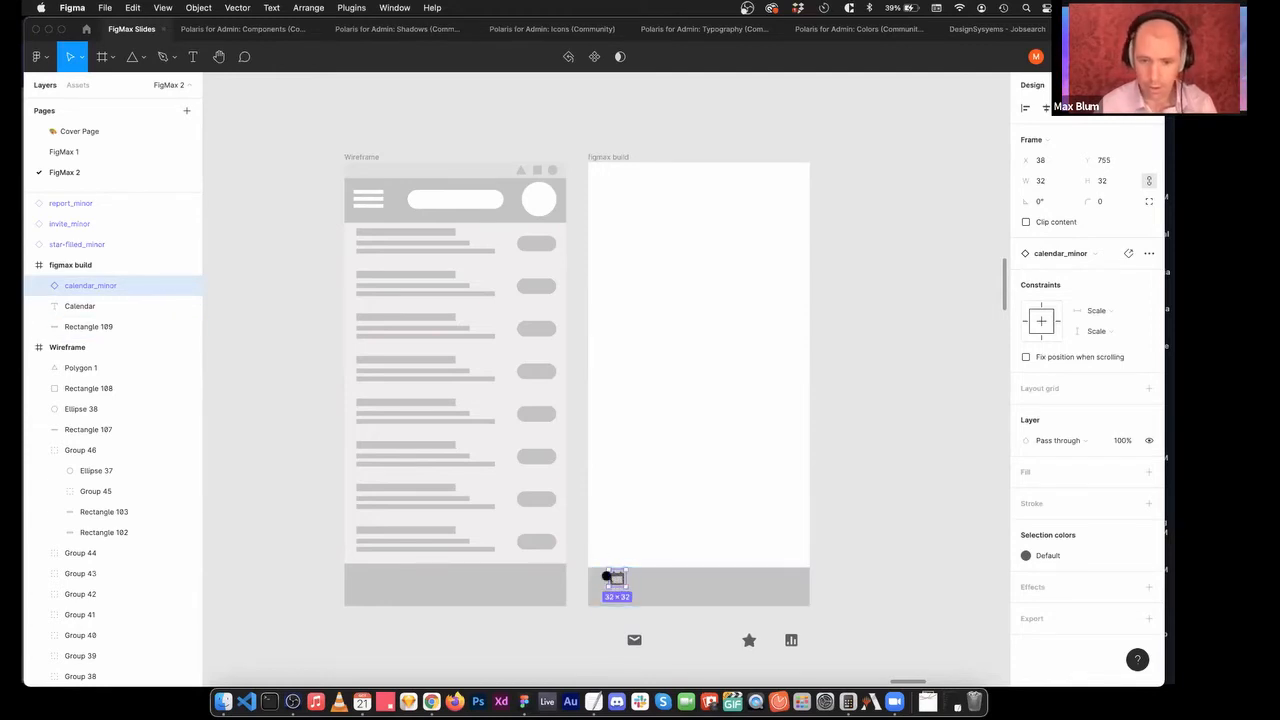
Draw a 10 by 10 square beside the calendar icon in the footer and fill it with 373737.
key("shift+2")
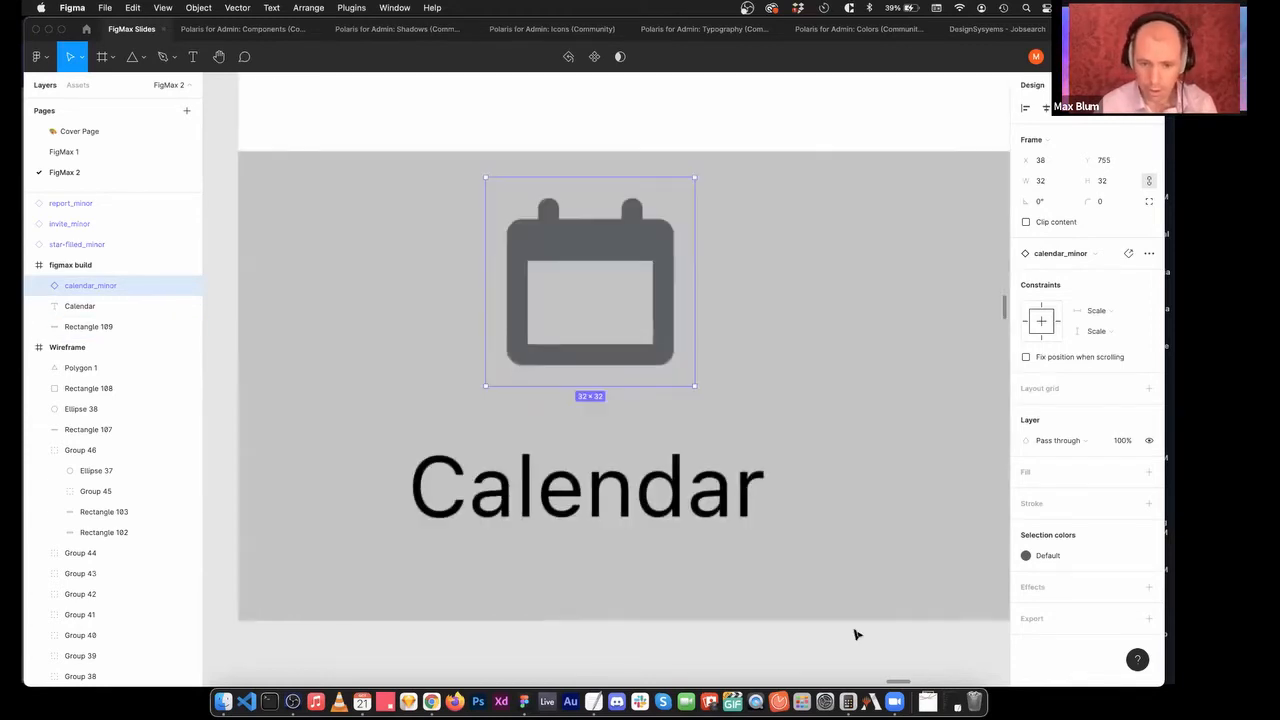
left_click(560, 663)
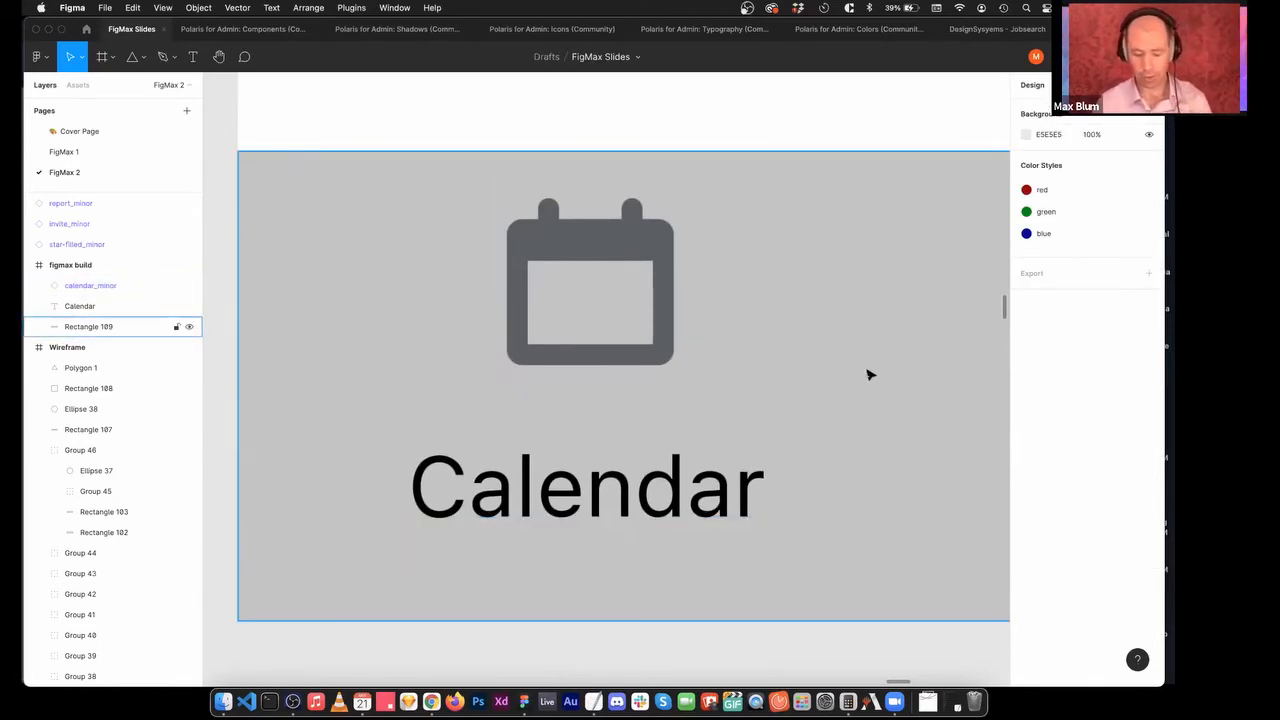
key("r")
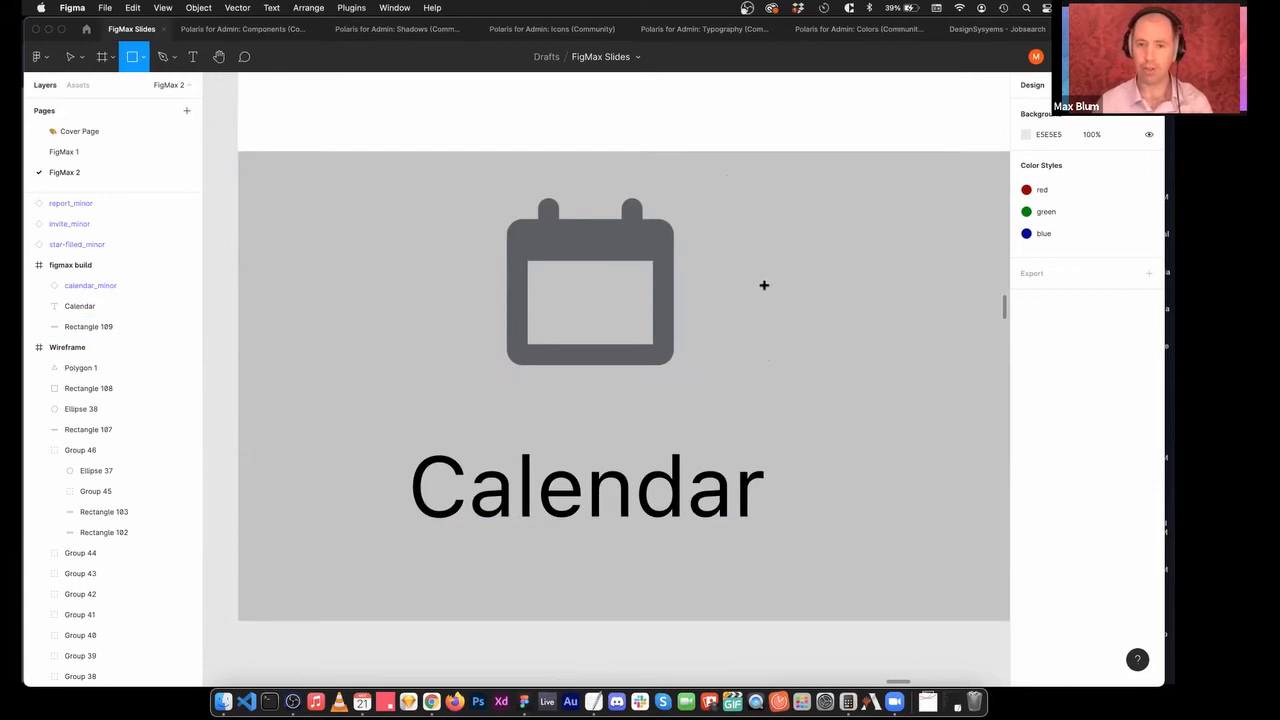
left_click_drag(733, 275, 797, 328)
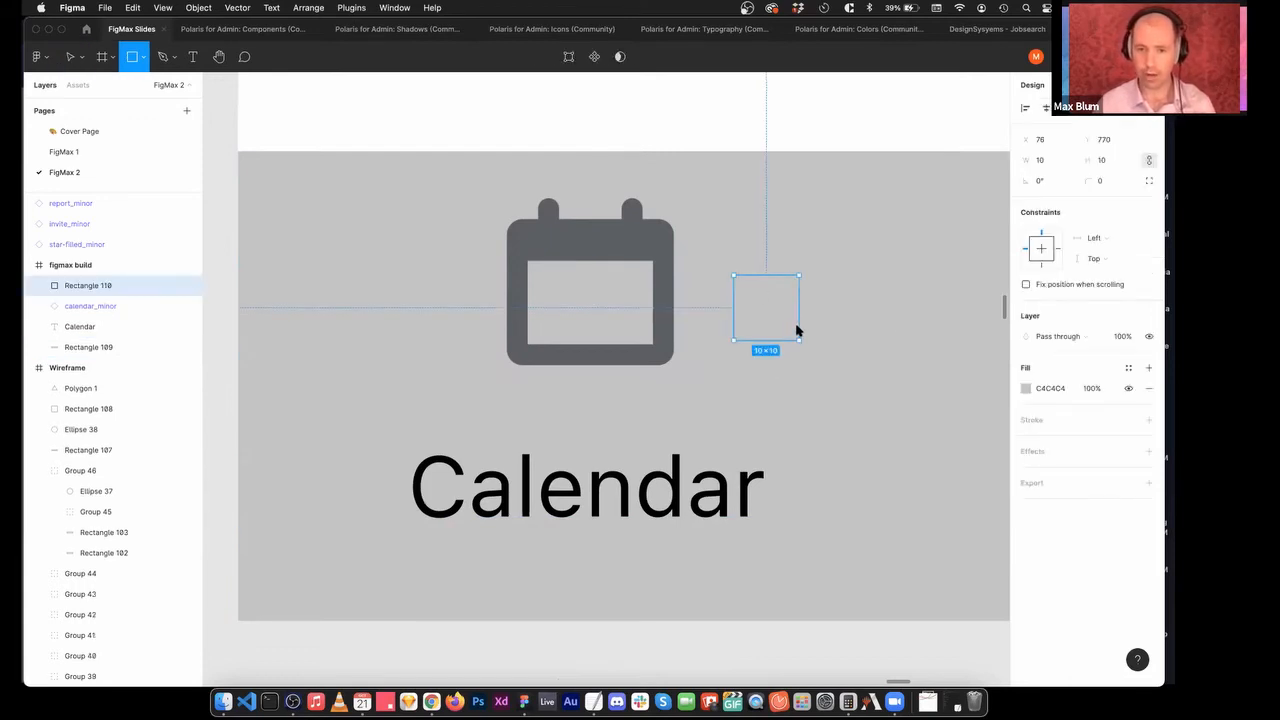
left_click(1027, 388)
type("373737")
key("Return")
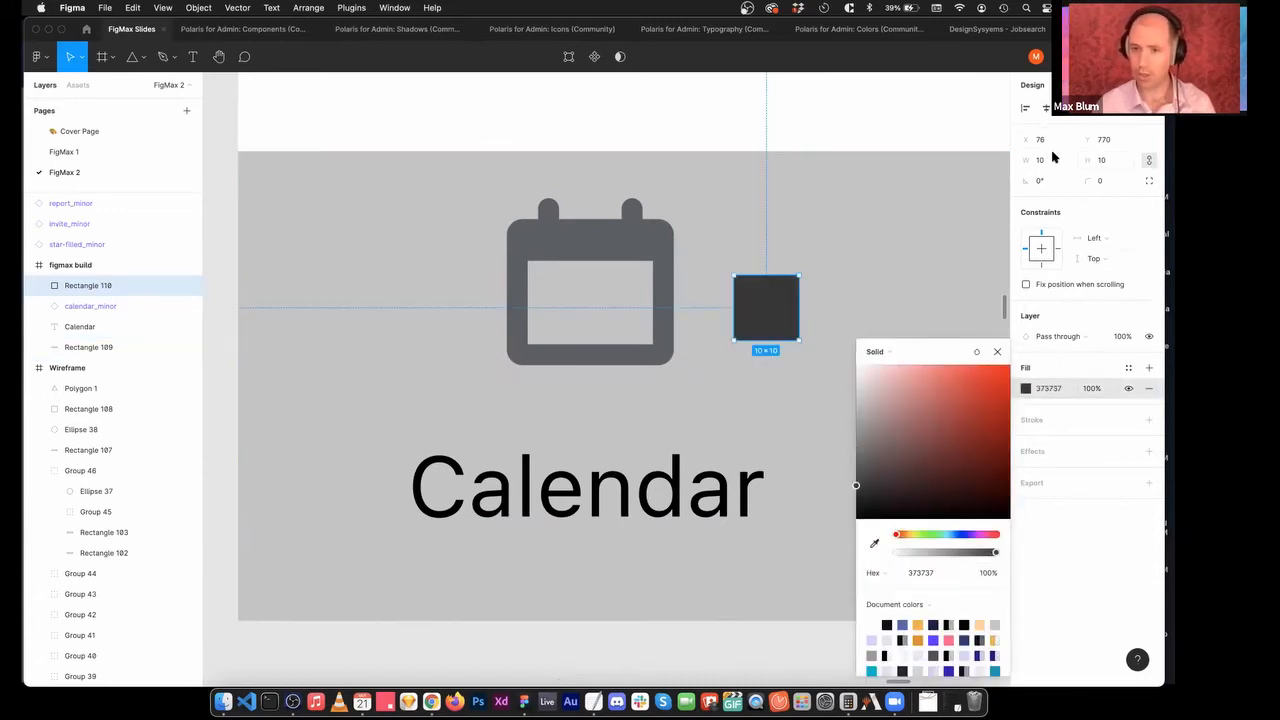
Resize the dark square to 8 by 8 and undo the accidental move of the footer rectangle.
left_click(1099, 159)
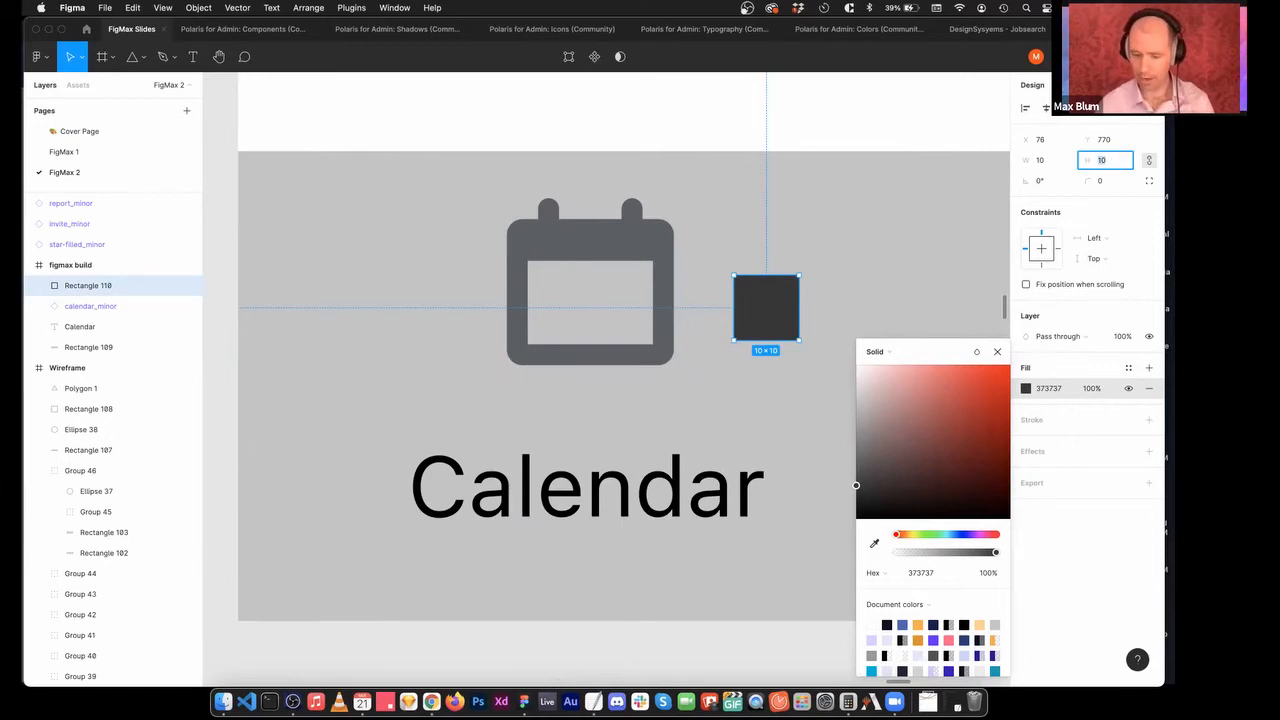
type("8")
key("Return")
left_click(813, 283)
left_click_drag(756, 321, 656, 416)
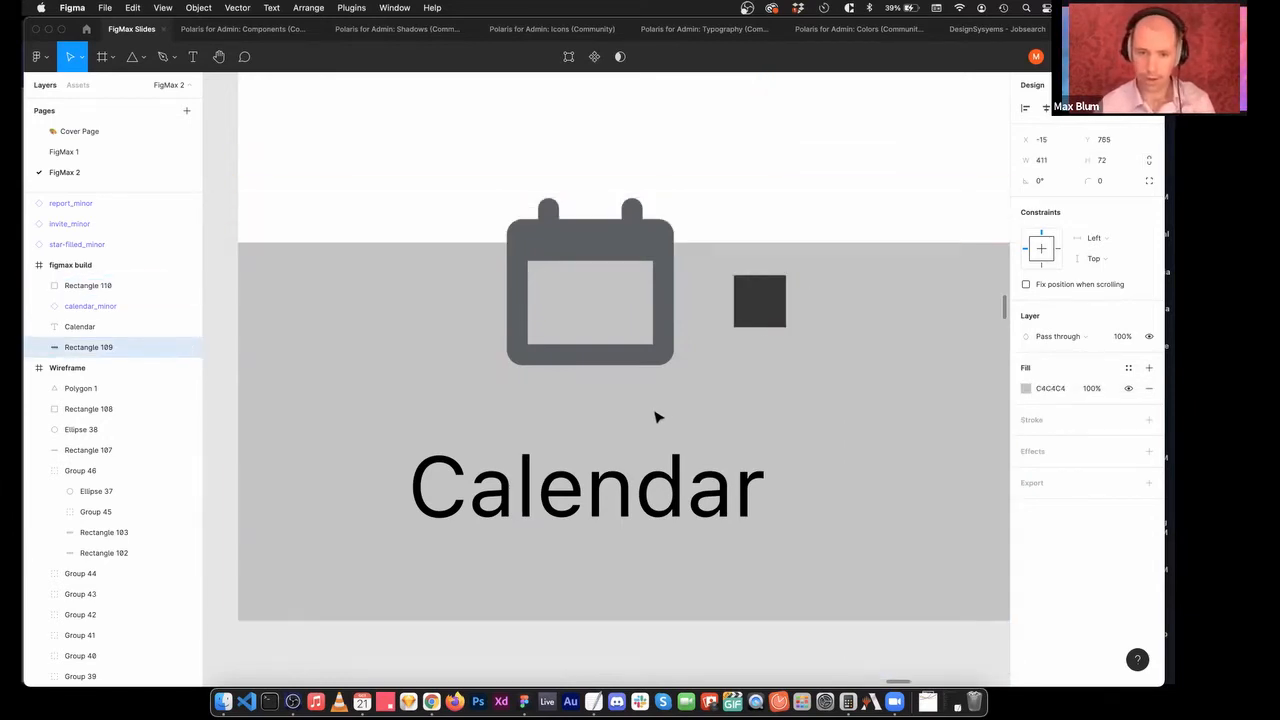
key("super+z")
Lower the calendar icon toward its label using the 8 by 8 square as a spacer between them, and delete the square.
left_click_drag(764, 309, 530, 432)
left_click_drag(590, 306, 548, 318)
left_click_drag(530, 426, 538, 429)
left_click_drag(560, 337, 600, 352)
left_click(537, 428)
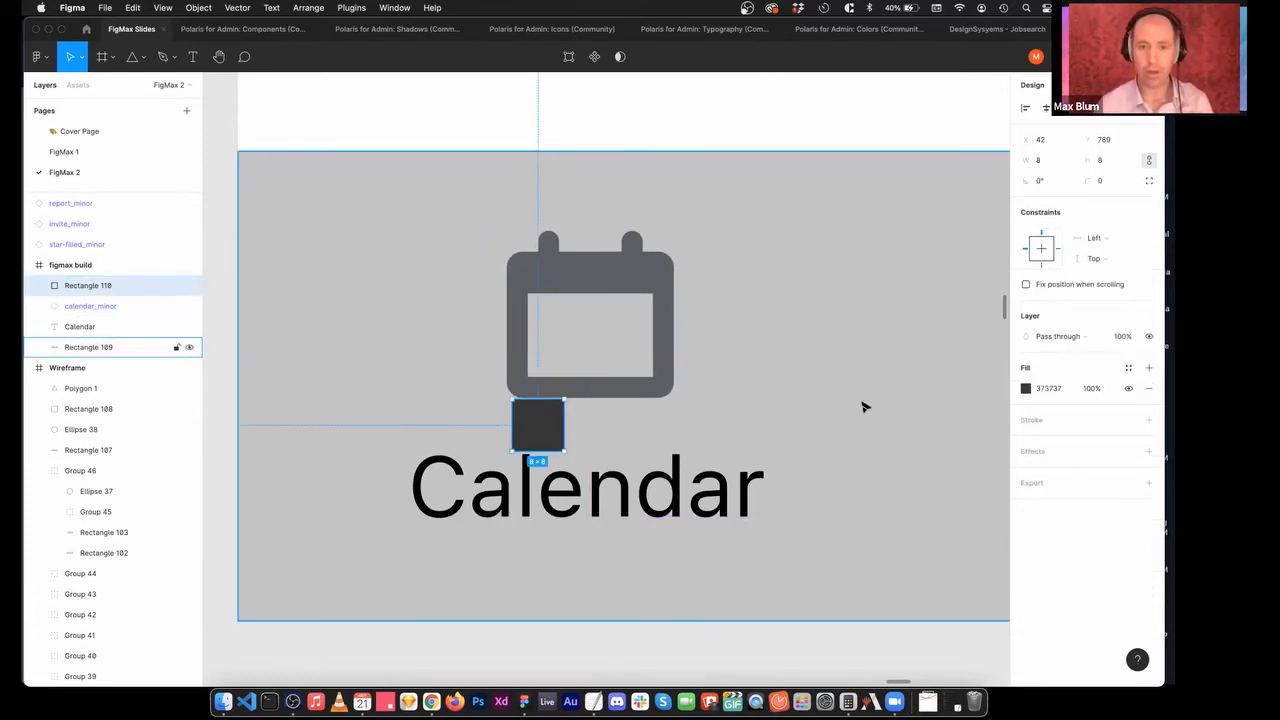
key("Delete")
Compare the footer of the figmax build frame with the full Wireframe frame beside it.
key("minus")
key("minus")
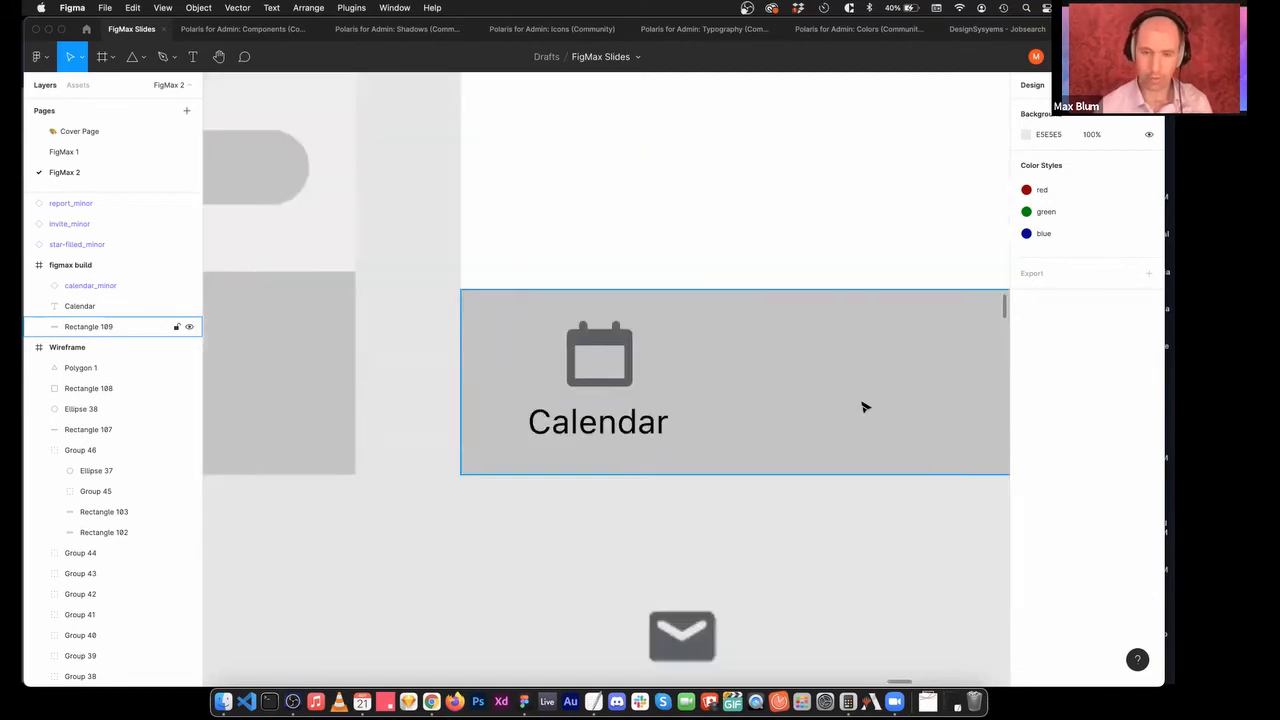
scroll(766, 466, "right", 3)
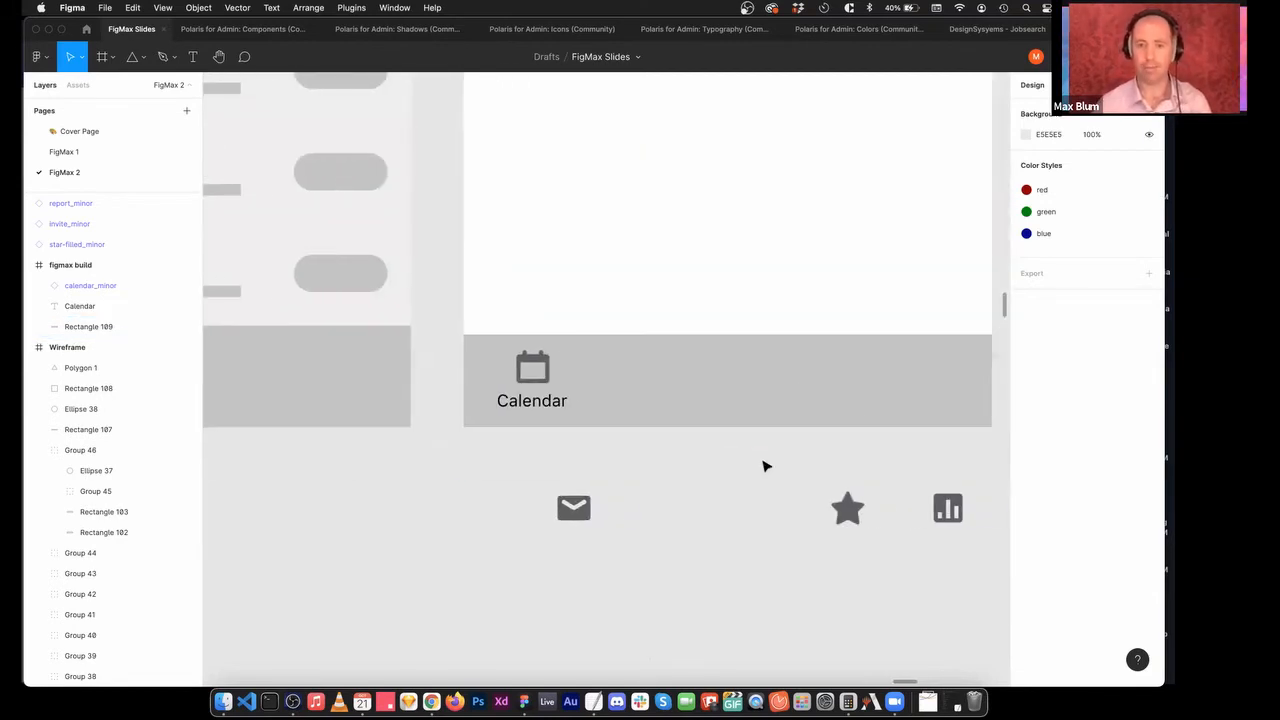
key("minus")
scroll(790, 475, "up", 6)
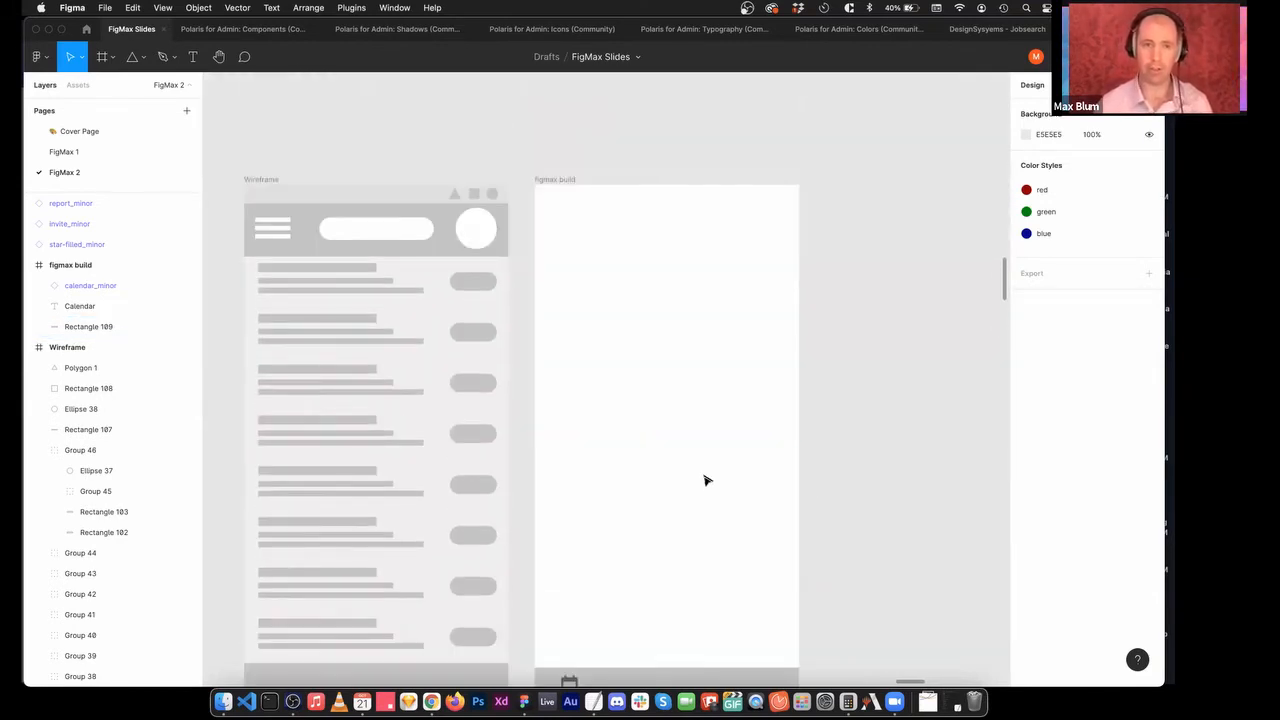
scroll(600, 460, "left", 2)
scroll(490, 443, "down", 2)
scroll(543, 366, "down", 3)
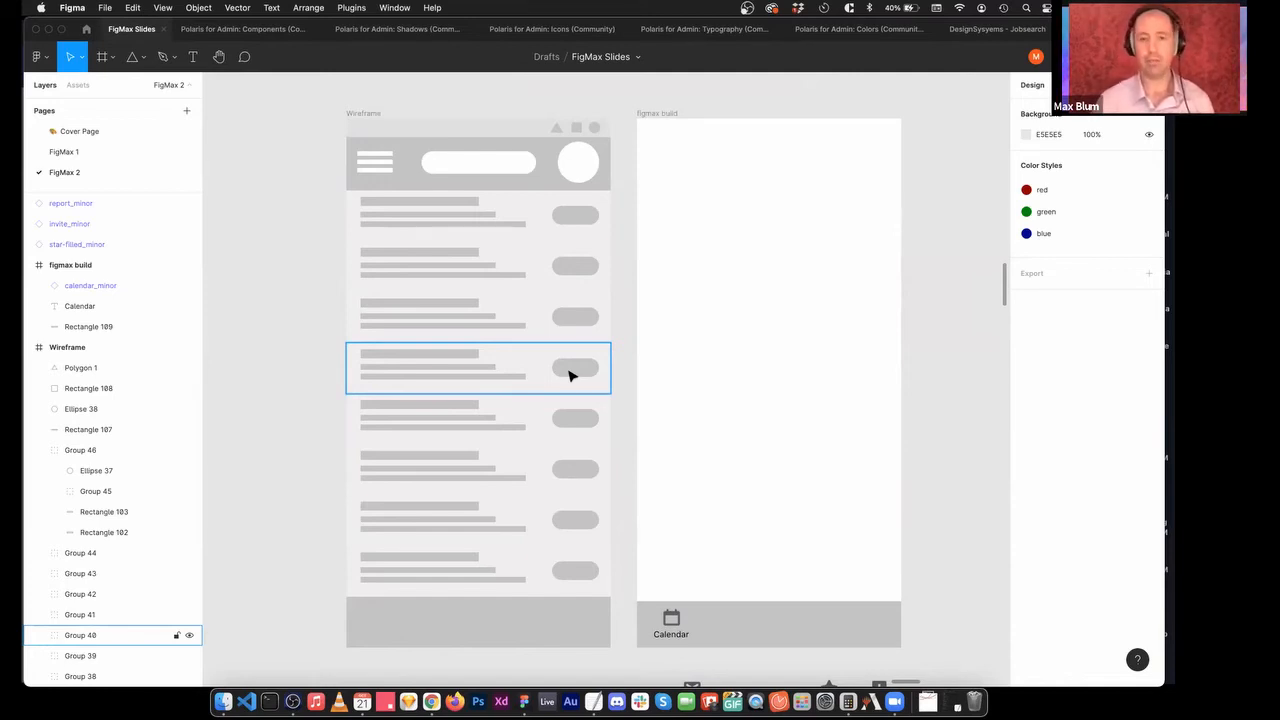
left_click(625, 338)
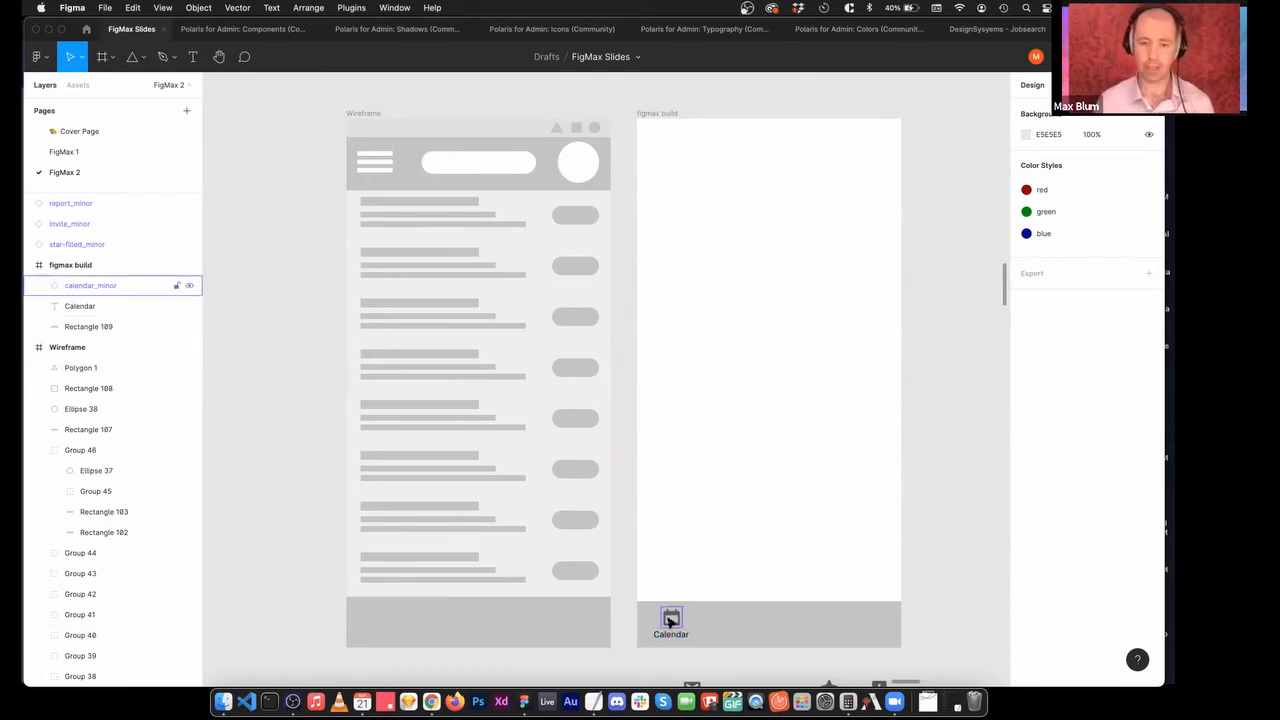
scroll(676, 610, "down", 1)
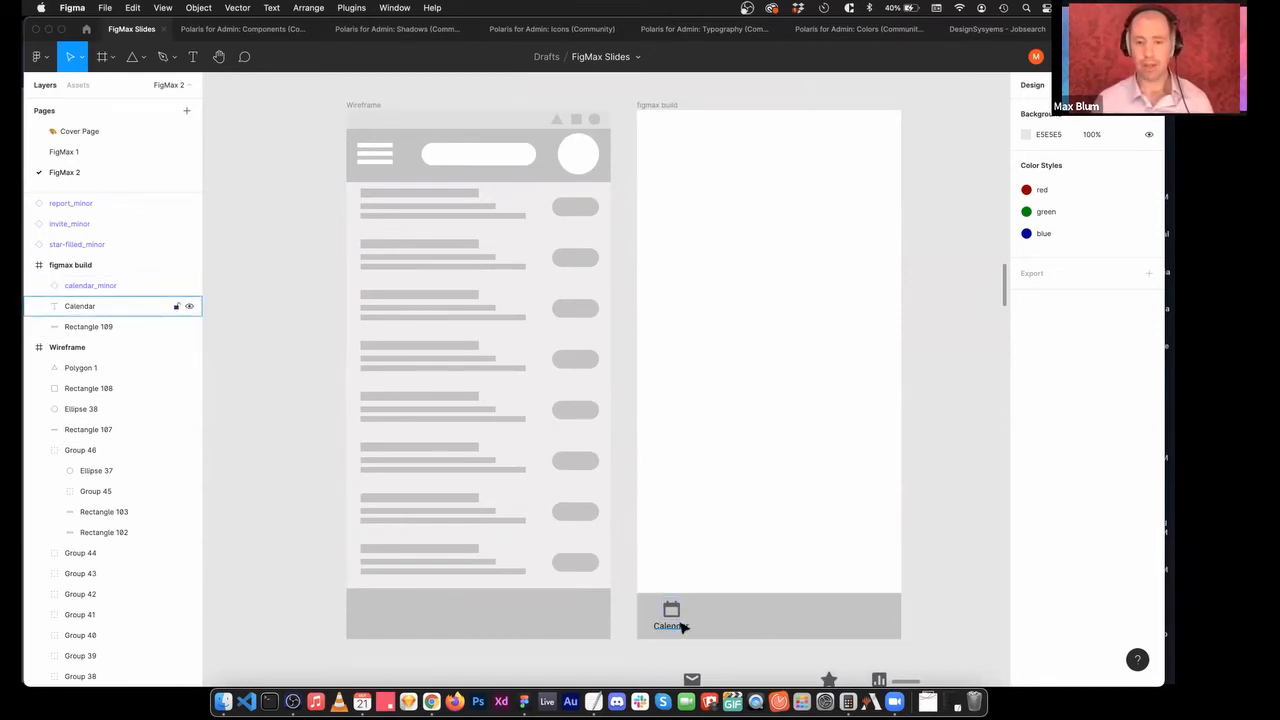
Group the calendar icon with its Calendar label in the footer.
left_click(677, 622)
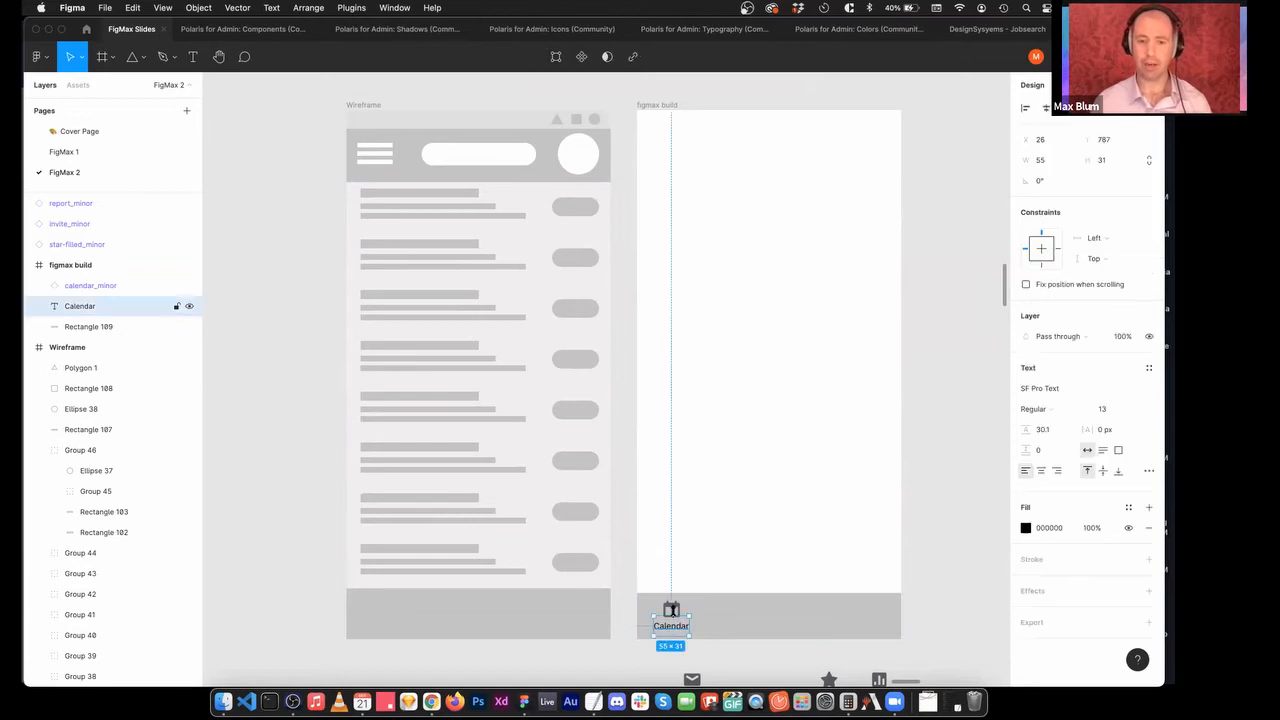
left_click(676, 610, "shift")
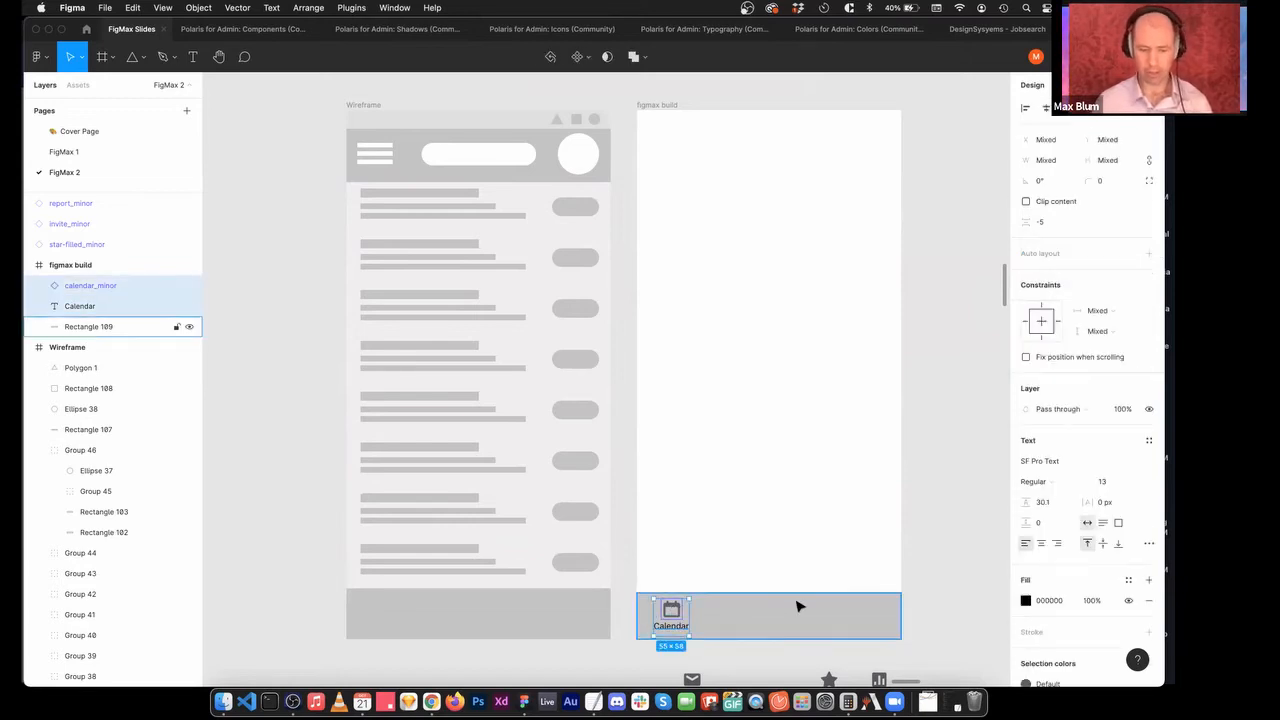
key("super+g")
left_click(675, 650)
scroll(711, 637, "down", 2)
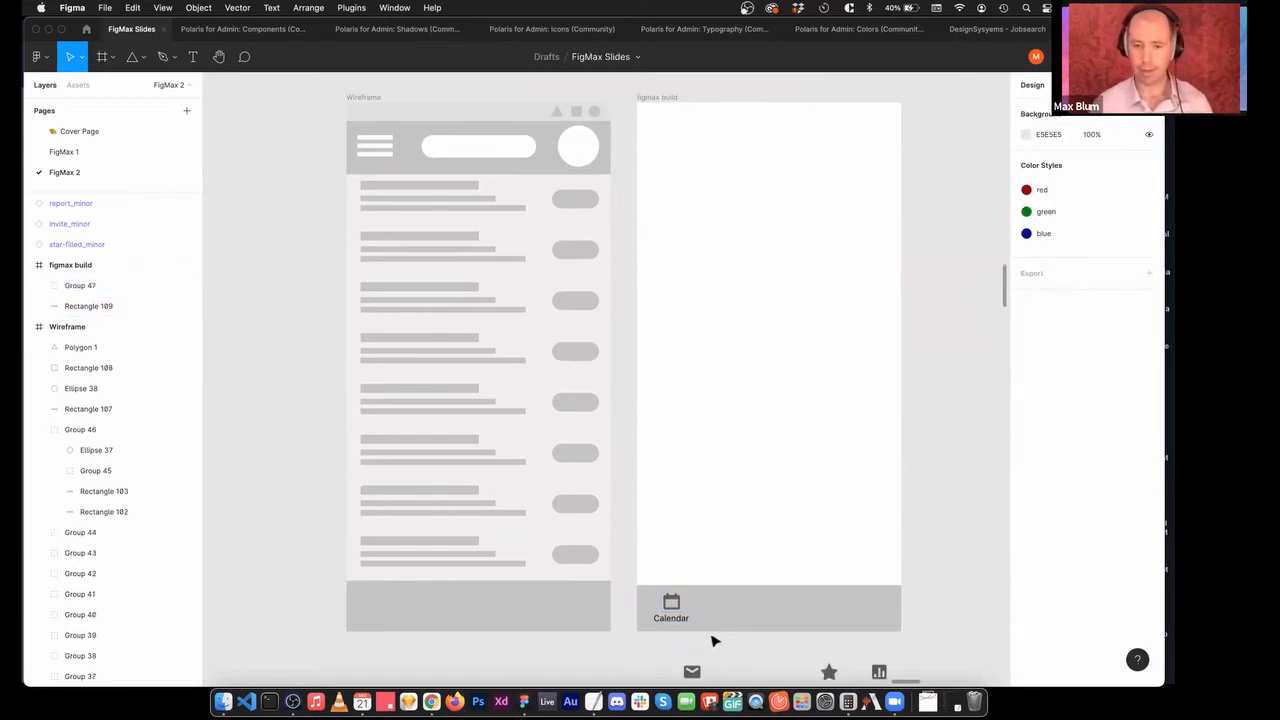
Move the calendar group to the footer's left edge and offset it inward to X 16.
left_click_drag(671, 592, 656, 592)
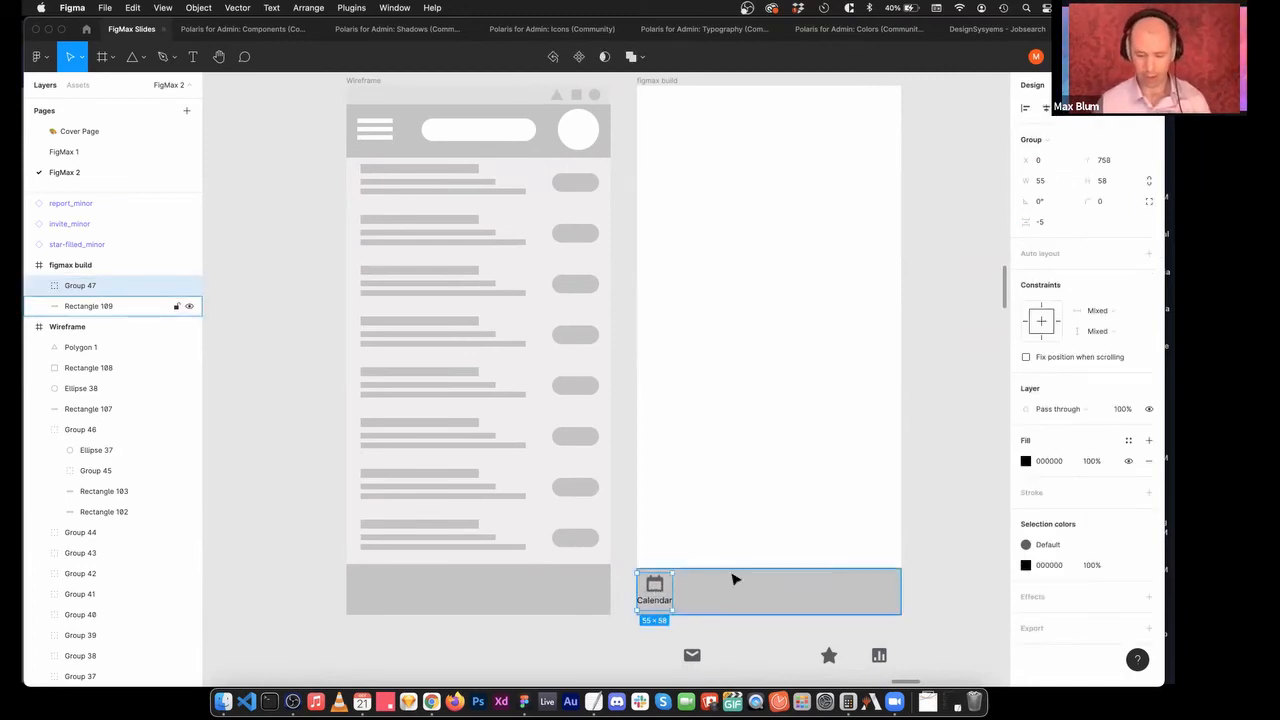
key("shift+Right")
key("shift+Right")
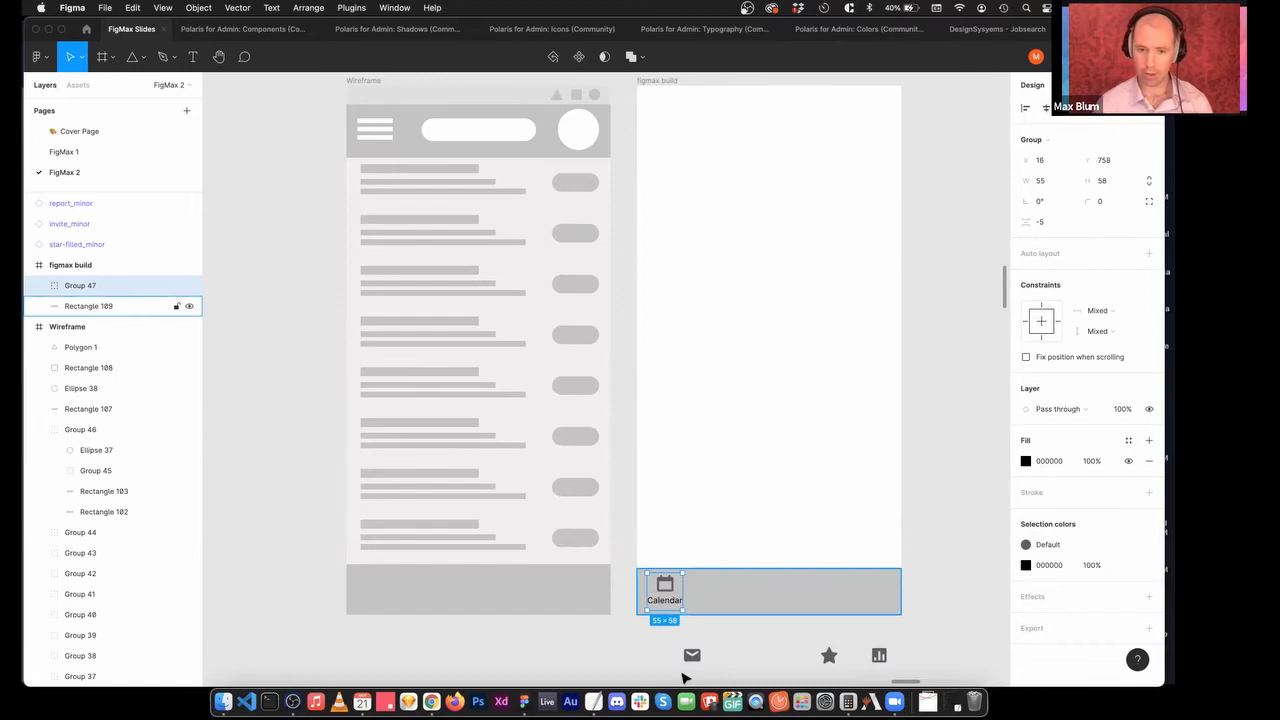
left_click(624, 651)
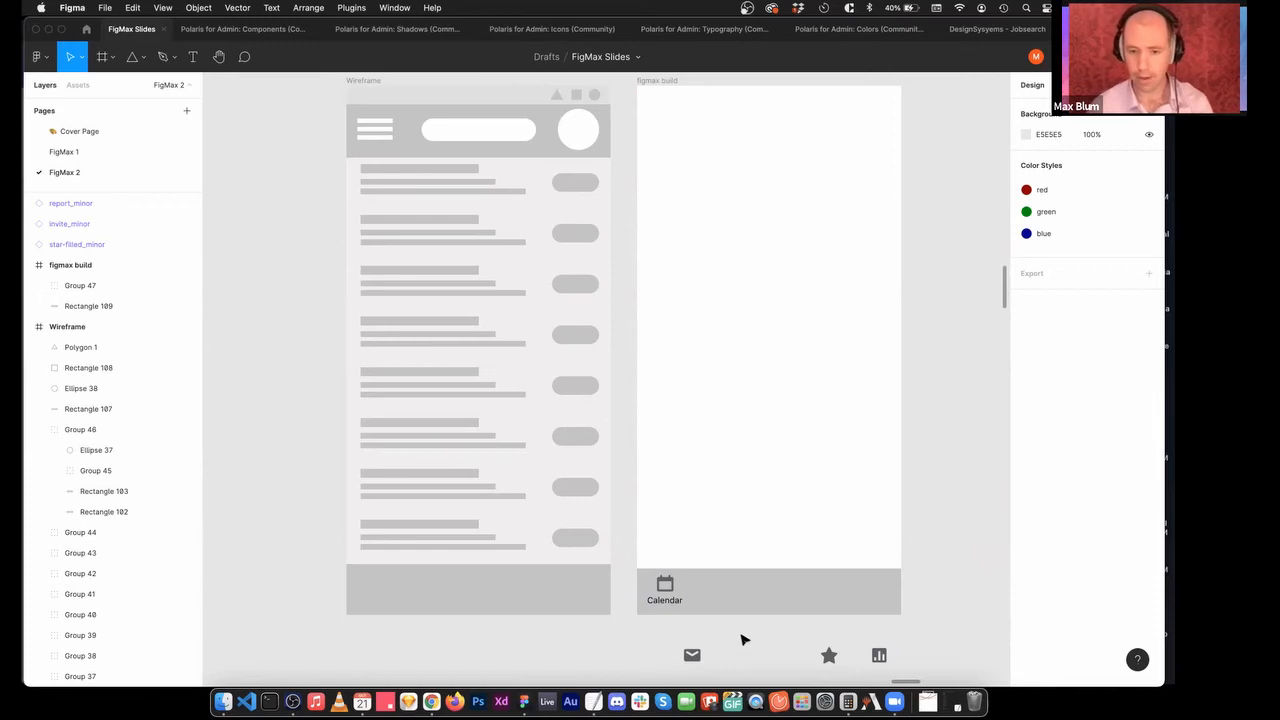
scroll(710, 610, "down", 2)
double_click(666, 563)
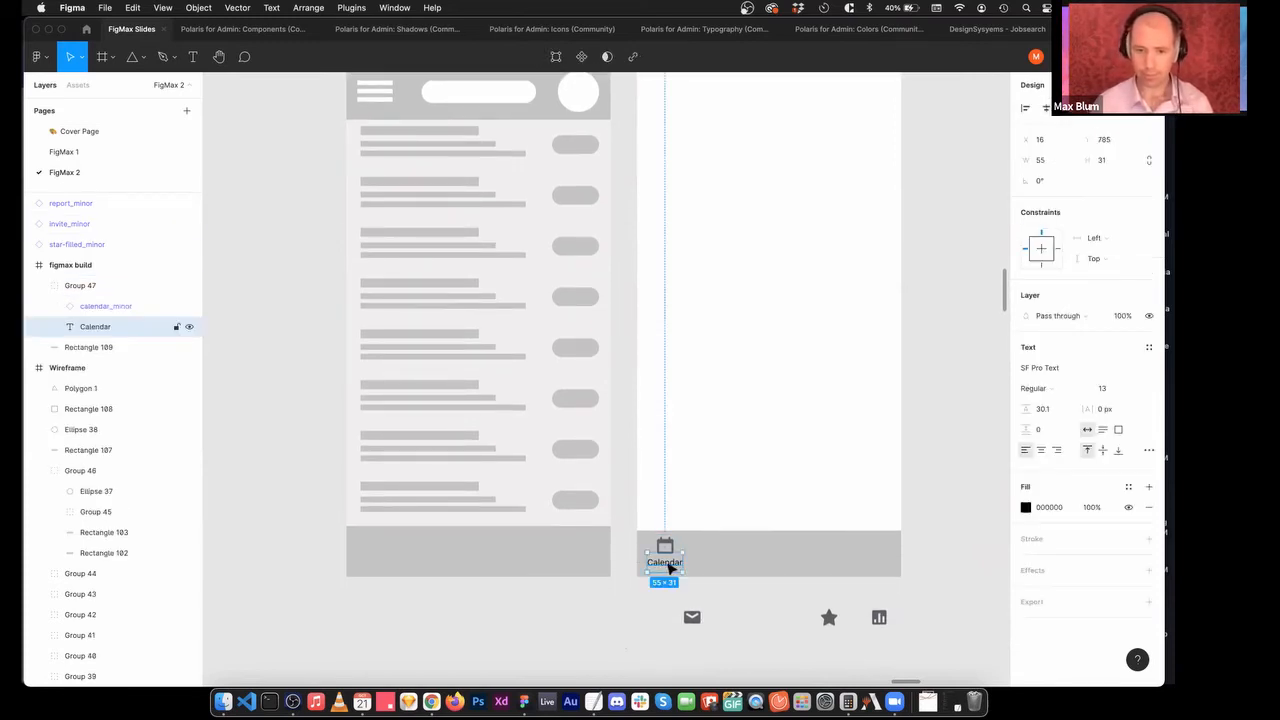
left_click(646, 618)
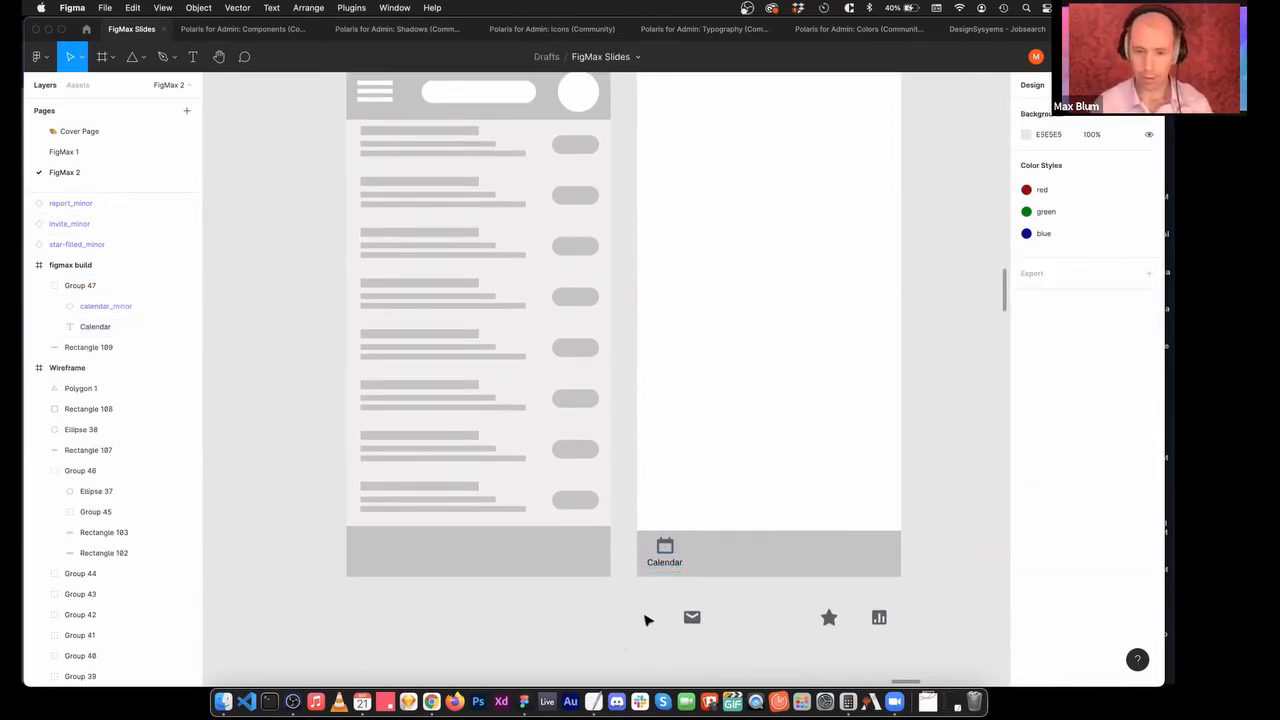
right_click(700, 566)
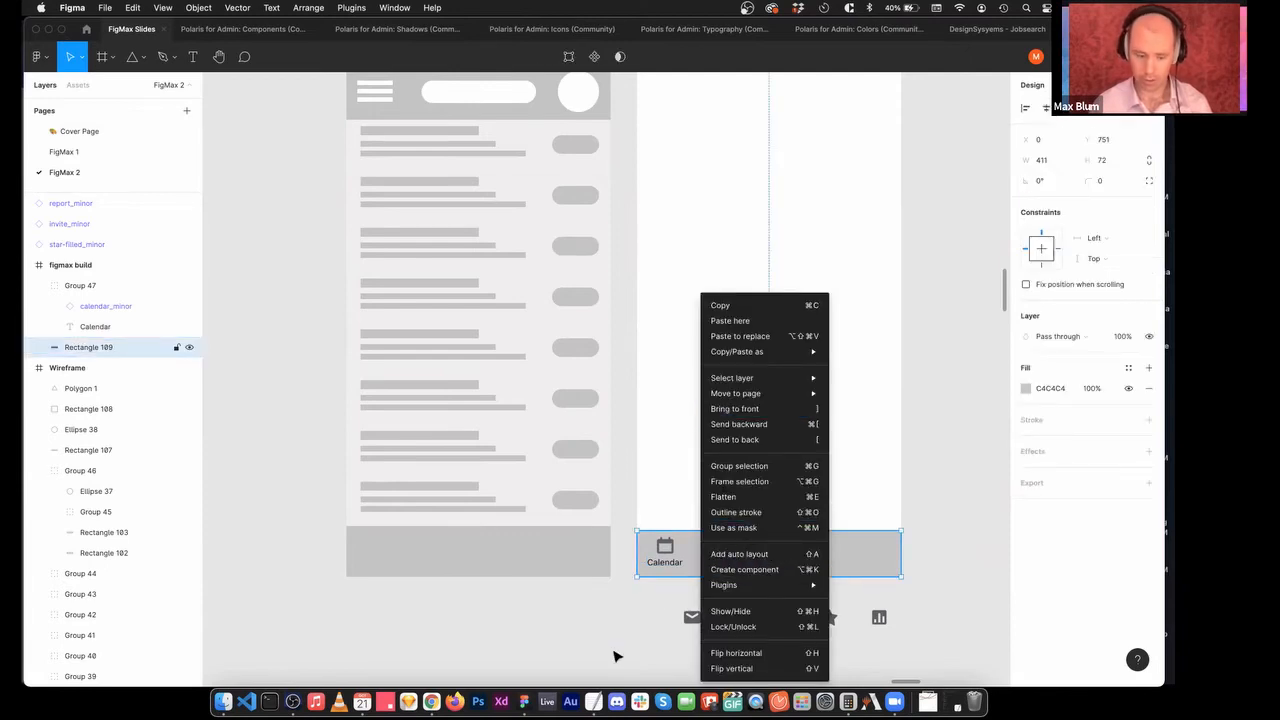
left_click(614, 652)
Add the text label "Leads" to the right of the Calendar label on the same line, and center the envelope icon above it.
key("t")
left_click(698, 563)
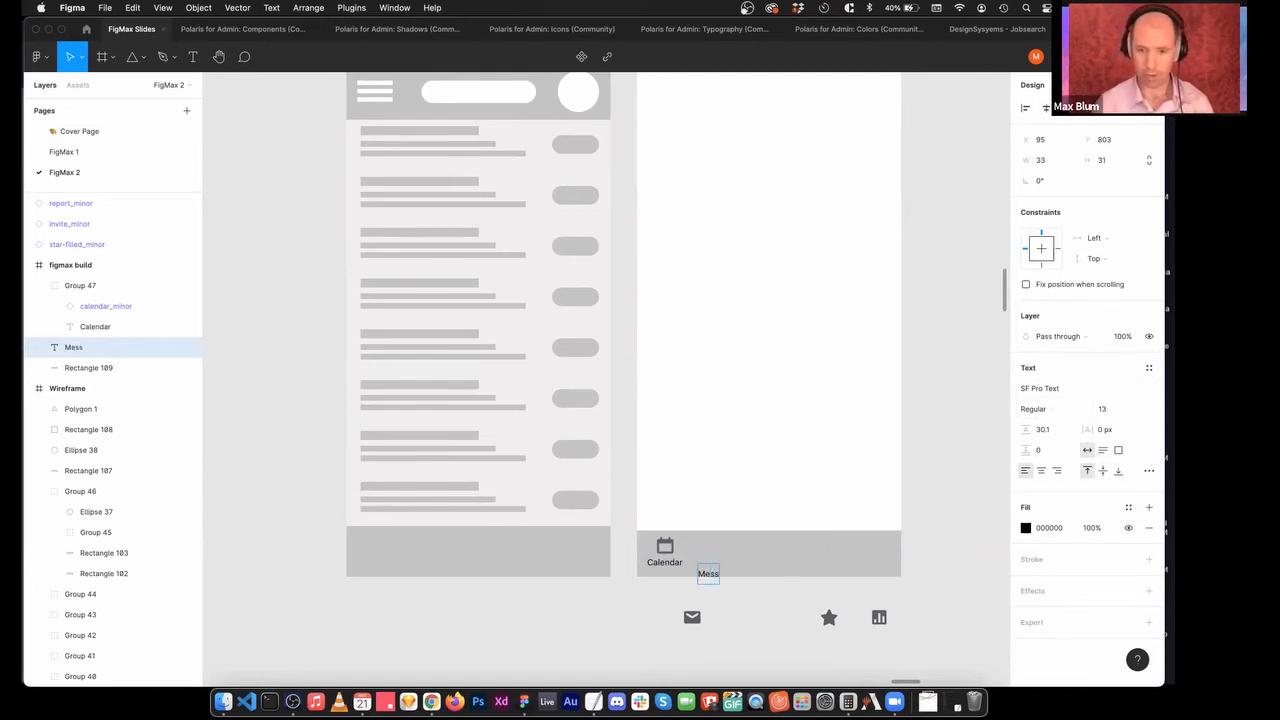
key("BackSpace")
type("Lead")
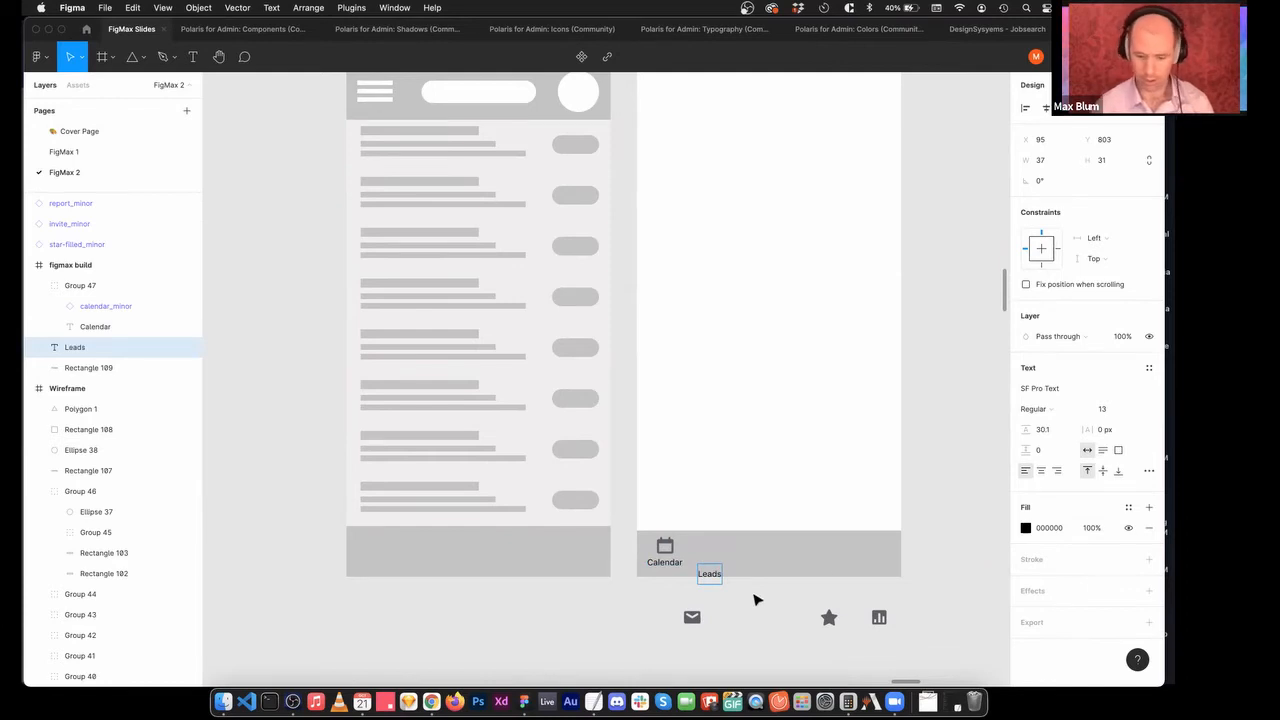
key("Escape")
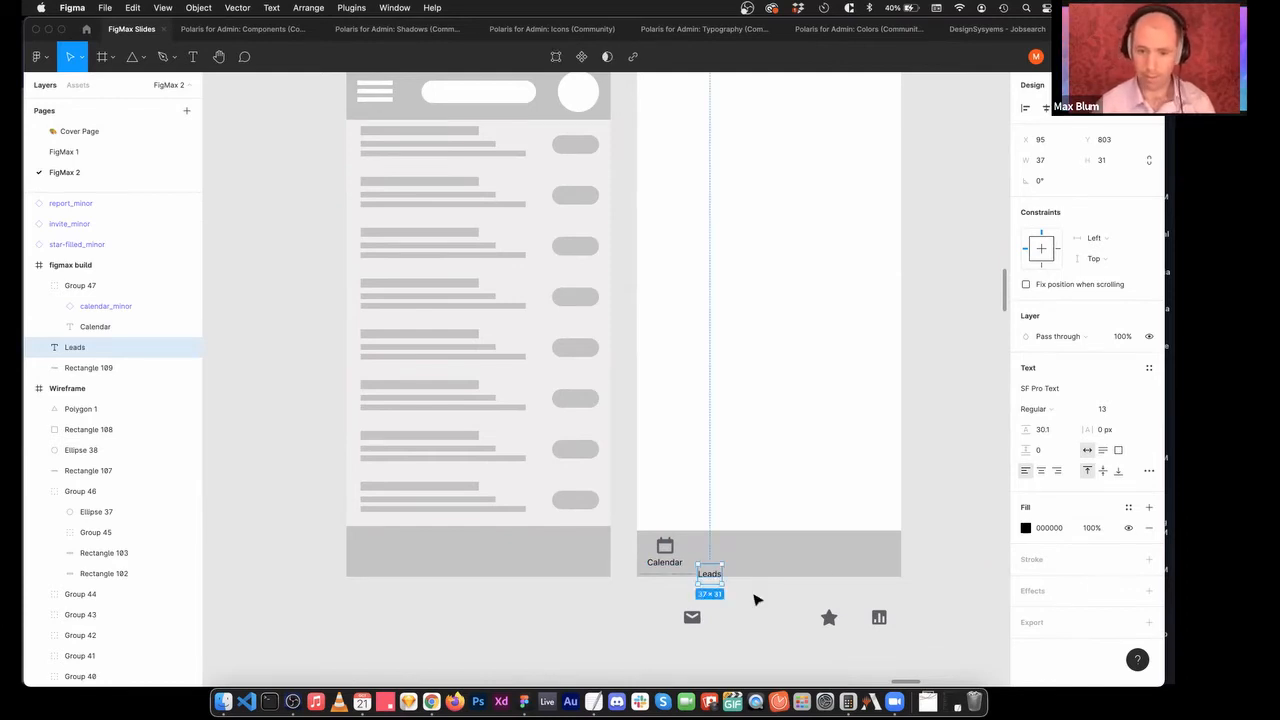
left_click_drag(710, 573, 715, 564)
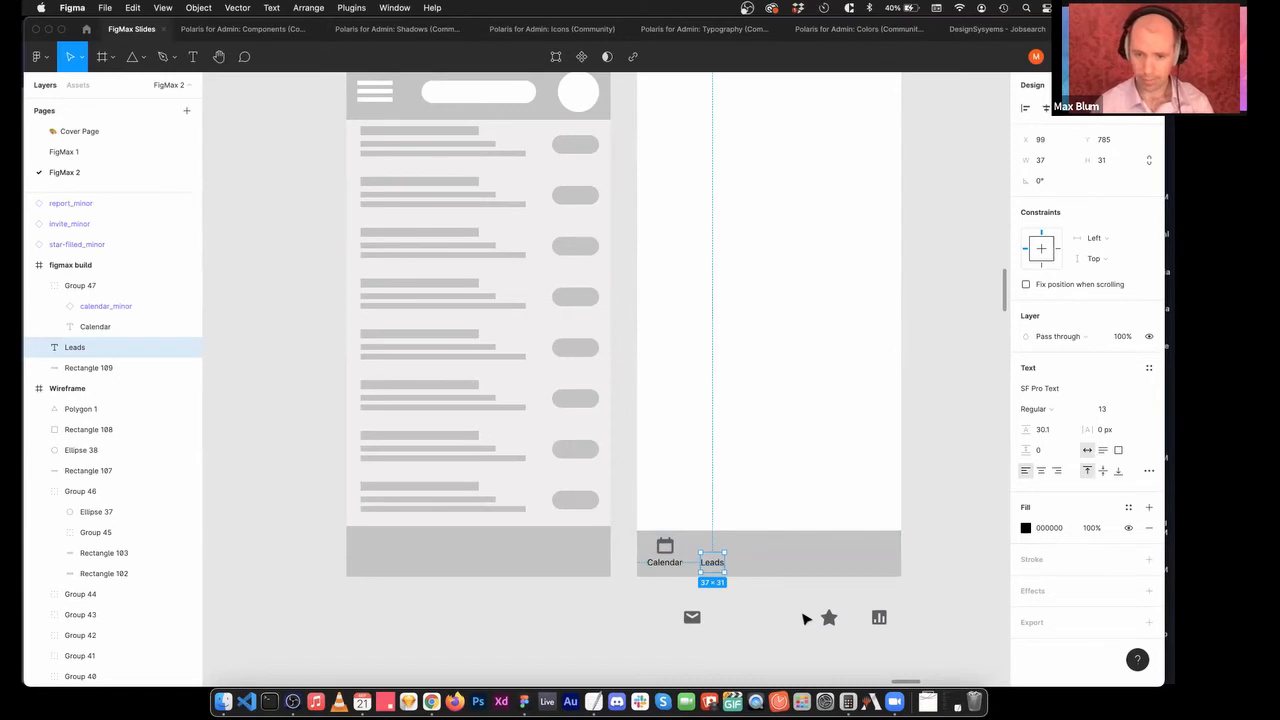
left_click(692, 618)
left_click_drag(692, 622, 711, 548)
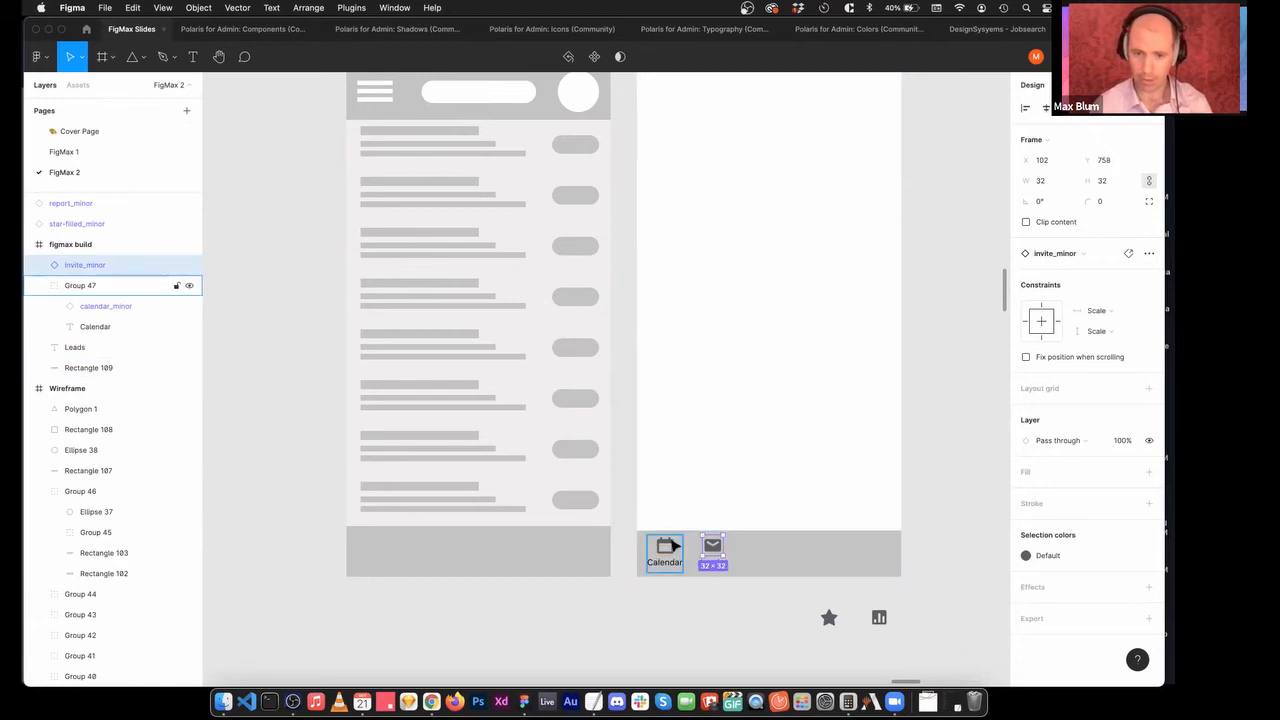
Group the envelope icon with its Leads label in the footer.
left_click(721, 582)
left_click(712, 545)
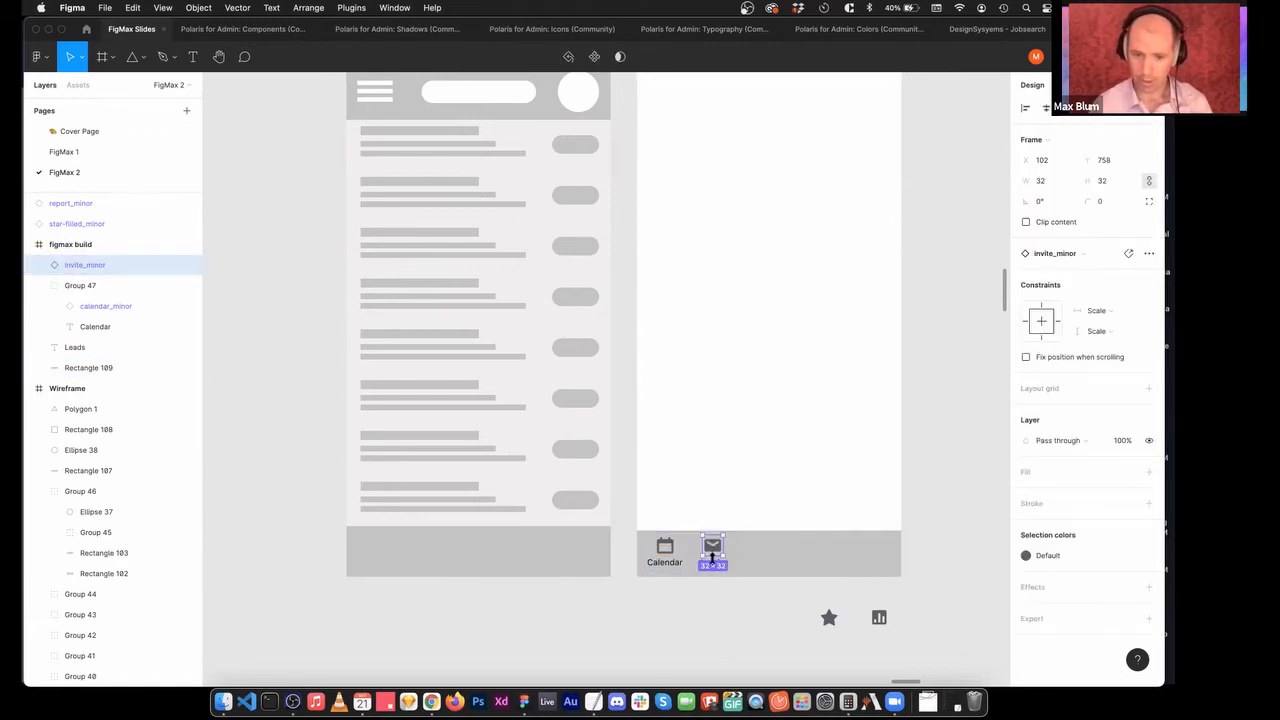
left_click(714, 563)
left_click(720, 643)
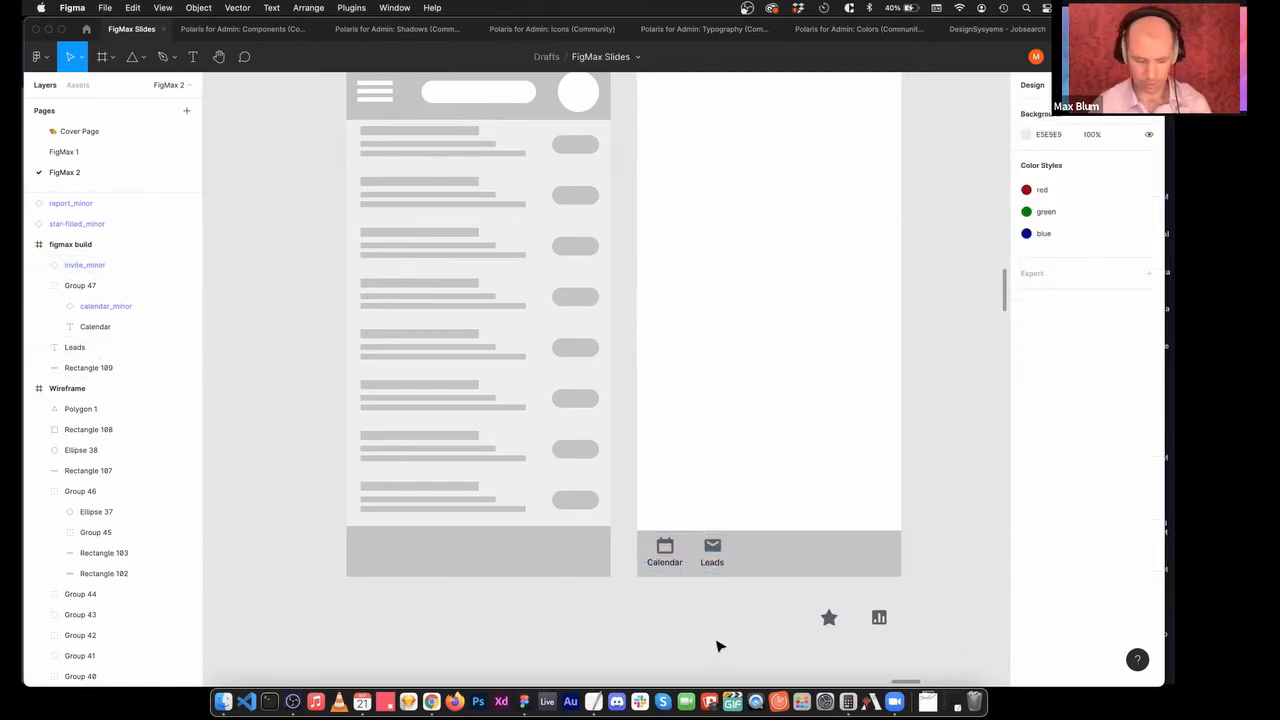
left_click(713, 564)
left_click(714, 546, "shift")
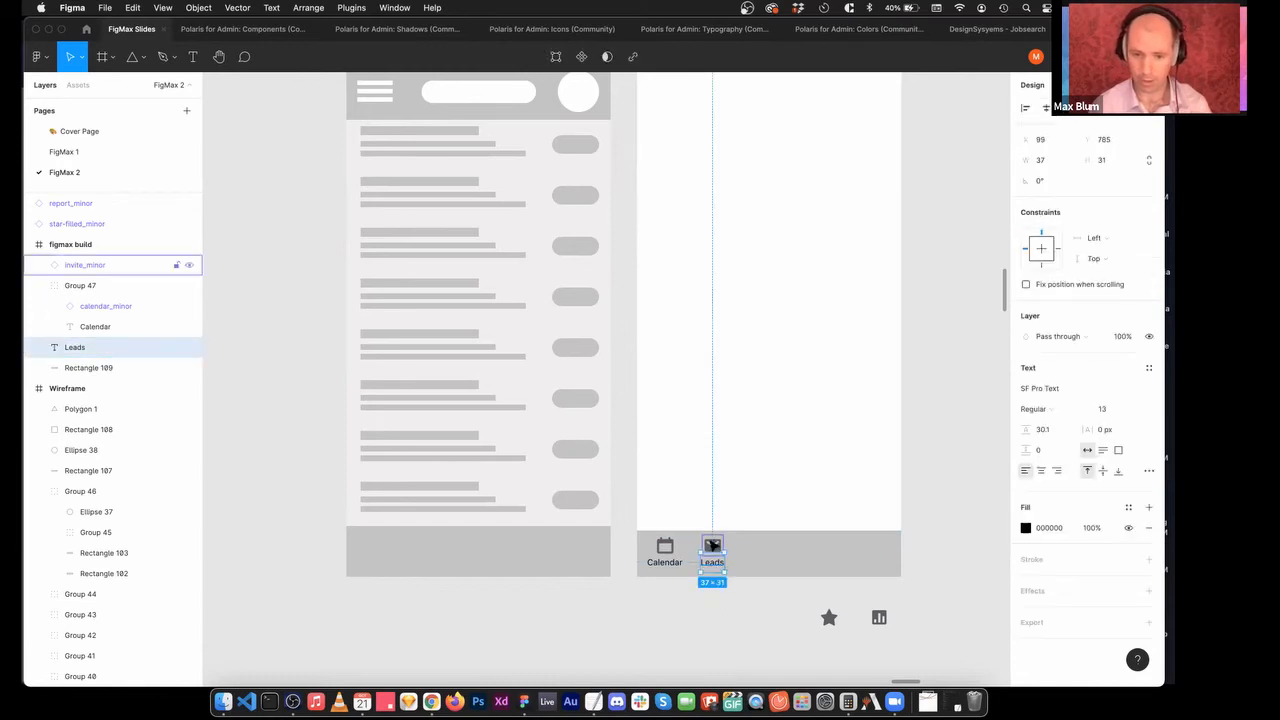
key("super+g")
left_click(848, 634)
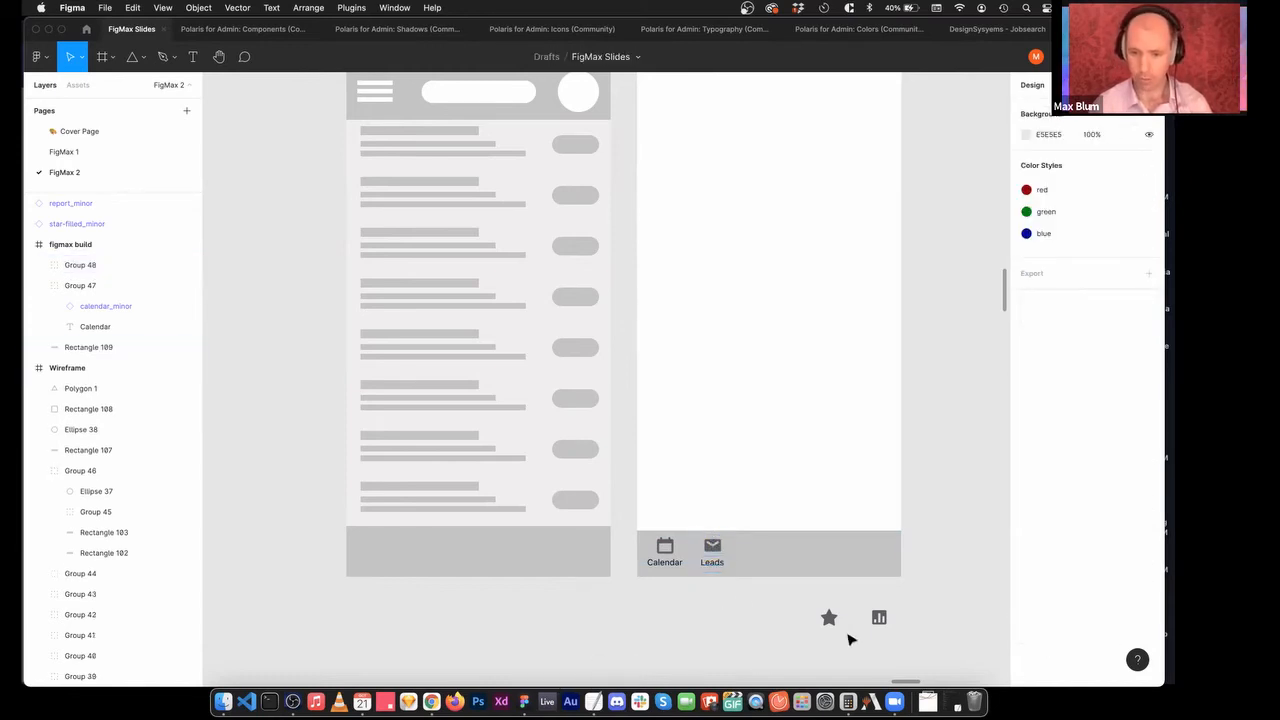
Add the text label "Favorites" in the footer's right half, on the same line as the Calendar and Leads labels.
key("t")
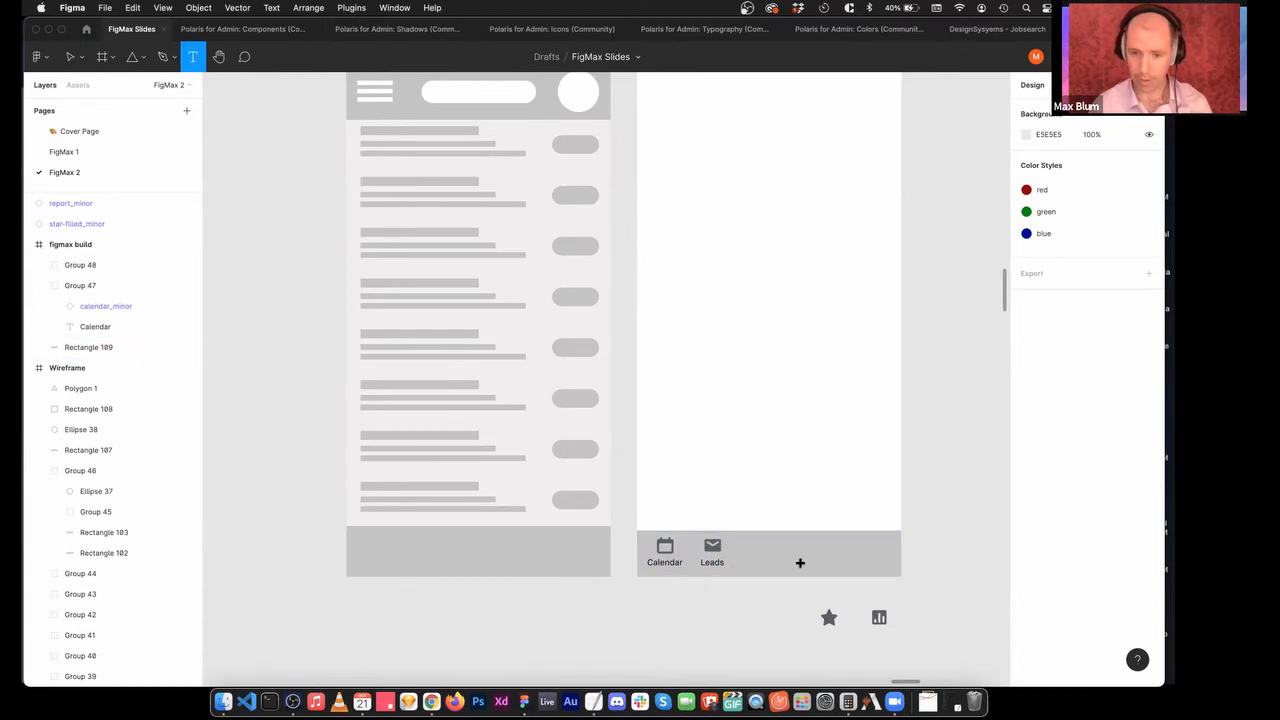
left_click(800, 563)
type("Fa")
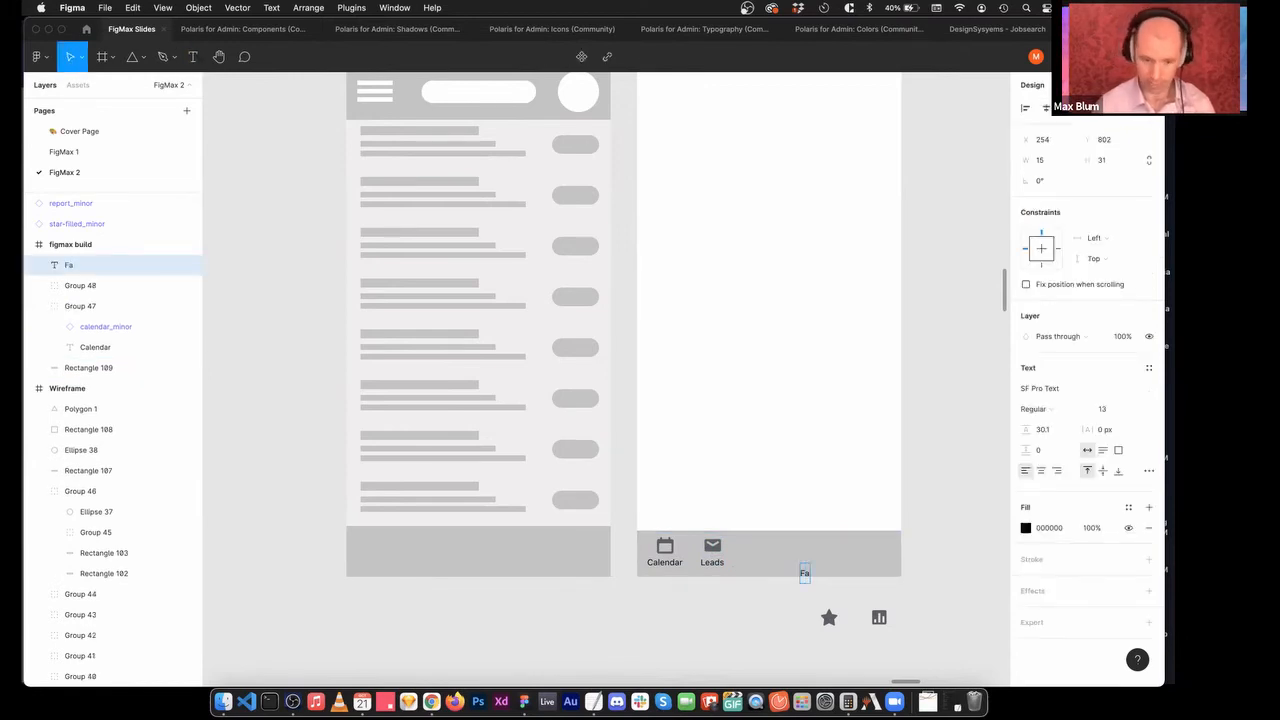
type("vorites")
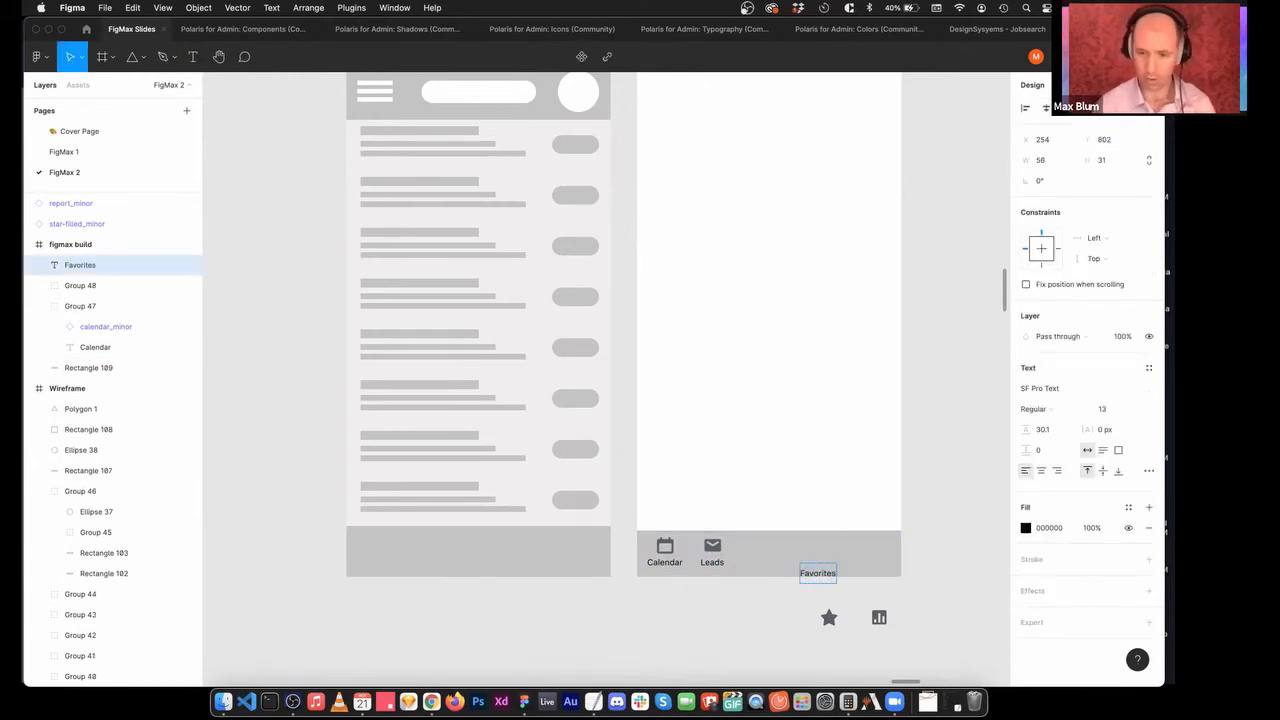
key("Escape")
left_click_drag(823, 577, 821, 566)
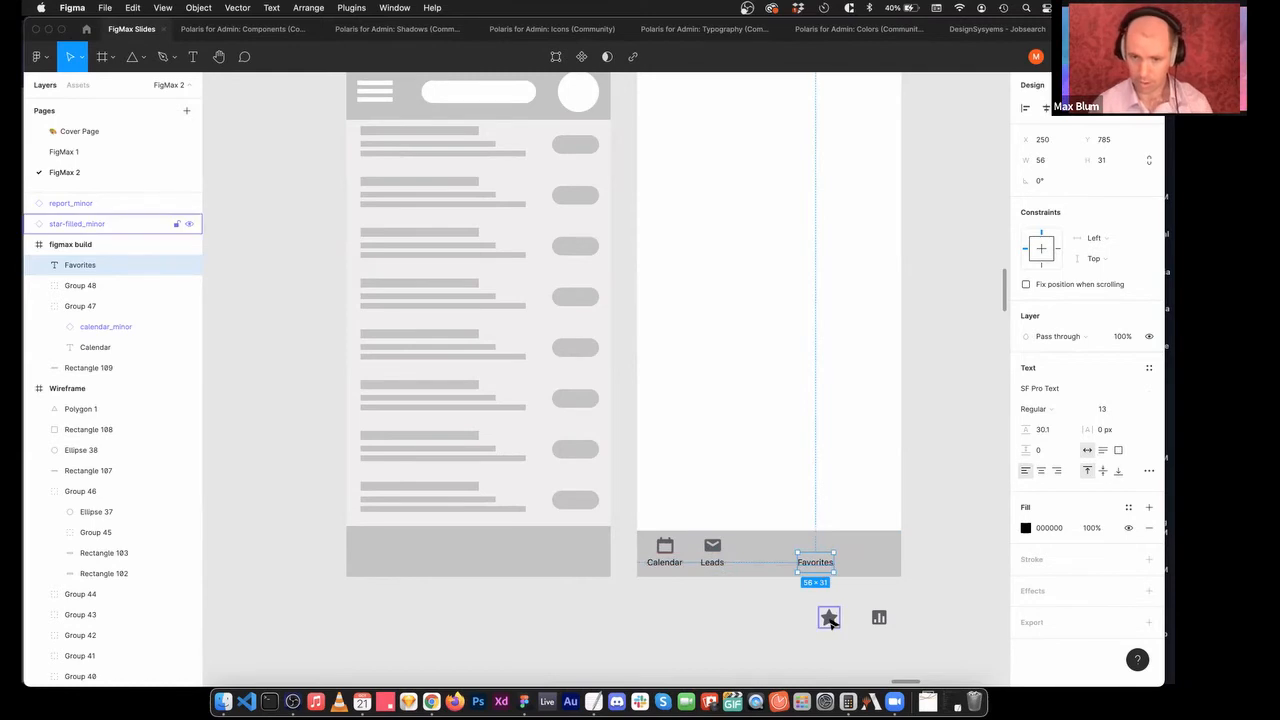
Center the star icon above the Favorites label and group the two.
left_click_drag(830, 622, 817, 548)
left_click(815, 567, "shift")
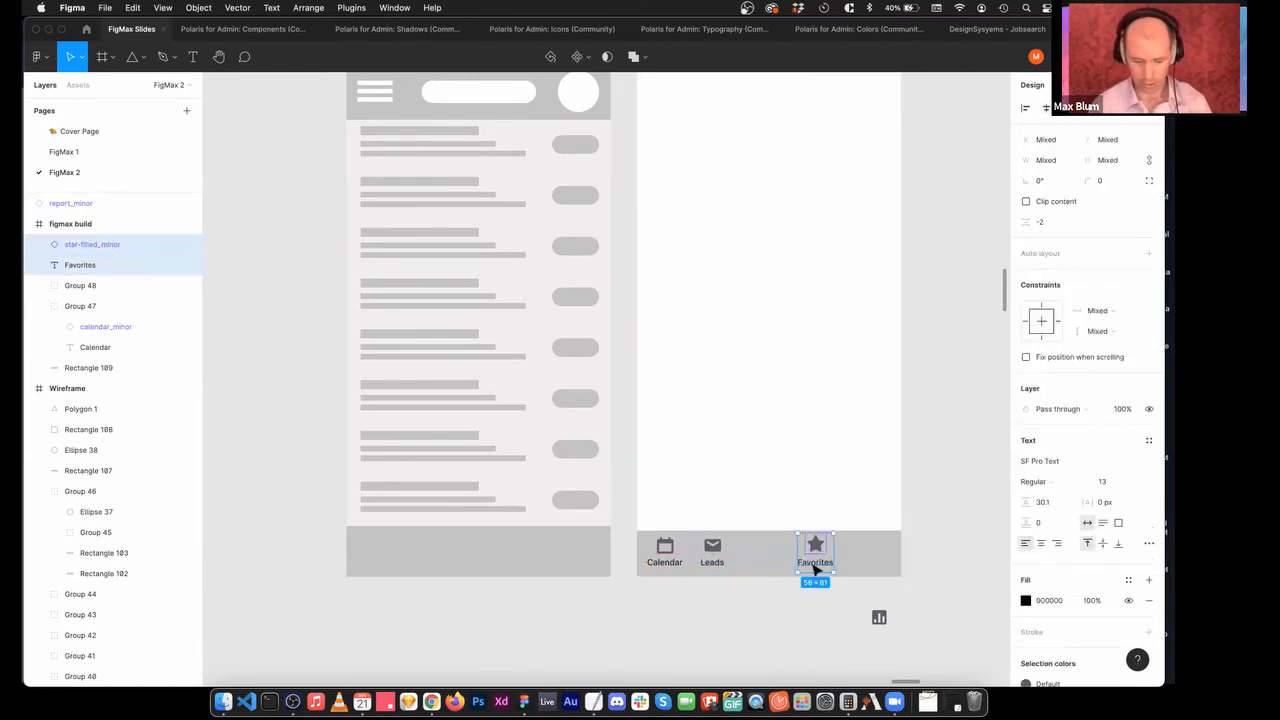
key("super+g")
left_click(868, 627)
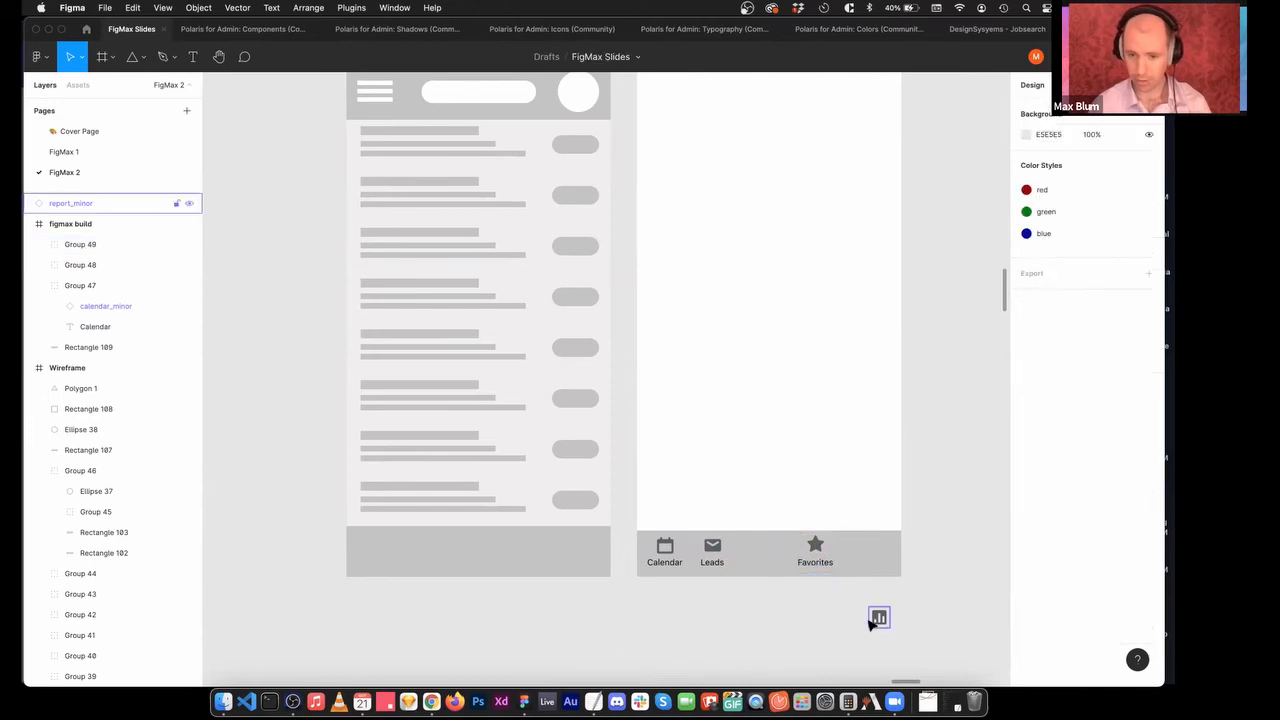
Add the text label "Statistics" near the footer's right end, on the same line as the other labels.
key("t")
left_click(863, 560)
type("Statistics")
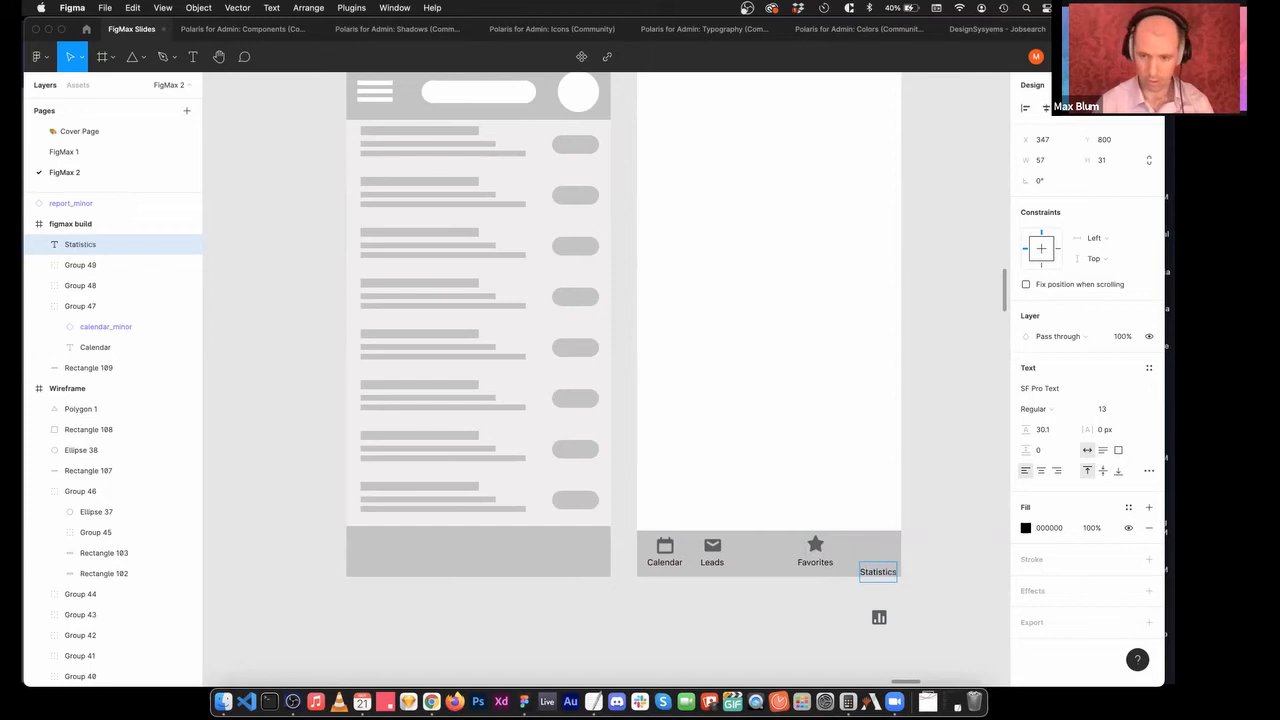
key("Escape")
left_click_drag(880, 574, 874, 568)
Center the report icon above the Statistics label and group the two.
left_click_drag(879, 617, 875, 548)
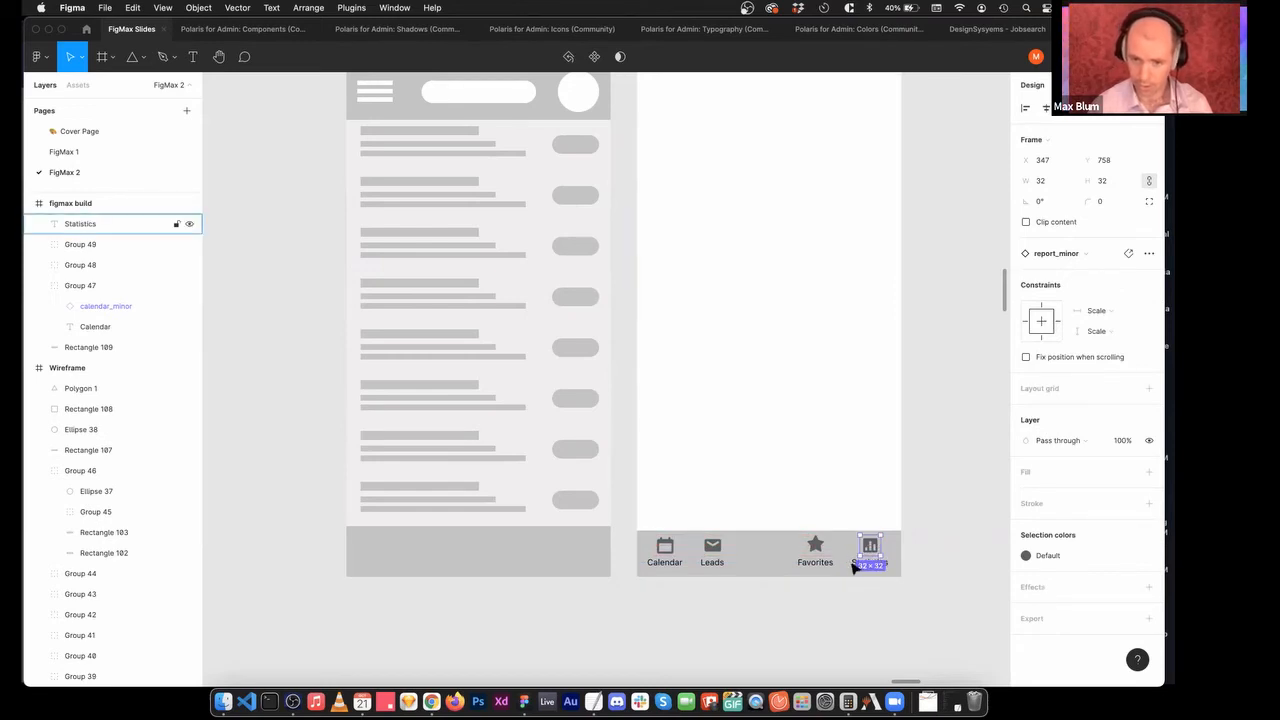
left_click(849, 563, "shift")
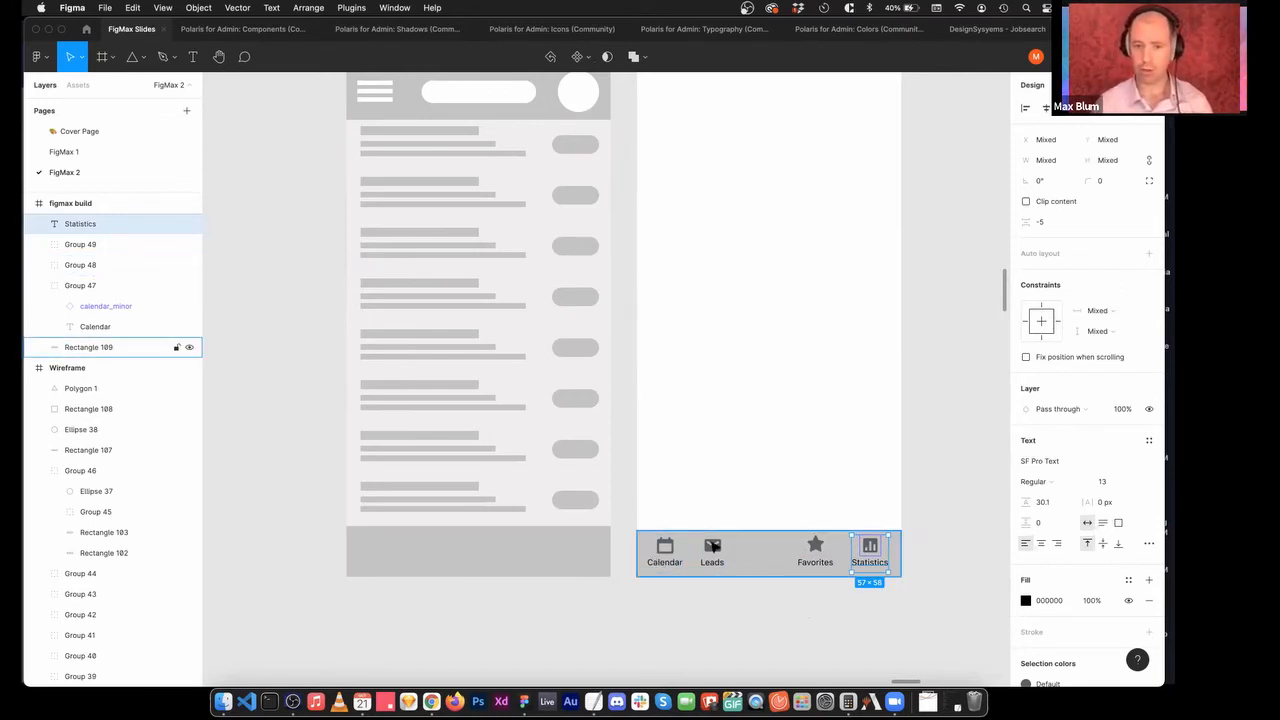
left_click(886, 609)
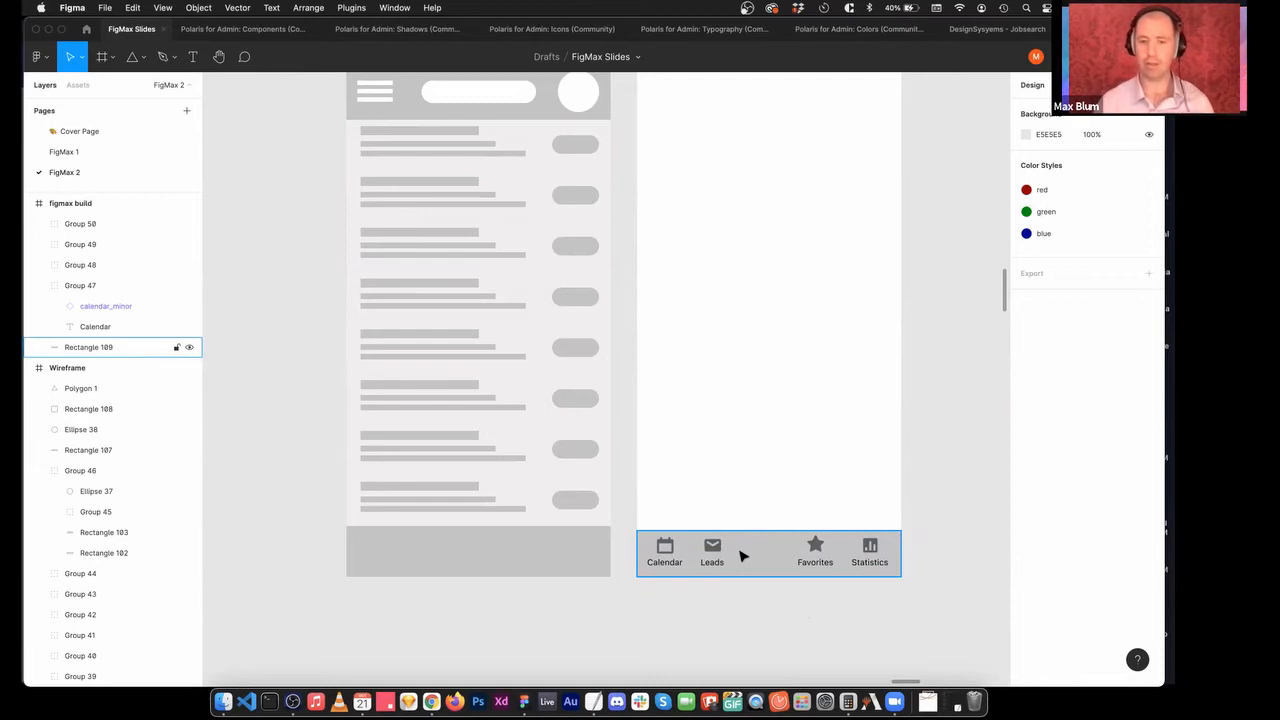
Rename the calendar icon and label group as "Calendar tab".
left_click(709, 545, "super")
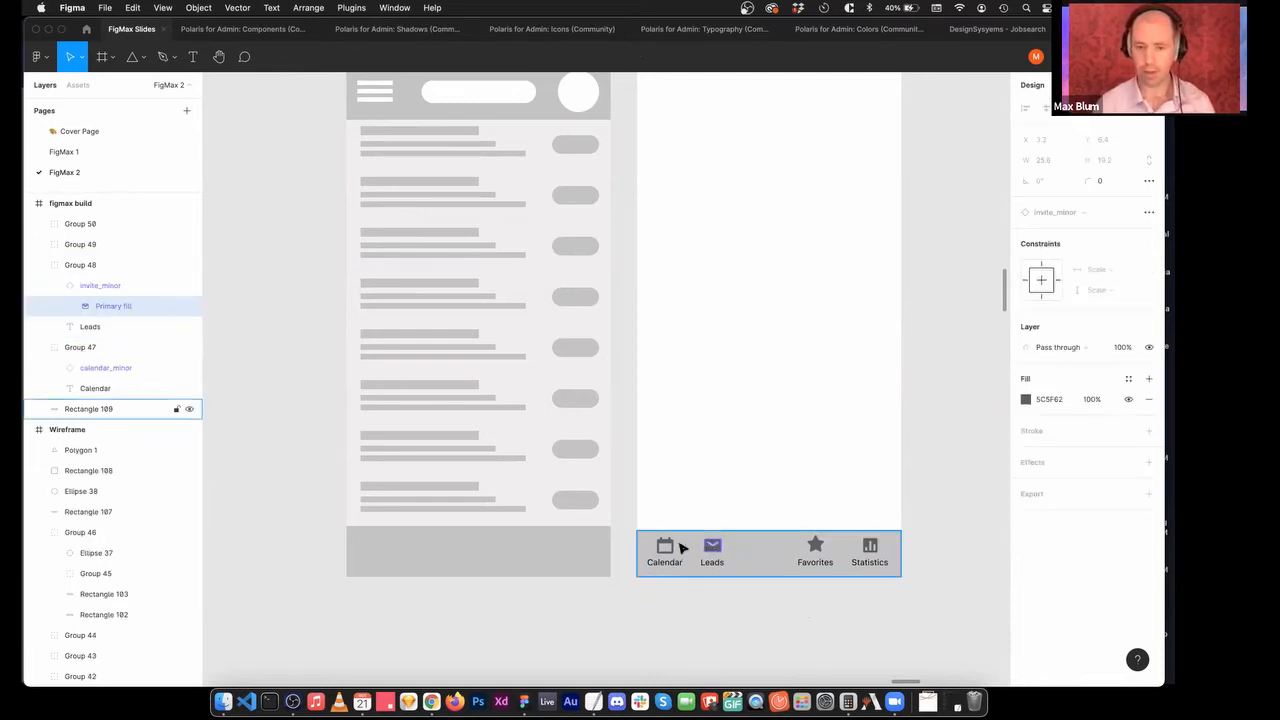
left_click(789, 611)
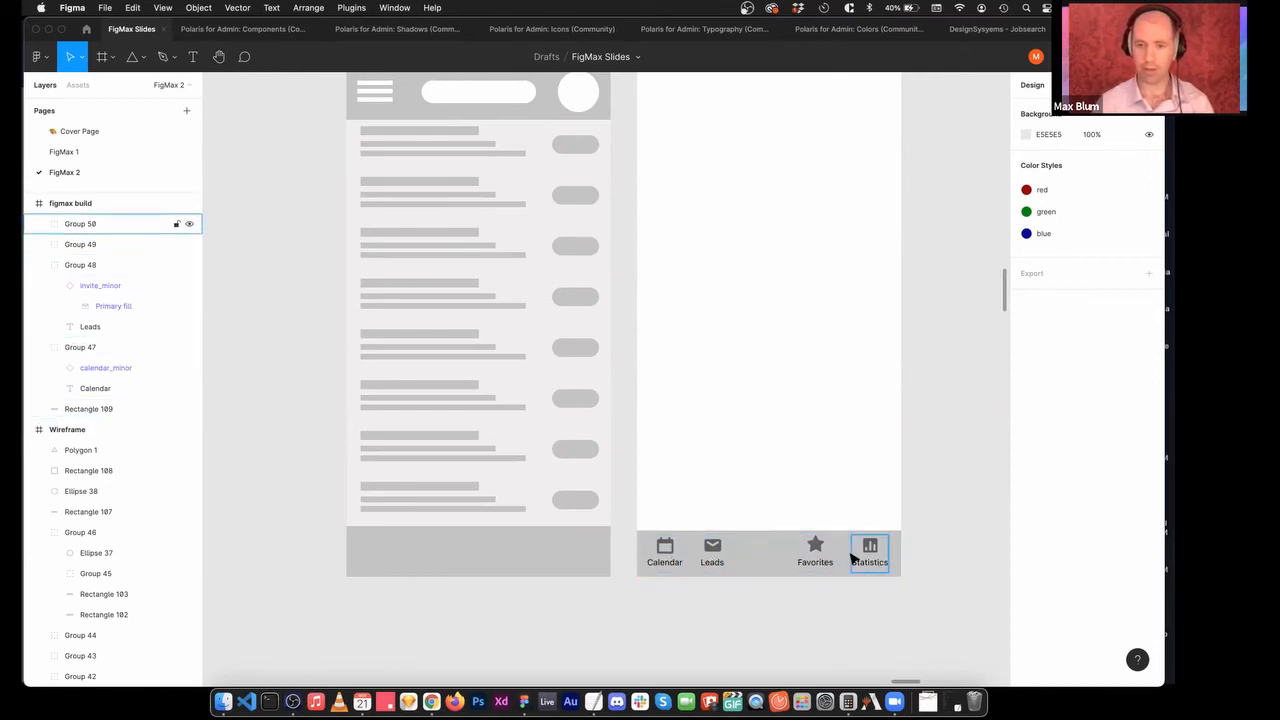
left_click(670, 553)
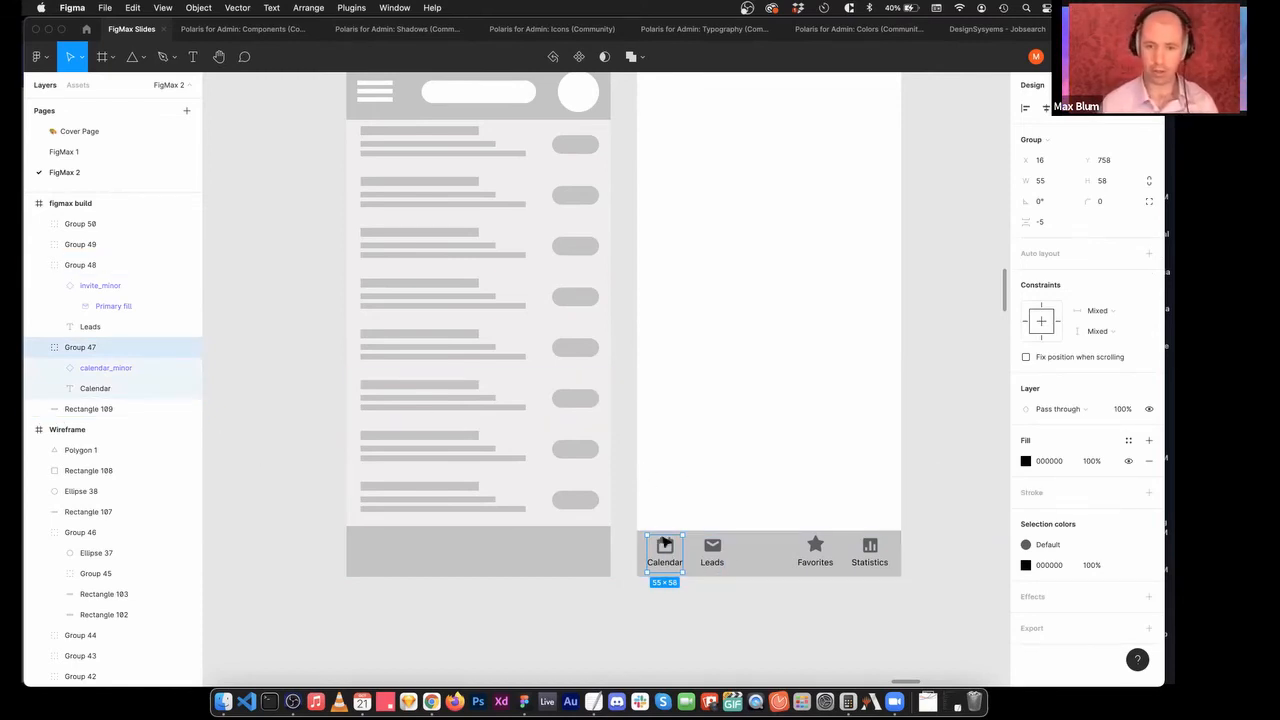
key("super+r")
type("C")
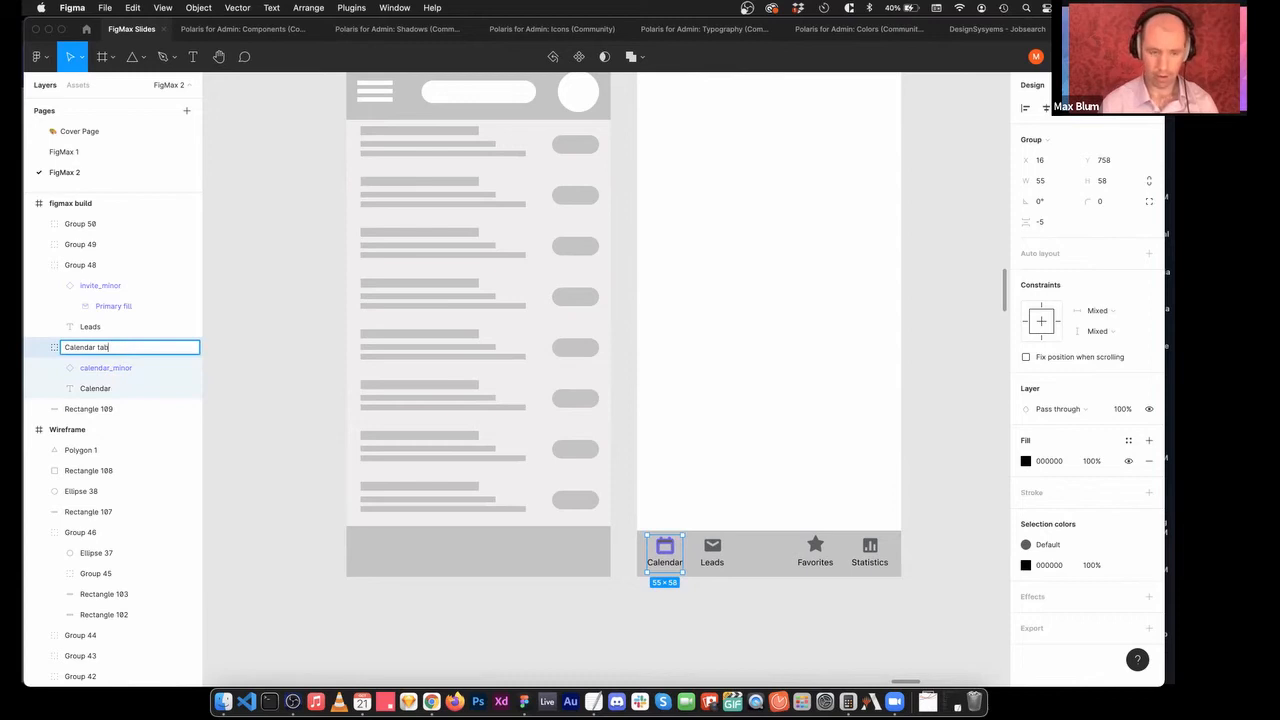
key("Return")
Rename the envelope group as "Leads tab" and the star group as "Favorites tab".
left_click(711, 550)
key("super+r")
type("Leads tab")
key("Return")
left_click(815, 548)
key("super+r")
type("Favor")
key("Return")
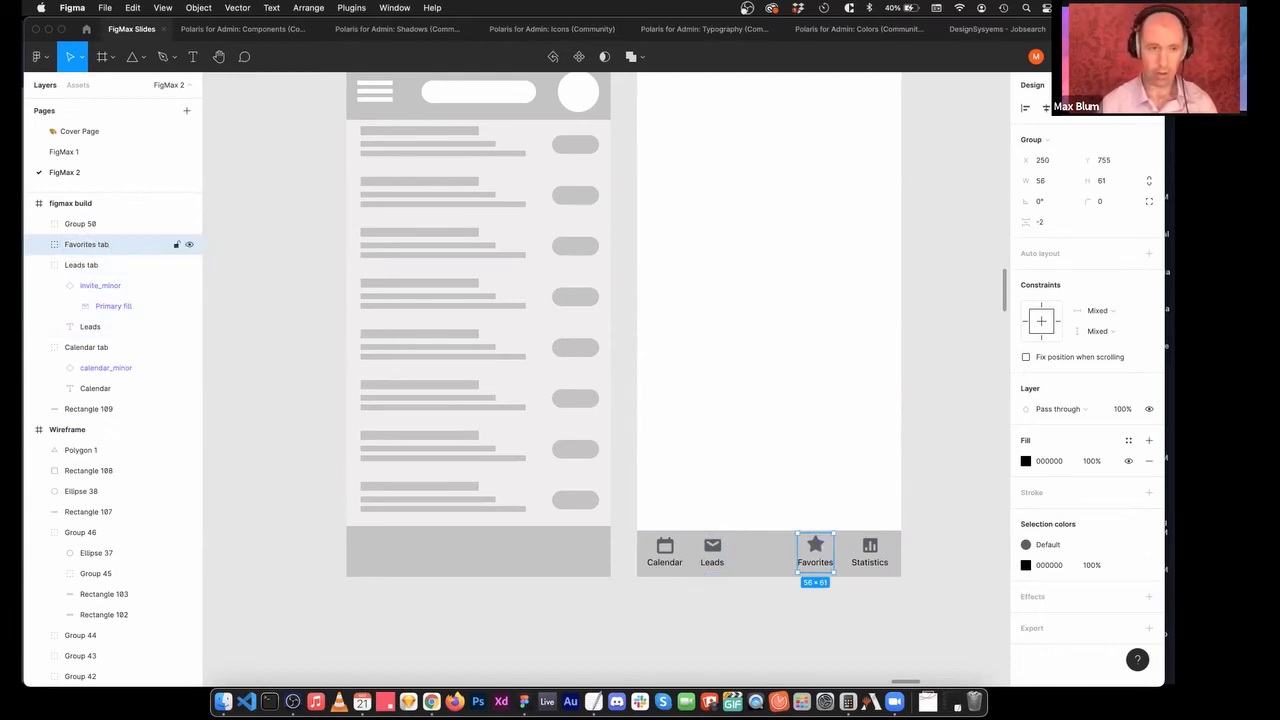
Rename the report icon and label group as "Statistics tab".
left_click(870, 550)
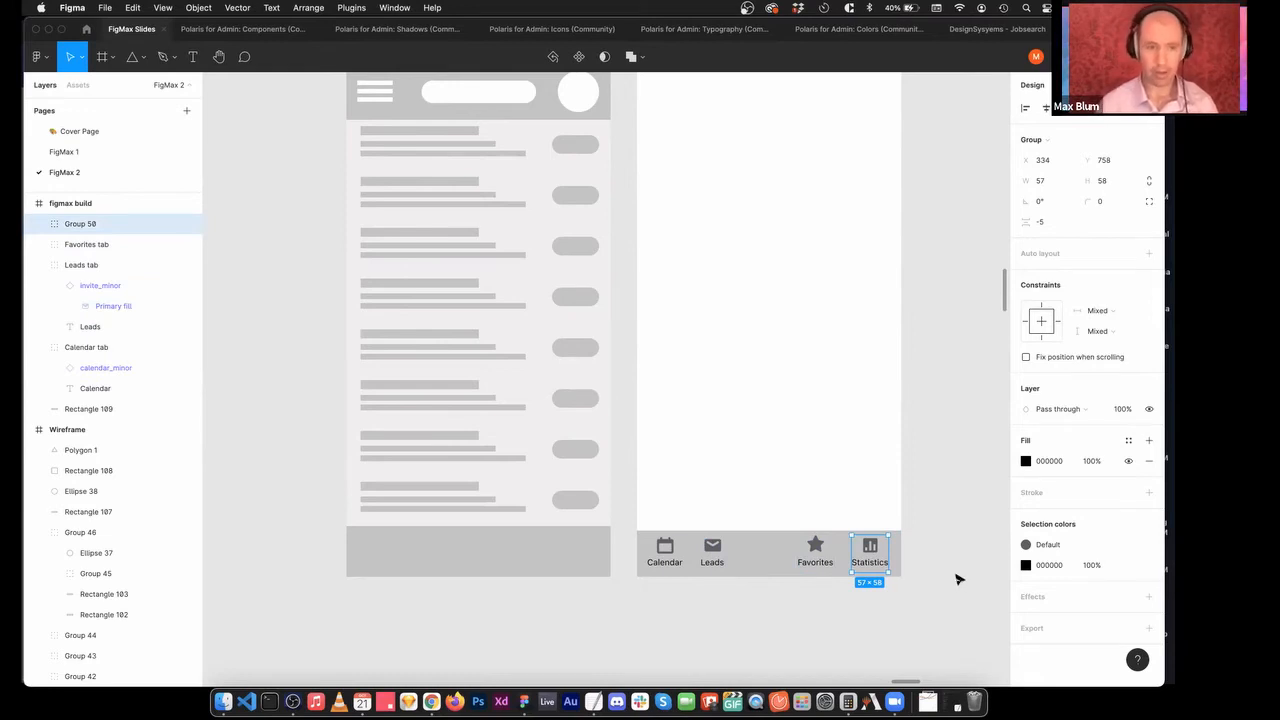
key("super+r")
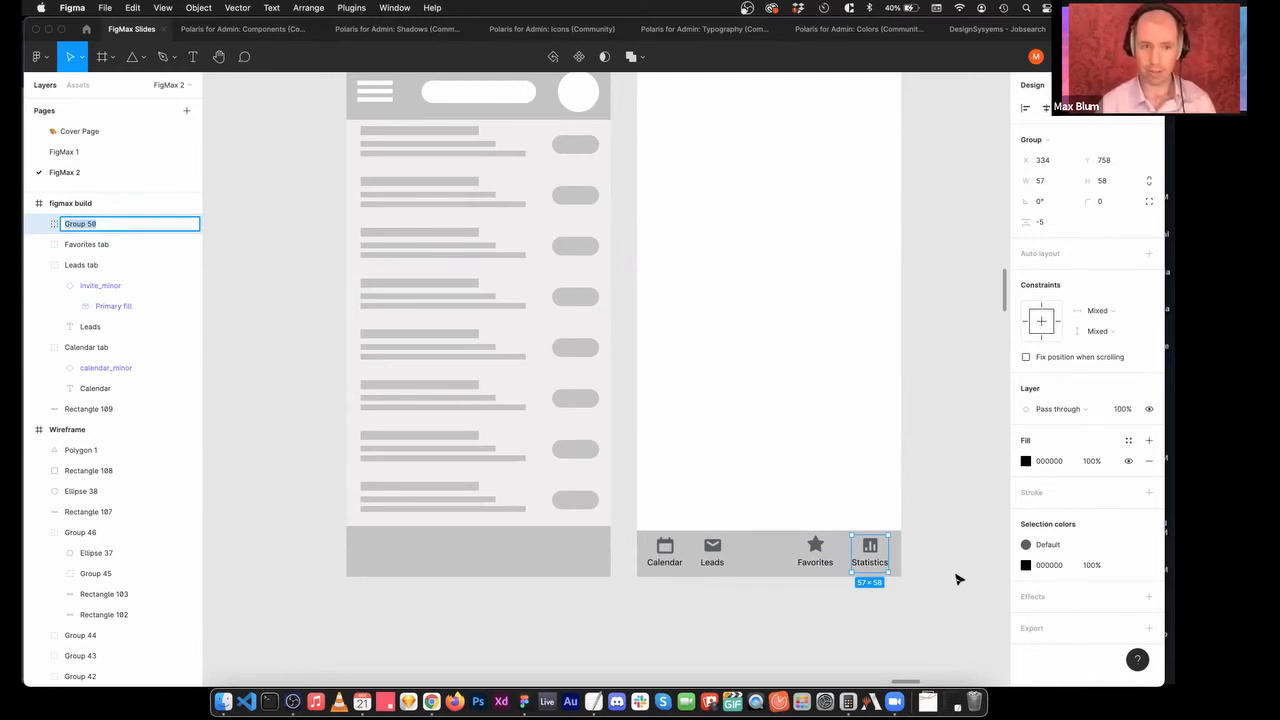
type("Stat")
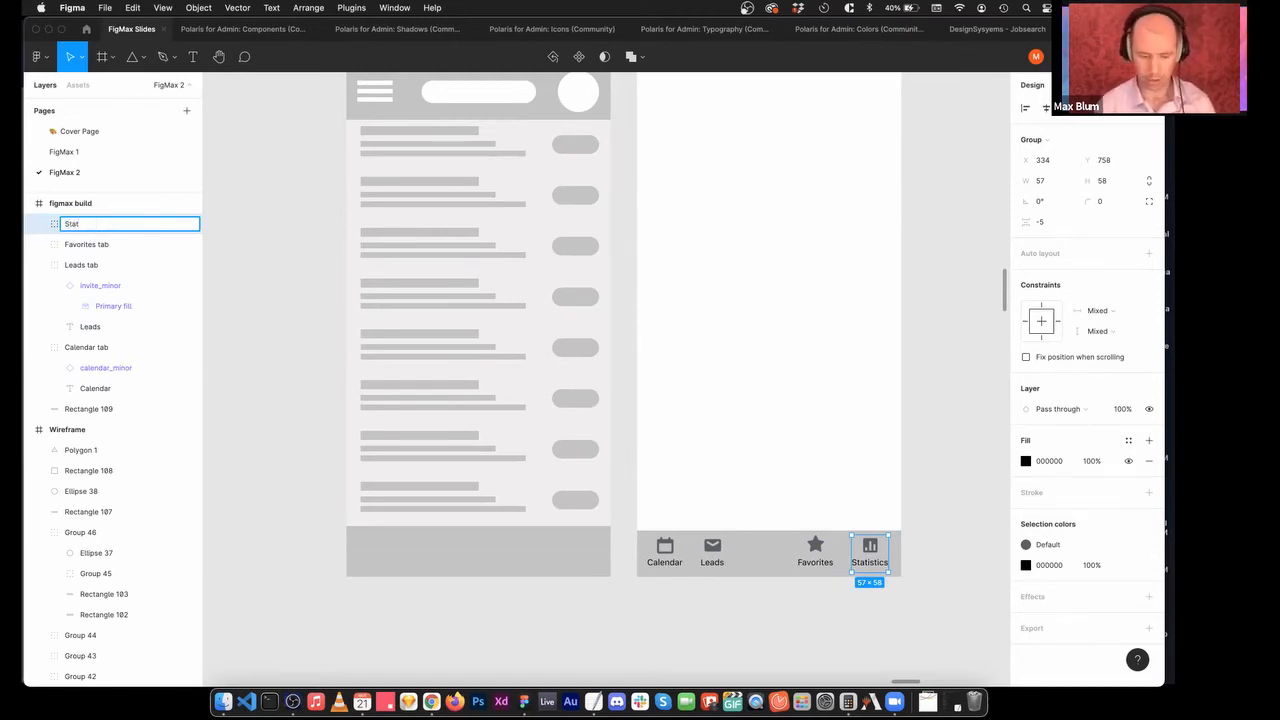
type("istics t")
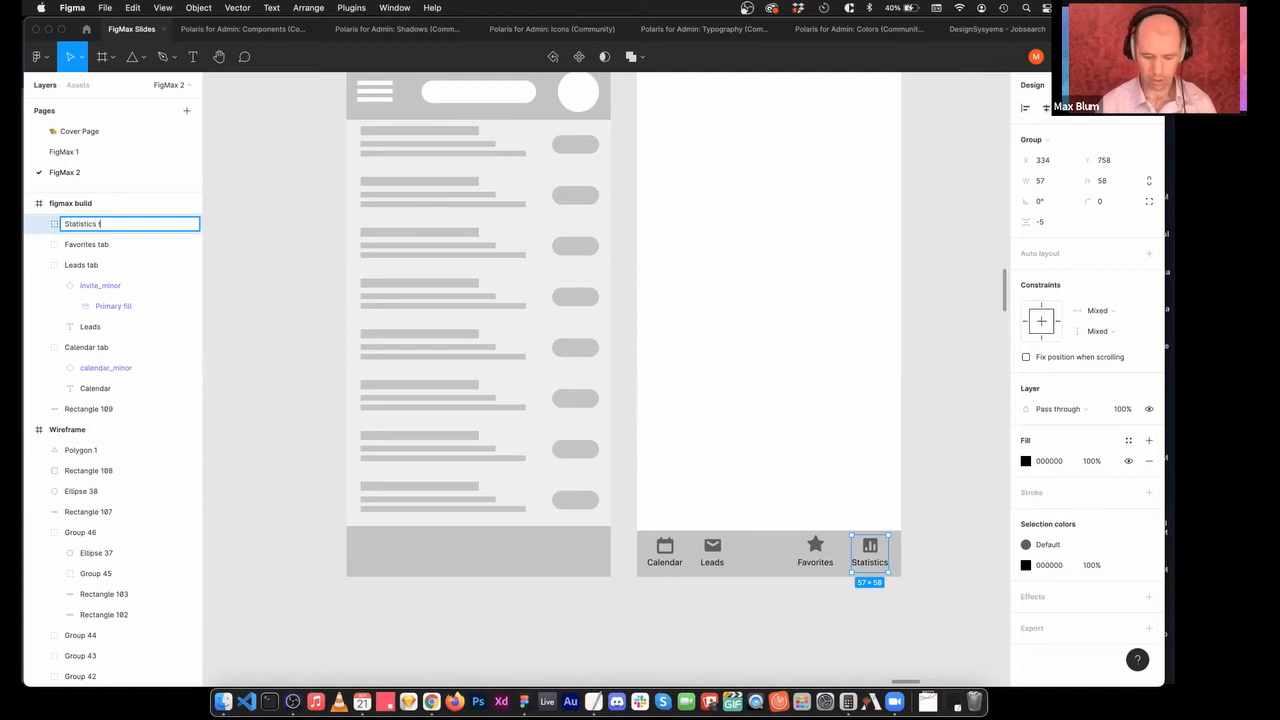
type("ab")
key("Return")
left_click(900, 614)
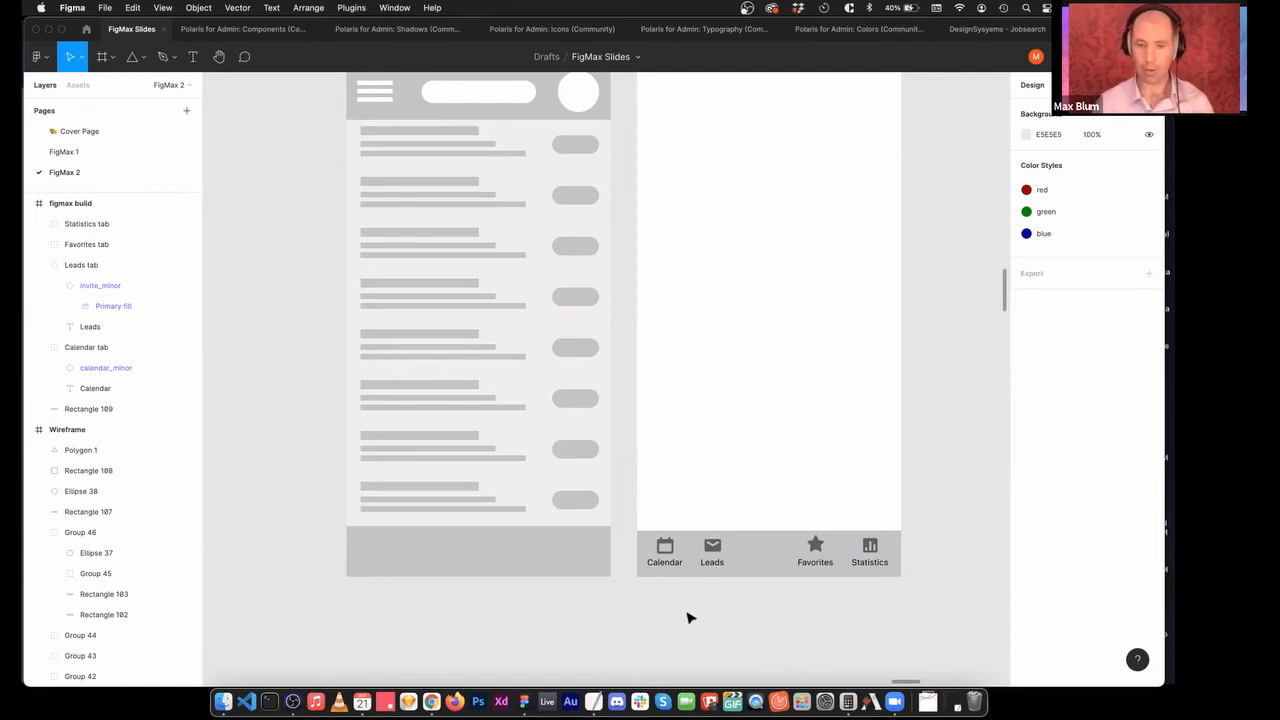
Draw a circle about 73 × 73 between Leads and Favorites, overlapping the footer's top edge, and fill it with 323232.
key("o")
left_click_drag(745, 519, 770, 550)
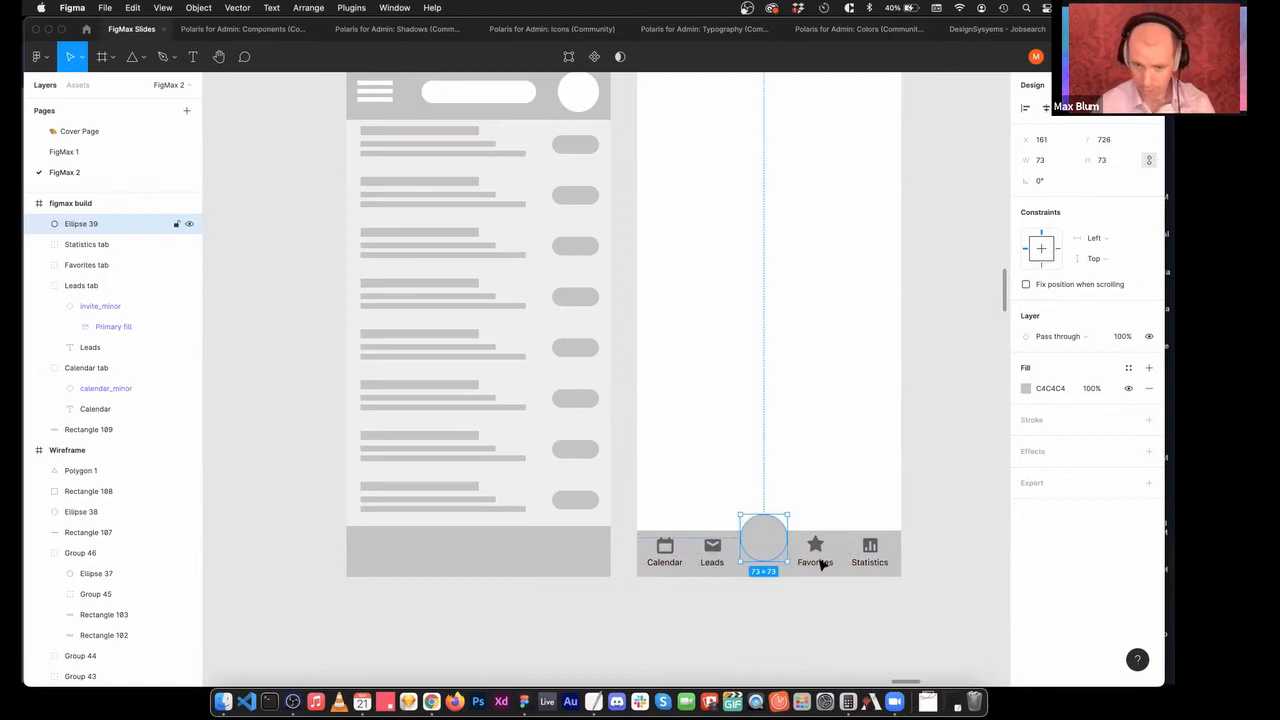
left_click(1024, 389)
left_click_drag(900, 452, 856, 488)
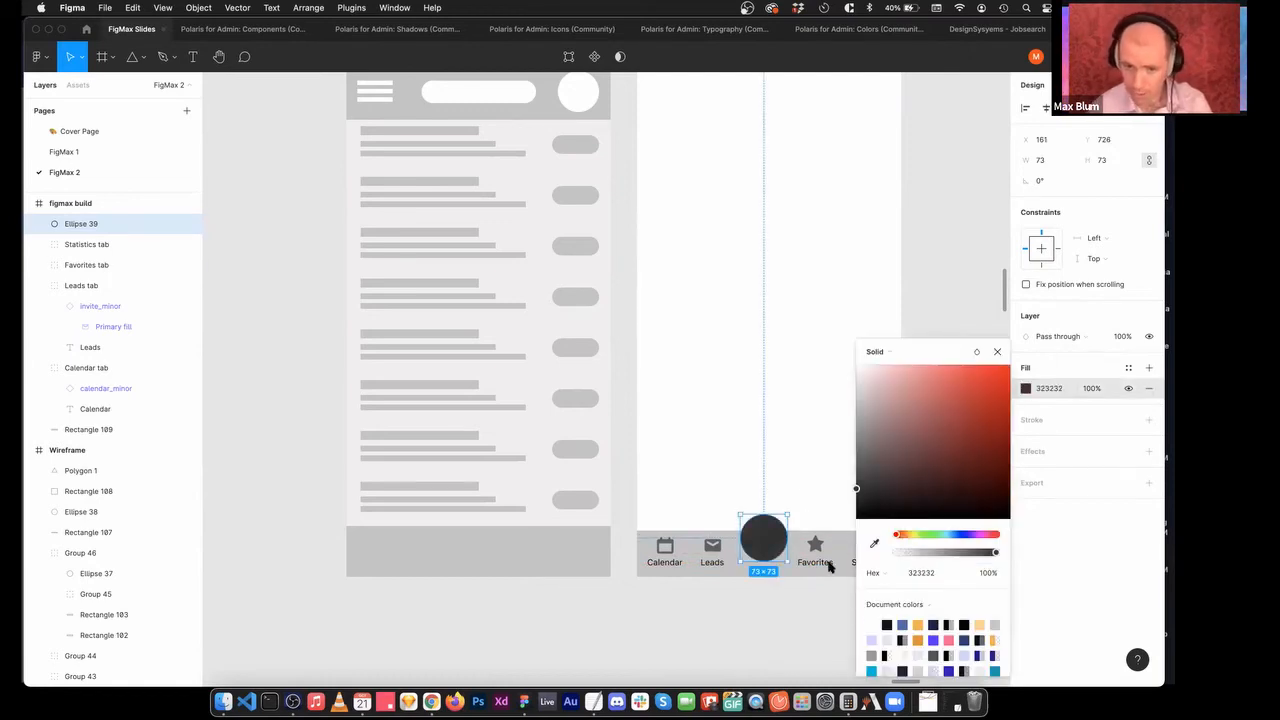
left_click(775, 628)
Set the dark footer circle's size to 72 × 72.
left_click(1104, 162)
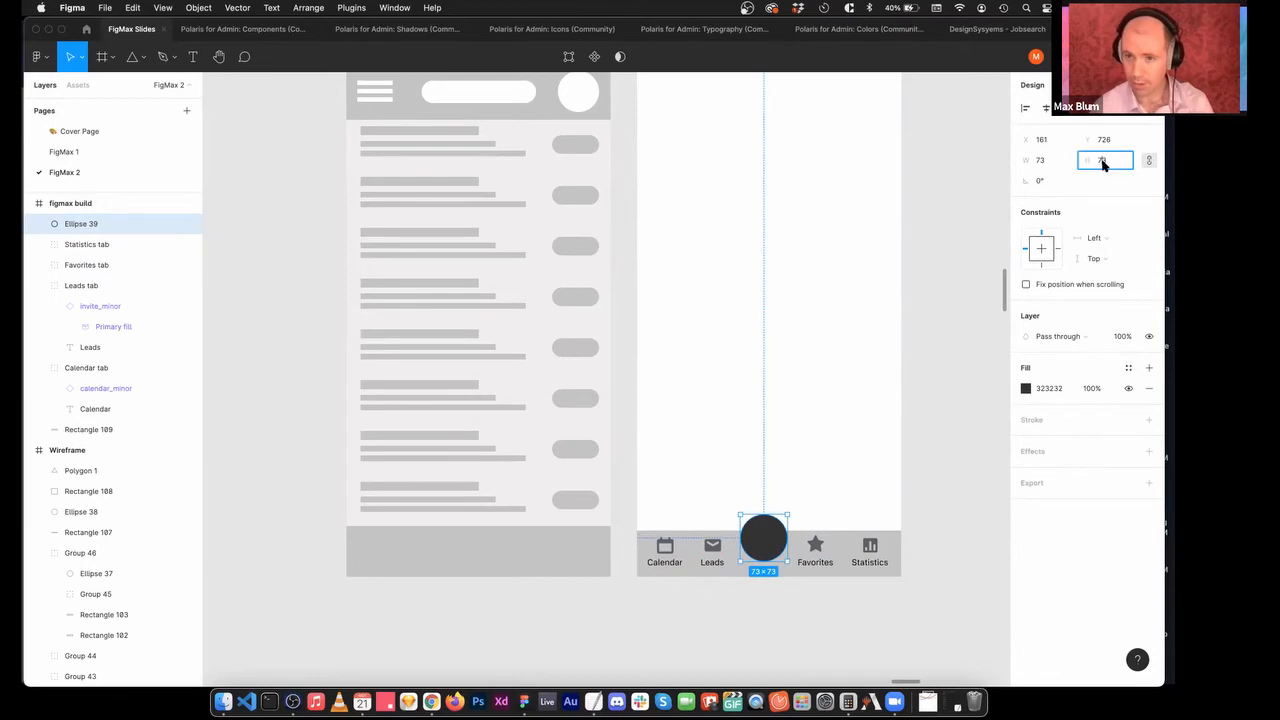
key("Return")
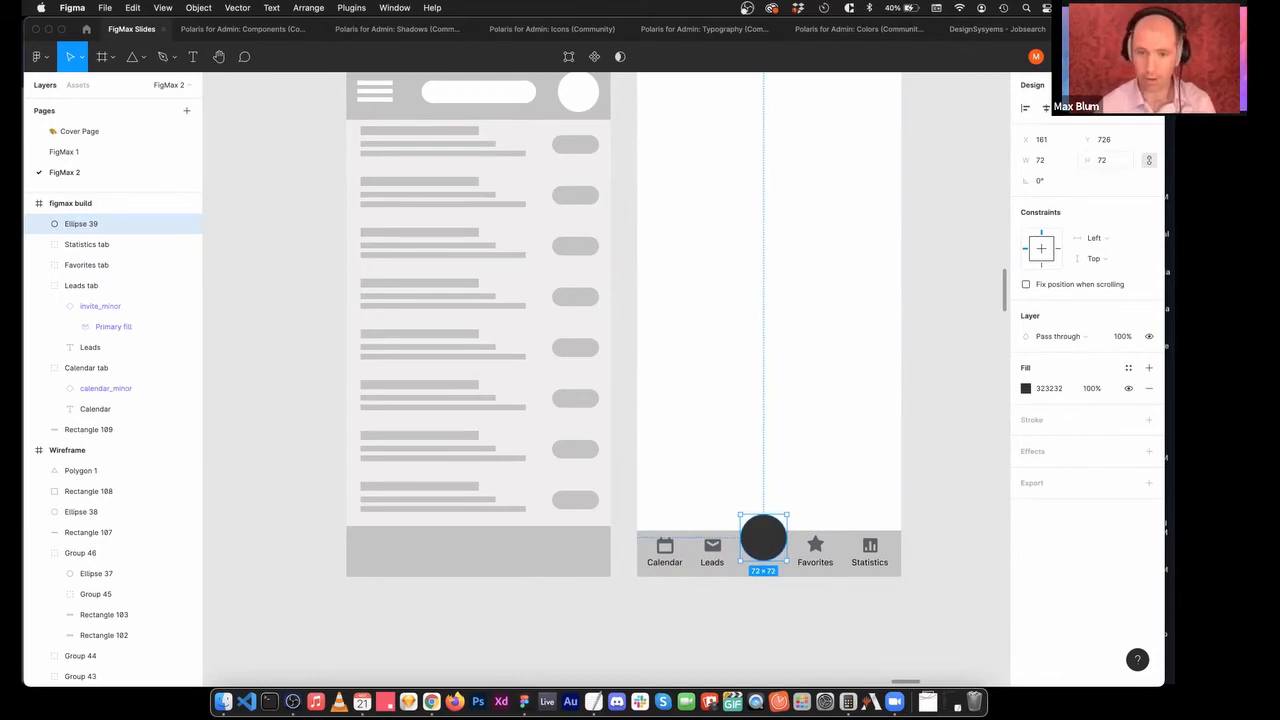
left_click(860, 623)
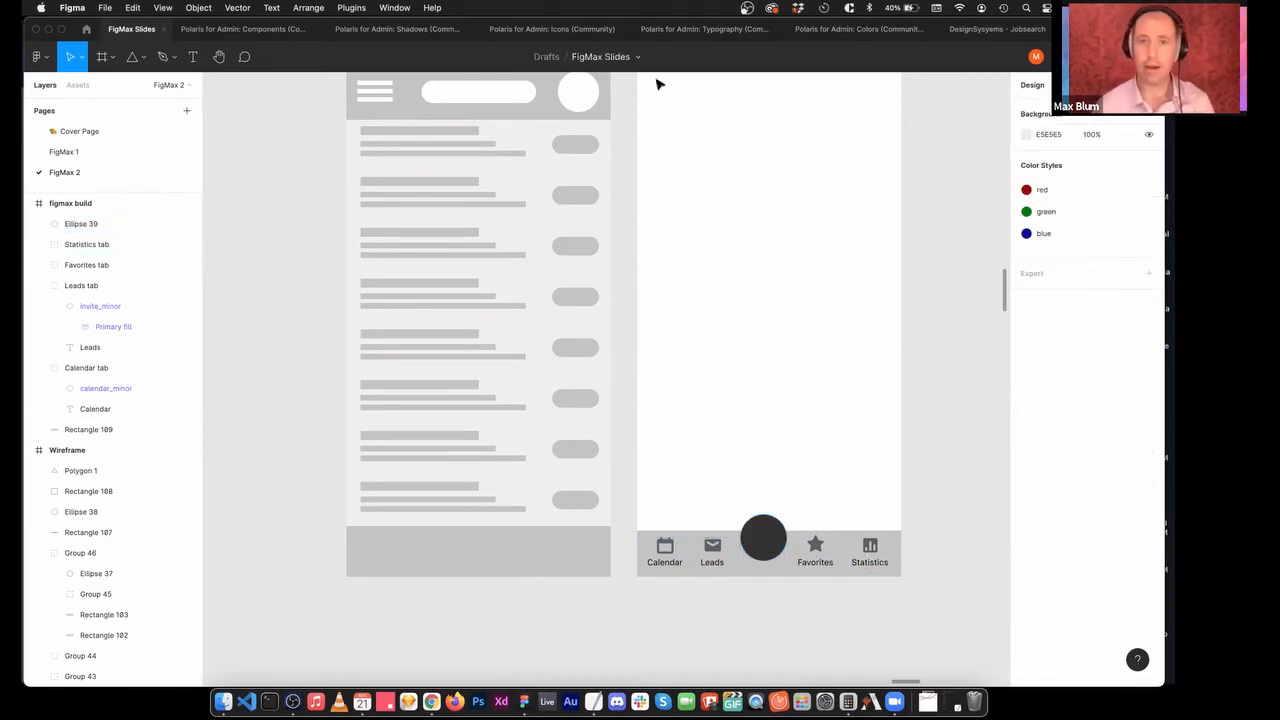
Copy the conversation_minor icon from the Polaris for Admin: Icons file and paste it below the footer in FigMax Slides.
left_click(560, 29)
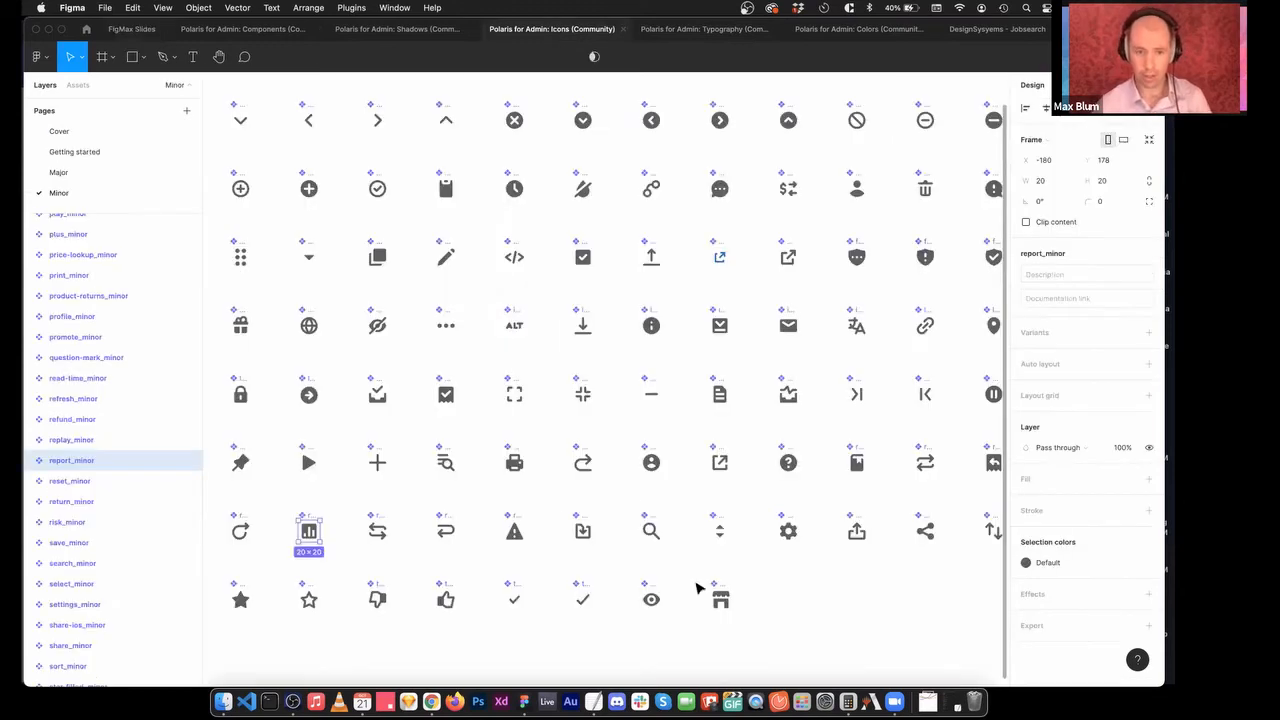
left_click(830, 591)
scroll(700, 555, "up", 3)
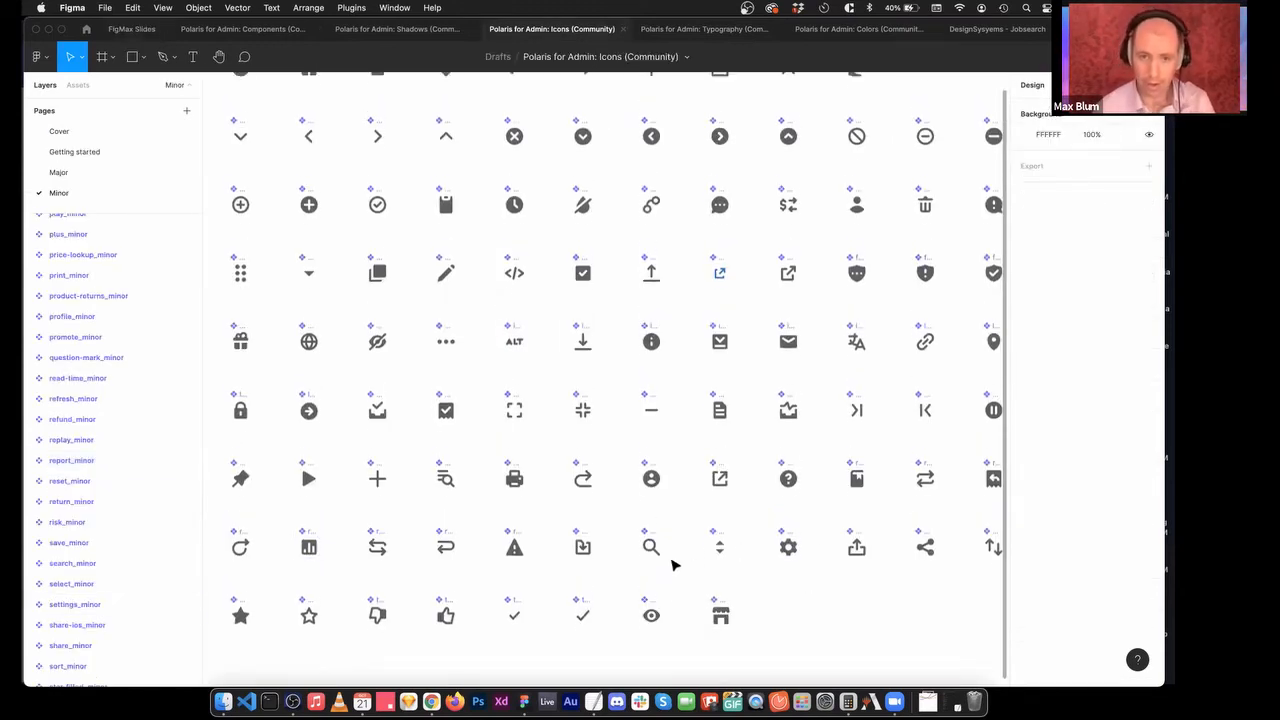
left_click(721, 319)
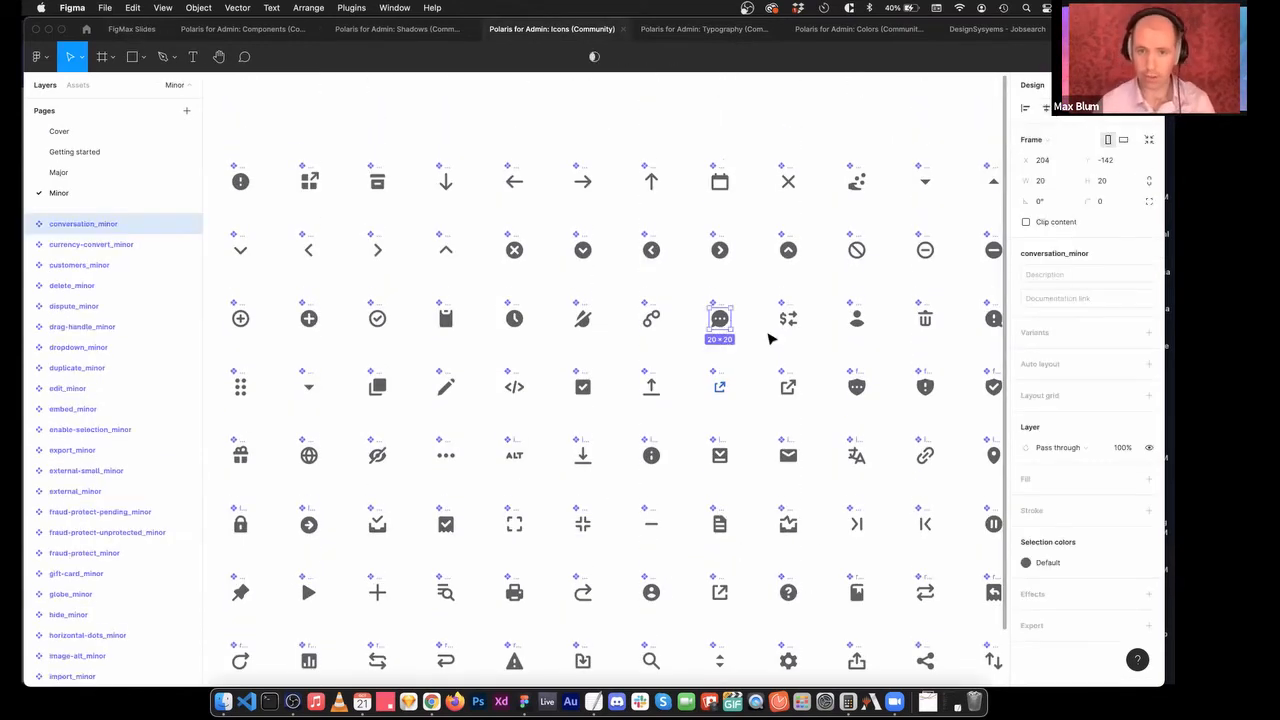
left_click(131, 29)
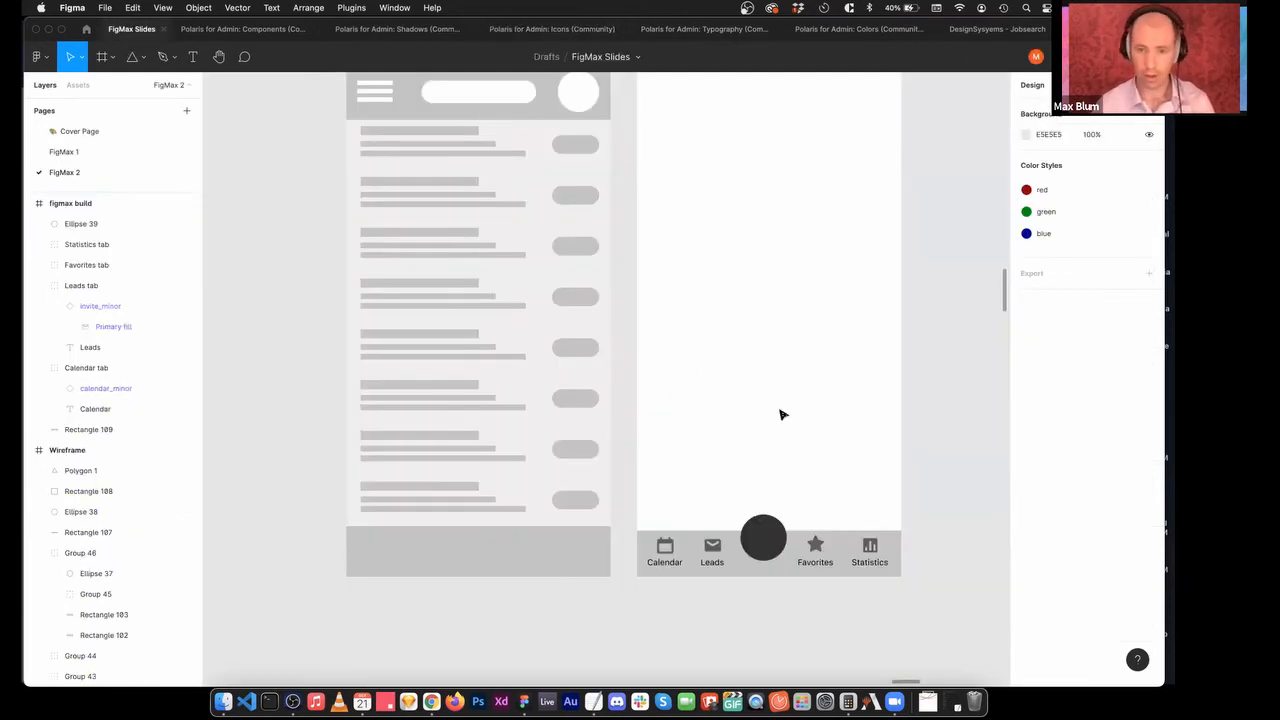
right_click(723, 609)
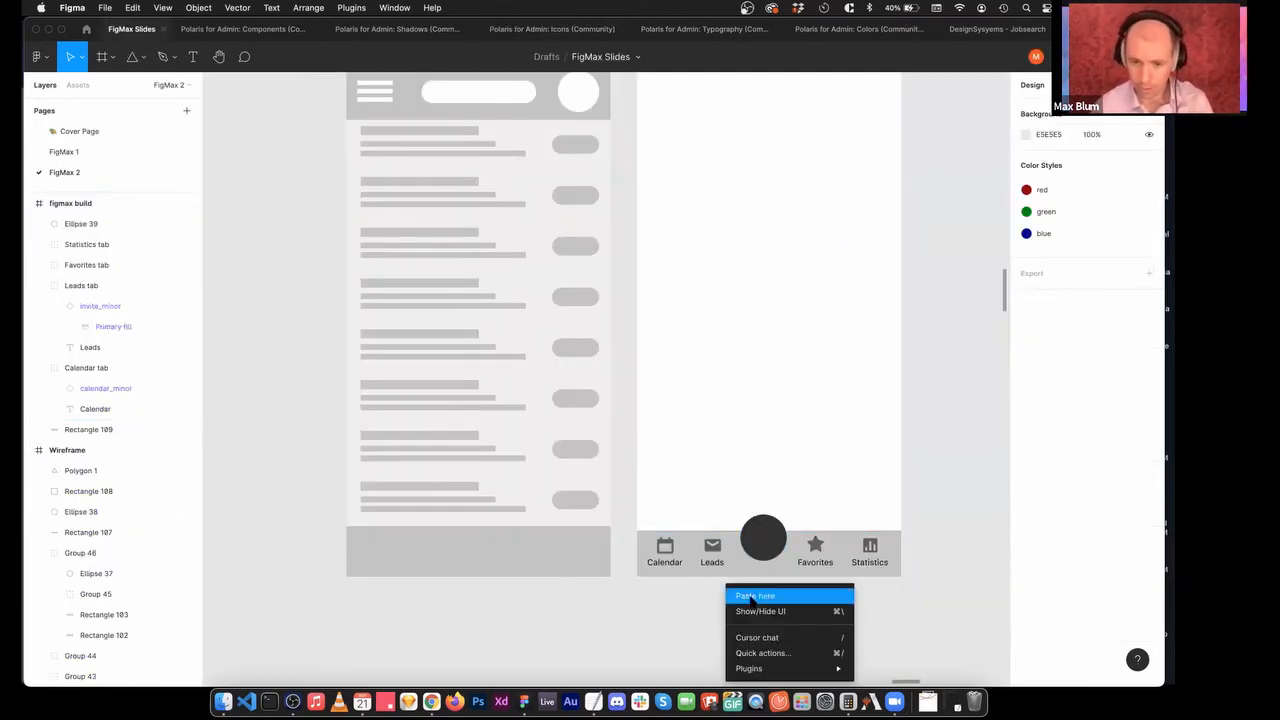
left_click(752, 592)
Detach the Default color style from the pasted conversation_minor icon and set its color to FFFFFF.
left_click(1055, 452)
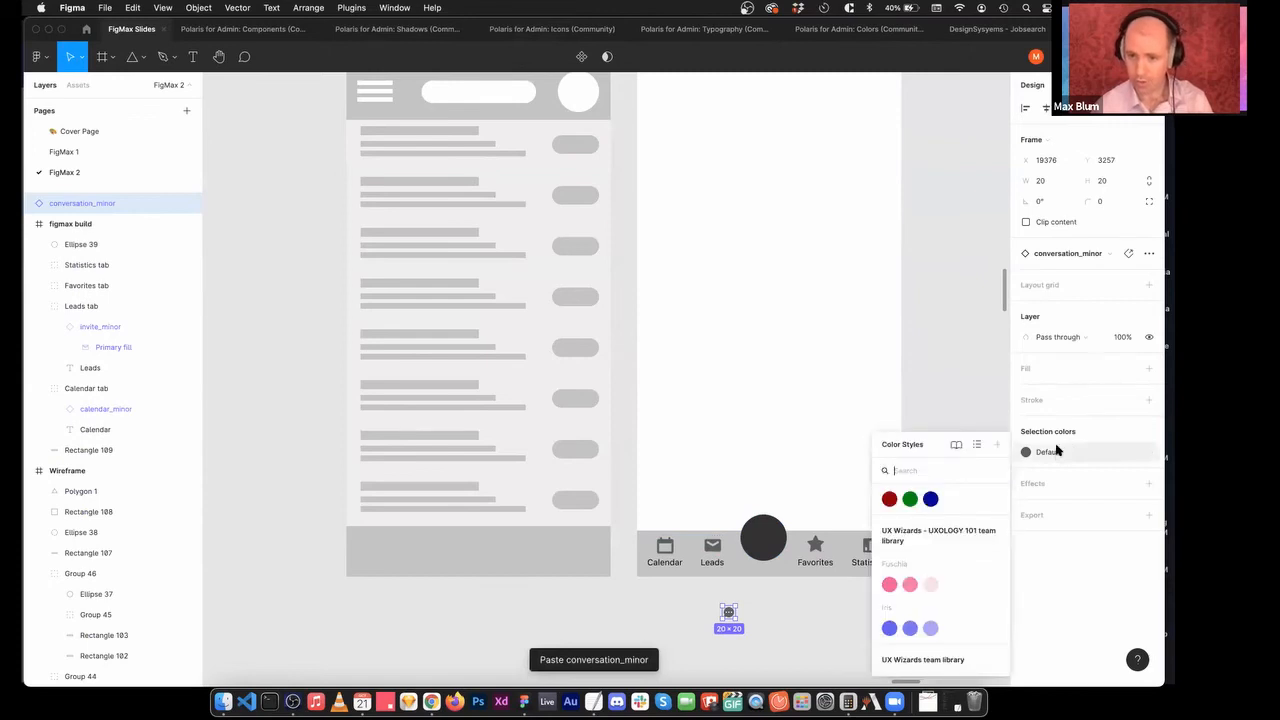
left_click(1050, 450)
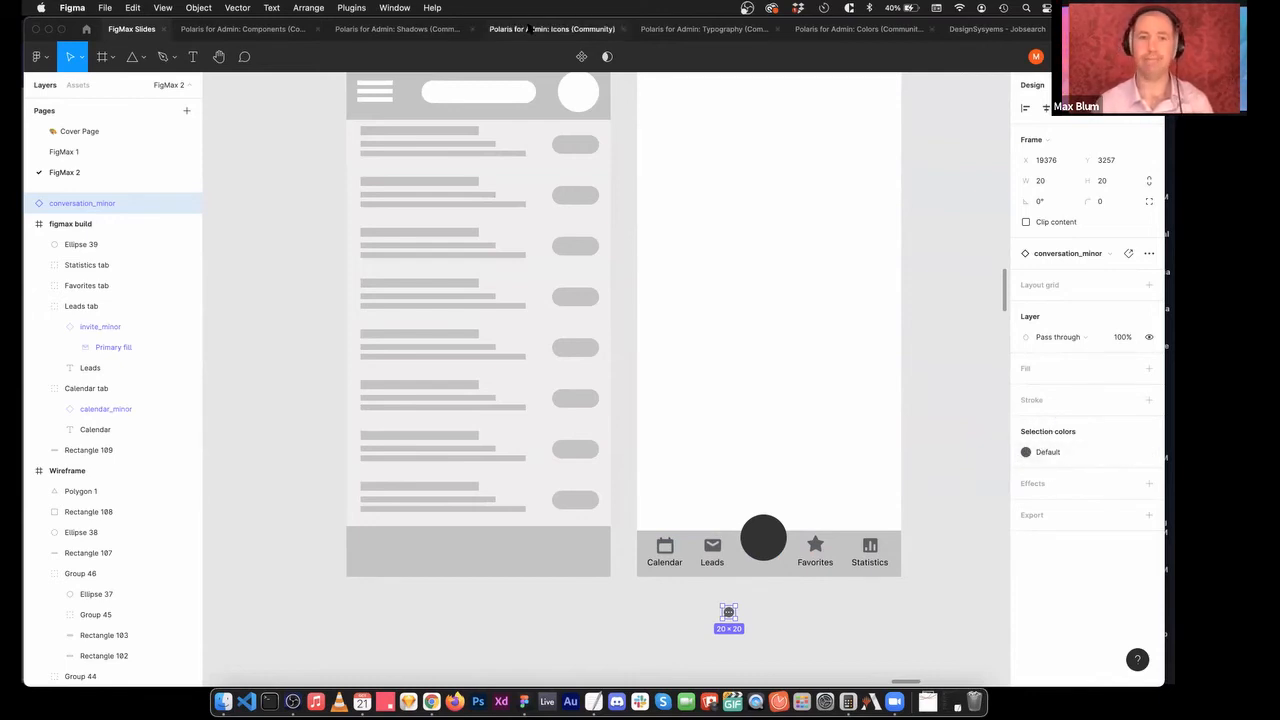
left_click(1125, 453)
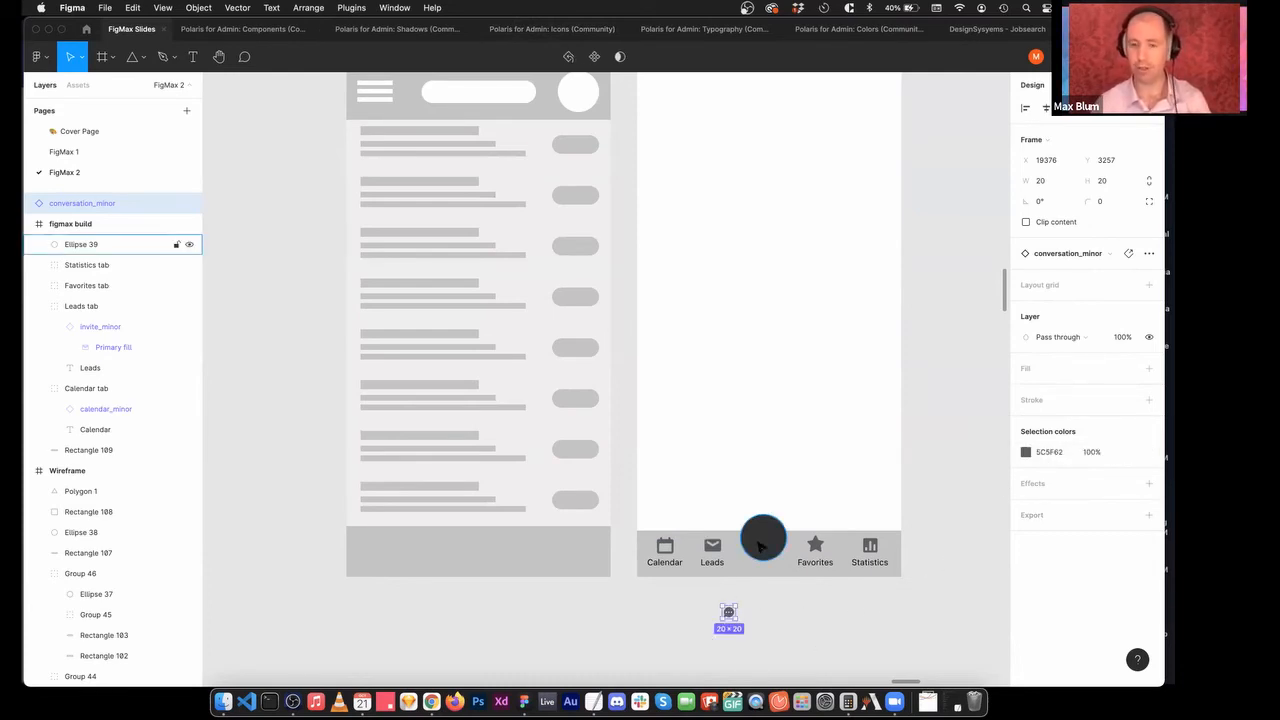
left_click(1025, 452)
type("ffffff")
key("Return")
key("Escape")
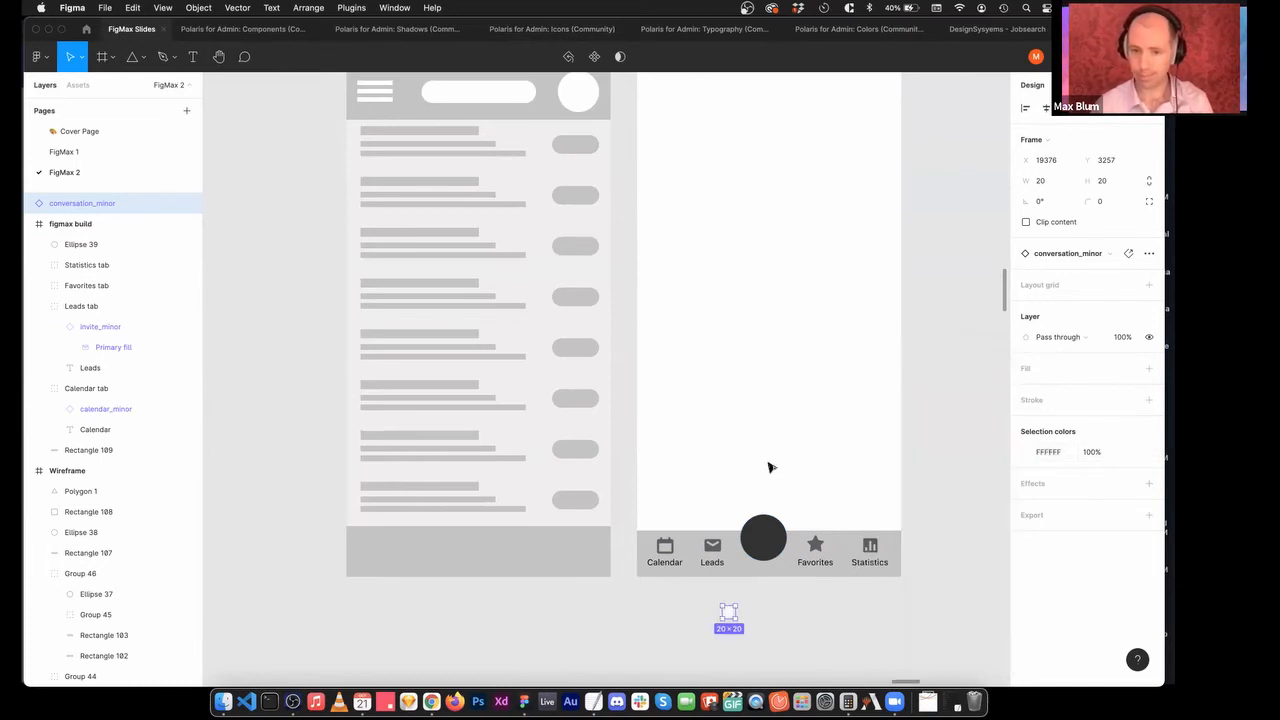
Open the white conversation_minor icon's height for editing, with its width and height proportions unlocked.
left_click(1149, 181)
left_click(1102, 180)
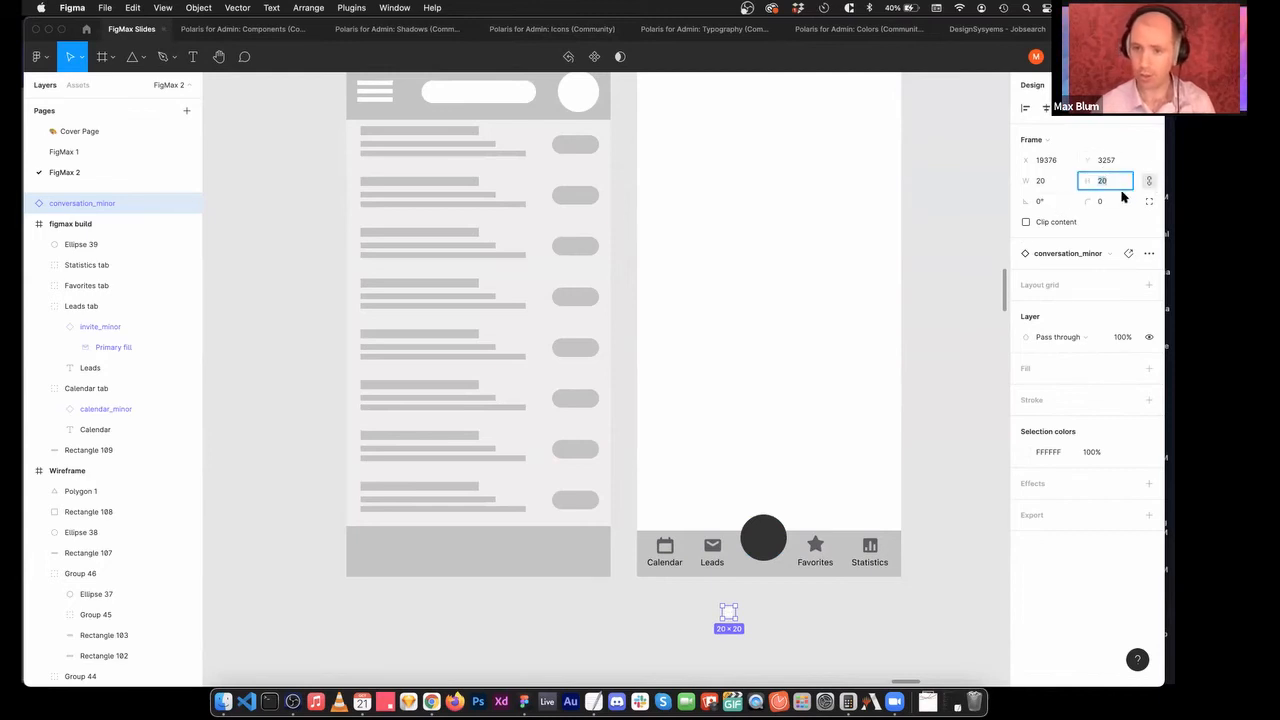
left_click(1148, 179)
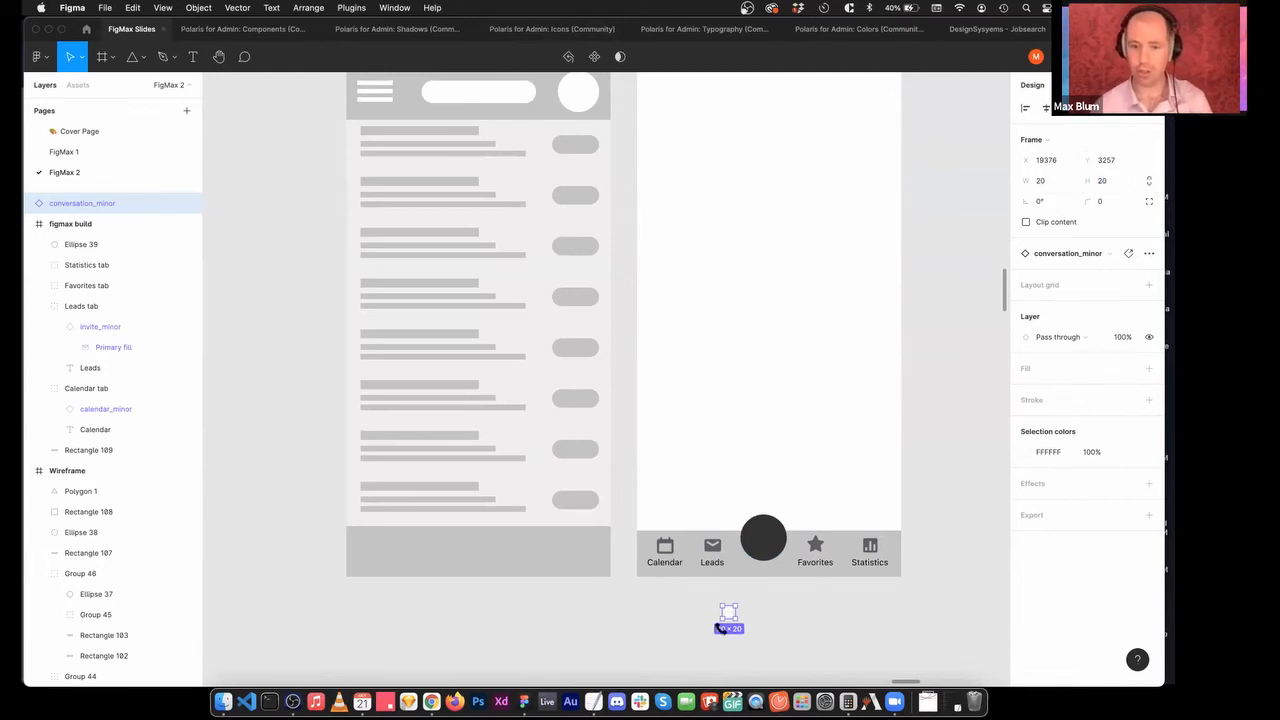
left_click(1103, 184)
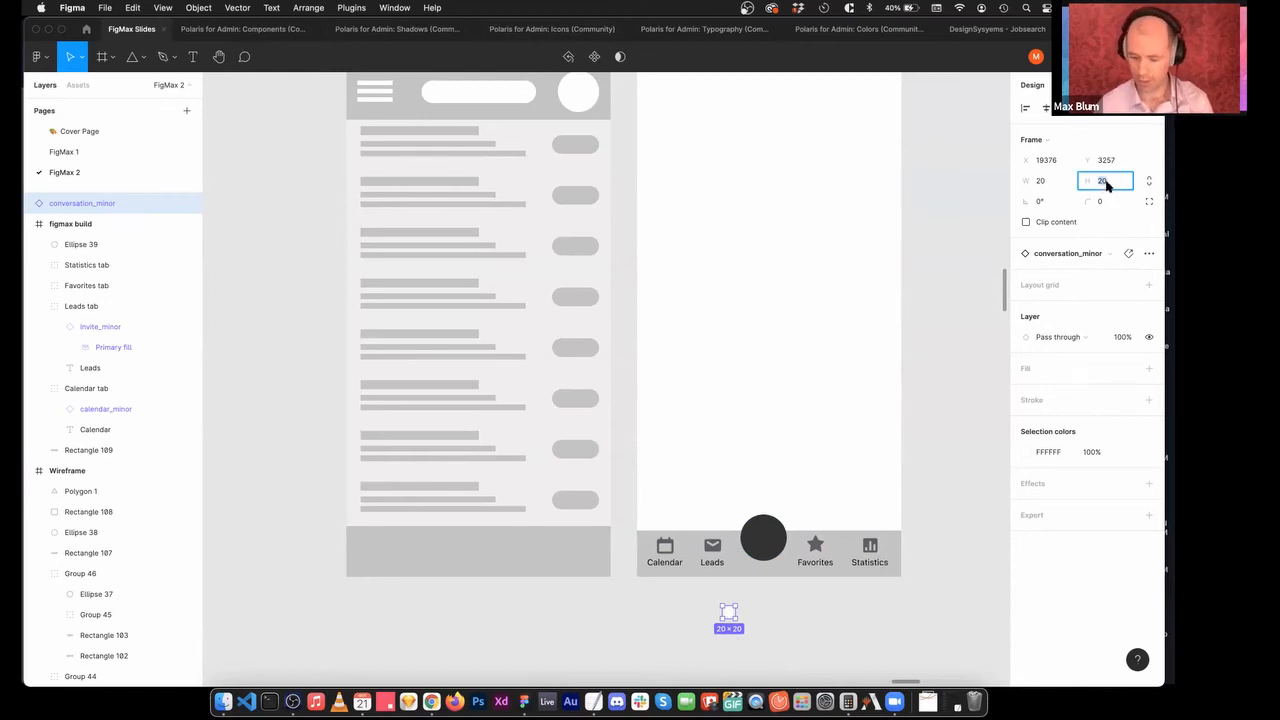
type("40")
key("Return")
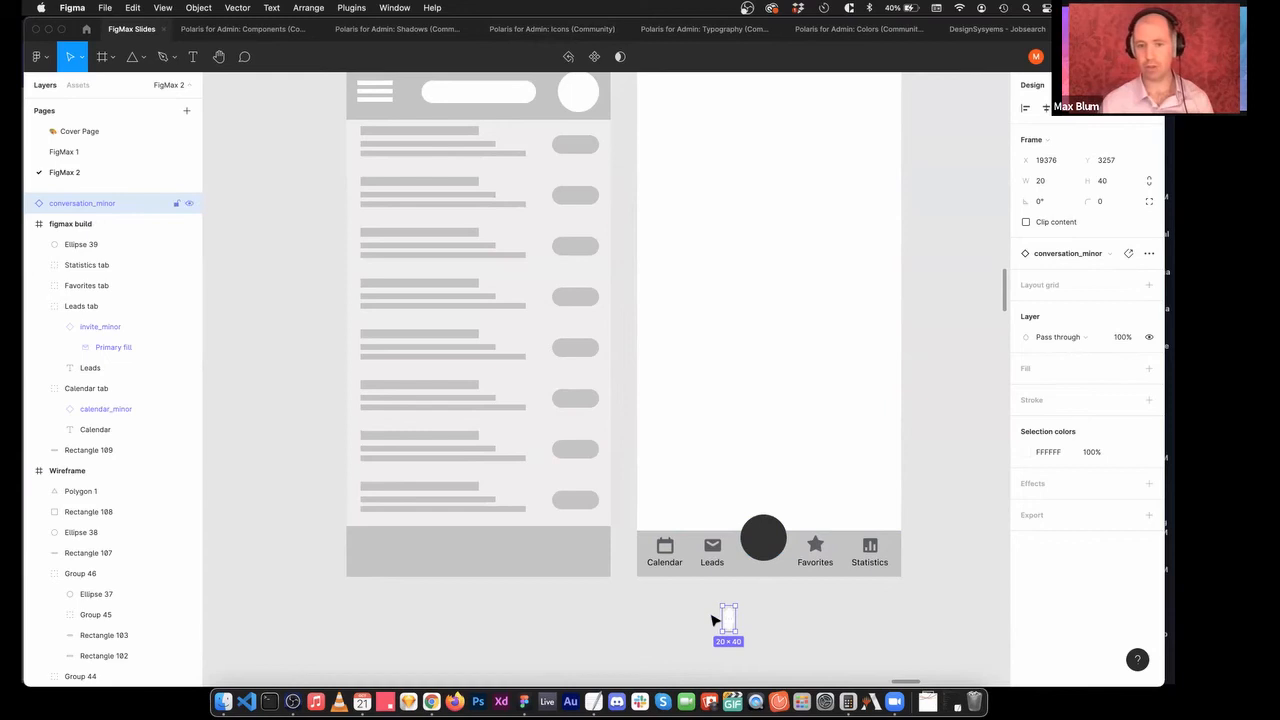
key("ctrl+z")
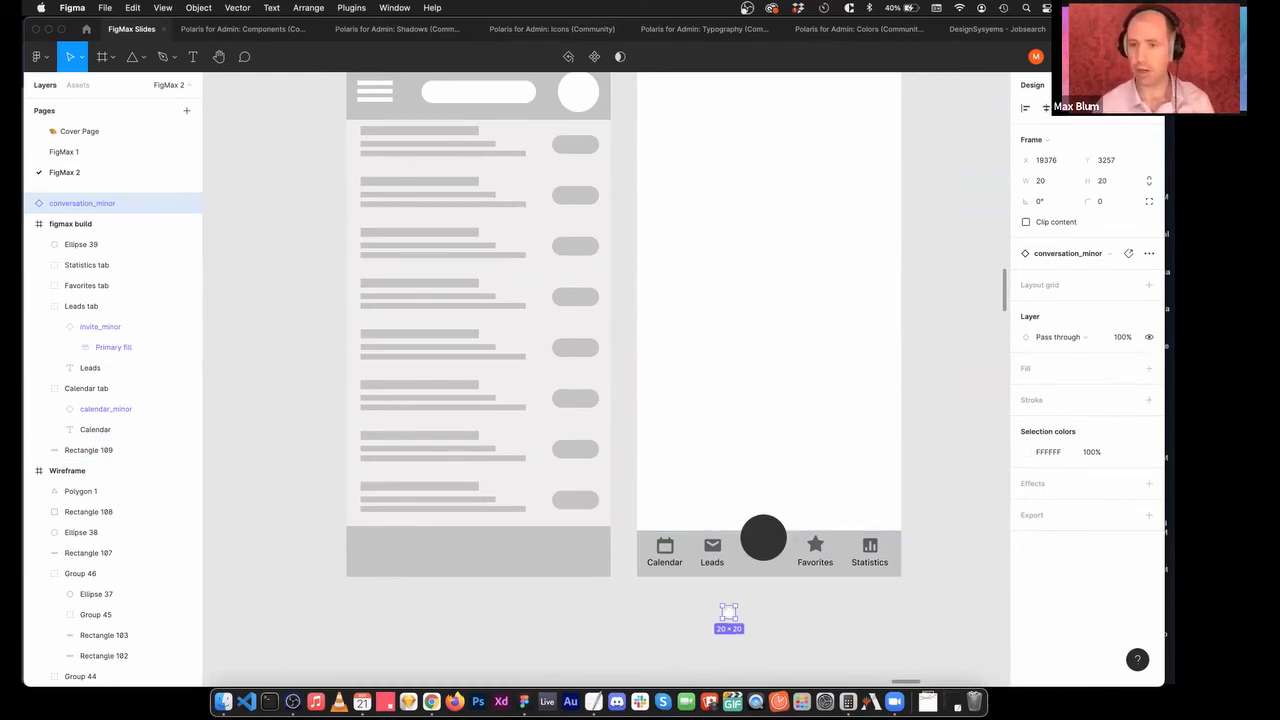
Resize the conversation icon proportionally to a height of 40 and place it centred on the dark circle in the bottom bar.
left_click(1100, 181)
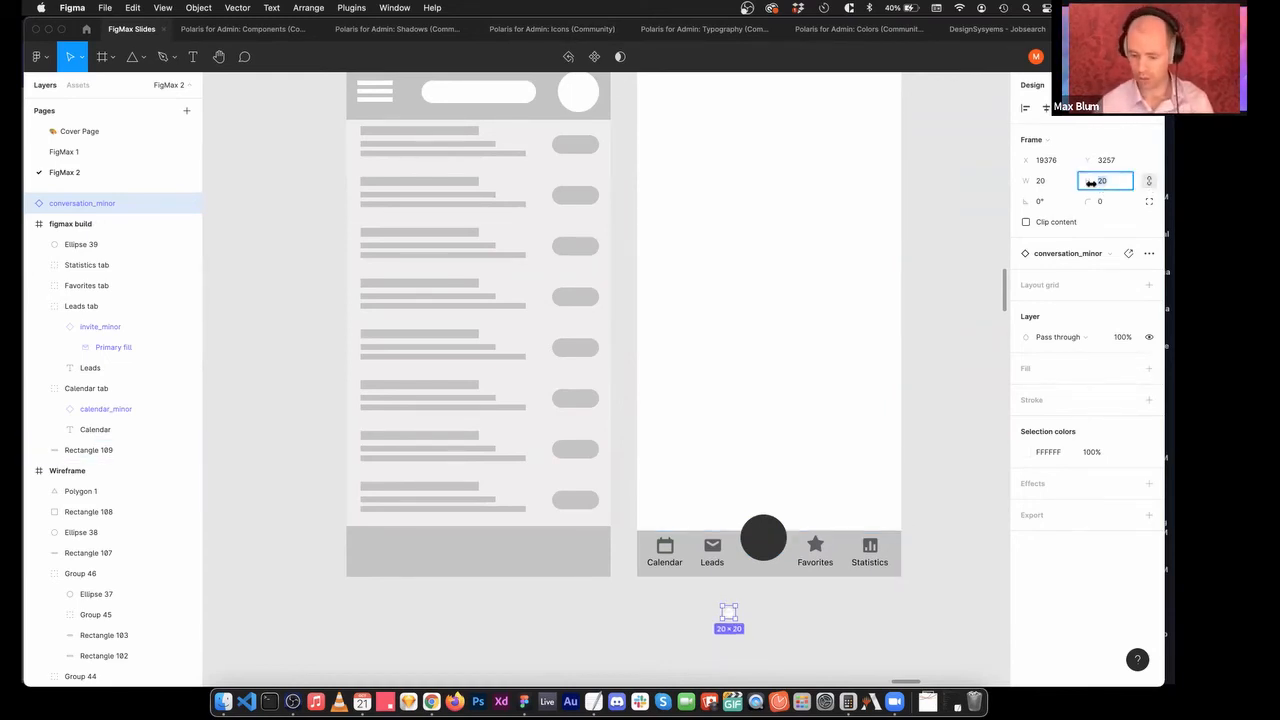
type("40")
key("Return")
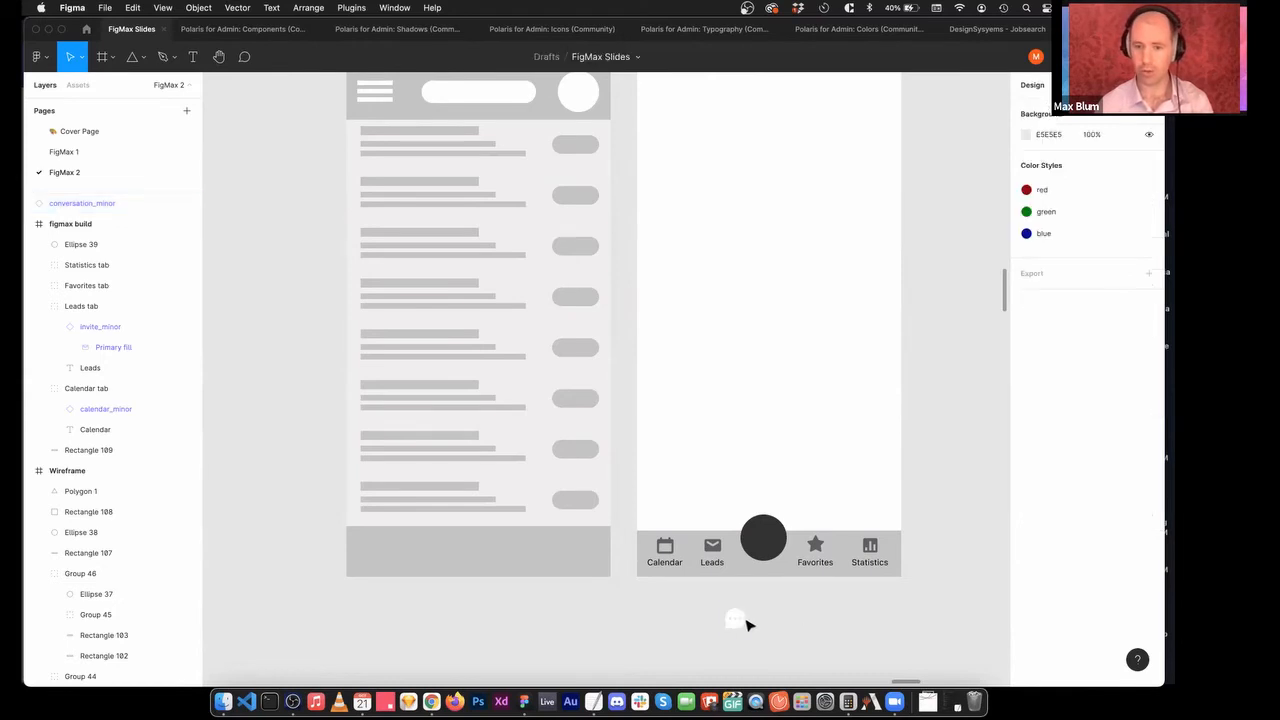
left_click_drag(740, 617, 768, 542)
left_click(762, 624)
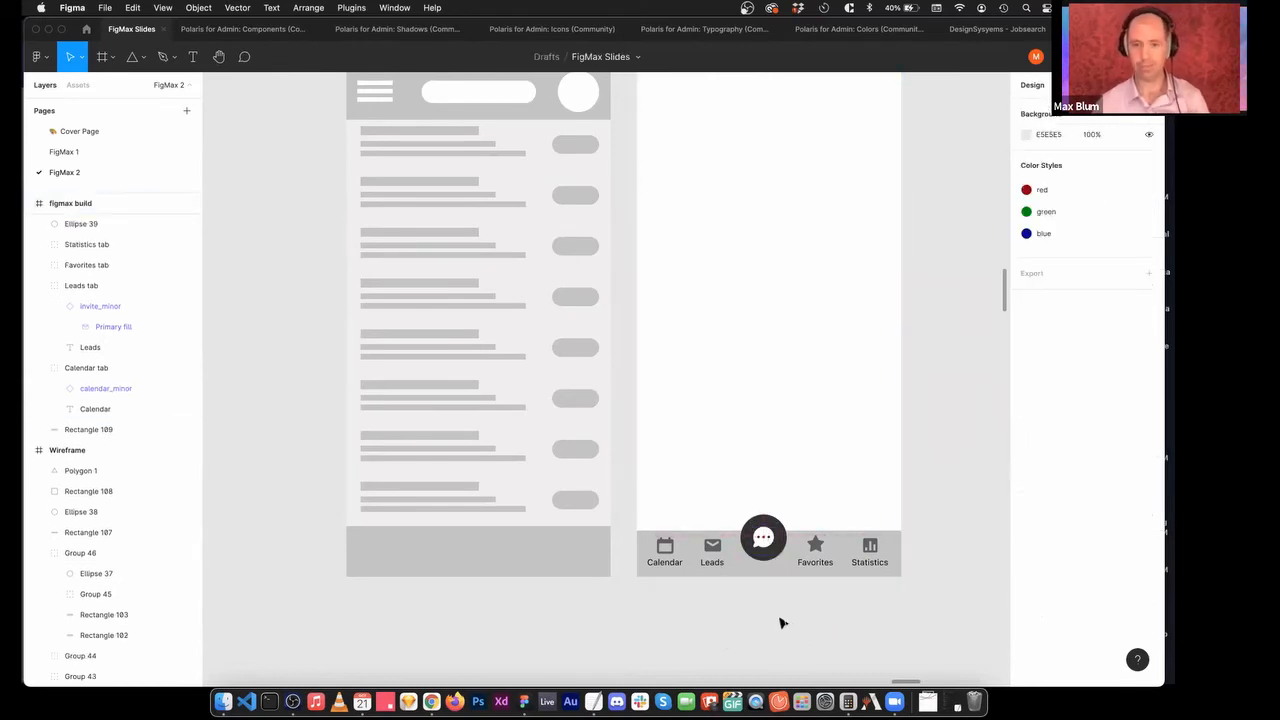
scroll(678, 596, "up", 1)
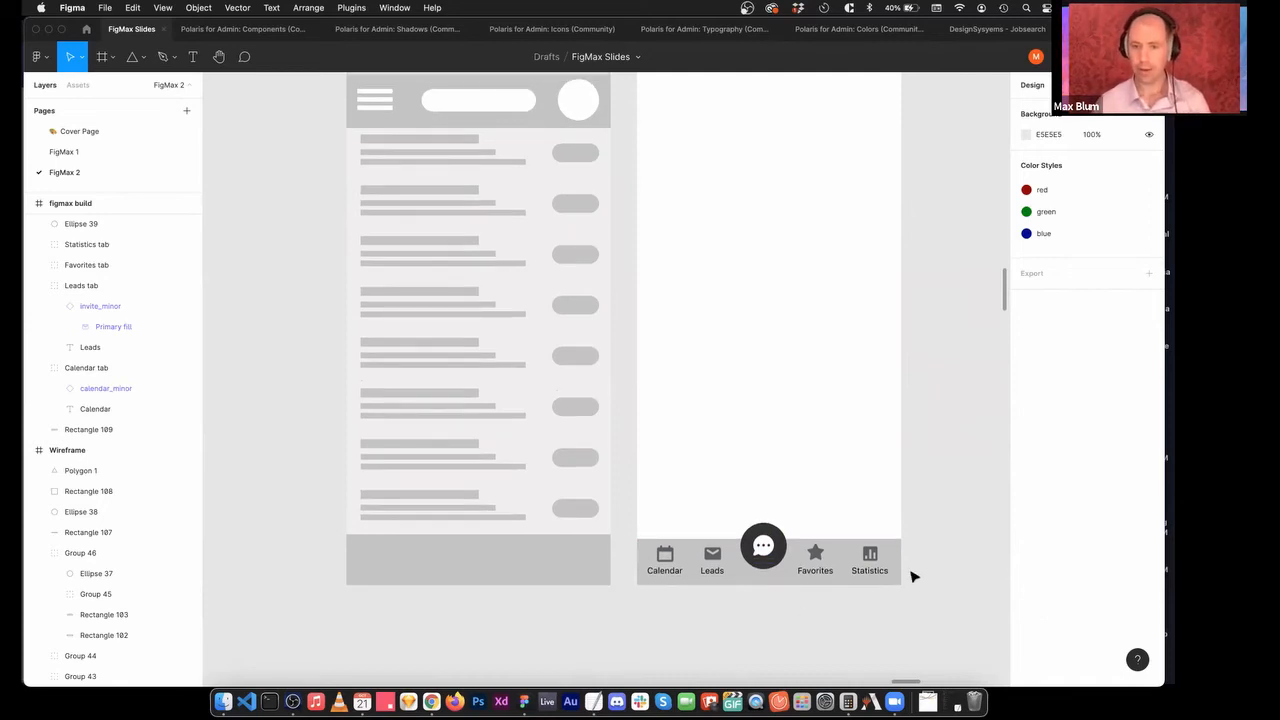
Group the conversation icon with the dark circle behind it and rename the group "Chat fab".
left_click(664, 560)
left_click(705, 566)
left_click(763, 548)
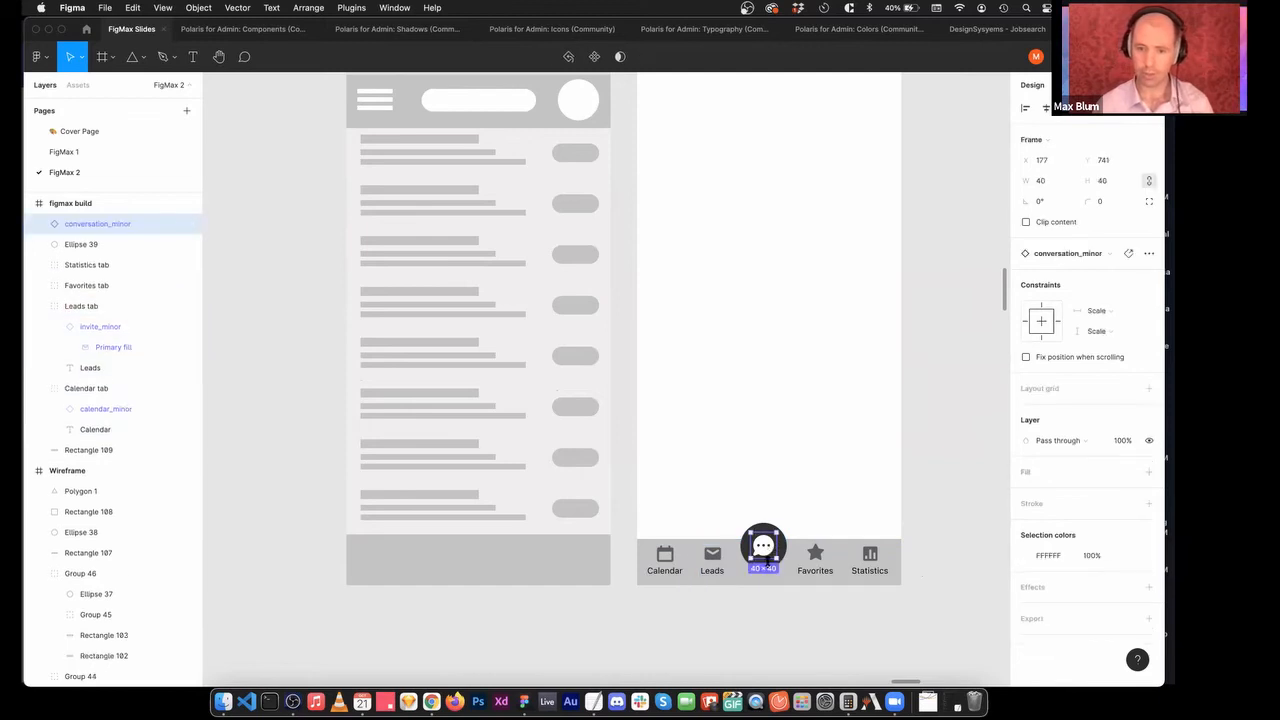
left_click(787, 546, "shift")
key("super+g")
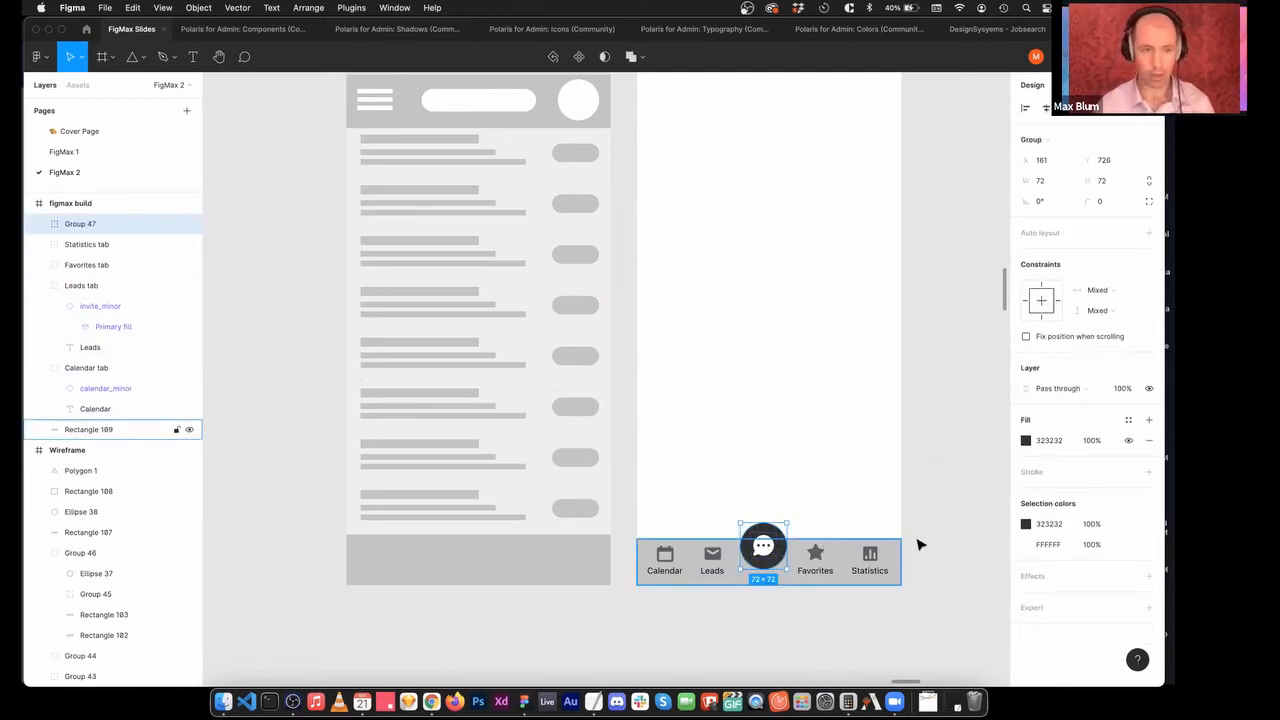
key("f")
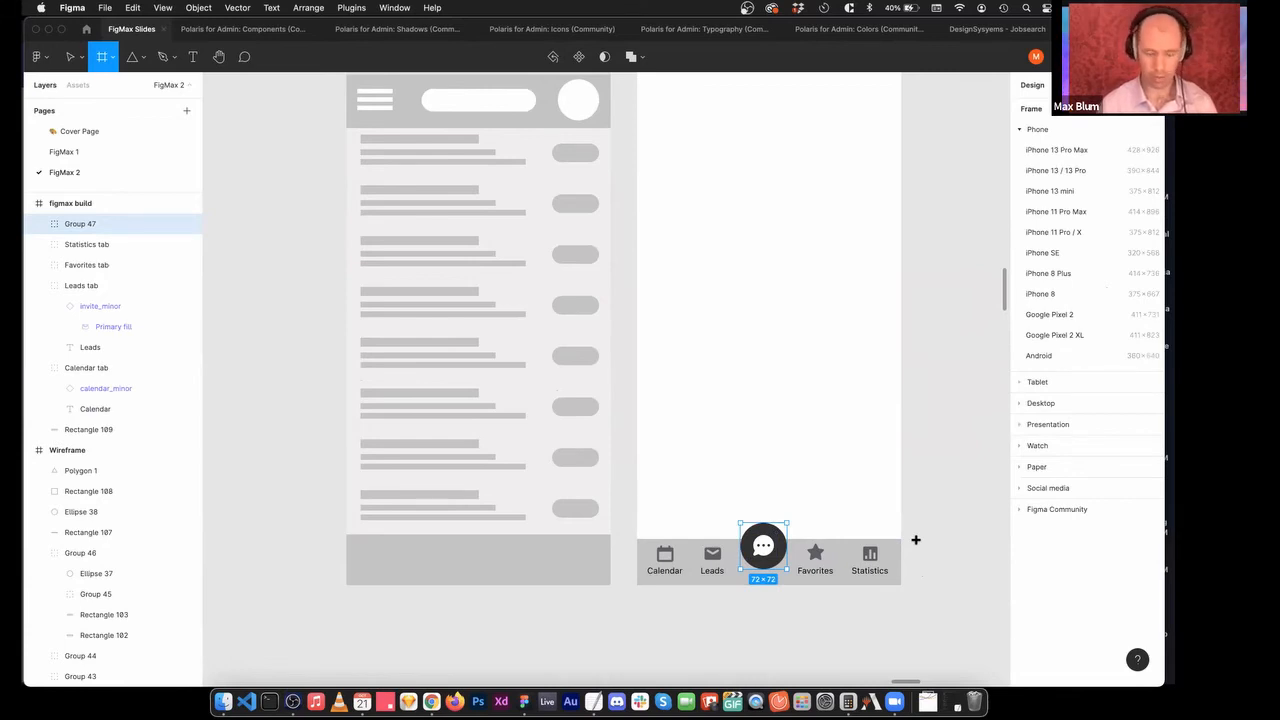
key("super+r")
type("C")
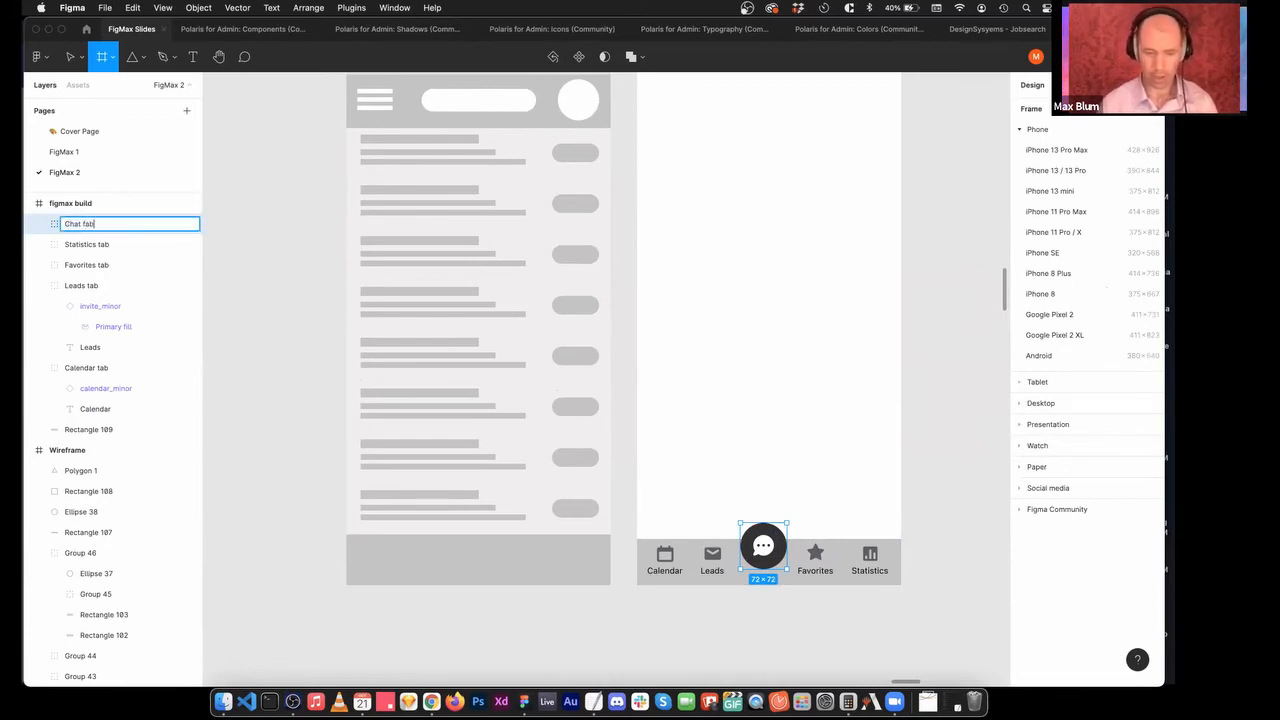
key("Return")
left_click(769, 636)
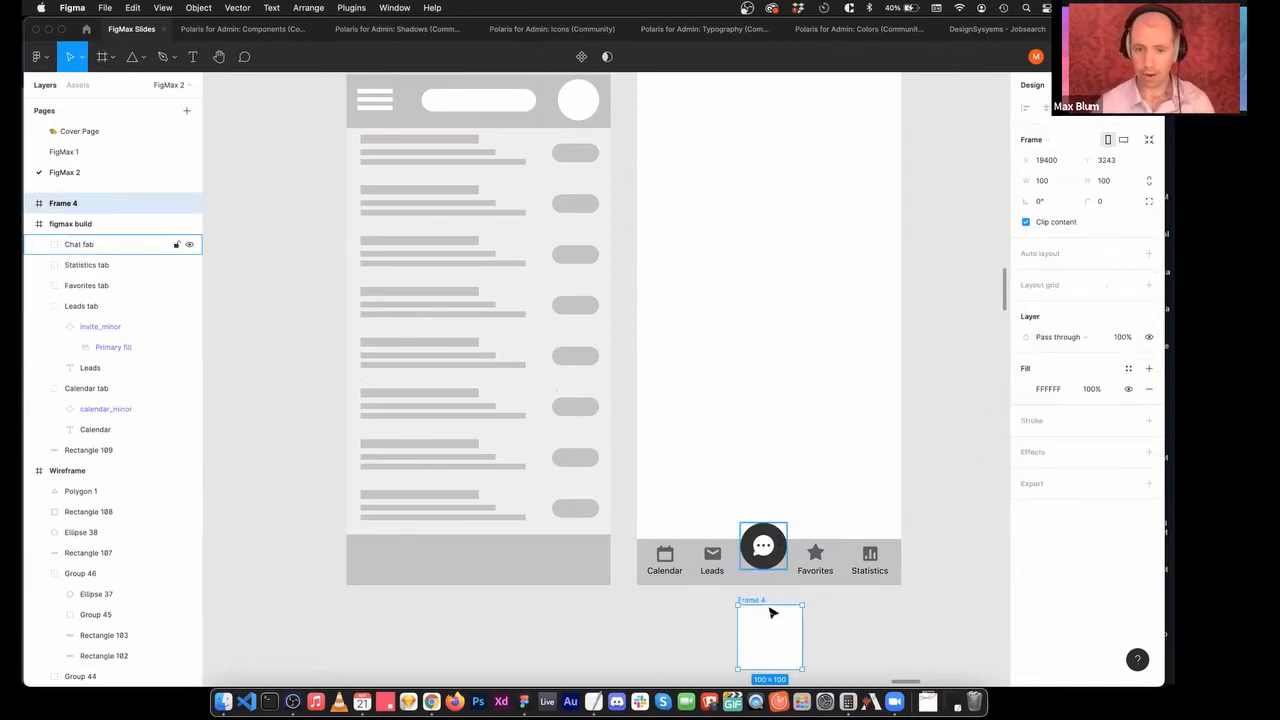
key("BackSpace")
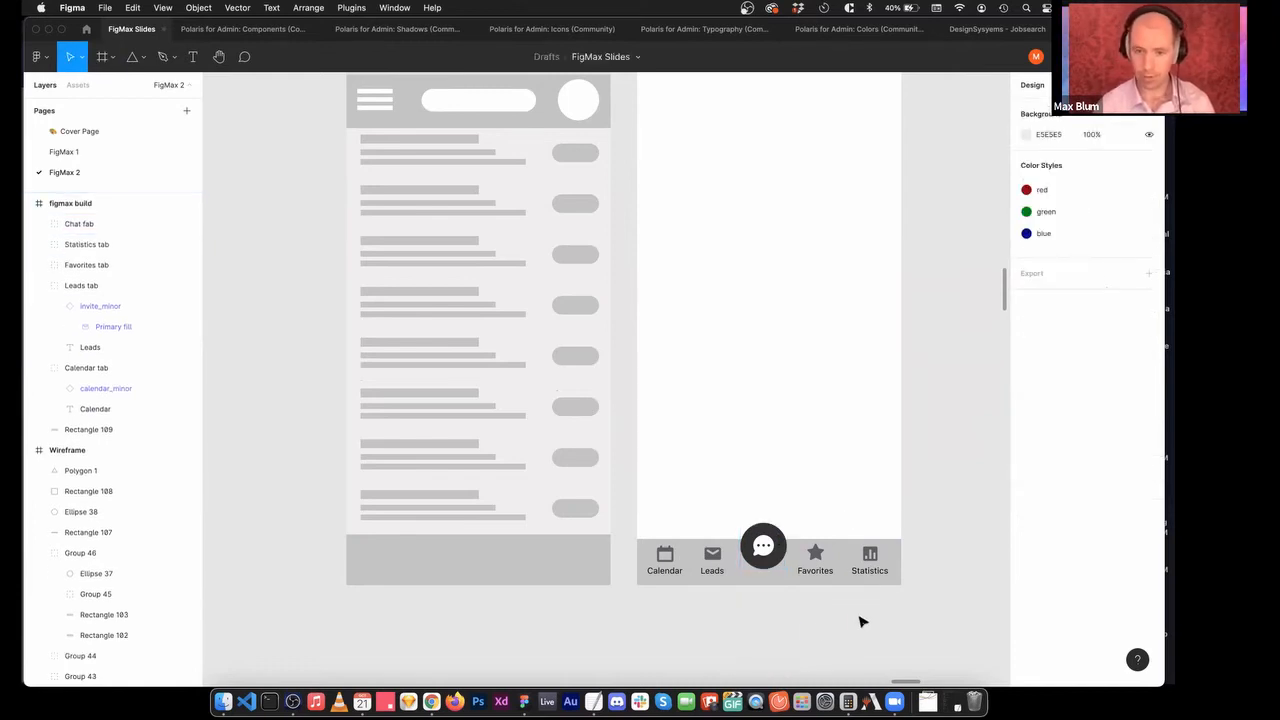
Even out the bottom bar spacing: move Chat fab to about X 170, Statistics to 338, Leads to 102, and Favorites slightly right.
left_click_drag(773, 546, 779, 548)
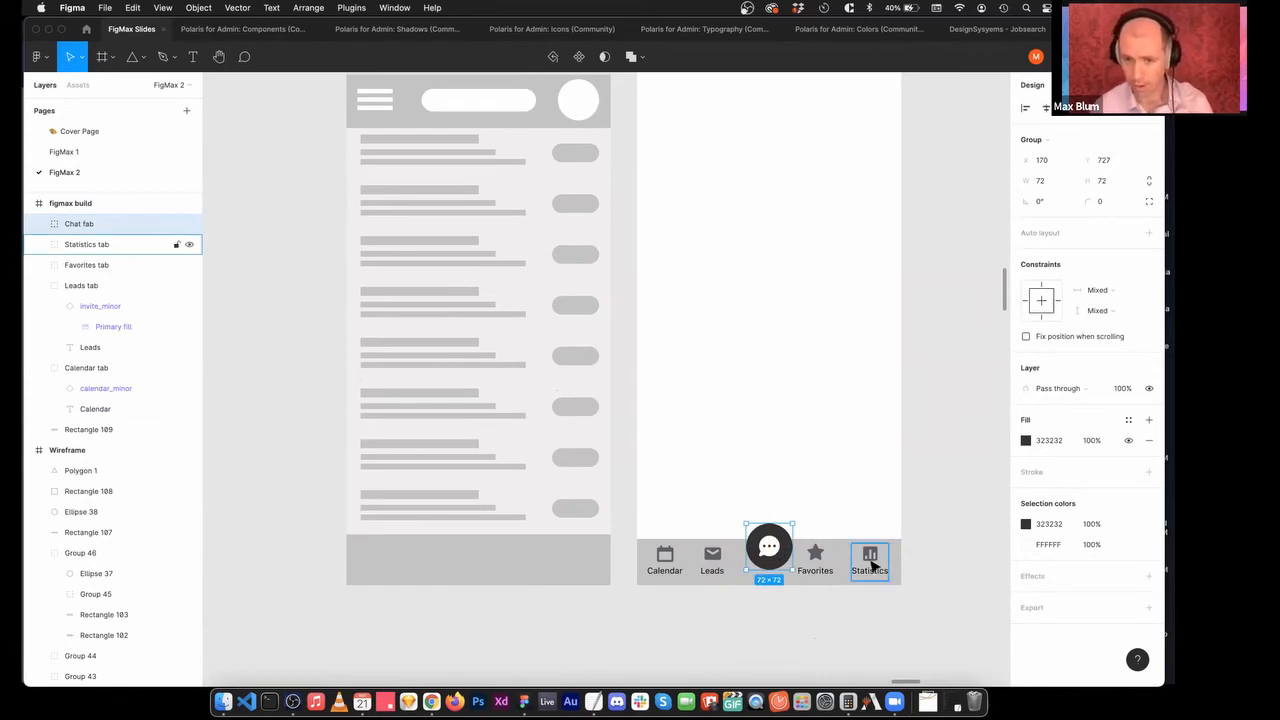
left_click(872, 566)
left_click_drag(872, 566, 884, 566)
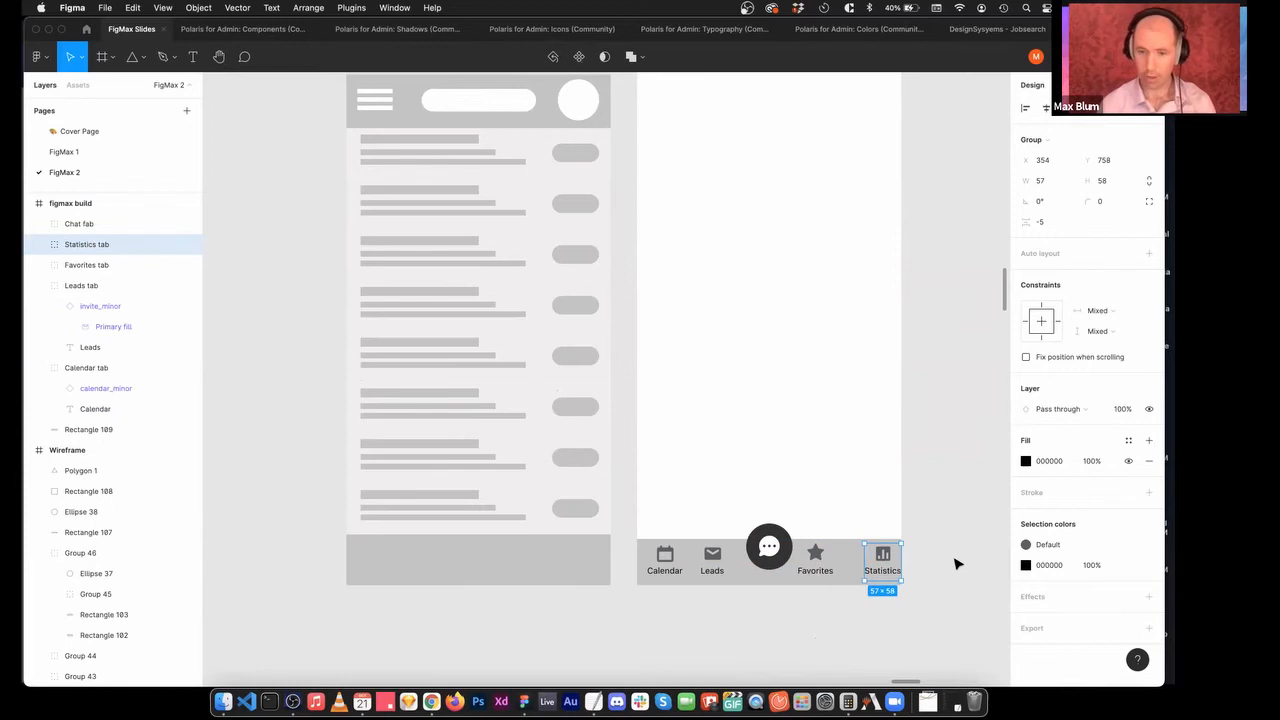
key("super+z")
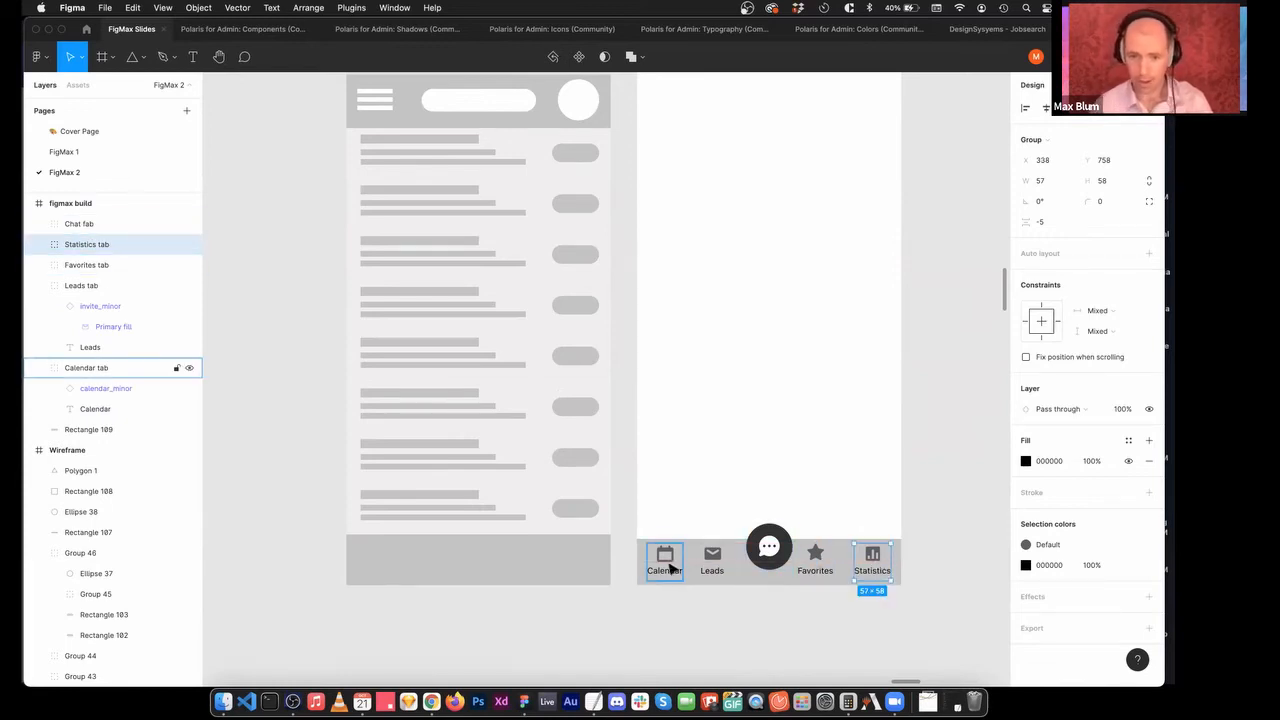
left_click_drag(815, 557, 825, 564)
left_click_drag(712, 562, 716, 564)
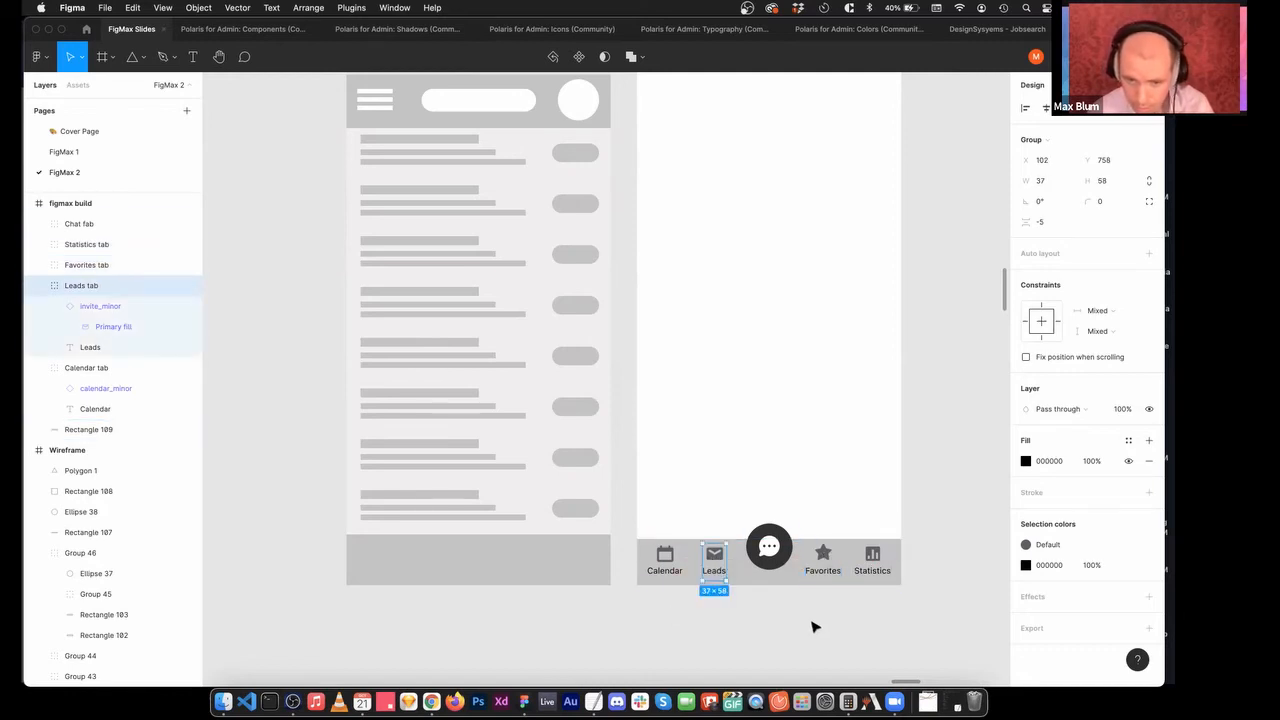
left_click(838, 636)
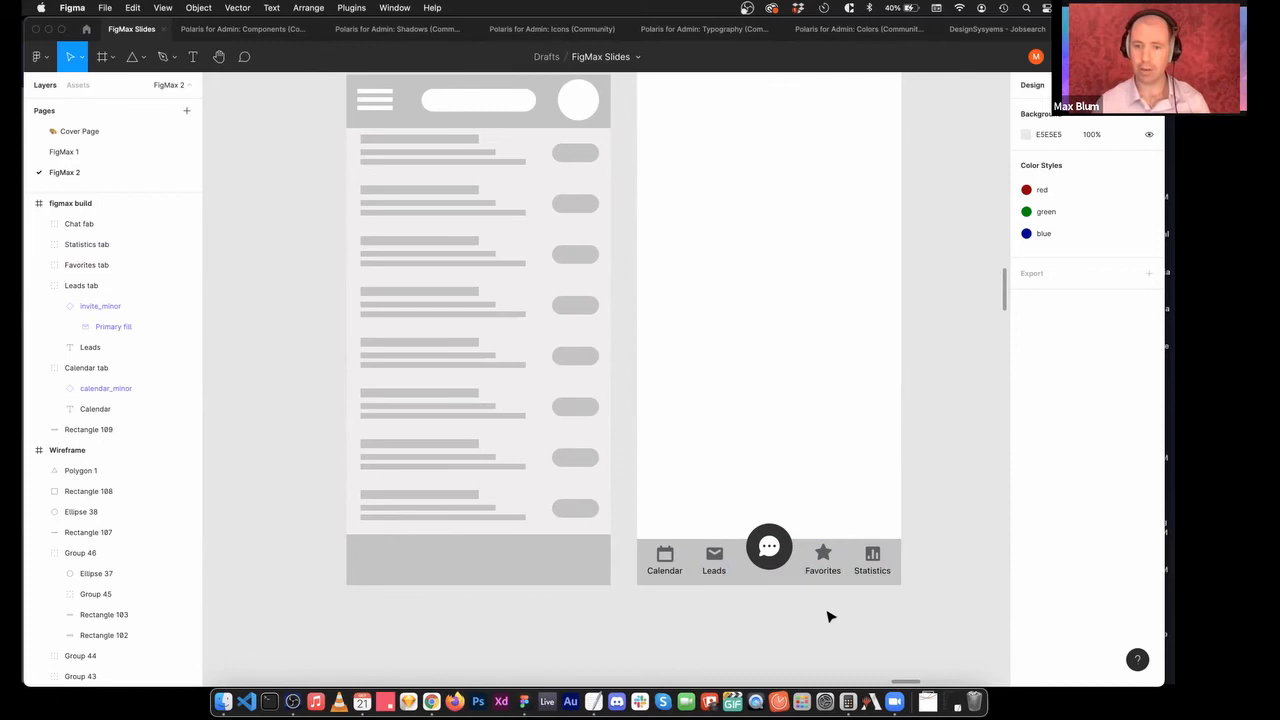
Group the whole bottom bar with its tabs and chat button, and rename the group "Tab nav".
left_click_drag(926, 551, 632, 591)
key("super+g")
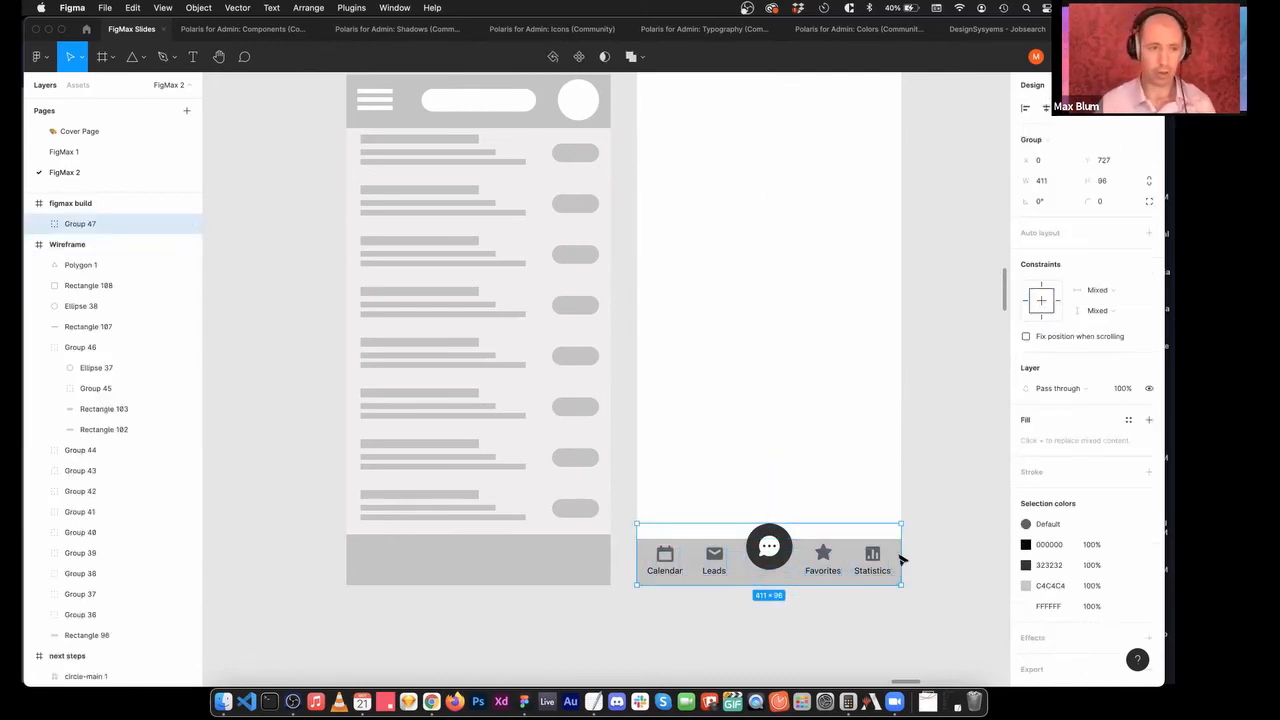
key("super+r")
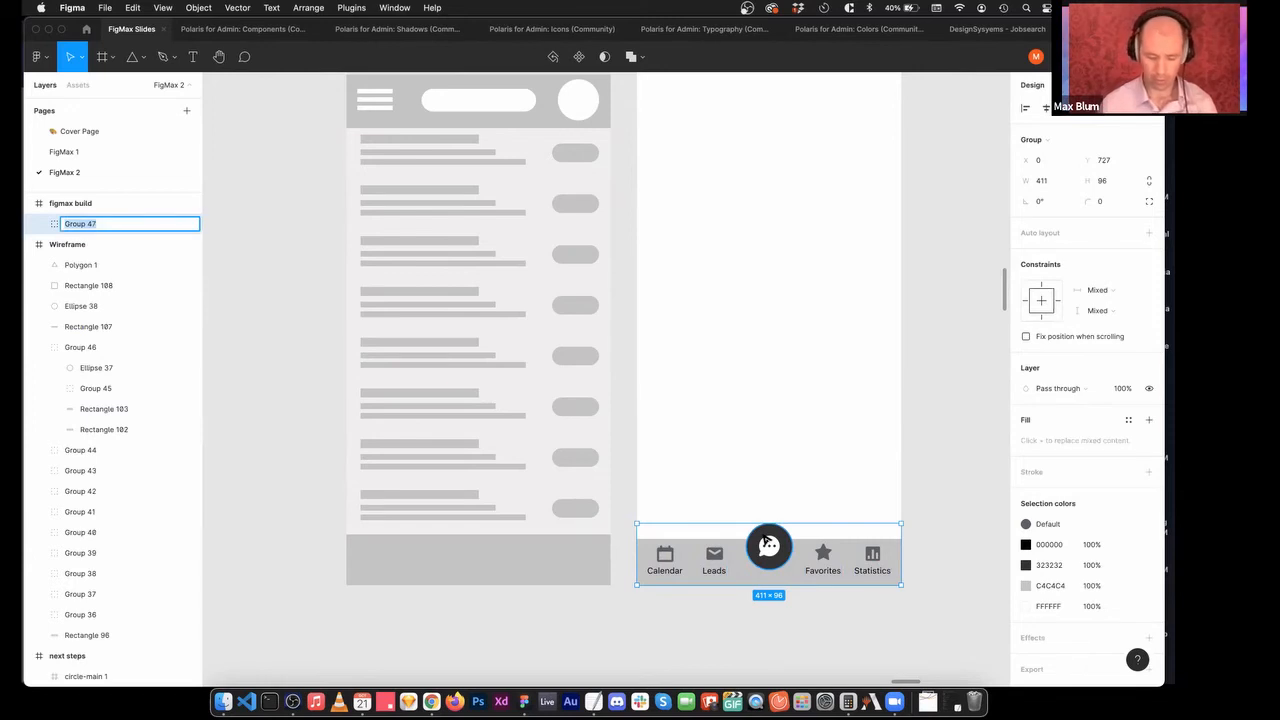
type("Tab nav")
key("Return")
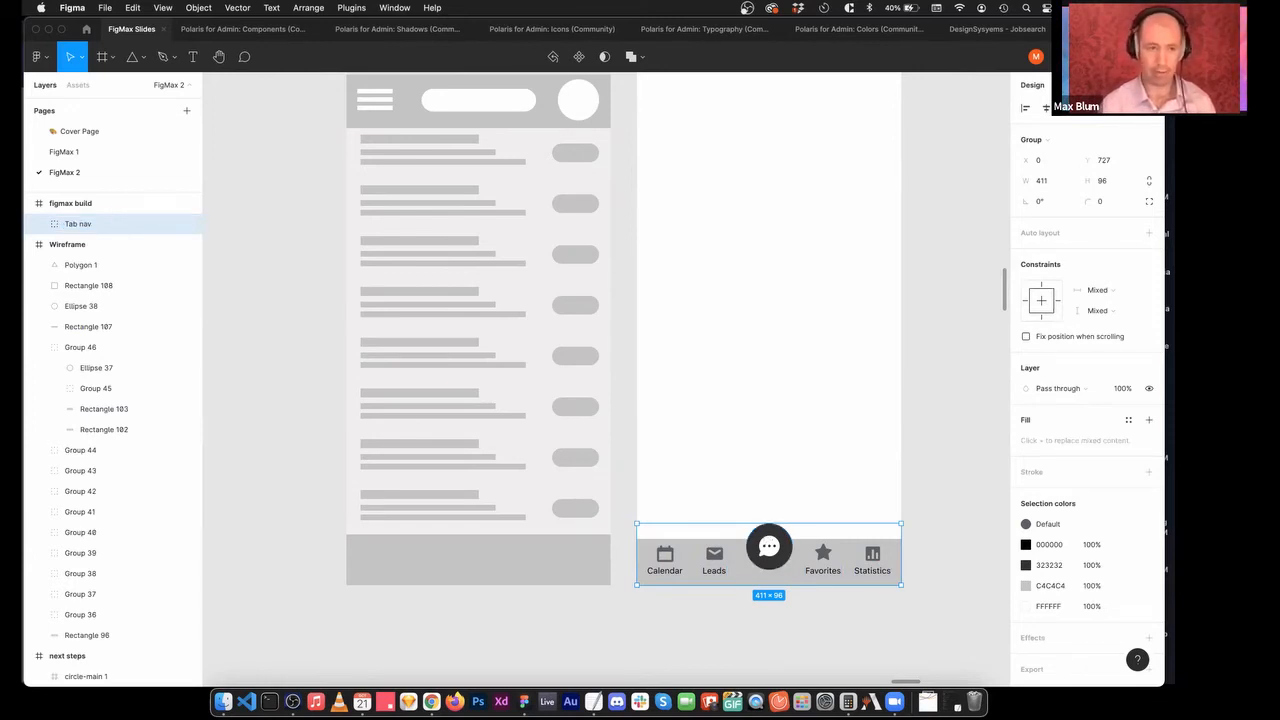
left_click(678, 634)
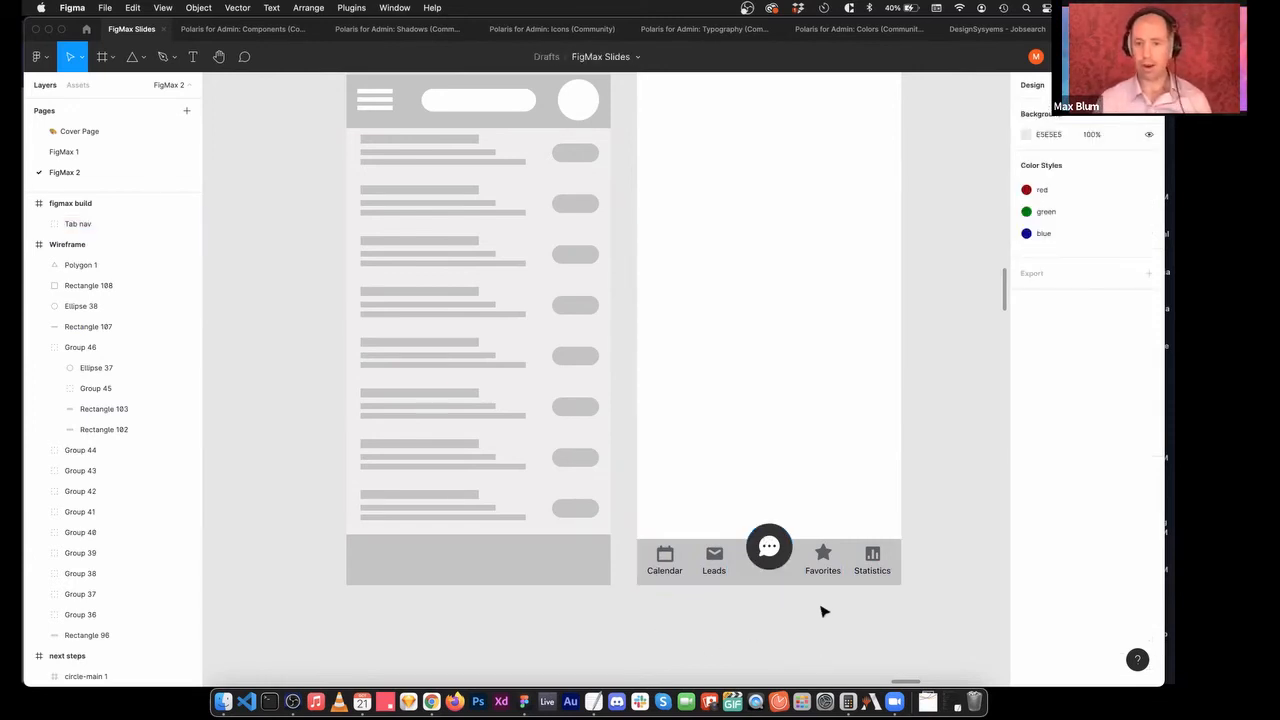
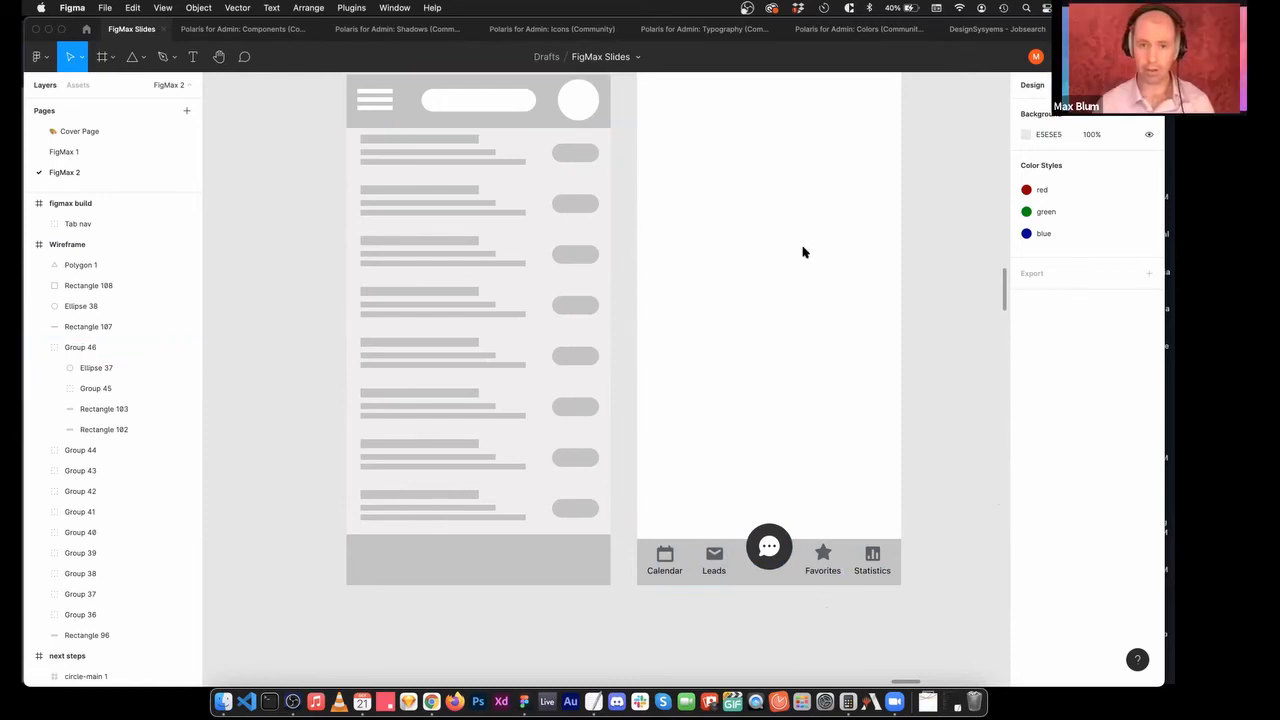
scroll(818, 270, "up", 5)
scroll(820, 271, "down", 4)
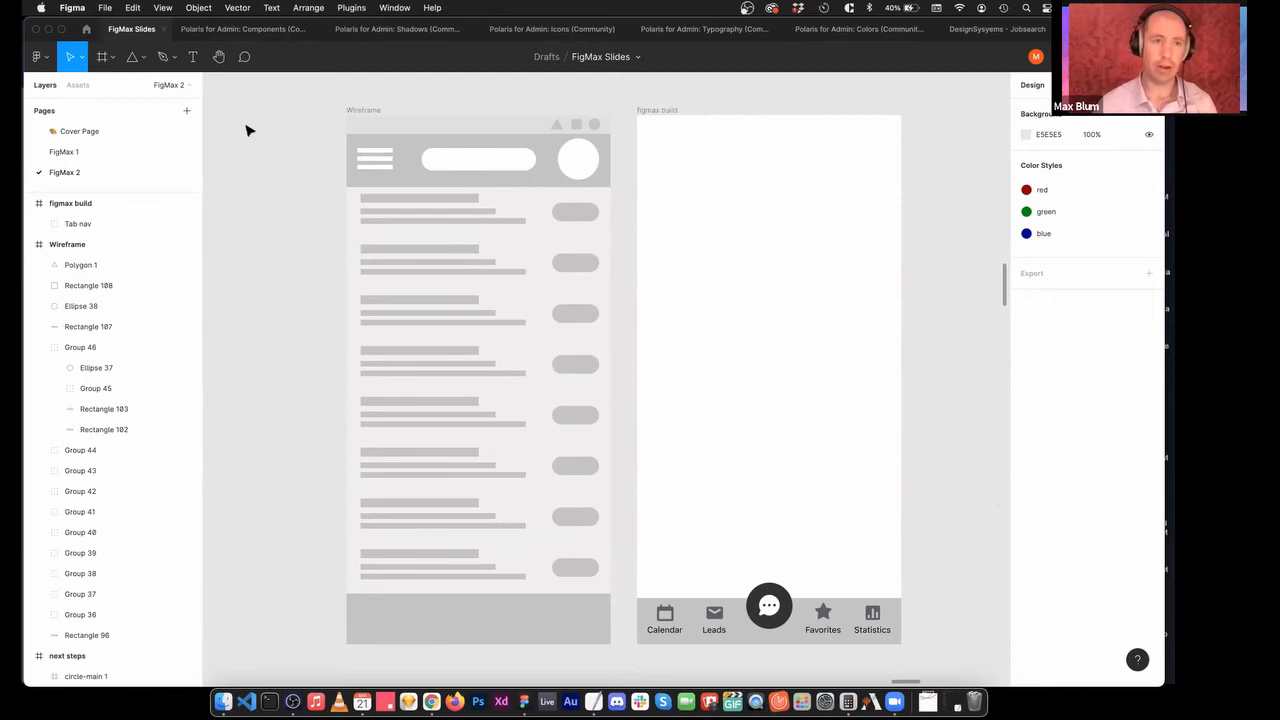
left_click(40, 57)
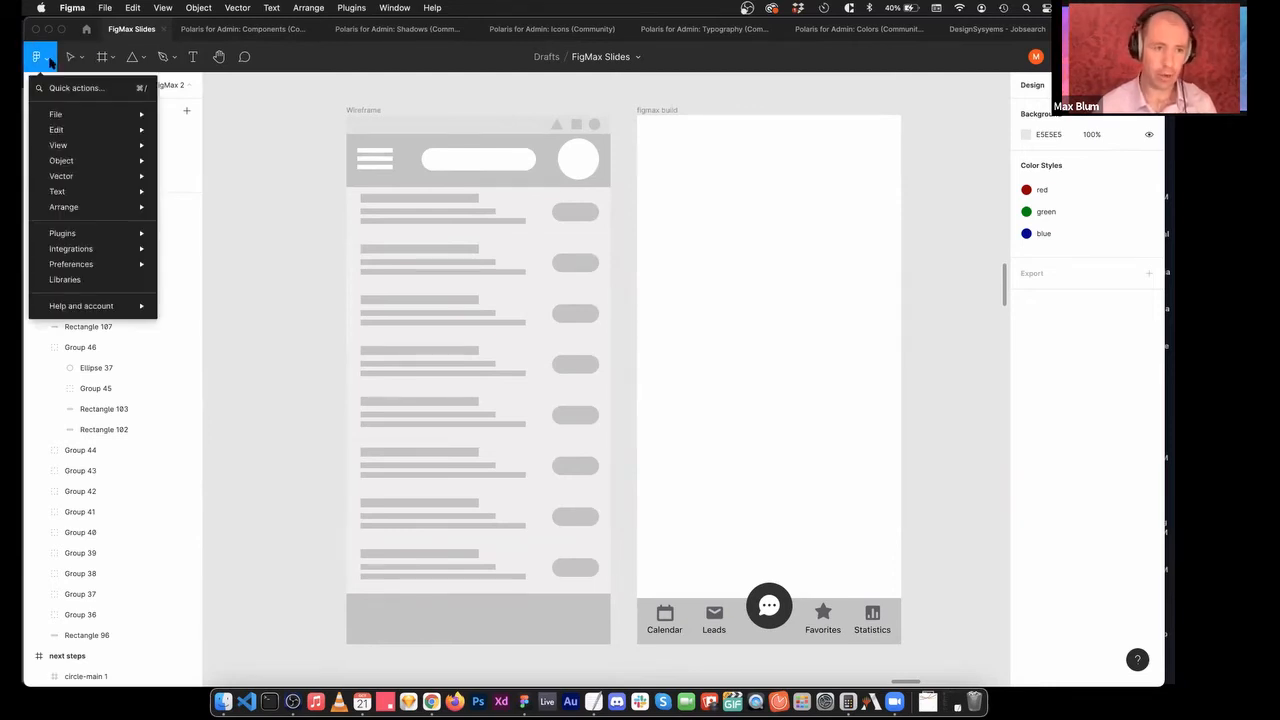
left_click(49, 58)
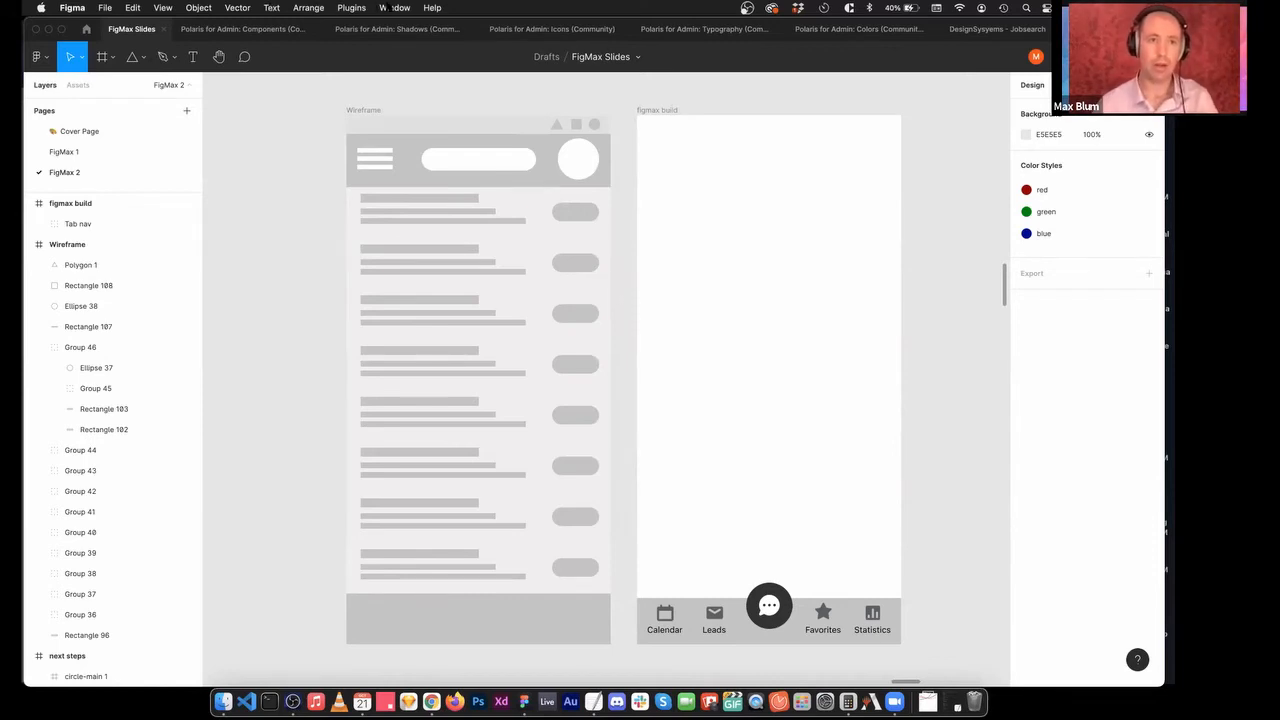
left_click(394, 8)
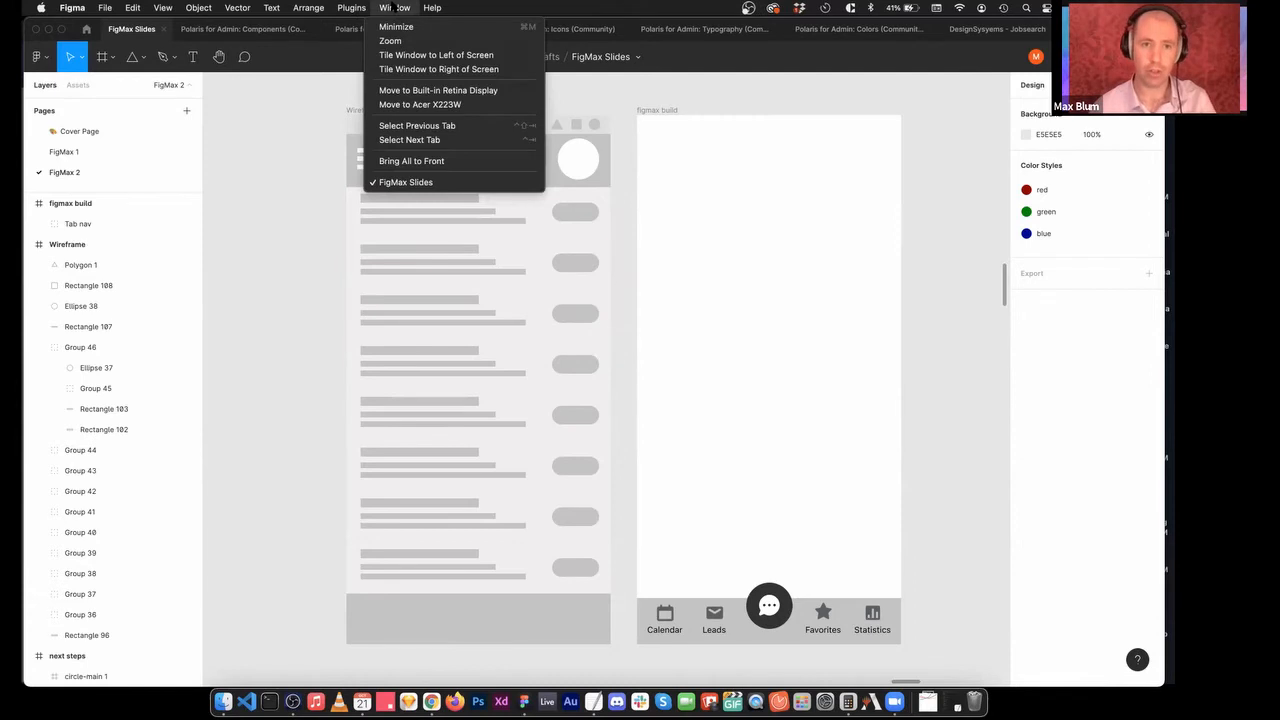
left_click(394, 8)
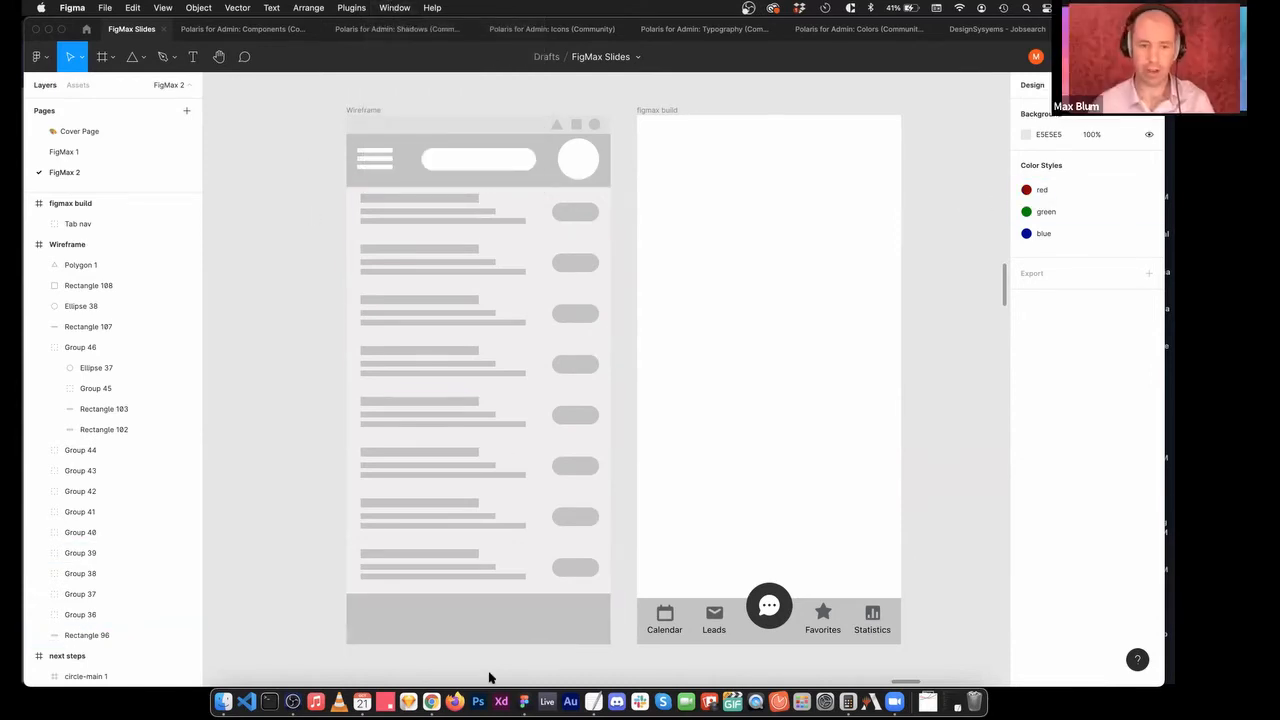
Switch to Chrome, search the web for "figma grids" in a new tab and open Figma's help article on creating layout grids.
left_click(431, 701)
key("cmd+t")
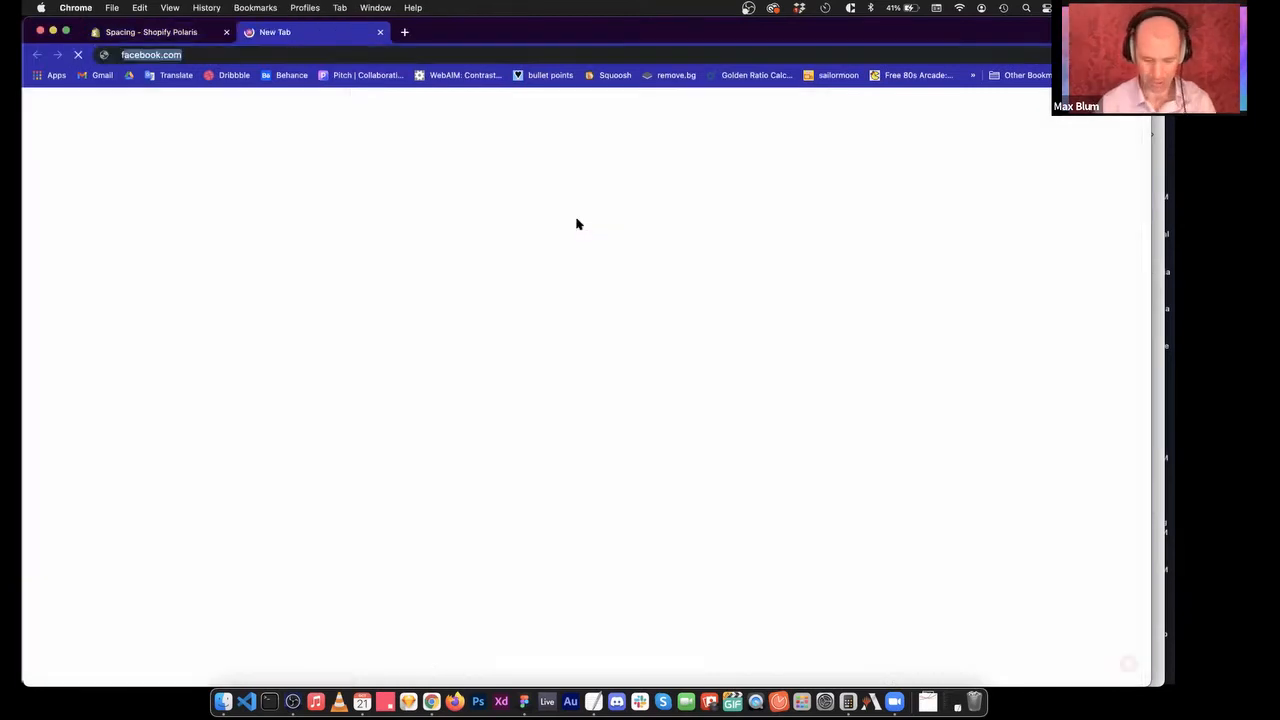
type("figma grid")
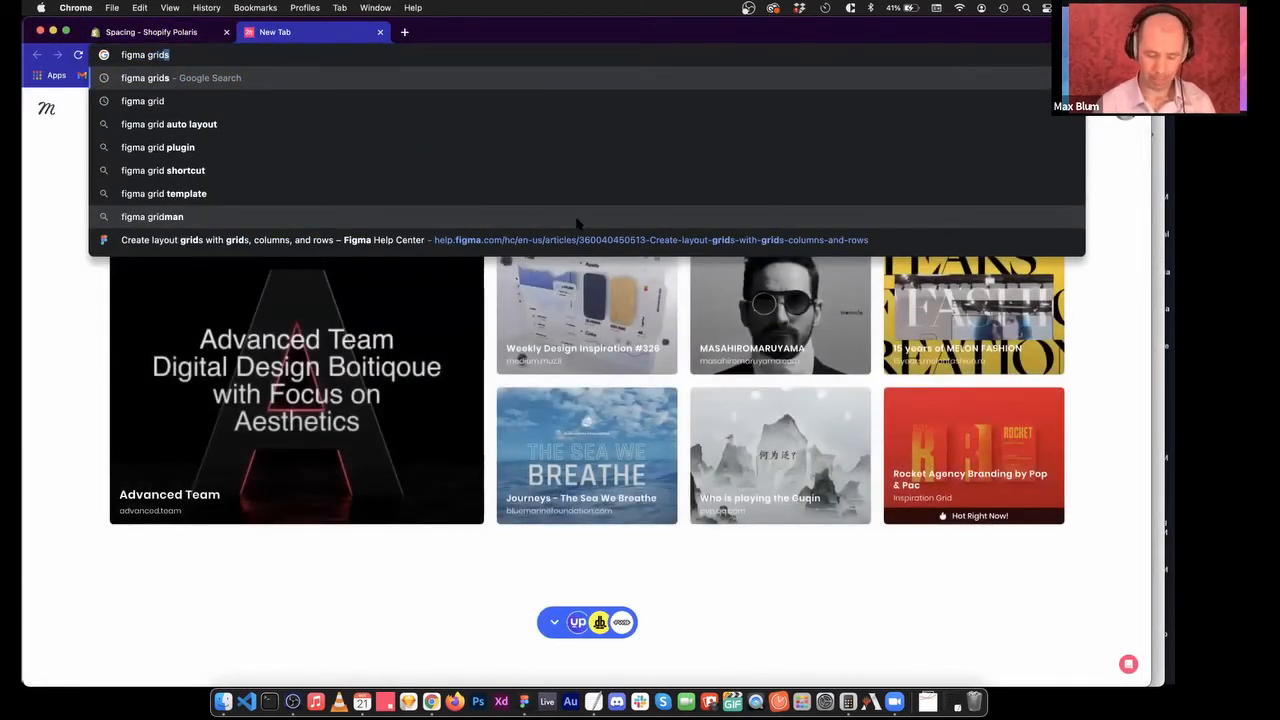
key("Return")
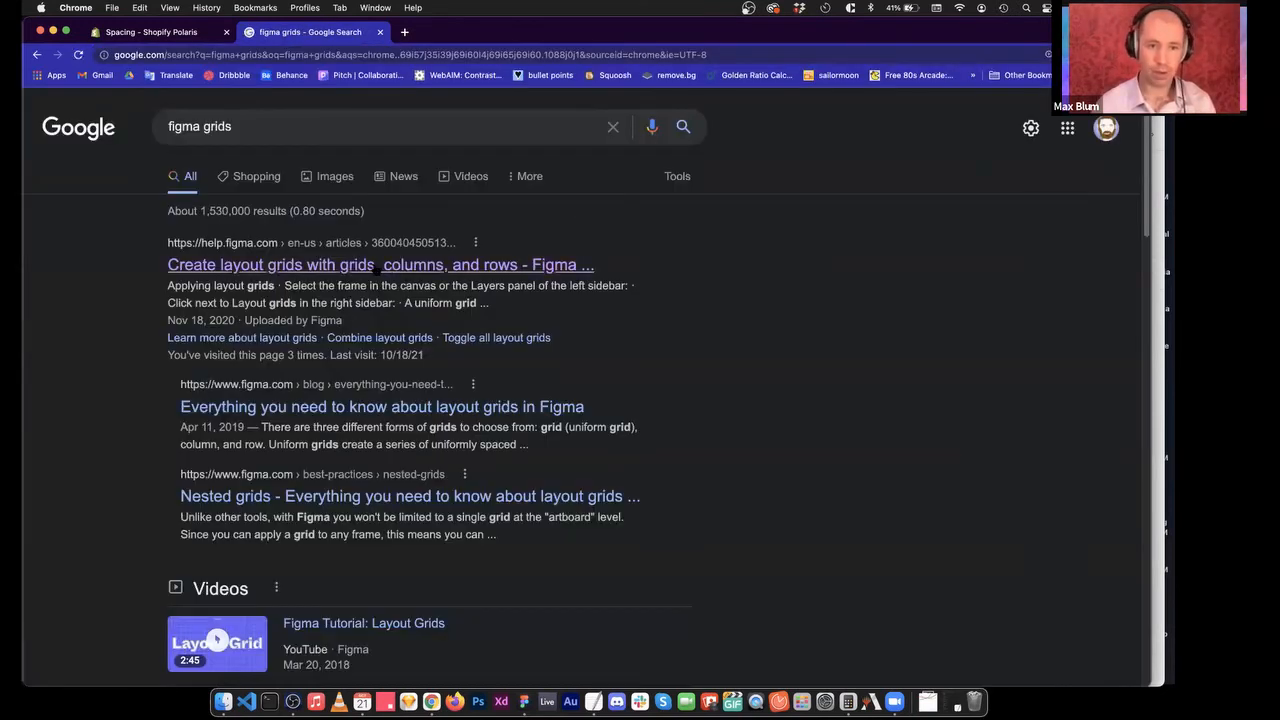
left_click(380, 265)
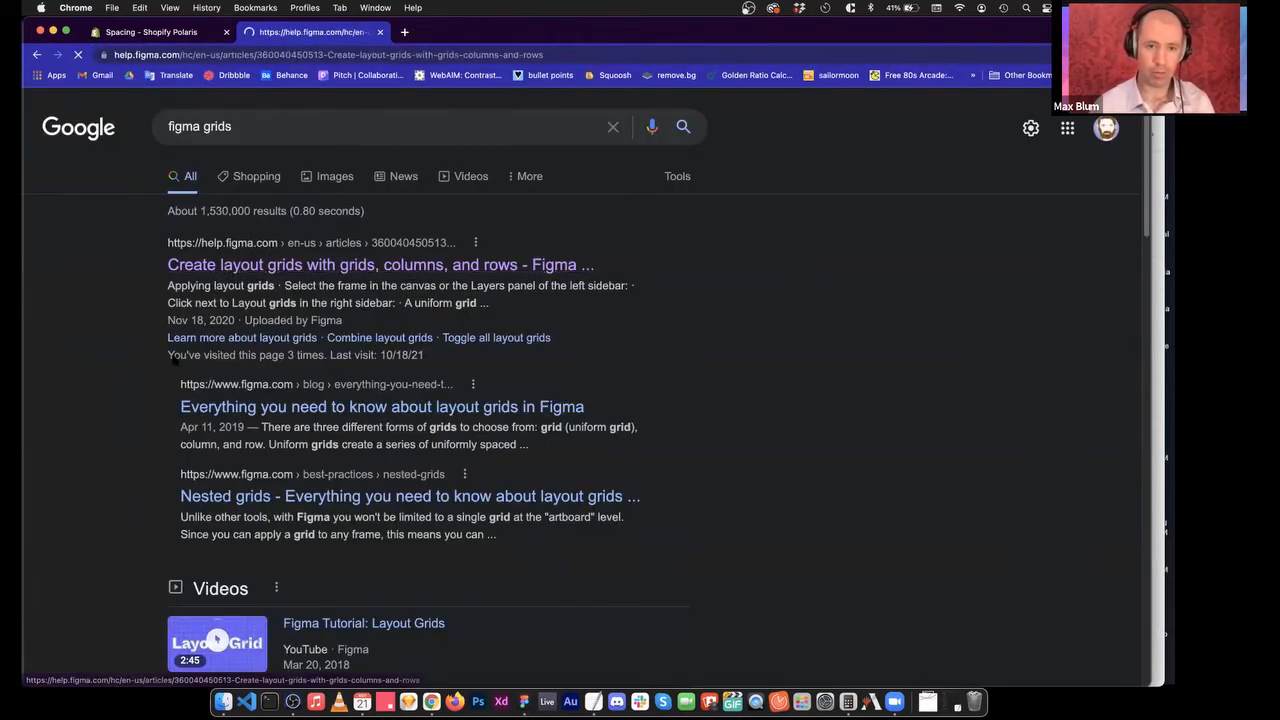
Examine the article's section on what layout grids are, including its example of grids applied to mobile frames.
scroll(652, 384, "down", 5)
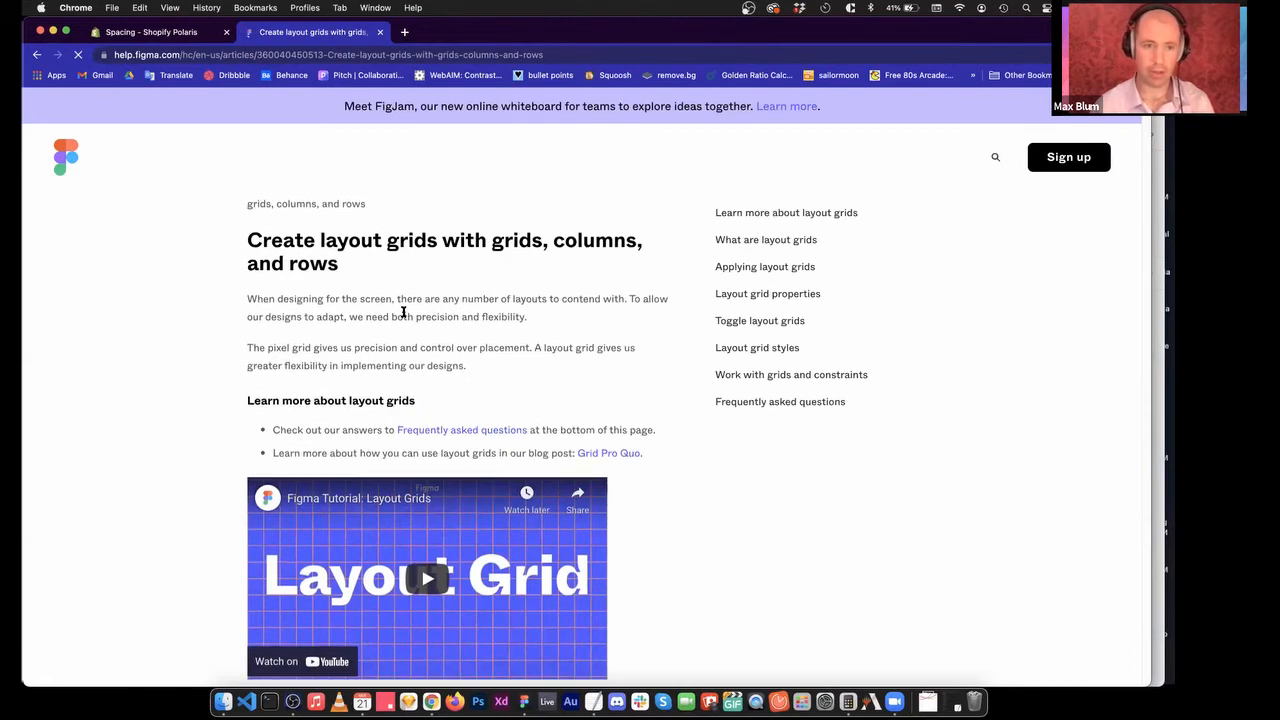
scroll(652, 384, "down", 10)
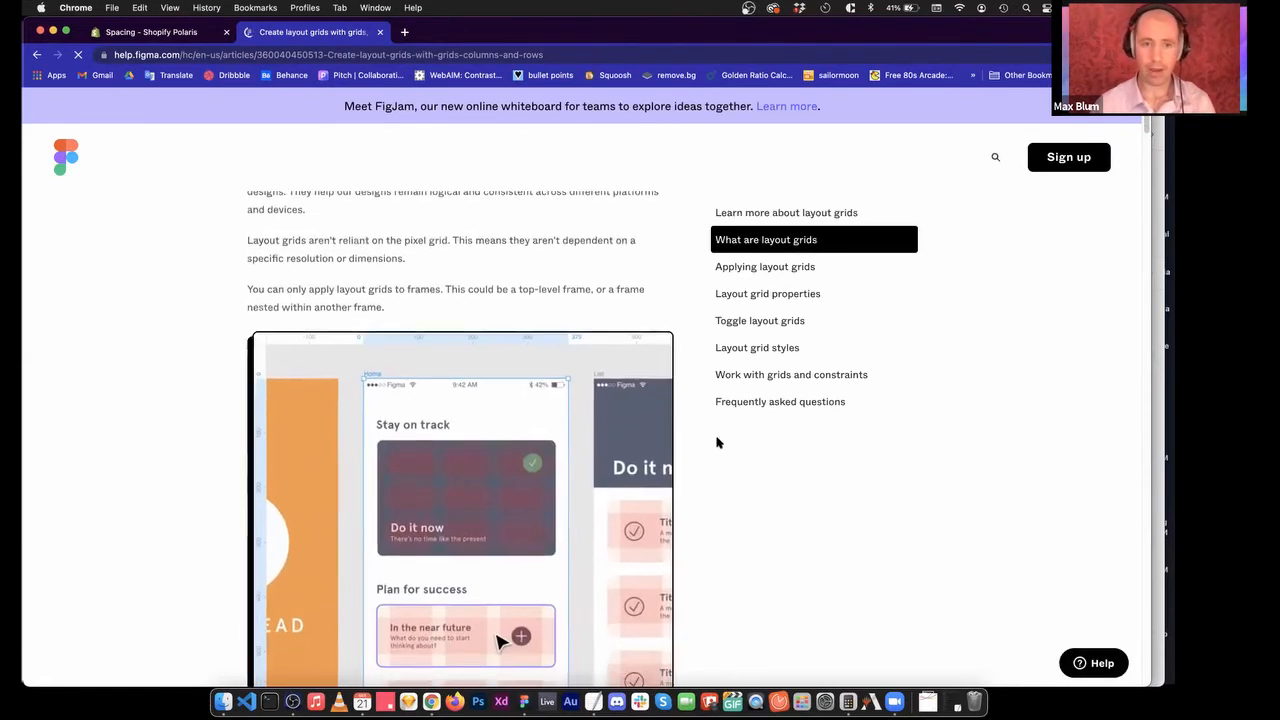
scroll(406, 392, "down", 2)
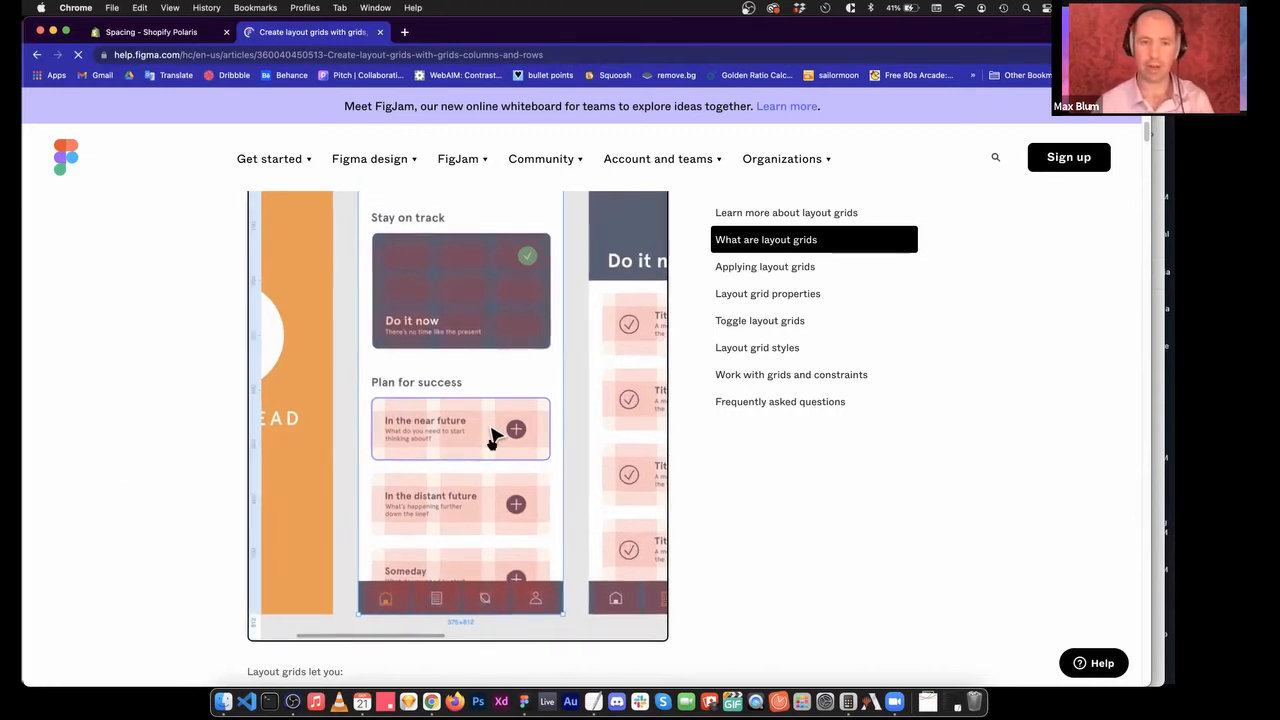
scroll(460, 440, "down", 1)
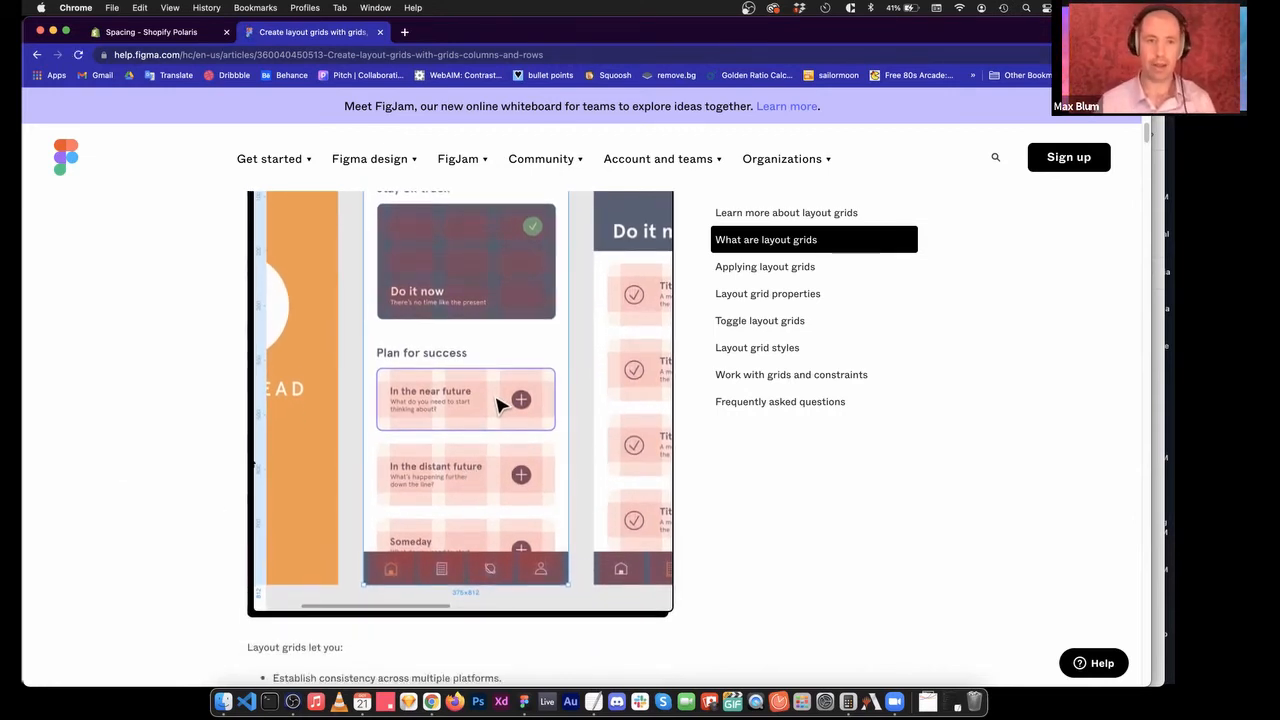
Read on in the layout grids article through the section on applying layout grids to a frame.
left_click(213, 54)
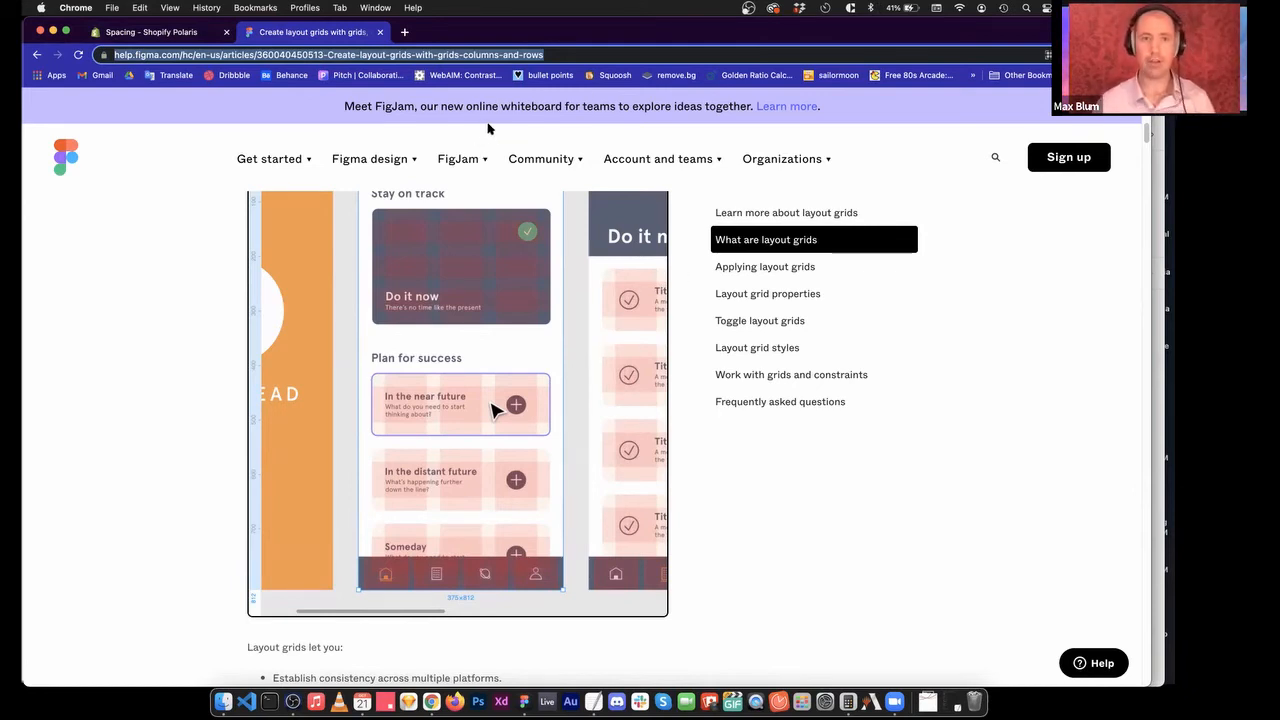
left_click(231, 291)
scroll(414, 420, "down", 5)
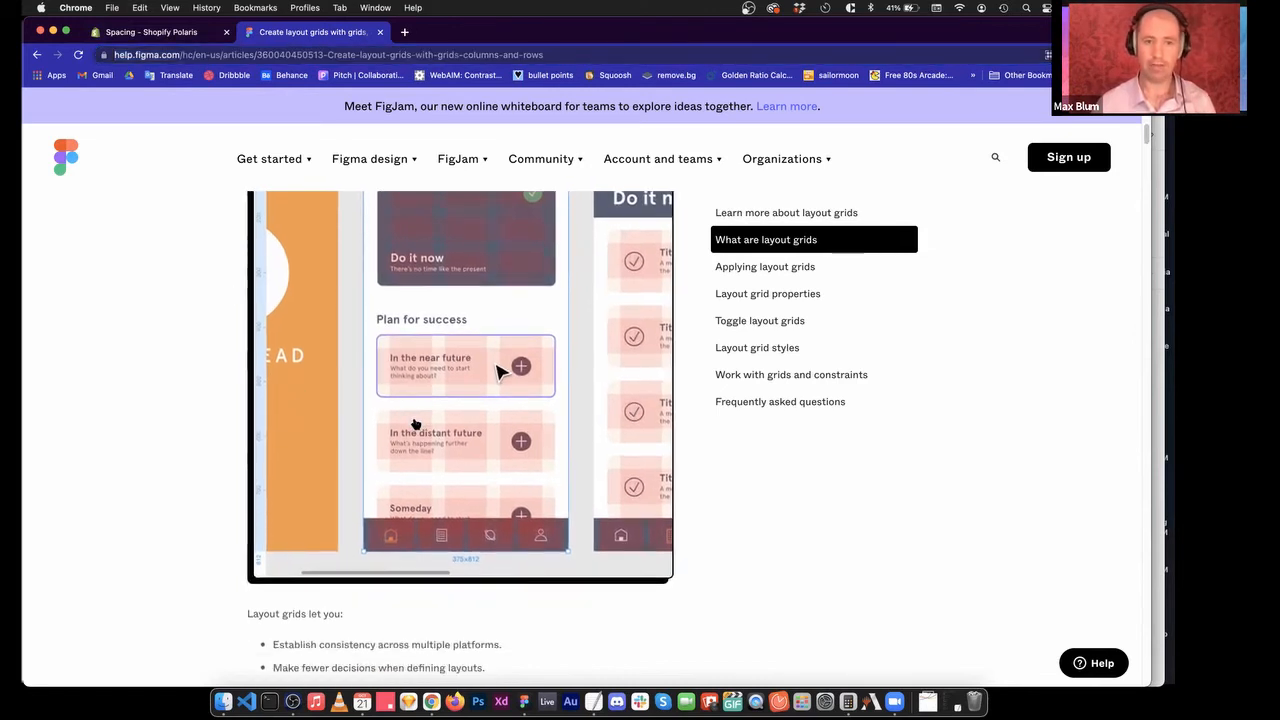
scroll(226, 429, "down", 10)
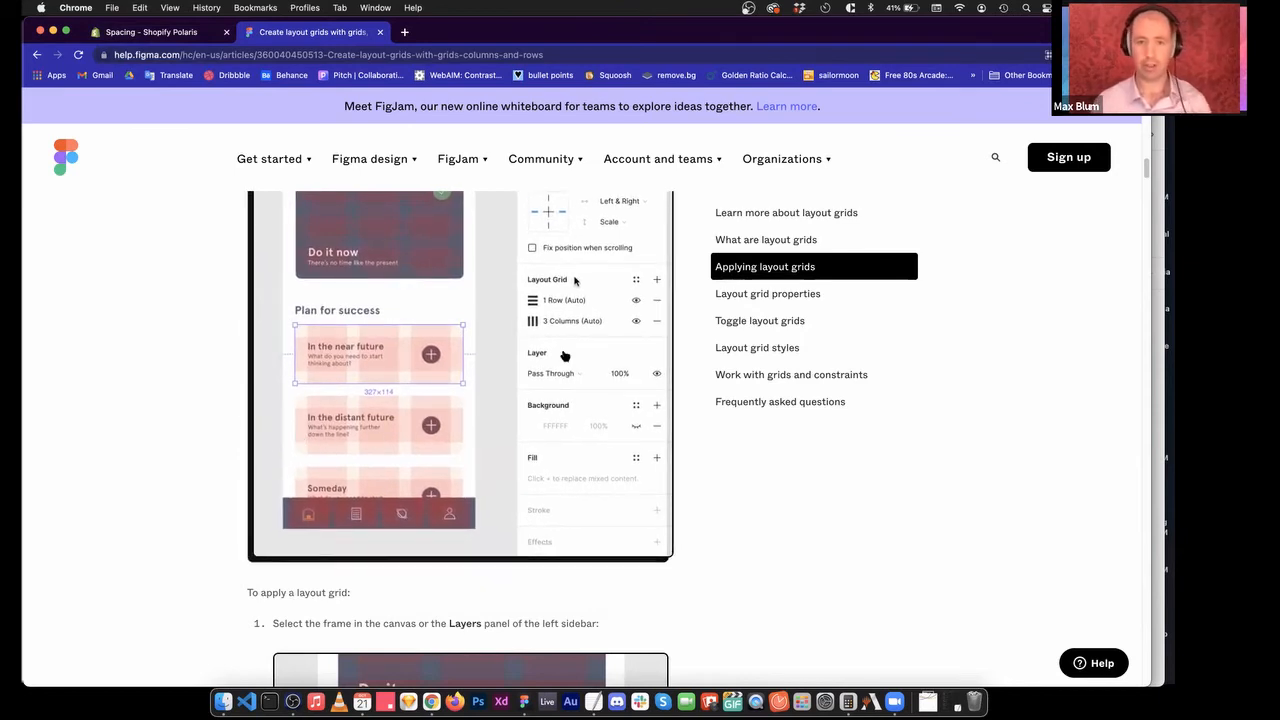
Switch to Figma and show a 16 px layout grid on the figmax build frame.
left_click(380, 32)
key("super+Tab")
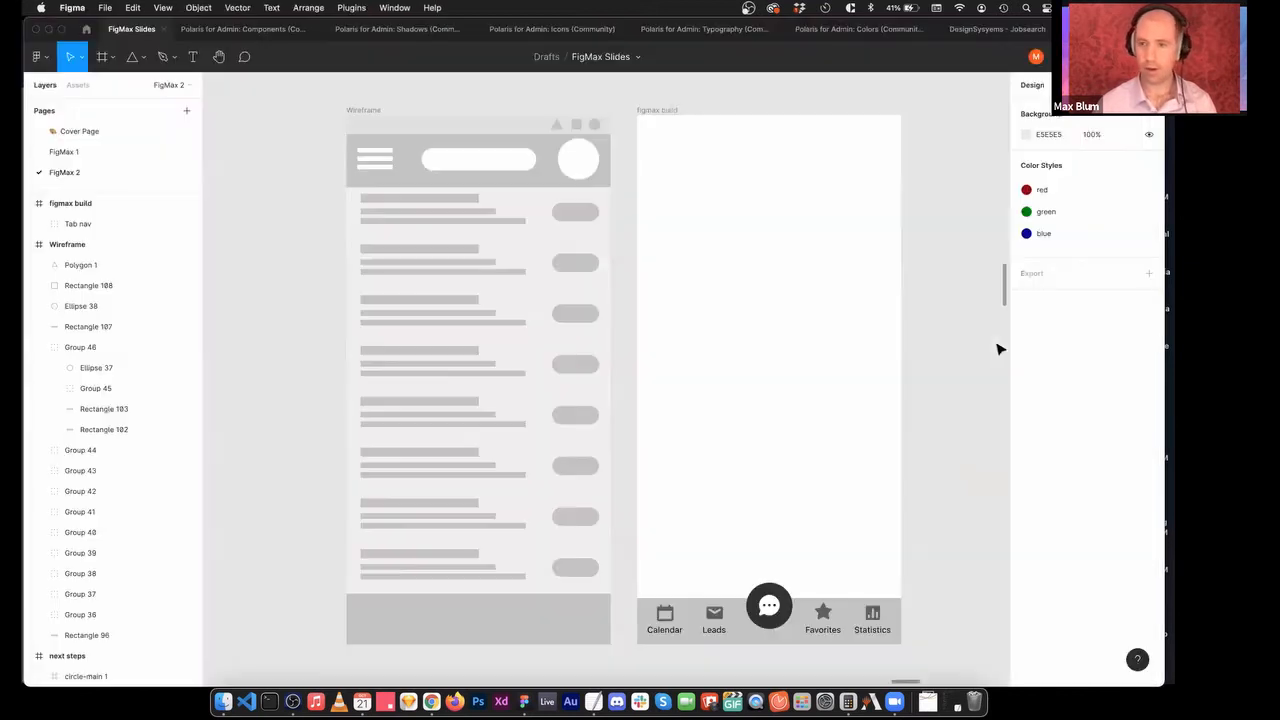
left_click(658, 112)
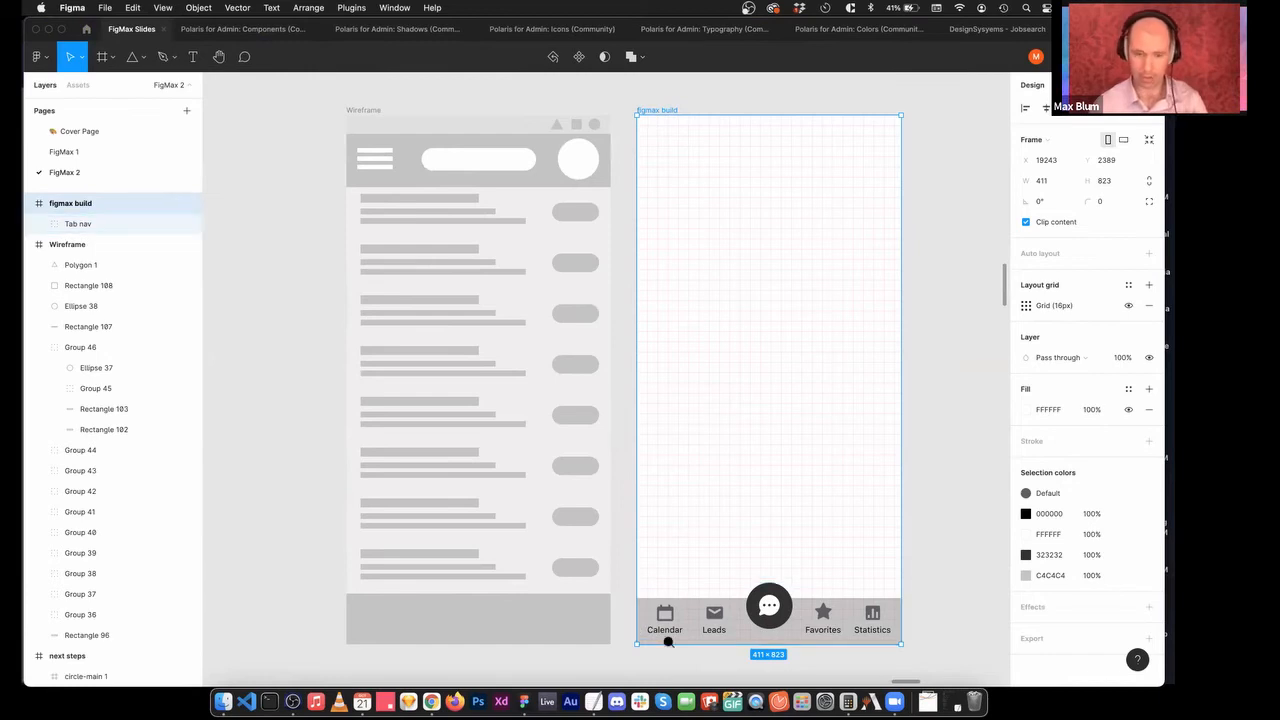
Examine up close how the Calendar label lines up with the grid, and compare the whole tab bar against it.
scroll(666, 640, "up", 10)
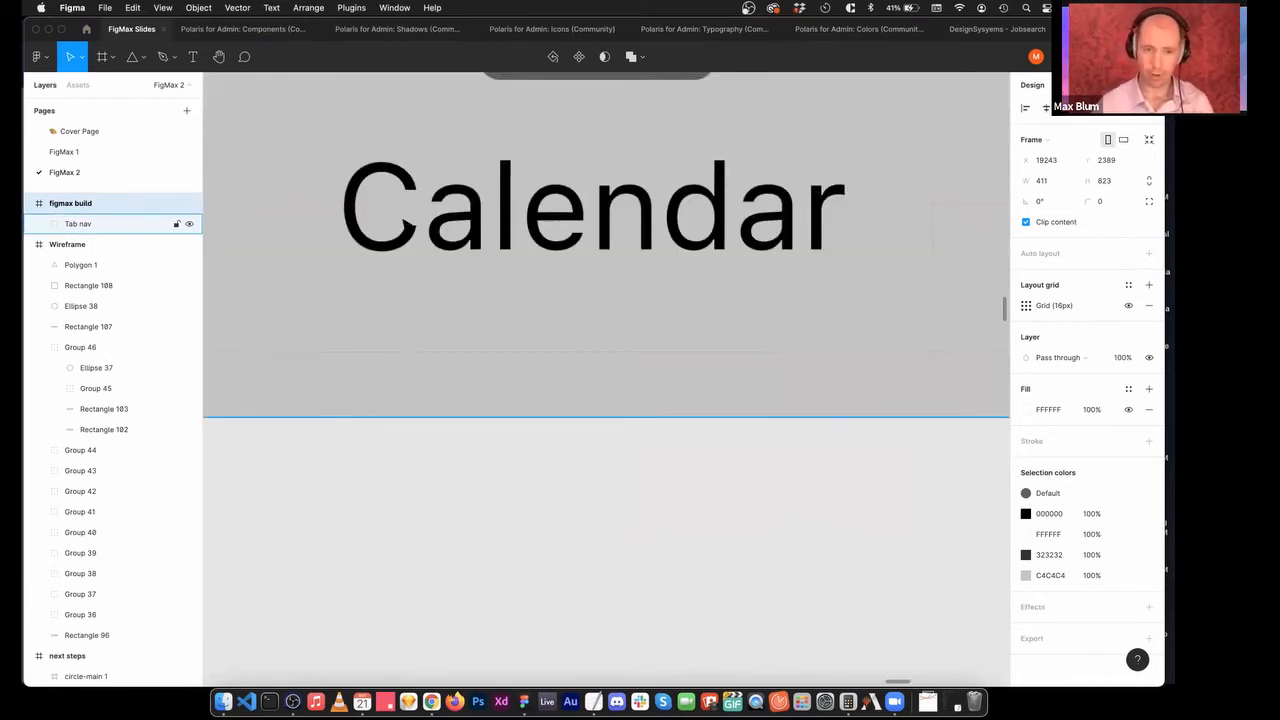
left_click(523, 229)
left_click(611, 226, "super")
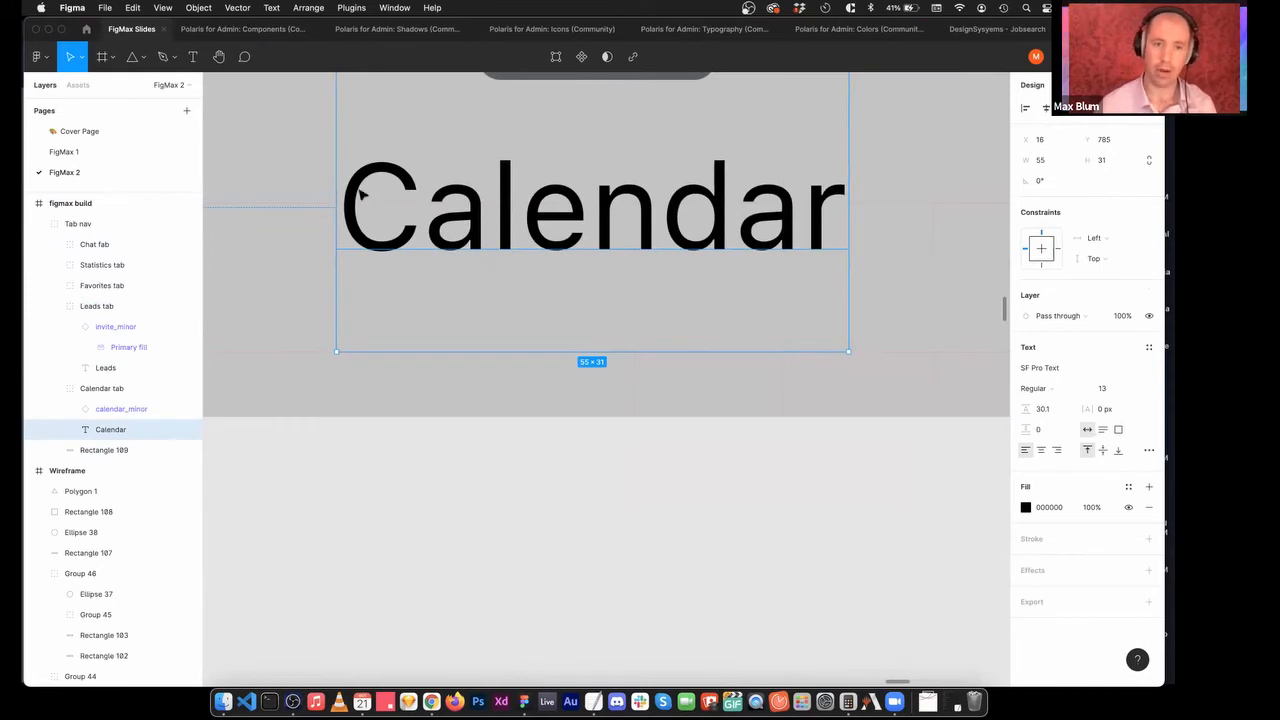
left_click(546, 493)
key("minus")
key("minus")
key("minus")
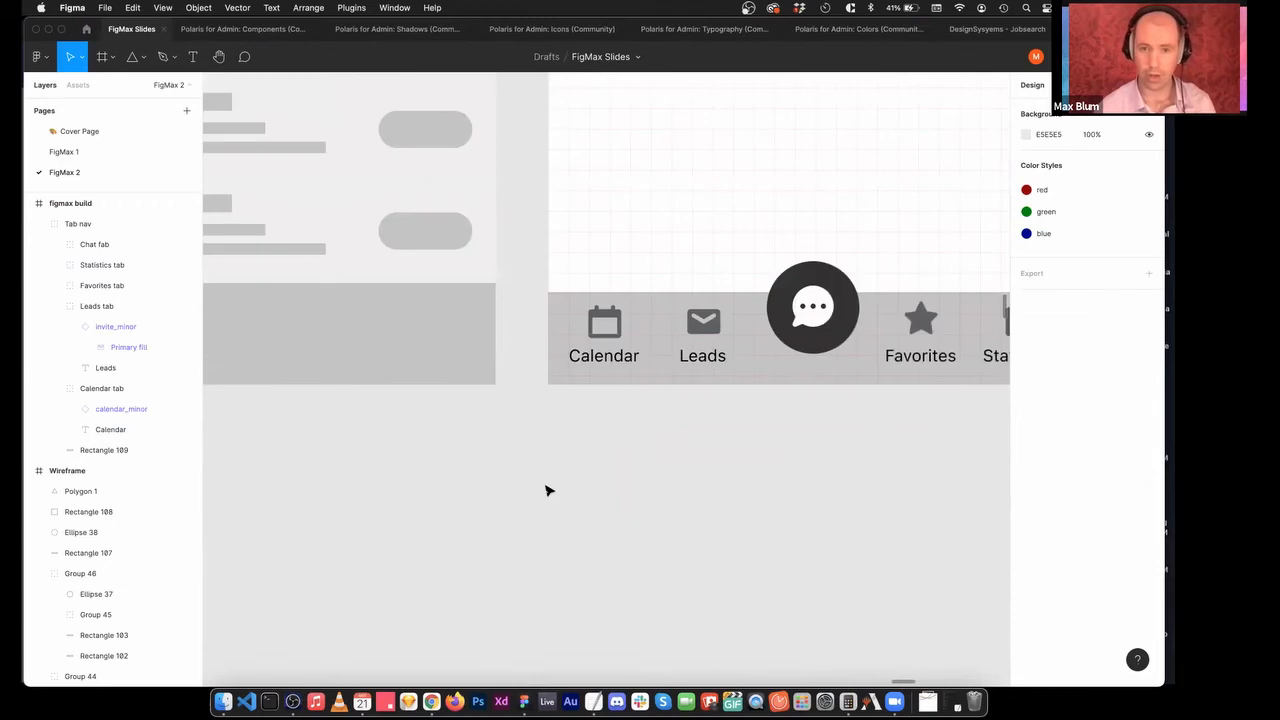
scroll(661, 490, "right", 3)
key("minus")
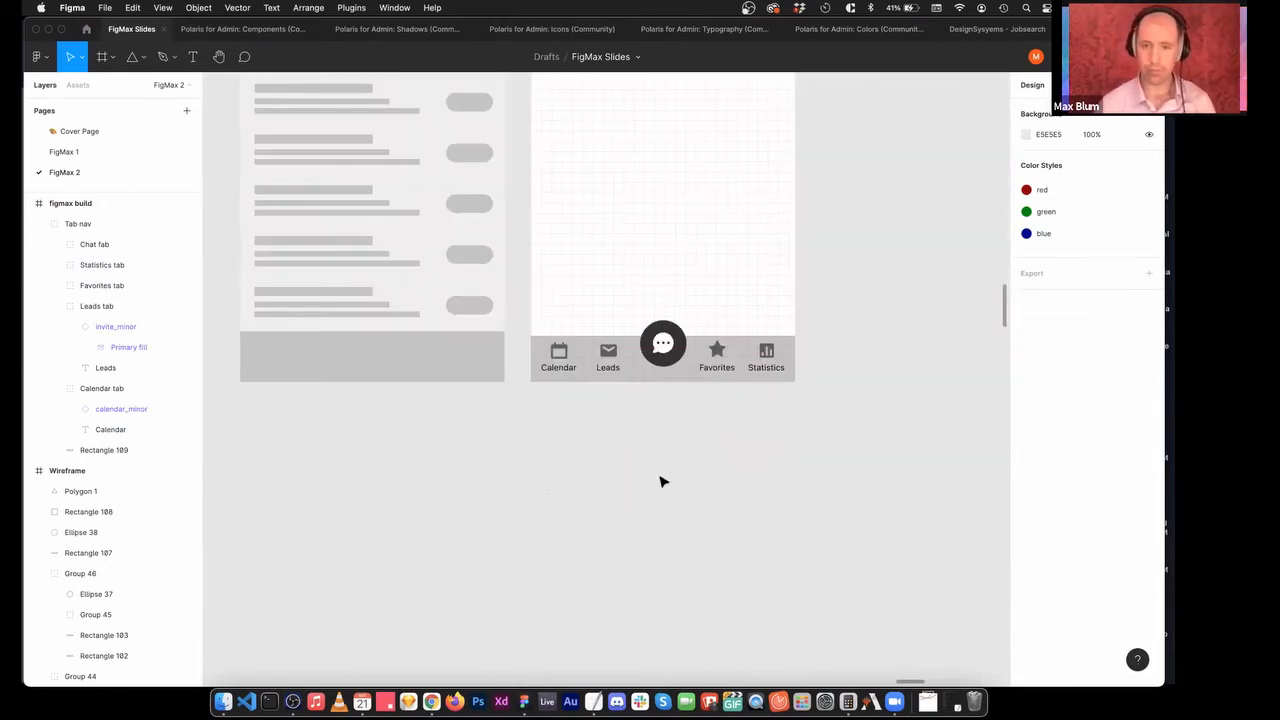
scroll(680, 480, "up", 4)
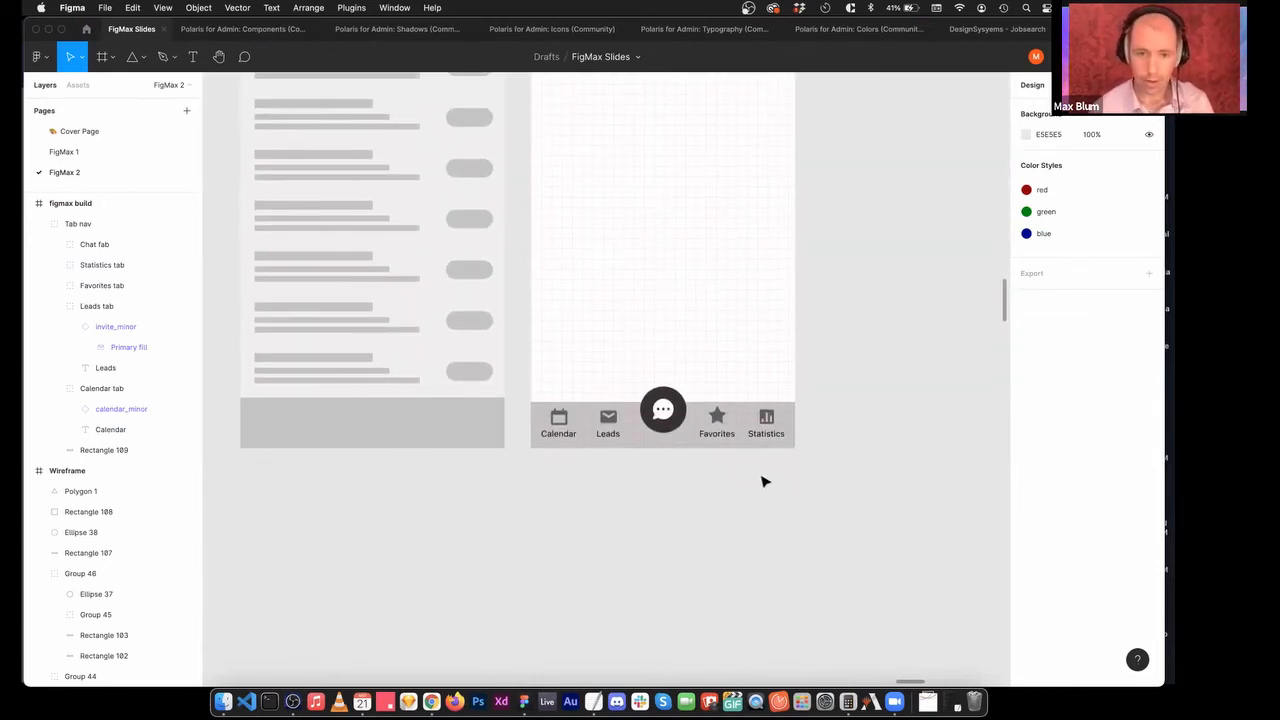
scroll(766, 480, "up", 8)
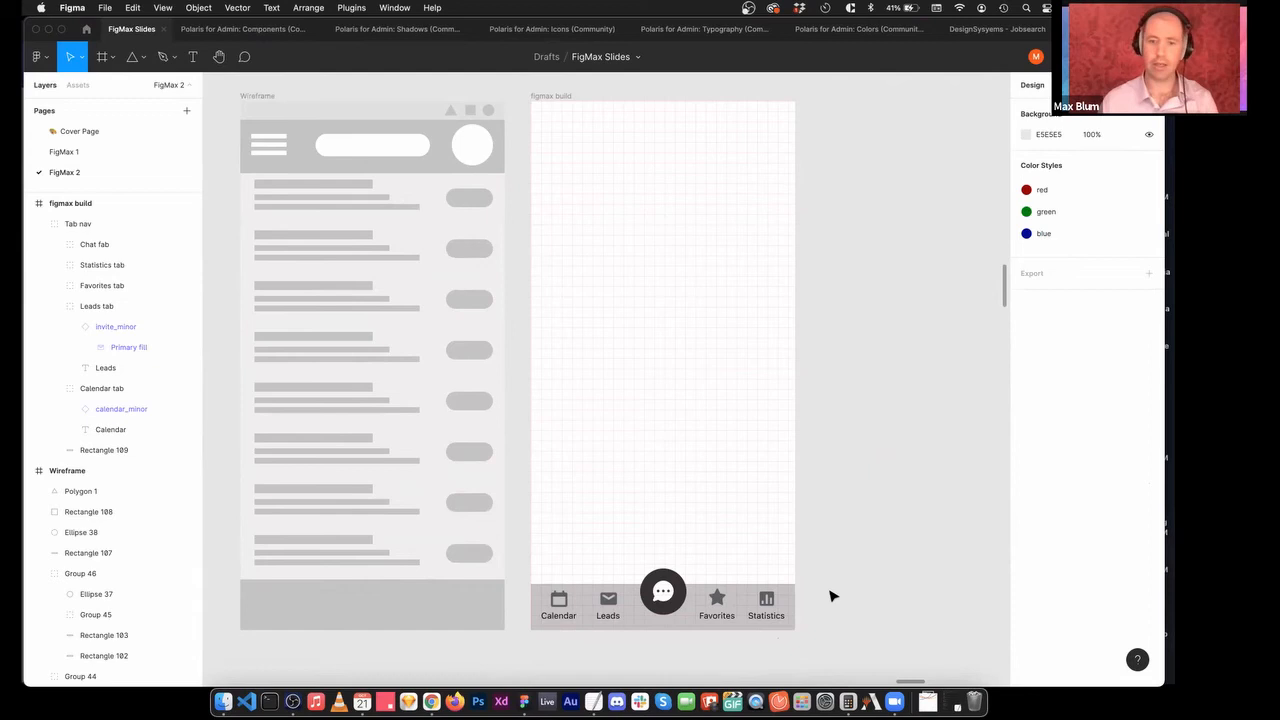
Check the placement of the Statistics, Favorites and Leads tabs against the grid.
double_click(767, 605)
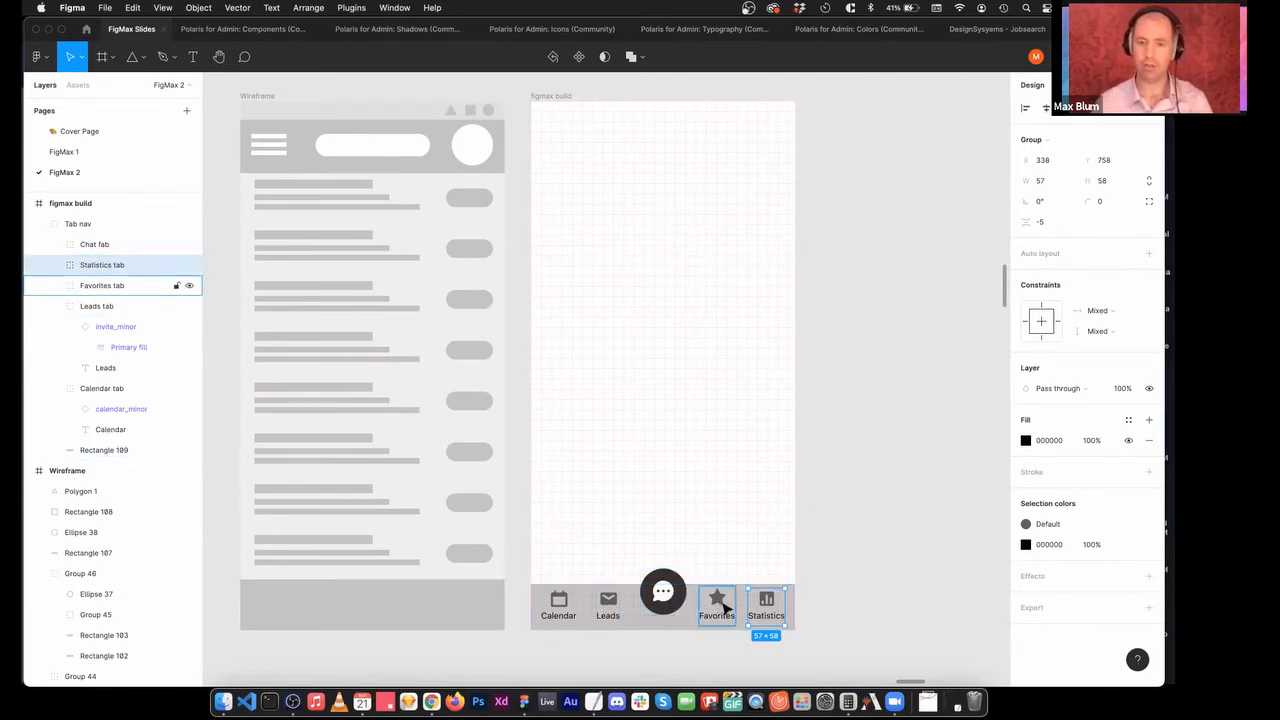
left_click_drag(716, 607, 709, 605)
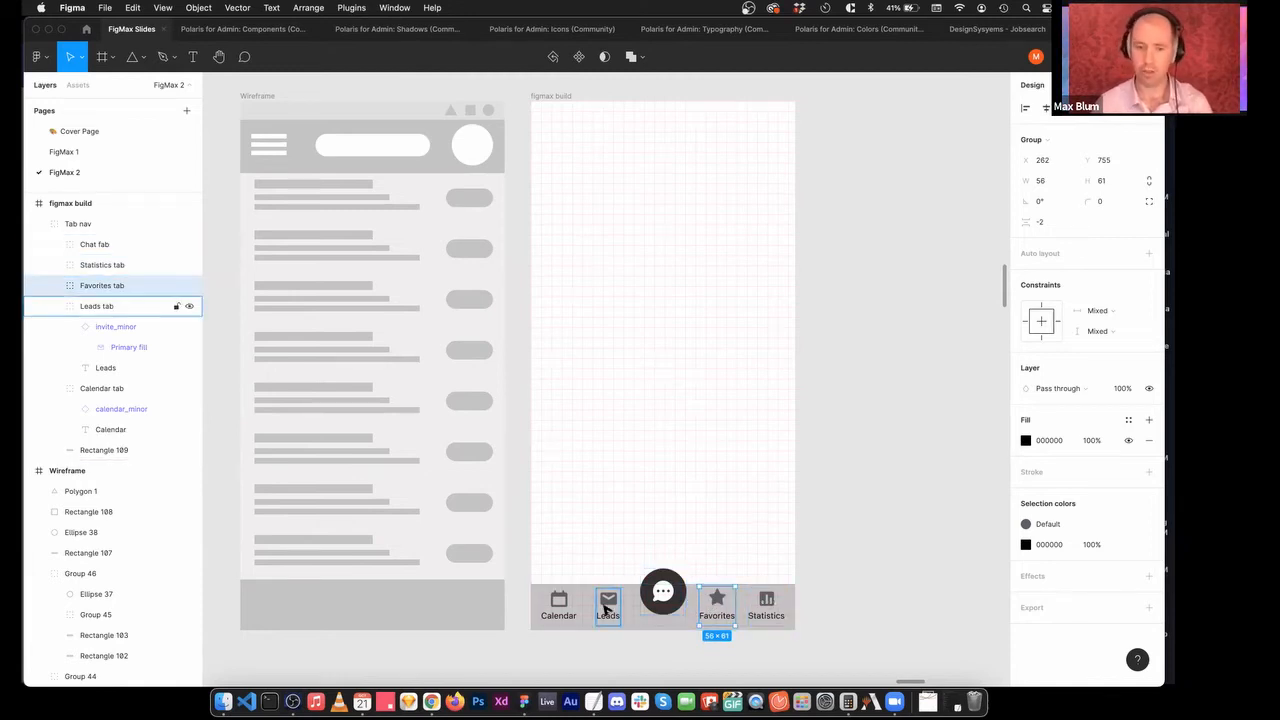
left_click(611, 612)
left_click_drag(611, 612, 608, 611)
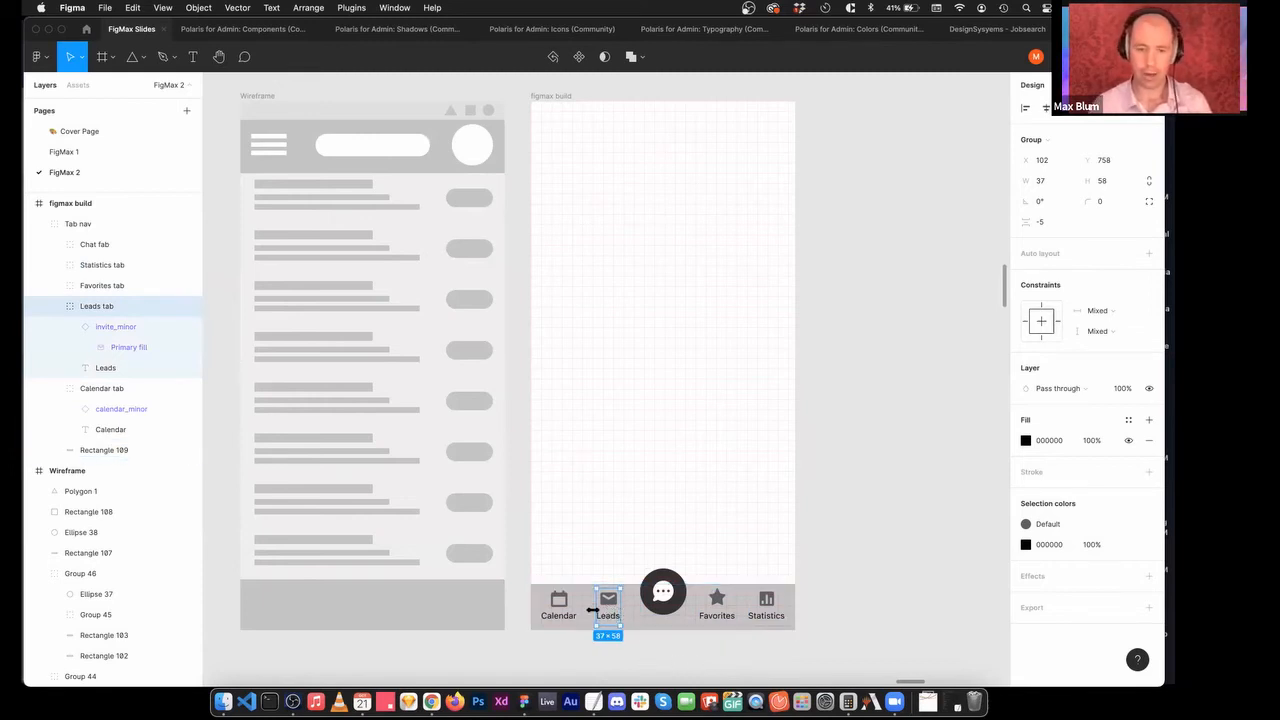
left_click(706, 651)
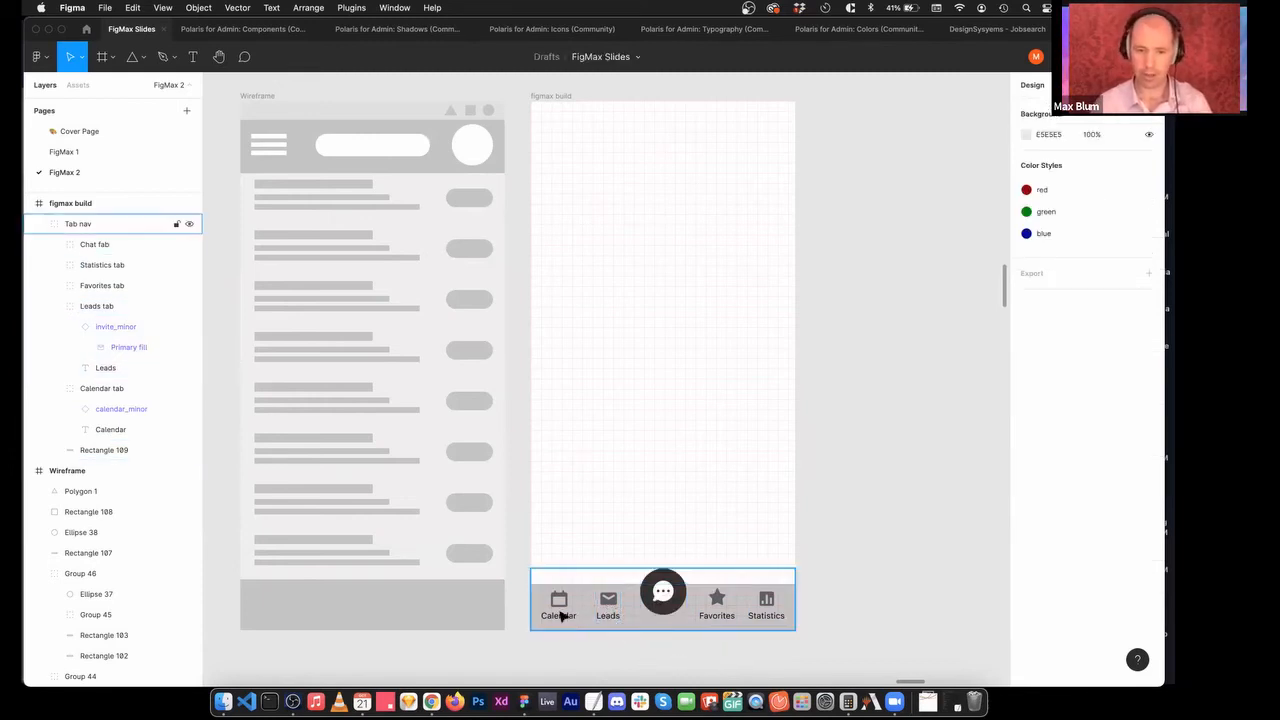
double_click(766, 606)
left_click(725, 606, "shift")
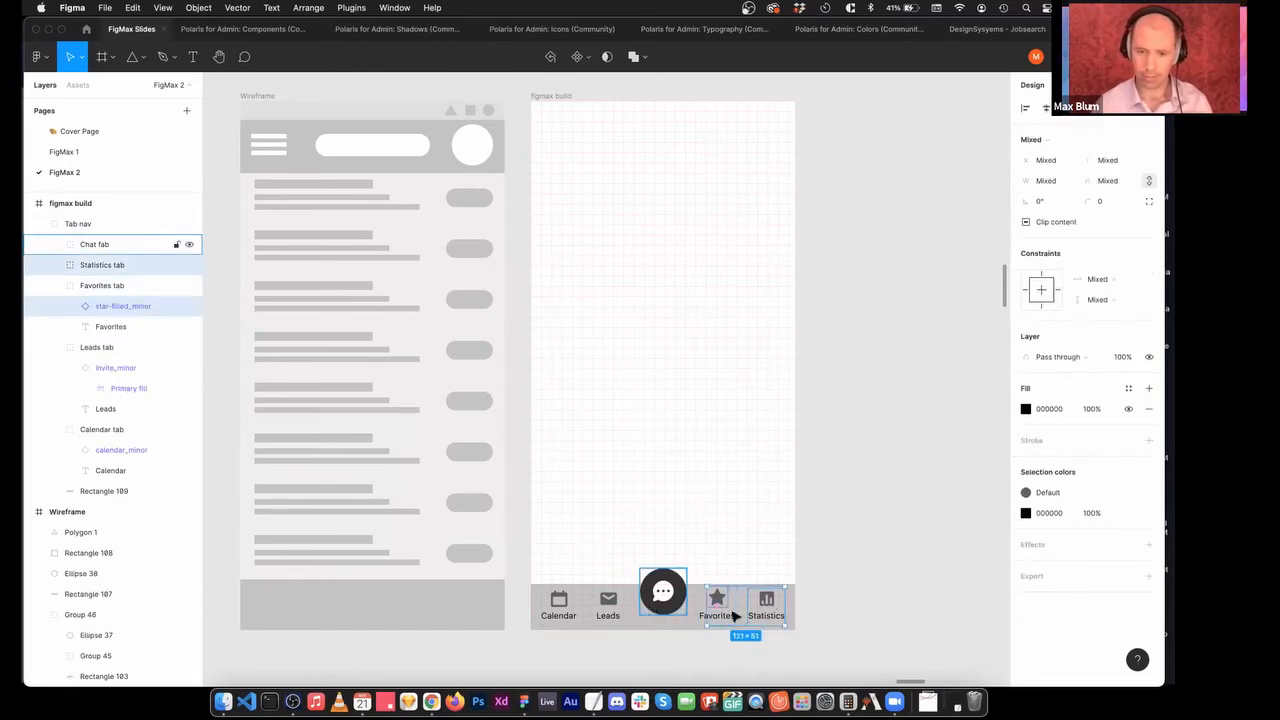
left_click(858, 593)
Distribute the Calendar, Leads, Favorites and Statistics tabs and the Chat fab with equal horizontal spacing.
double_click(766, 605)
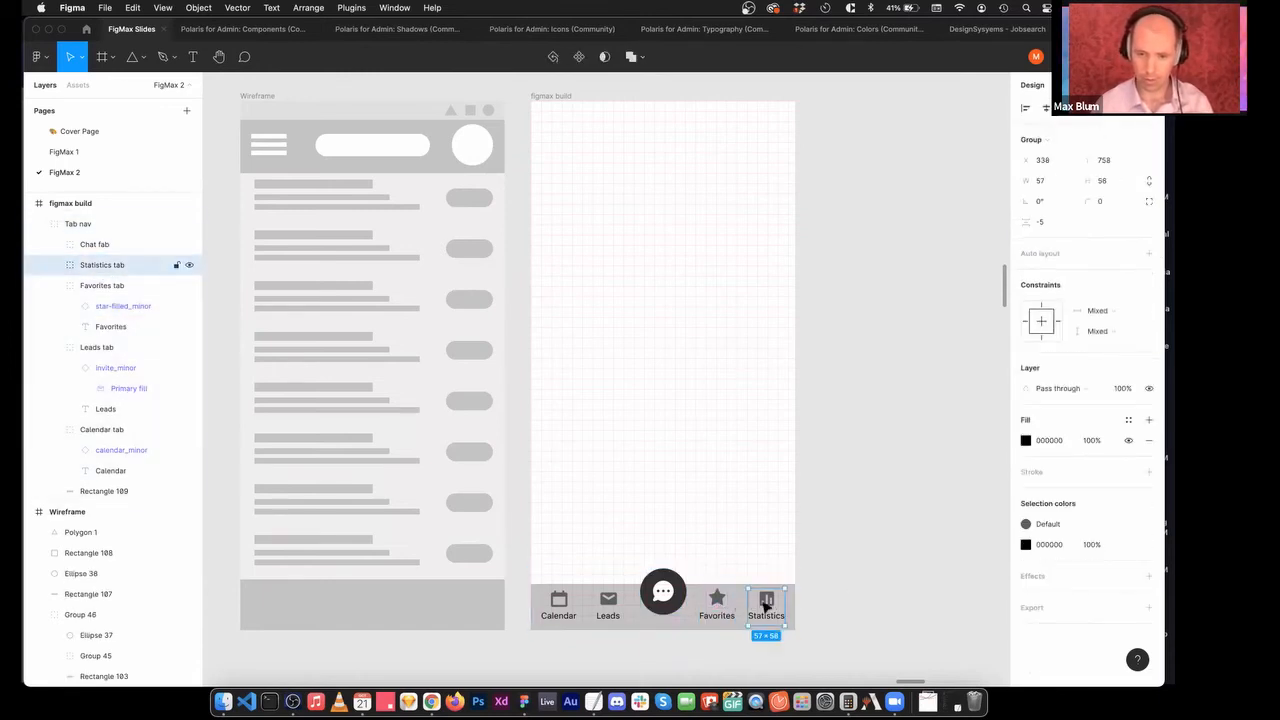
left_click(55, 286)
left_click(55, 306)
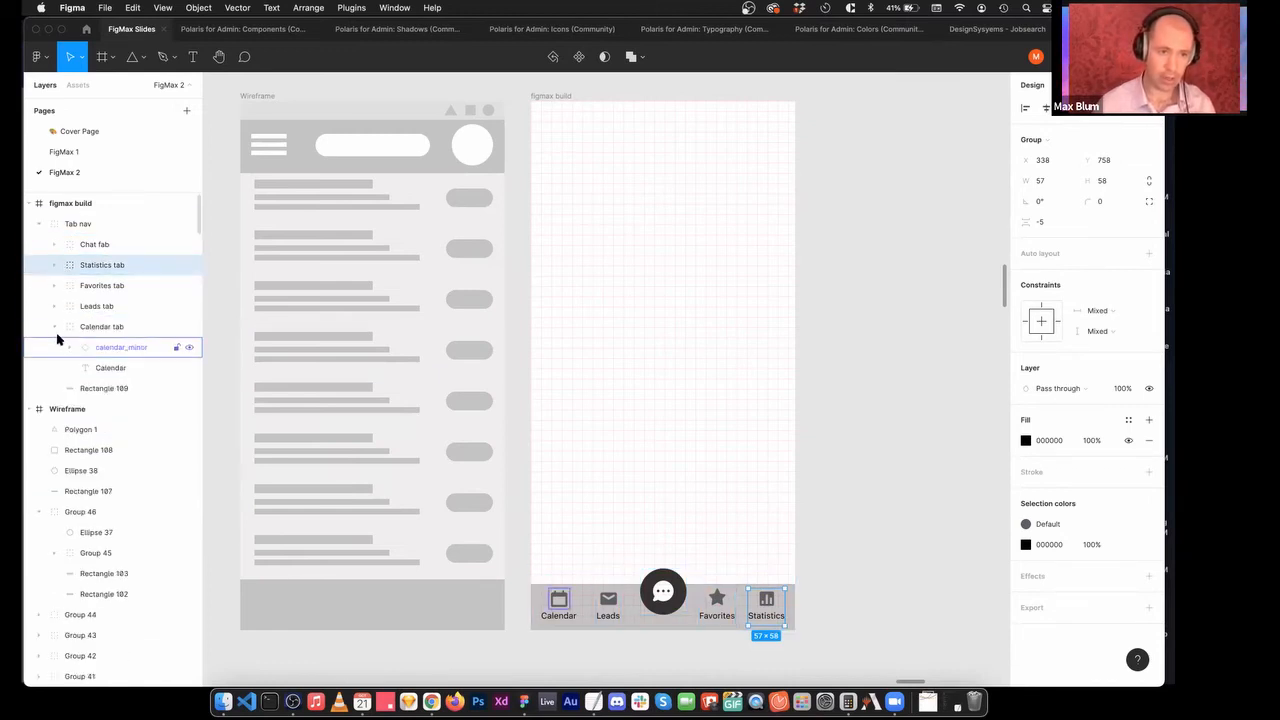
left_click(55, 327)
left_click(90, 326)
left_click(95, 307, "shift")
left_click(94, 288, "shift")
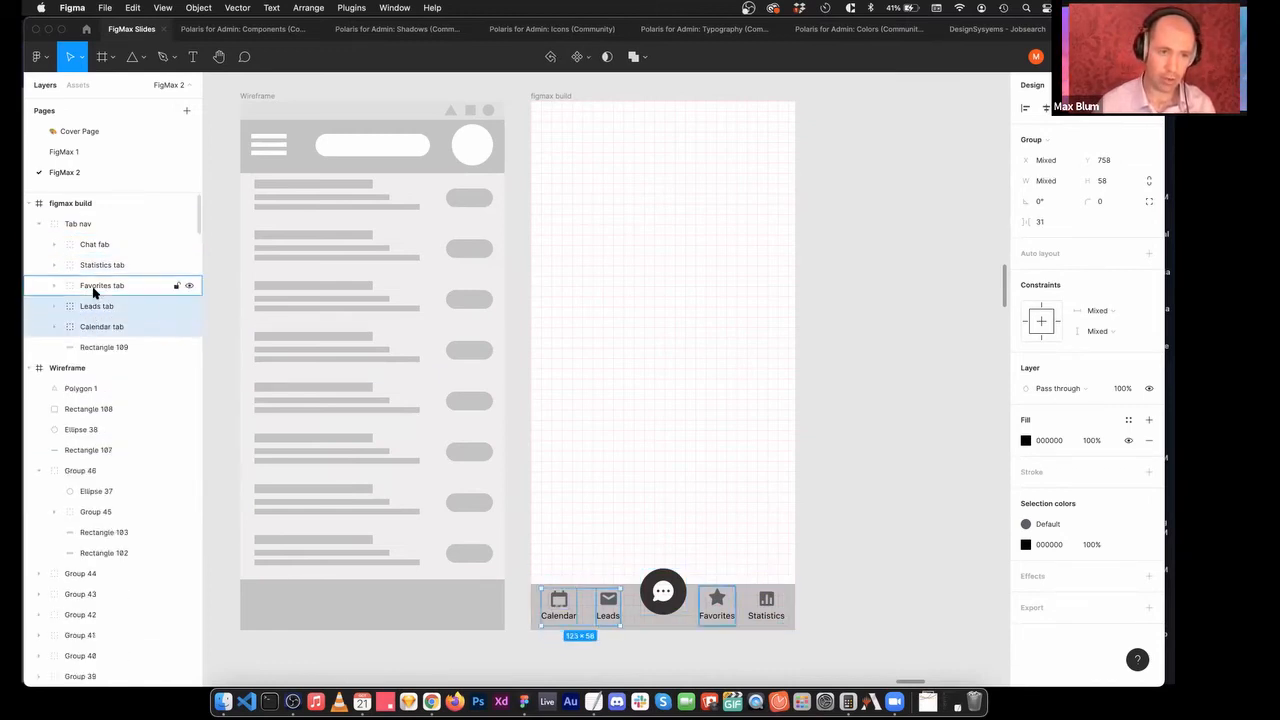
left_click(95, 265, "shift")
left_click(94, 244, "shift")
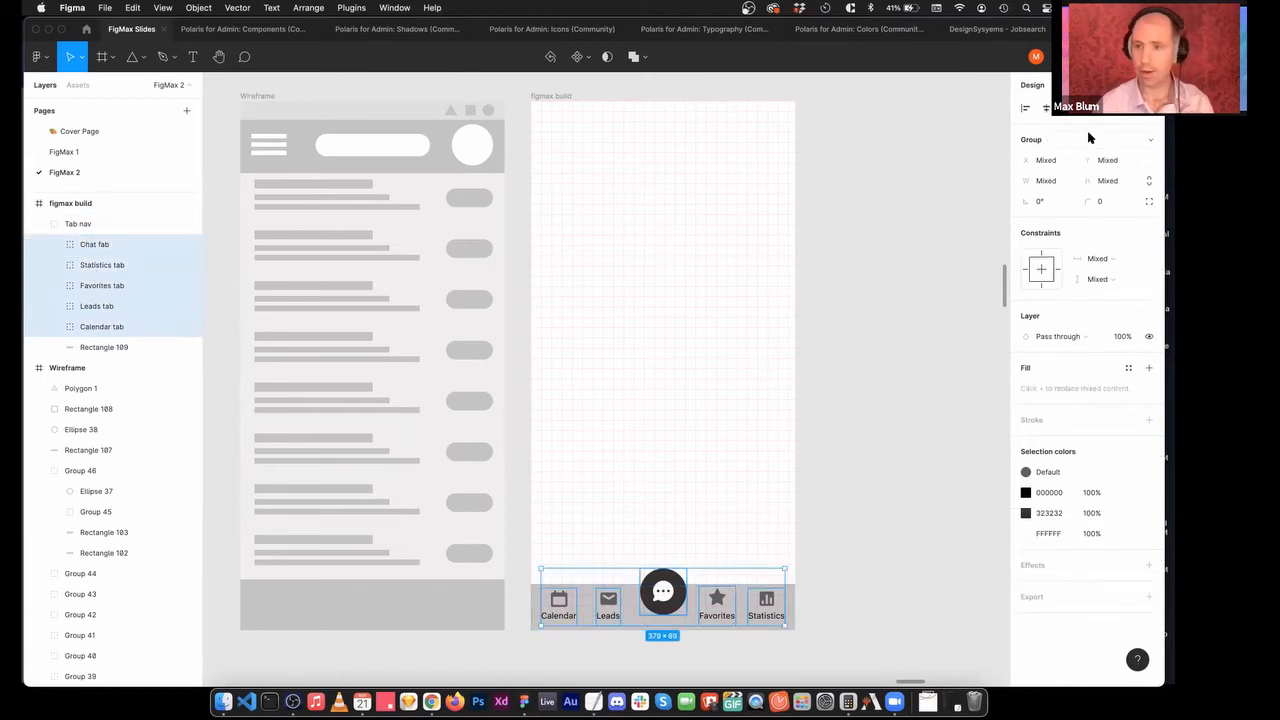
left_click(1149, 108)
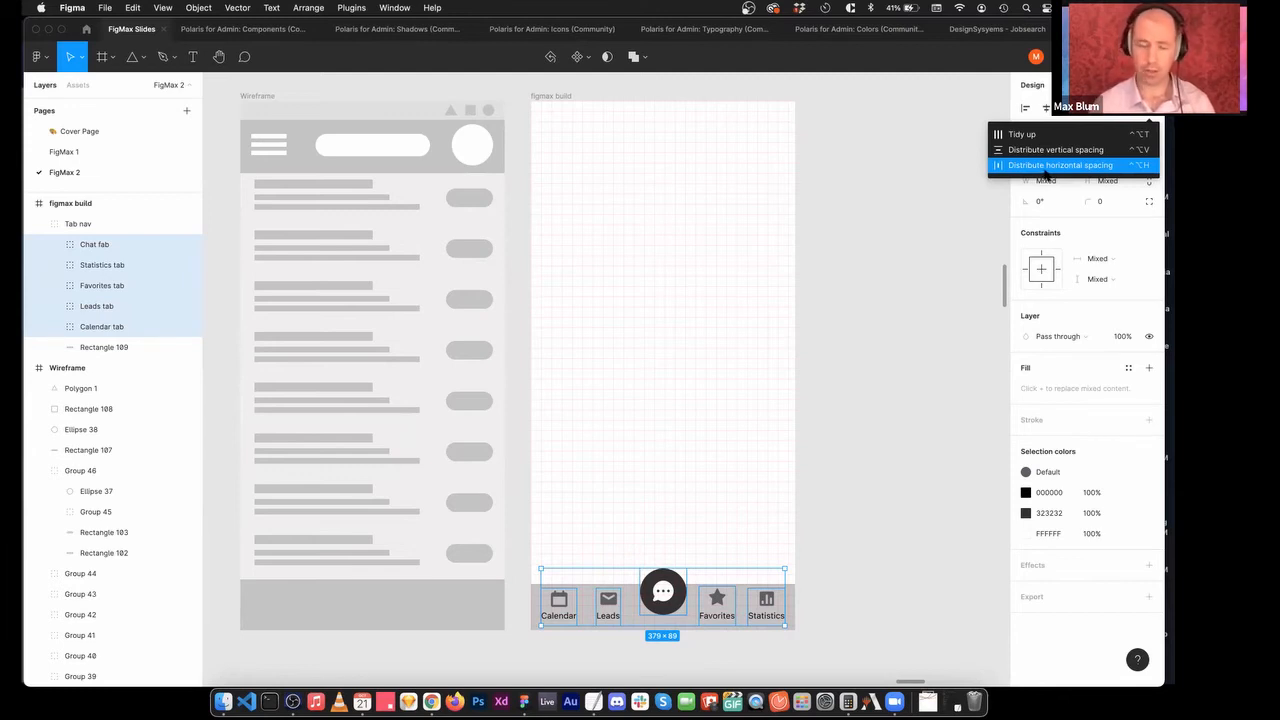
left_click(1047, 166)
left_click(960, 441)
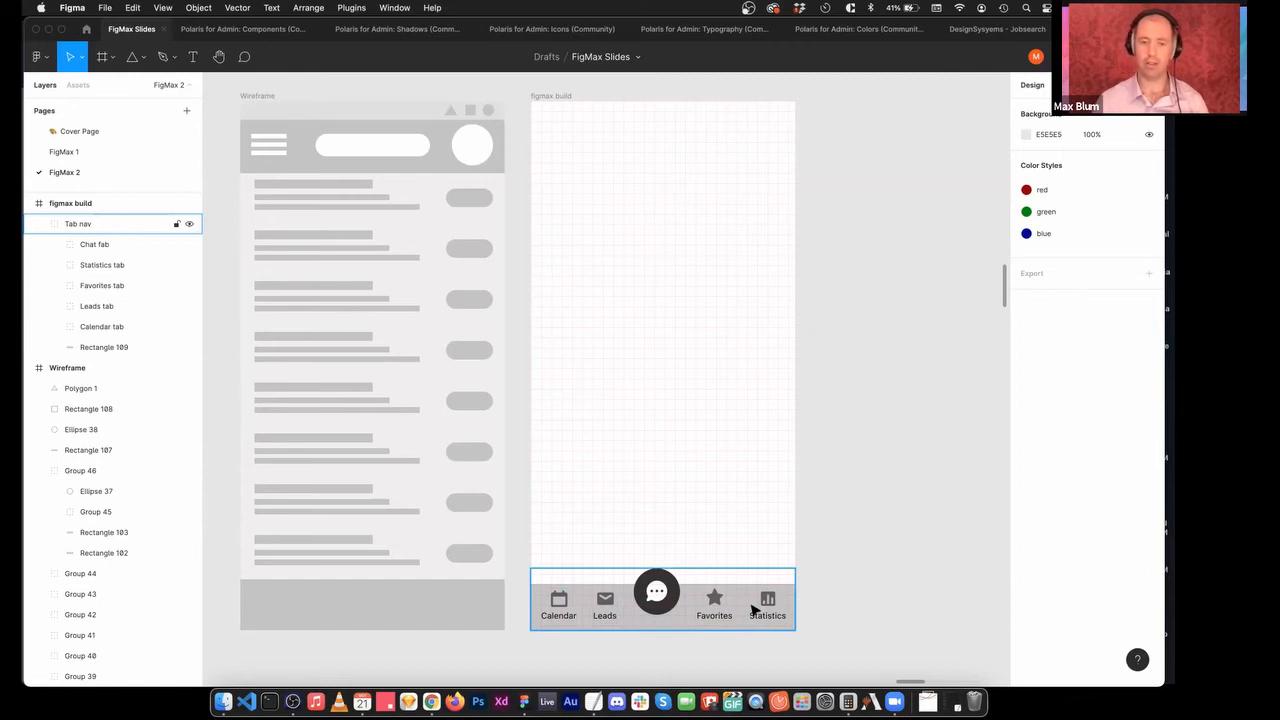
Undo the horizontal distribution of the tabs and chat button.
key("super+z")
key("super+z")
left_click(867, 486)
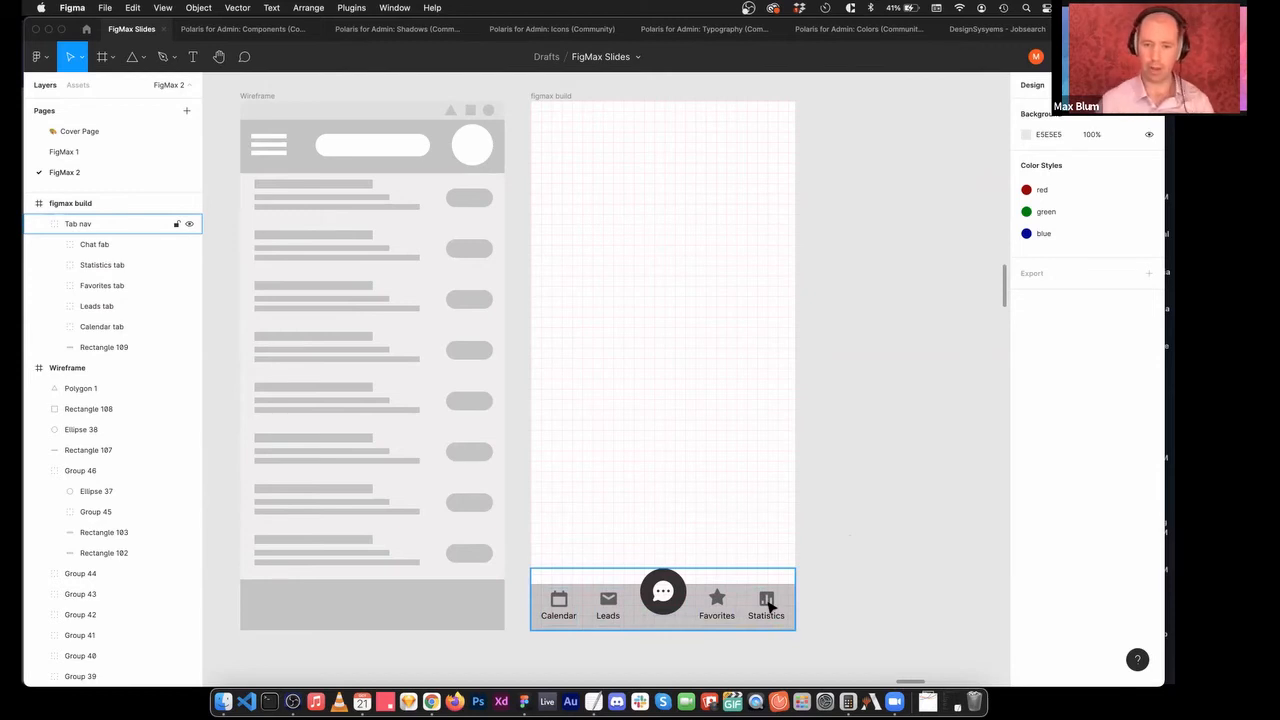
Inspect the Statistics tab nested inside the Tab nav group.
left_click(812, 570)
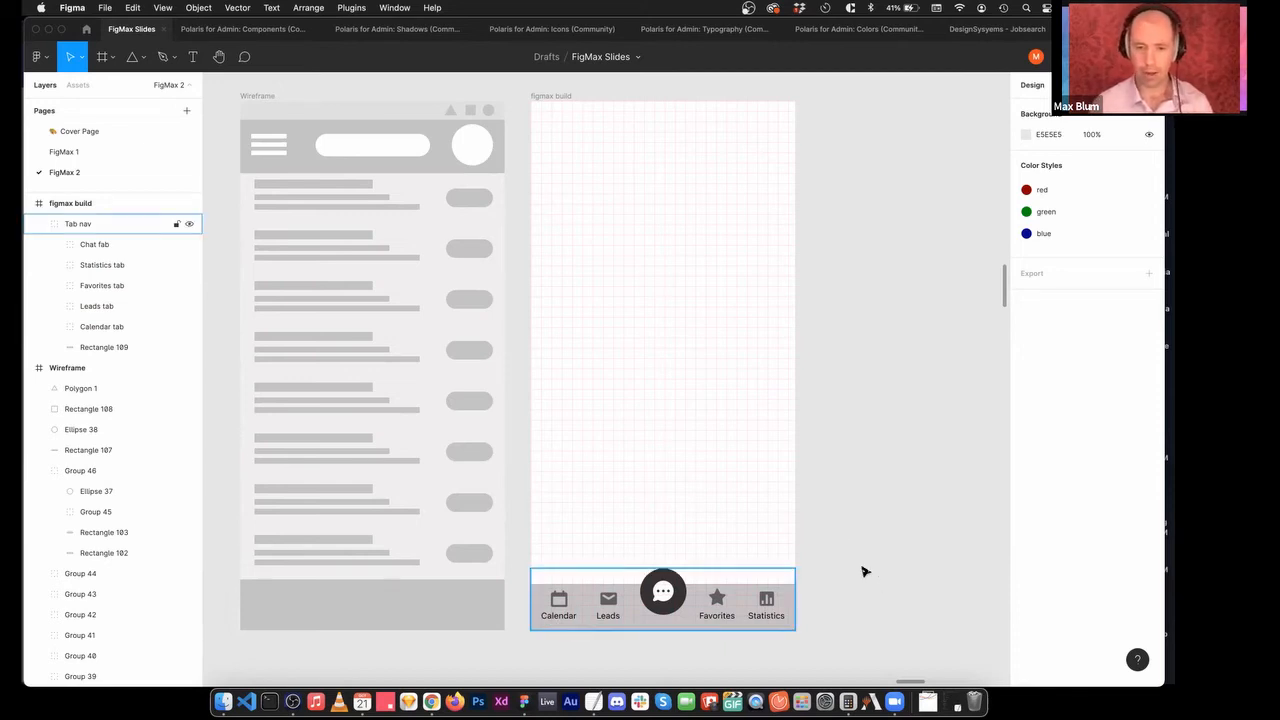
left_click(766, 612)
left_click(766, 609)
left_click(838, 604)
left_click(766, 612)
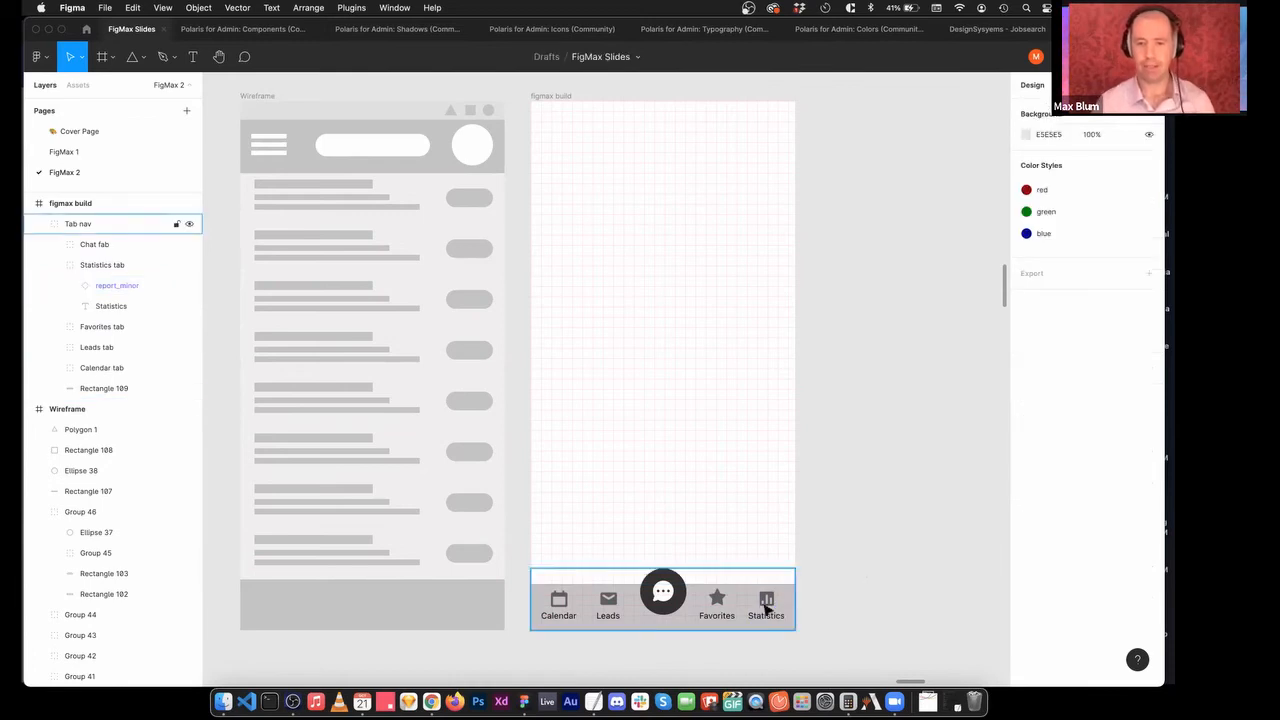
left_click(770, 609)
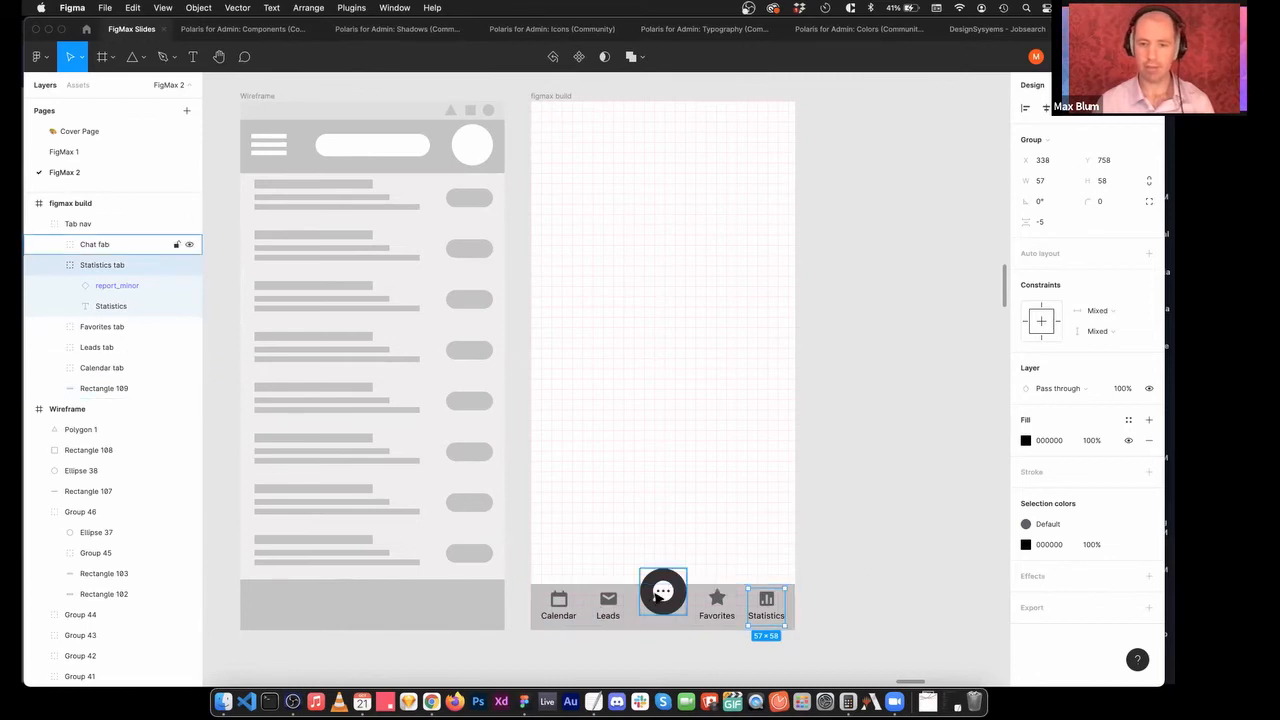
left_click(872, 537)
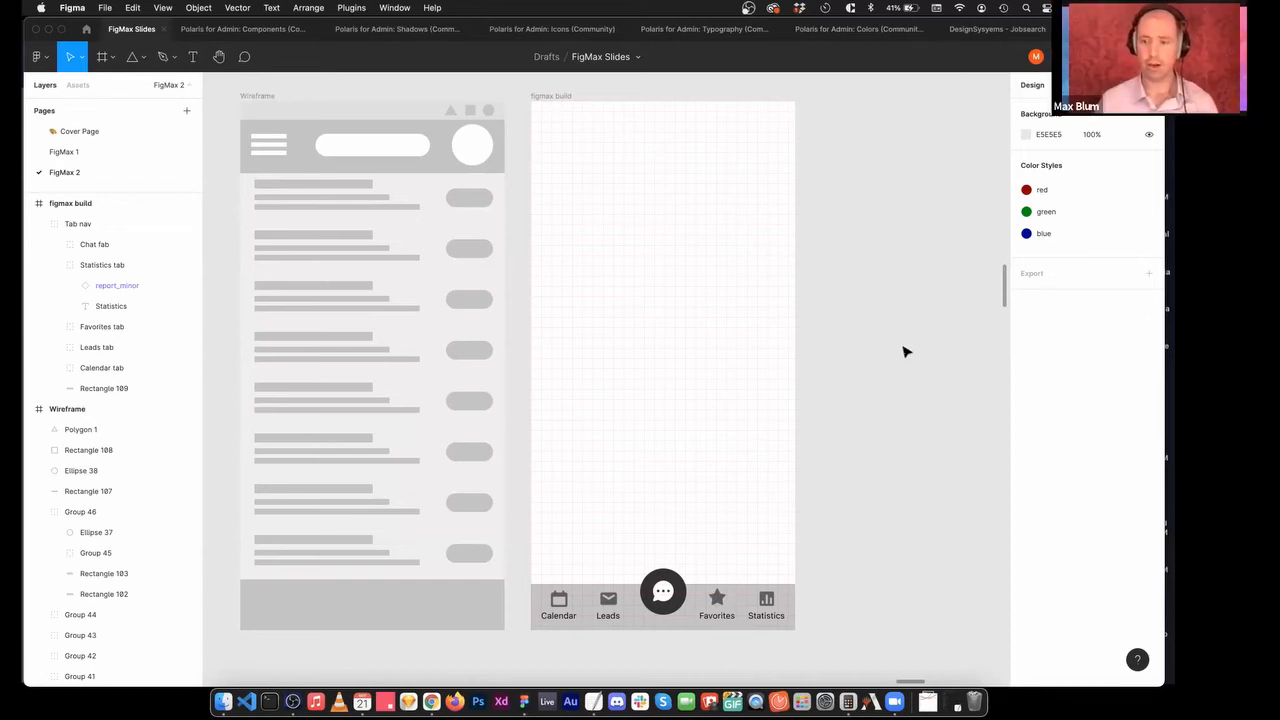
Move the Tab nav group out of the figmax build frame onto the canvas just below it.
left_click(669, 626)
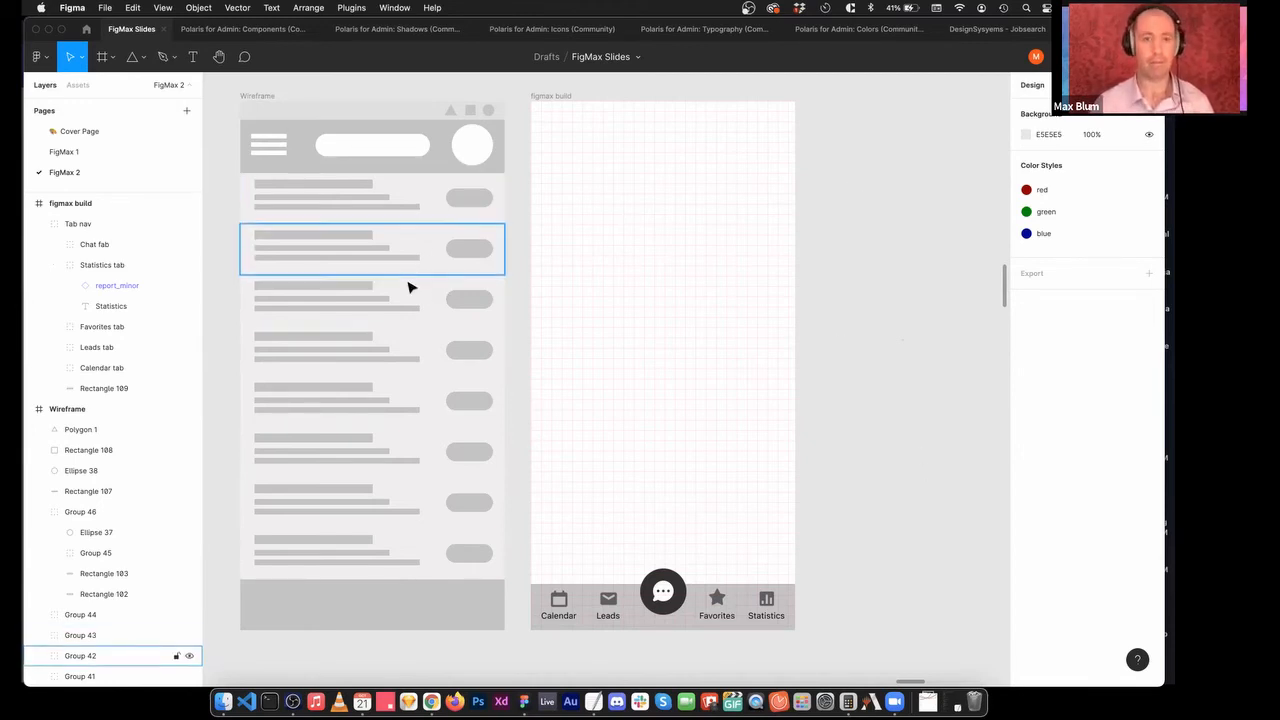
left_click_drag(666, 612, 666, 685)
left_click(900, 516)
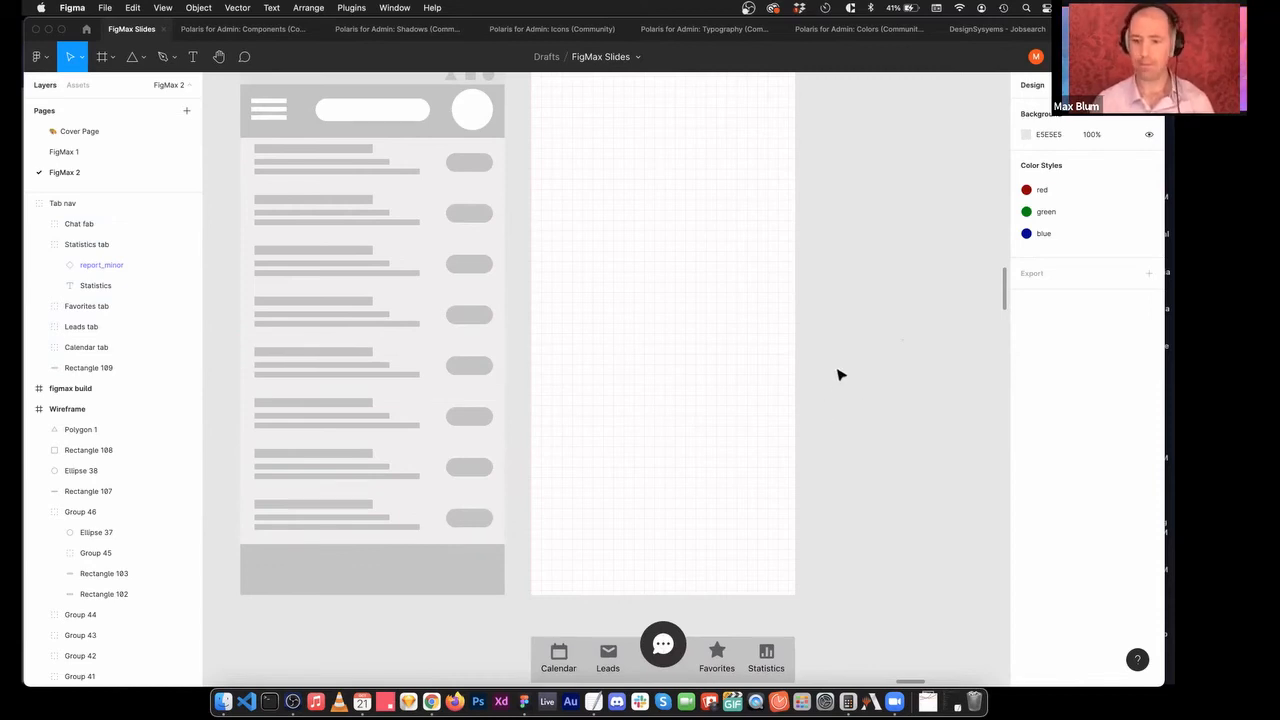
scroll(840, 375, "up", 3)
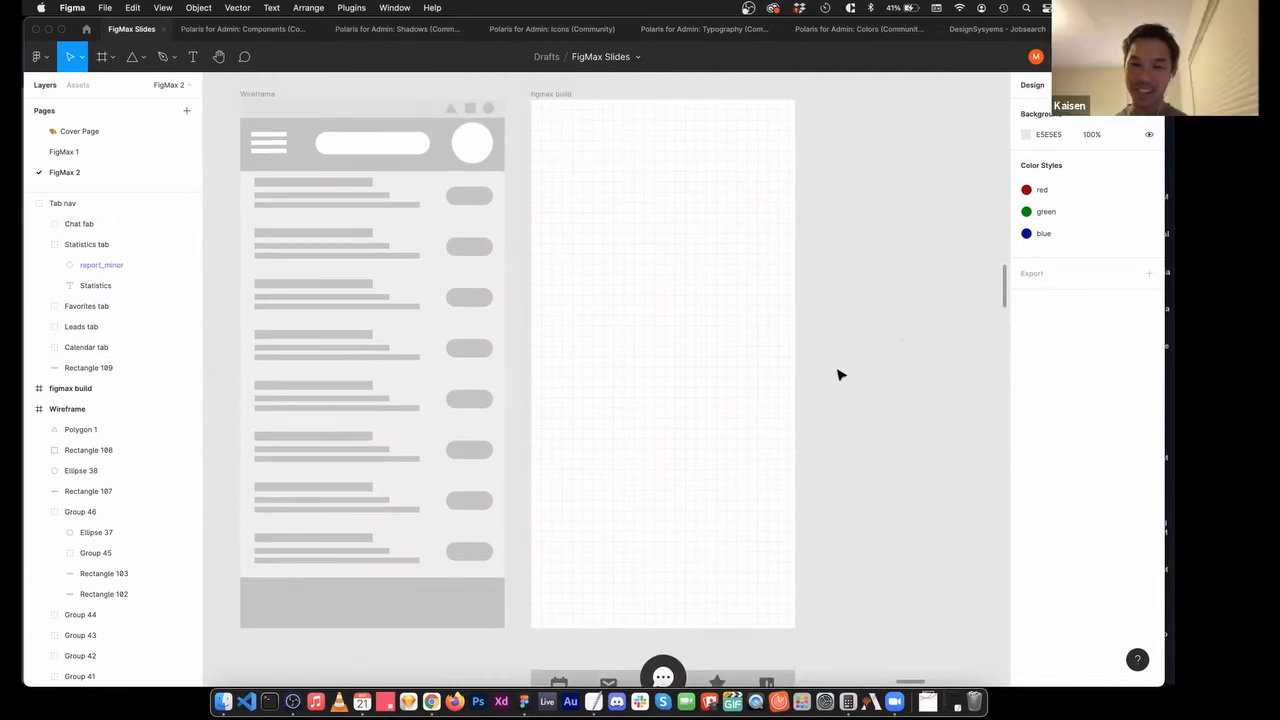
scroll(840, 375, "down", 5)
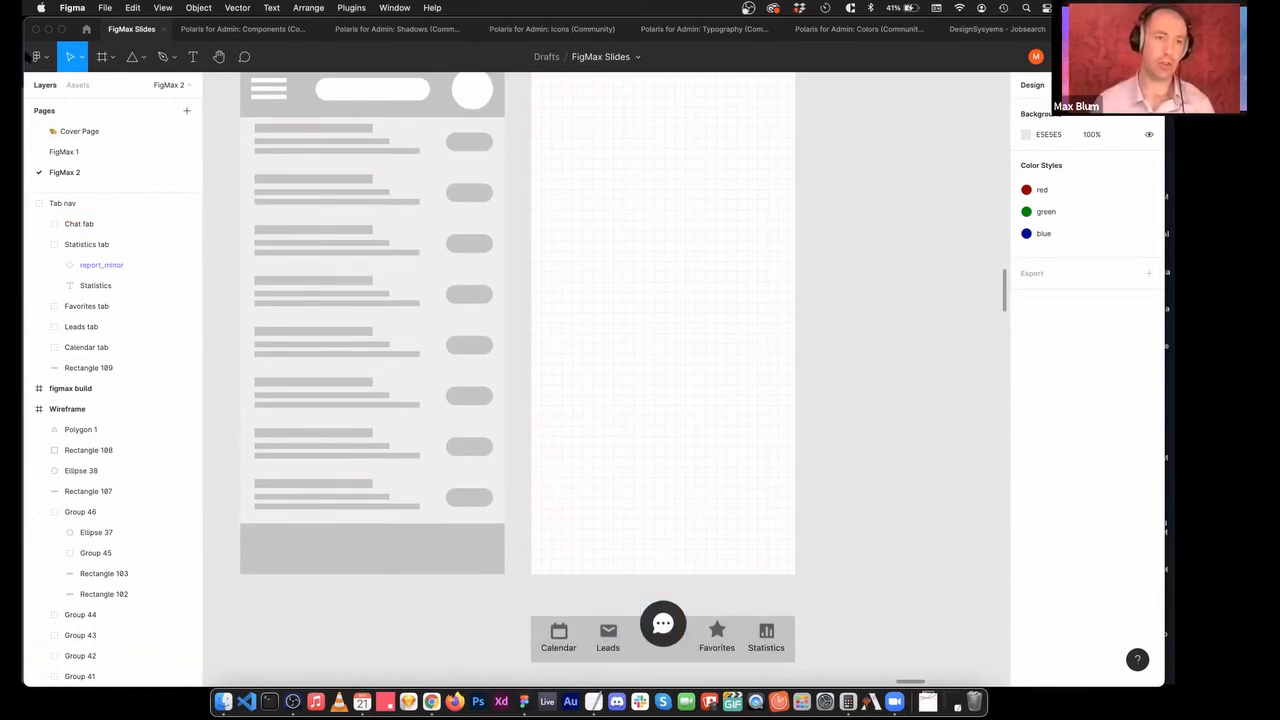
Check the small and big nudge amounts in the preferences.
left_click(40, 58)
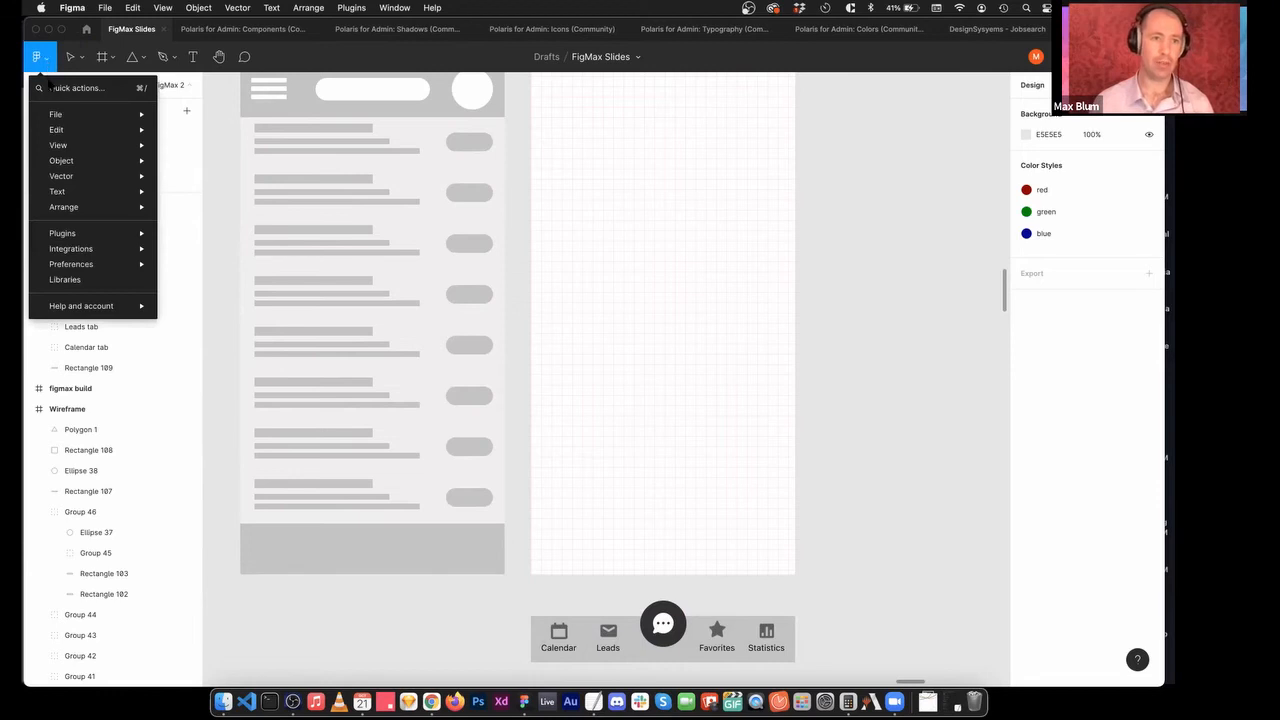
mouse_move(92, 266)
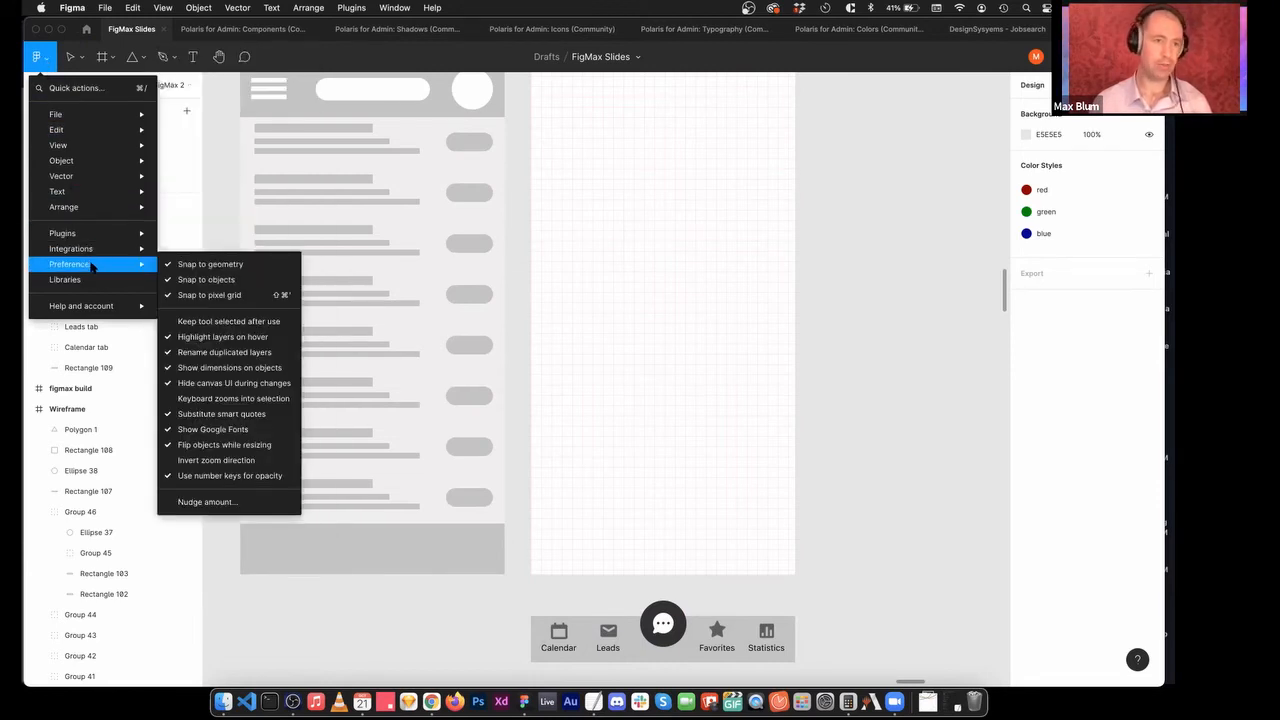
left_click(251, 503)
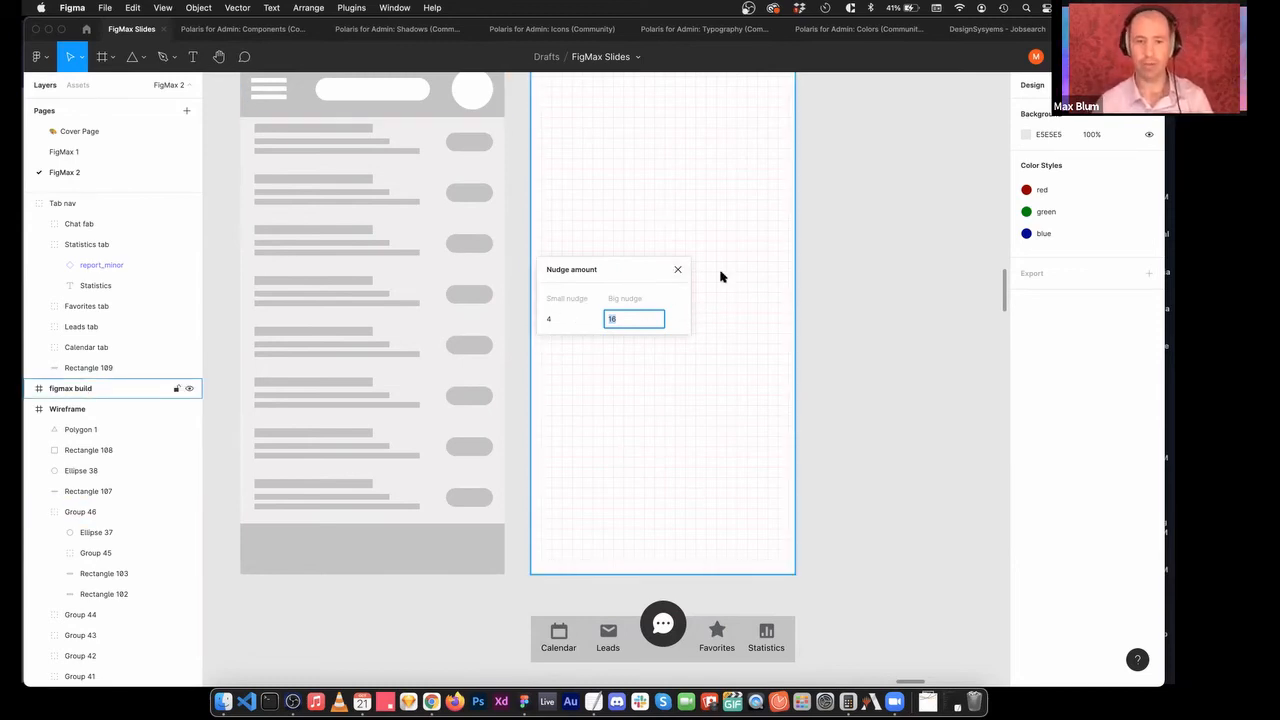
left_click(677, 272)
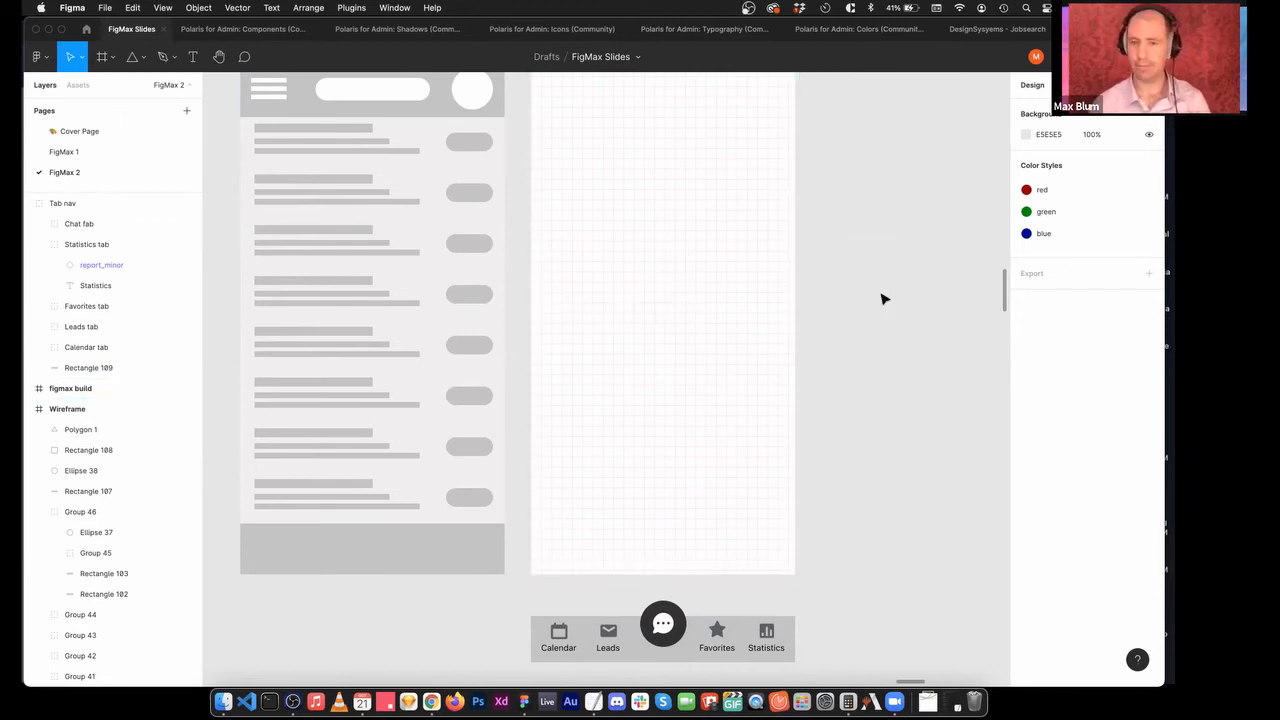
Review the nudge amount settings in the preferences again and close them.
left_click(36, 56)
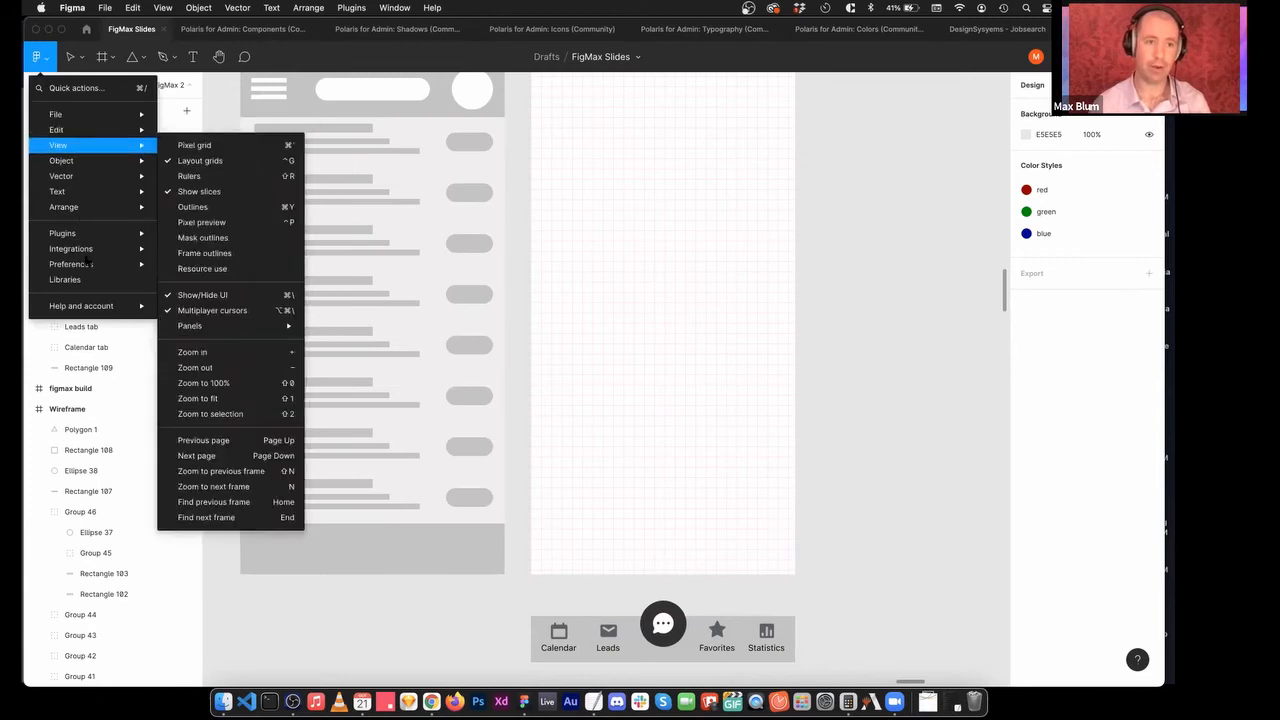
mouse_move(89, 268)
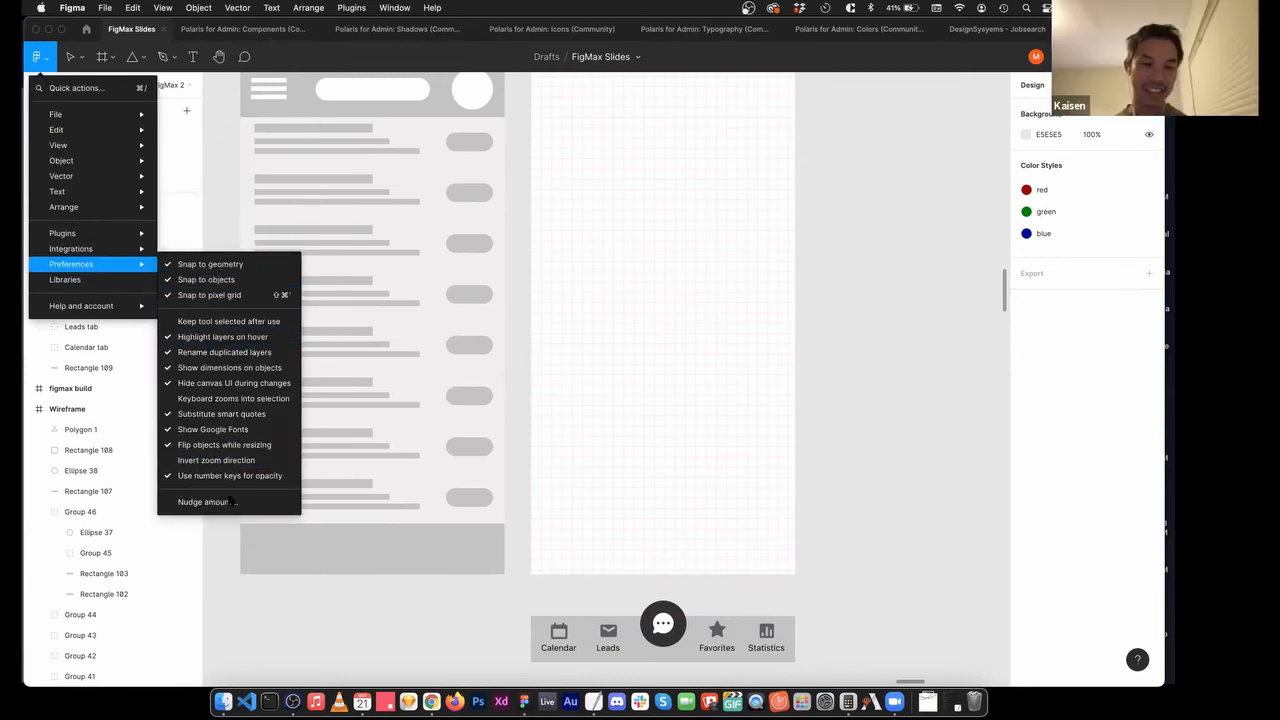
left_click(232, 502)
left_click(678, 269)
left_click(868, 268)
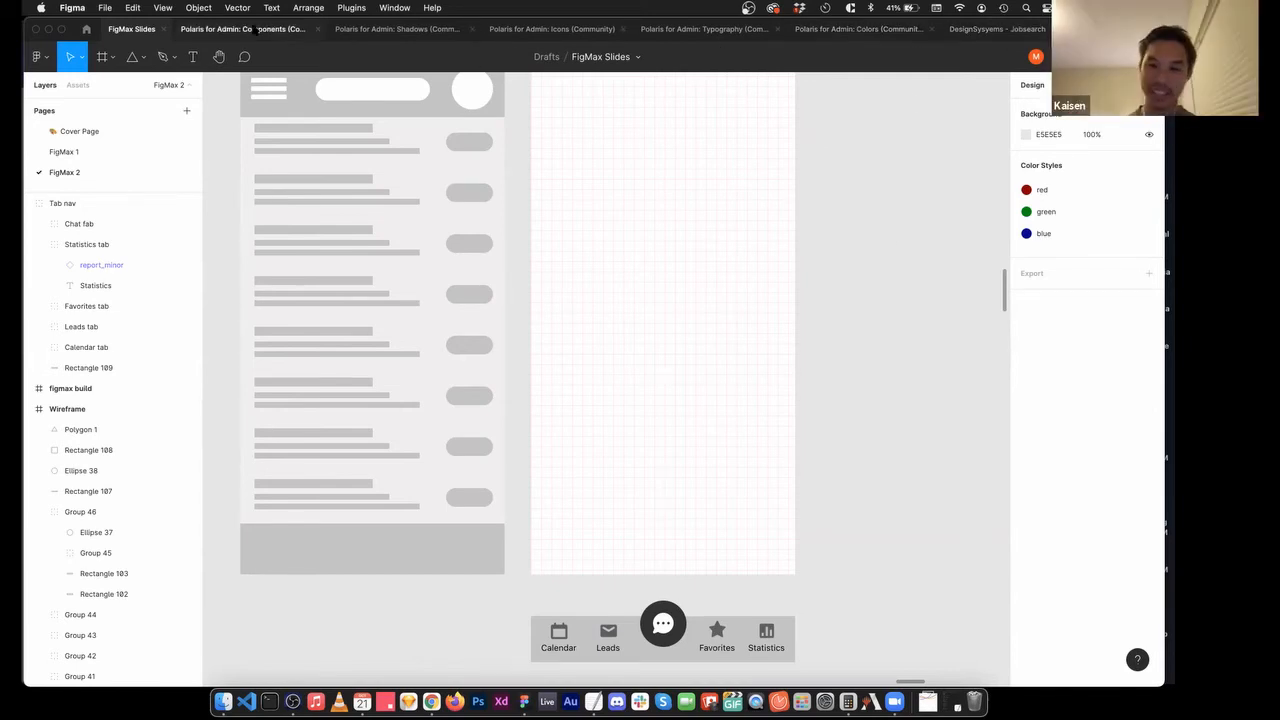
Switch to the Polaris for Admin: Components file and browse its Avatar, Badges and Button pages.
left_click(267, 30)
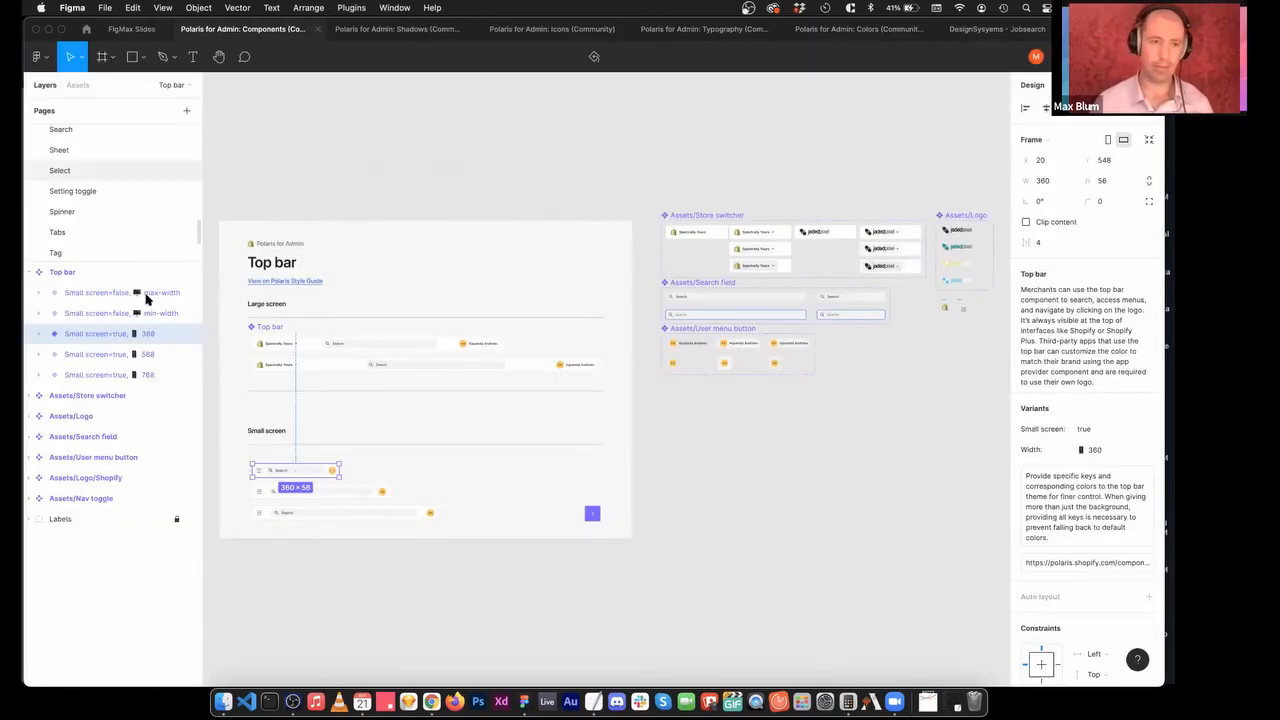
scroll(93, 234, "up", 2)
scroll(105, 226, "up", 10)
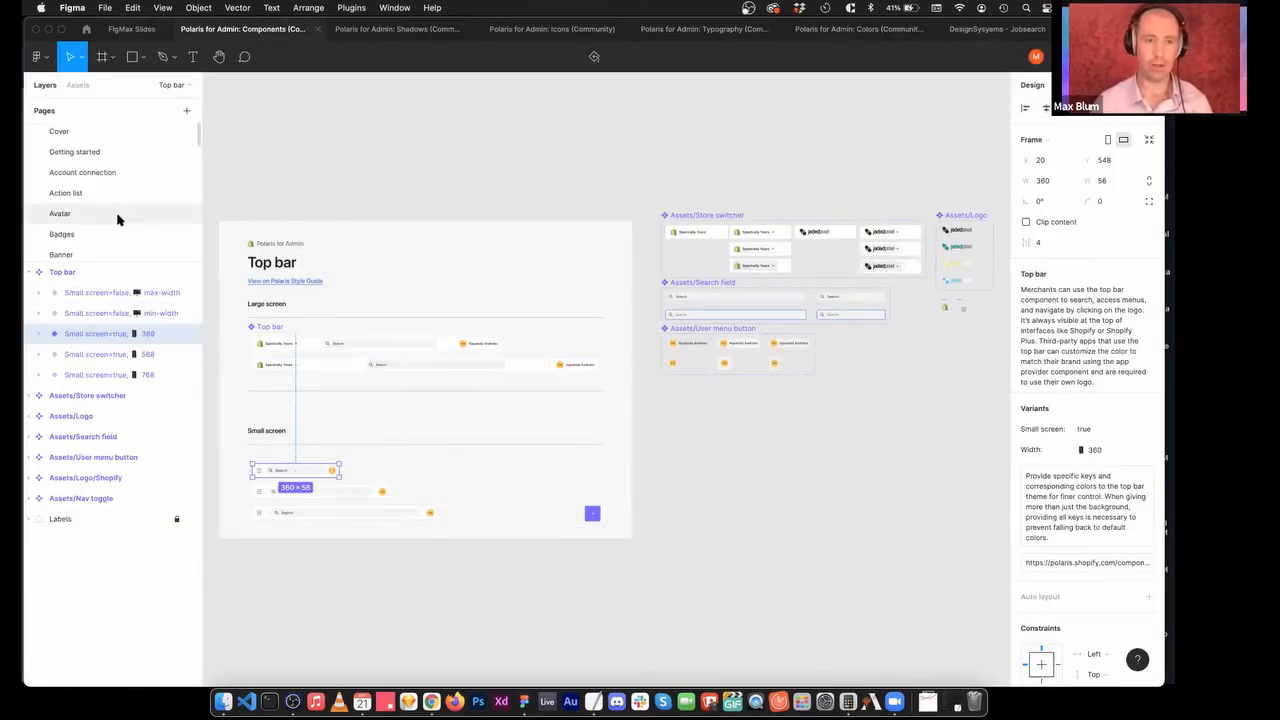
scroll(126, 203, "down", 1)
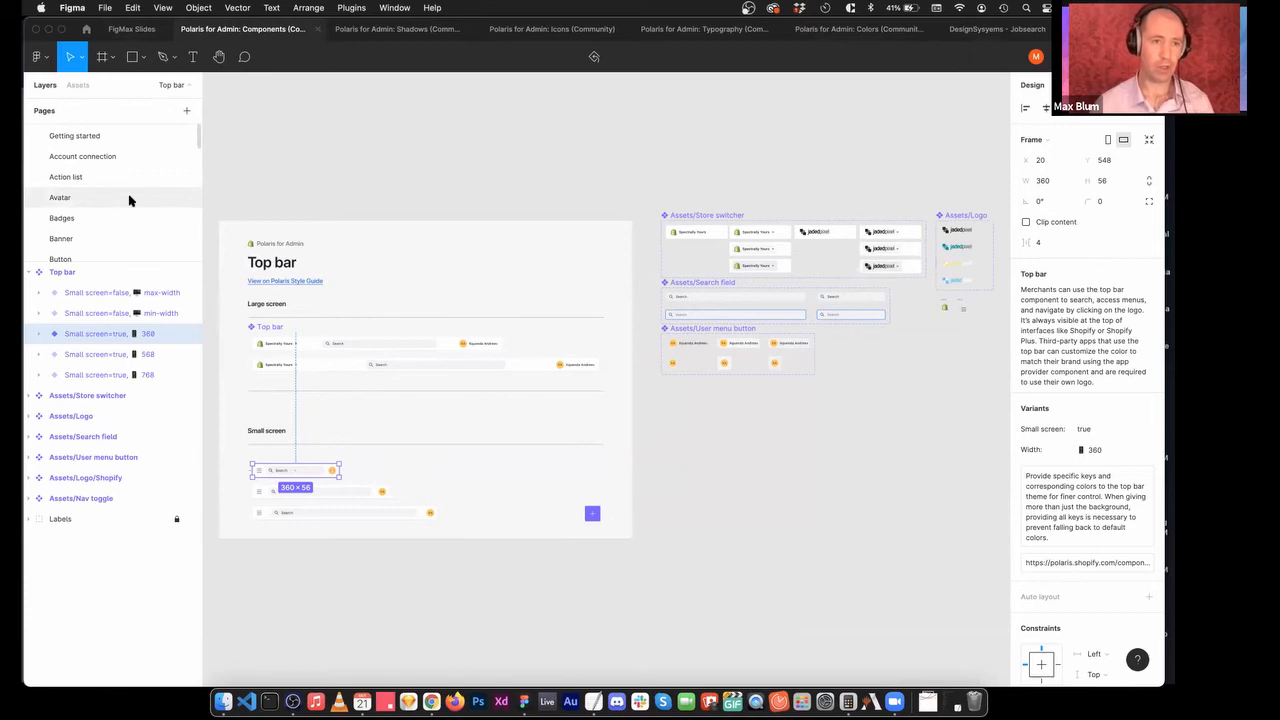
left_click(123, 203)
scroll(123, 207, "down", 2)
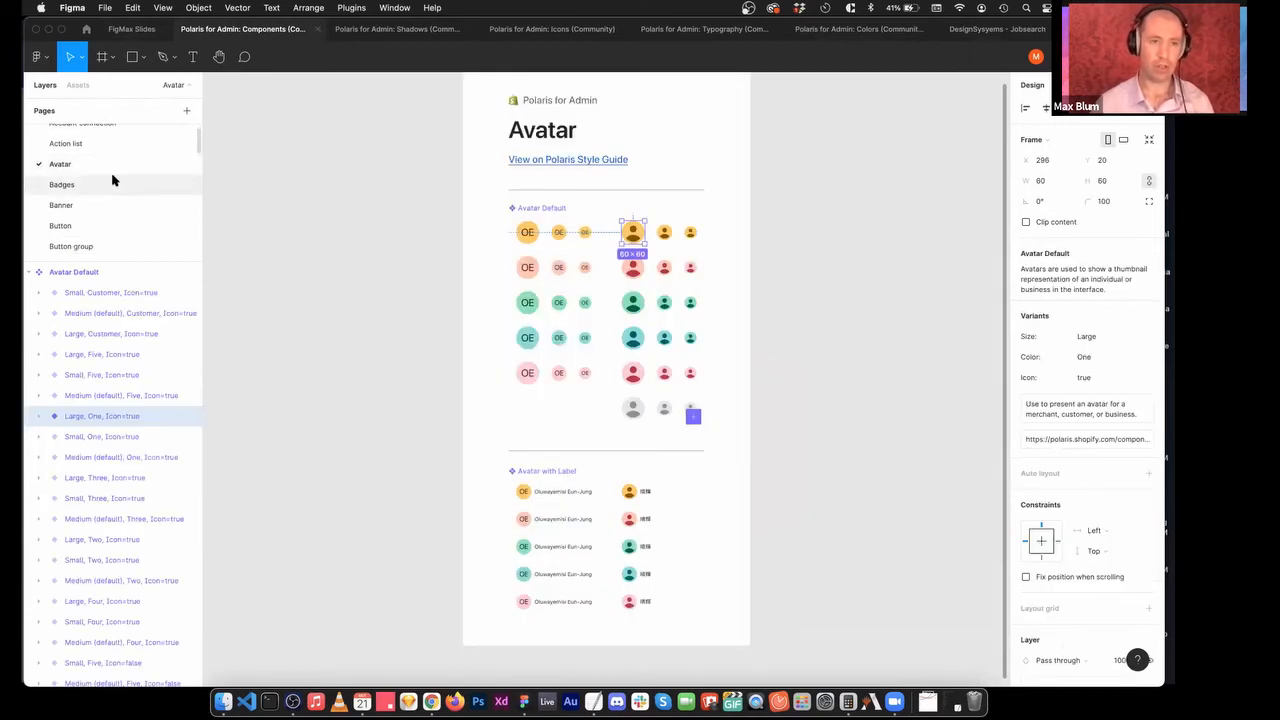
left_click(113, 184)
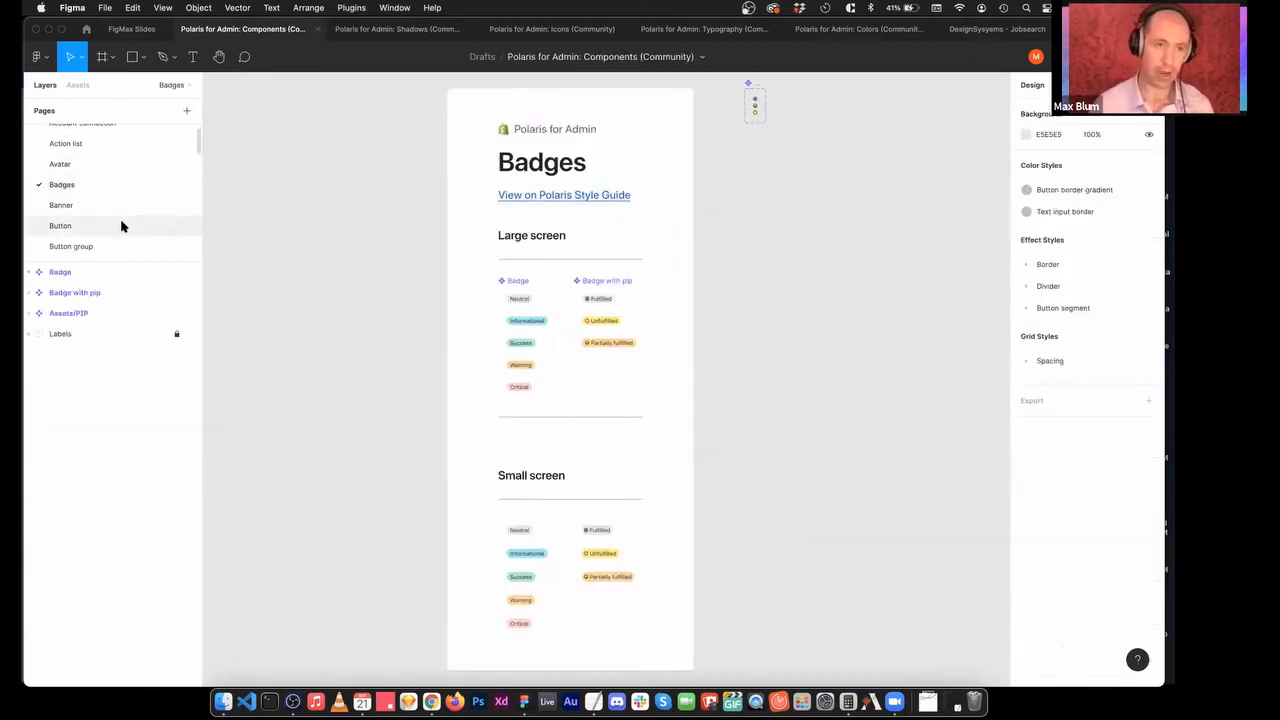
left_click(121, 226)
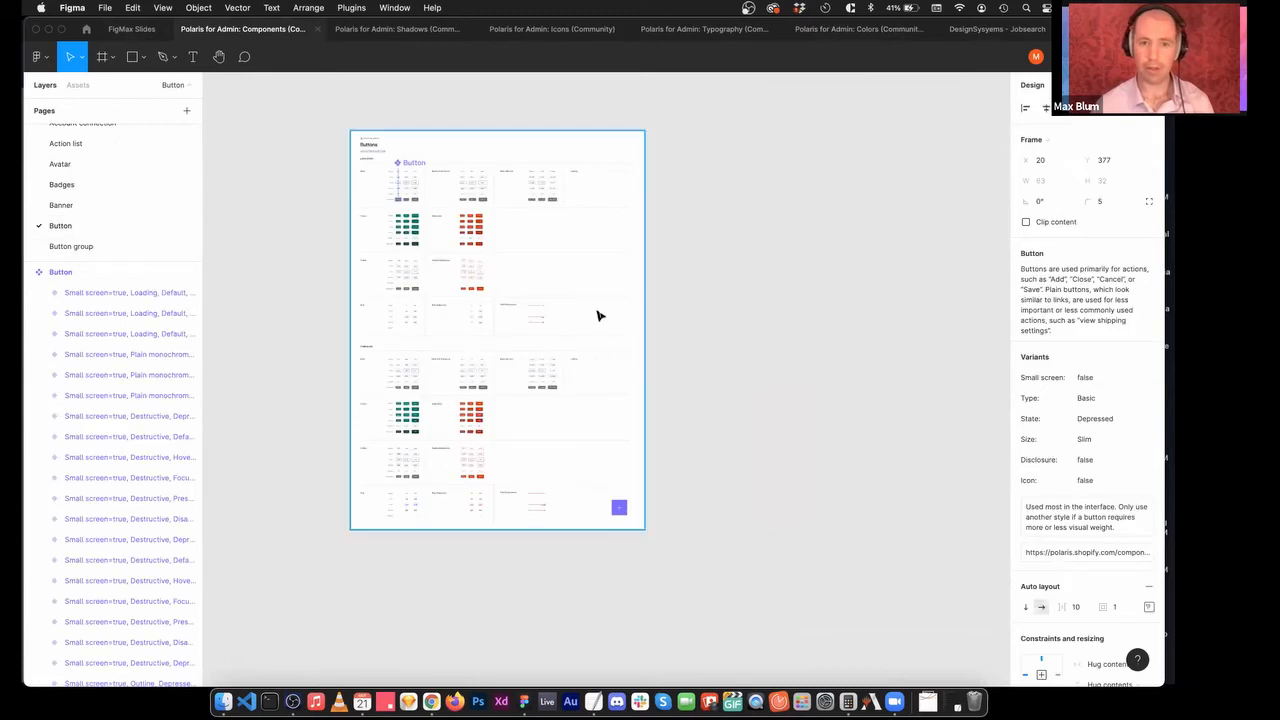
Examine the large-screen and small-screen button variants and their states, especially the small-screen Primary buttons.
left_click(365, 161)
scroll(466, 356, "down", 10)
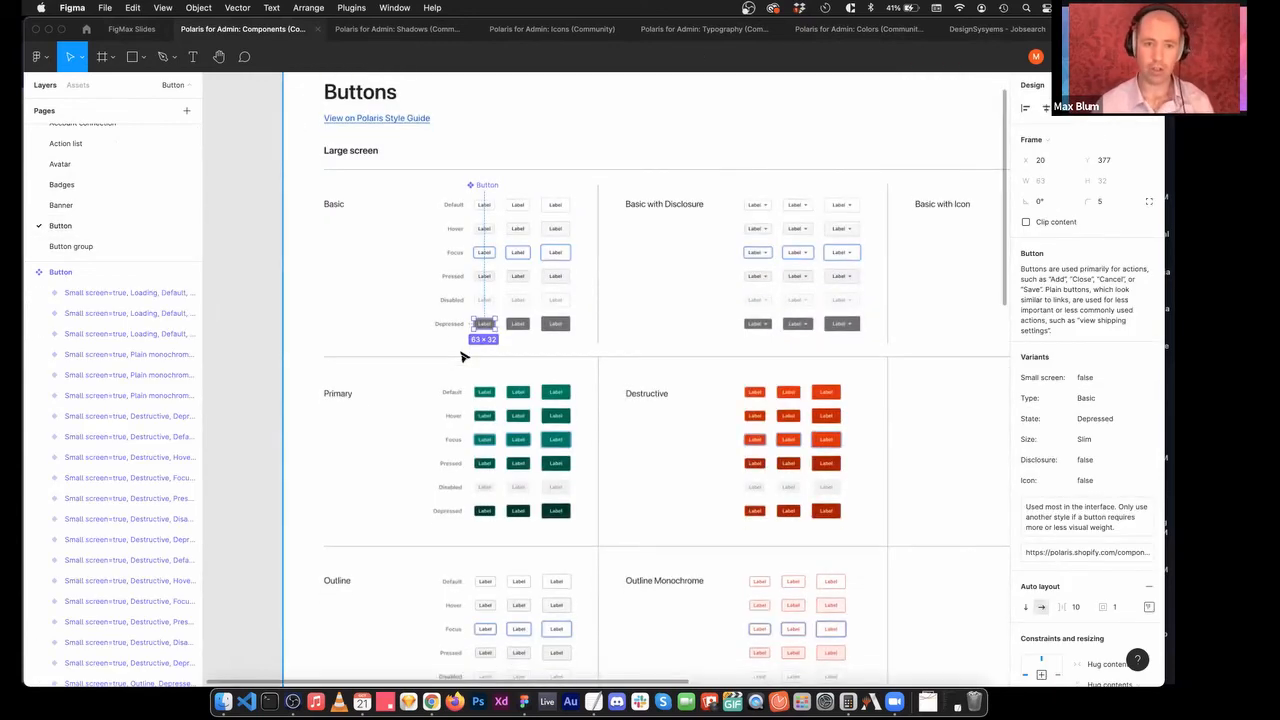
scroll(463, 352, "down", 2)
scroll(546, 405, "down", 5)
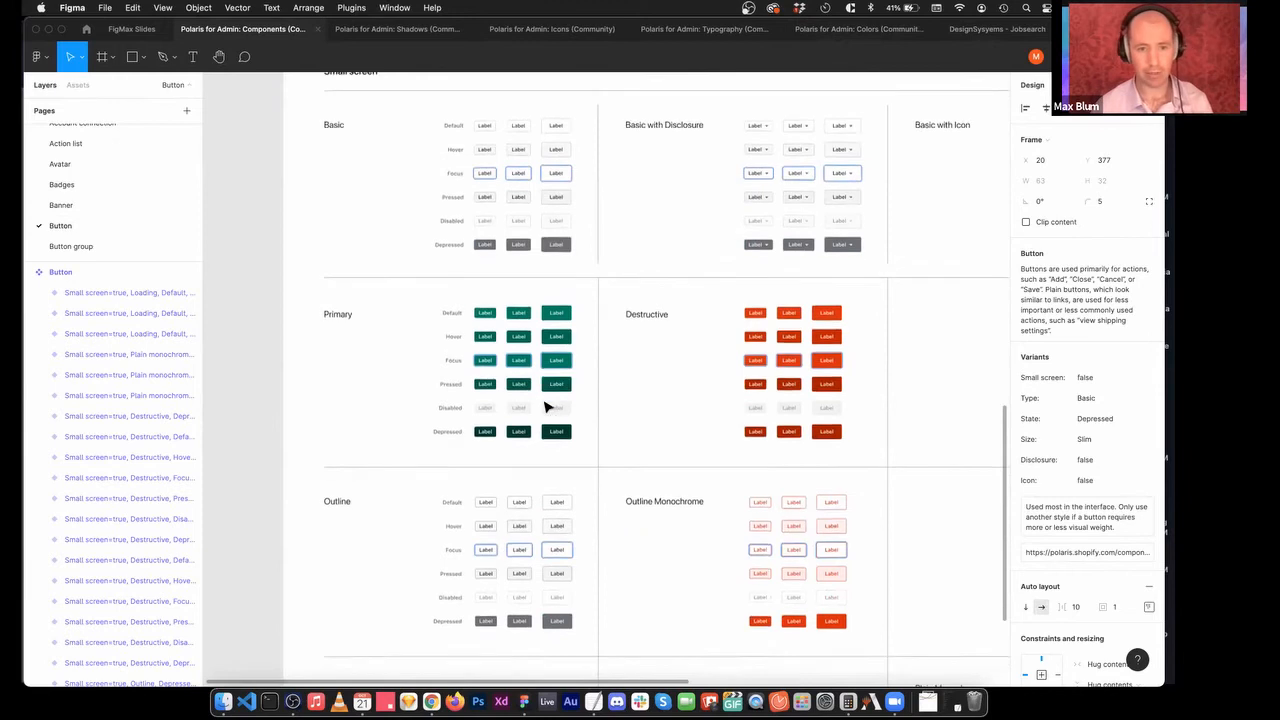
scroll(545, 404, "right", 5)
scroll(543, 402, "left", 6)
scroll(545, 400, "up", 6)
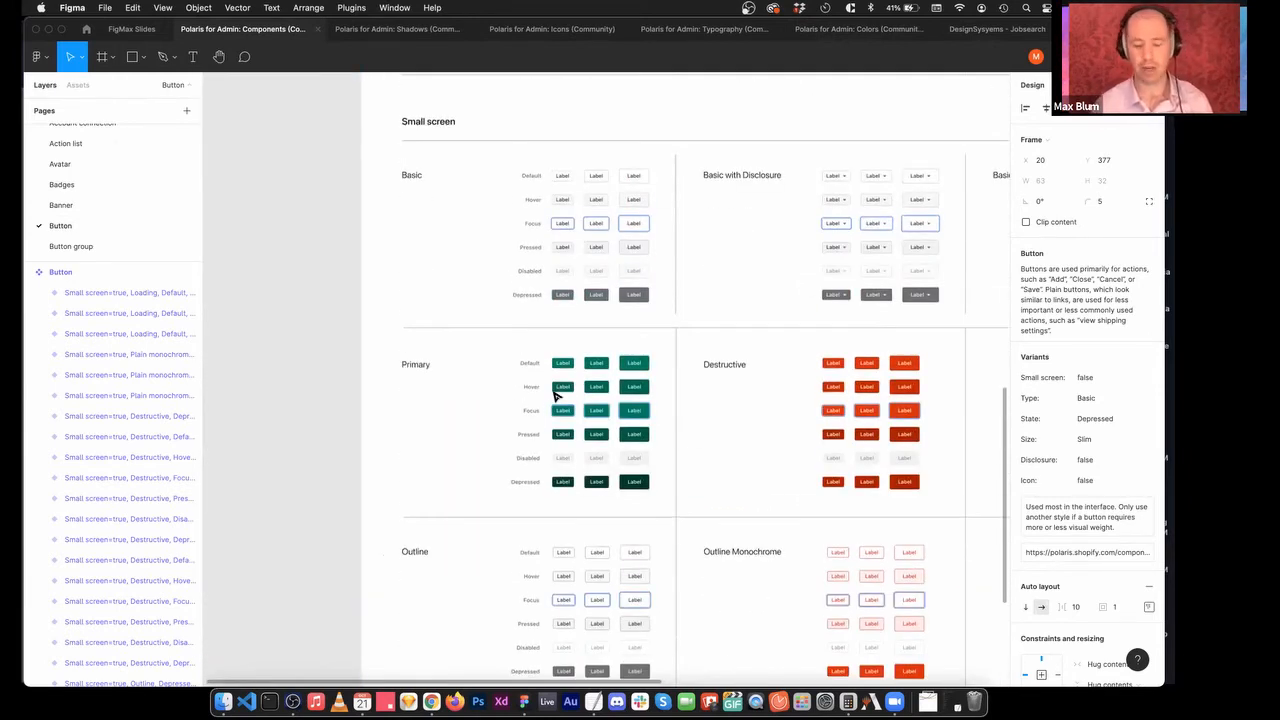
scroll(557, 396, "down", 5)
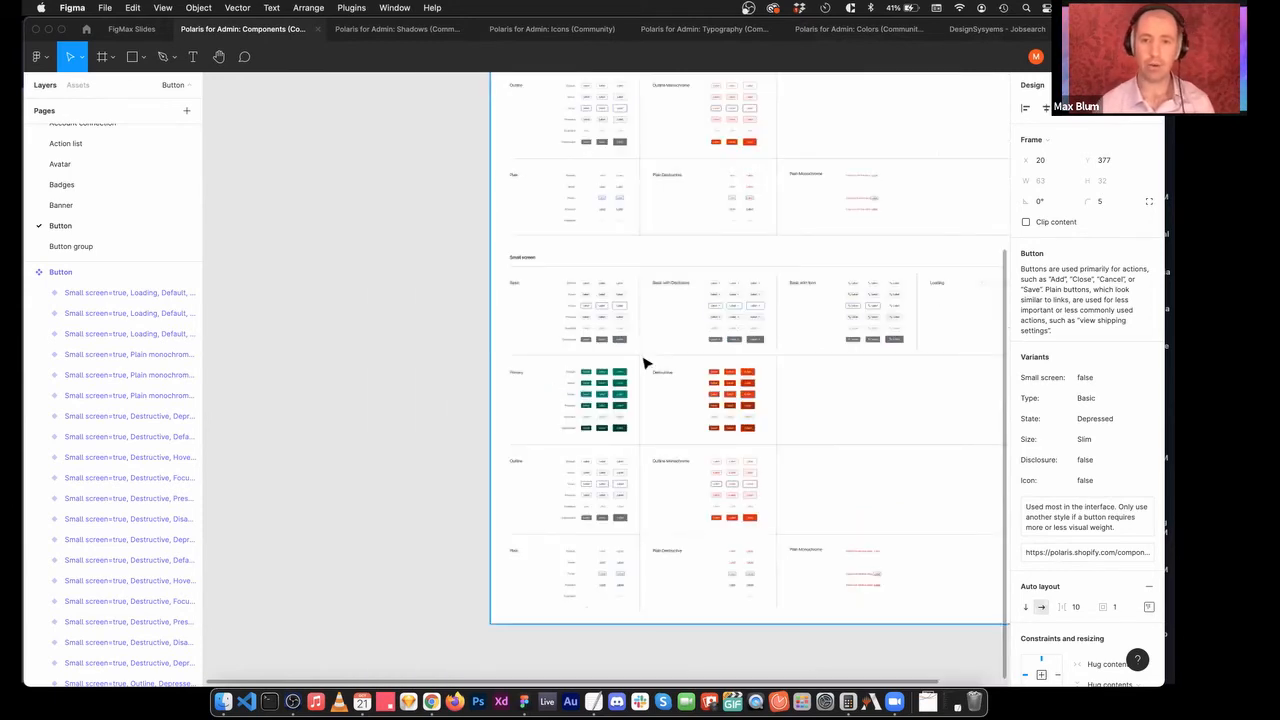
scroll(521, 389, "right", 3)
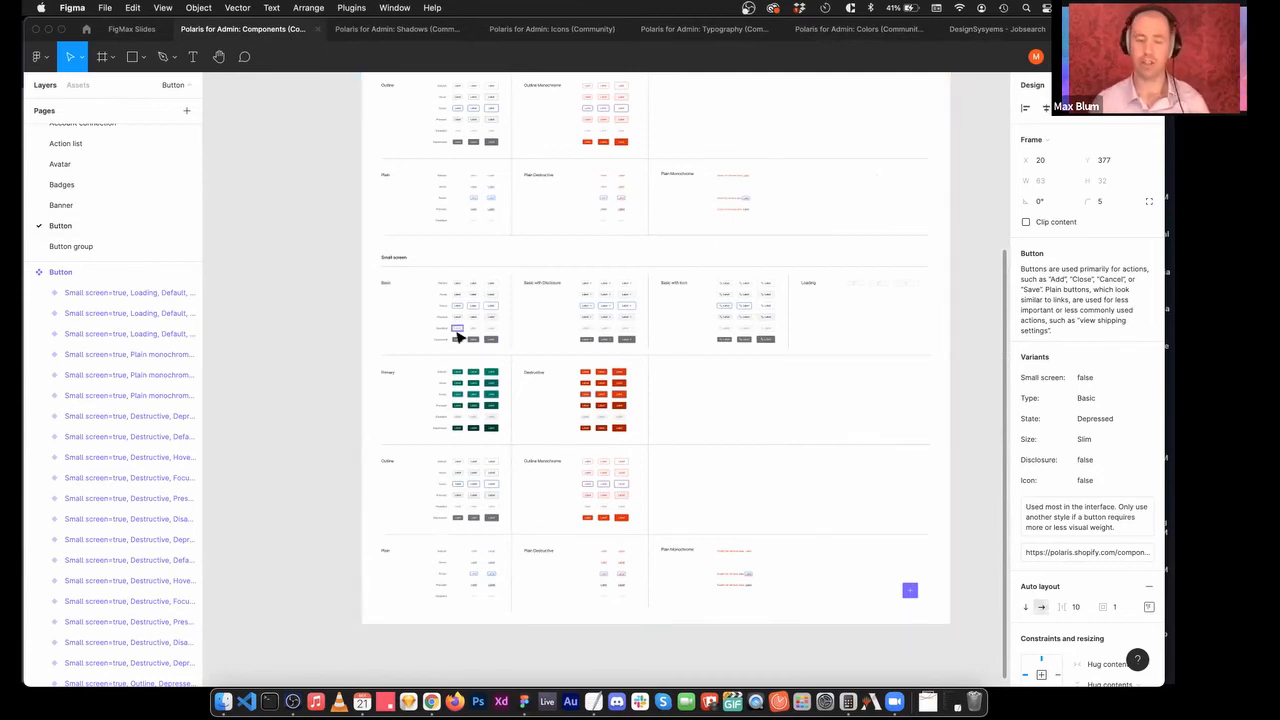
left_click_drag(422, 365, 492, 408)
scroll(466, 291, "left", 5)
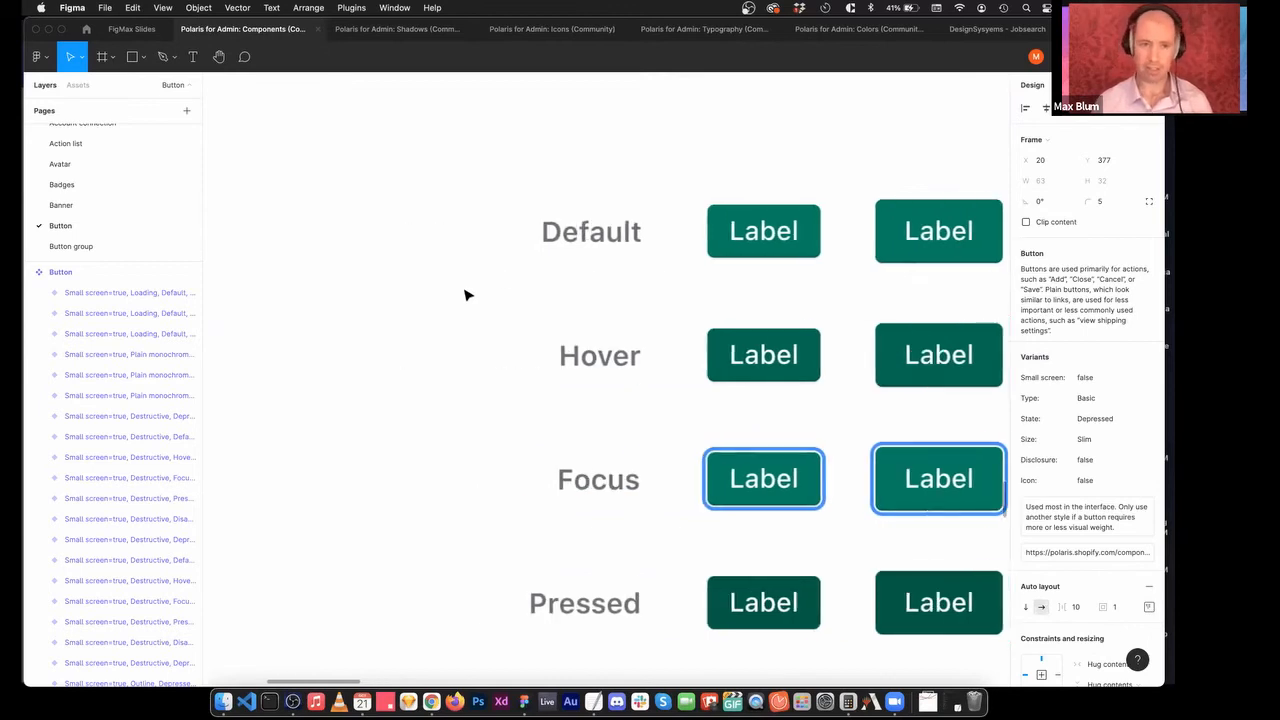
key("minus")
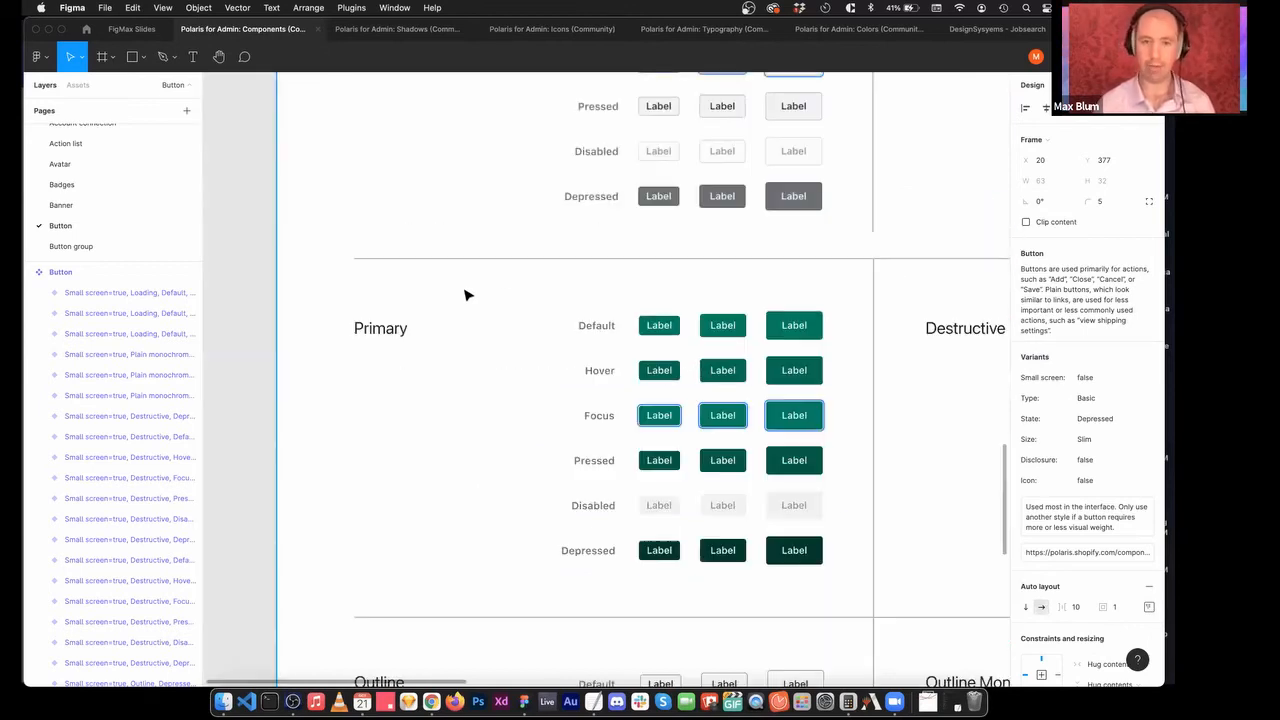
key("minus")
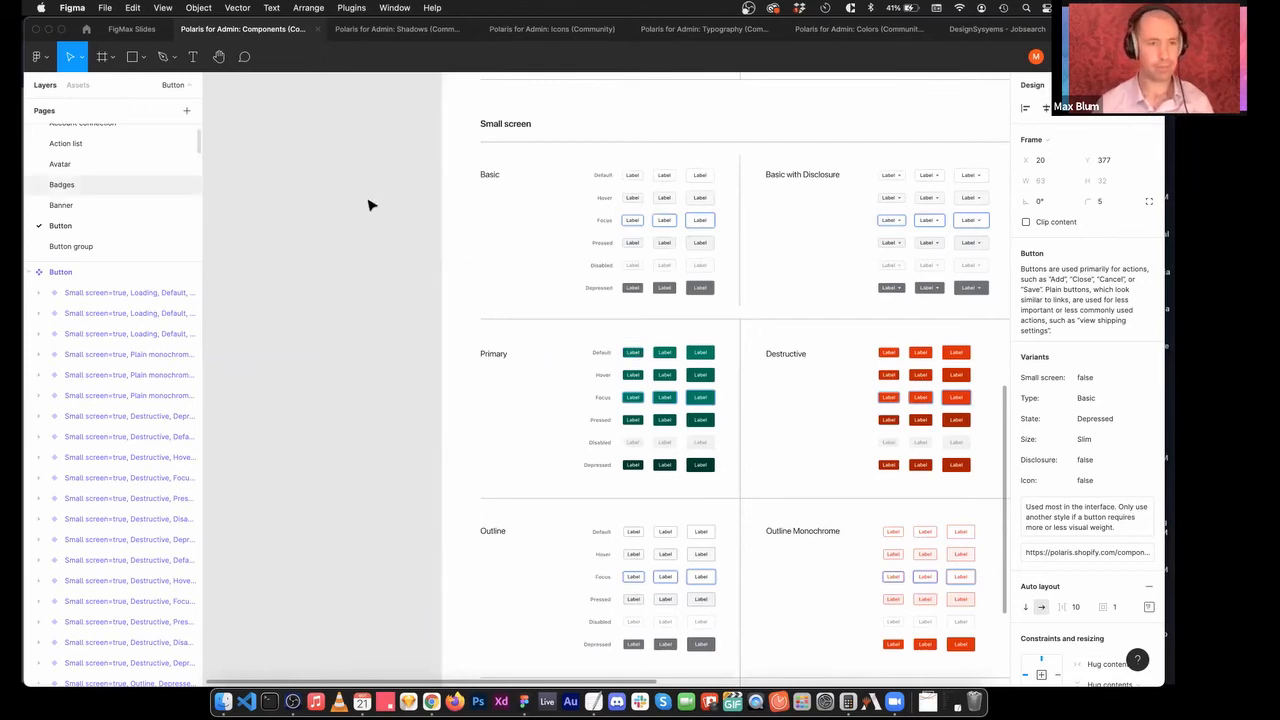
scroll(530, 212, "right", 5)
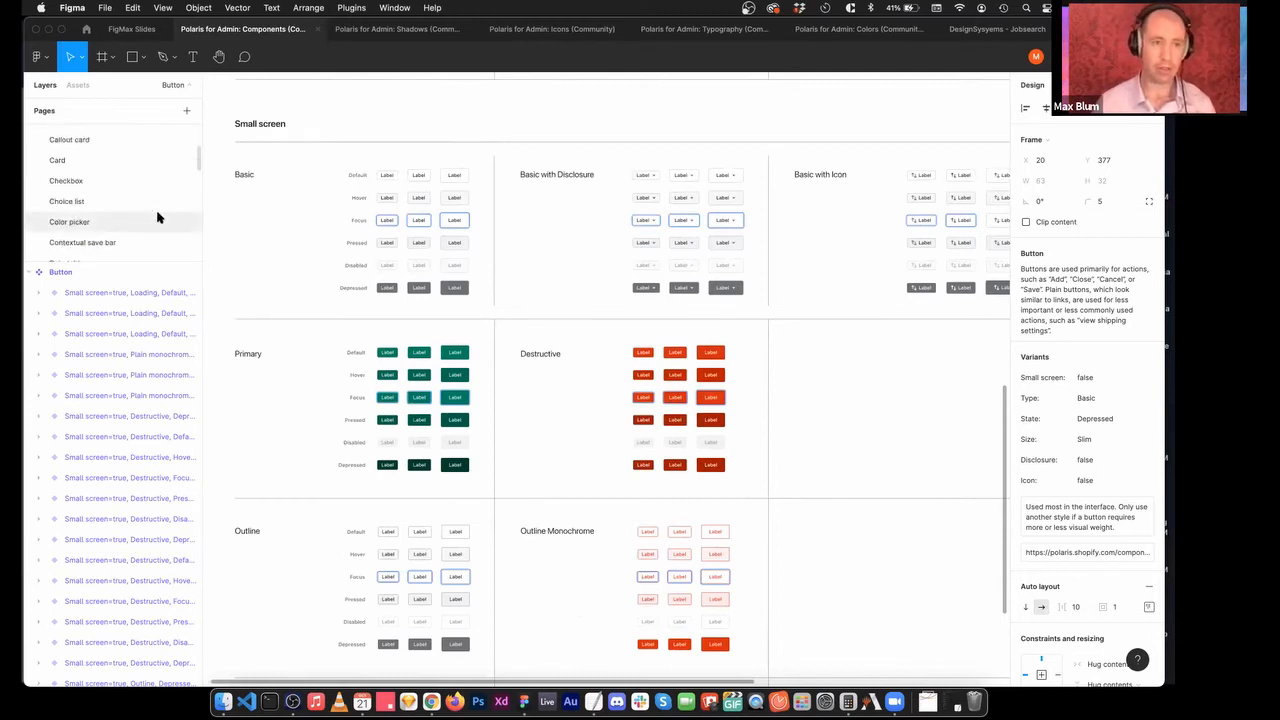
Find the small-screen Default card with header actions on the Card page and copy it.
scroll(92, 190, "down", 3)
left_click(95, 160)
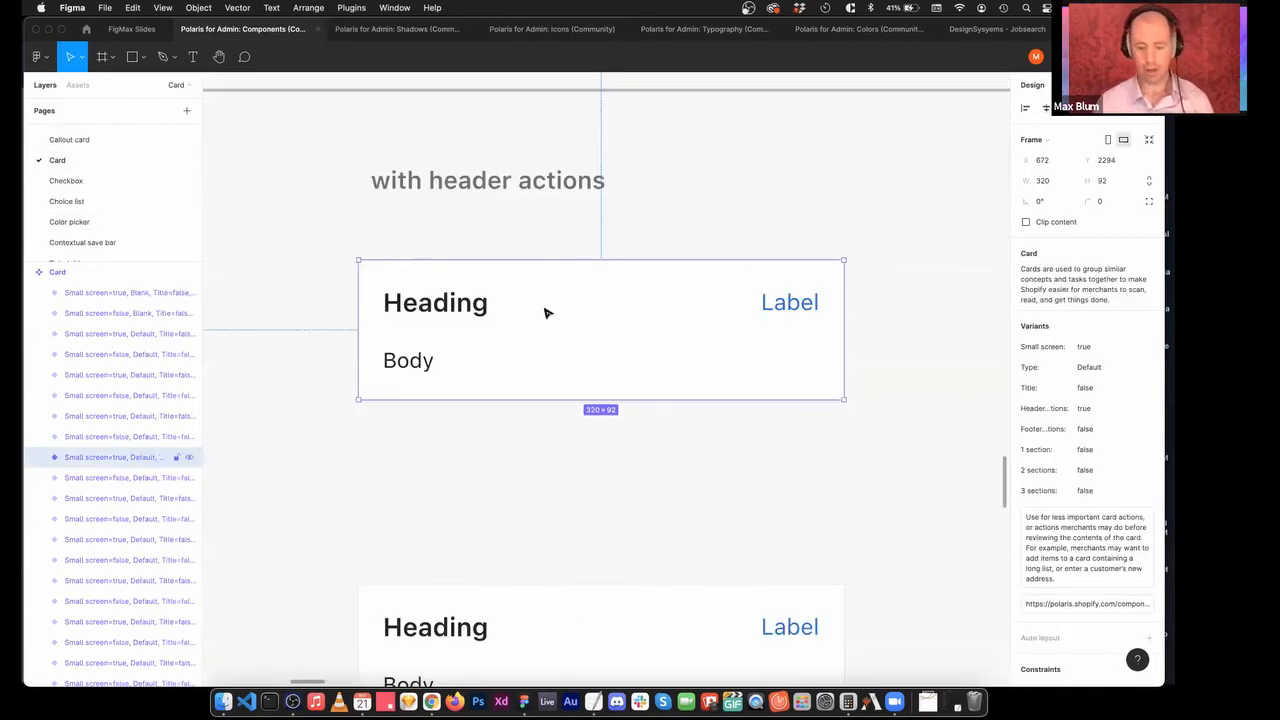
scroll(548, 313, "down", 5)
scroll(754, 309, "up", 5)
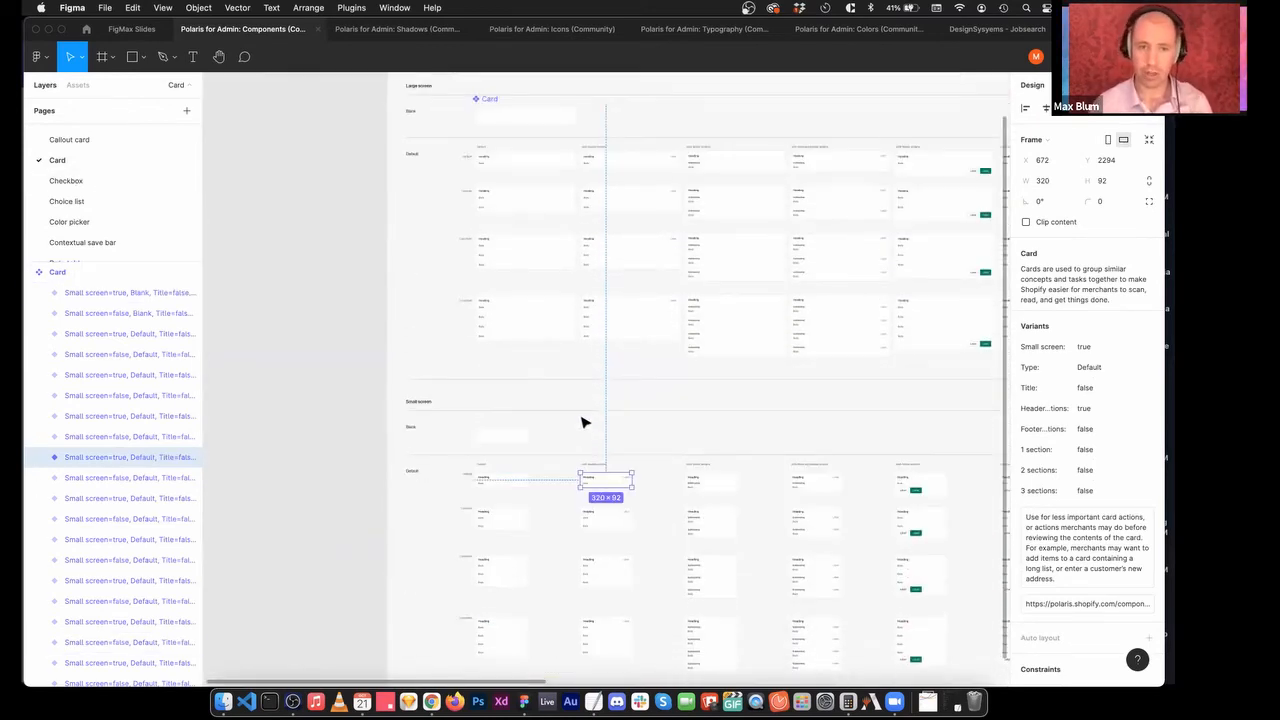
scroll(545, 313, "right", 1)
scroll(514, 366, "down", 2)
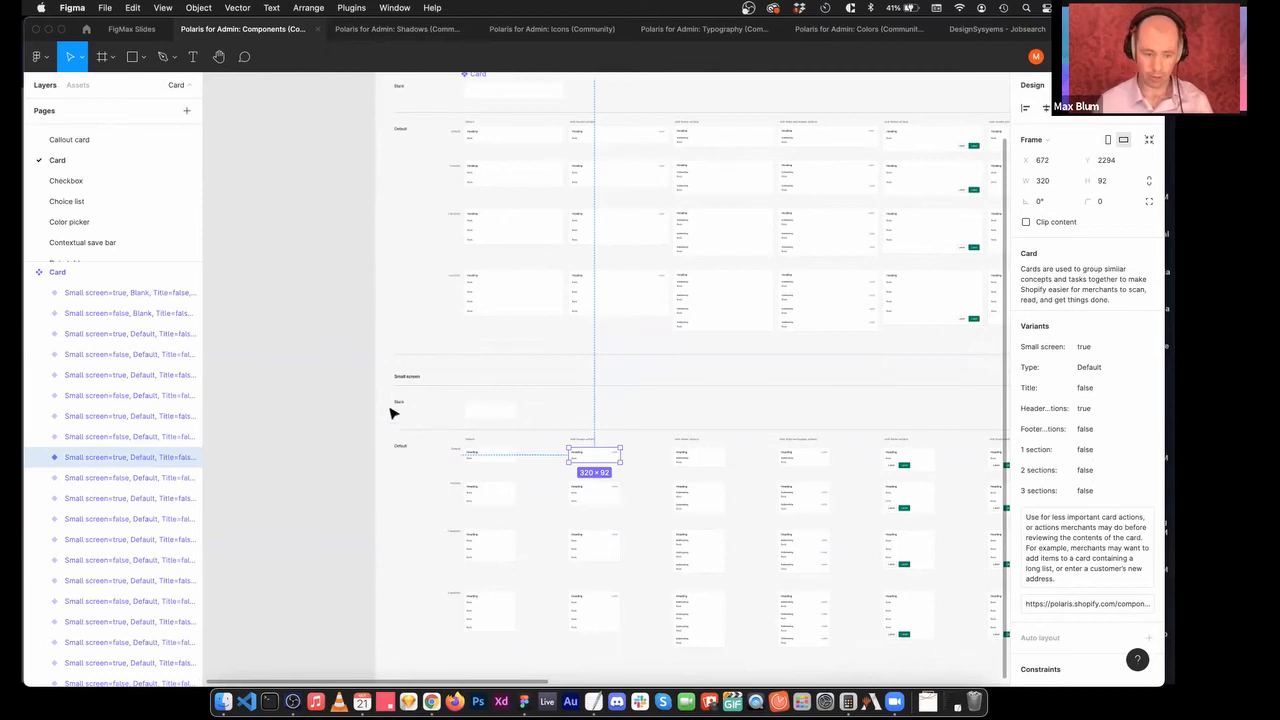
scroll(388, 380, "up", 5)
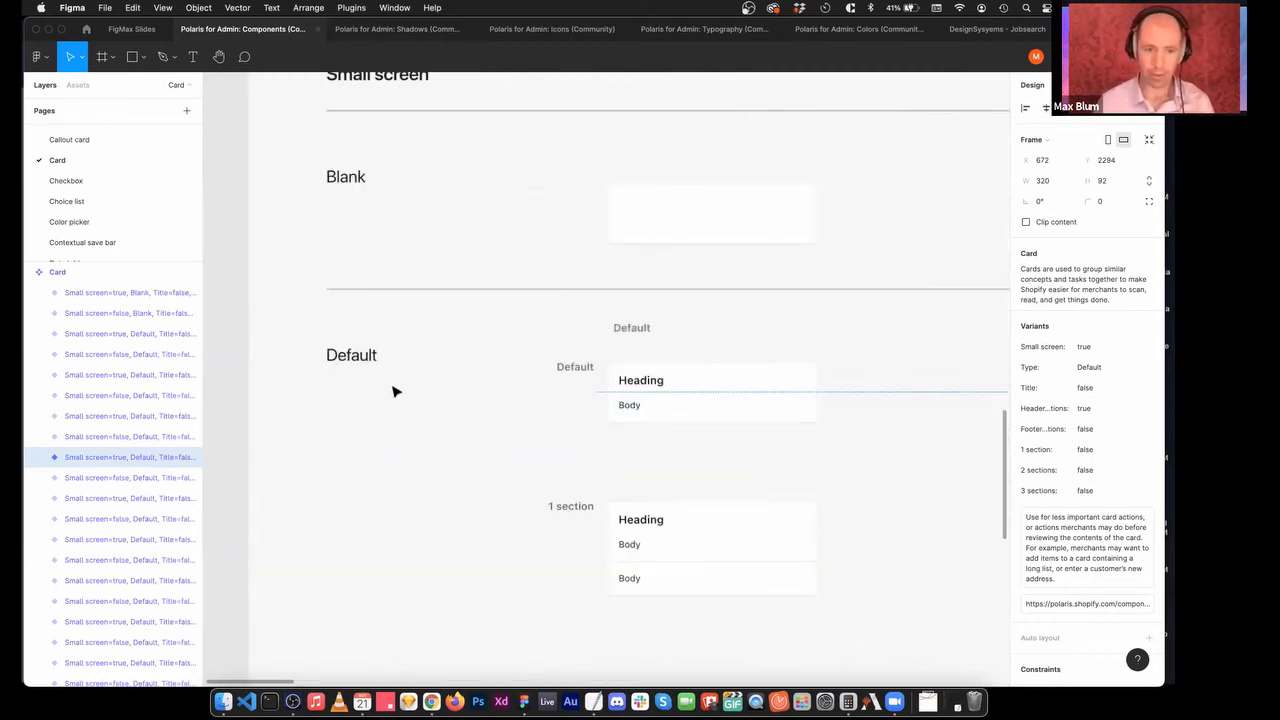
scroll(393, 392, "right", 8)
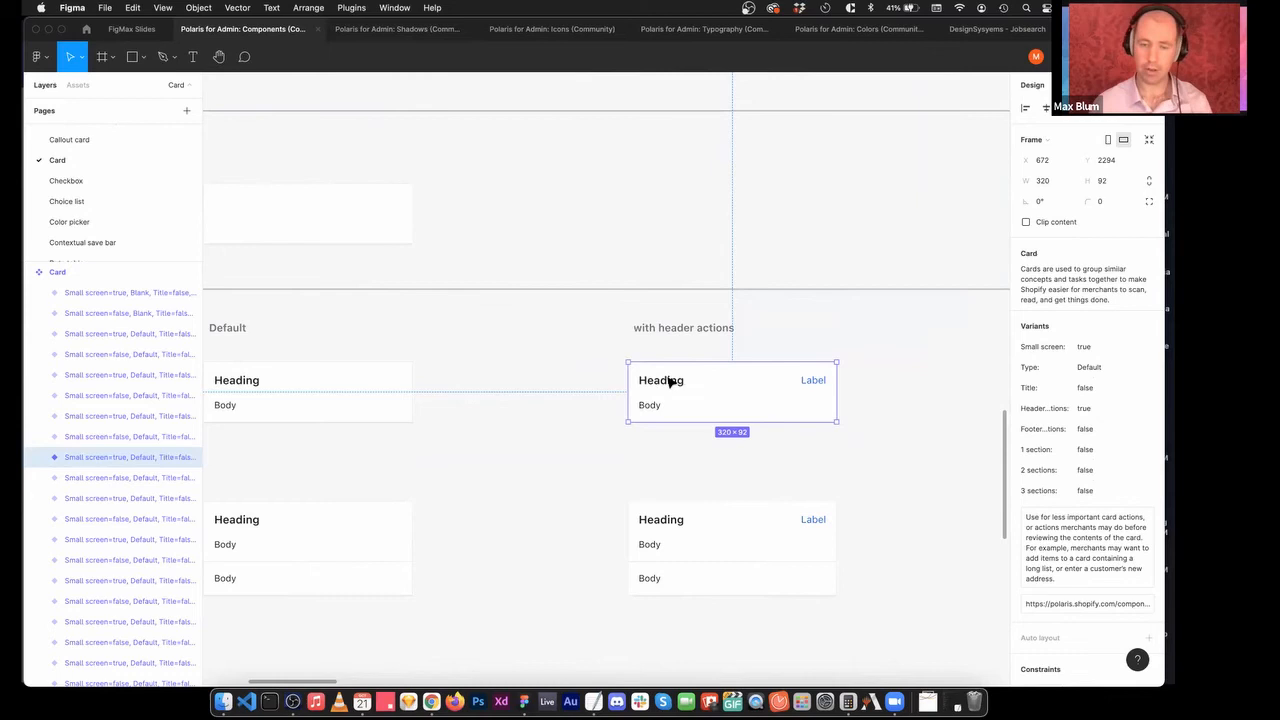
left_click(605, 455)
left_click(748, 400)
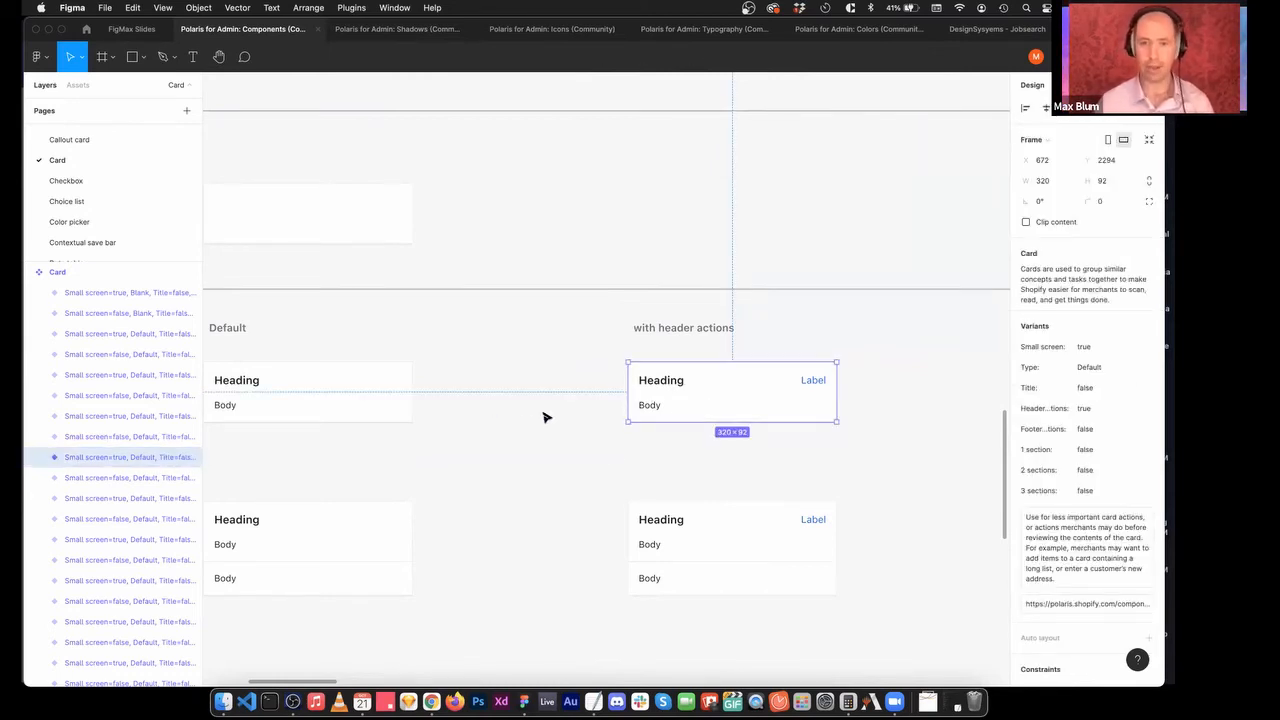
Return to the FigMax Slides file and remove the 16px layout grid from the figmax build frame.
left_click(129, 30)
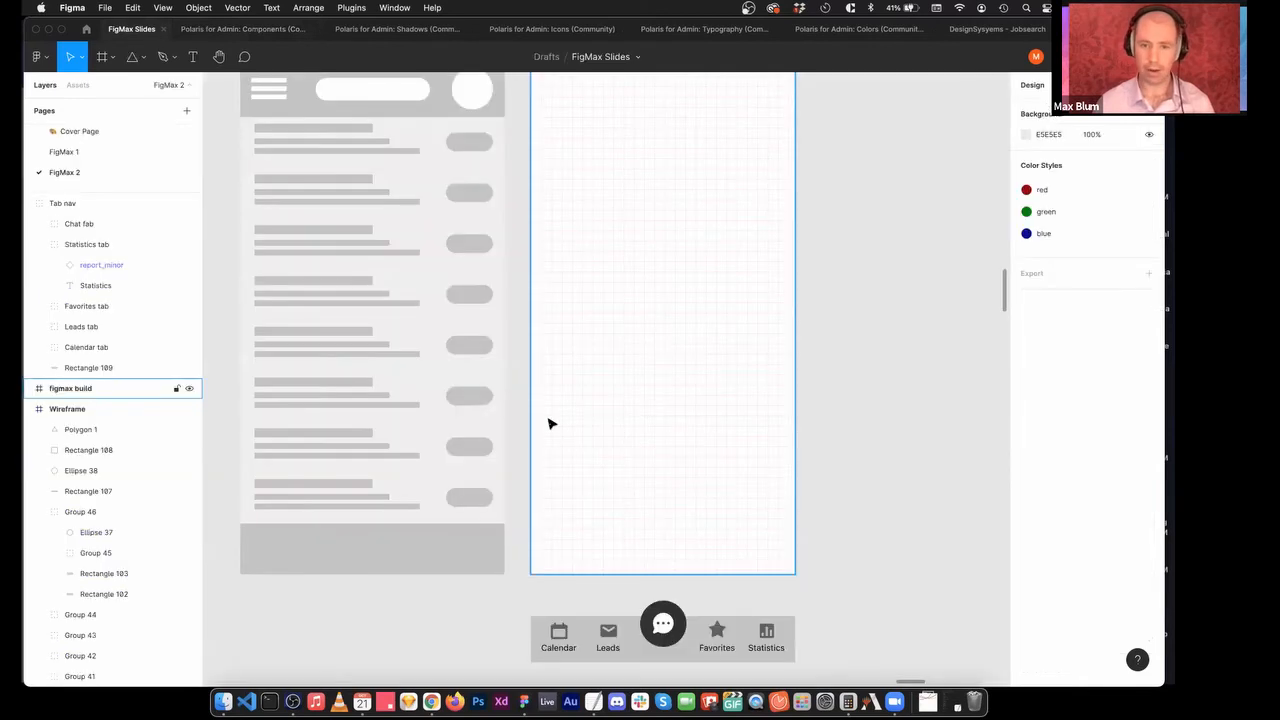
left_click(550, 424)
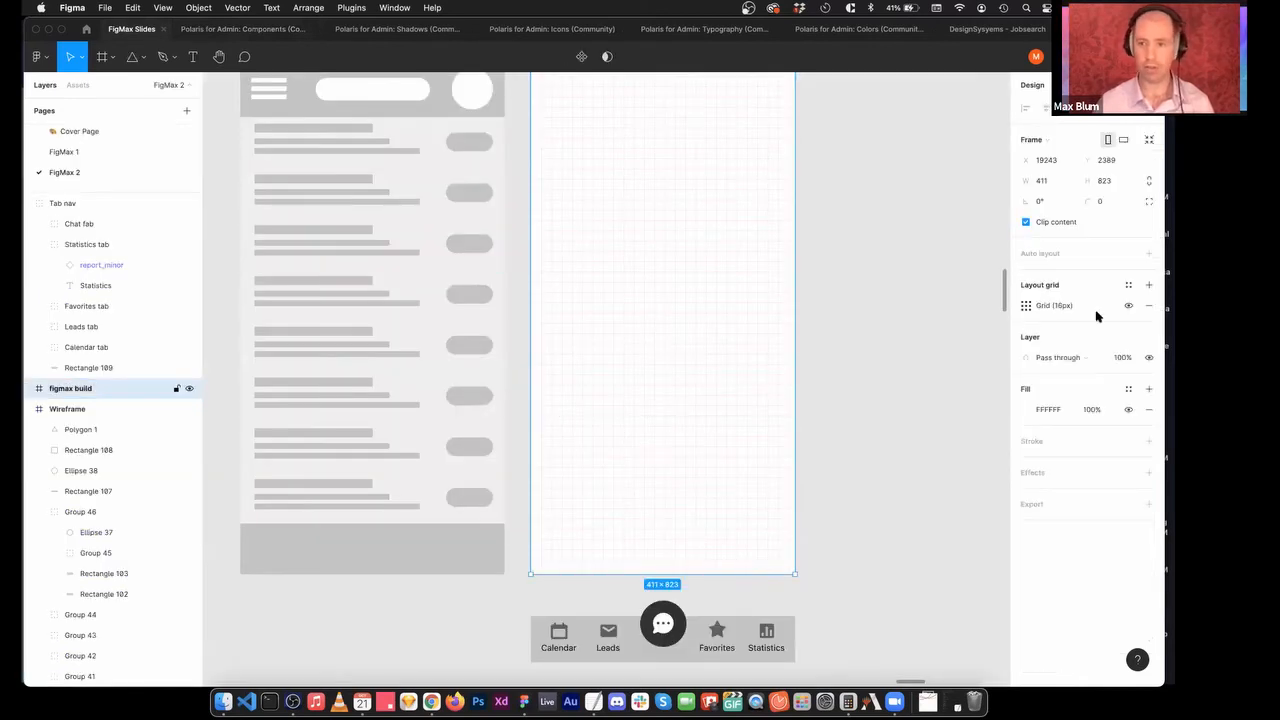
left_click(1148, 305)
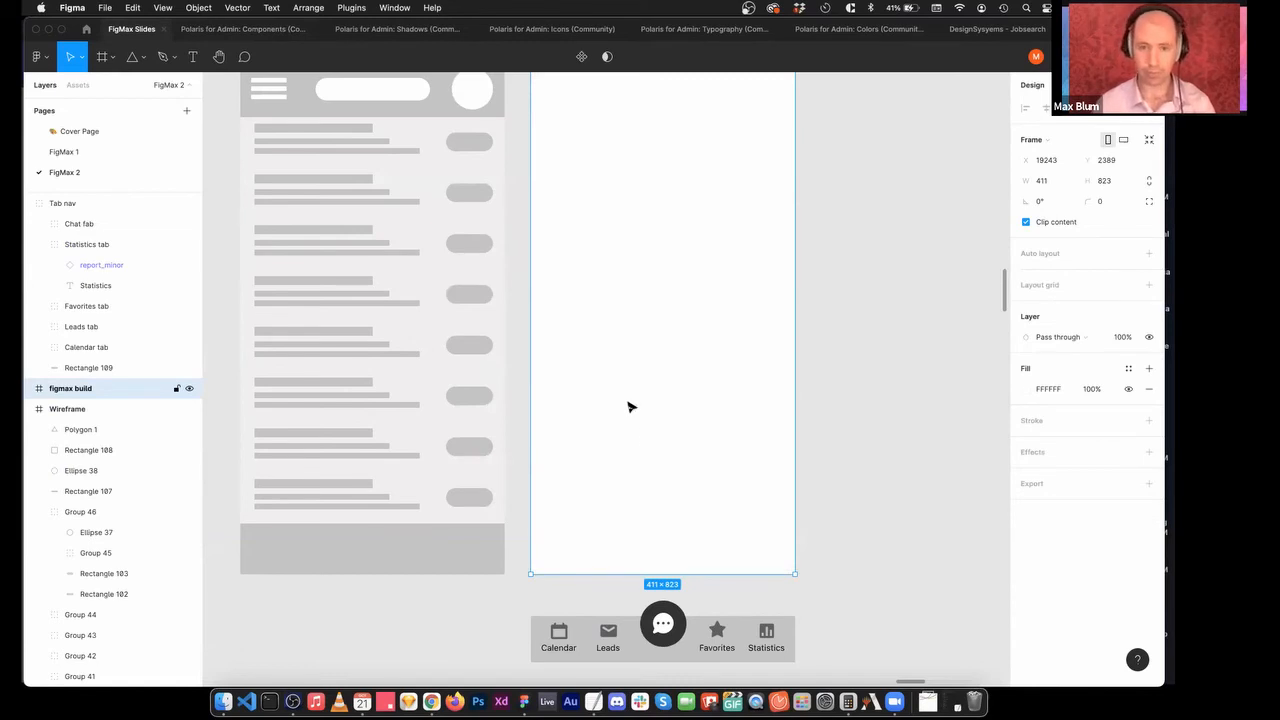
Paste the card into the figmax build frame, place it at the frame's lower-left corner and widen it to 411 px.
key("super+v")
left_click_drag(665, 310, 637, 547)
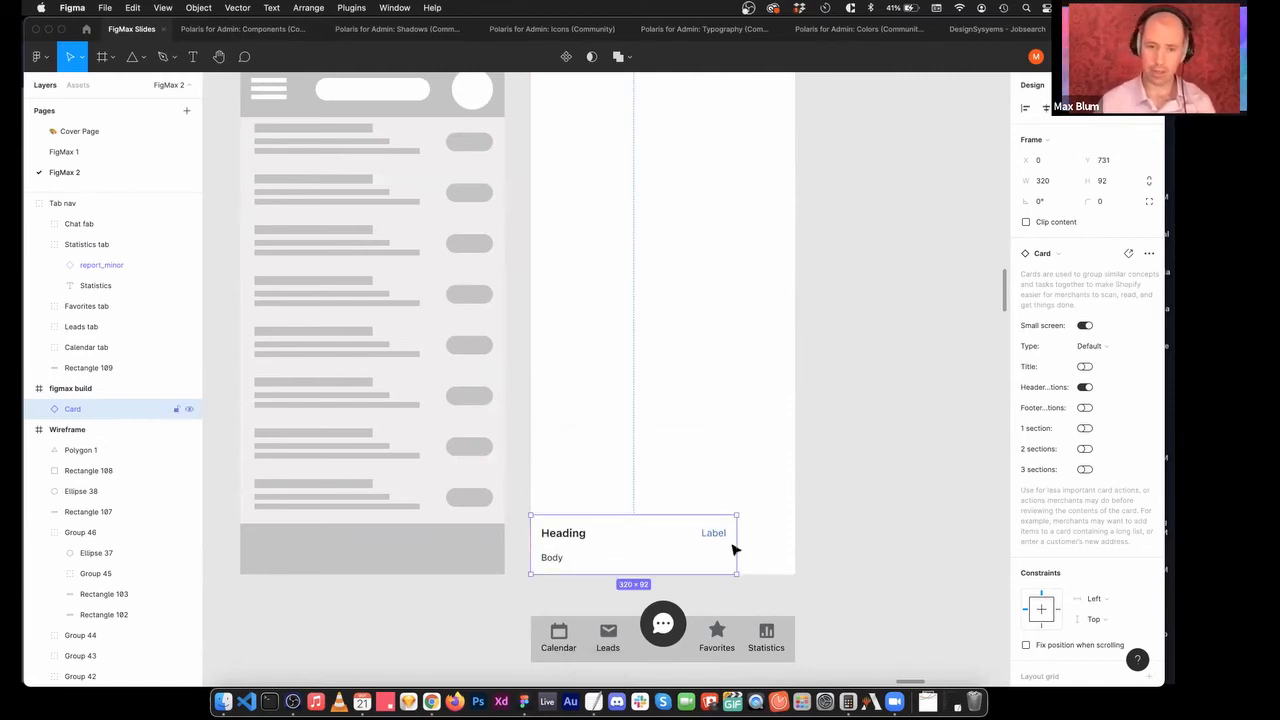
left_click_drag(736, 545, 793, 547)
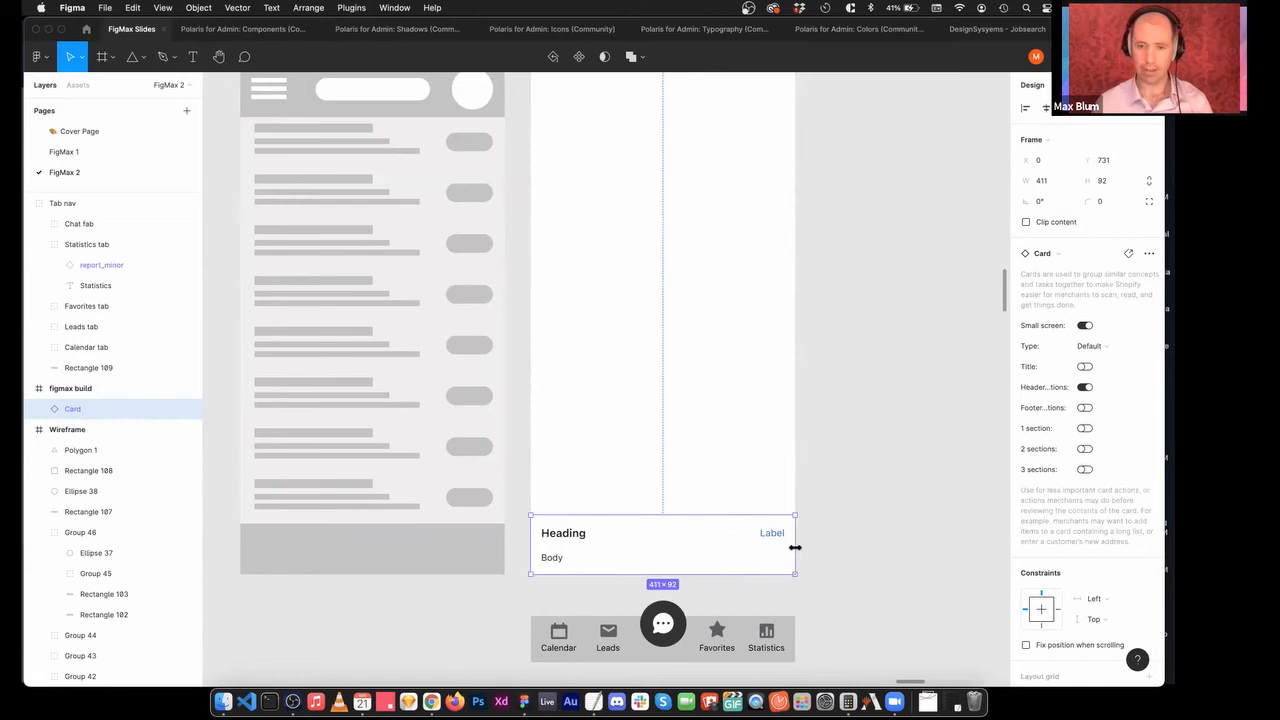
left_click(831, 529)
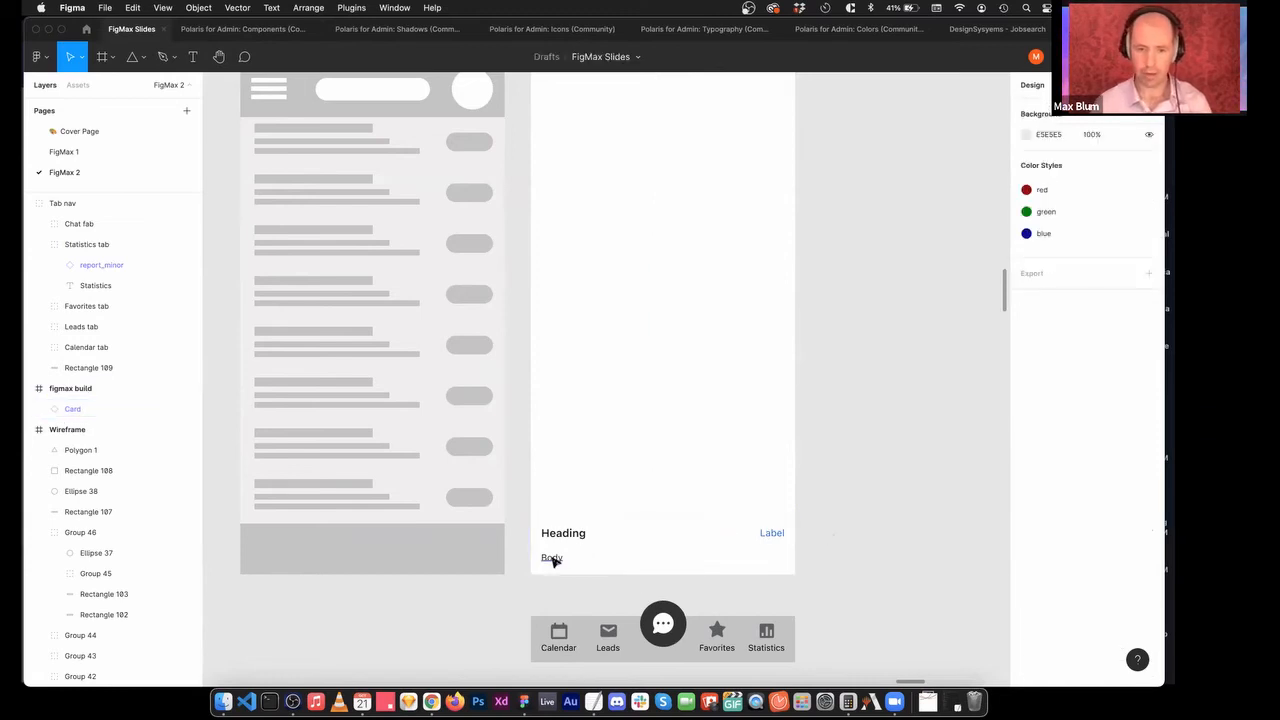
Change the card's body text to "Experience Designer" and its header action label to "Expand".
double_click(551, 557)
type("Experience Designer")
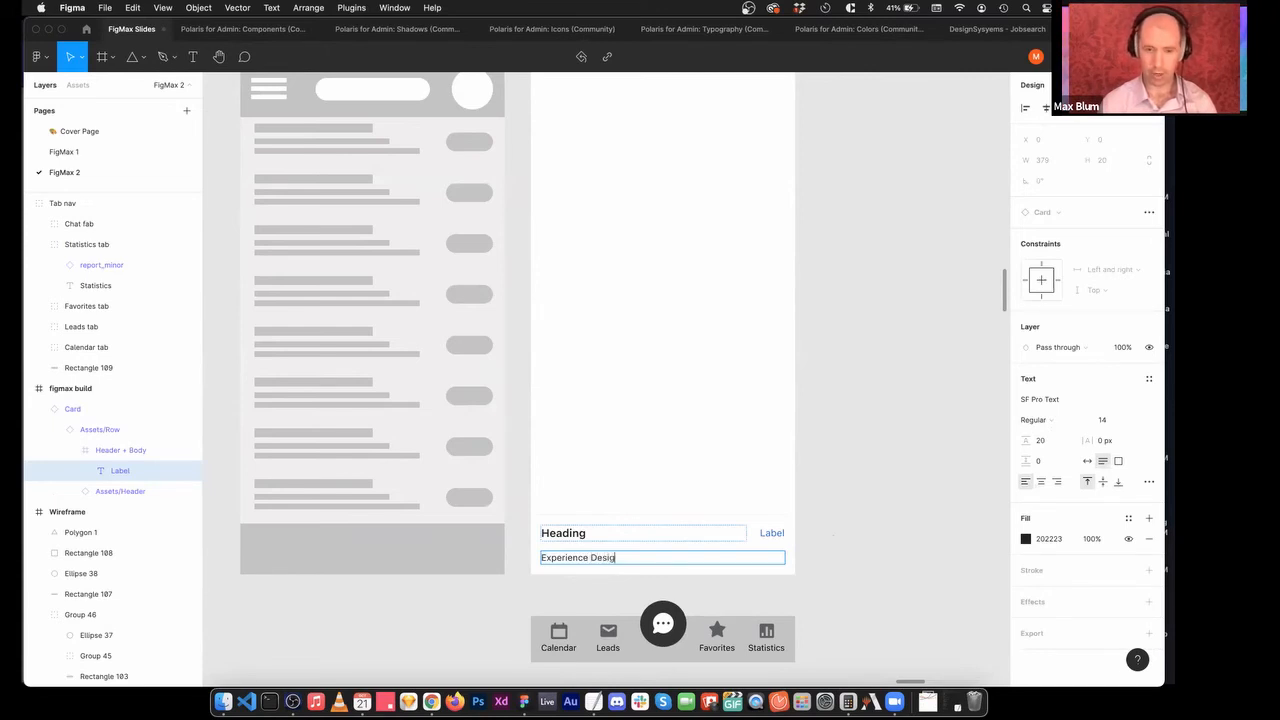
double_click(776, 531)
type("Expand")
key("Escape")
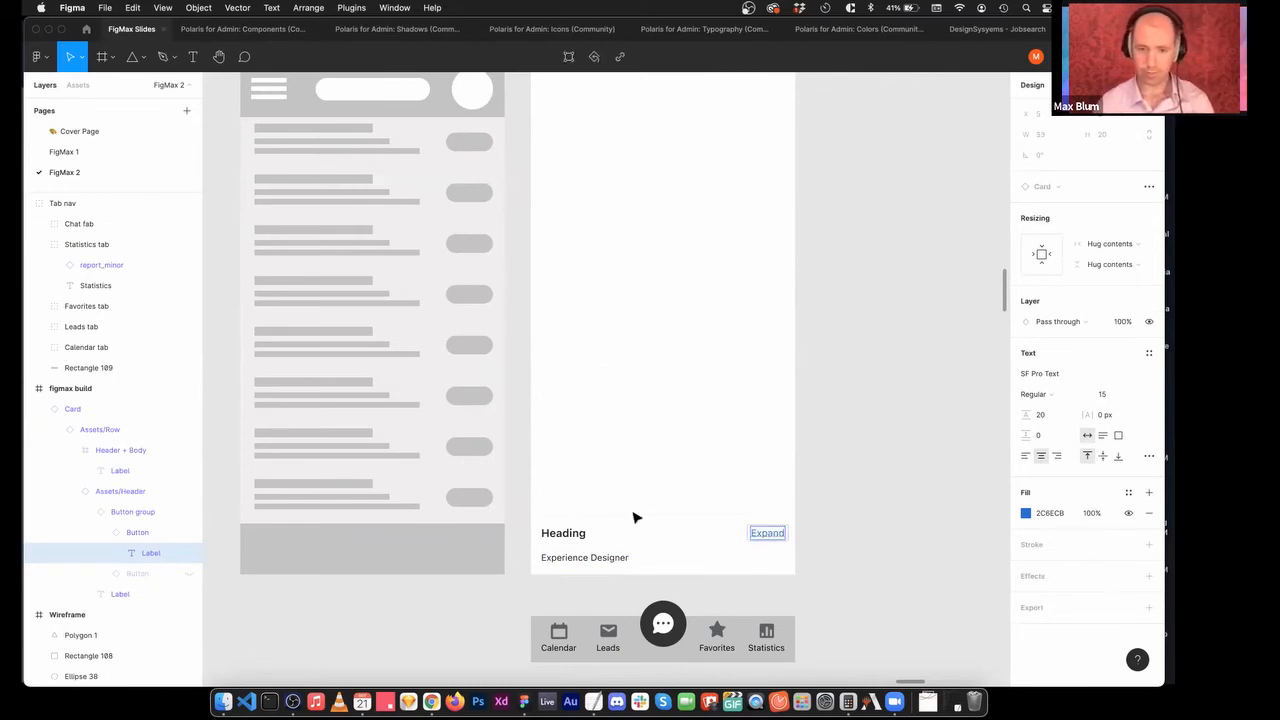
left_click(874, 489)
Duplicate the Experience Designer card and place the copy directly above the original in the figmax build frame.
left_click(697, 537)
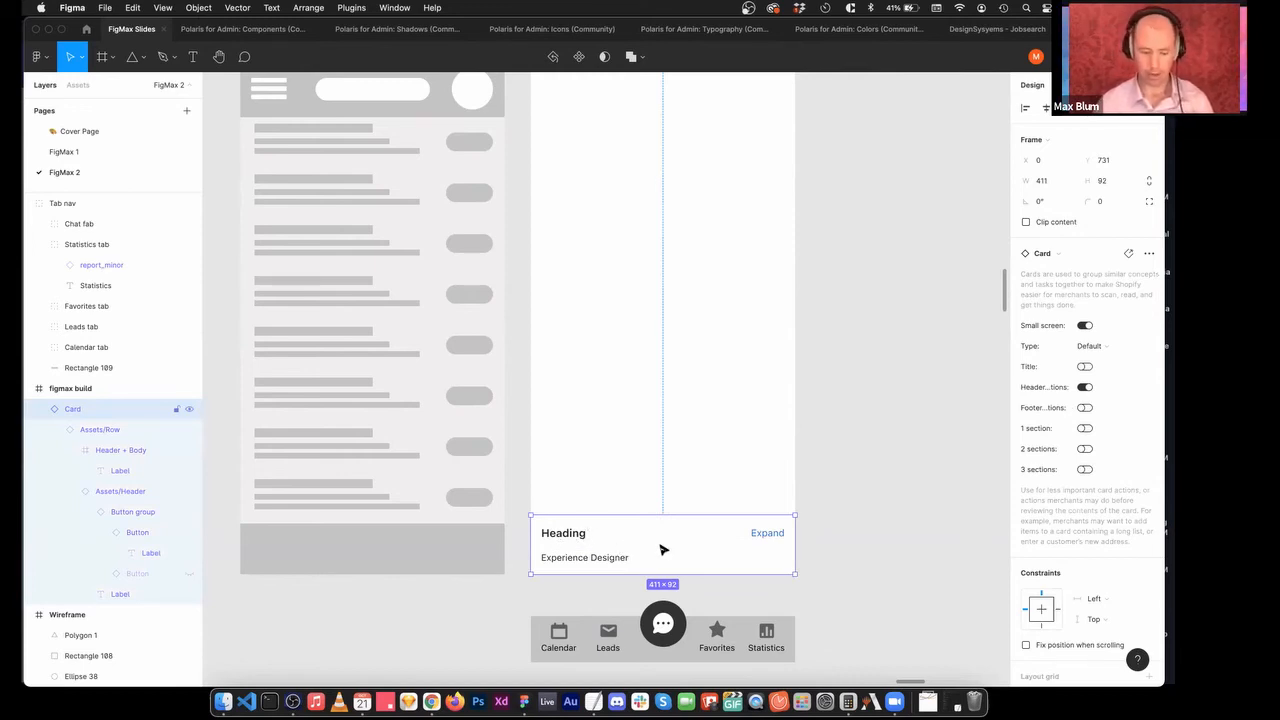
key("super+d")
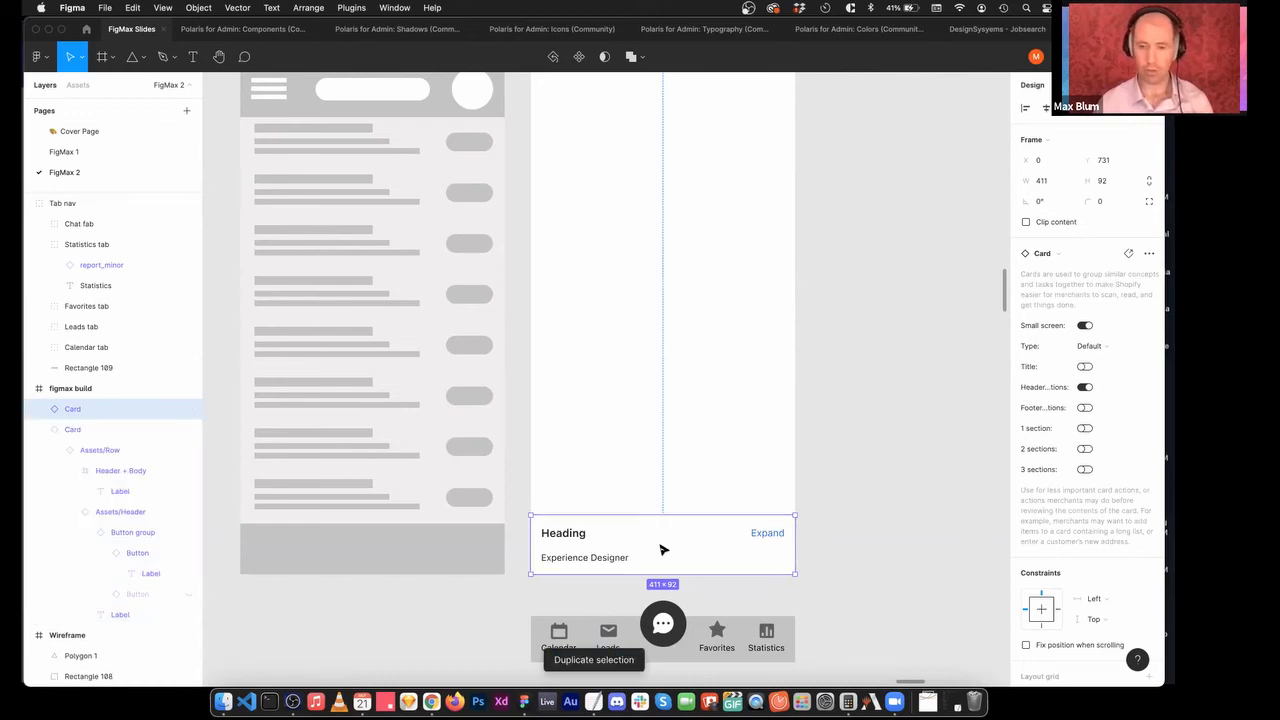
left_click_drag(666, 549, 648, 503)
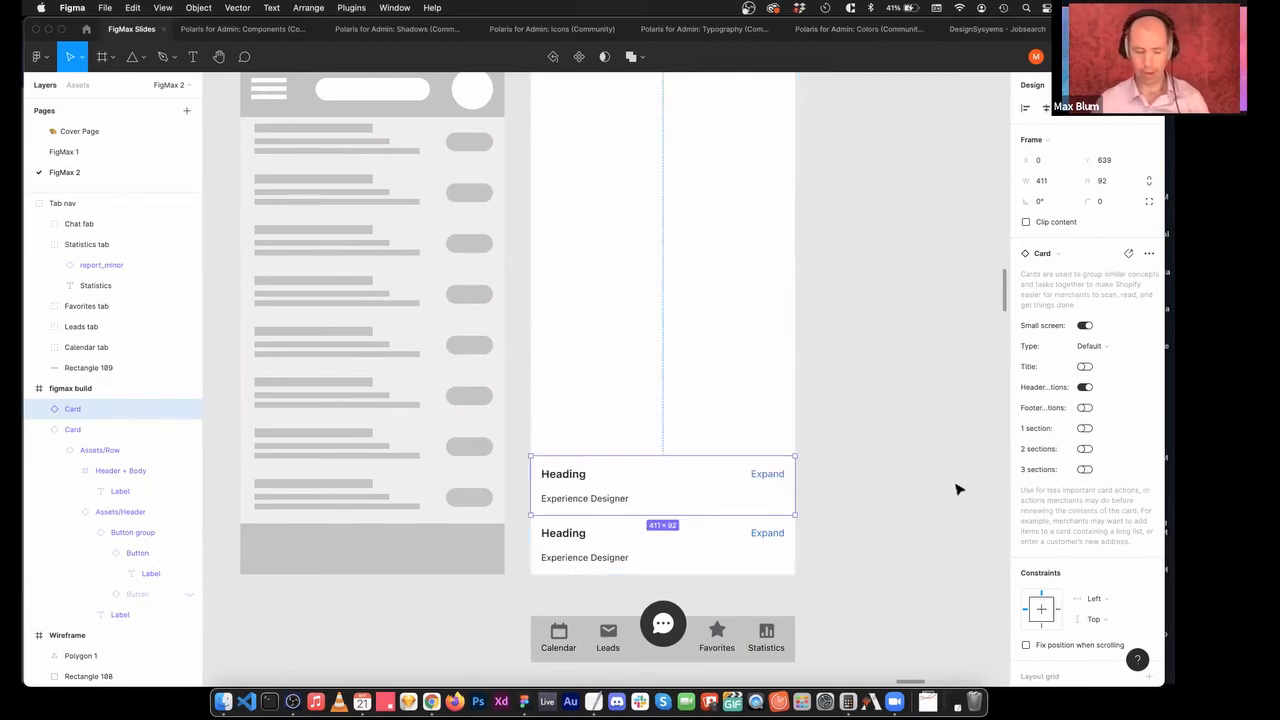
Duplicate the top card seven more times upward so the stack of Experience Designer cards fills the figmax build frame.
key("super+d")
key("super+d")
key("super+d")
key("super+d")
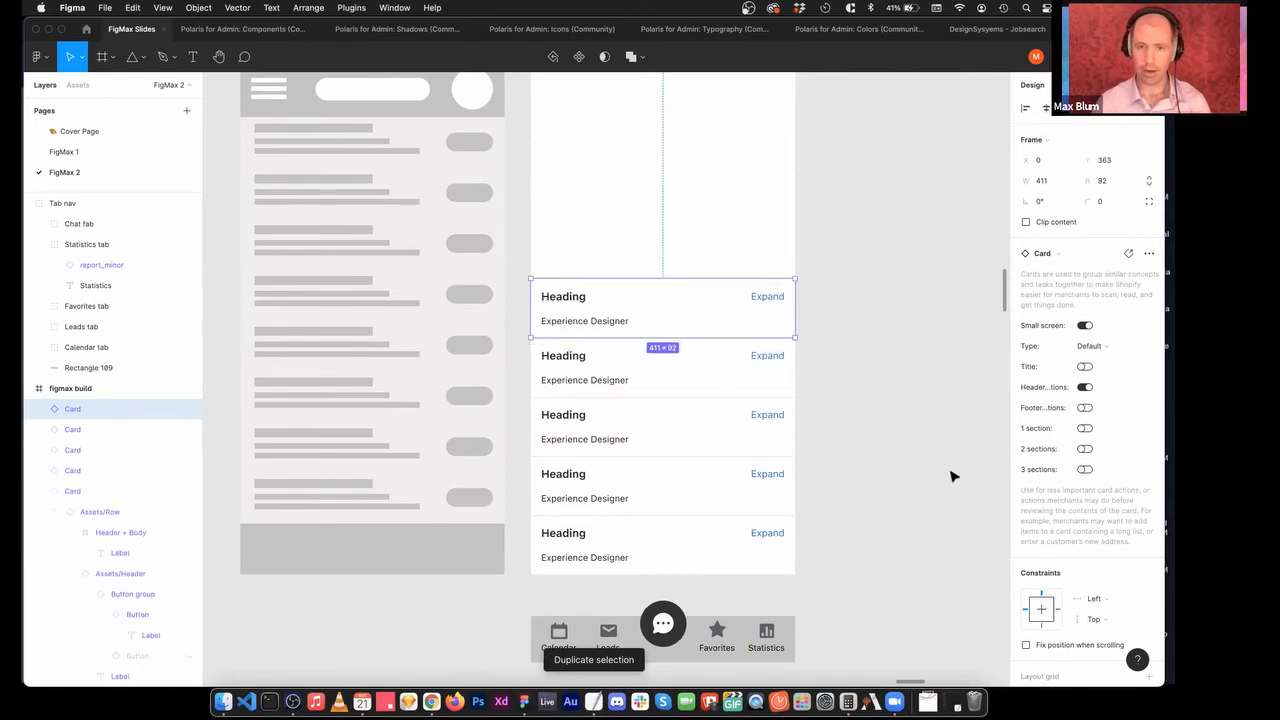
scroll(953, 479, "up", 1)
scroll(953, 479, "up", 5)
key("super+d")
key("super+d")
key("super+d")
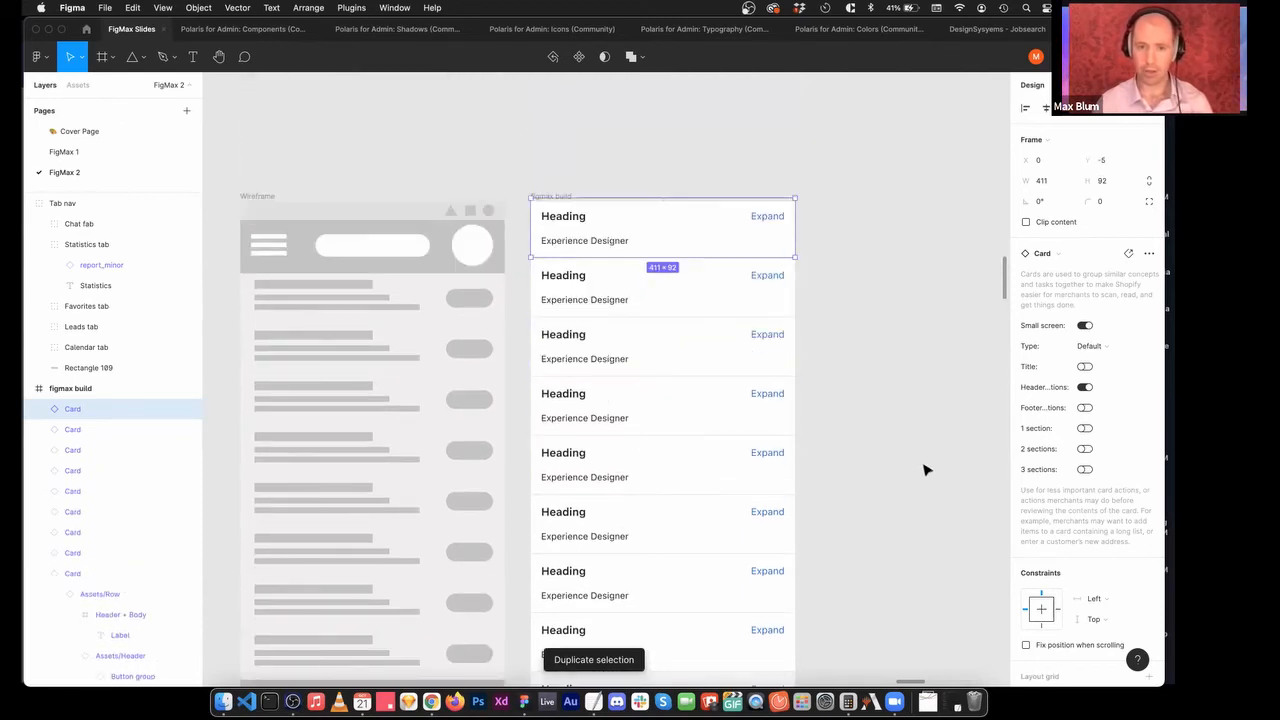
scroll(914, 480, "down", 6)
left_click(951, 391)
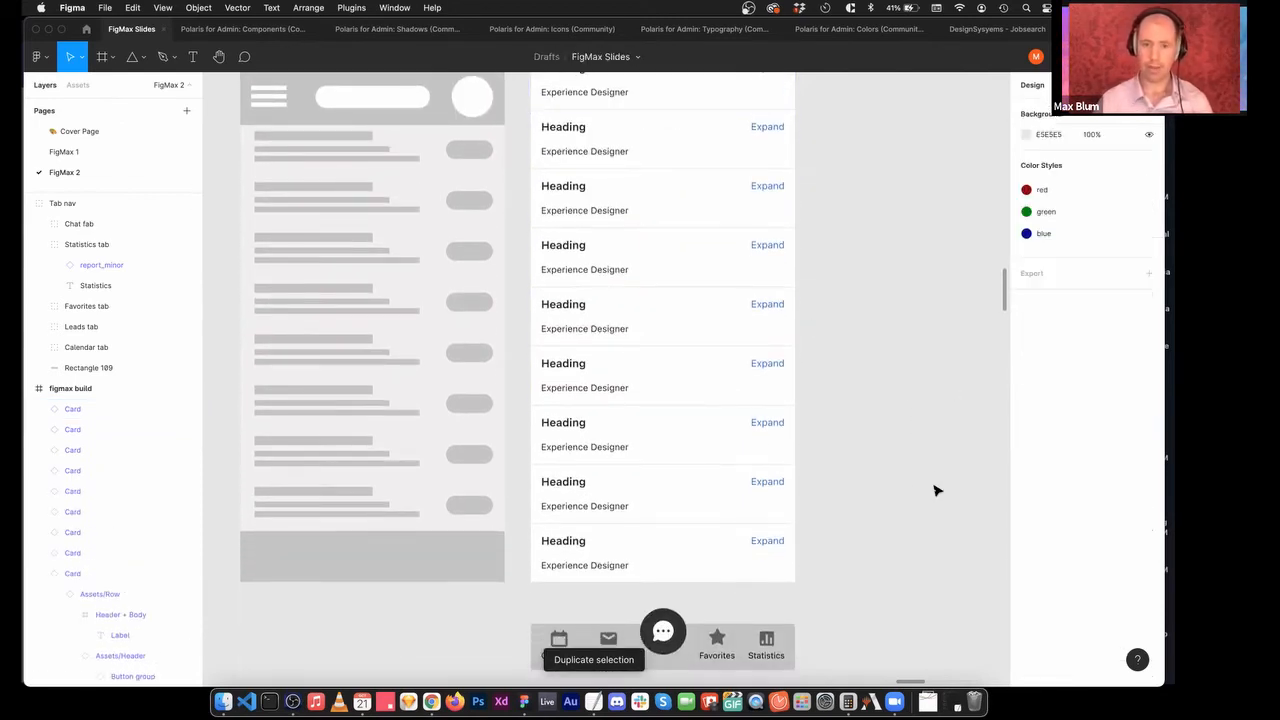
mouse_move(698, 650)
left_mouse_down()
mouse_move(722, 652)
mouse_move(703, 537)
mouse_move(696, 646)
left_mouse_up()
key("Escape")
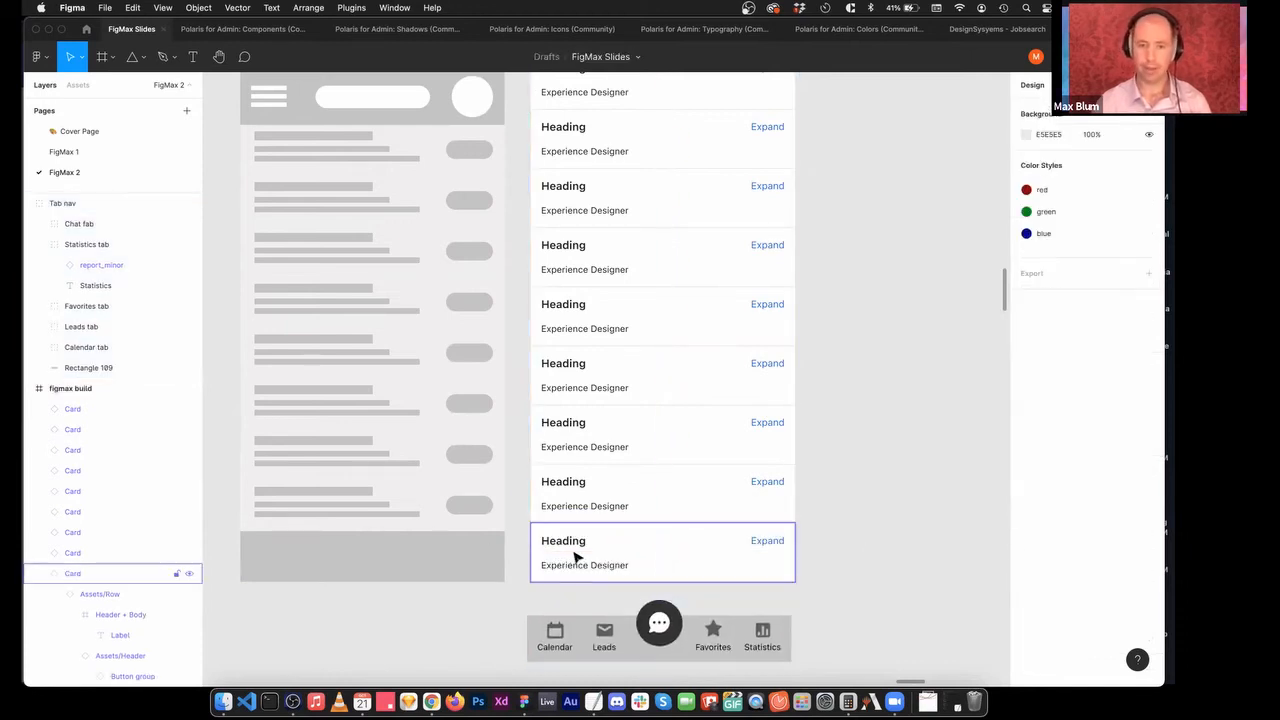
Change the heading of the fifth card from the top in the figmax build frame to "Dropbox".
scroll(629, 506, "up", 2)
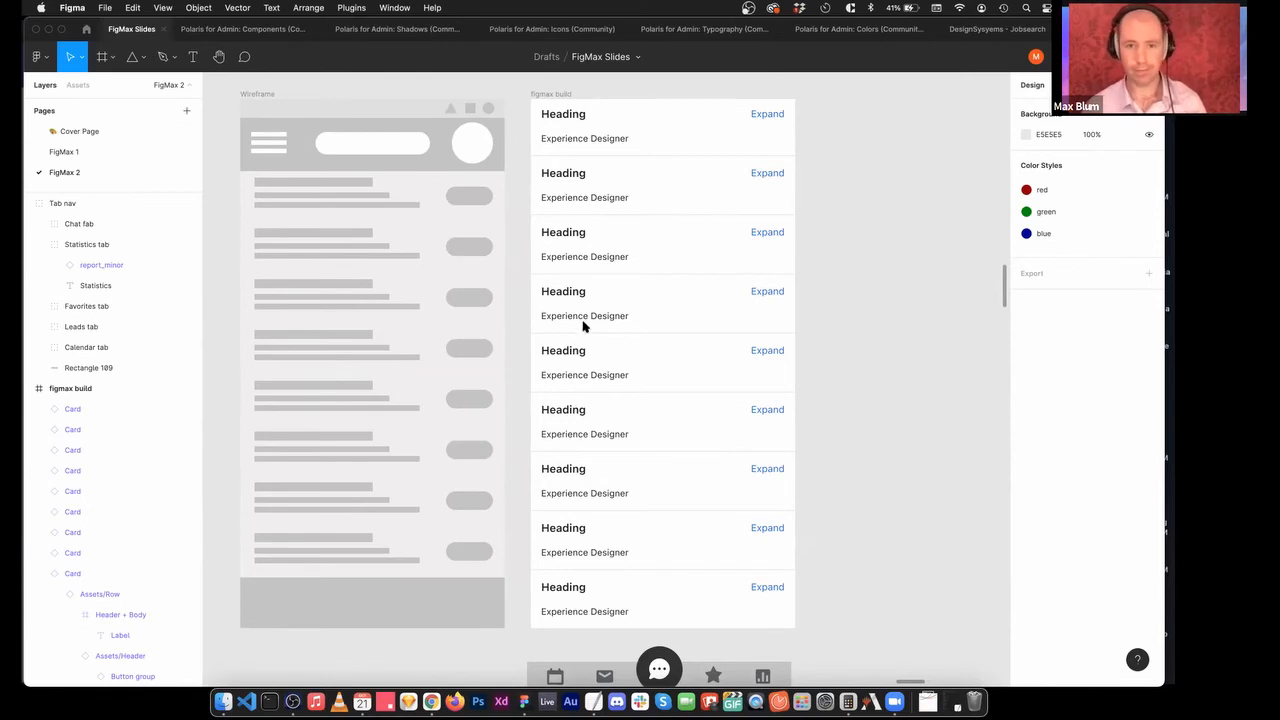
left_click(641, 366)
double_click(560, 352)
double_click(560, 352)
type("Dropbo")
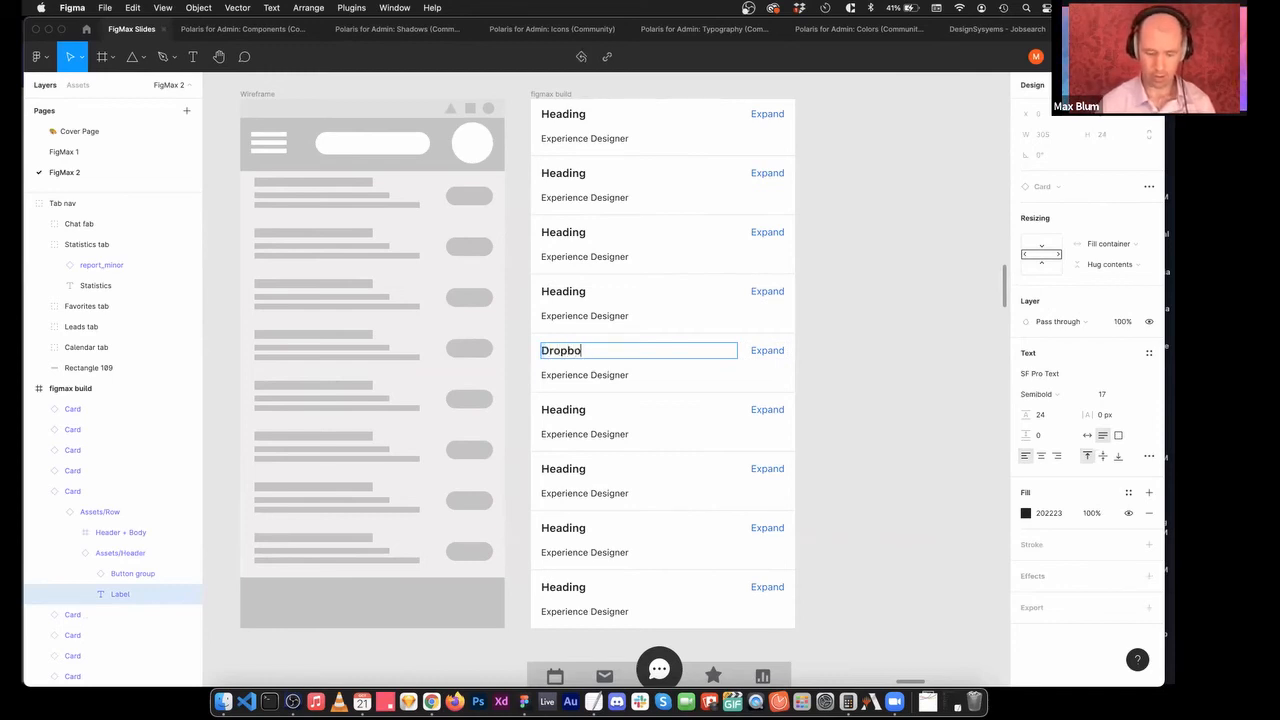
type("x")
key("Return")
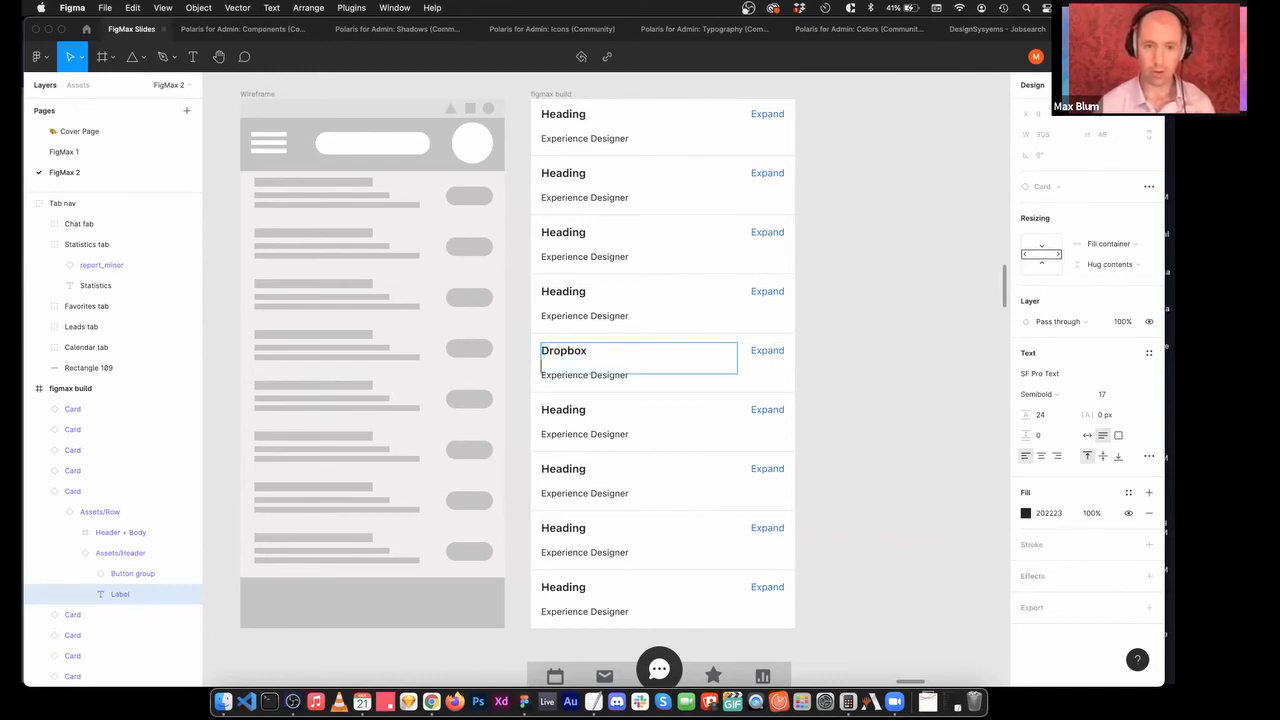
key("BackSpace")
key("Escape")
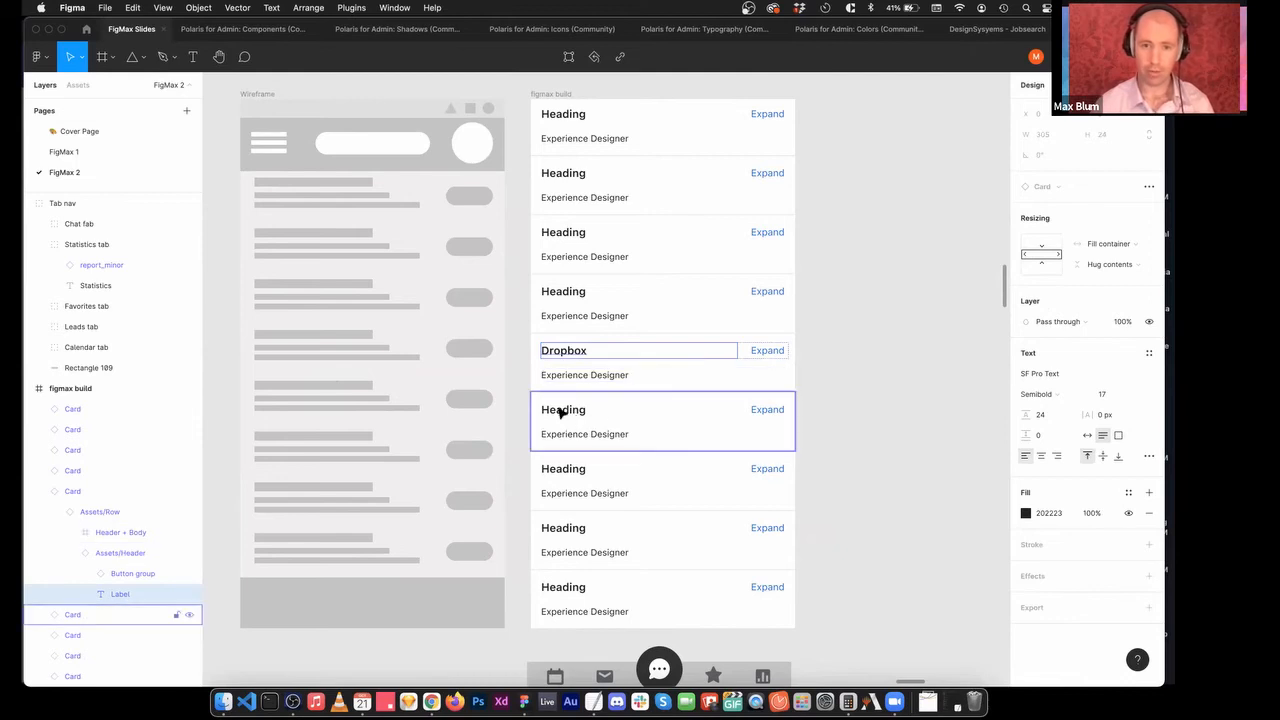
Change the heading of the card directly below the Dropbox card to "UX Wizards".
left_click(563, 413)
double_click(563, 413)
double_click(571, 411)
double_click(571, 409)
type("UX Wizards")
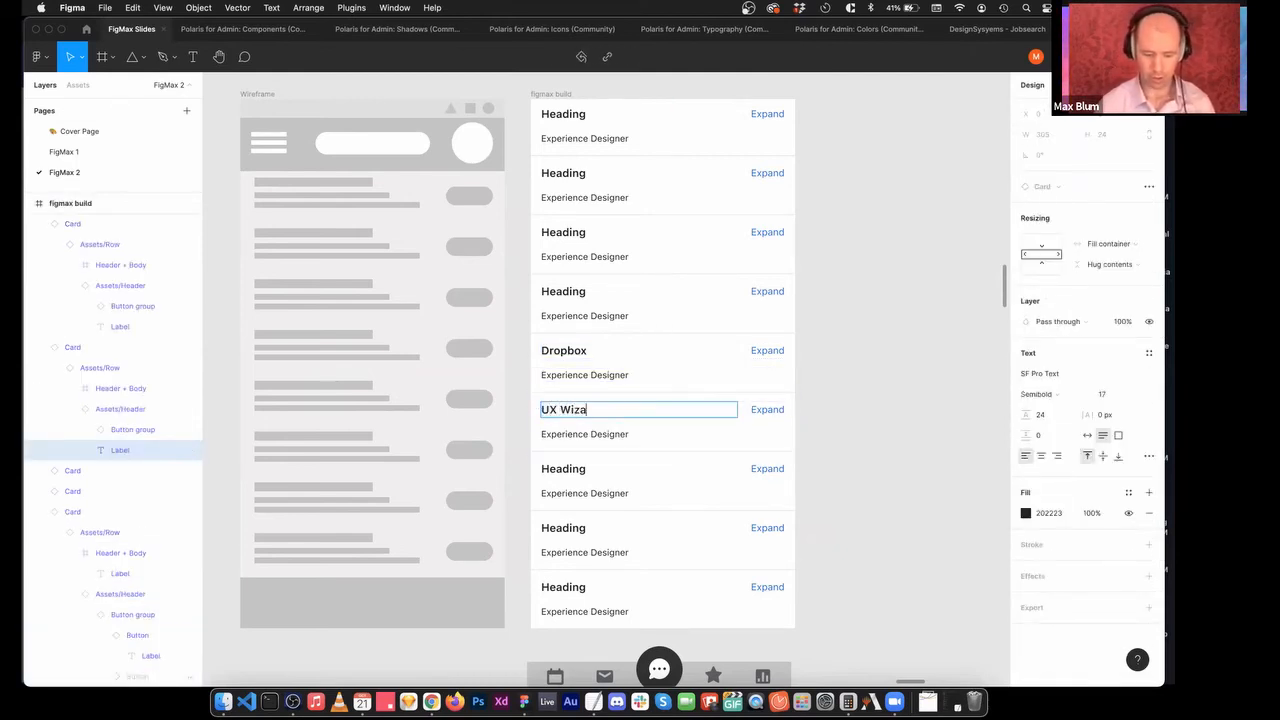
Change the heading of the card directly above the Dropbox card to "Discord".
left_click(556, 292)
double_click(556, 293)
type("Discord")
key("Return")
key("BackSpace")
key("Escape")
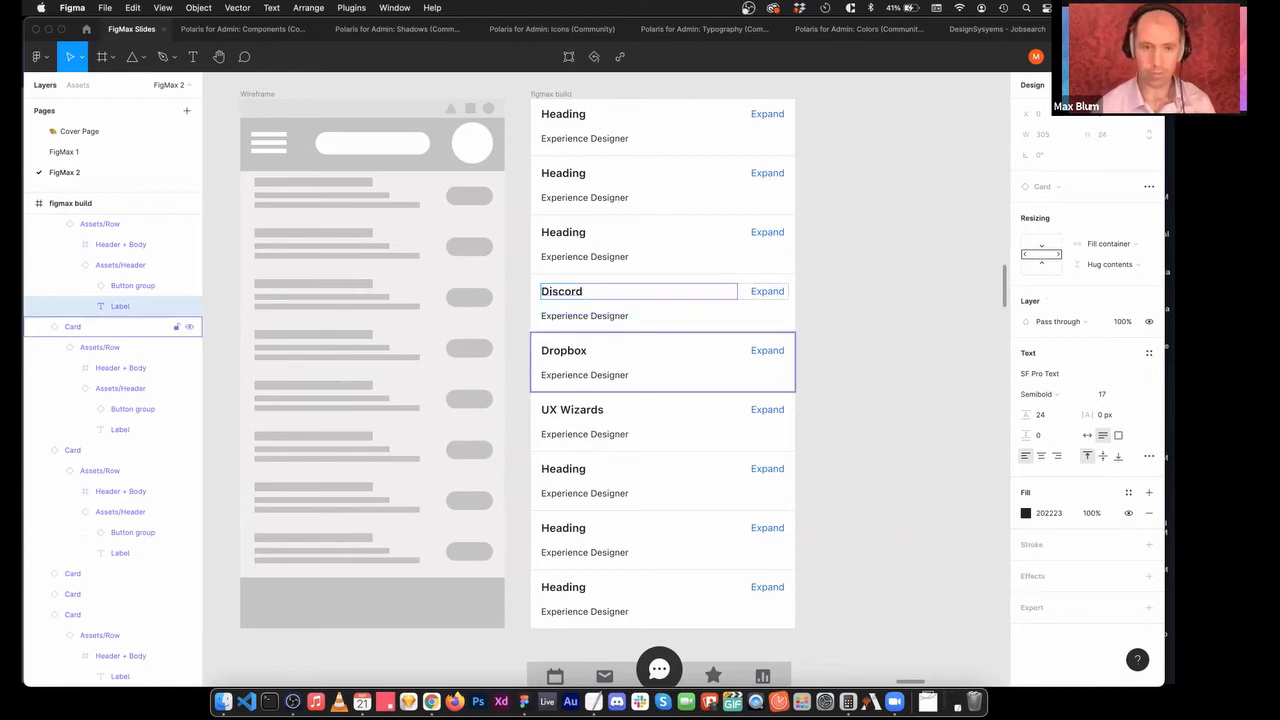
Change the heading of the card directly below the UX Wizards card to "Hello Fresh".
left_click(557, 470)
double_click(559, 470)
double_click(560, 469)
double_click(561, 468)
type("Hello Fresh")
key("Return")
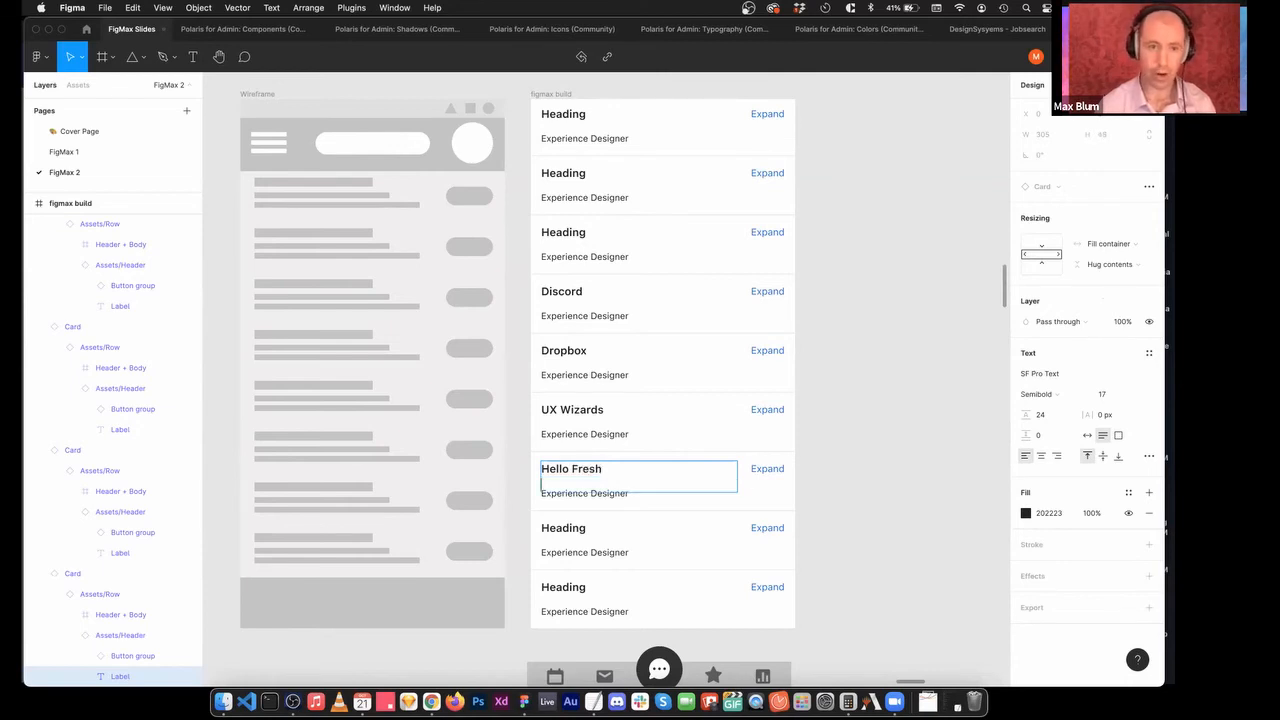
key("BackSpace")
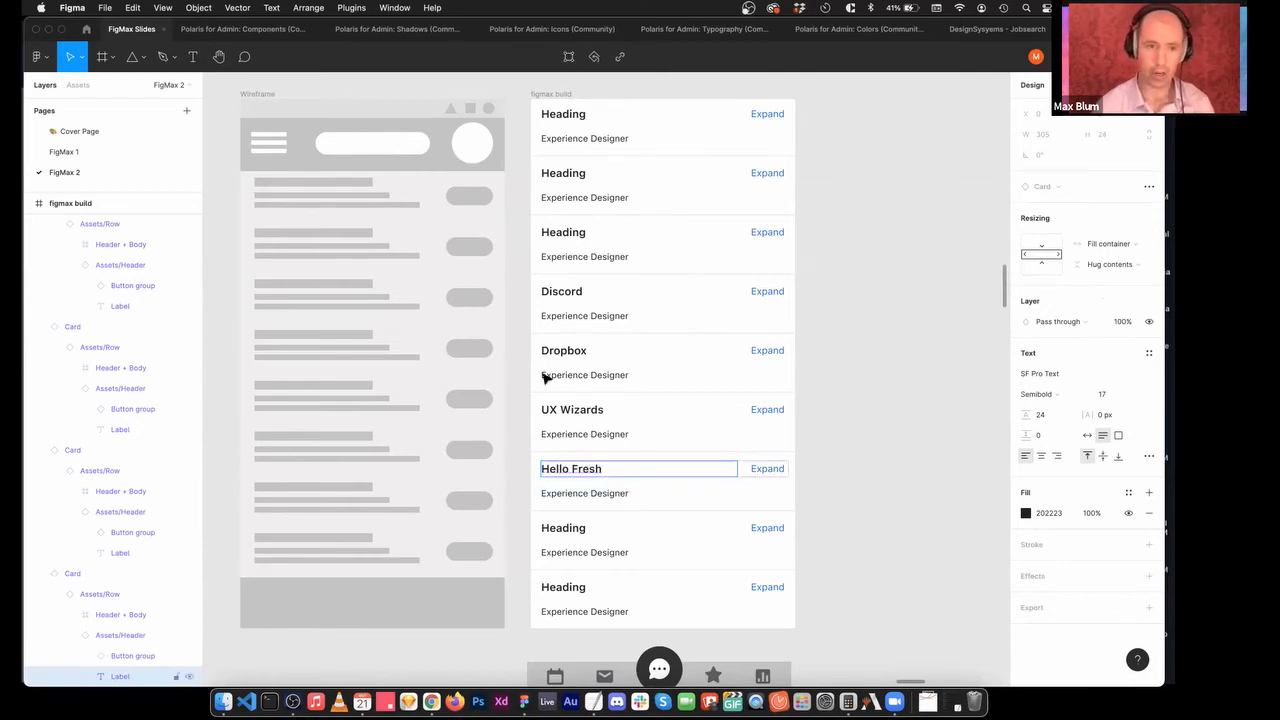
Change the heading of the card directly above the Discord card to "Fender Guitars".
left_click(567, 233)
double_click(565, 231)
double_click(564, 229)
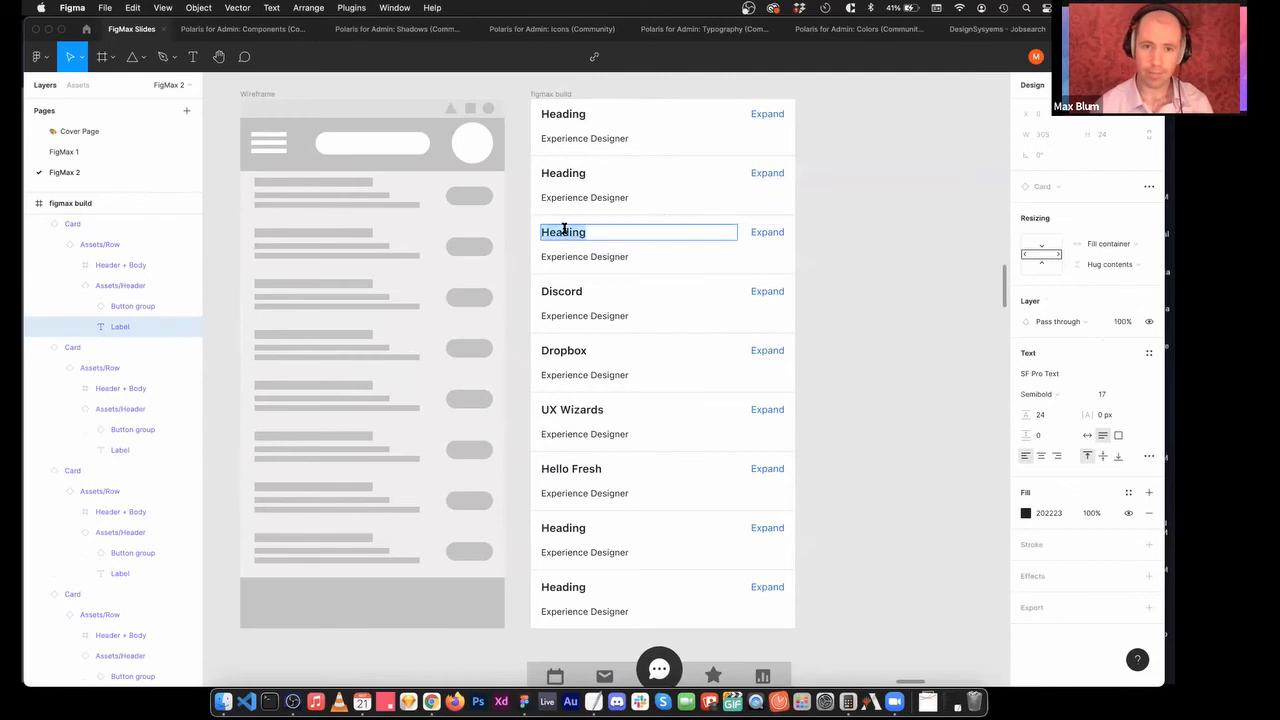
type("Fender Guitars")
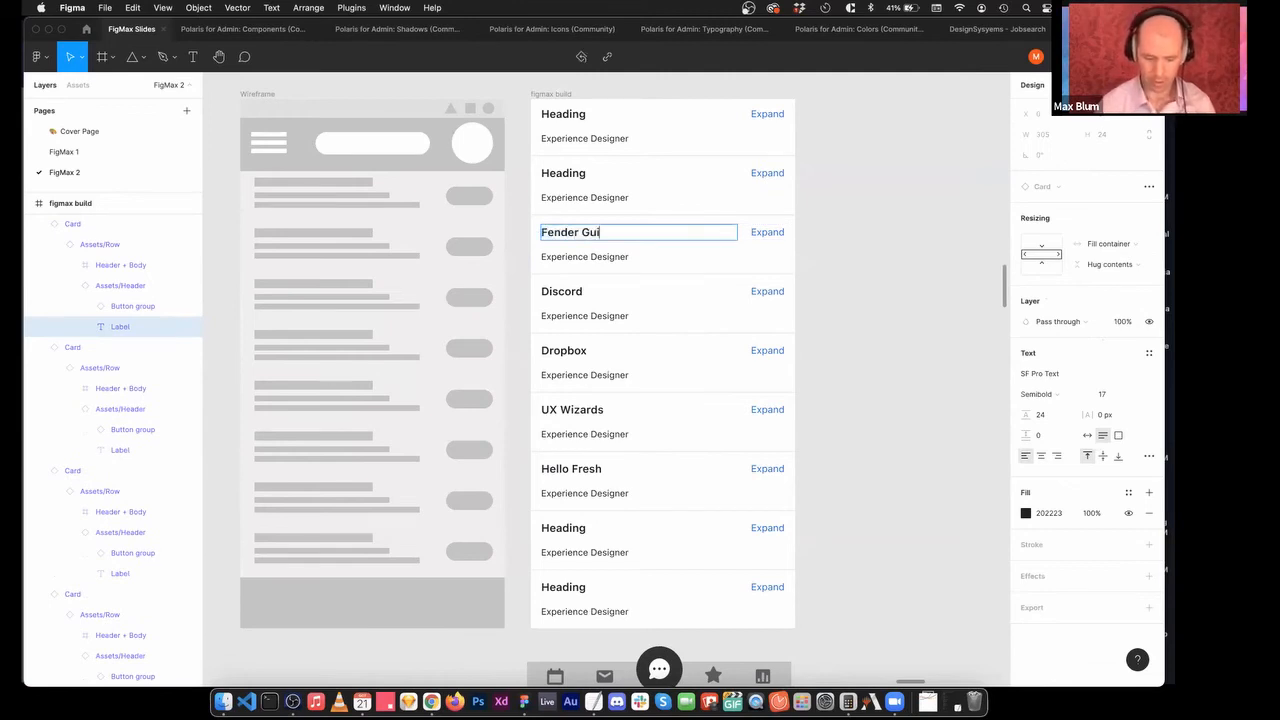
left_click(662, 288)
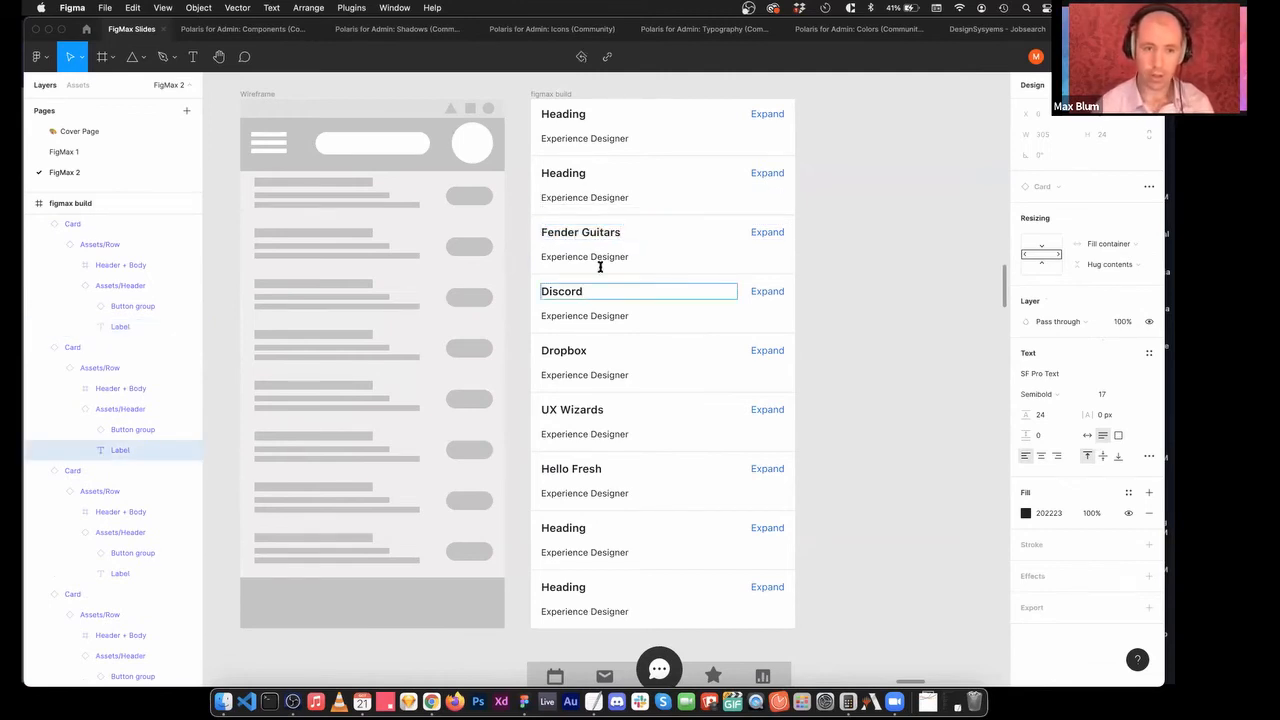
Change the heading of the second card from the top to "Abelton".
left_click(574, 172)
double_click(556, 178)
type("Abelton")
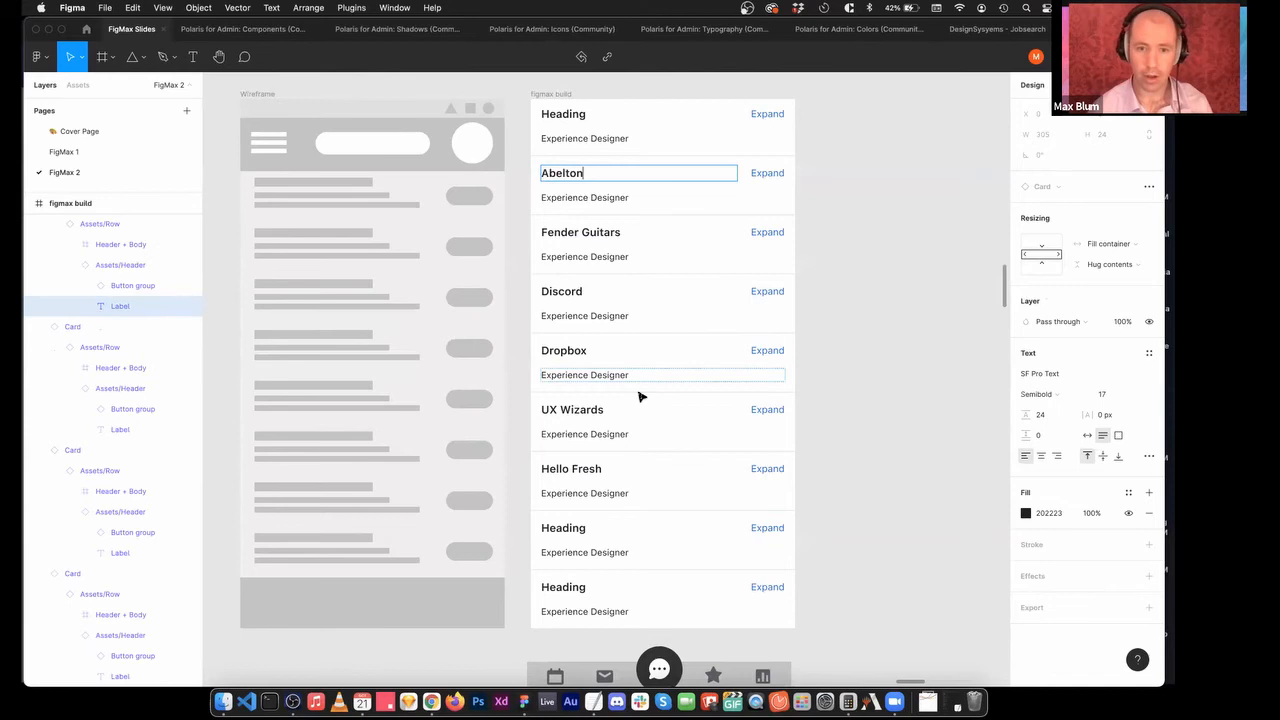
Change the headings of the last two cards in the stack to "Calendly" and "Docusign".
double_click(559, 527)
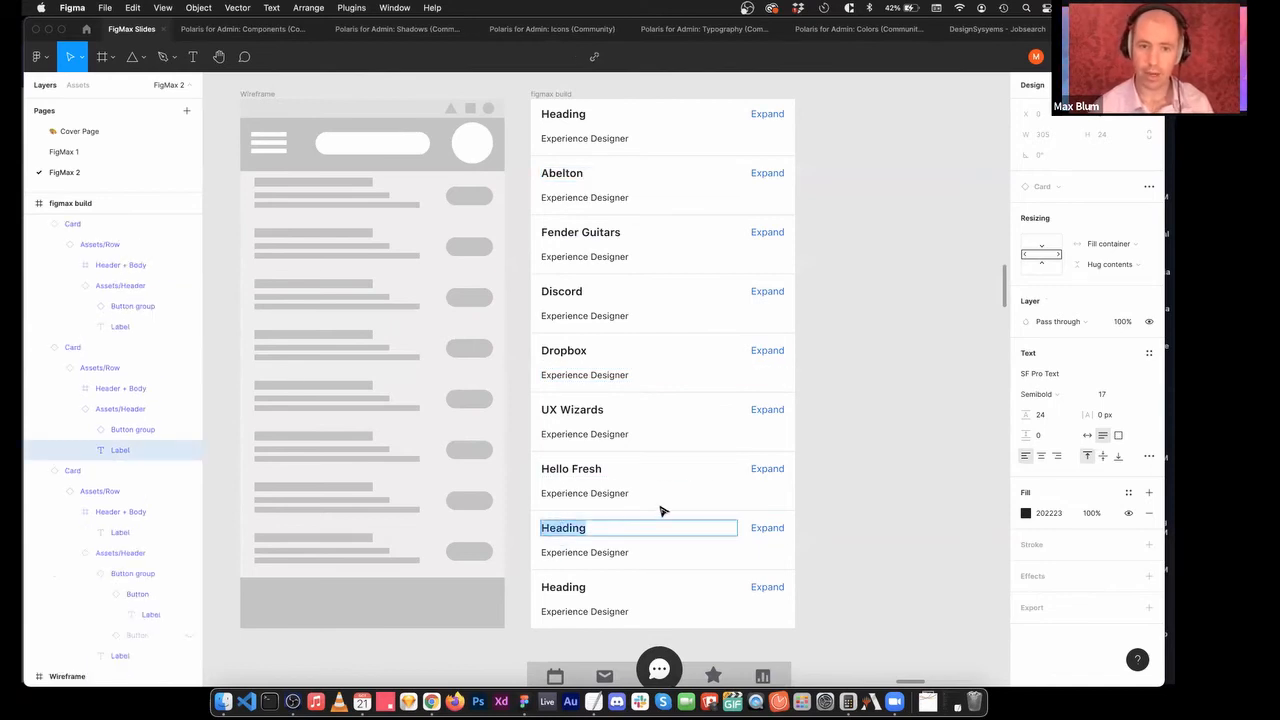
type("Calendly")
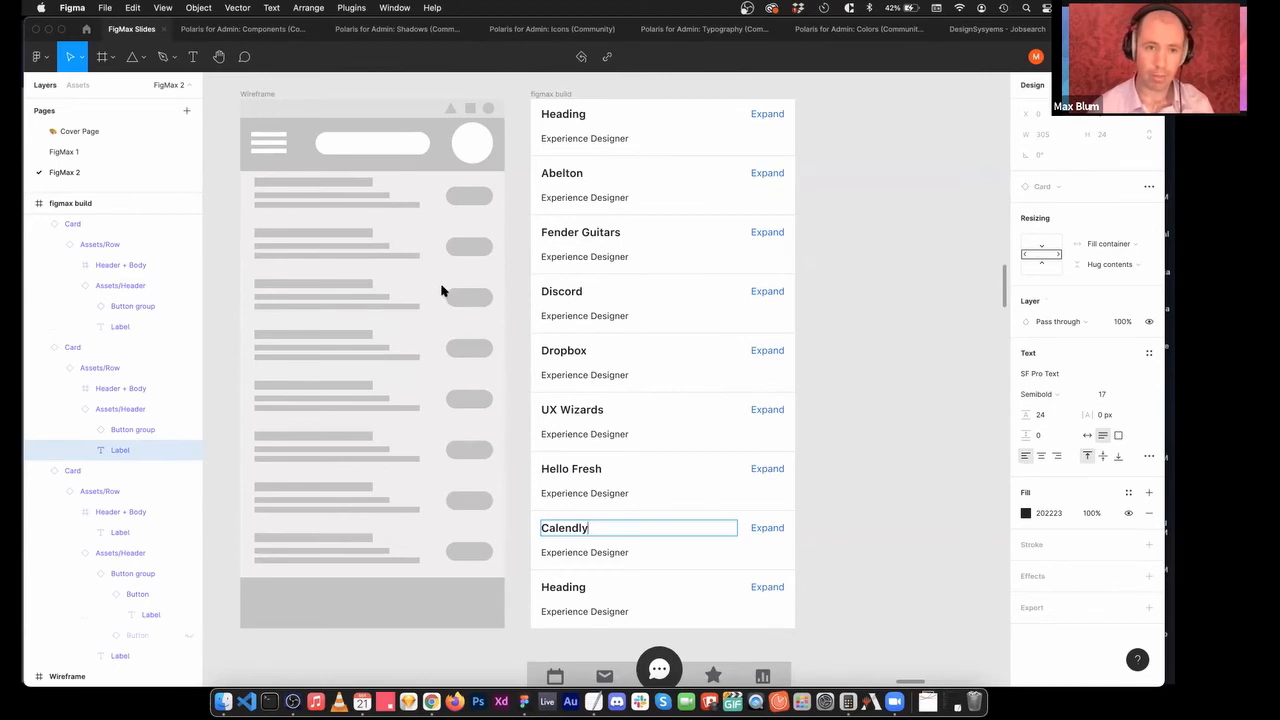
left_click(551, 583)
double_click(551, 583)
type("Docusign")
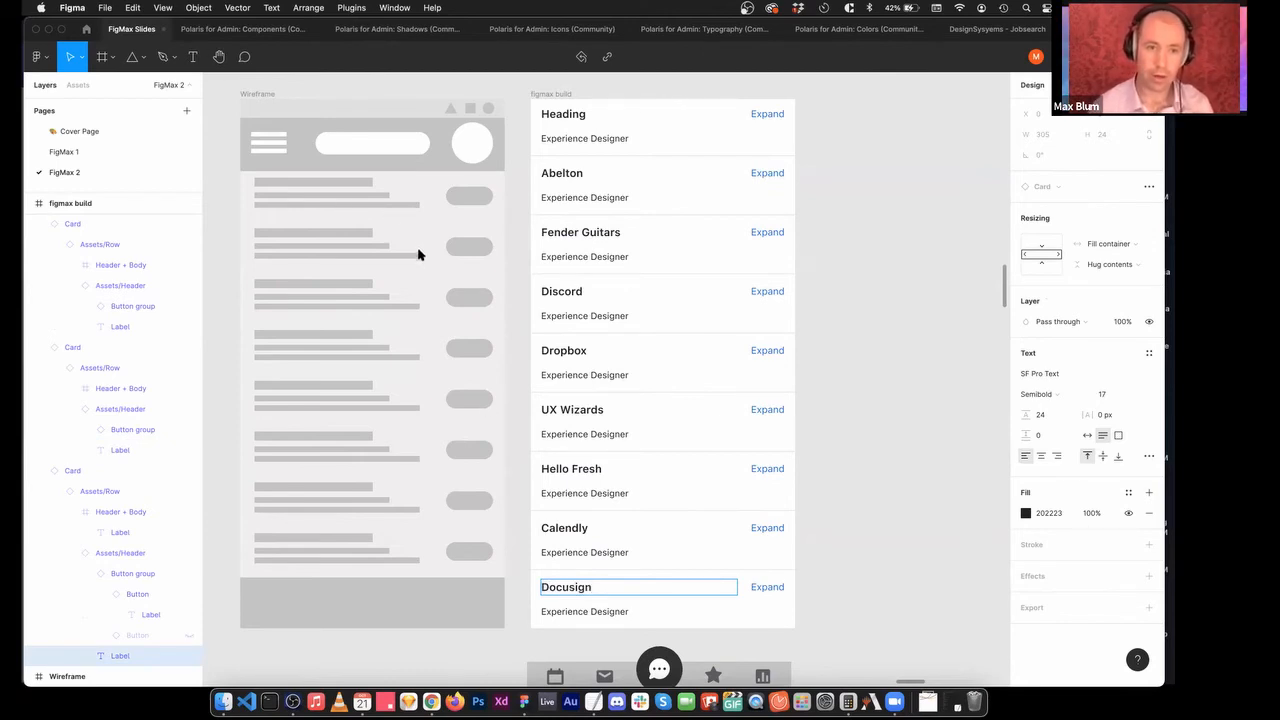
Change the heading of the first card in the figmax build frame to "Walmart".
left_click(560, 118)
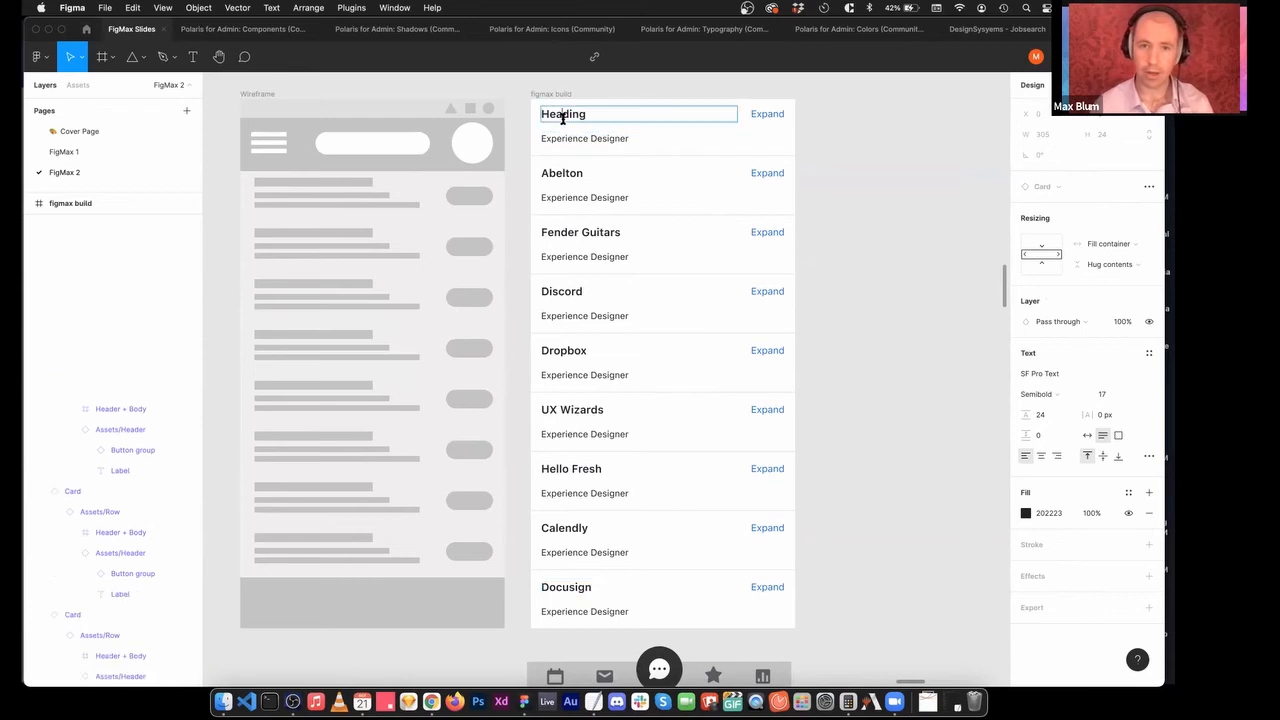
double_click(560, 118)
type("Walmar")
key("Escape")
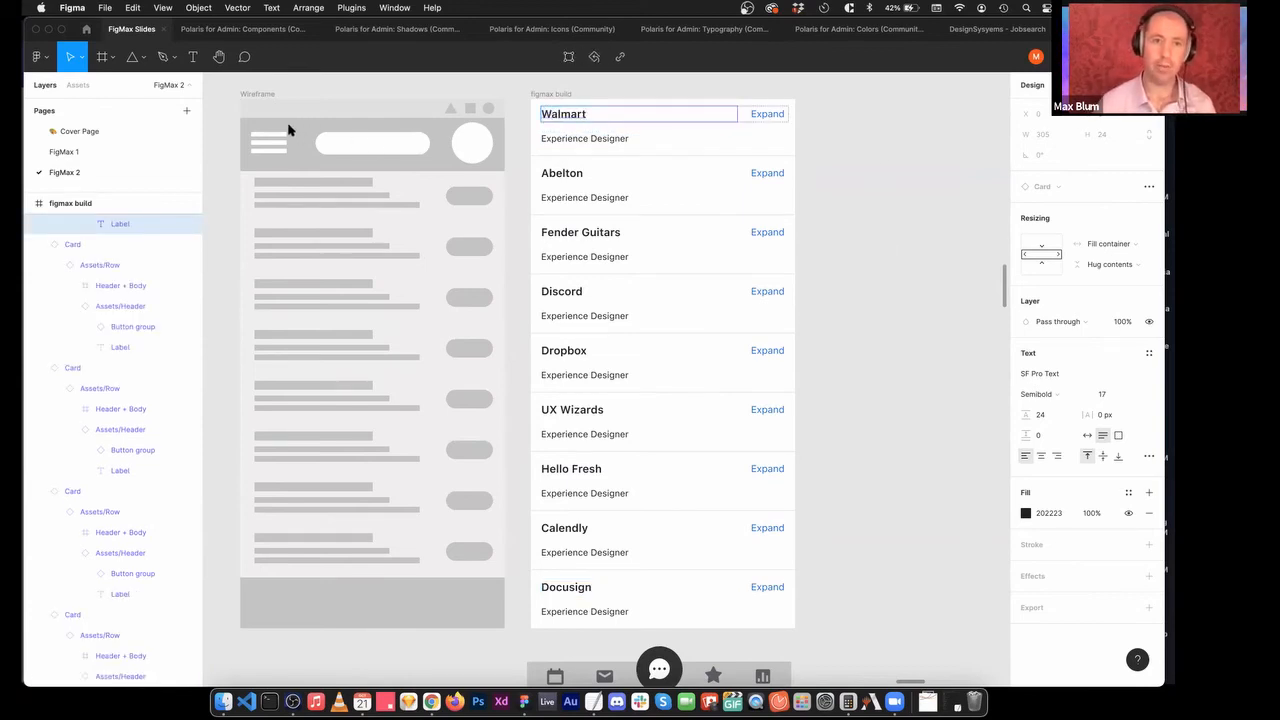
left_click(900, 182)
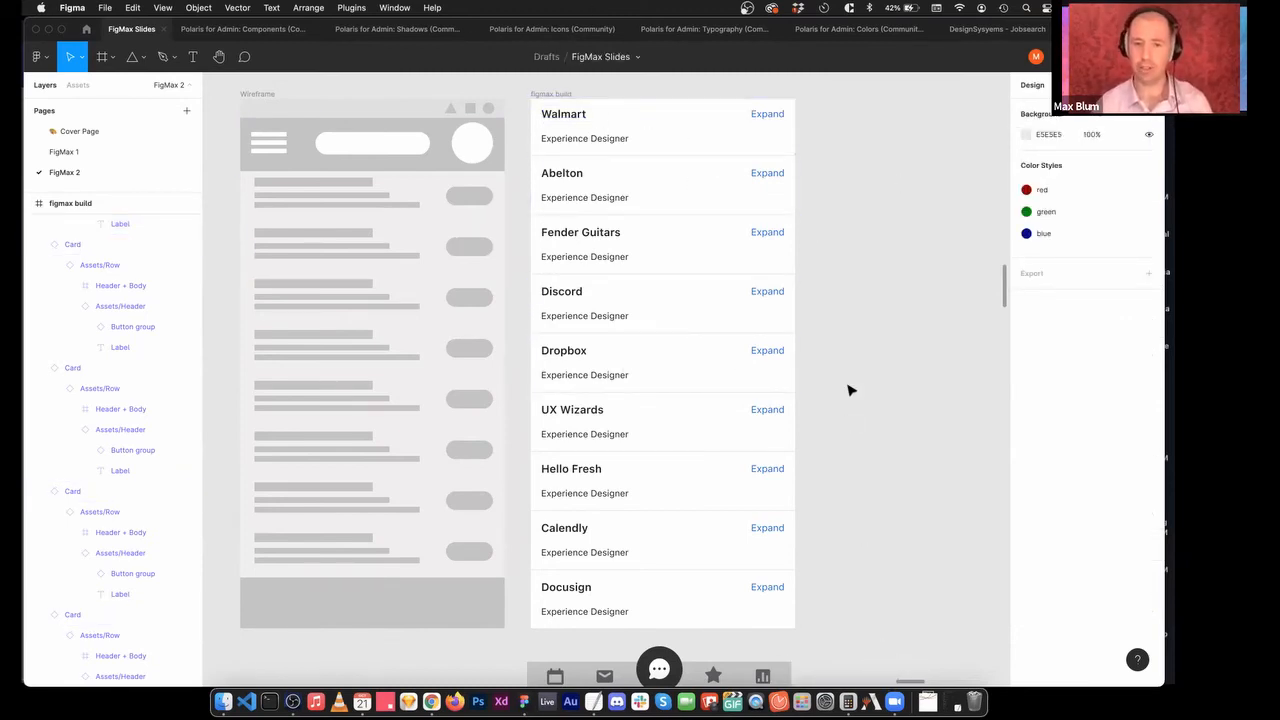
Move the Tab nav group into the figmax build frame, aligned with its bottom edge at X 0, Y 727 over the Docusign card.
scroll(848, 390, "down", 1)
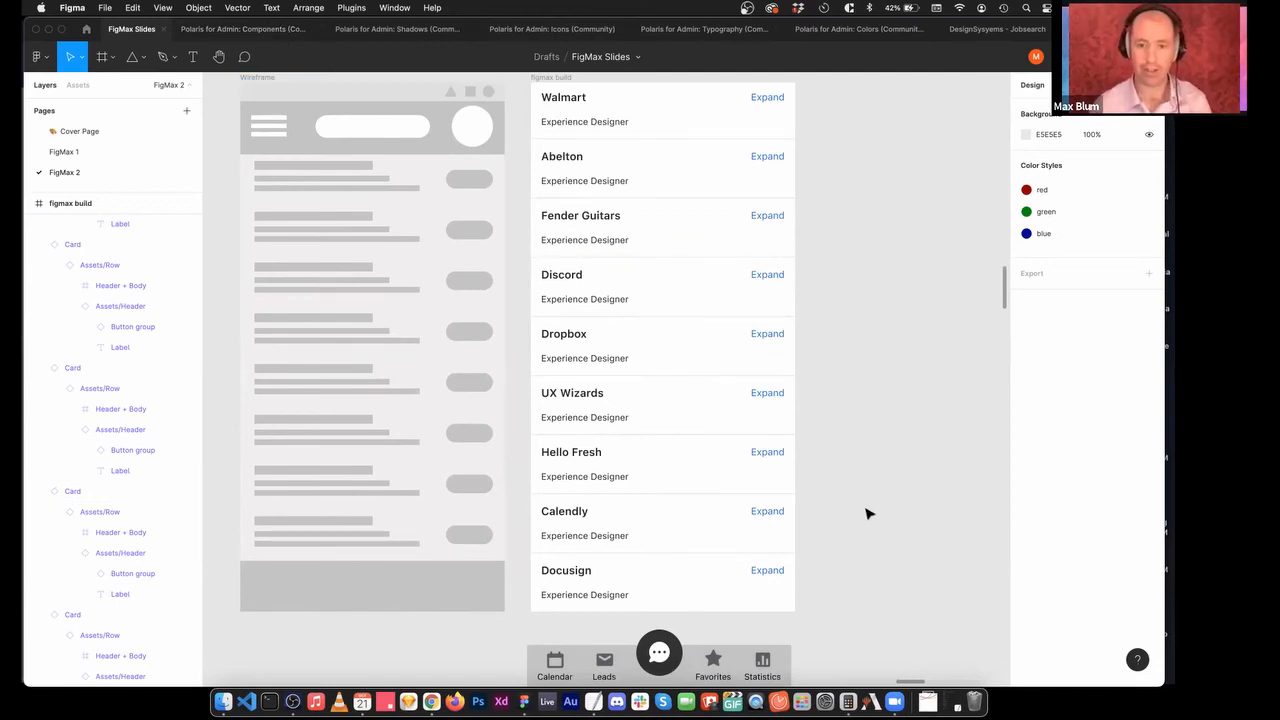
scroll(871, 637, "down", 2)
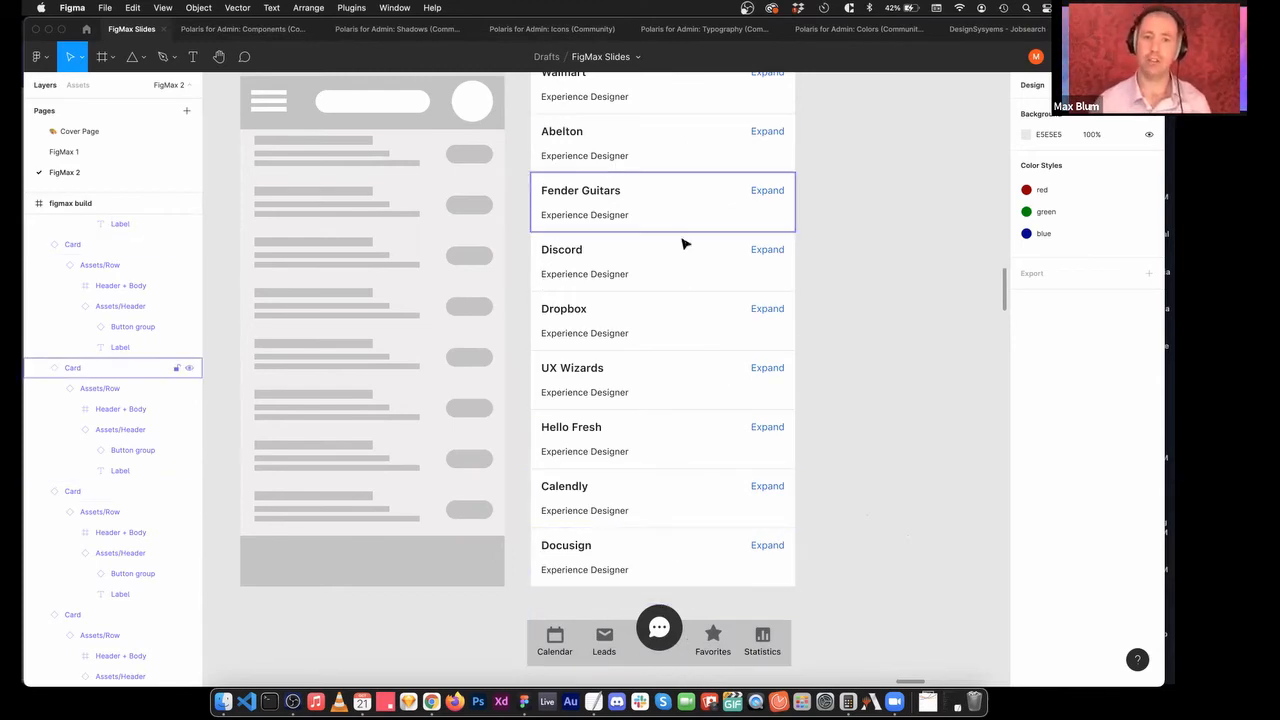
scroll(683, 243, "up", 2)
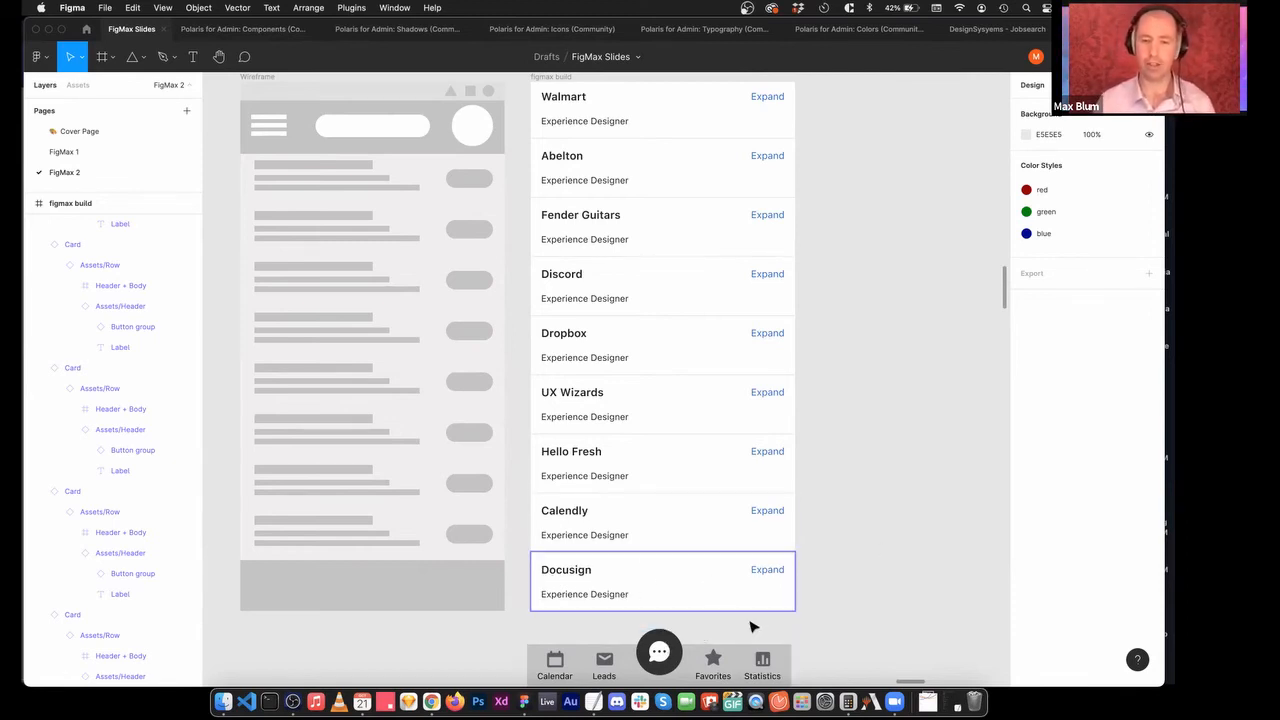
left_click_drag(716, 676, 722, 595)
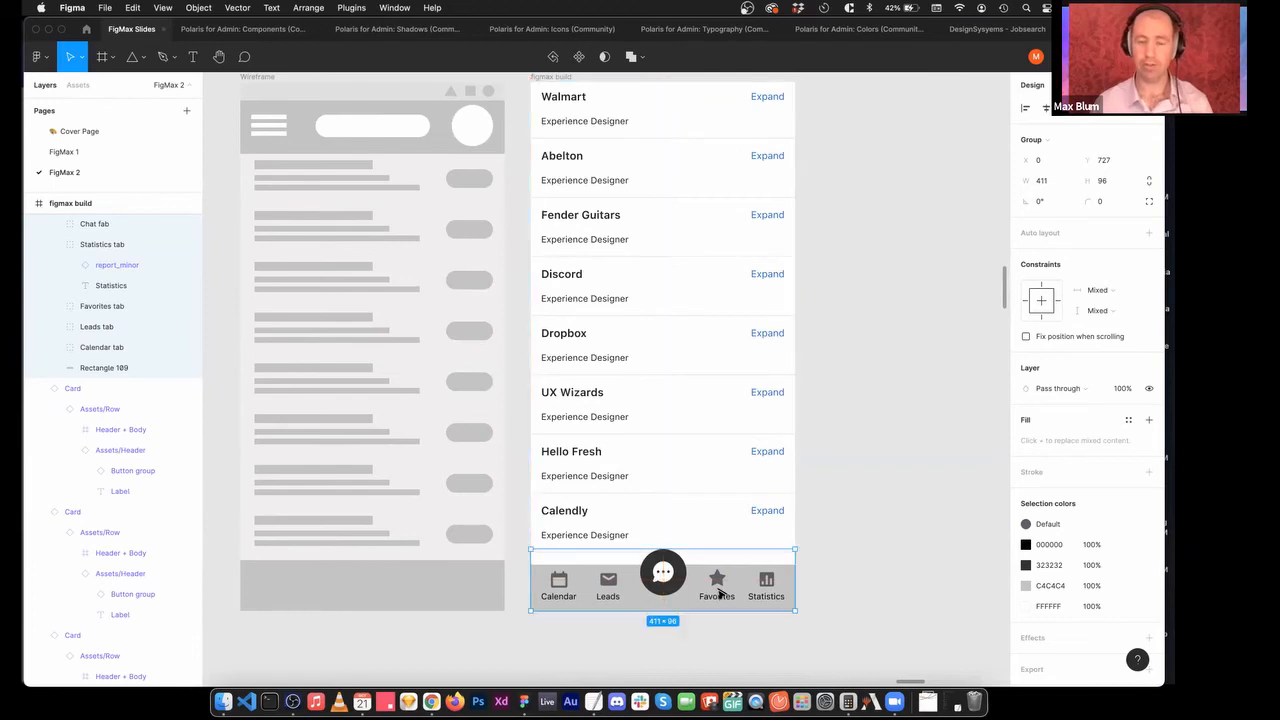
left_click(884, 518)
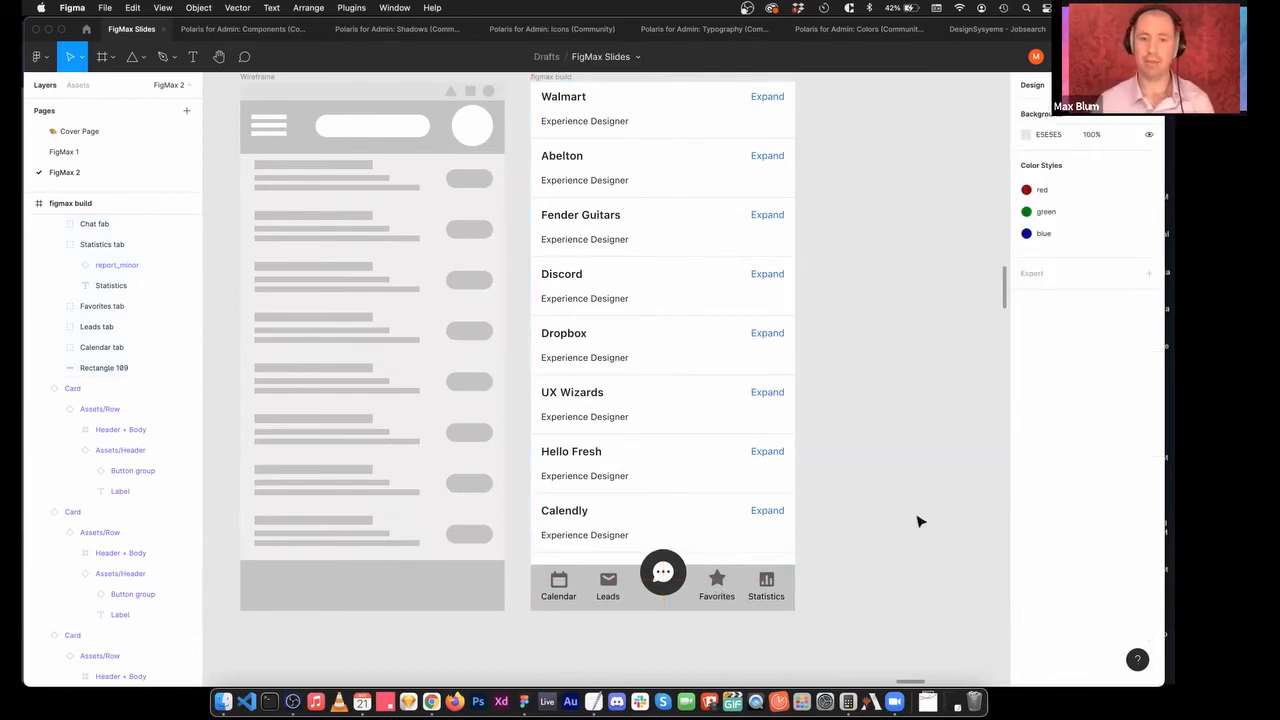
scroll(884, 487, "up", 1)
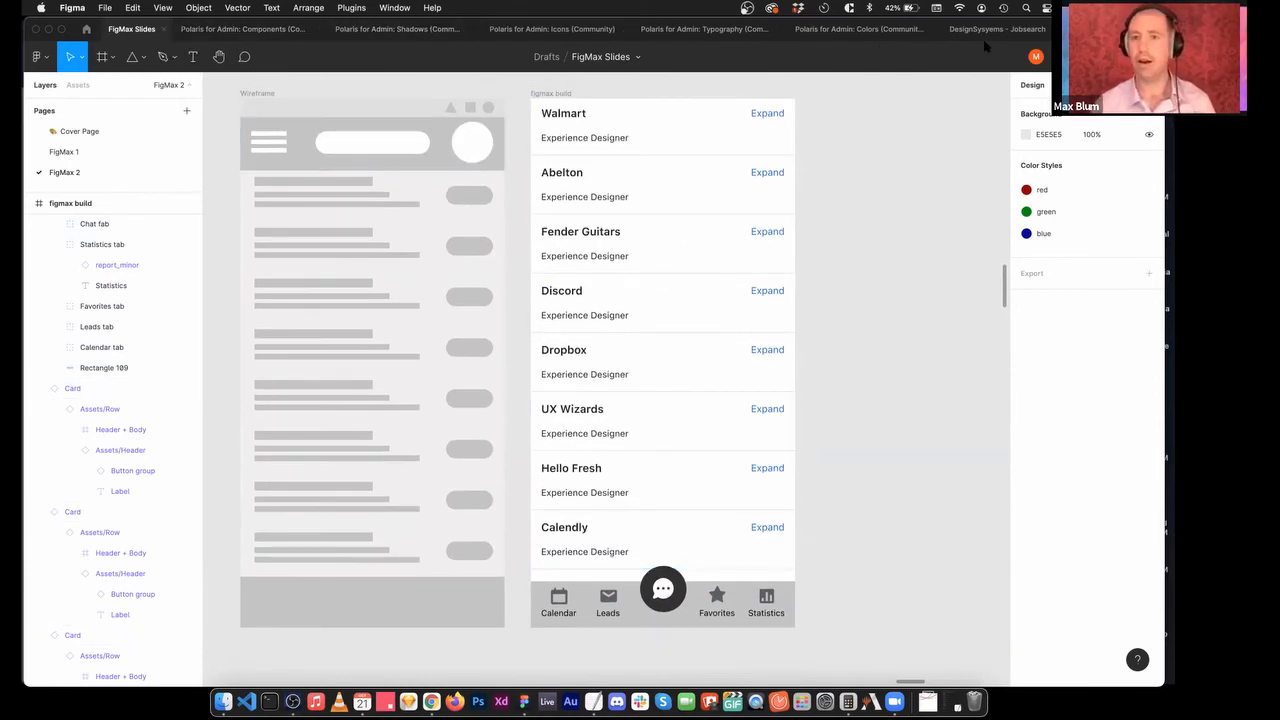
Switch to the Polaris for Admin: Components file, open its Top bar page and select the 360-wide small-screen top bar variant.
left_click(262, 30)
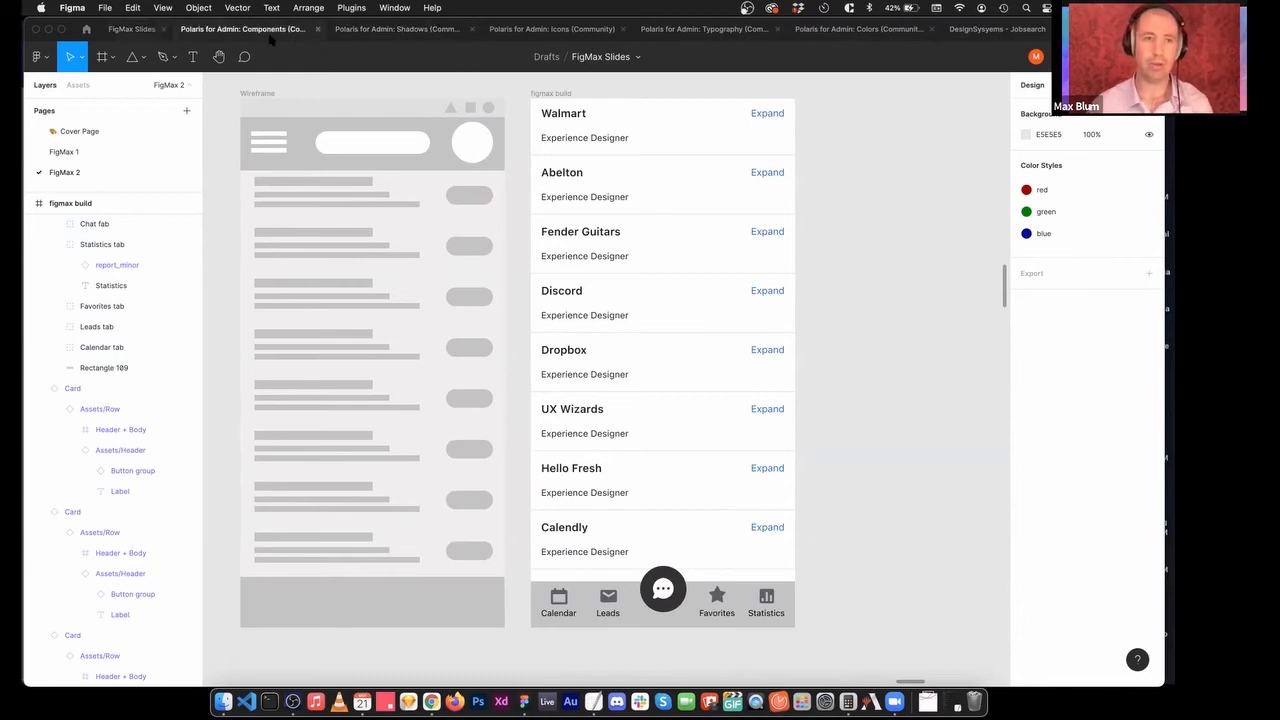
scroll(120, 200, "down", 10)
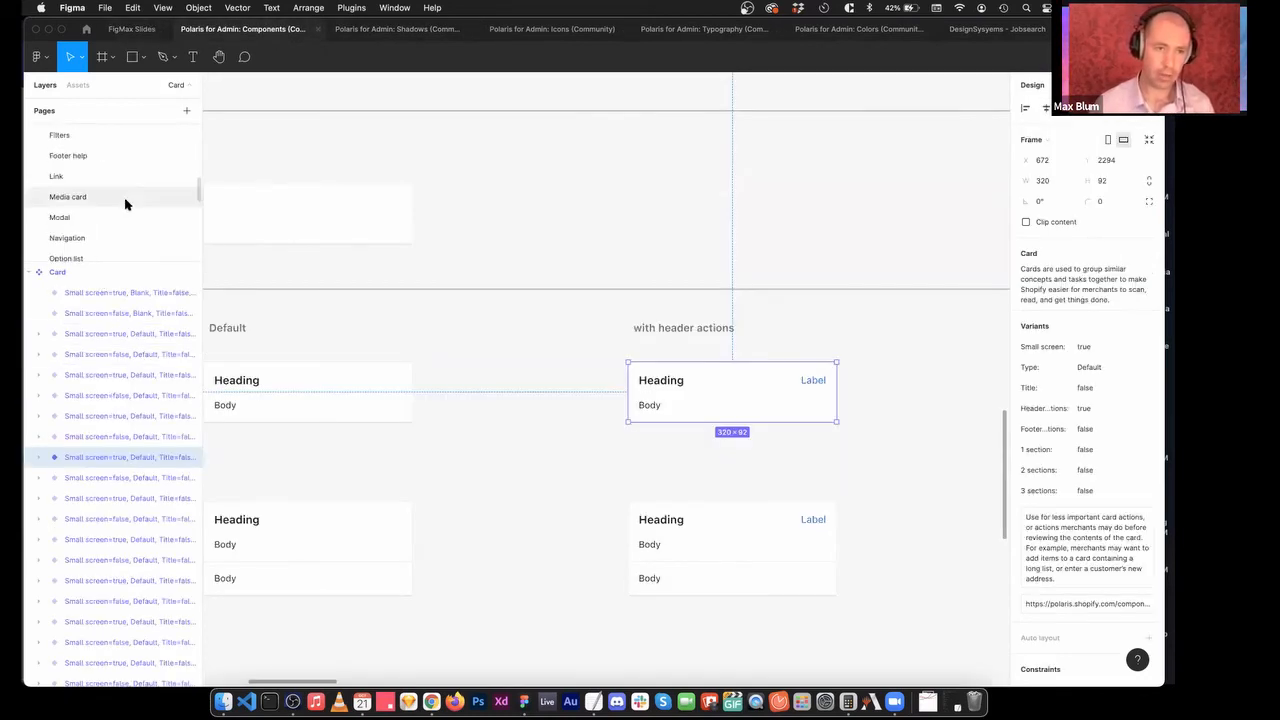
left_click(117, 233)
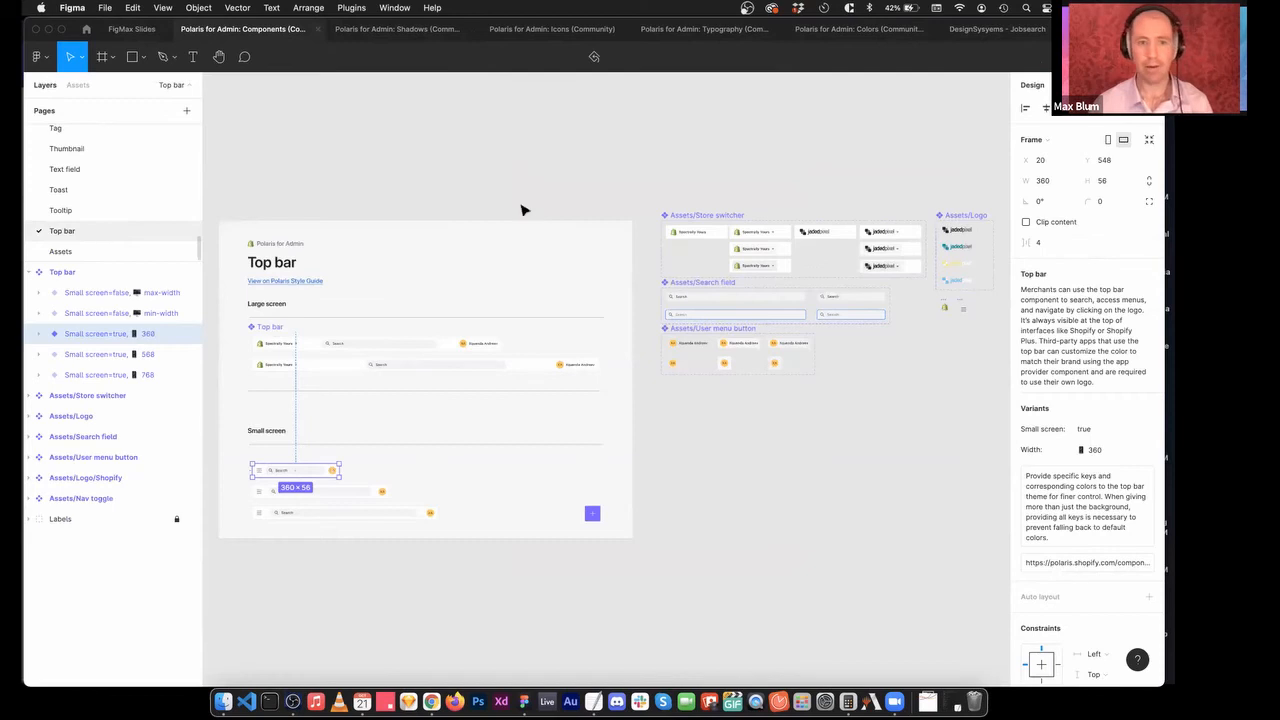
left_click(700, 477)
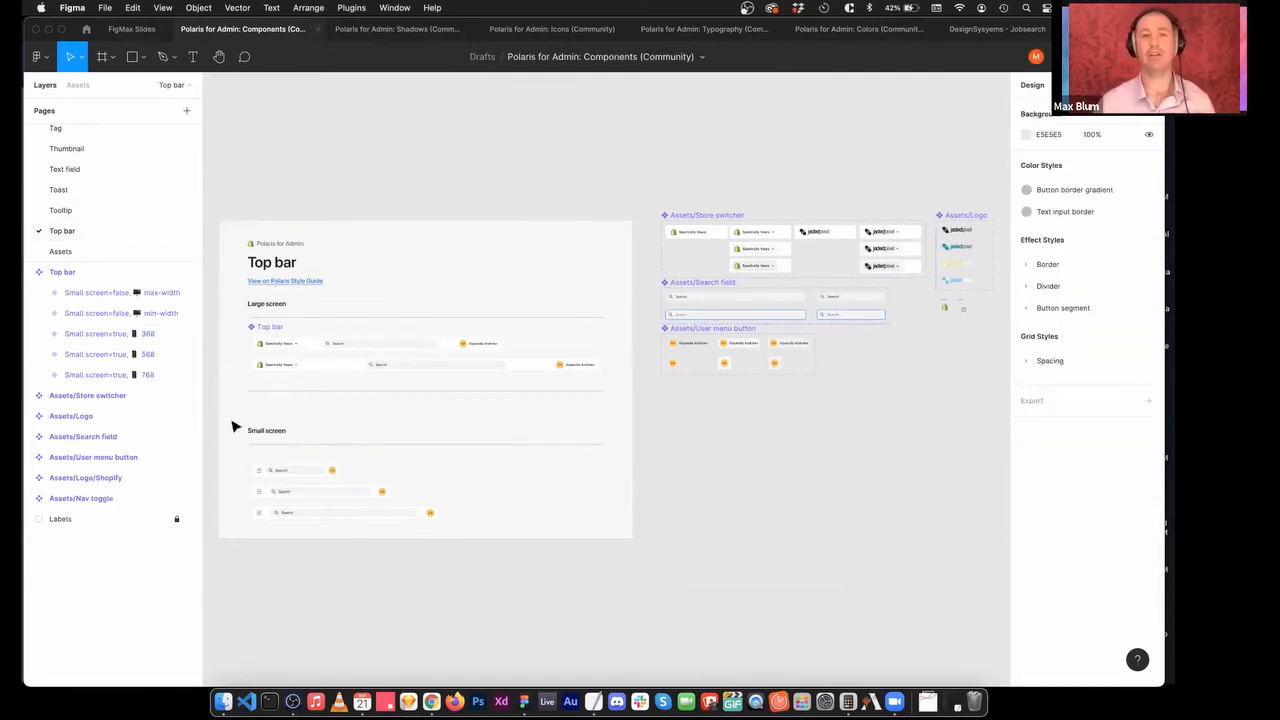
scroll(134, 186, "up", 3)
scroll(143, 220, "down", 3)
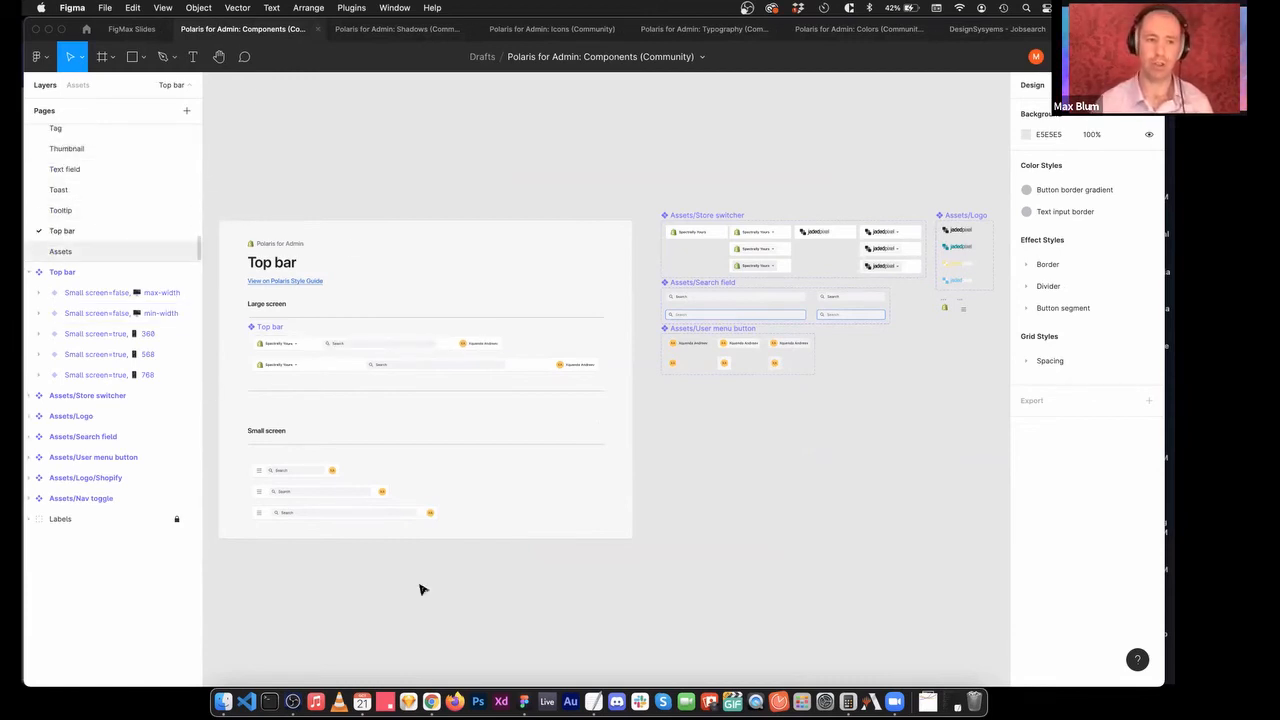
scroll(260, 545, "up", 5)
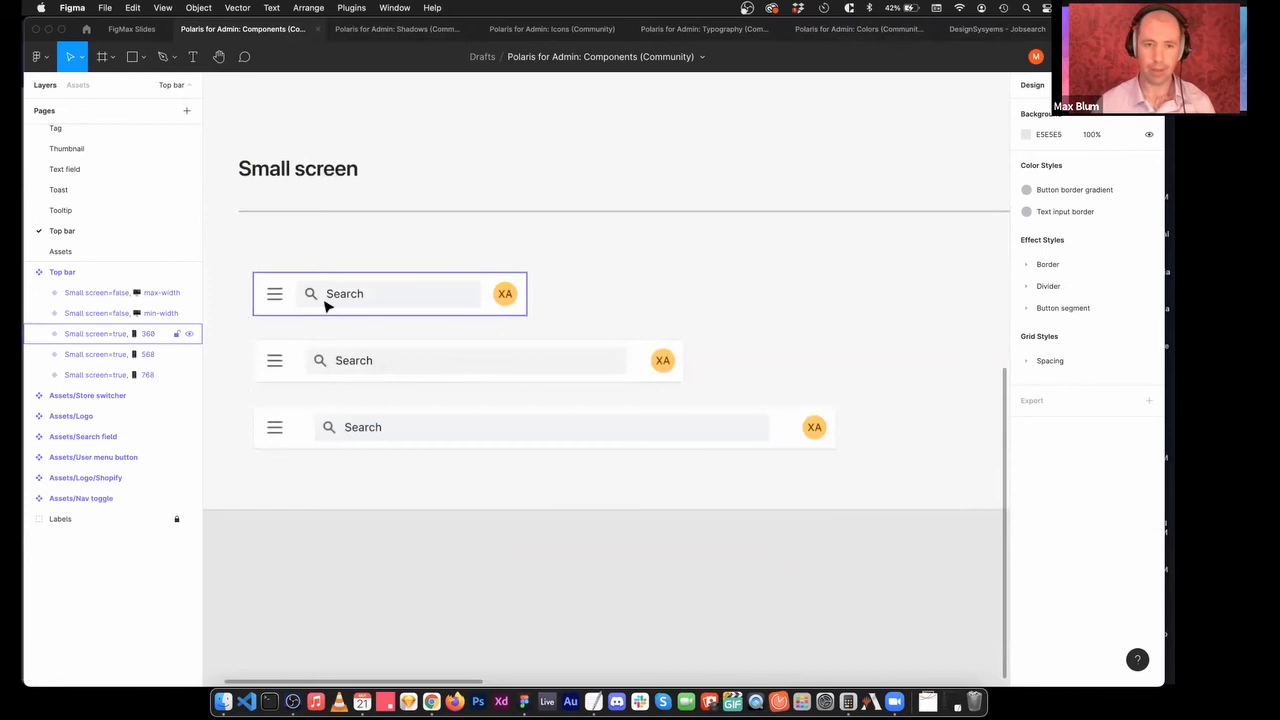
left_click(275, 298)
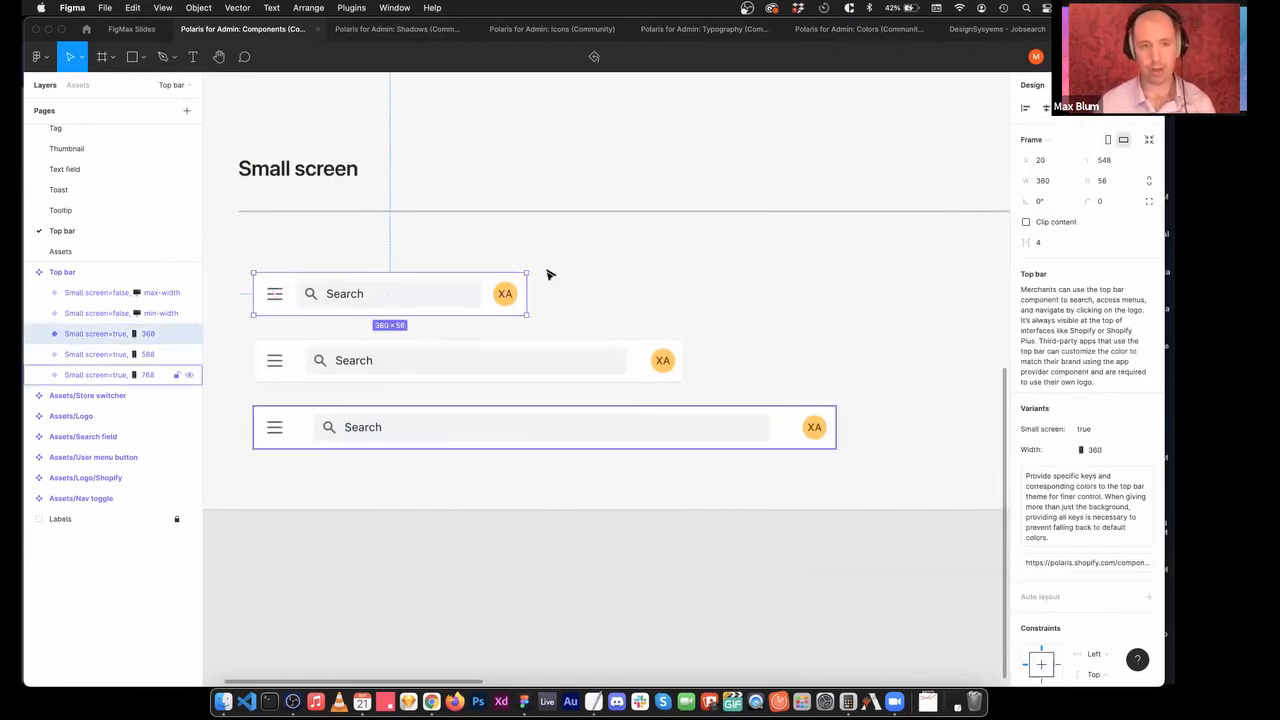
Paste the copied top bar into the figmax build frame in FigMax Slides, at X 0, Y 24, and widen it to 411.
left_click(125, 29)
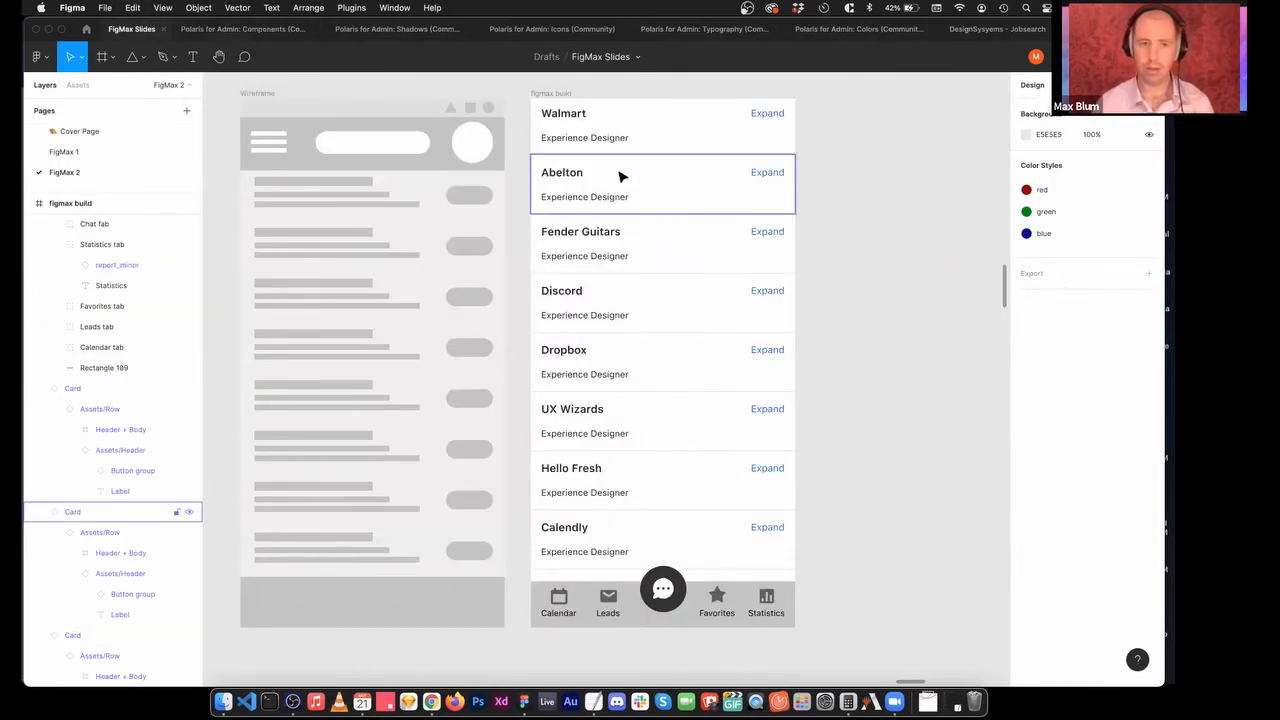
left_click(553, 94)
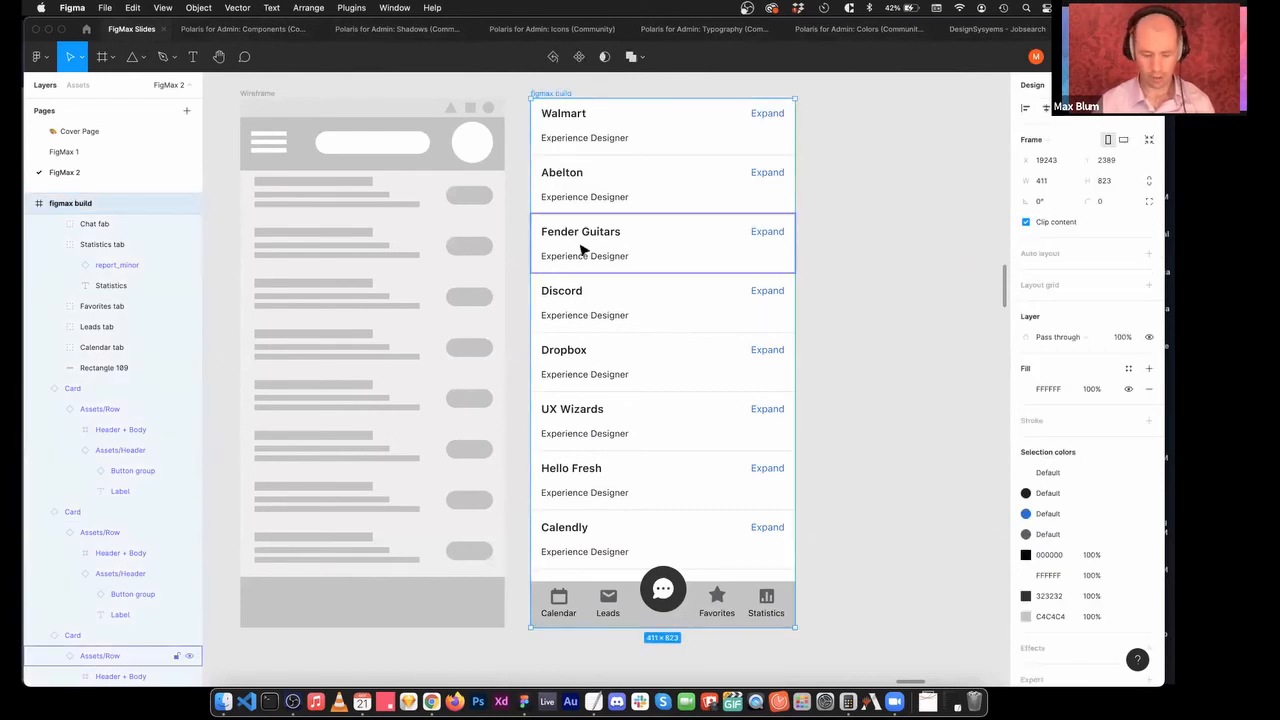
key("ctrl+v")
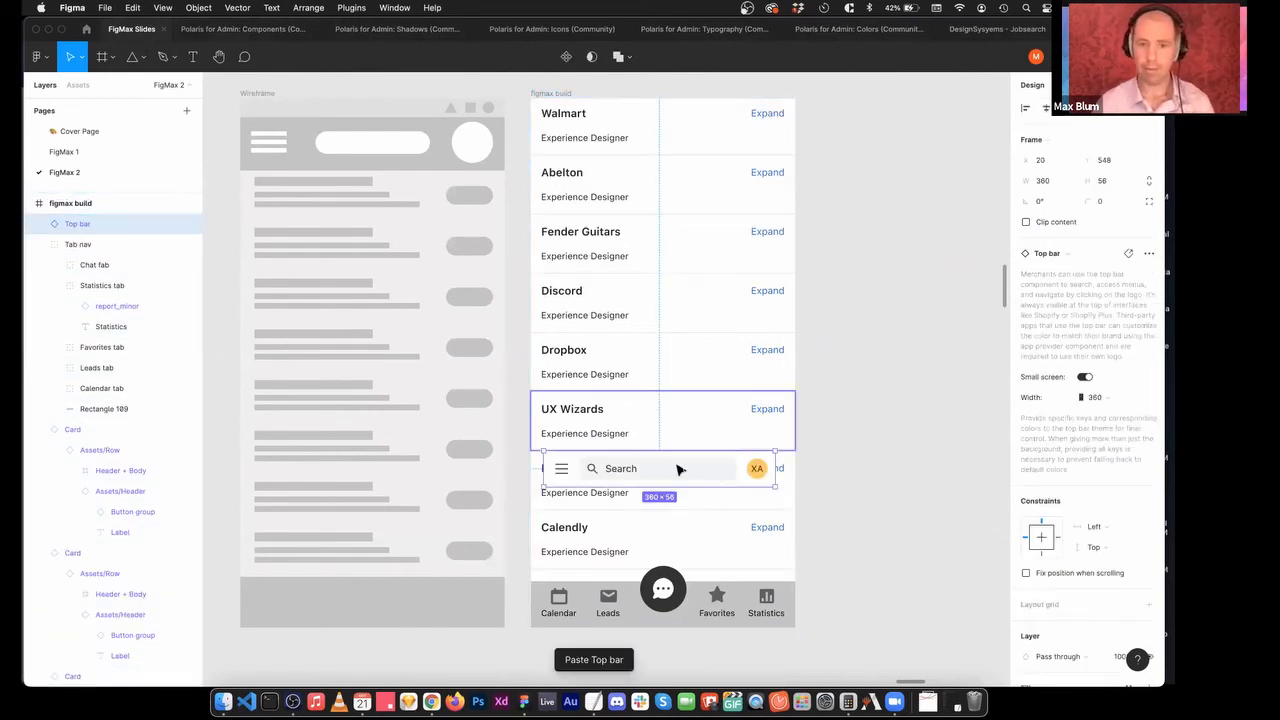
left_click_drag(638, 468, 628, 116)
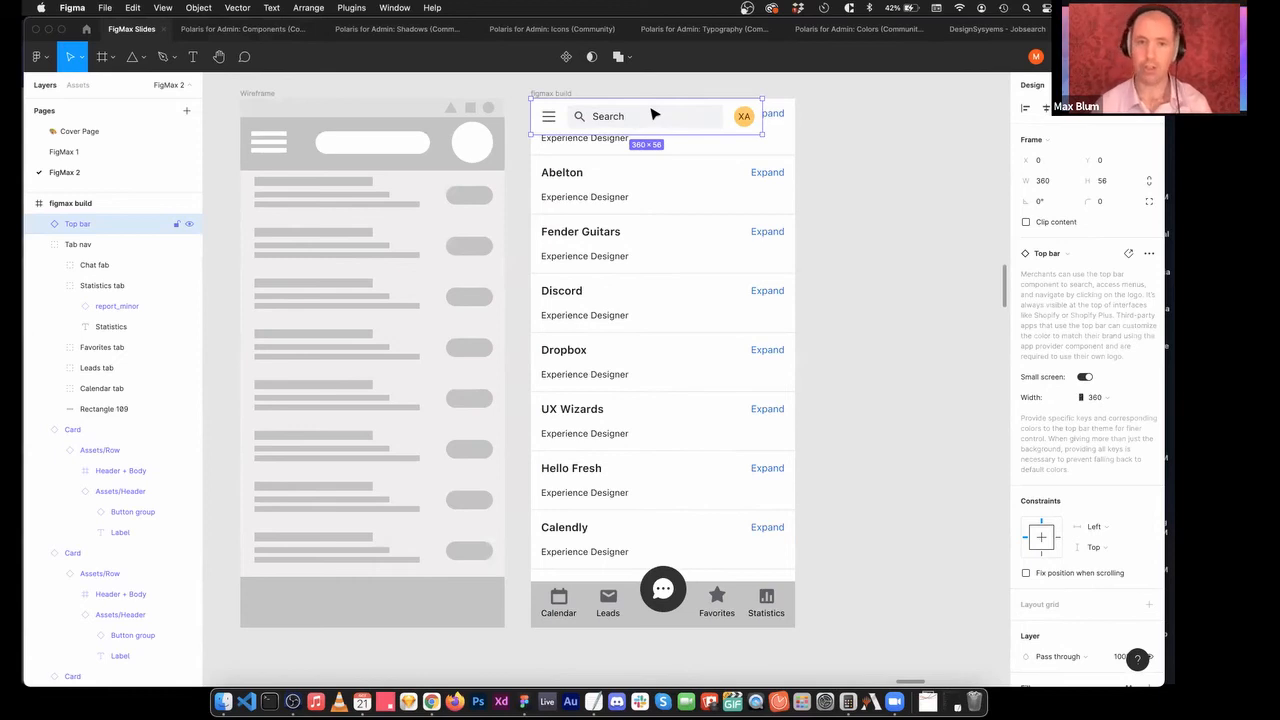
key("shift+Down")
key("shift+Down")
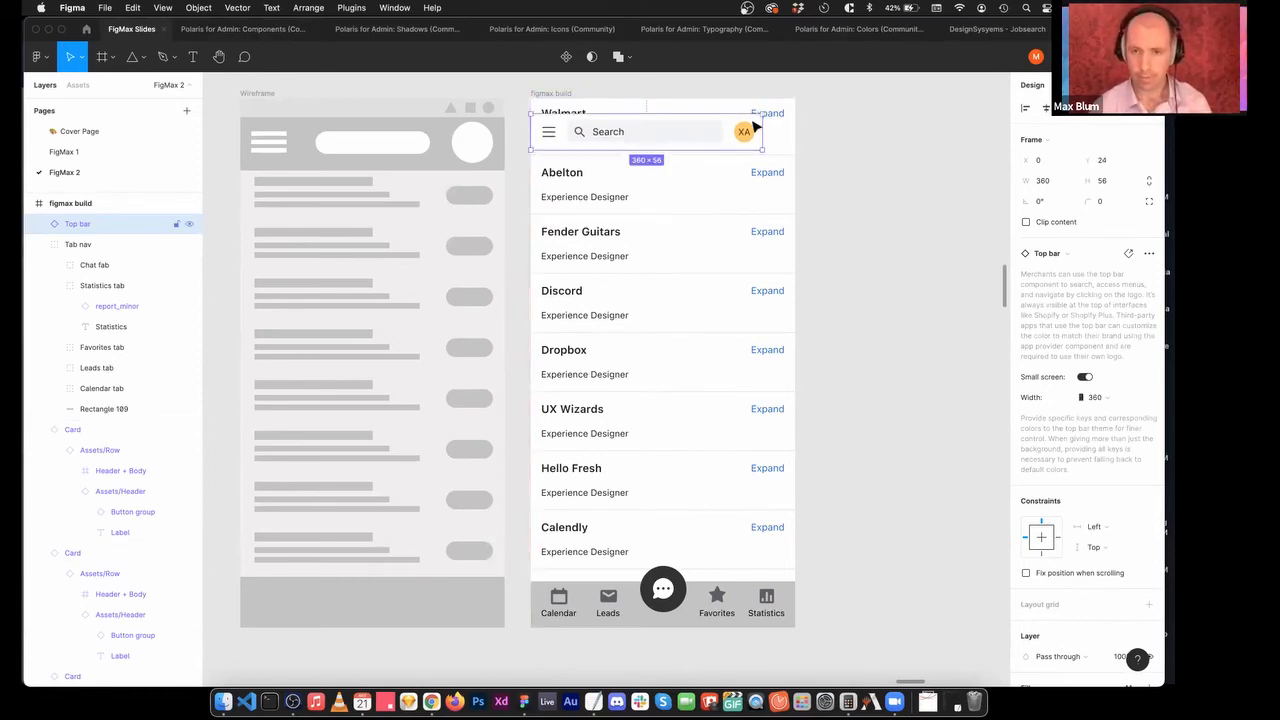
left_click_drag(763, 128, 795, 133)
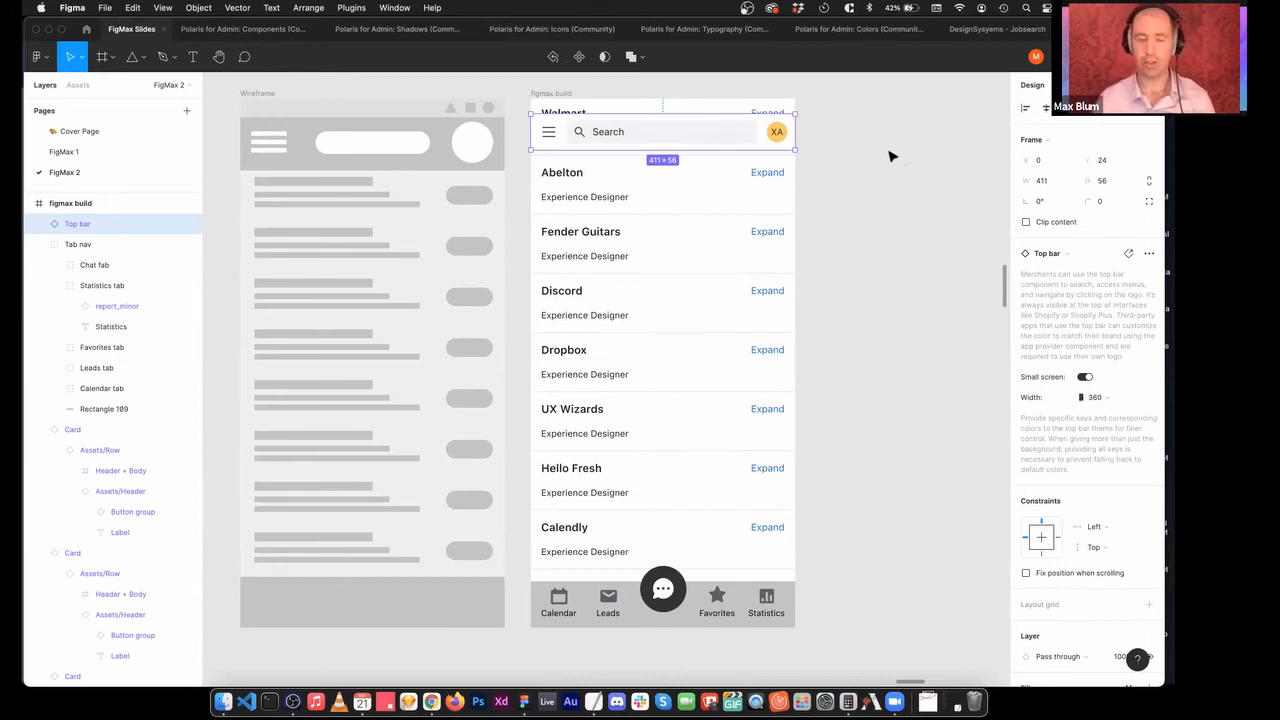
left_click(858, 207)
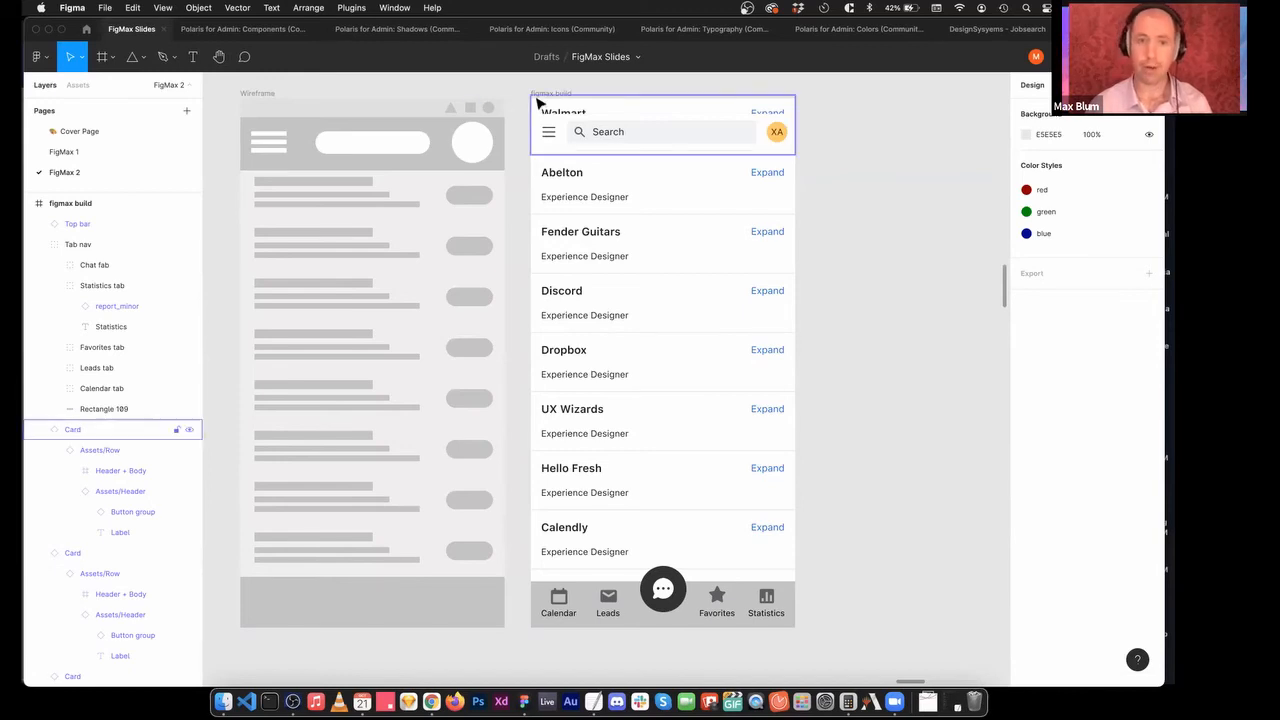
Draw a 411 × 24 status bar rectangle along the top edge of the figmax build frame, above the top bar.
key("r")
left_click_drag(529, 97, 794, 117)
left_click(1106, 162)
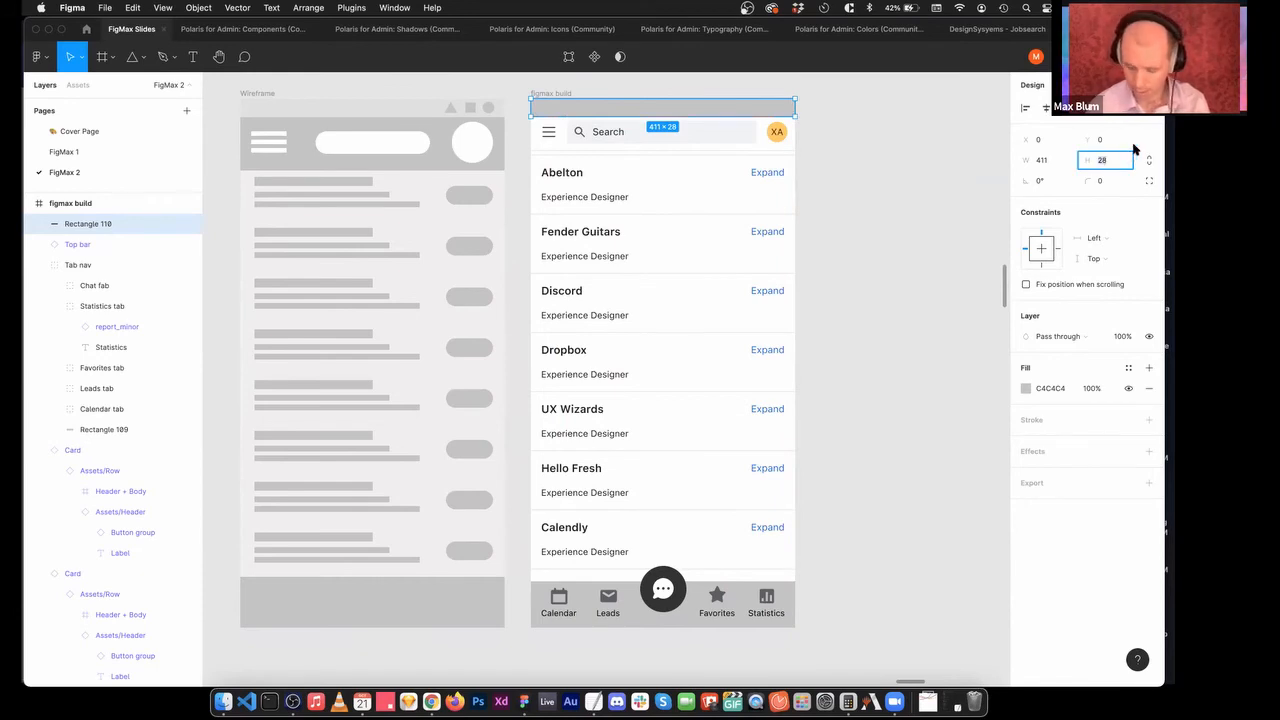
key("Return")
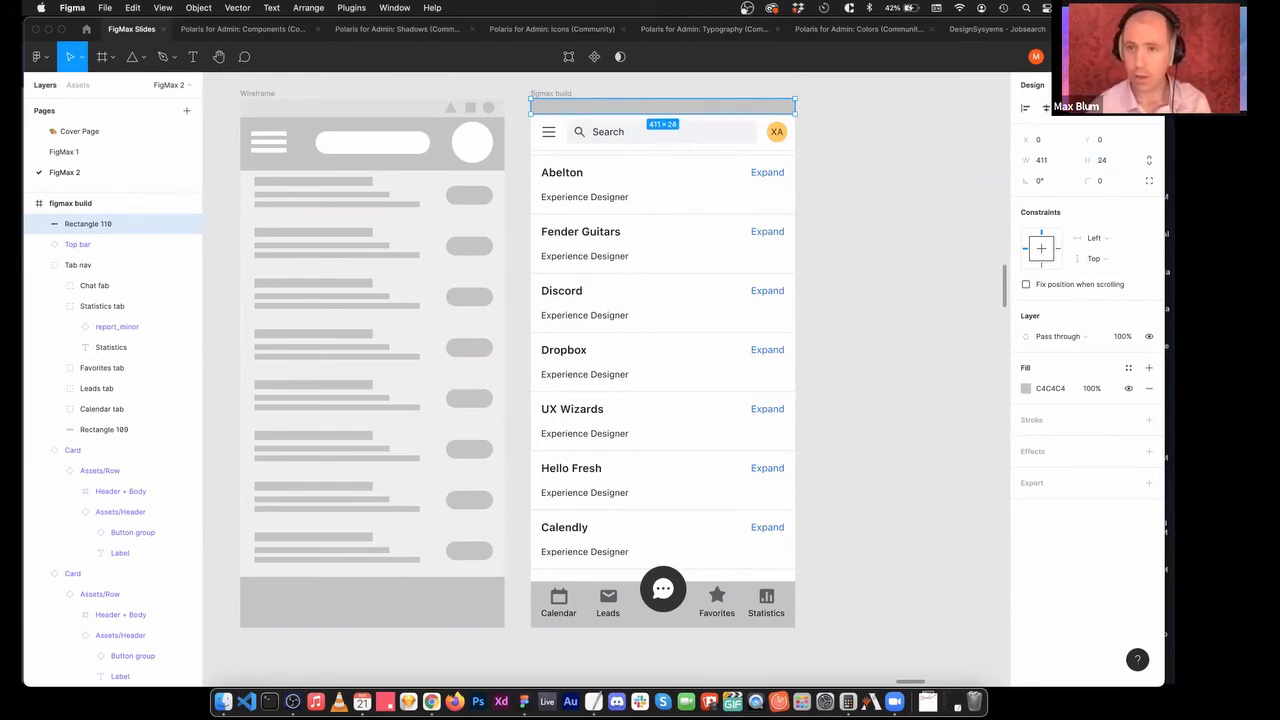
left_click_drag(757, 140, 760, 136)
left_click(836, 112)
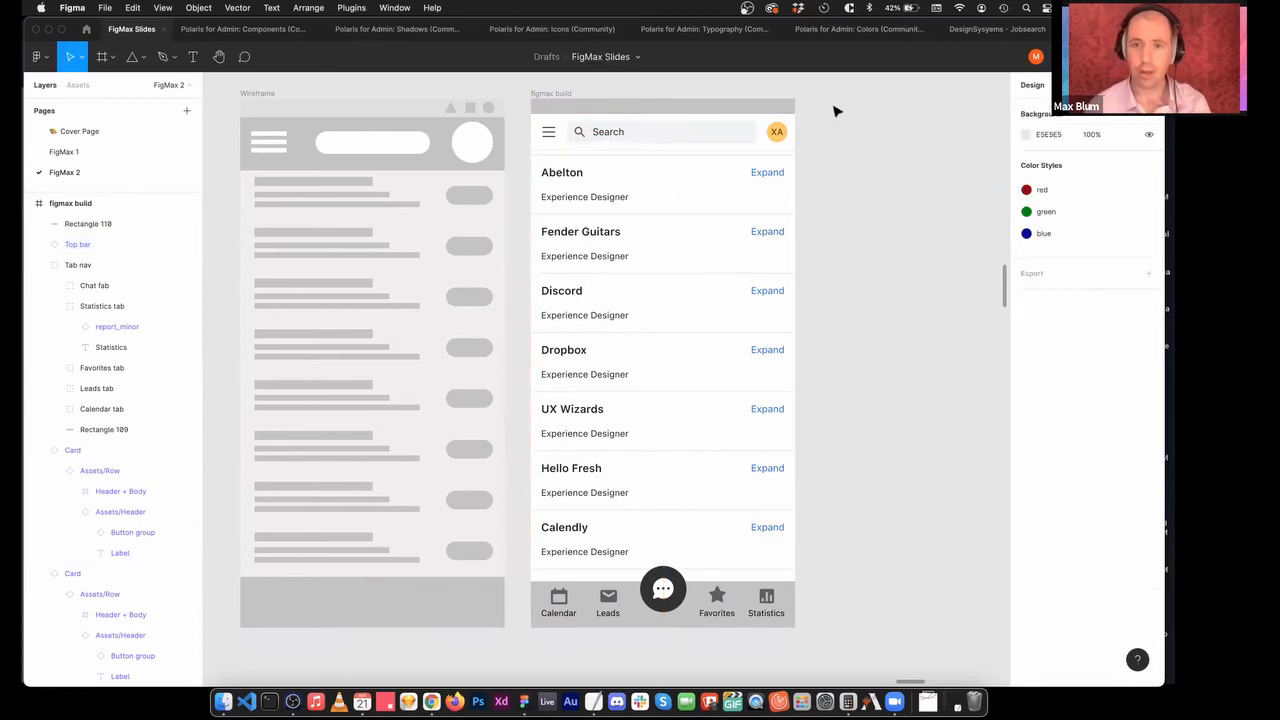
Draw a 16 × 16 square in the grey status bar at X 367, Y 4 and fill it with near-black 101010.
left_click_drag(743, 81, 809, 137)
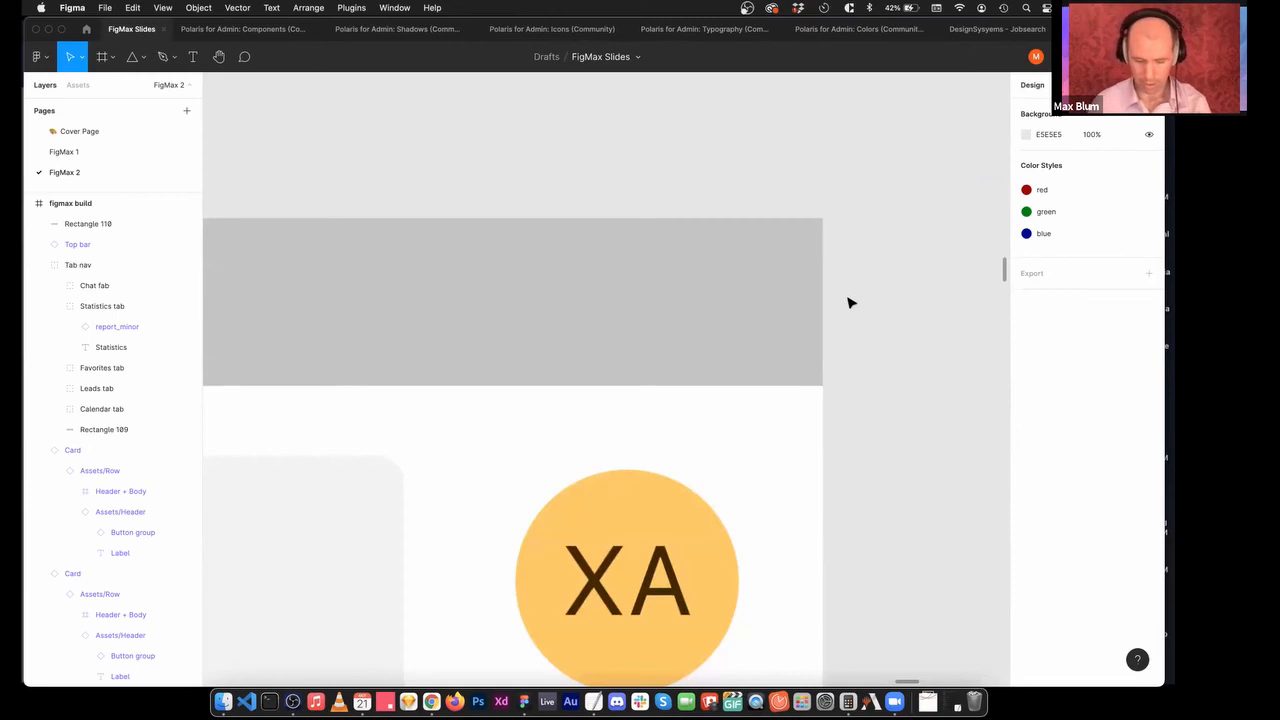
key("r")
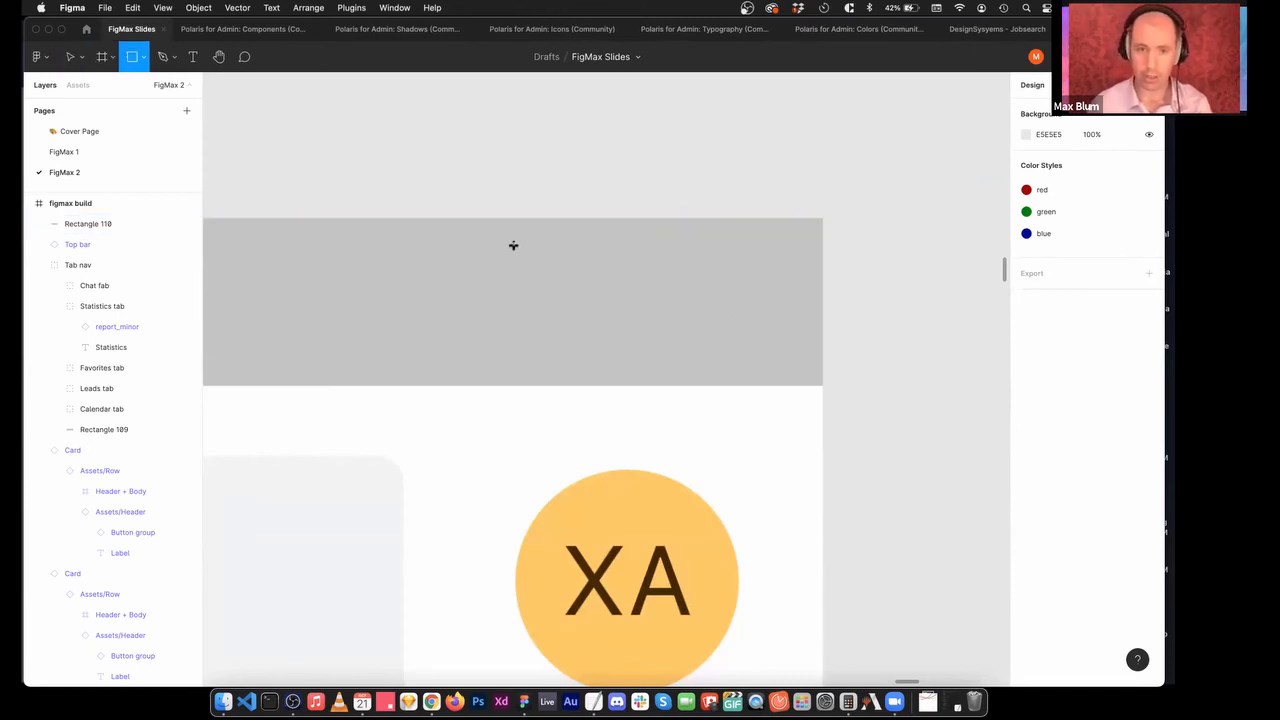
left_click_drag(513, 245, 624, 314)
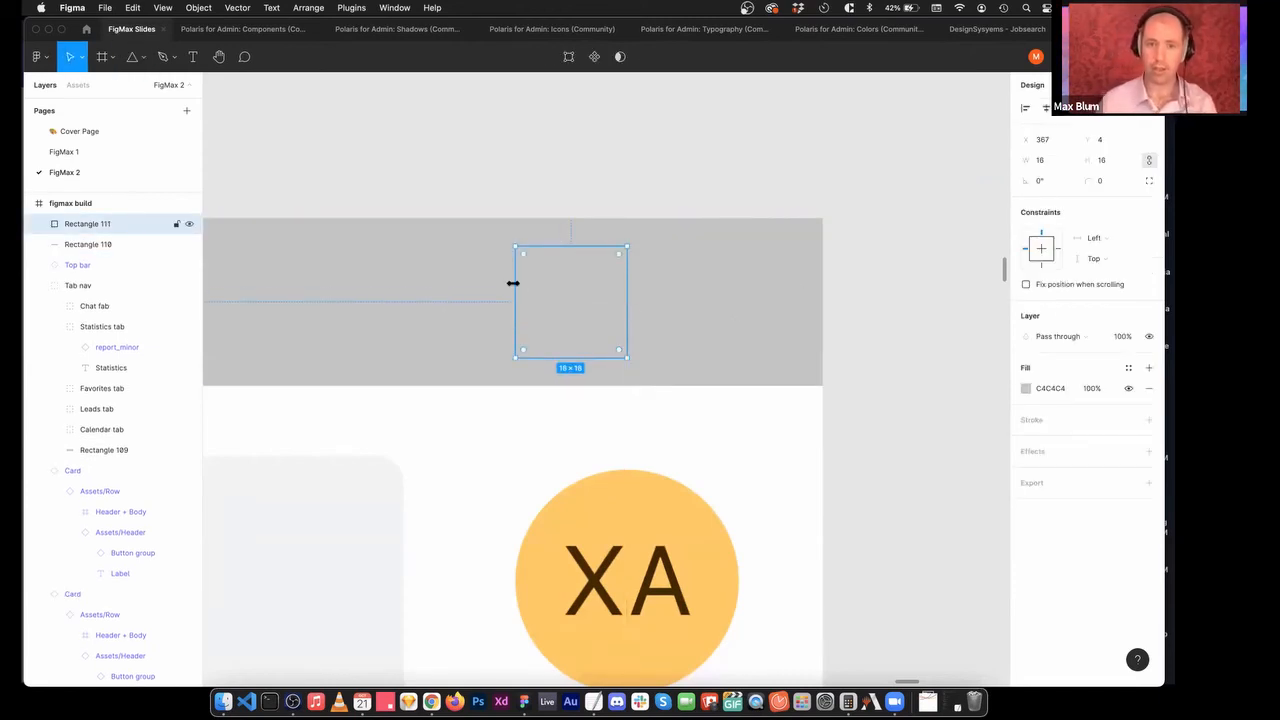
left_click(1025, 391)
left_click_drag(900, 480, 814, 520)
left_click(945, 216)
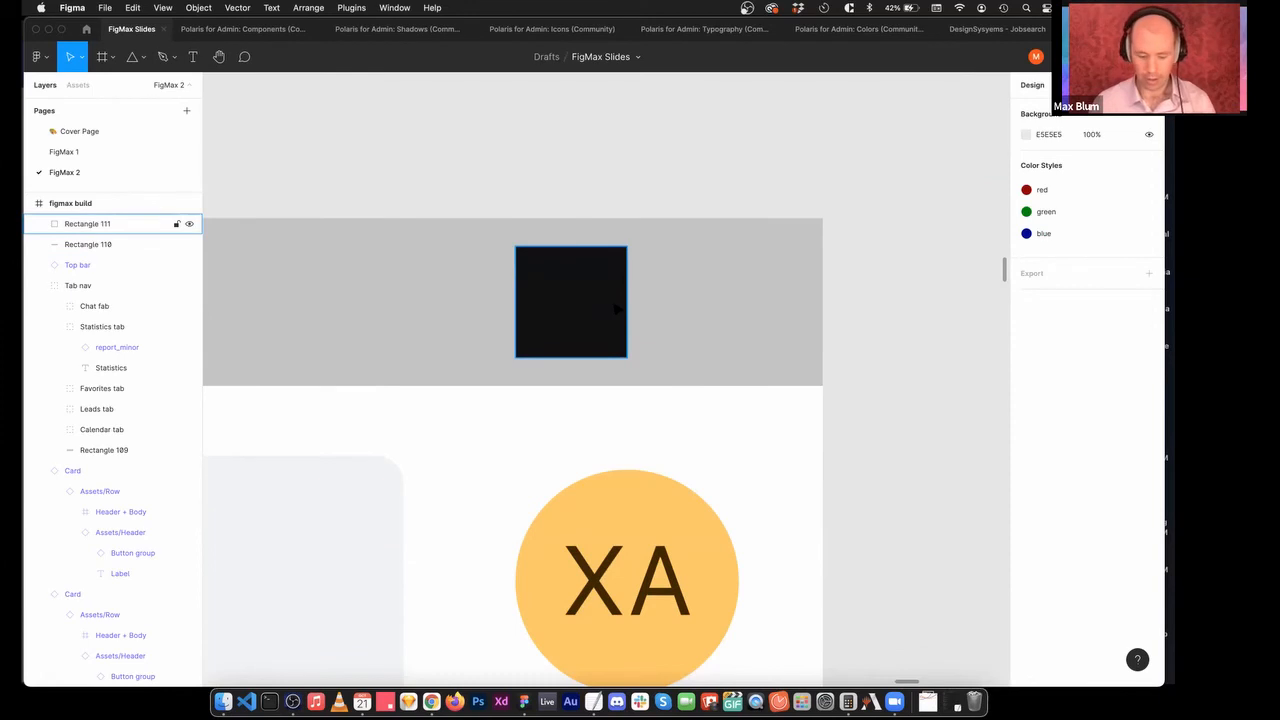
Draw a 16 × 16 circle beside the square in the status bar, fill it with 000000 and place it at X 391, Y 4.
key("o")
left_click_drag(682, 258, 738, 334)
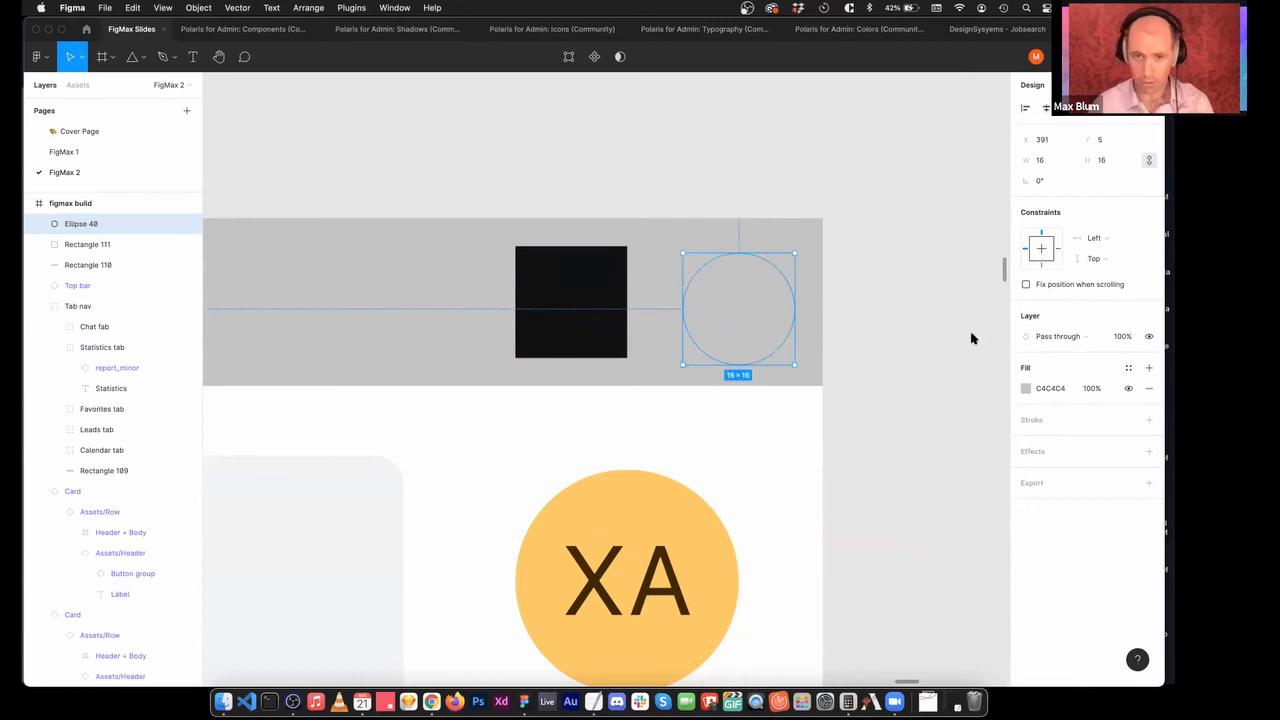
left_click(1026, 388)
left_click_drag(880, 480, 785, 575)
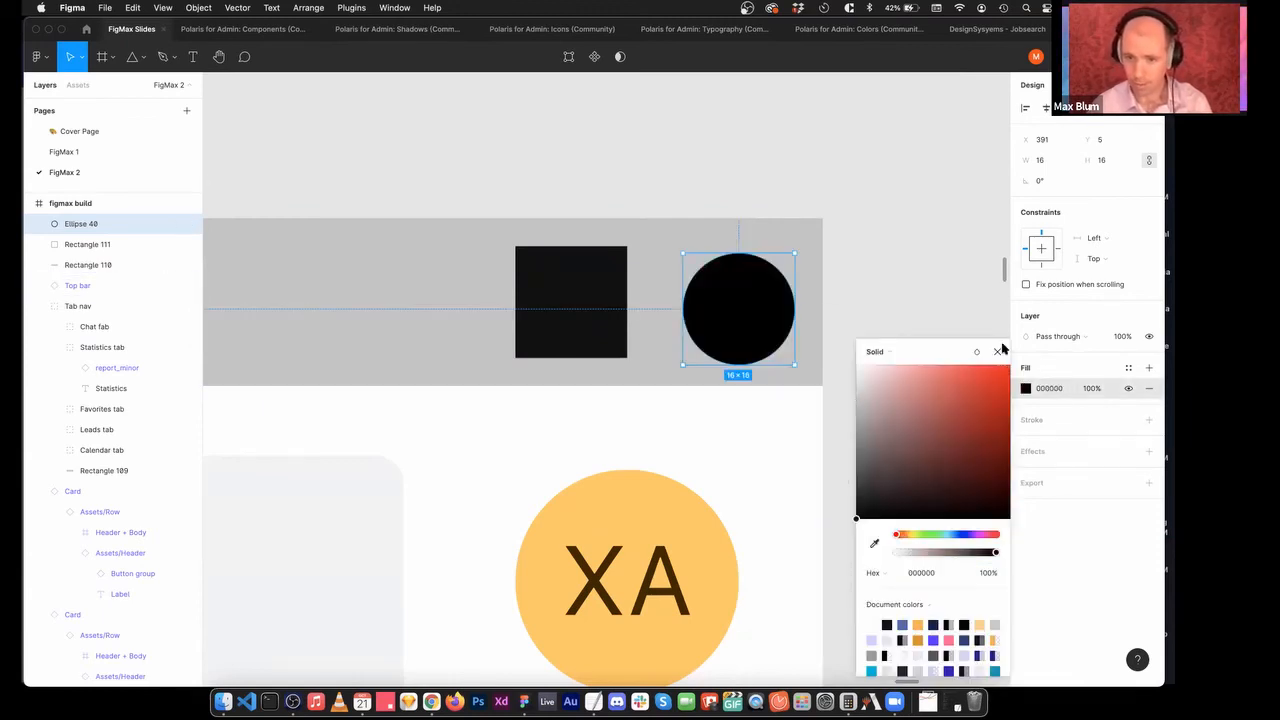
left_click(999, 351)
left_click(911, 297)
left_click(711, 333)
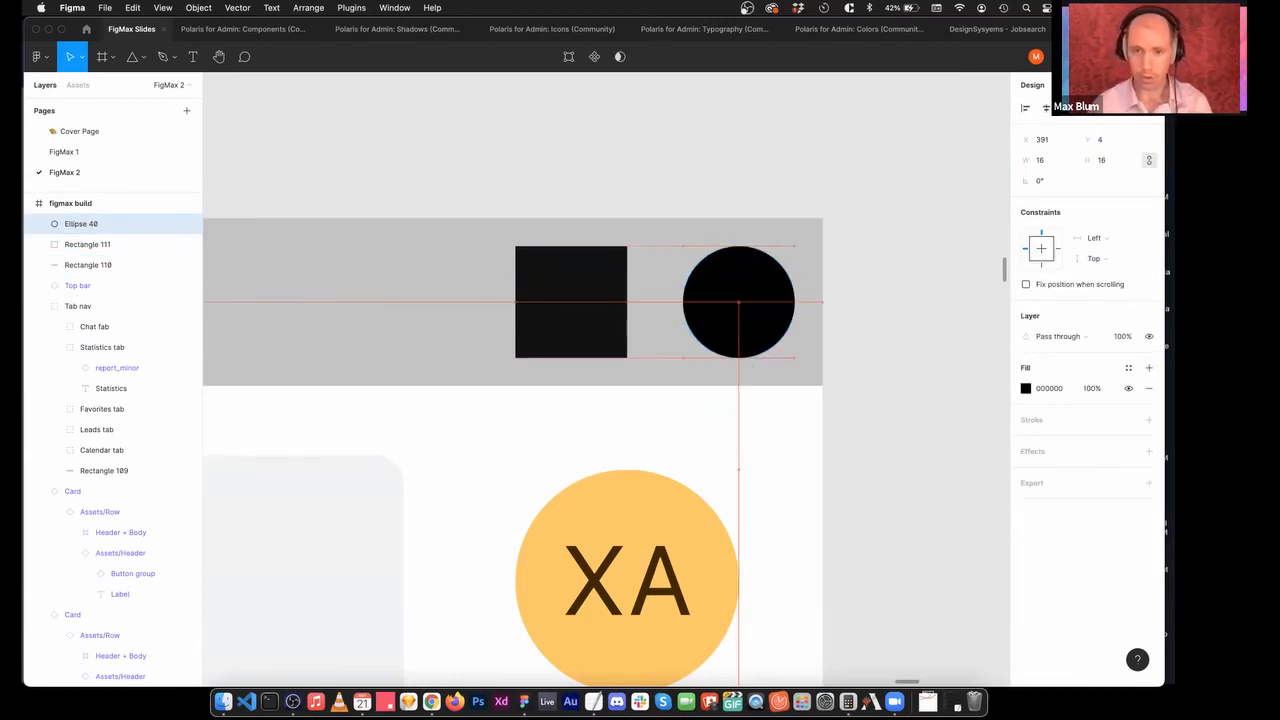
left_click(912, 290)
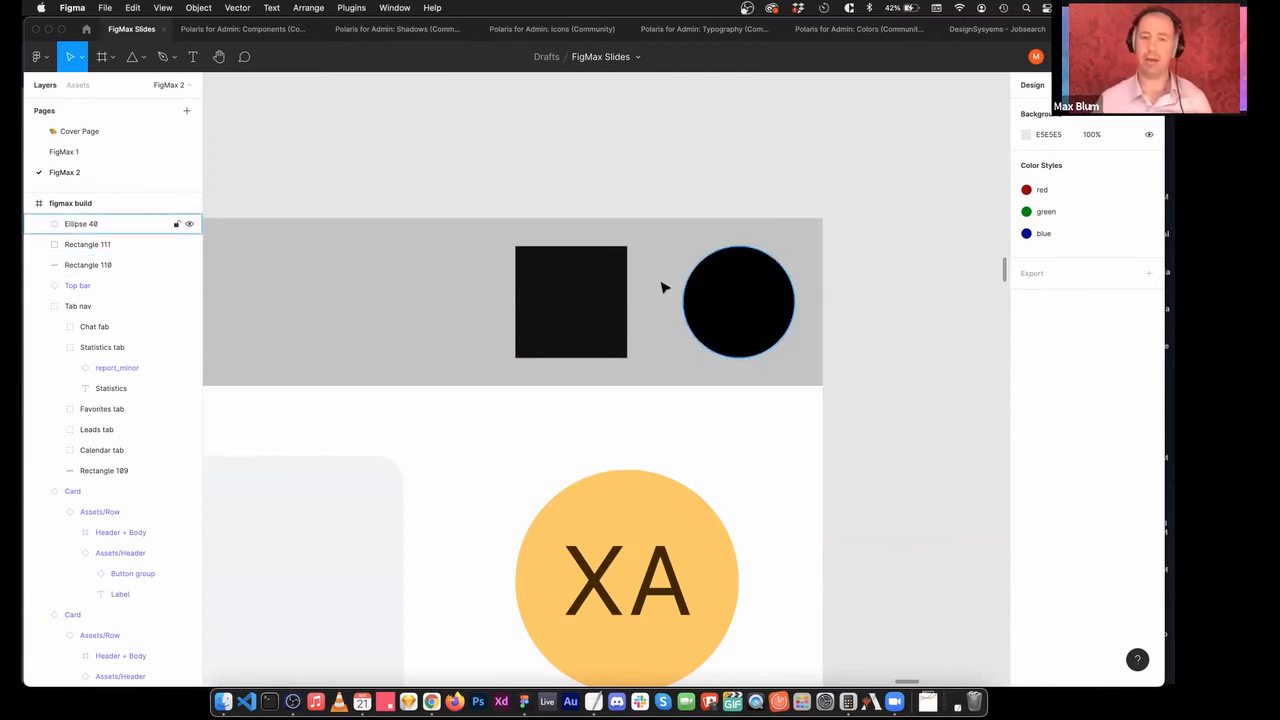
Resize the status bar square to 15 × 15 and place it at Y 5, its bottom edge aligned with the circle's.
left_click(550, 302)
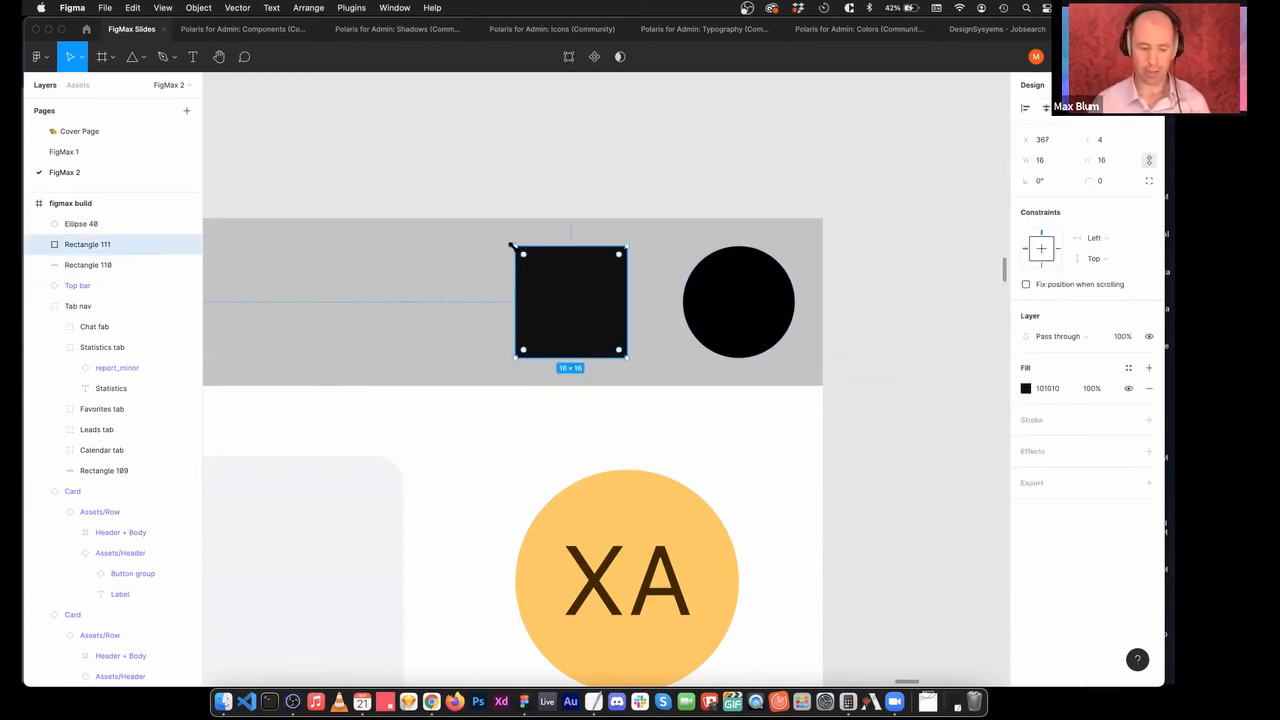
left_click(1102, 162)
type("15")
key("Return")
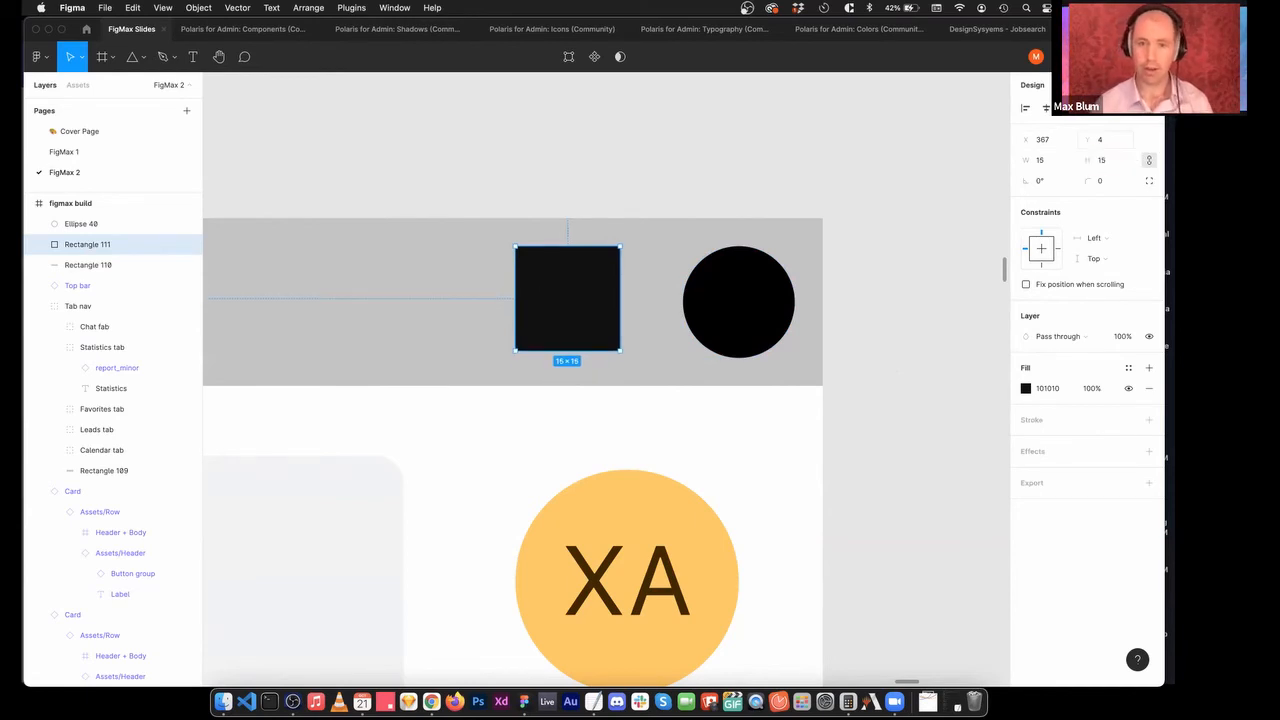
left_click(944, 284)
left_click_drag(564, 294, 594, 297)
left_click(877, 280)
left_click(914, 283)
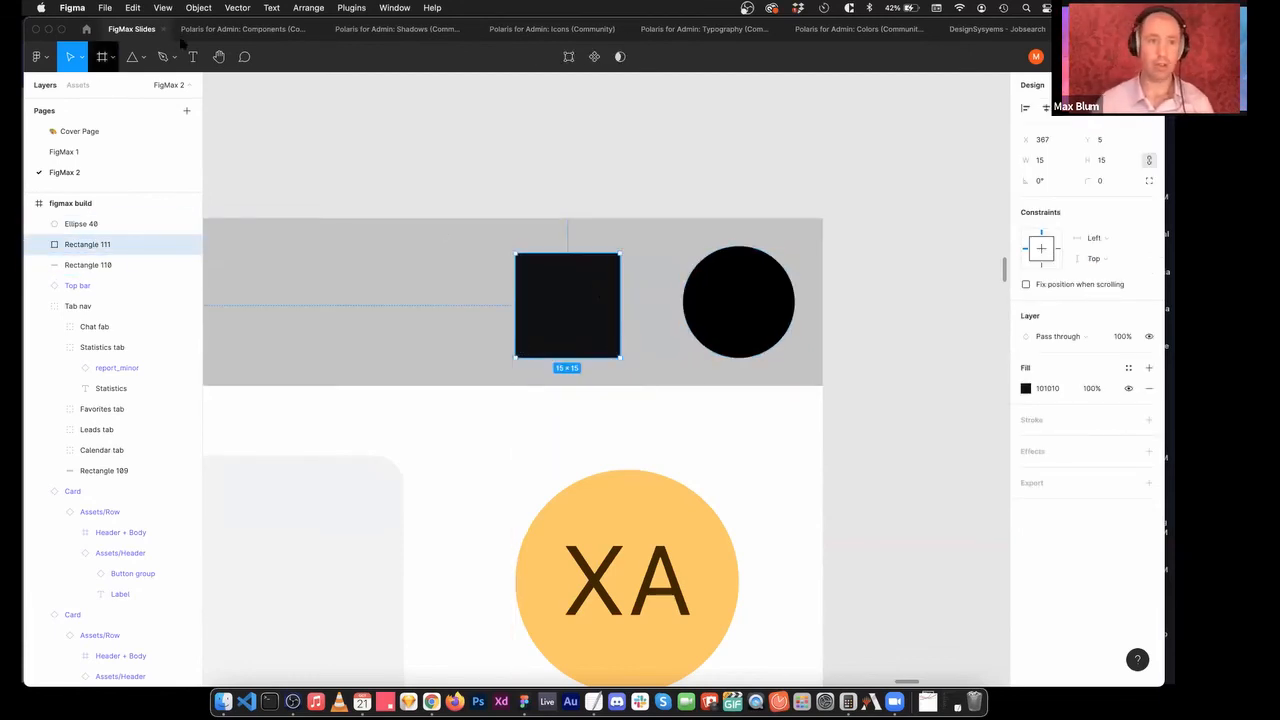
Draw a triangle about 17 × 17 in the status bar, before the square, and fill it with 000000.
left_click(128, 64)
left_click_drag(340, 266, 456, 372)
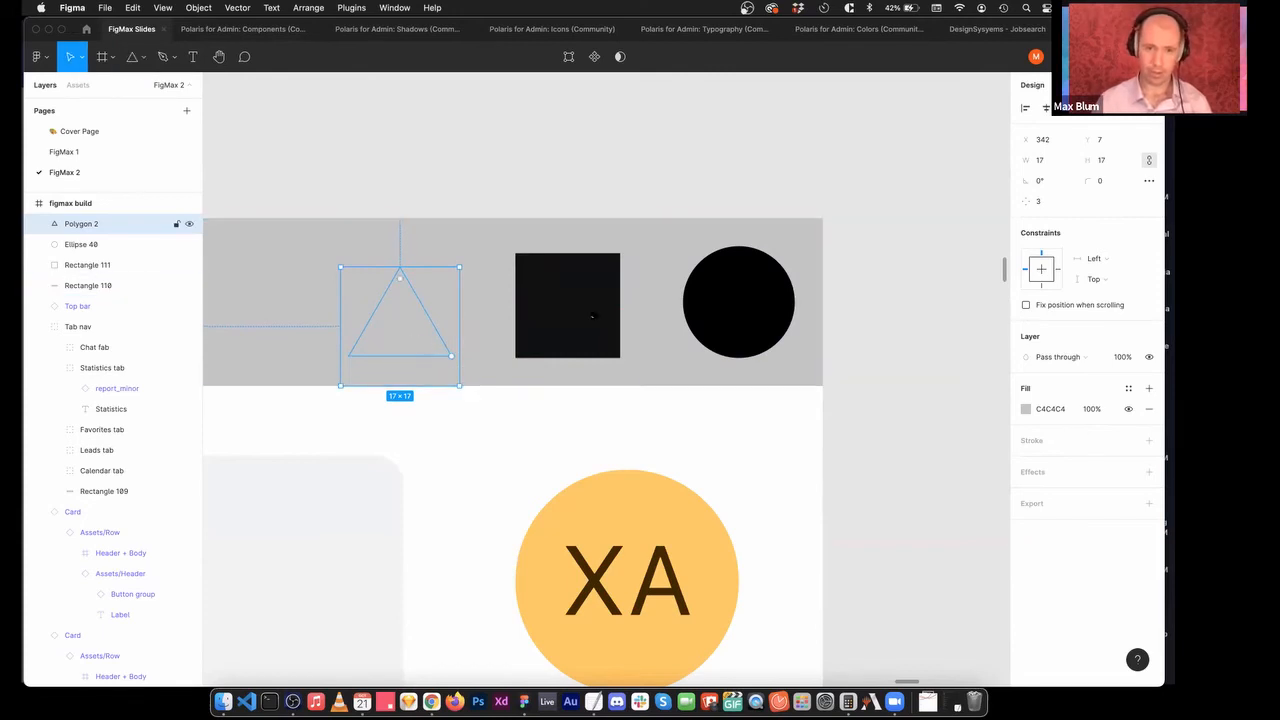
left_click(1053, 410)
type("000000")
key("Return")
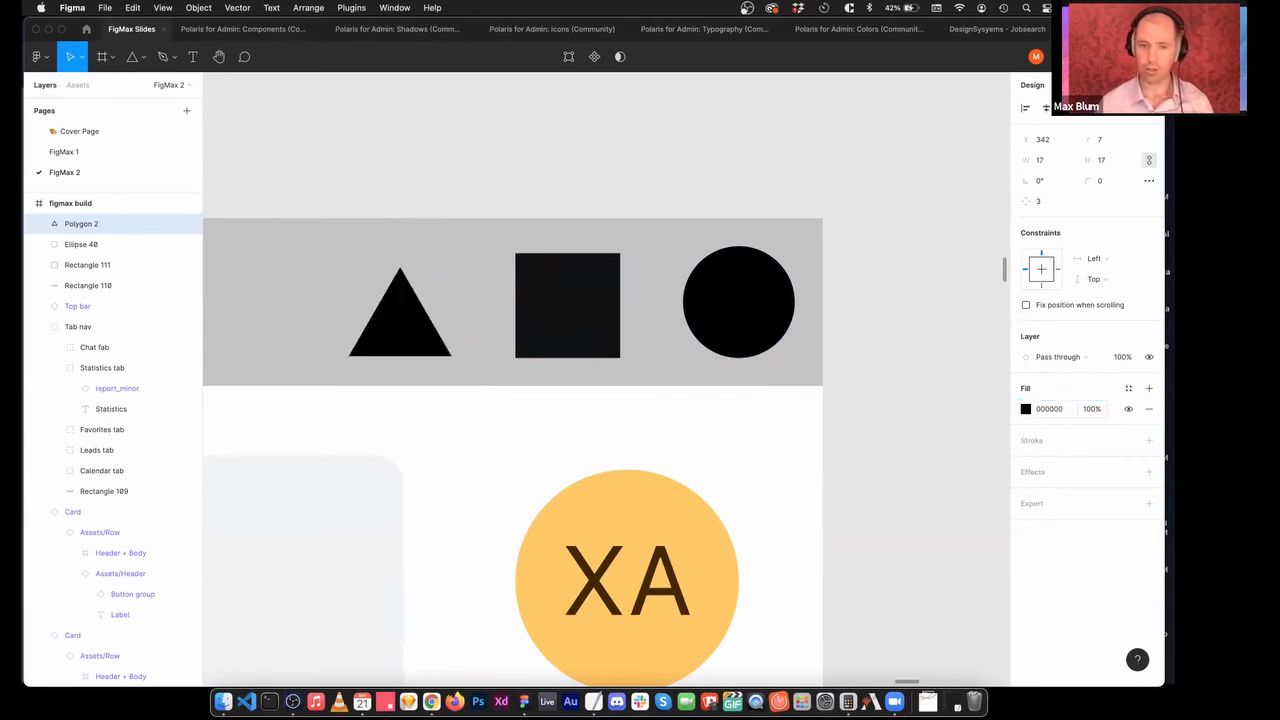
Move the triangle to X 341, Y 5, level with the square's top edge, and enlarge it to 18 × 18.
left_click_drag(409, 326, 402, 313)
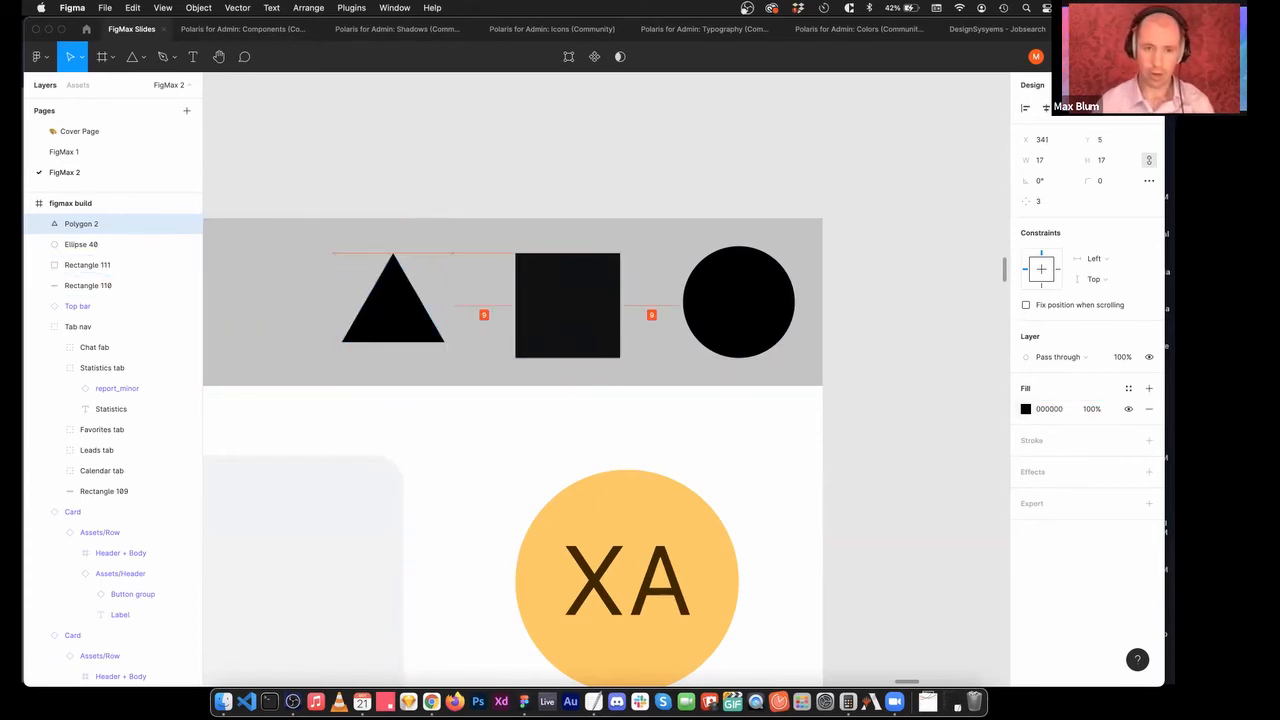
left_click_drag(455, 369, 459, 375)
key("Down")
key("Down")
key("Up")
key("Up")
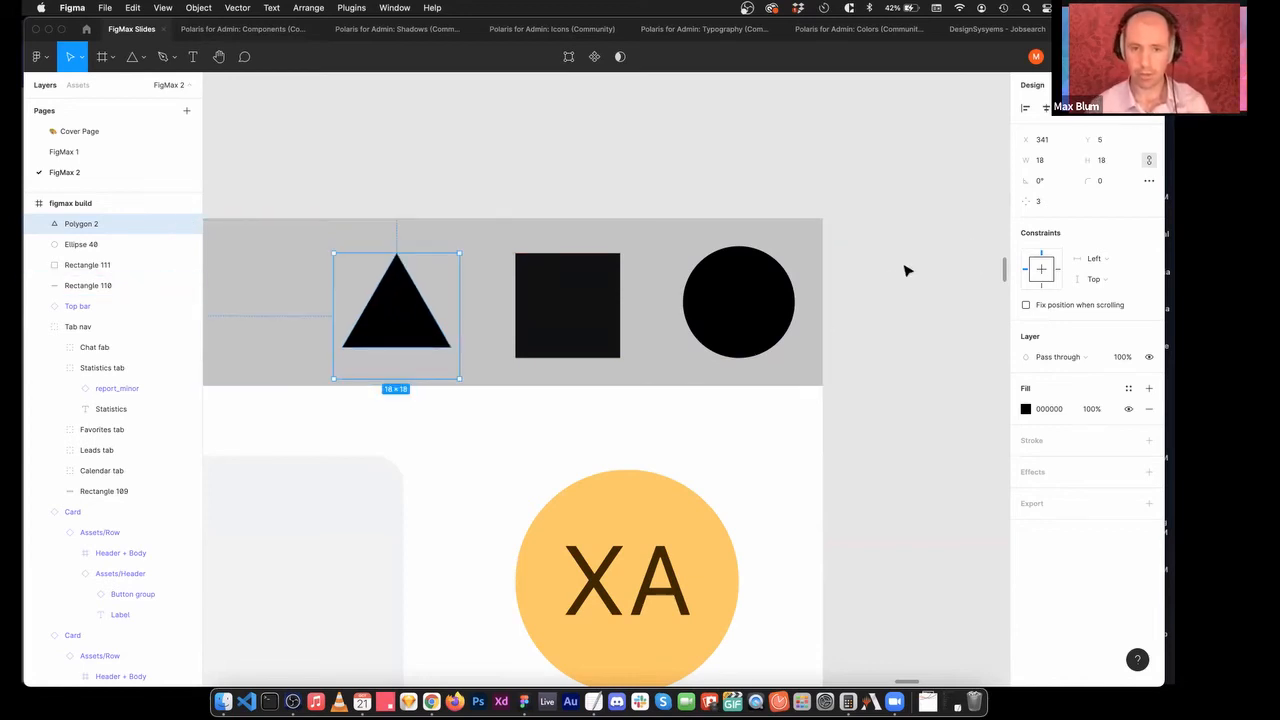
left_click(900, 288)
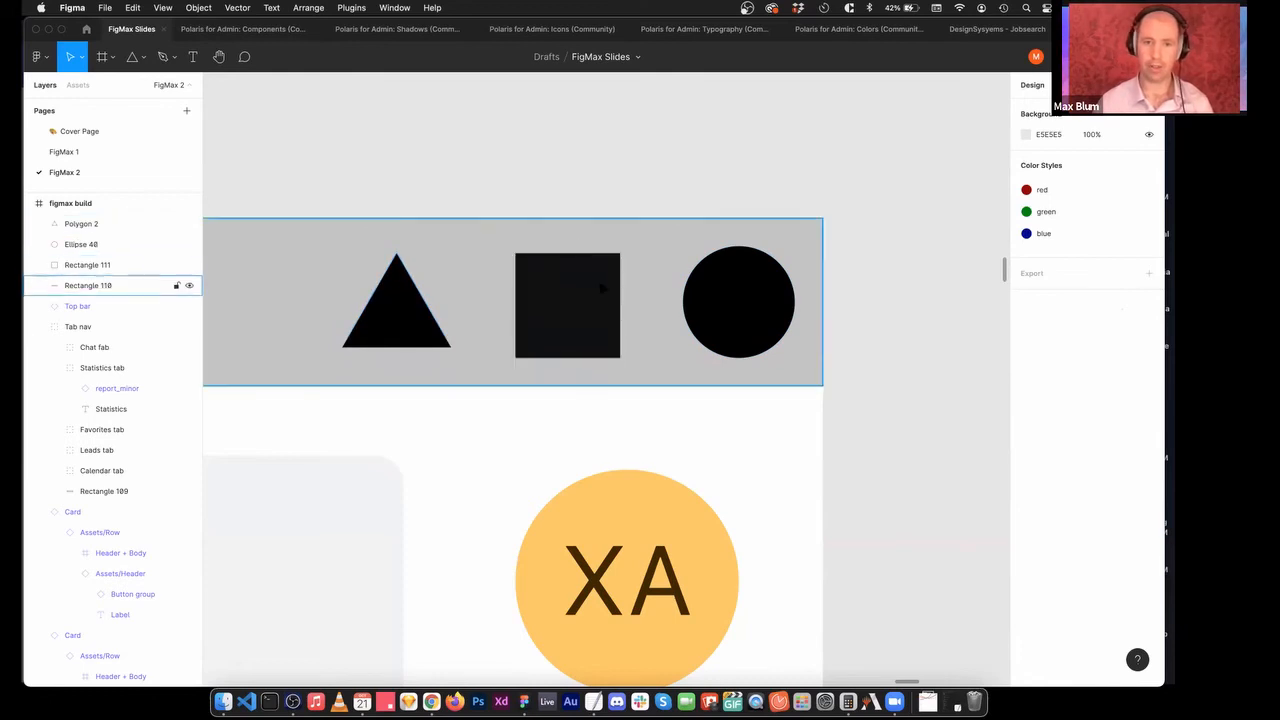
Change the initials in the top bar's user avatar to "MB".
key("minus")
key("minus")
key("minus")
key("minus")
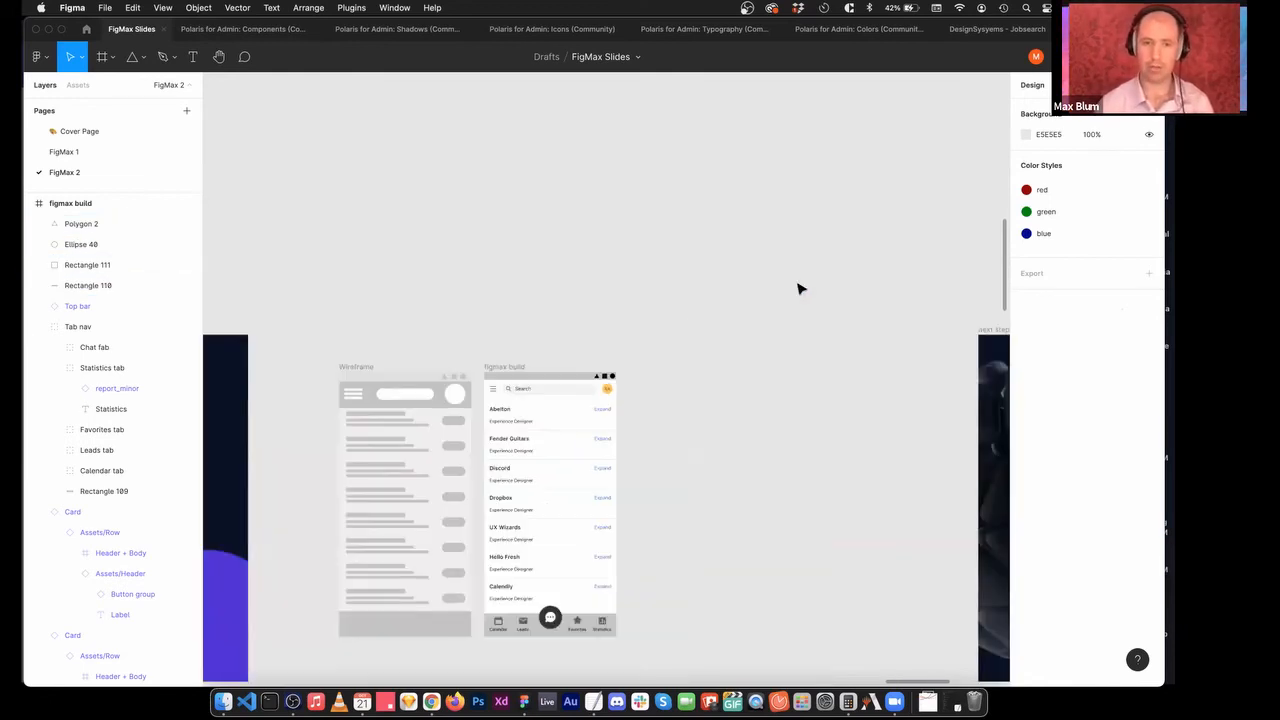
scroll(699, 374, "down", 2)
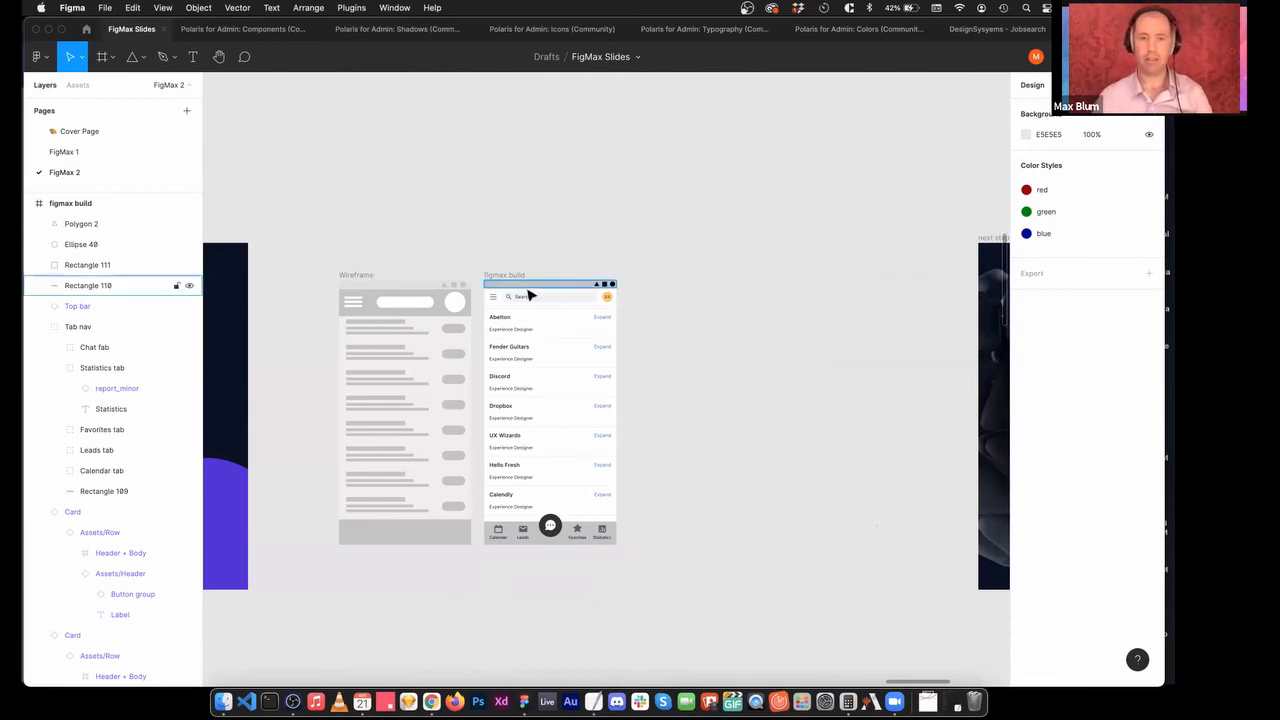
left_click(746, 480)
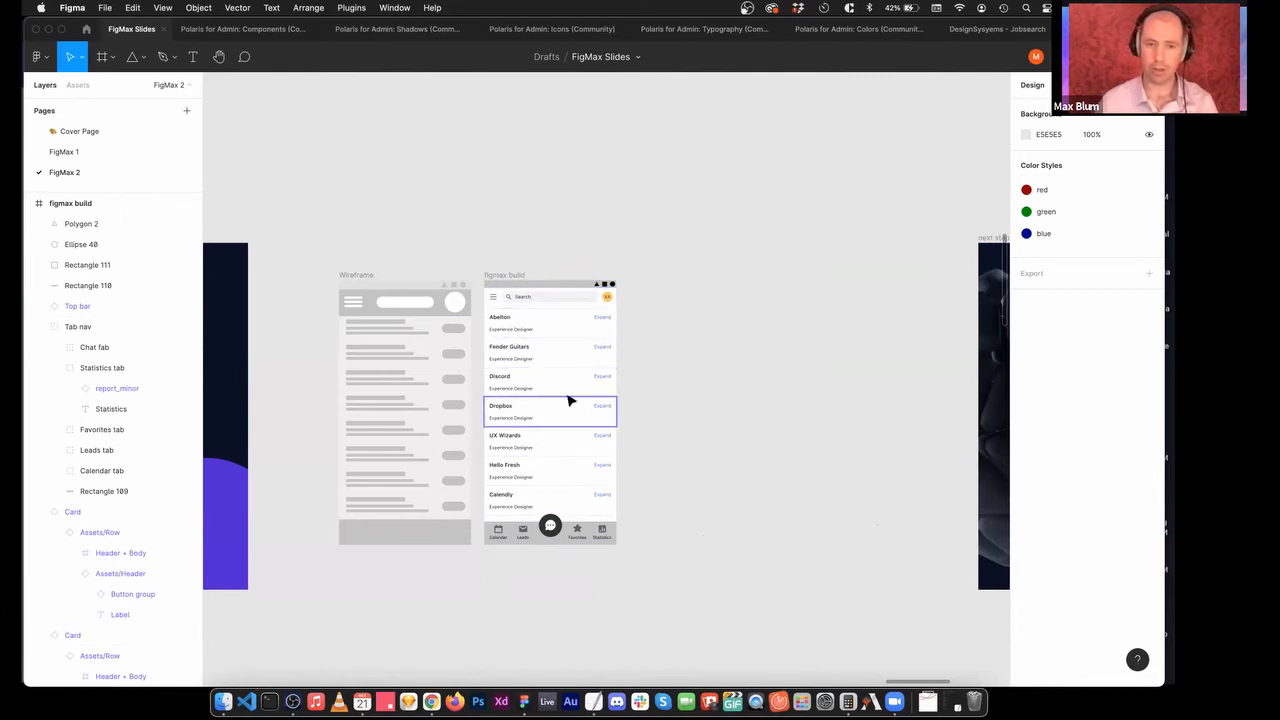
left_click(608, 298, "super")
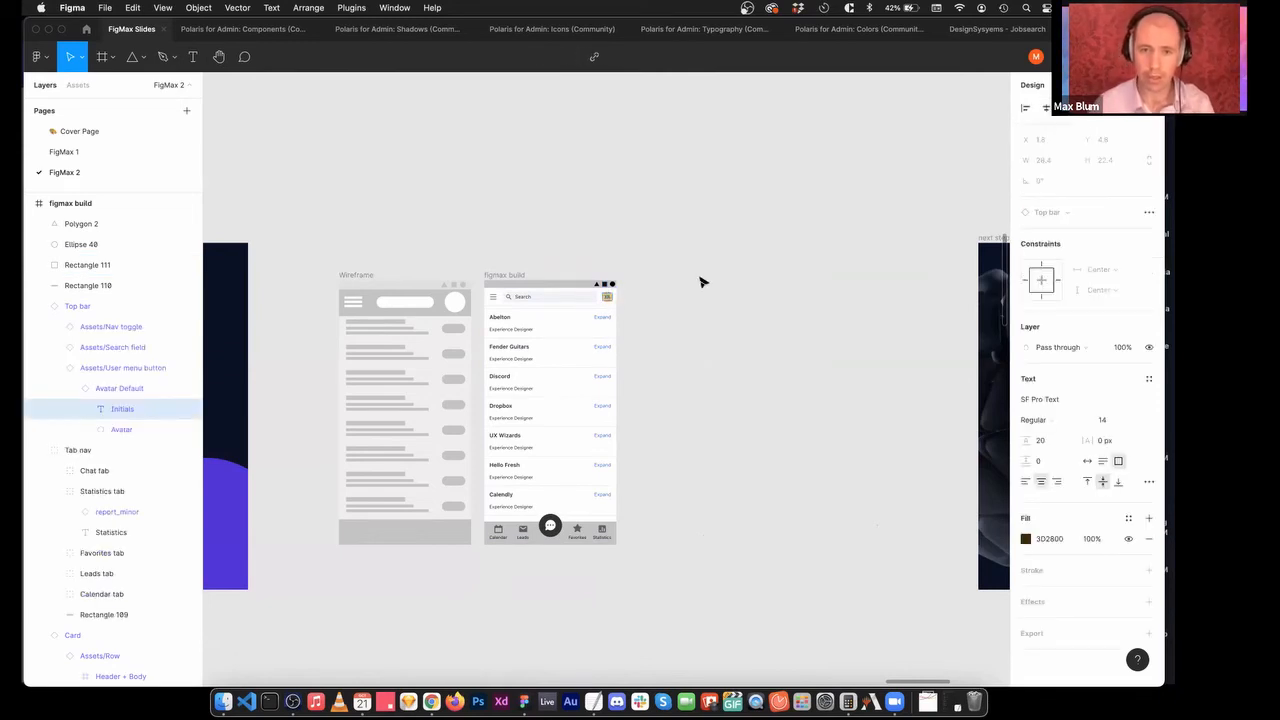
type("MB")
left_click(740, 310)
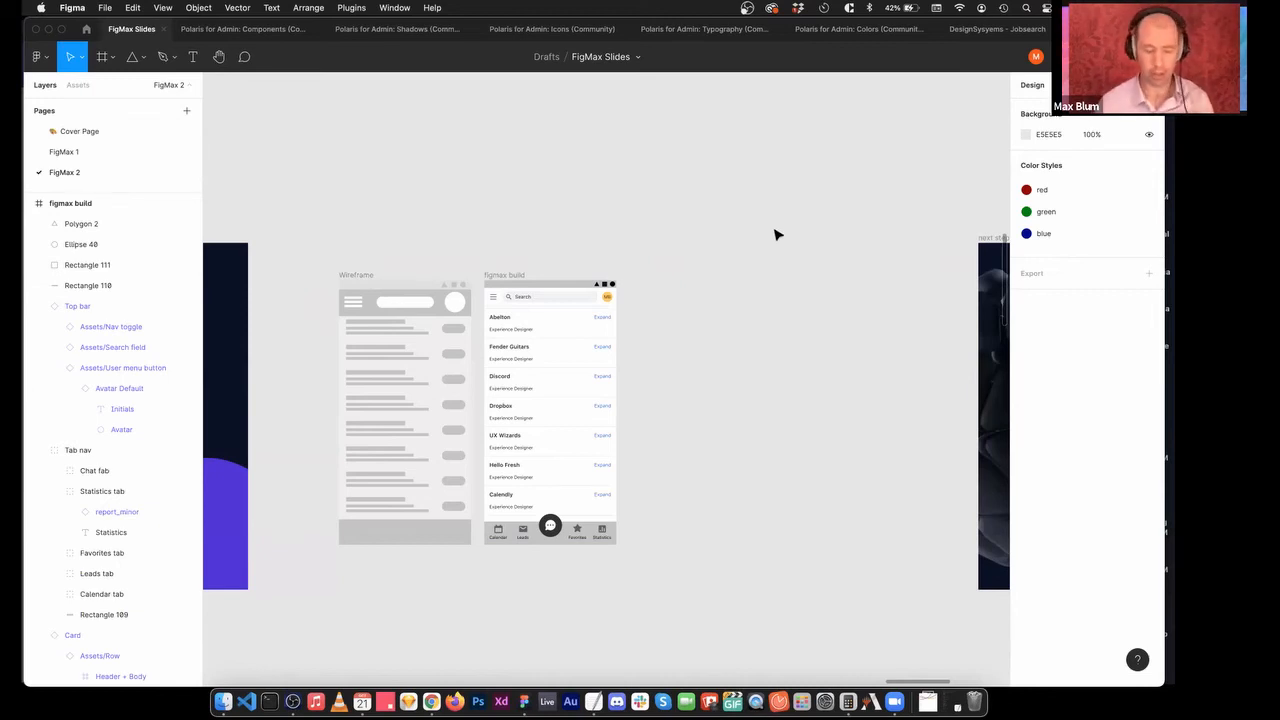
Switch to the Polaris for Admin: Colors file and look through its color tokens from the base colors down to the borders.
left_click(858, 28)
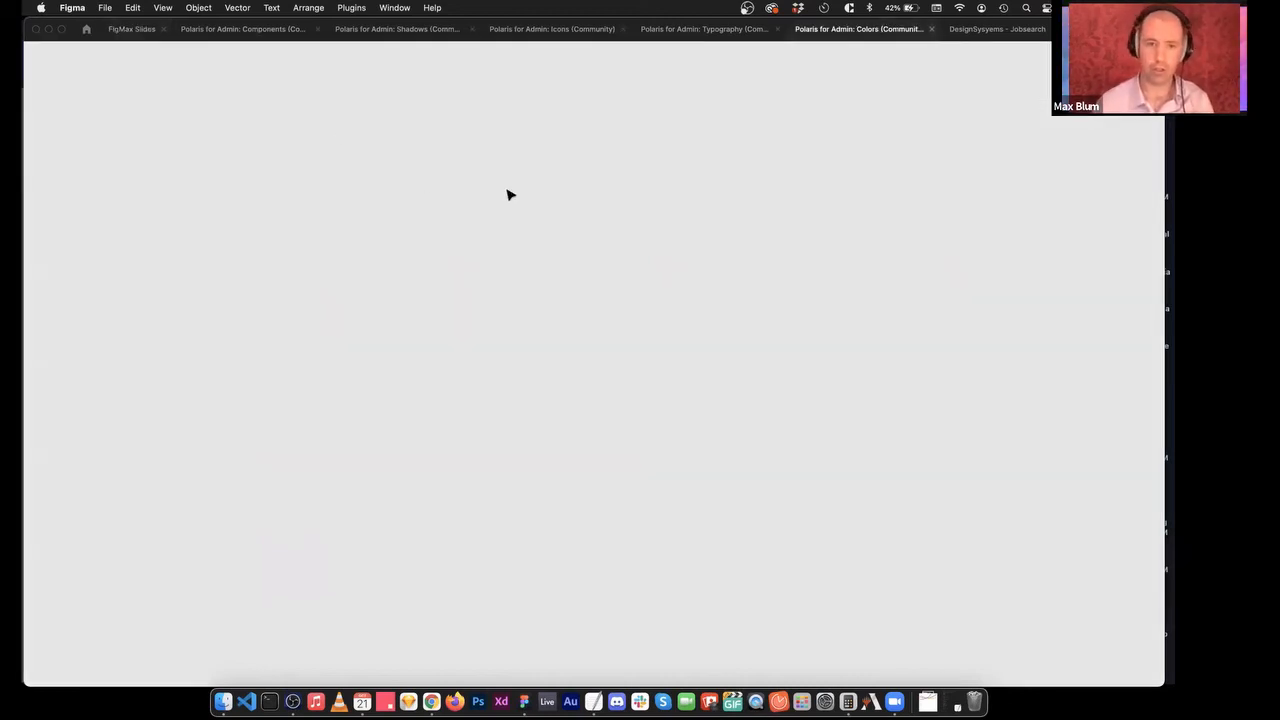
scroll(586, 337, "up", 3)
scroll(591, 337, "right", 2)
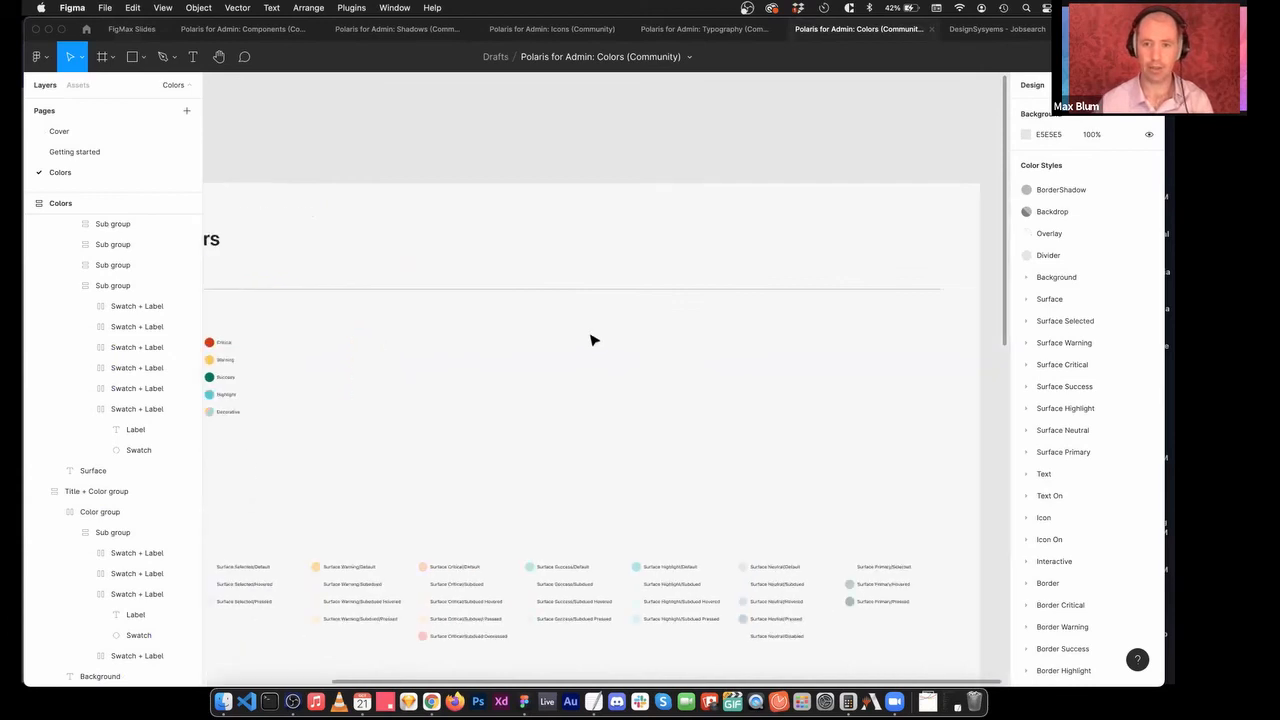
scroll(591, 340, "down", 5)
scroll(591, 338, "left", 2)
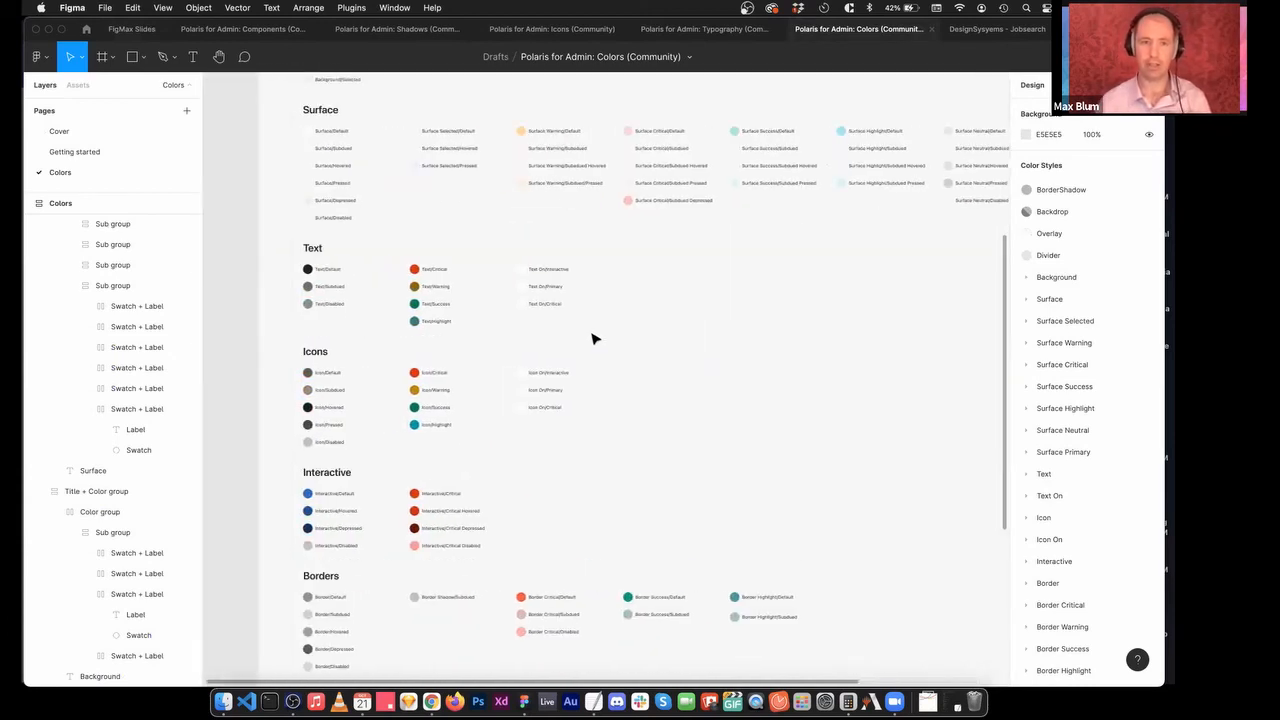
scroll(592, 335, "up", 3)
scroll(594, 333, "right", 1)
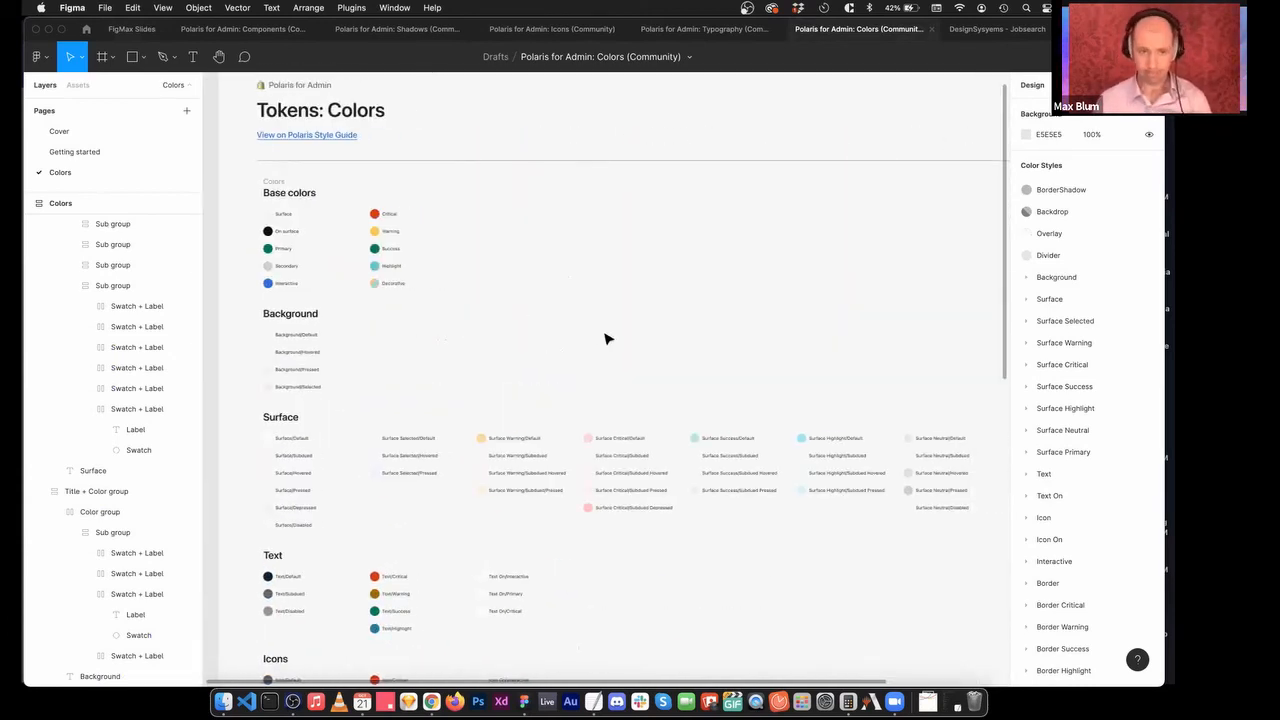
Copy the fill value 2C6ECB from the Interactive/Default swatch in the Interactive color tokens.
scroll(610, 339, "down", 3)
scroll(725, 400, "down", 4)
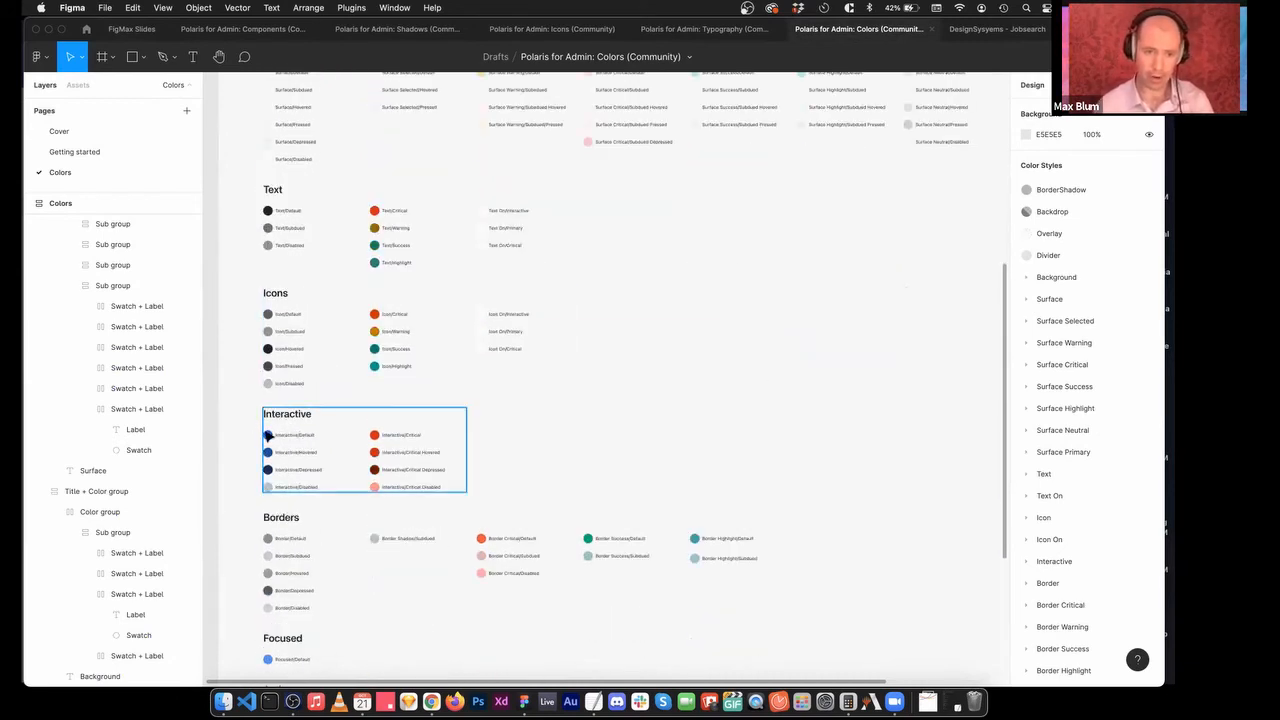
left_click(268, 436, "super")
left_click(1045, 342)
key("super+c")
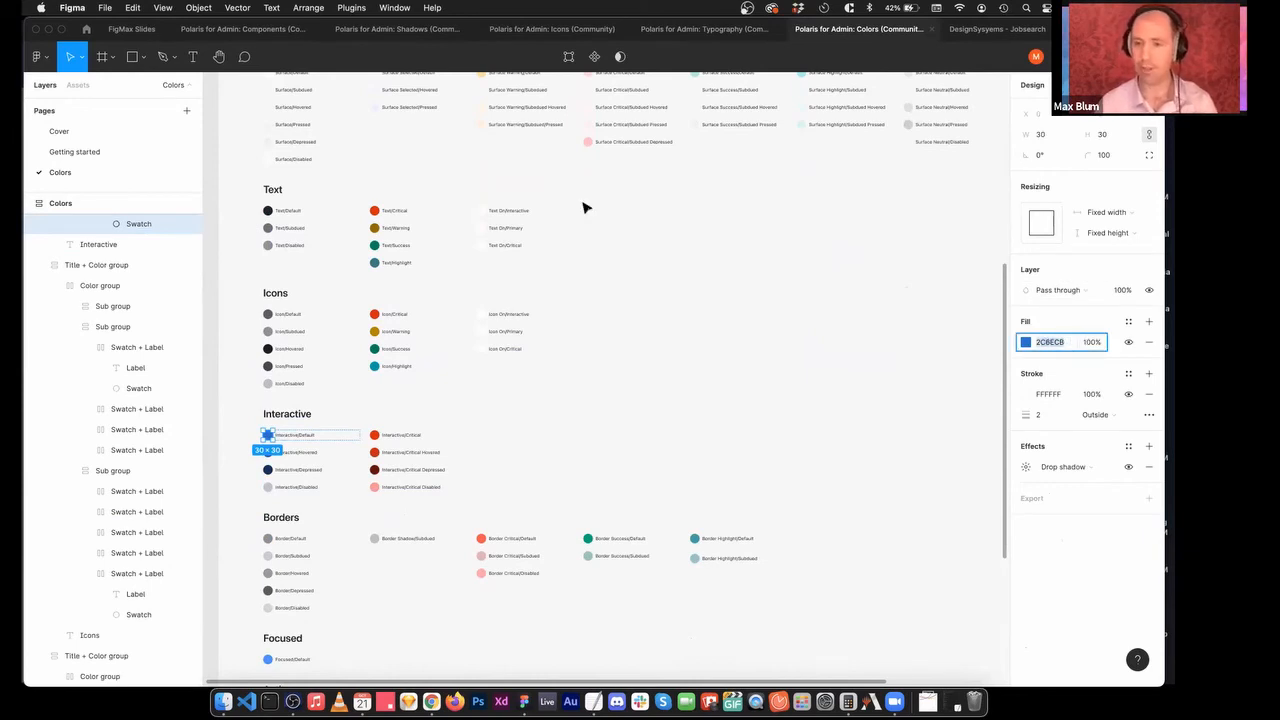
Switch to the FigMax Slides file and set the fill of the chat button's circle in the tab navigation to 2C6ECB.
left_click(135, 29)
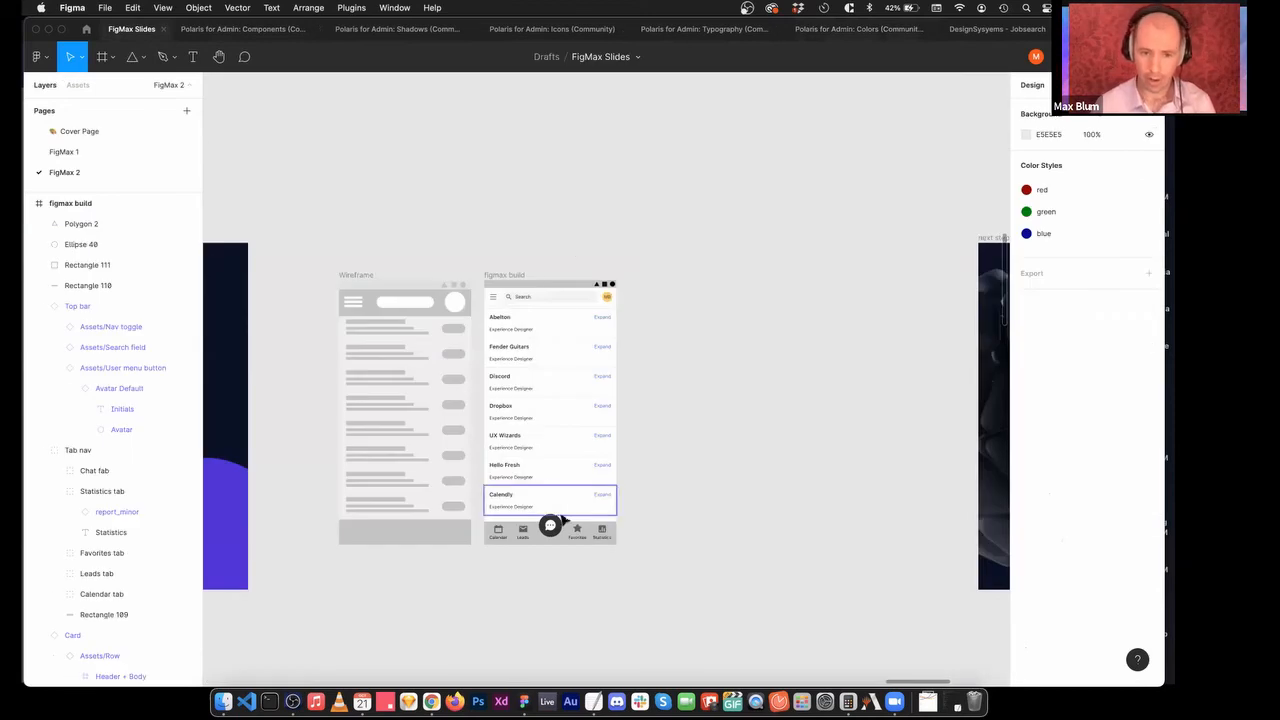
left_click(551, 528)
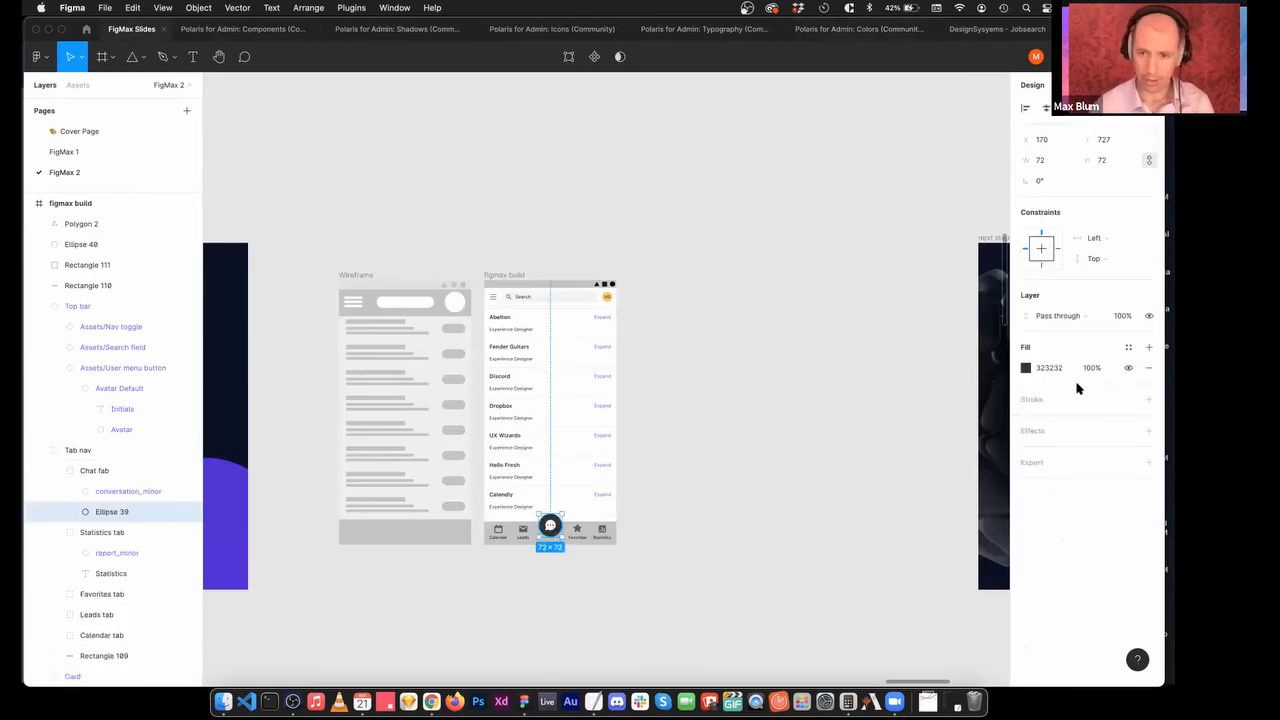
left_click(1050, 368)
key("super+v")
key("Return")
left_click(789, 397)
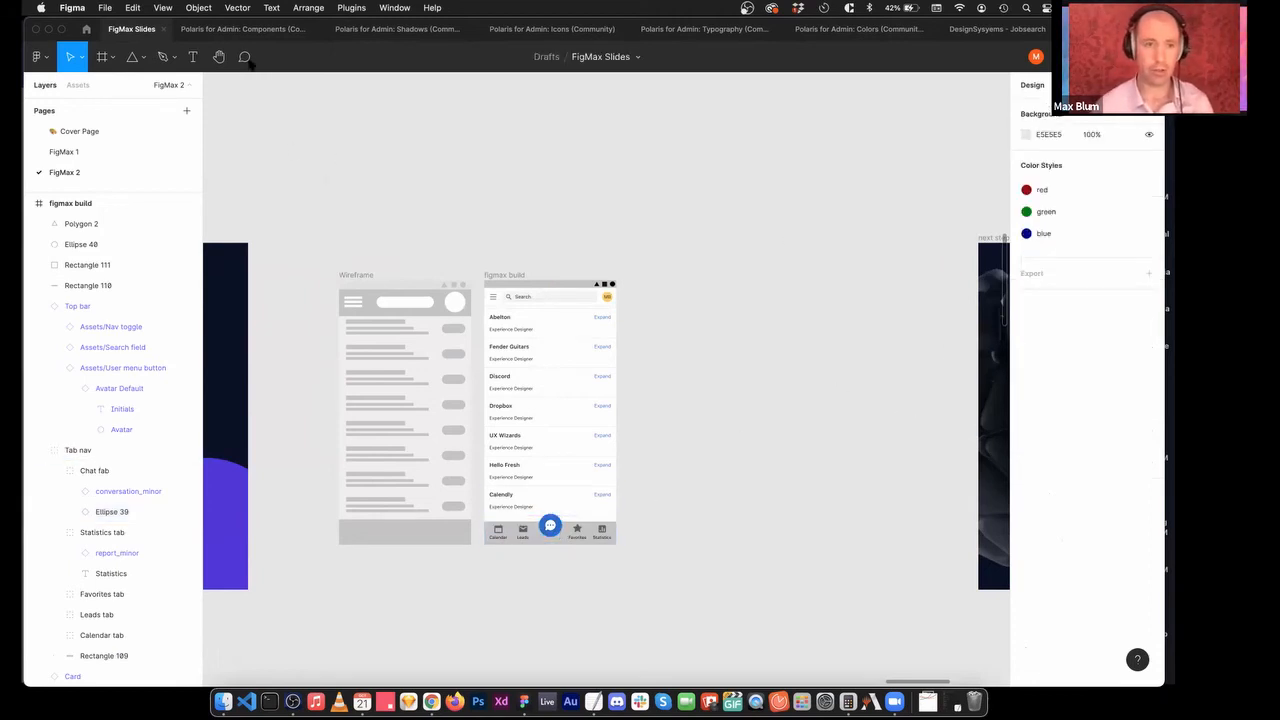
Return to the Polaris Colors file, look through its color groups, and inspect the fill of the Icon On/Interactive swatch.
left_click(870, 30)
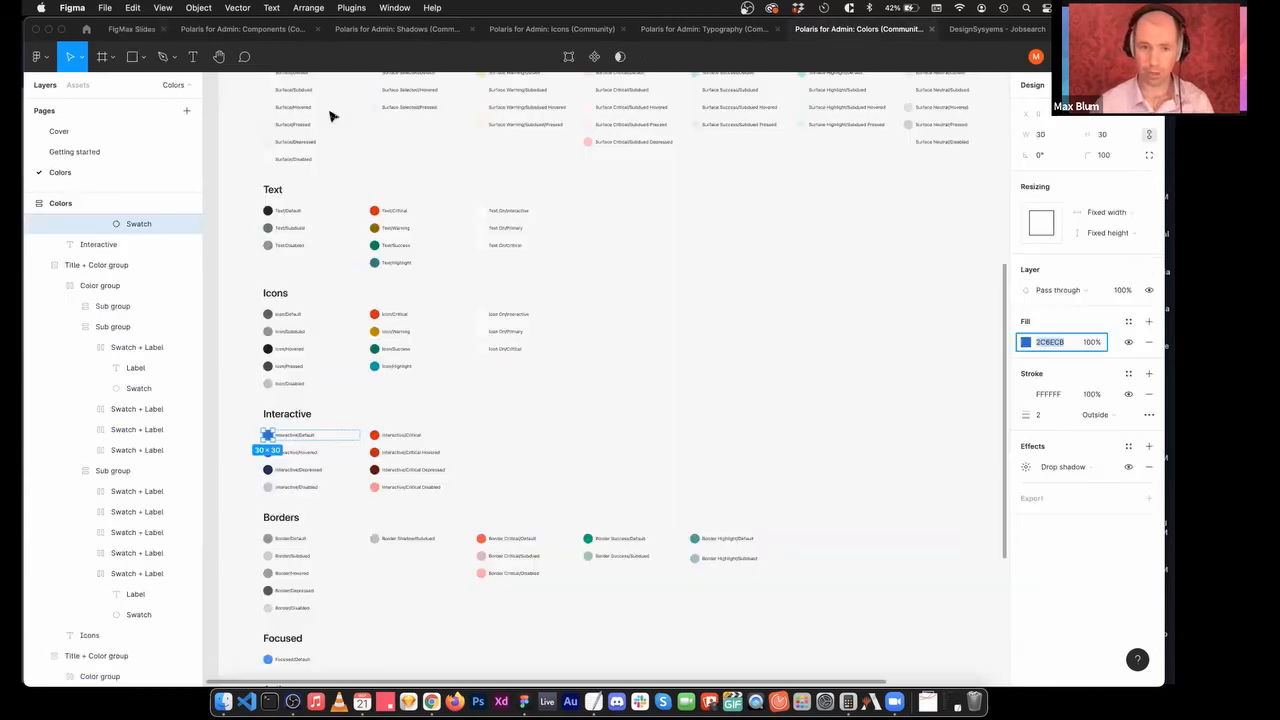
scroll(600, 400, "left", 3)
scroll(480, 380, "down", 2)
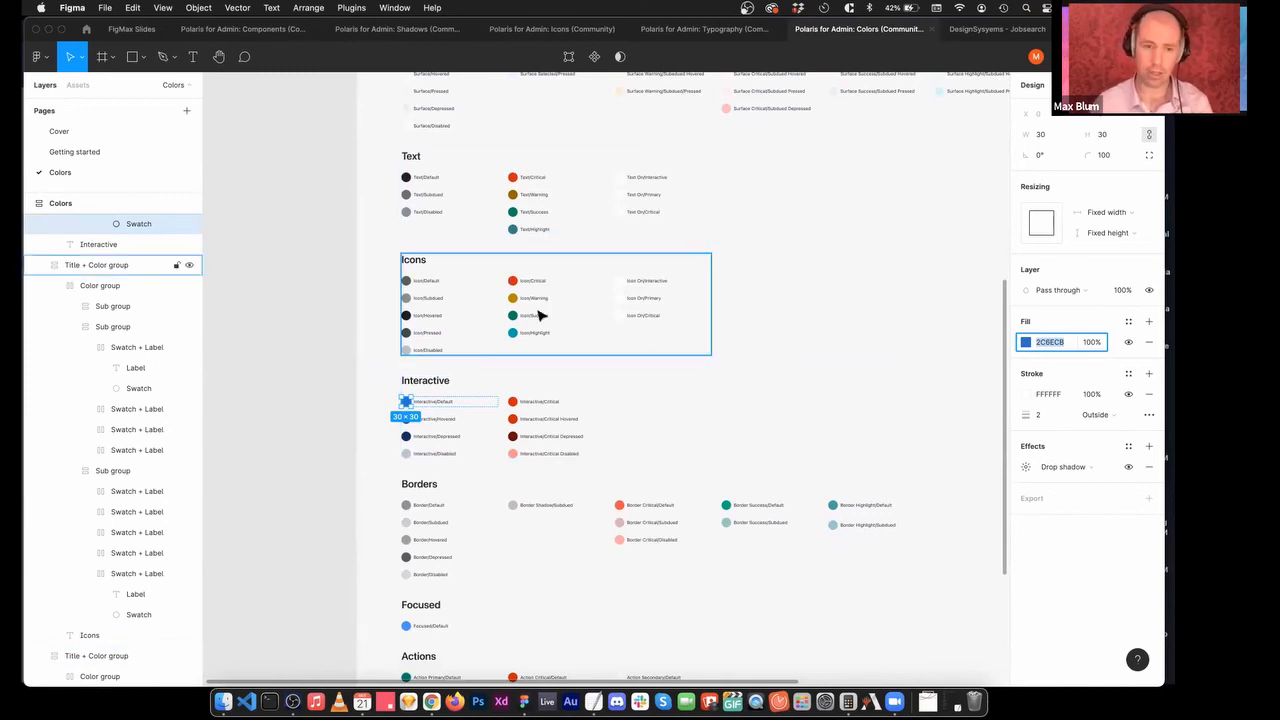
scroll(540, 310, "down", 5)
scroll(547, 305, "up", 8)
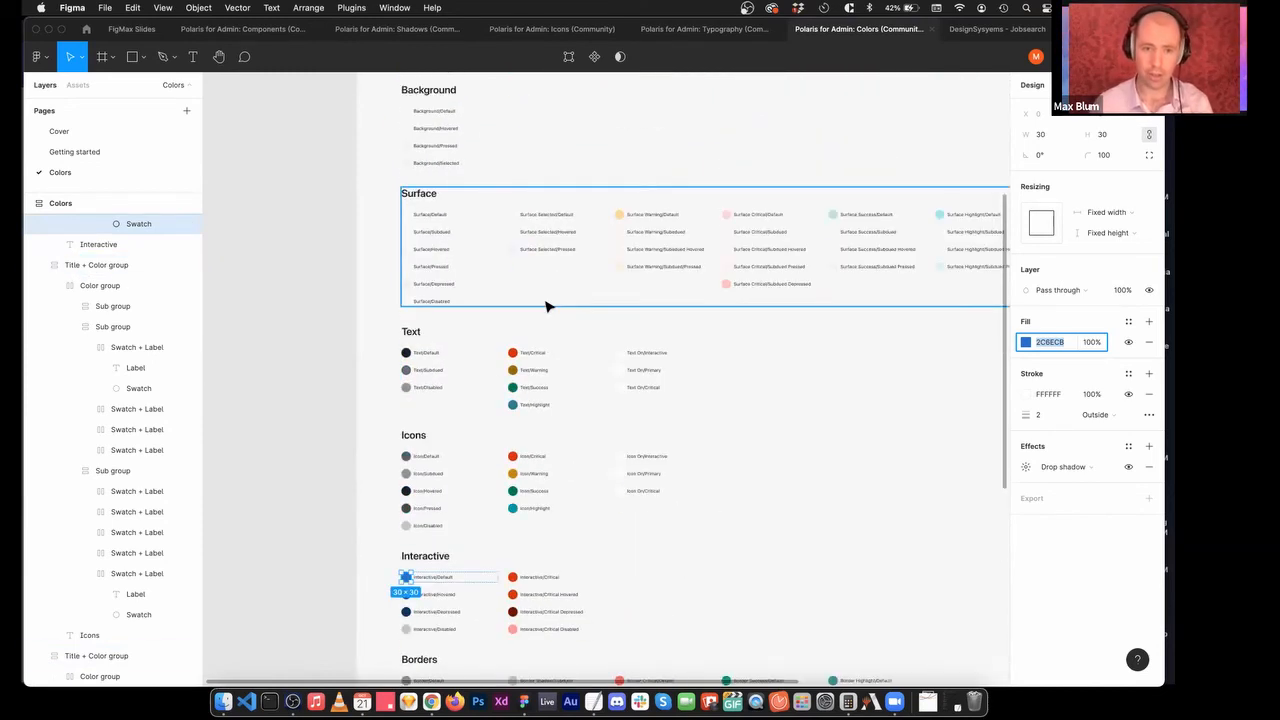
scroll(545, 306, "down", 1)
scroll(394, 497, "down", 4)
key("Tab")
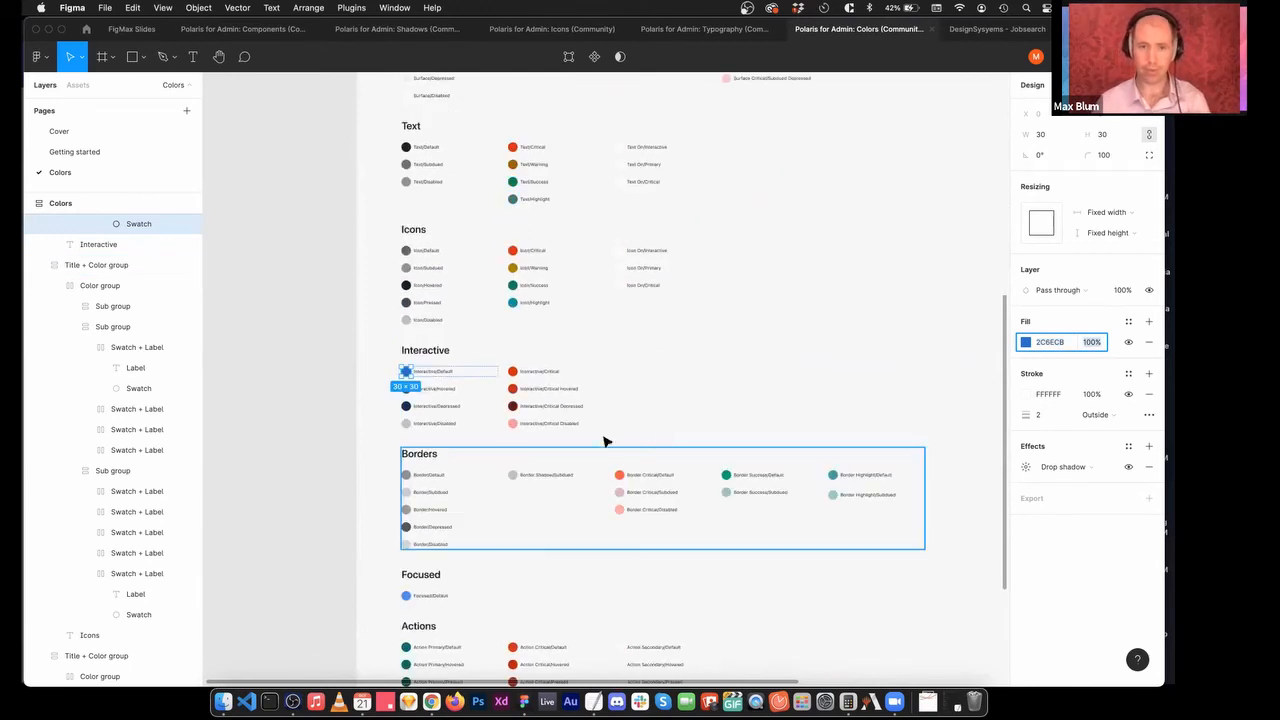
key("Escape")
left_click(386, 242)
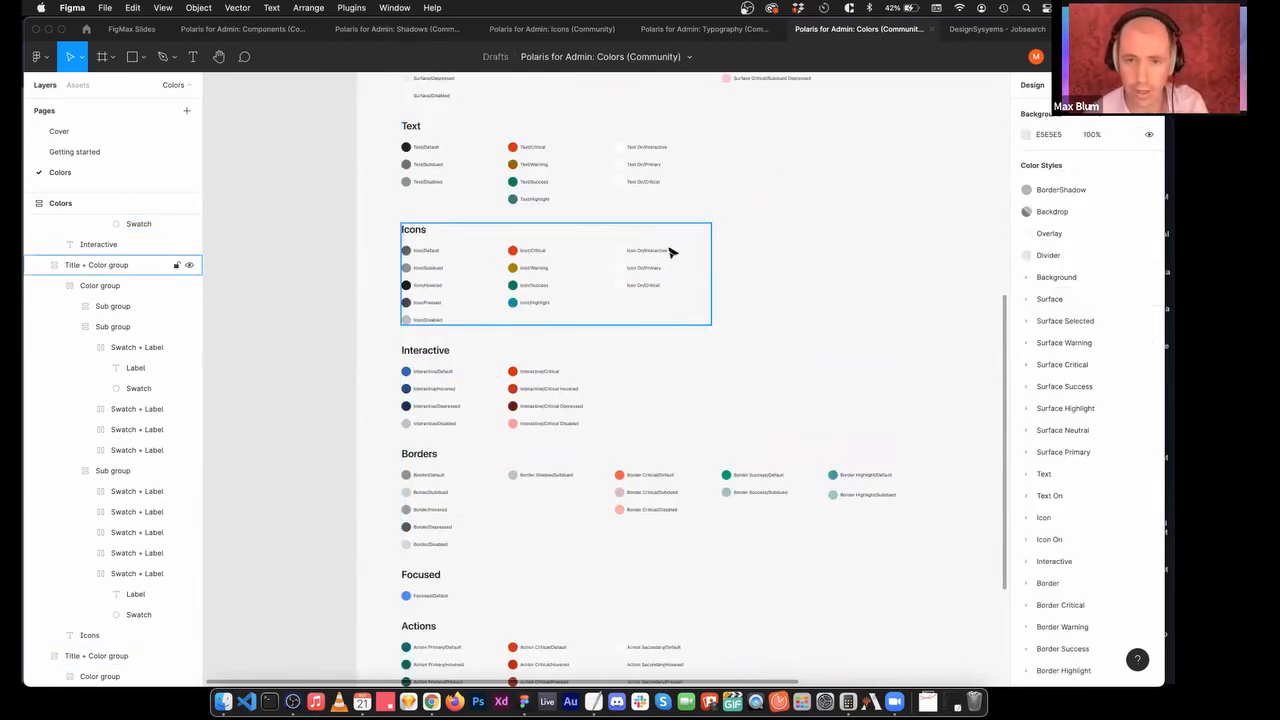
key("Escape")
left_click(620, 252, "super")
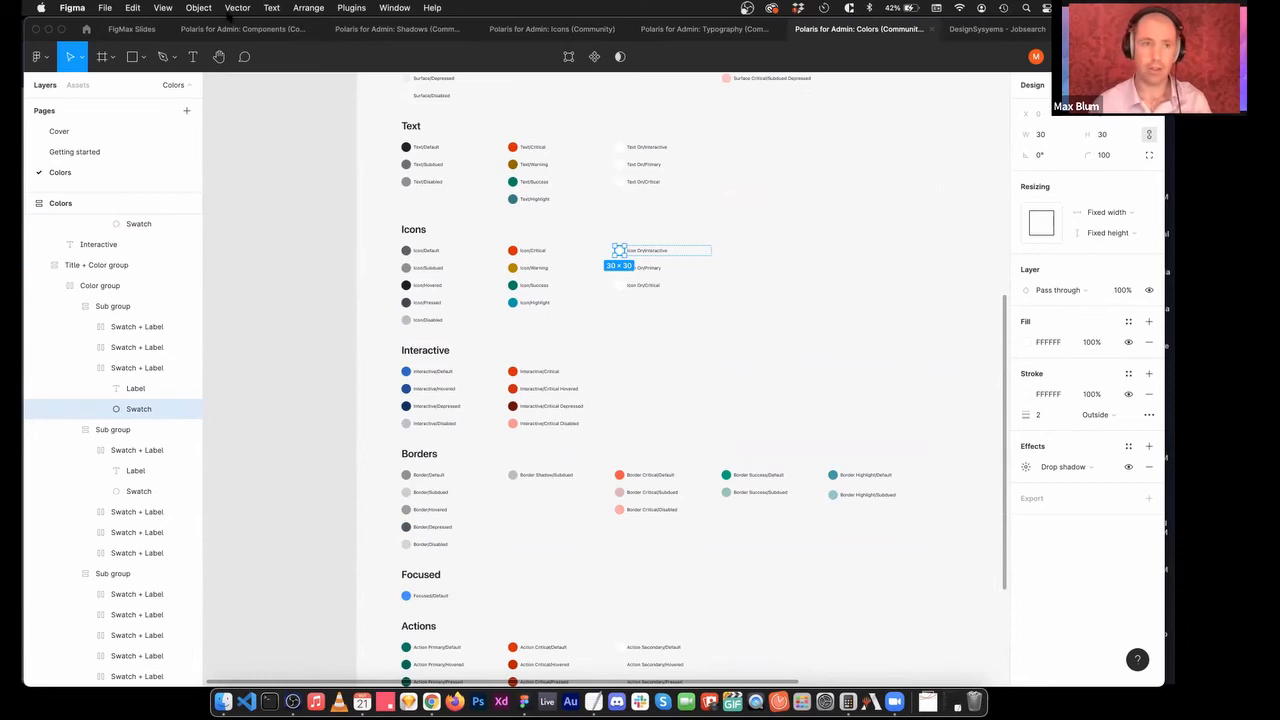
Switch to the FigMax Slides file and check the color of the conversation icon inside the chat button.
left_click(129, 30)
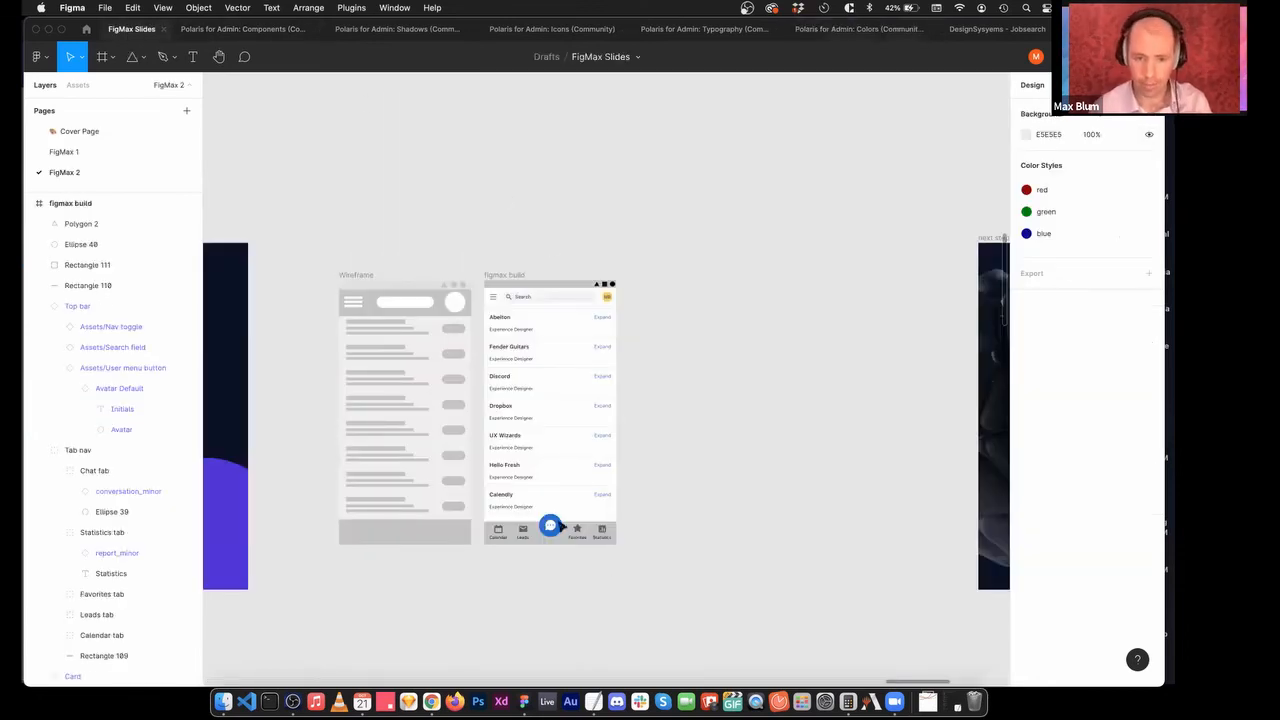
left_click(550, 526, "super")
double_click(550, 526)
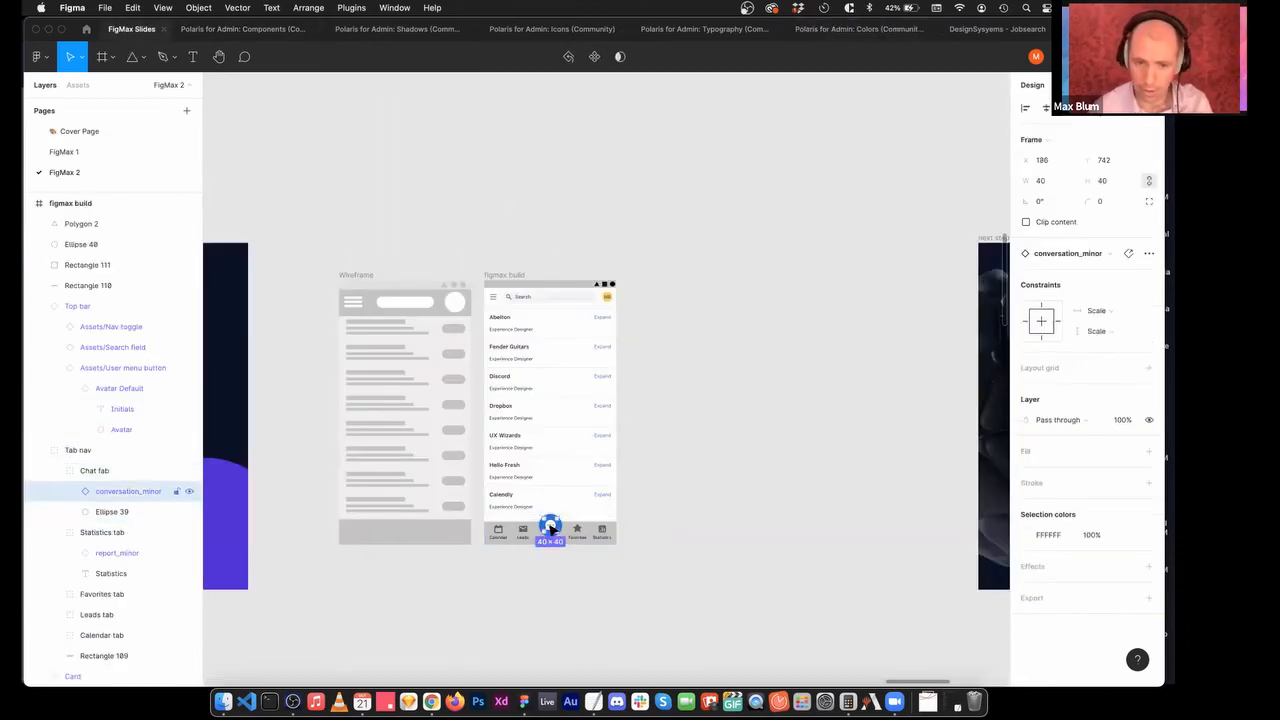
left_click(752, 463)
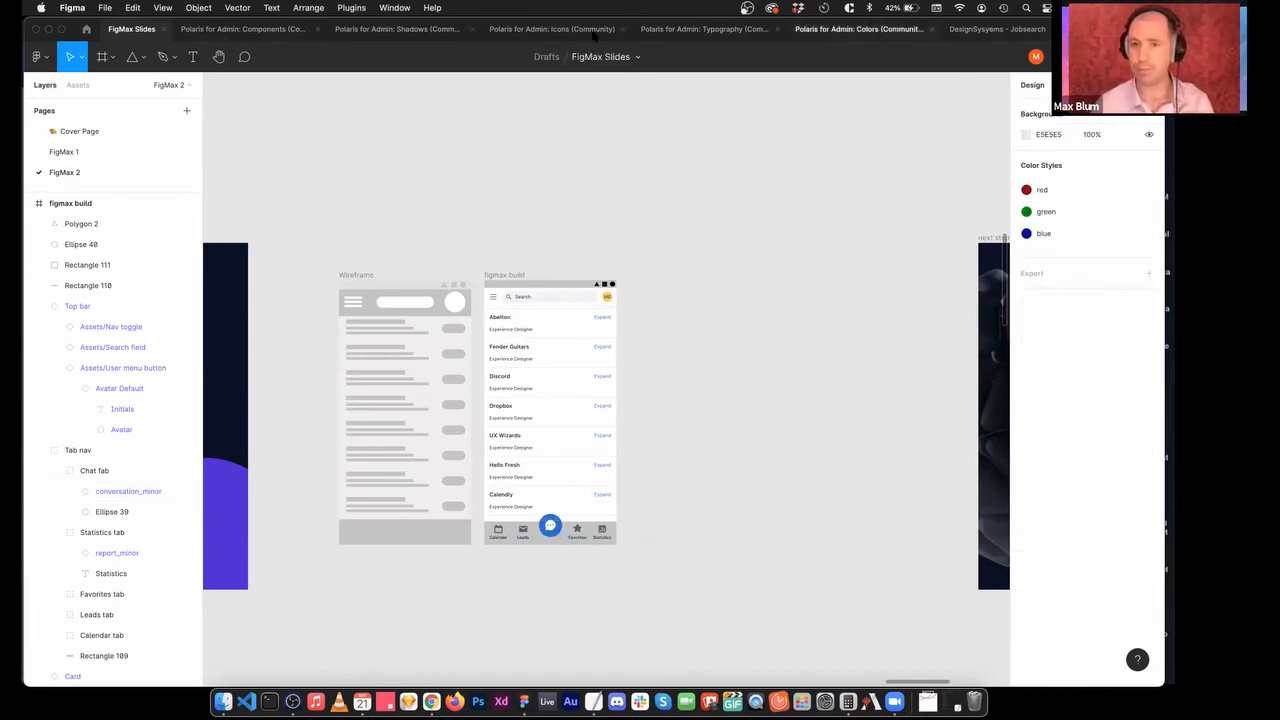
Look over the Background and Base colors tokens in the Polaris Colors file, then compare with the build screen in FigMax Slides.
left_click(828, 32)
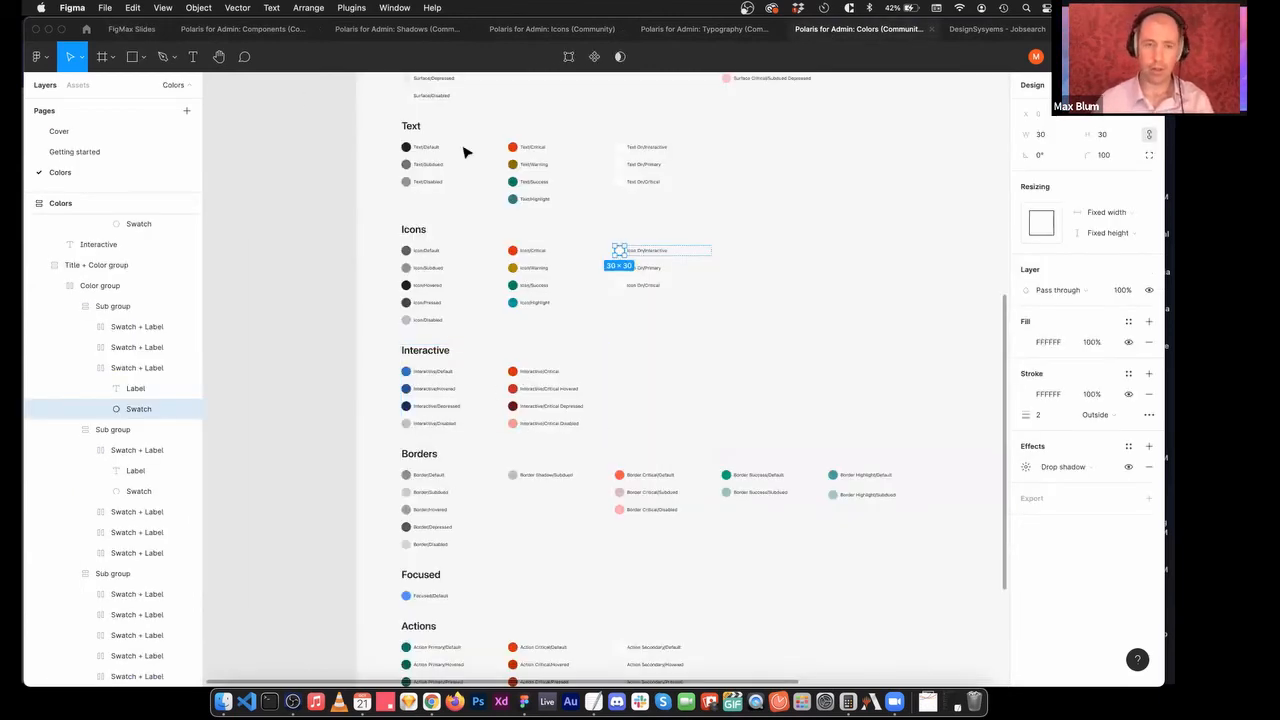
scroll(628, 371, "up", 6)
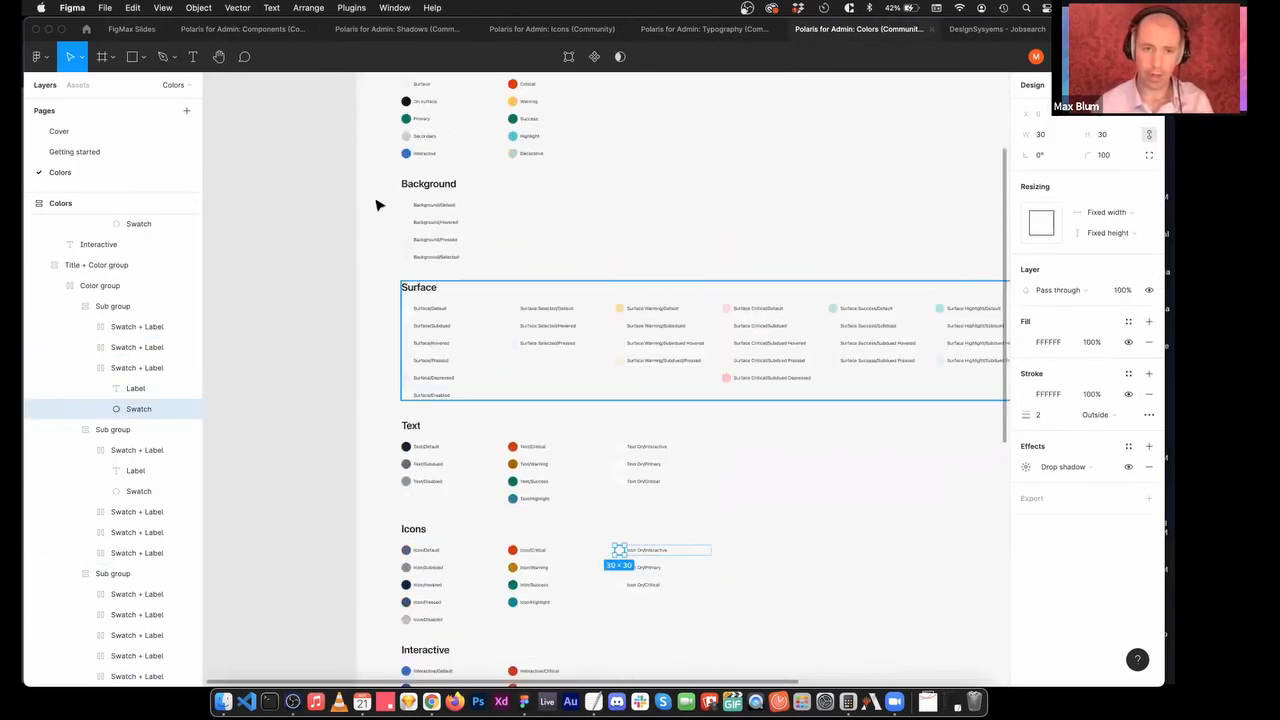
scroll(481, 290, "up", 4)
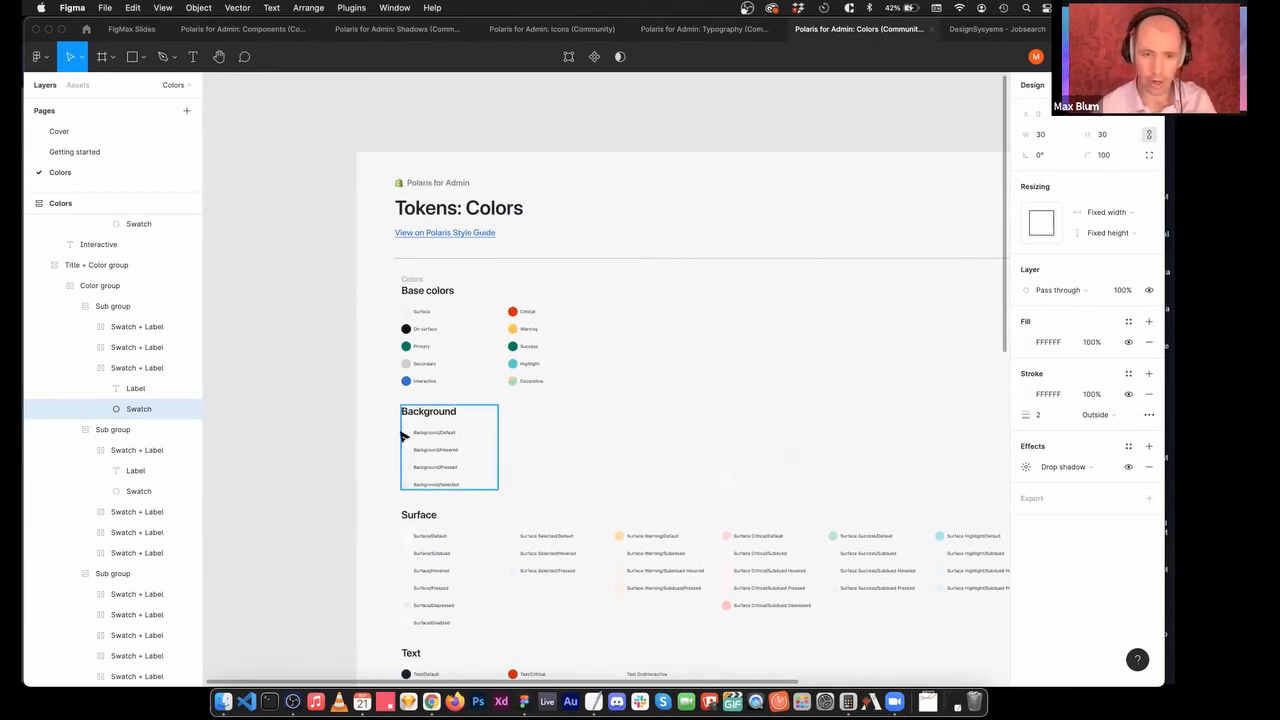
left_click(130, 29)
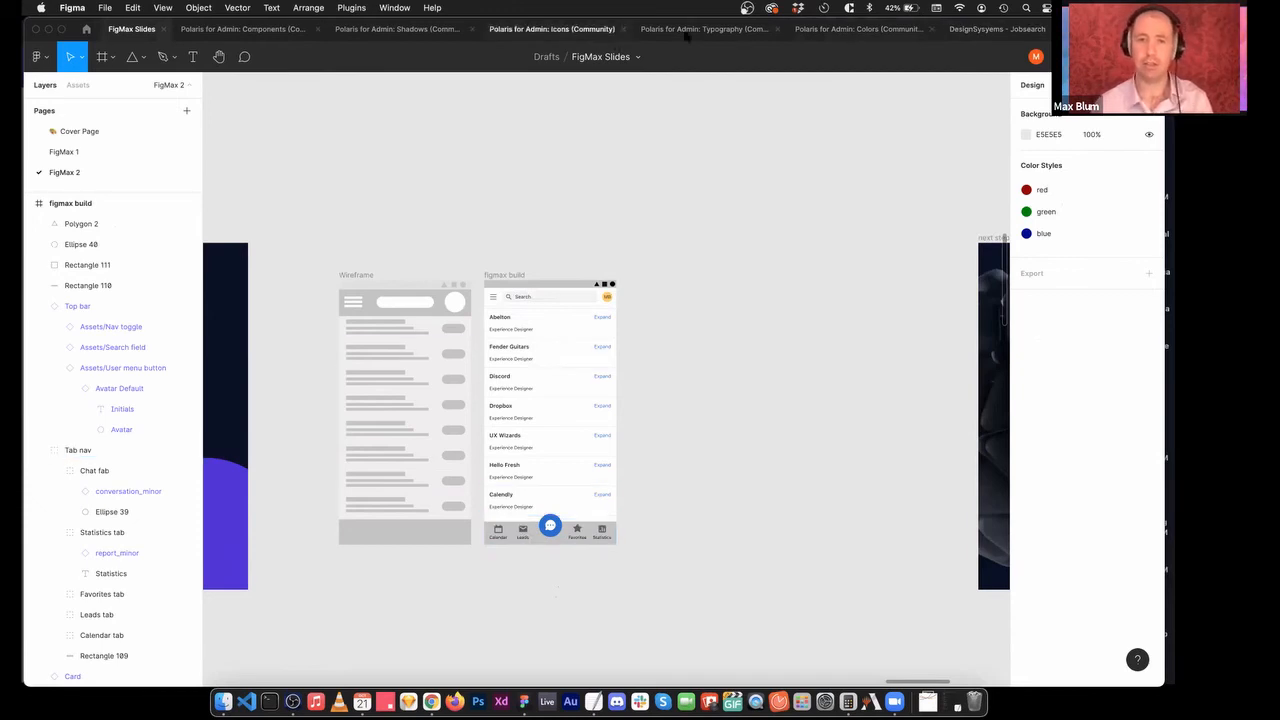
Look across the Surface tokens in the Polaris Colors file and inspect the fill value of the Surface Primary/Selected swatch.
left_click(836, 30)
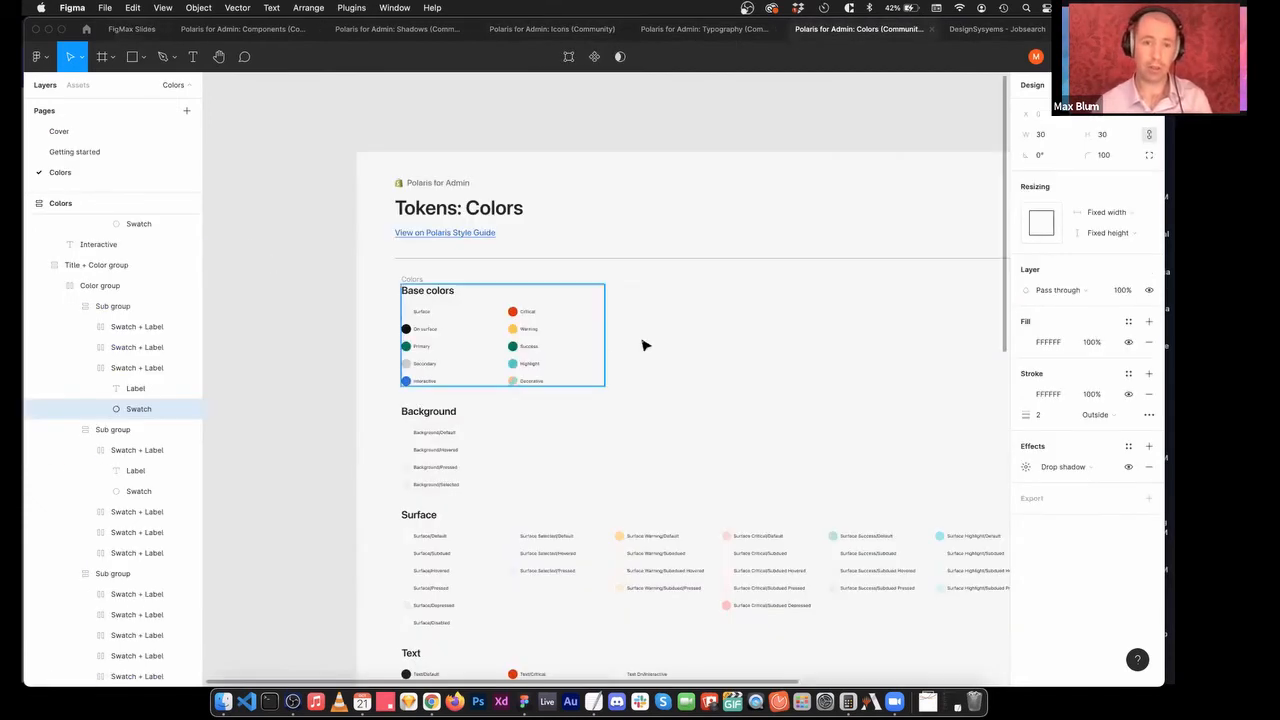
scroll(645, 345, "right", 3)
scroll(530, 315, "left", 1)
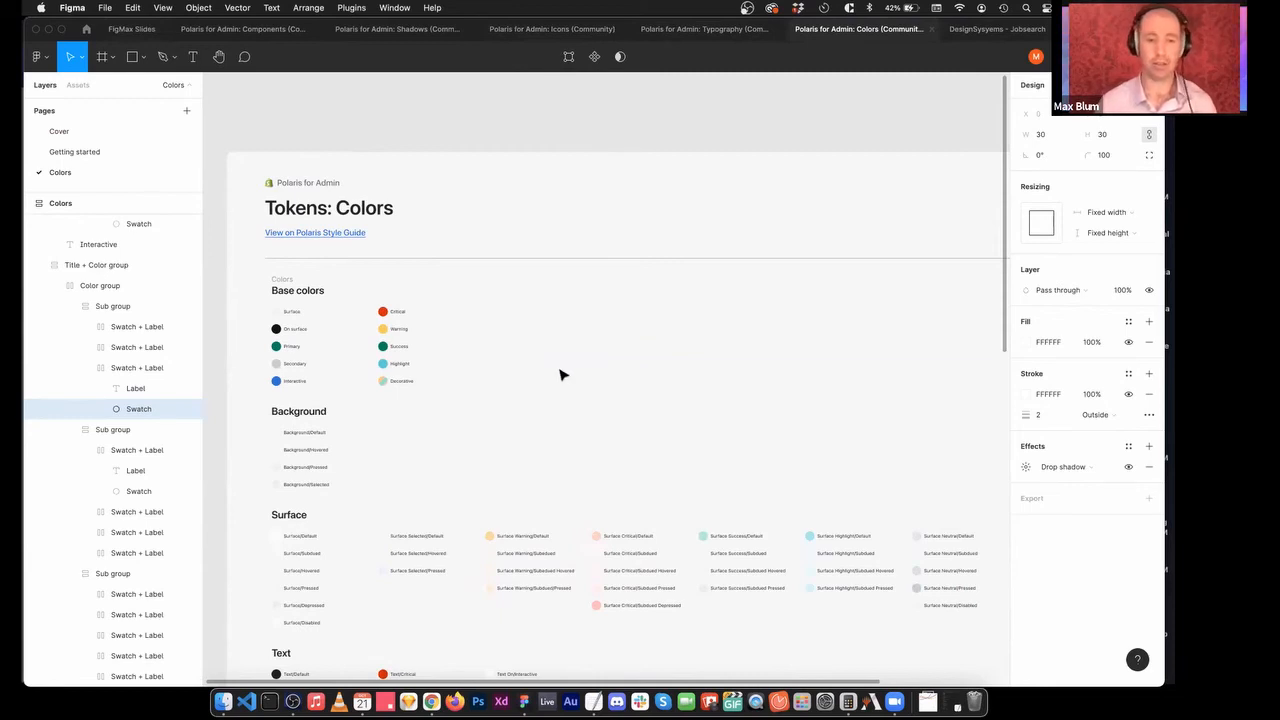
scroll(560, 375, "down", 3)
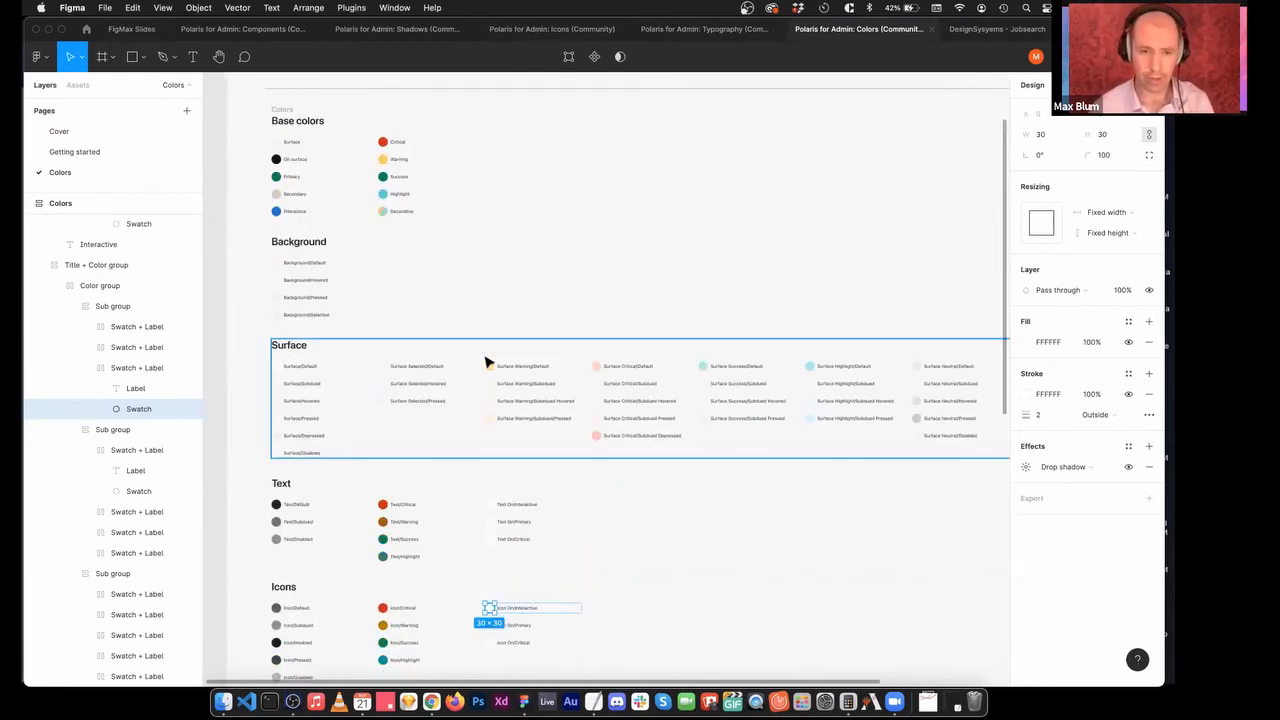
scroll(487, 362, "right", 1)
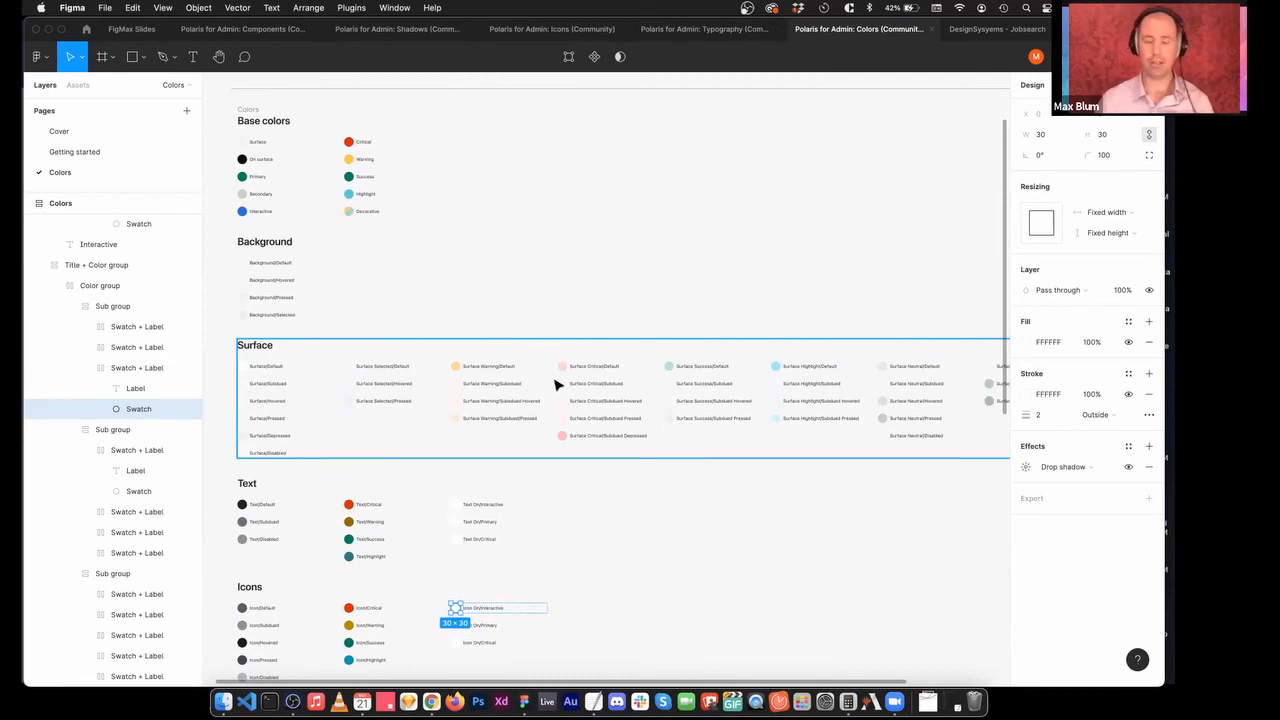
scroll(571, 411, "right", 5)
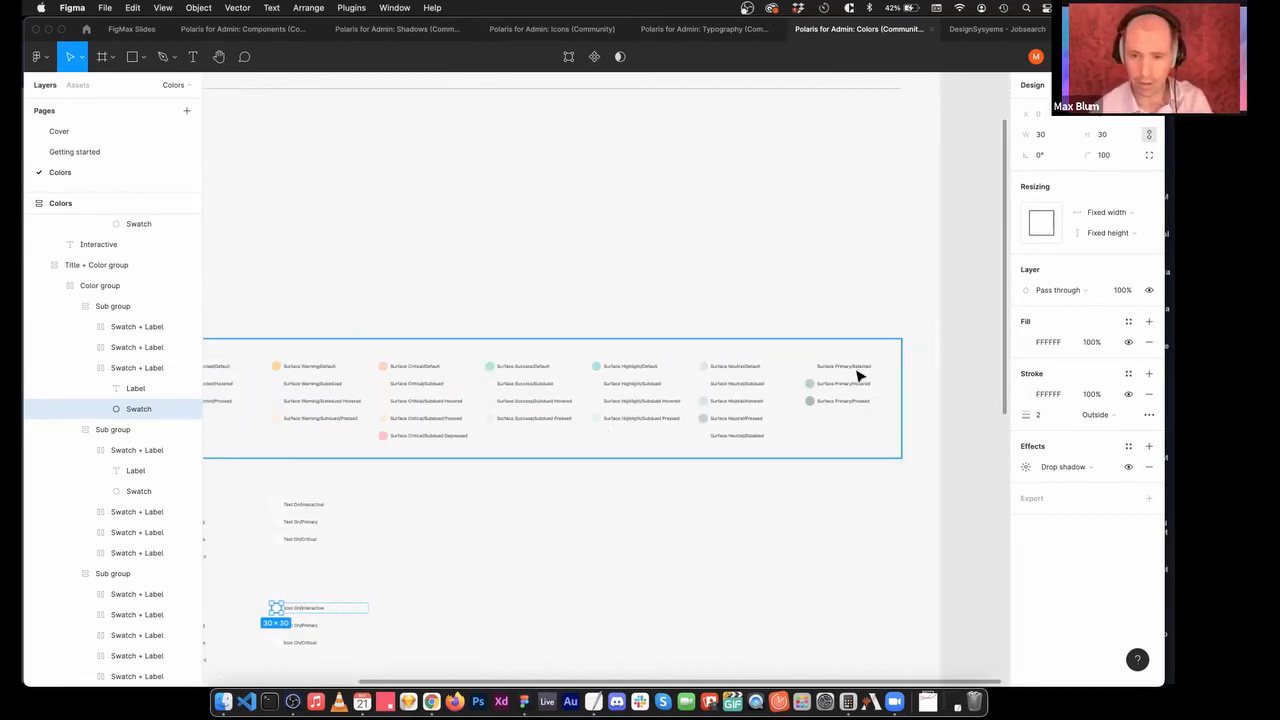
left_click(810, 367)
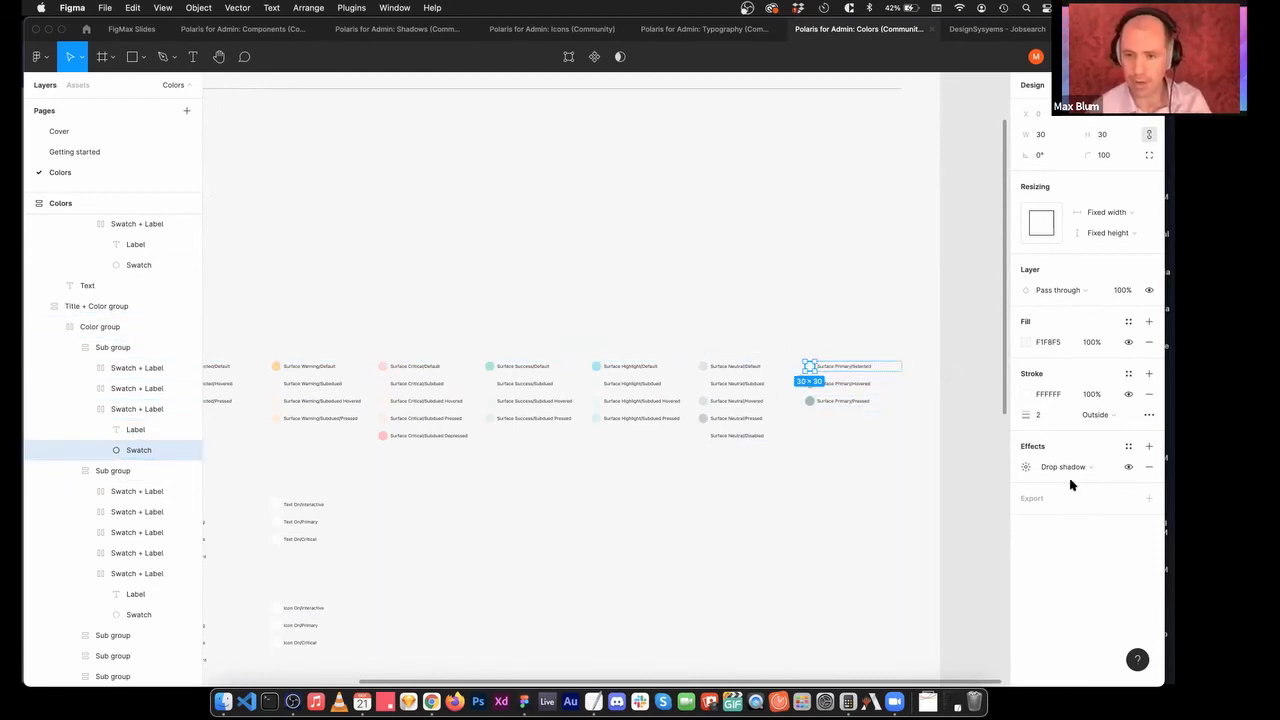
left_click(1051, 344)
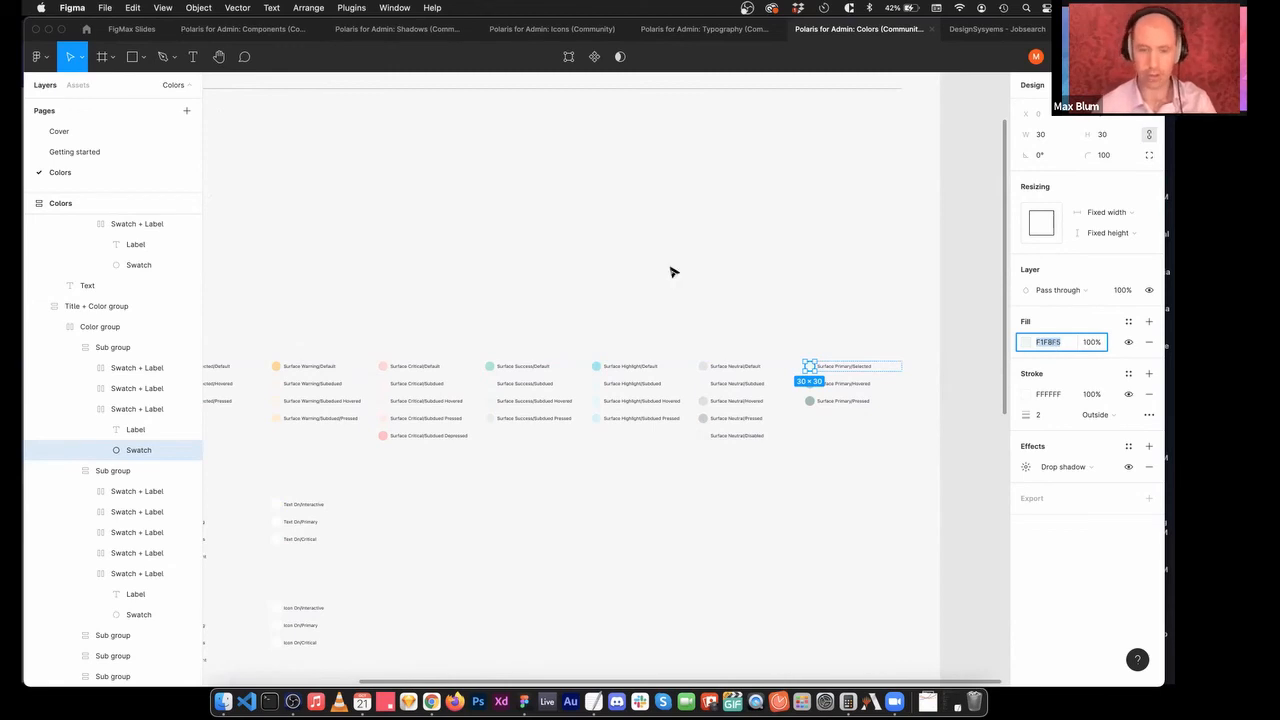
scroll(431, 400, "left", 5)
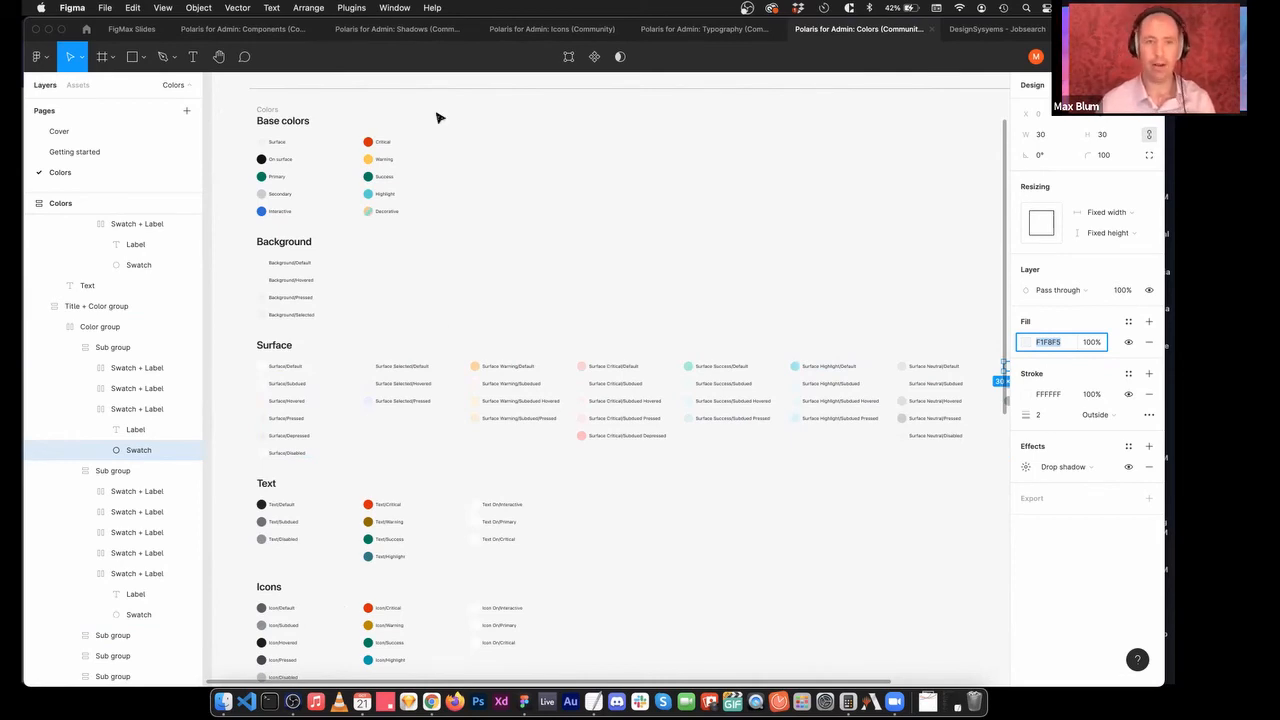
Switch to the FigMax Slides file and check the colors used in the Chat fab group of the tab navigation.
left_click(131, 28)
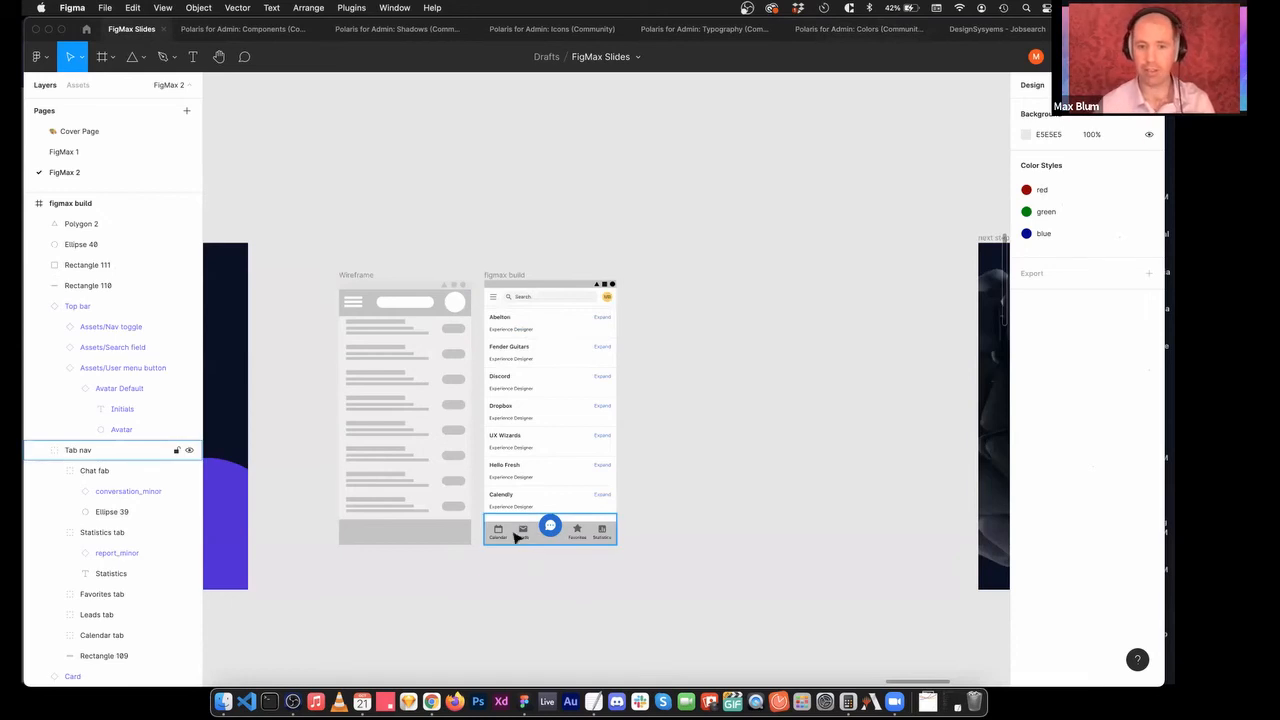
left_click(550, 528)
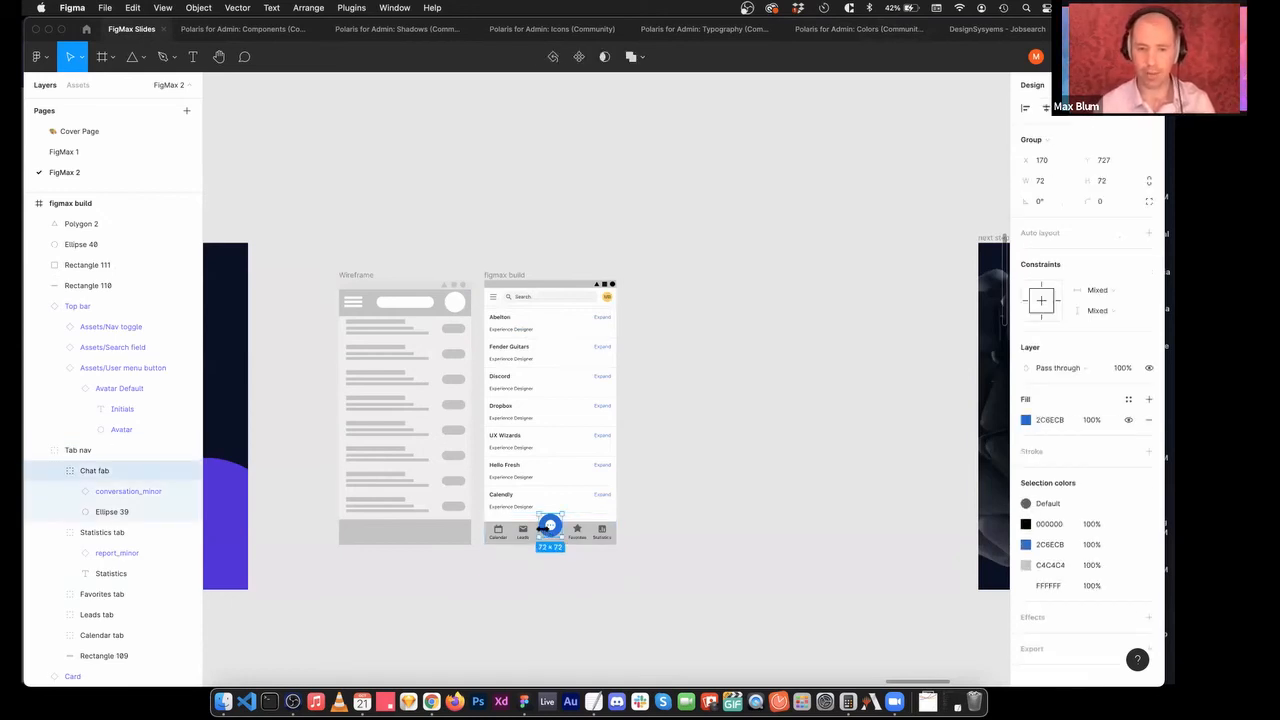
left_click(716, 516)
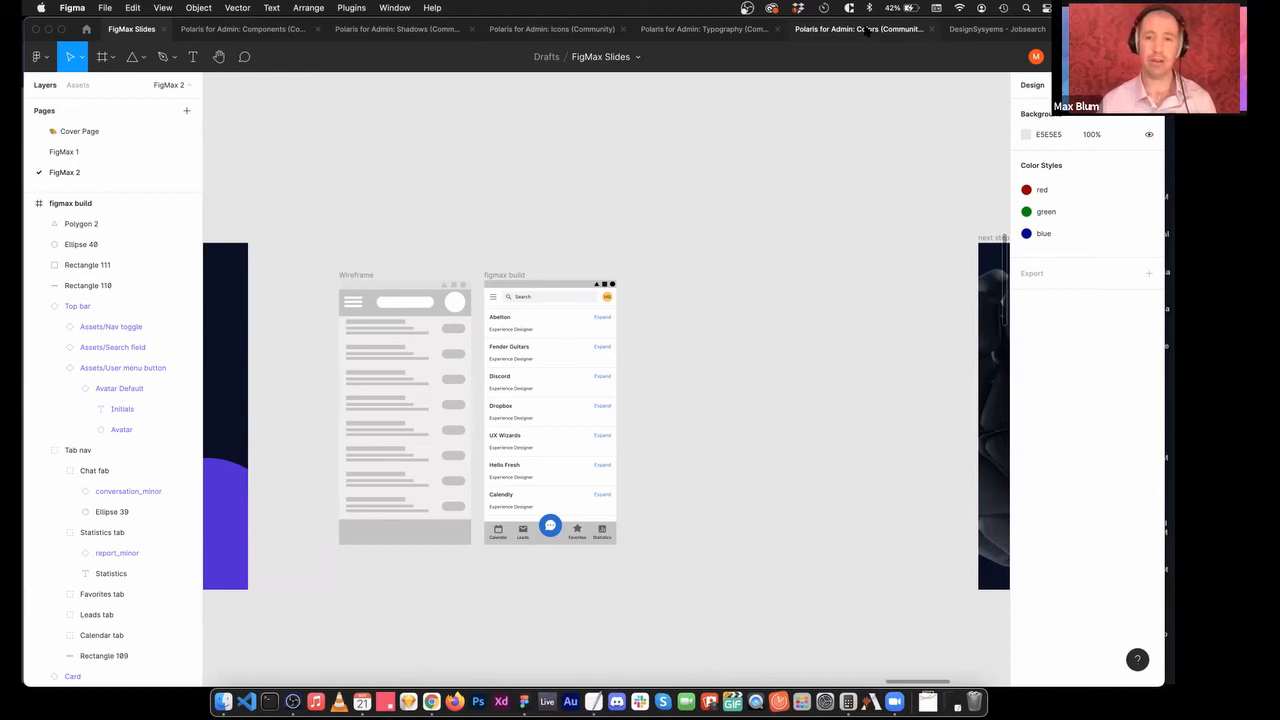
Look across all Surface token groups in the Polaris Colors file, from Surface/Default through to Surface Primary.
left_click(866, 30)
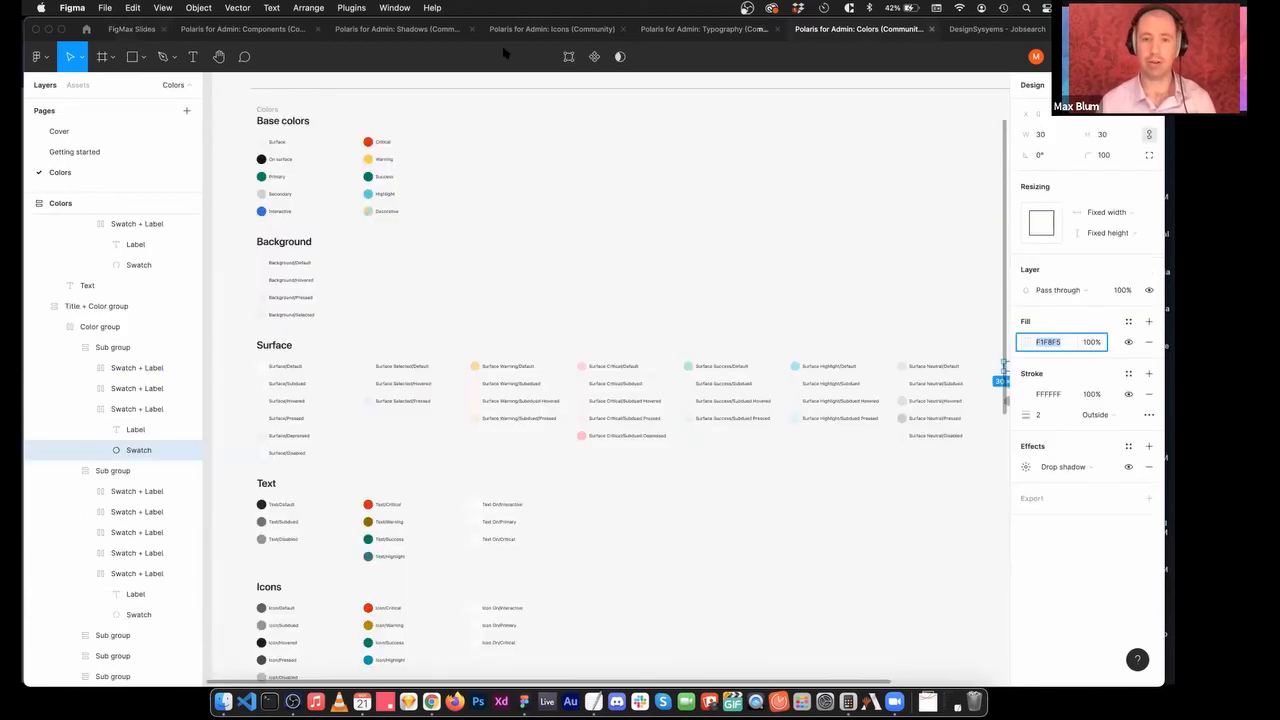
left_click(256, 340)
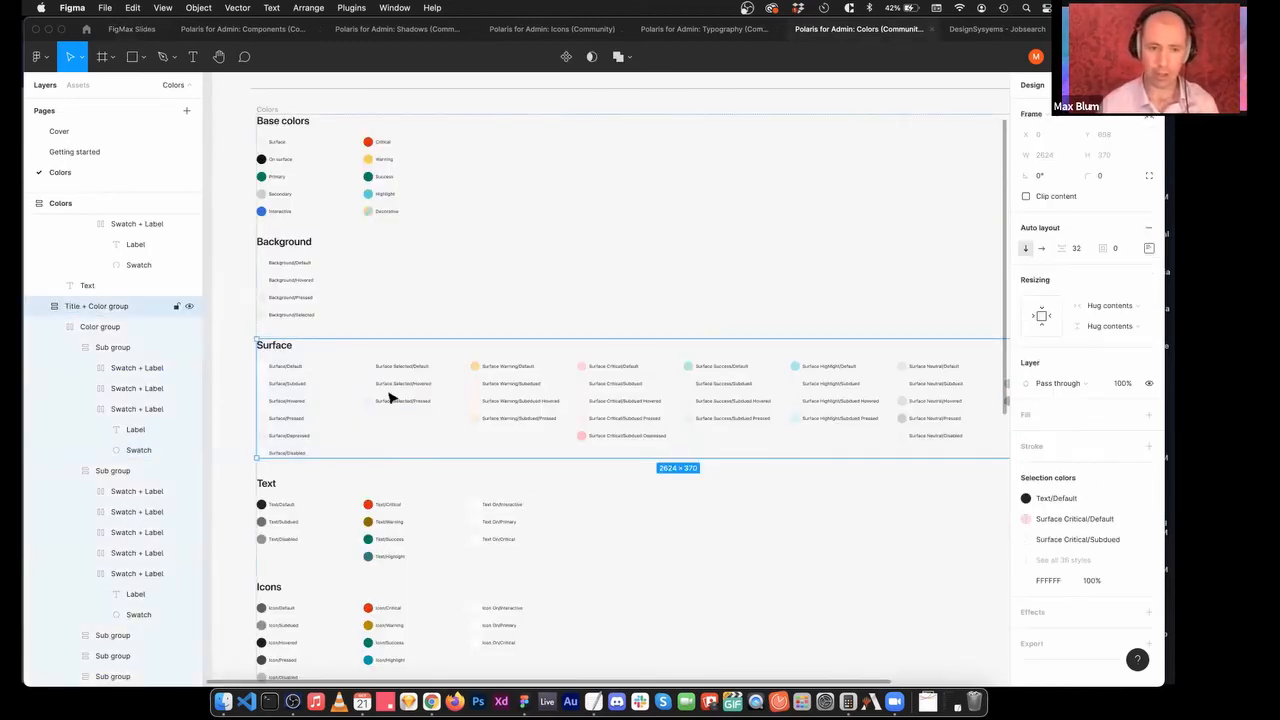
left_click(245, 347)
key("z")
left_click_drag(222, 314, 396, 542)
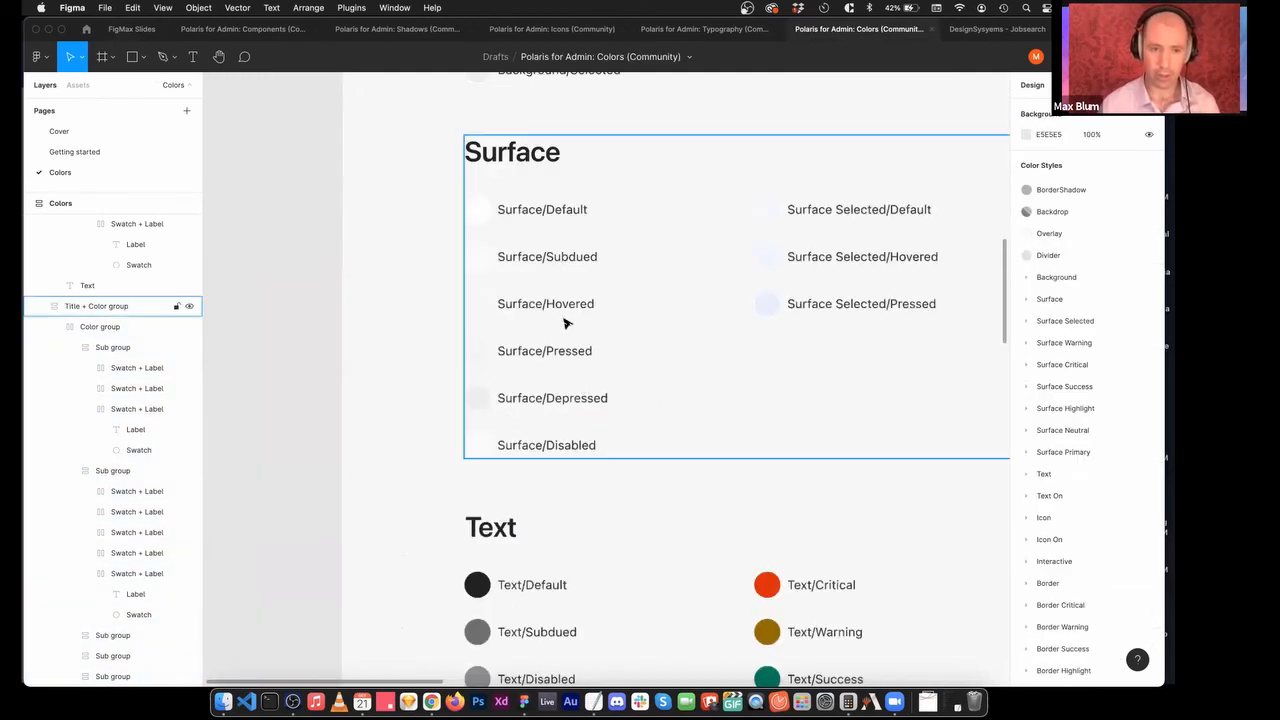
scroll(780, 348, "right", 1)
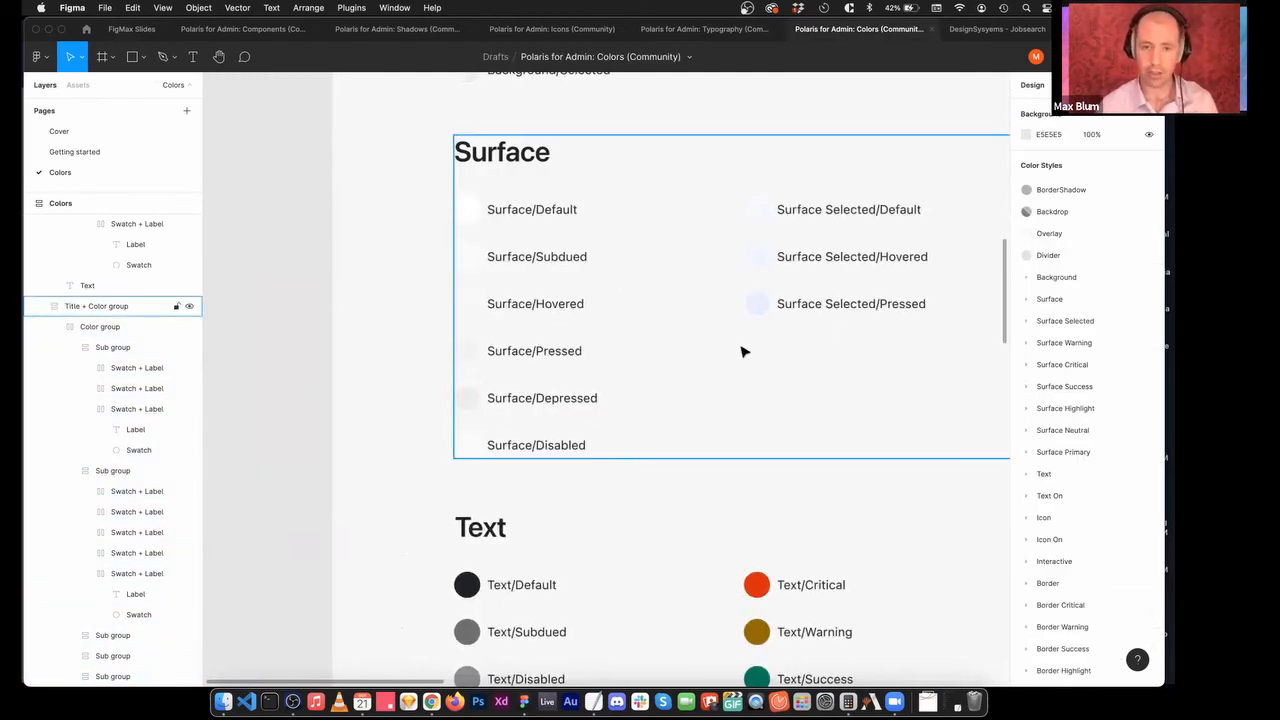
scroll(783, 349, "right", 10)
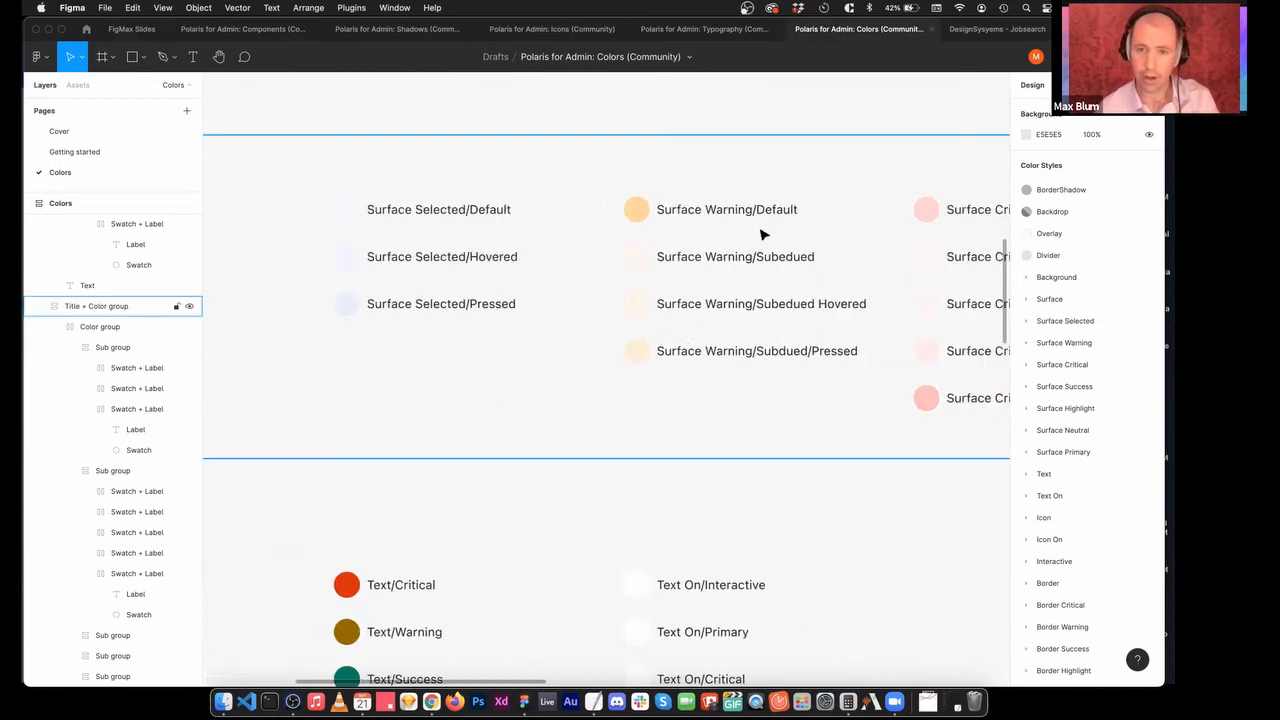
scroll(741, 268, "right", 12)
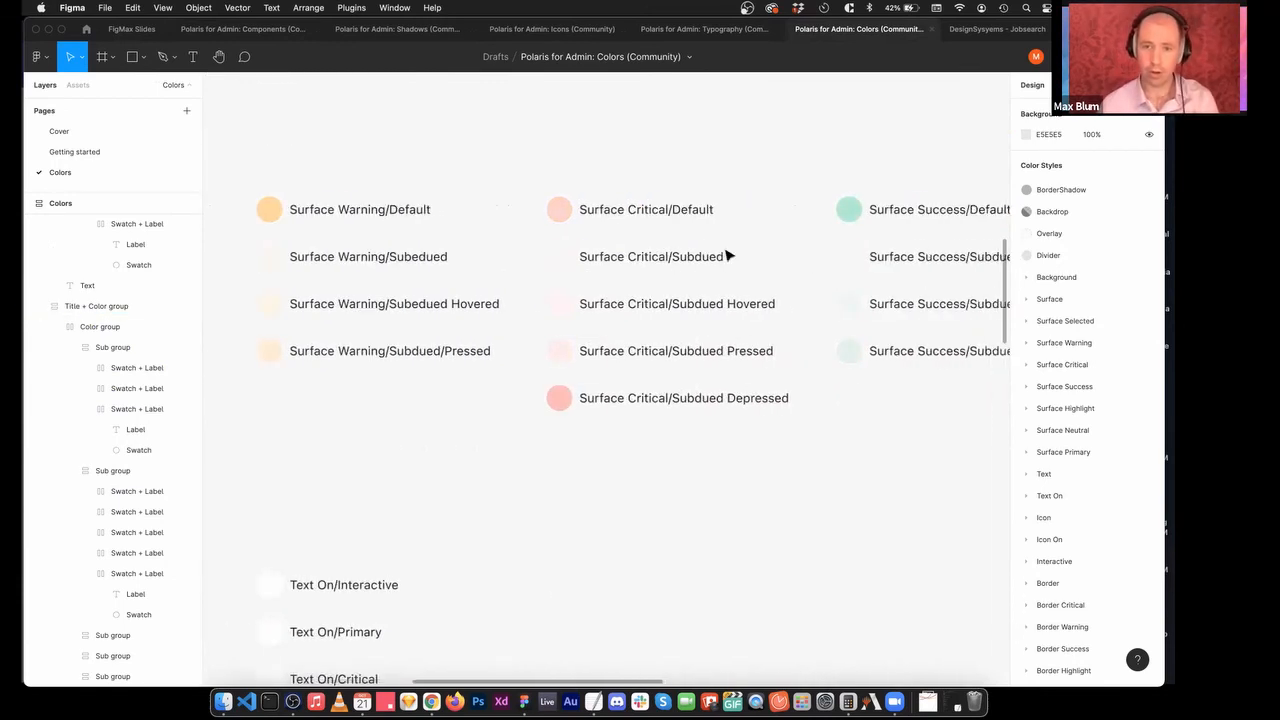
scroll(645, 355, "right", 5)
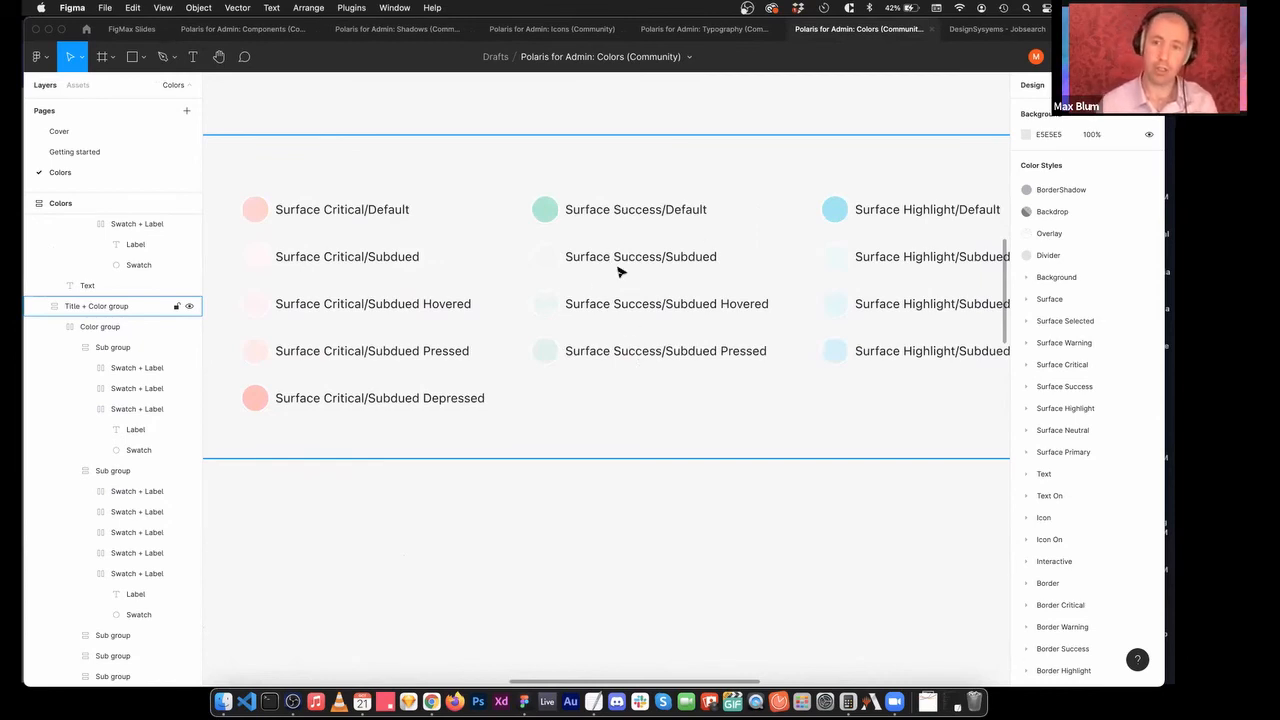
scroll(583, 286, "right", 2)
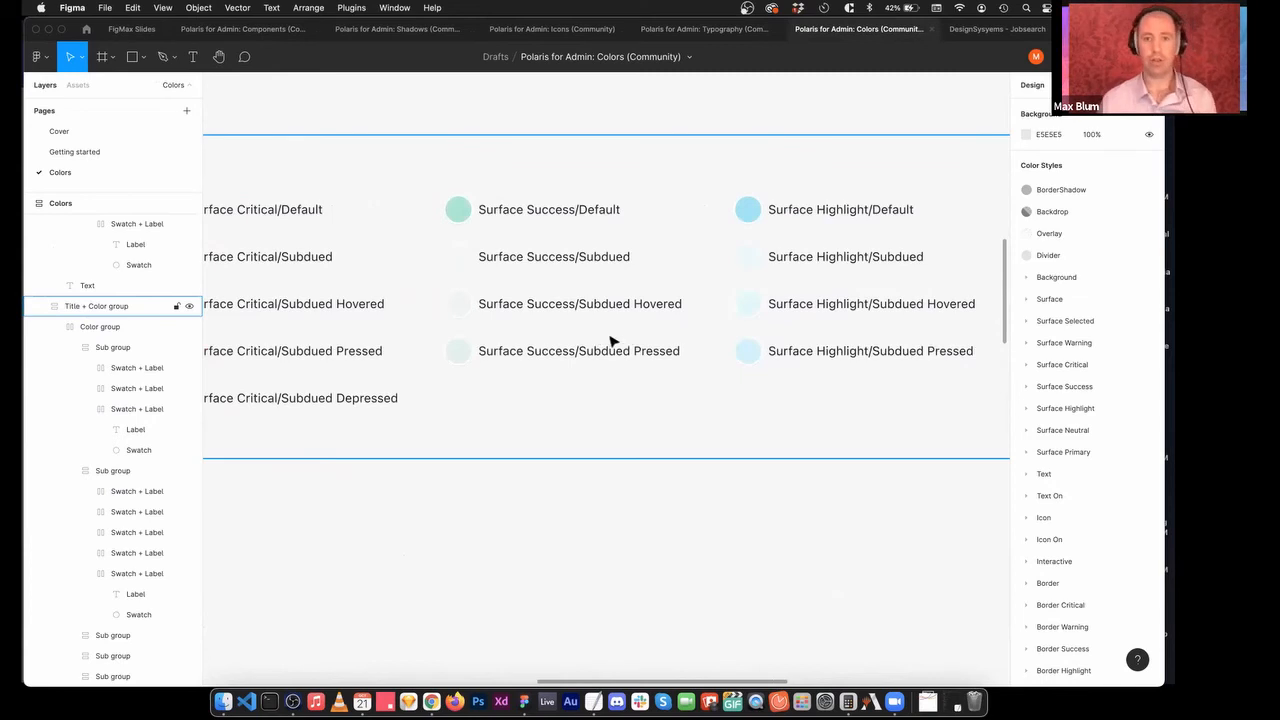
scroll(597, 331, "right", 4)
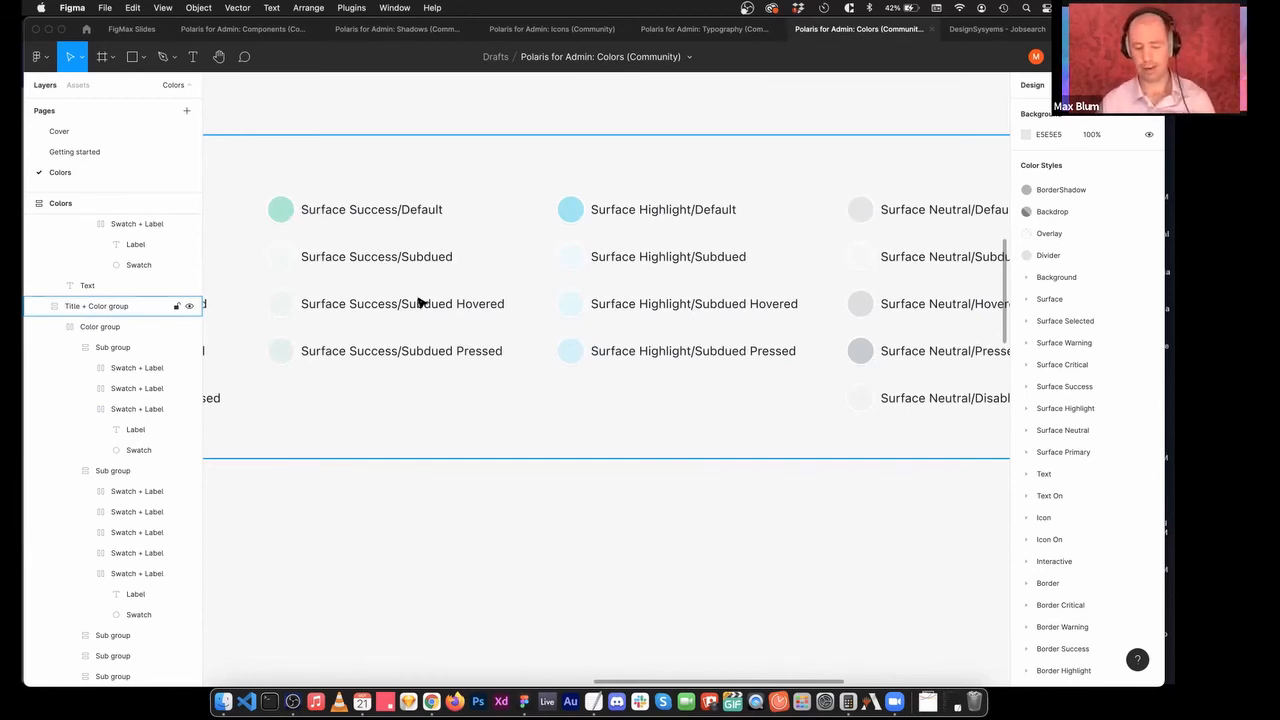
scroll(474, 297, "right", 4)
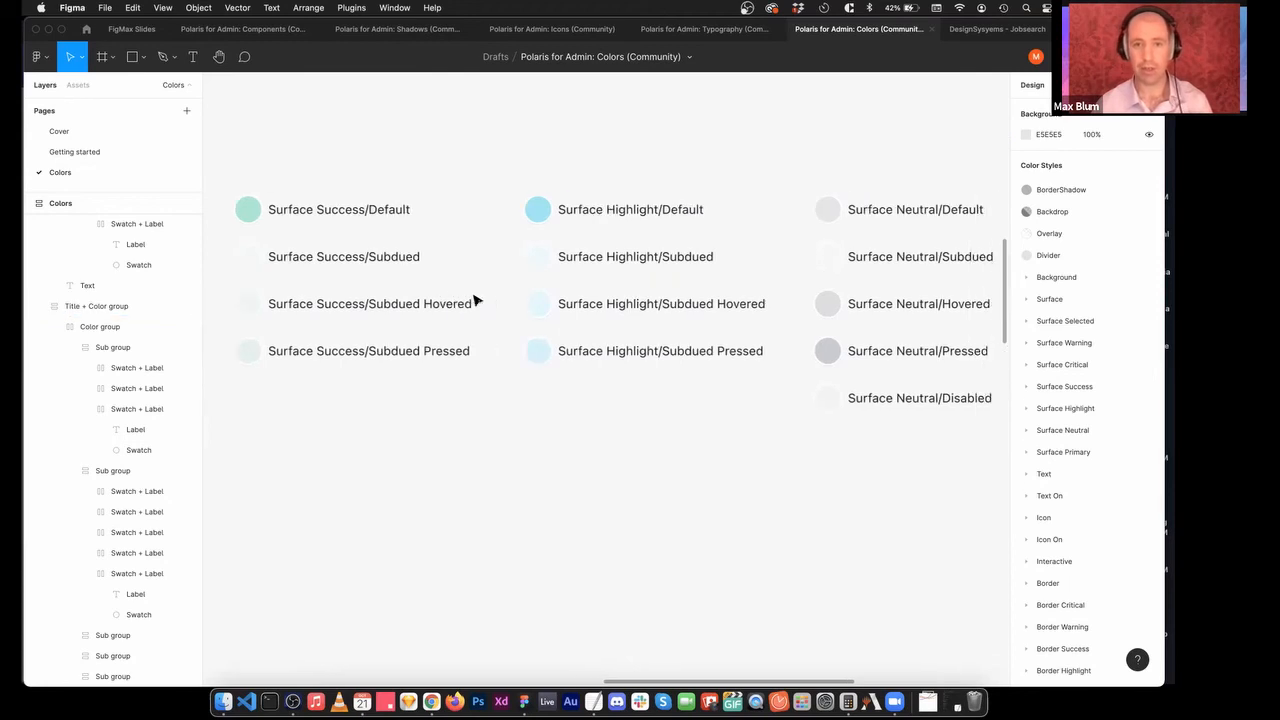
scroll(466, 249, "right", 1)
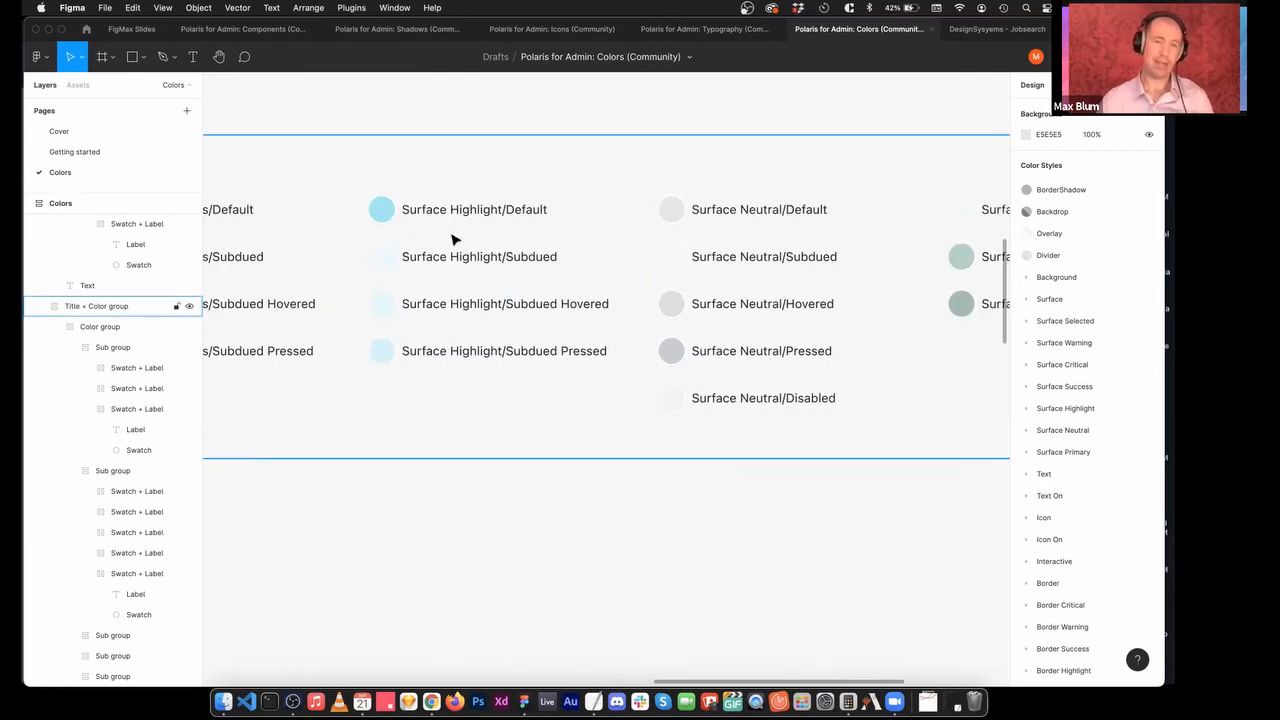
scroll(515, 266, "right", 1)
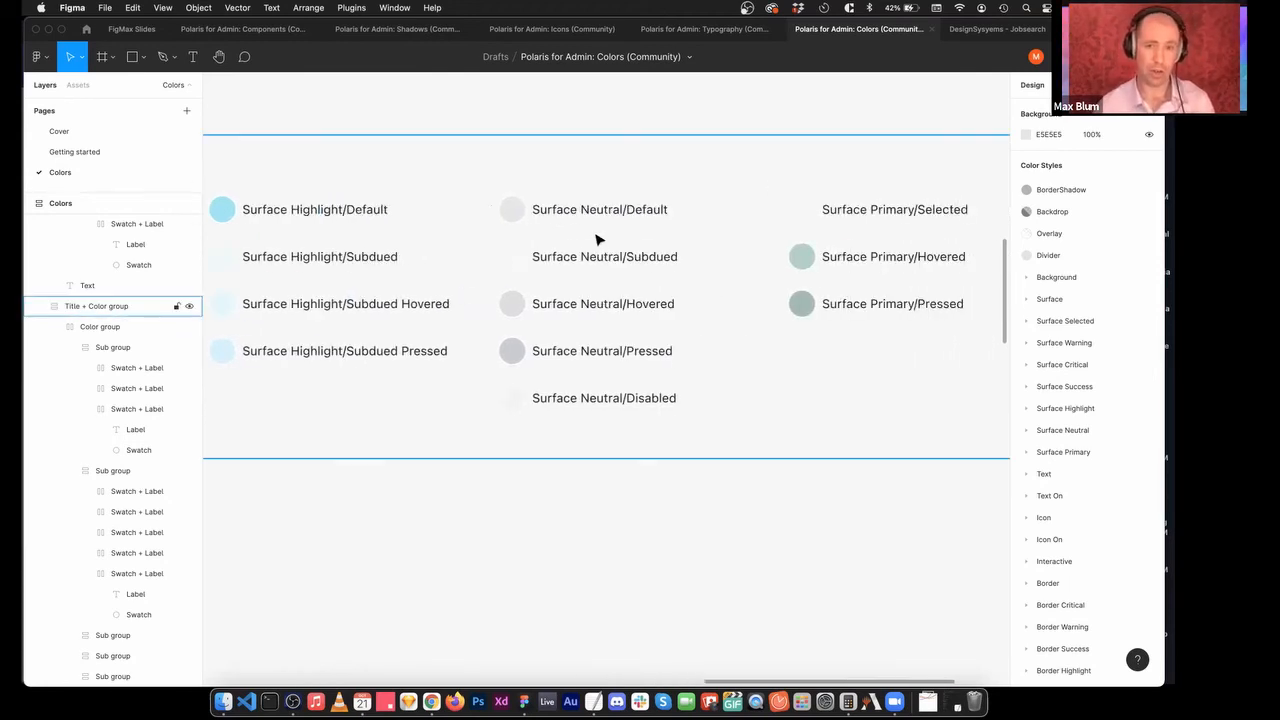
scroll(585, 280, "right", 3)
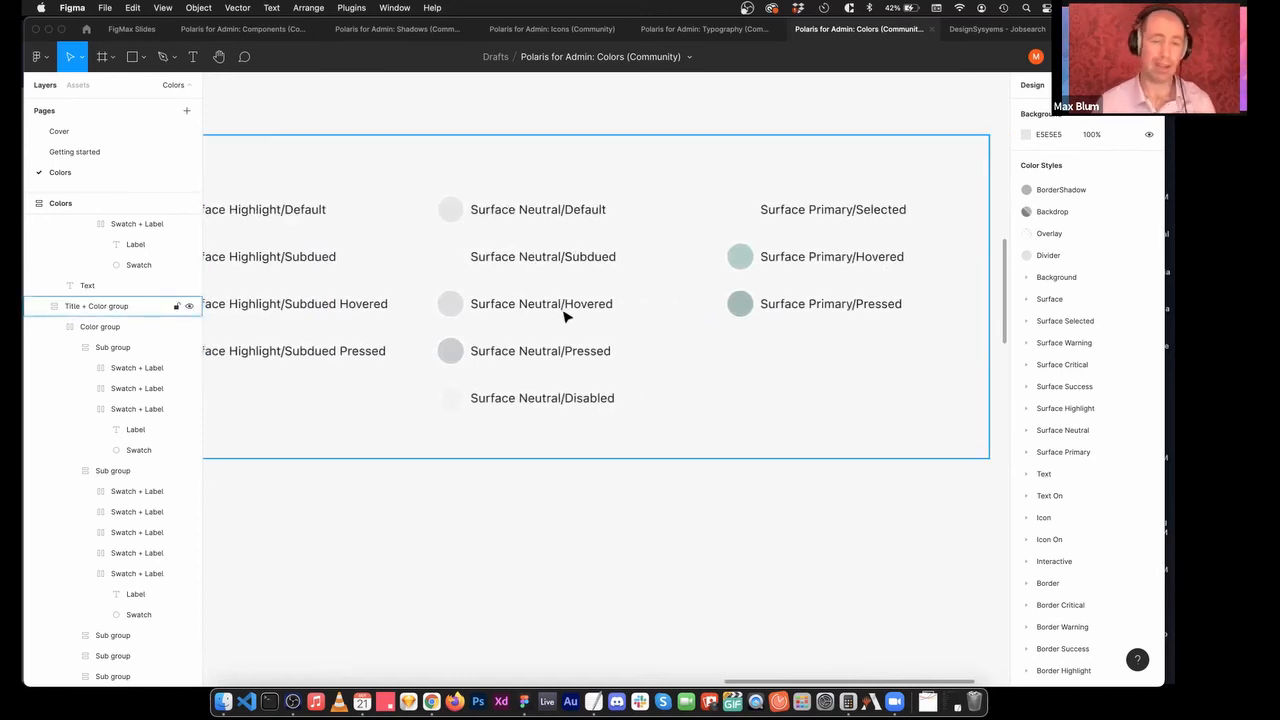
scroll(575, 277, "right", 2)
scroll(575, 277, "right", 3)
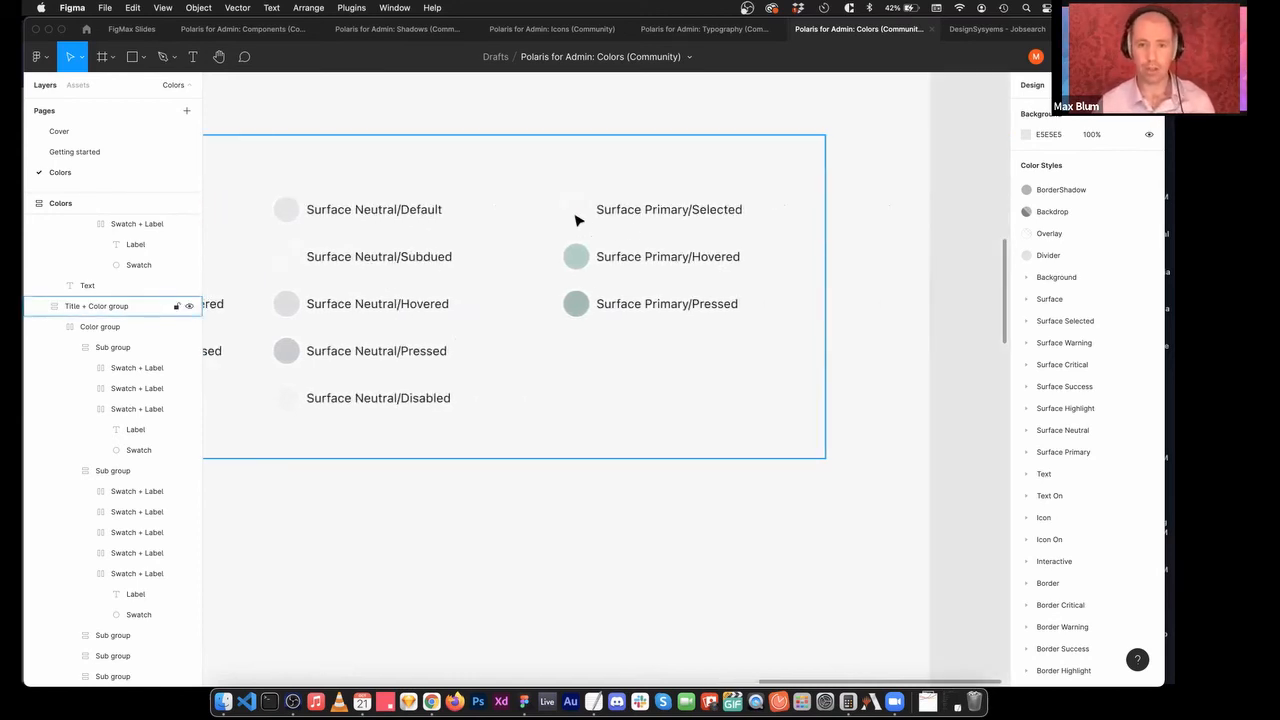
Copy the Surface Primary/Selected swatch's fill and apply F1F8F5 to the tab navigation's background rectangle in the FigMax Slides file.
left_click(578, 210)
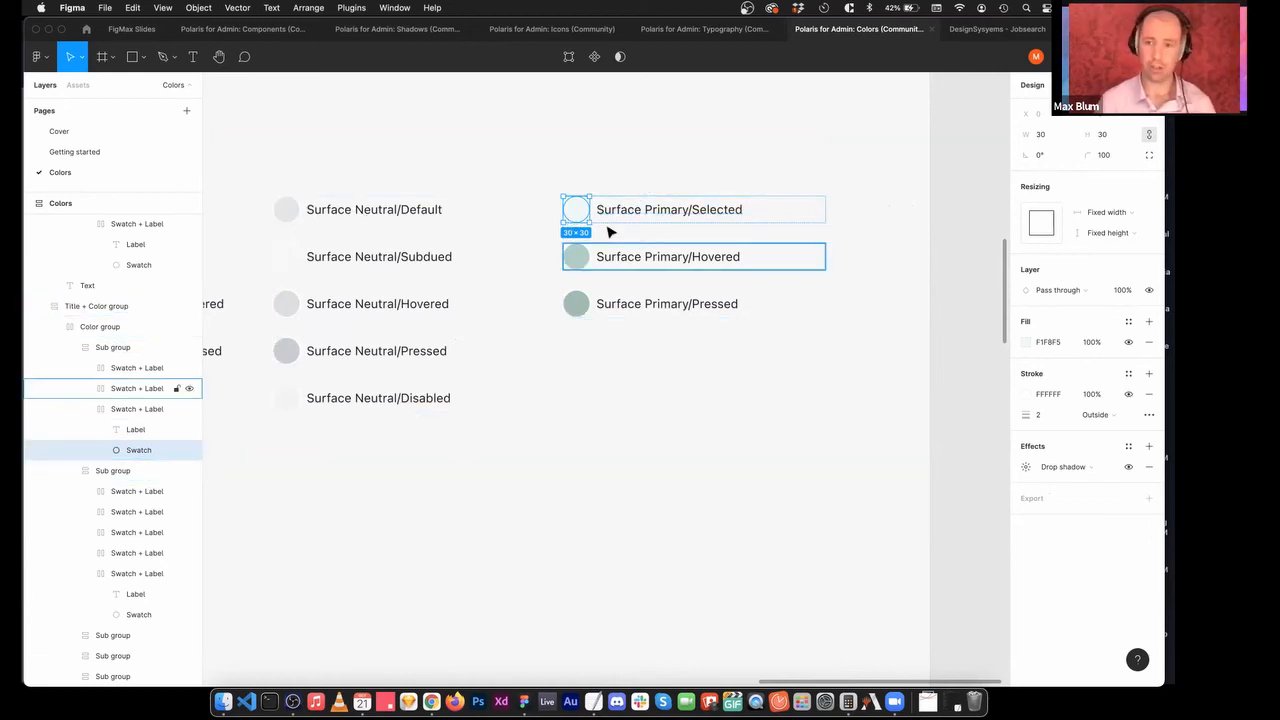
left_click(1043, 344)
key("super+c")
left_click(132, 29)
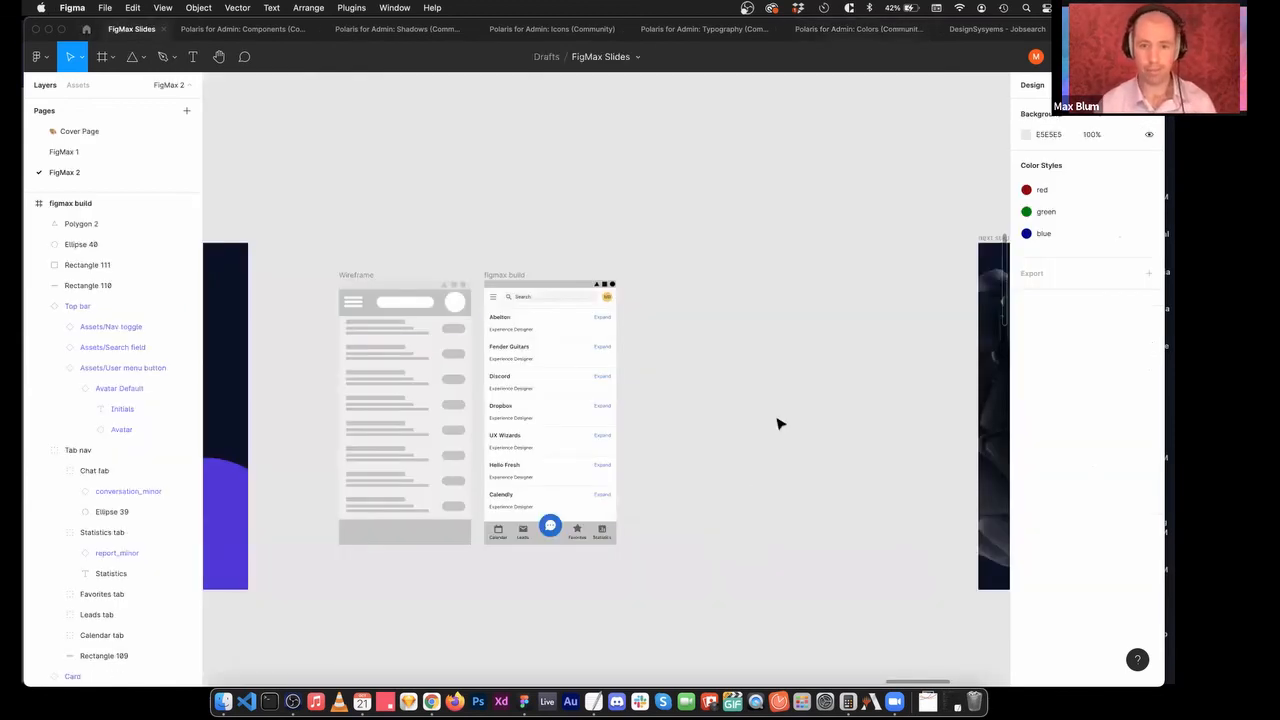
left_click(562, 541)
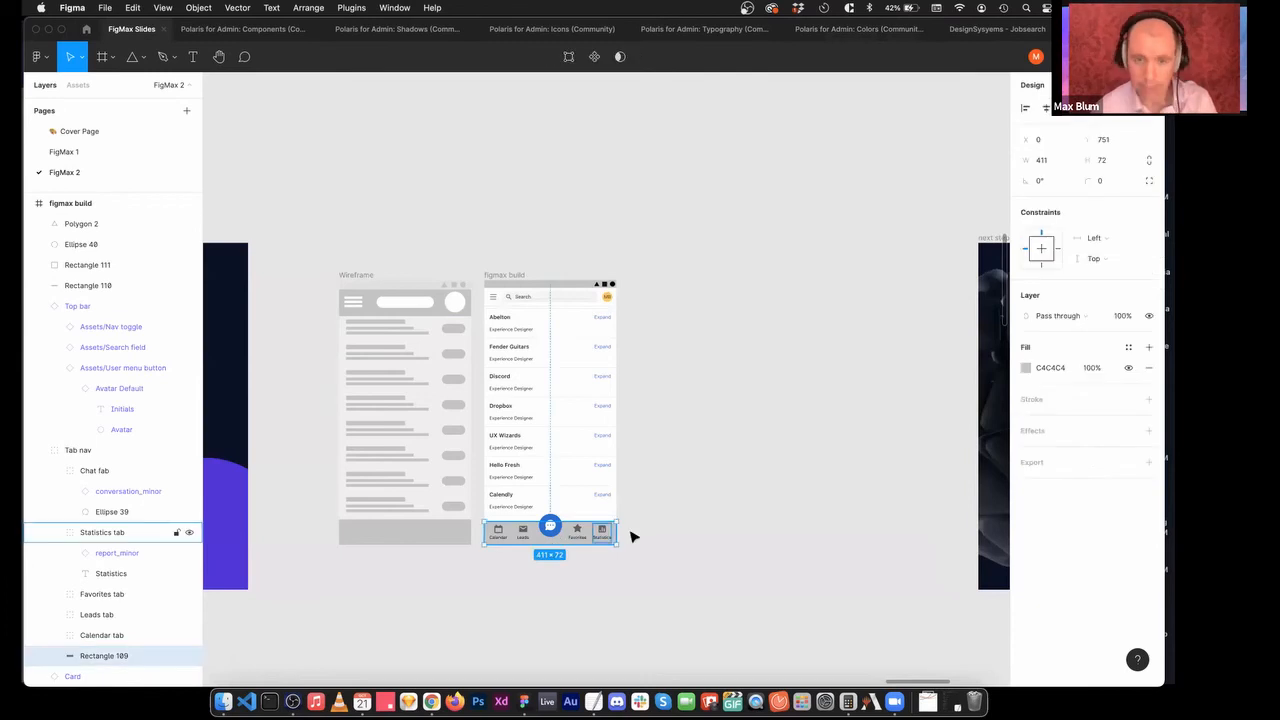
left_click(1050, 367)
key("super+v")
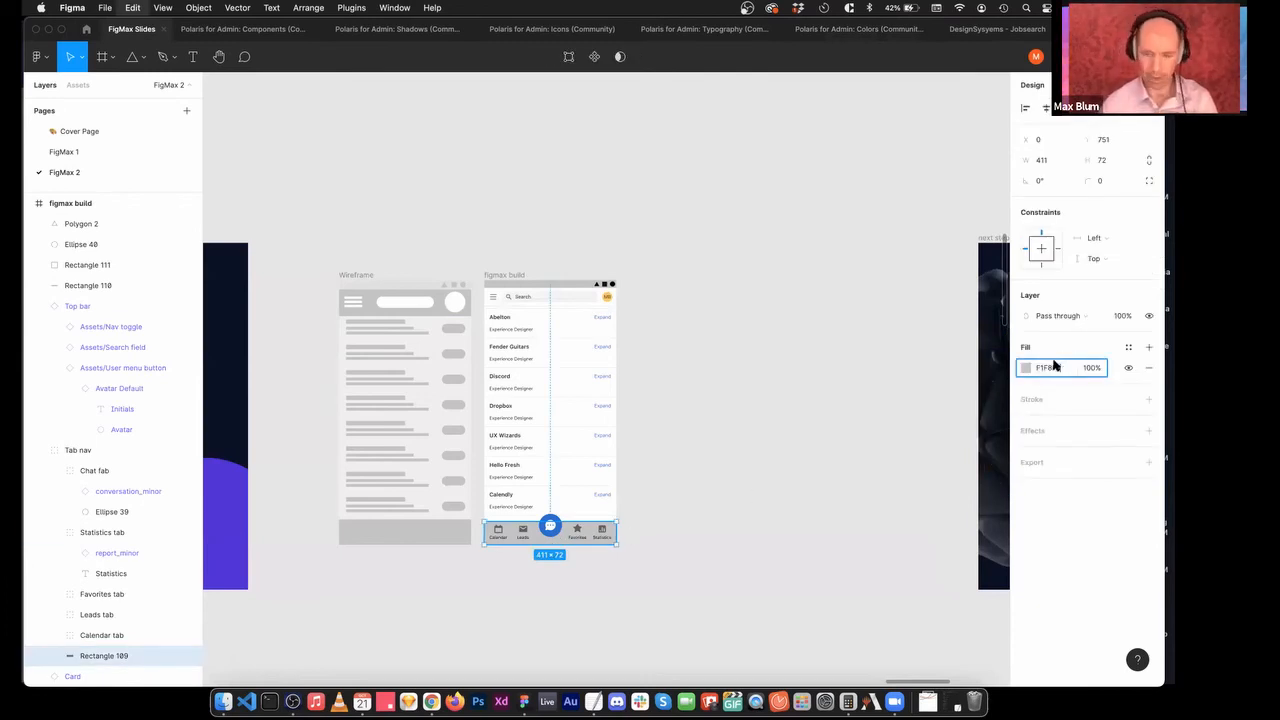
key("Return")
left_click(581, 248)
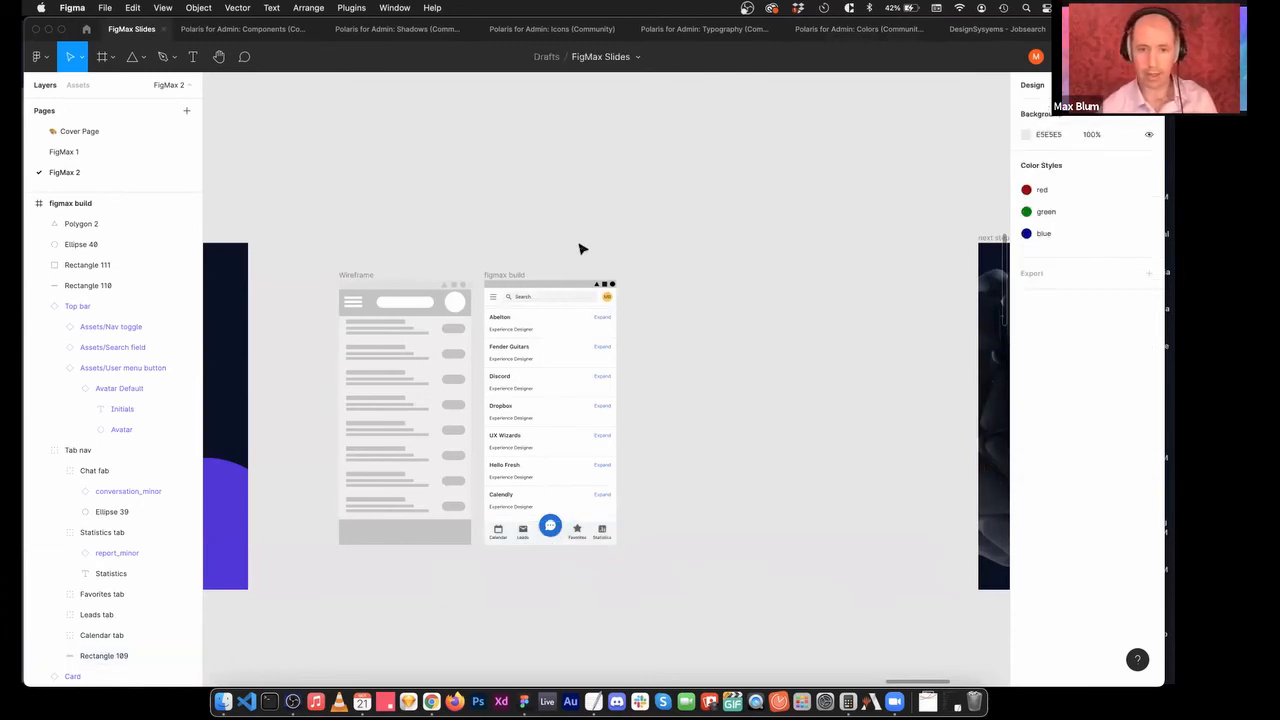
Set the fill of the status bar's background rectangle in the figmax build frame to the copied F1F8F5.
left_click(530, 291)
left_click(1051, 392)
key("super+a")
key("super+v")
key("Return")
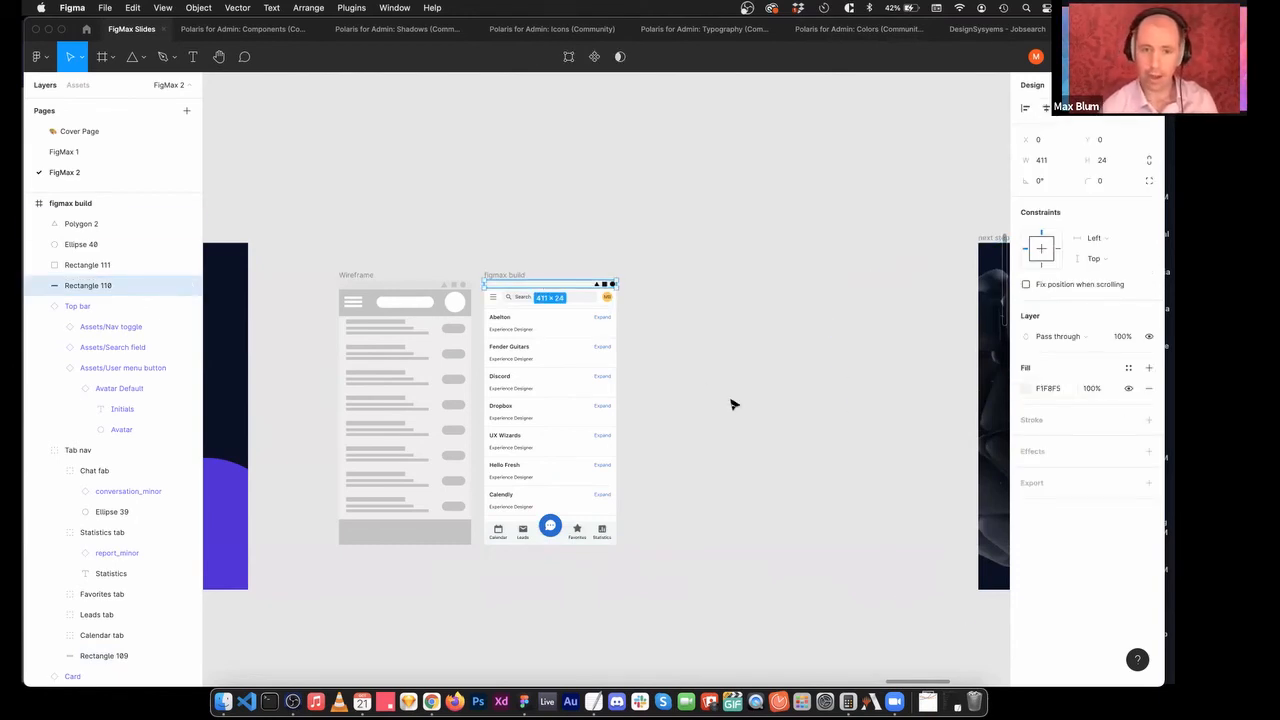
left_click(752, 415)
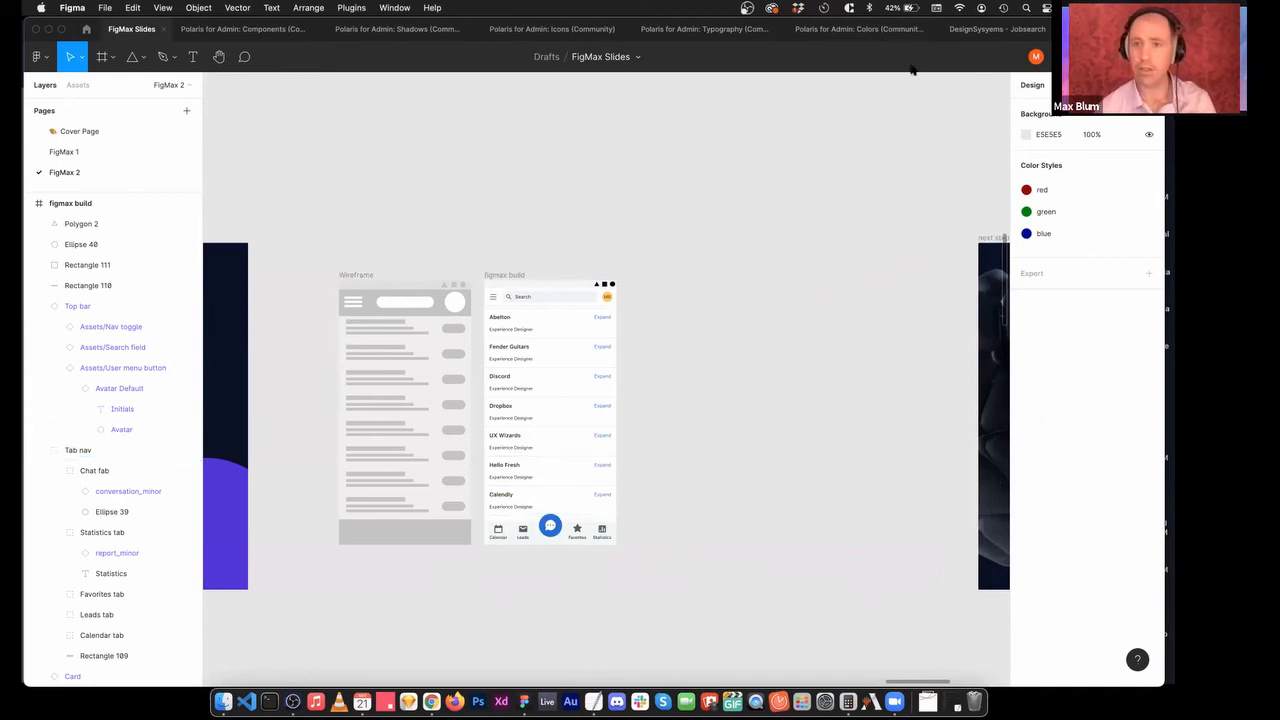
Switch to the Polaris Colors file and copy the Icon/Default swatch's fill value 5C5F62 from the Icons section.
left_click(858, 28)
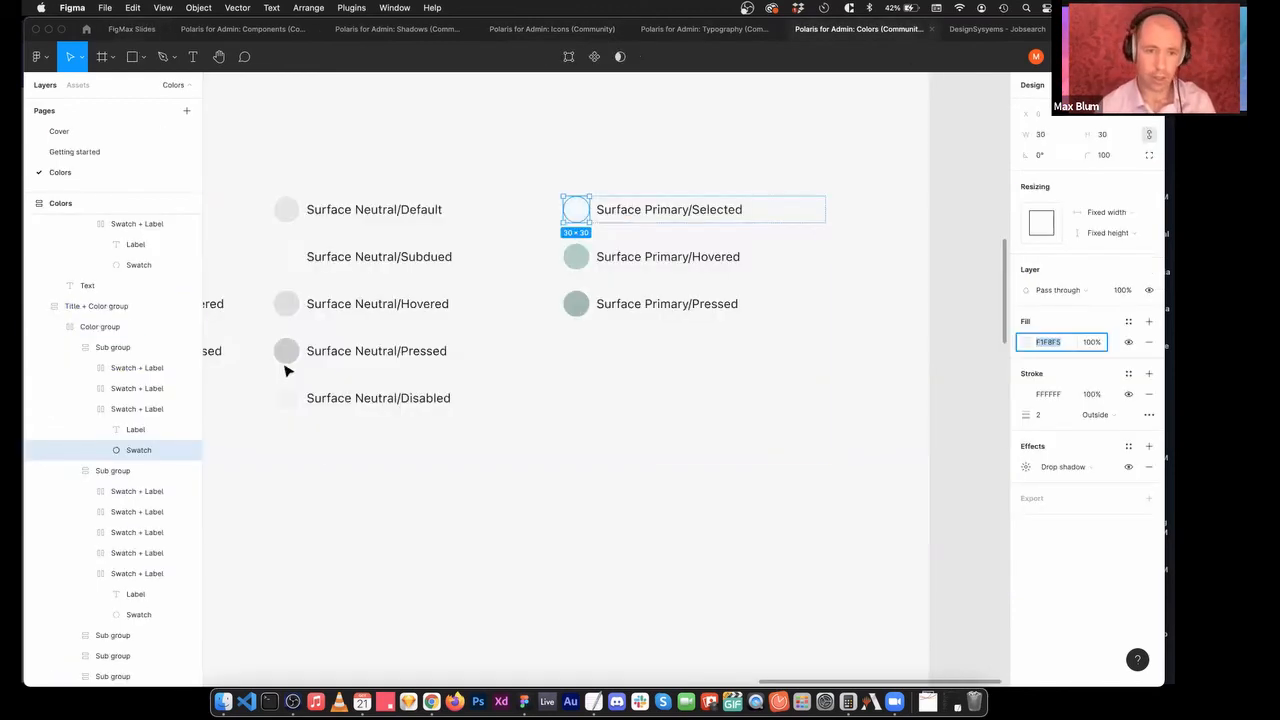
key("super+minus")
key("super+minus")
key("super+minus")
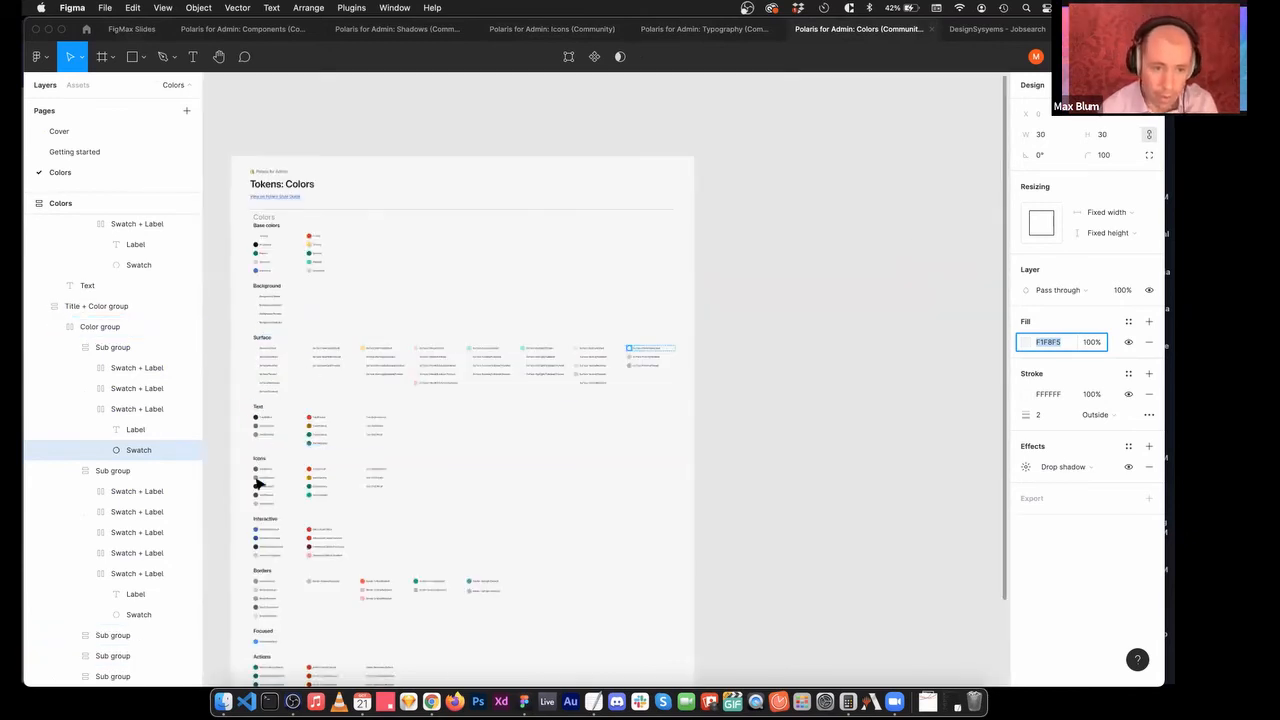
left_click_drag(236, 455, 421, 522)
left_click(251, 446)
key("z")
left_click_drag(238, 449, 400, 521)
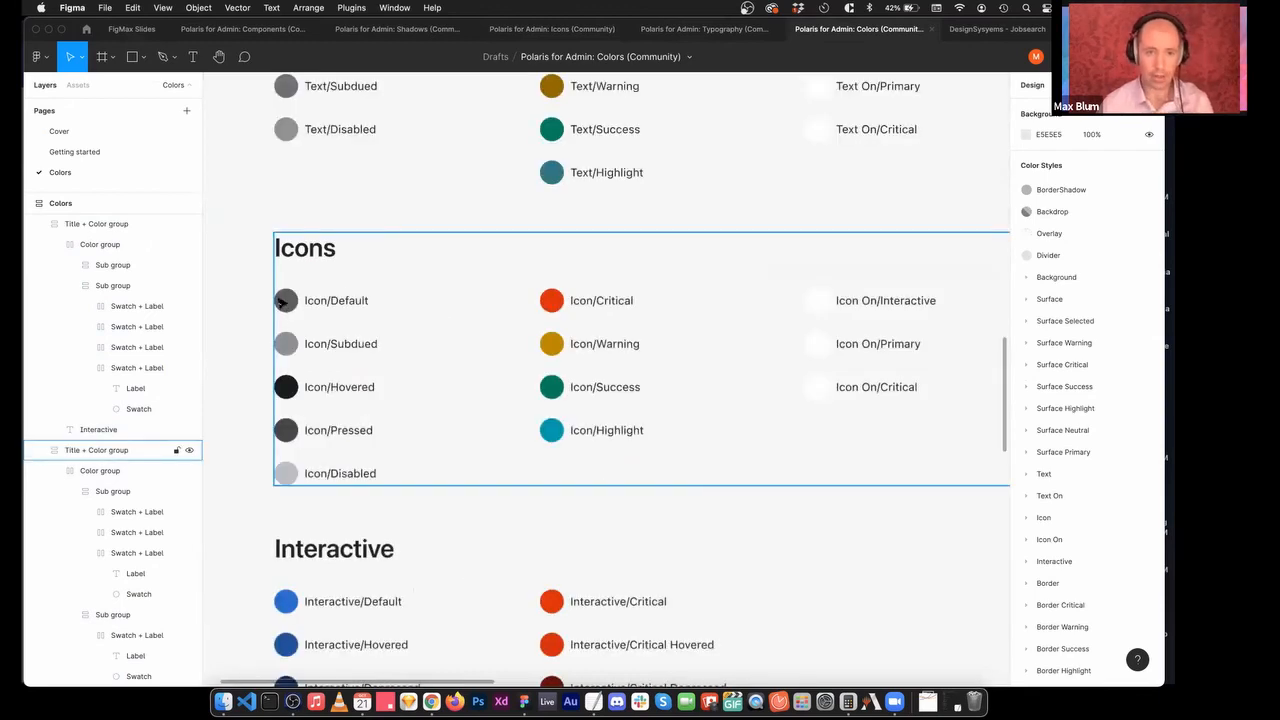
left_click(286, 300, "super")
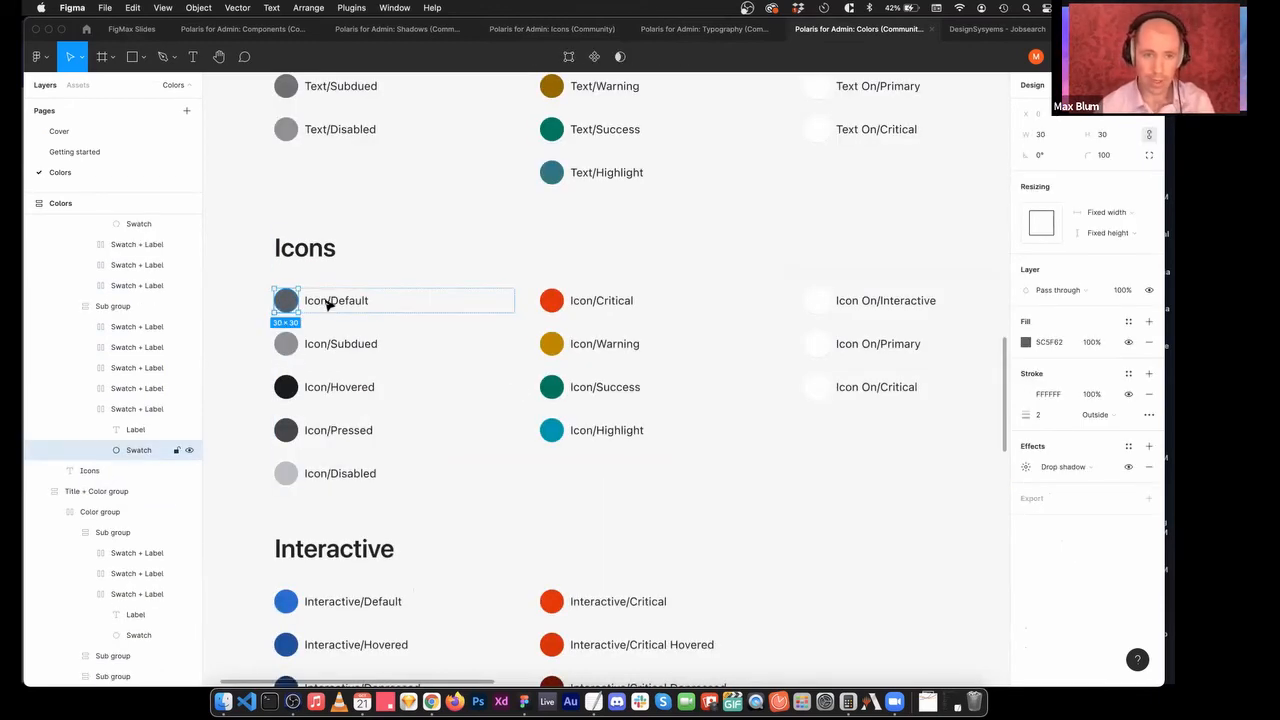
left_click(1049, 343)
key("super+c")
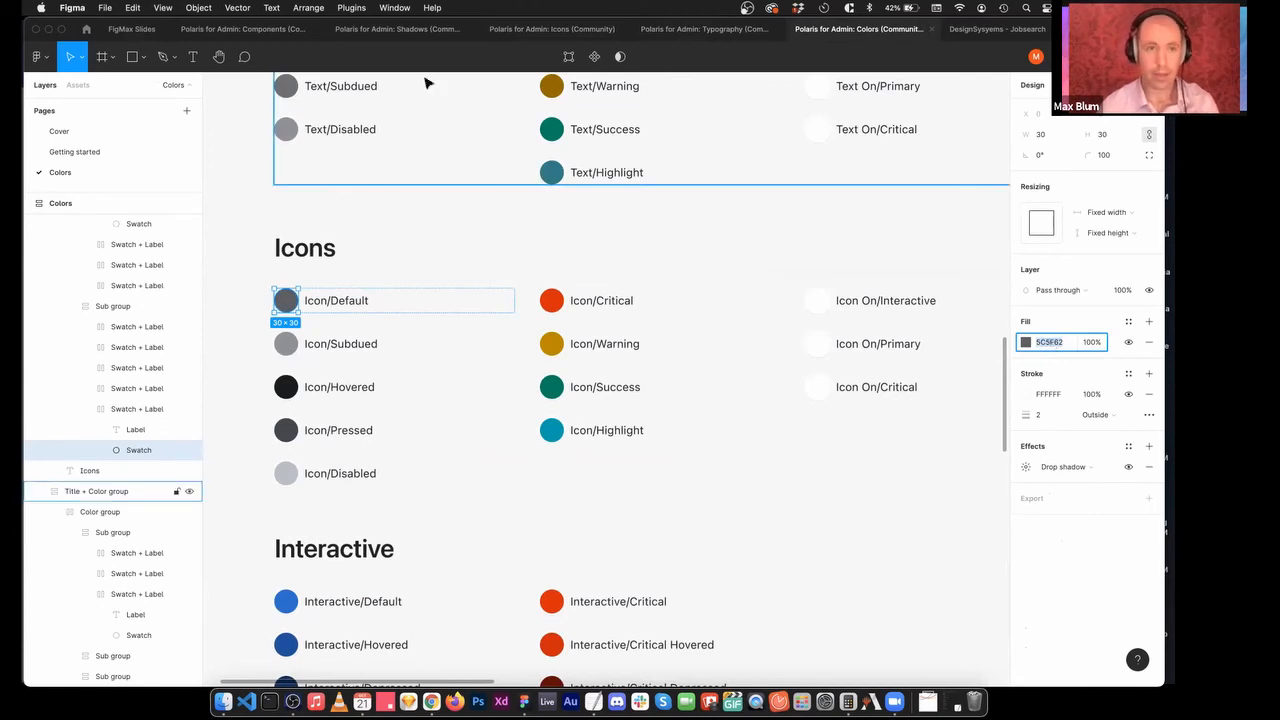
In the FigMax Slides file, set the fill of the calendar, leads, favorites and statistics tab icons to 5C5F62.
left_click(131, 28)
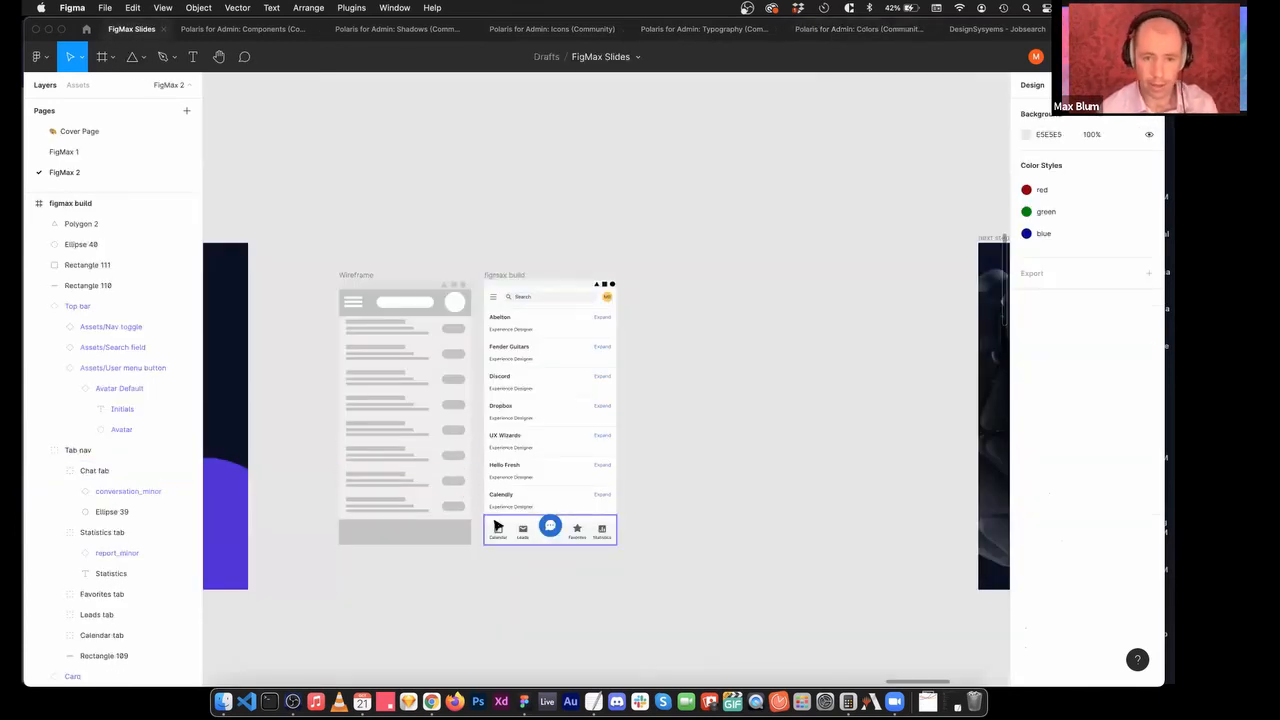
left_click(498, 529, "super")
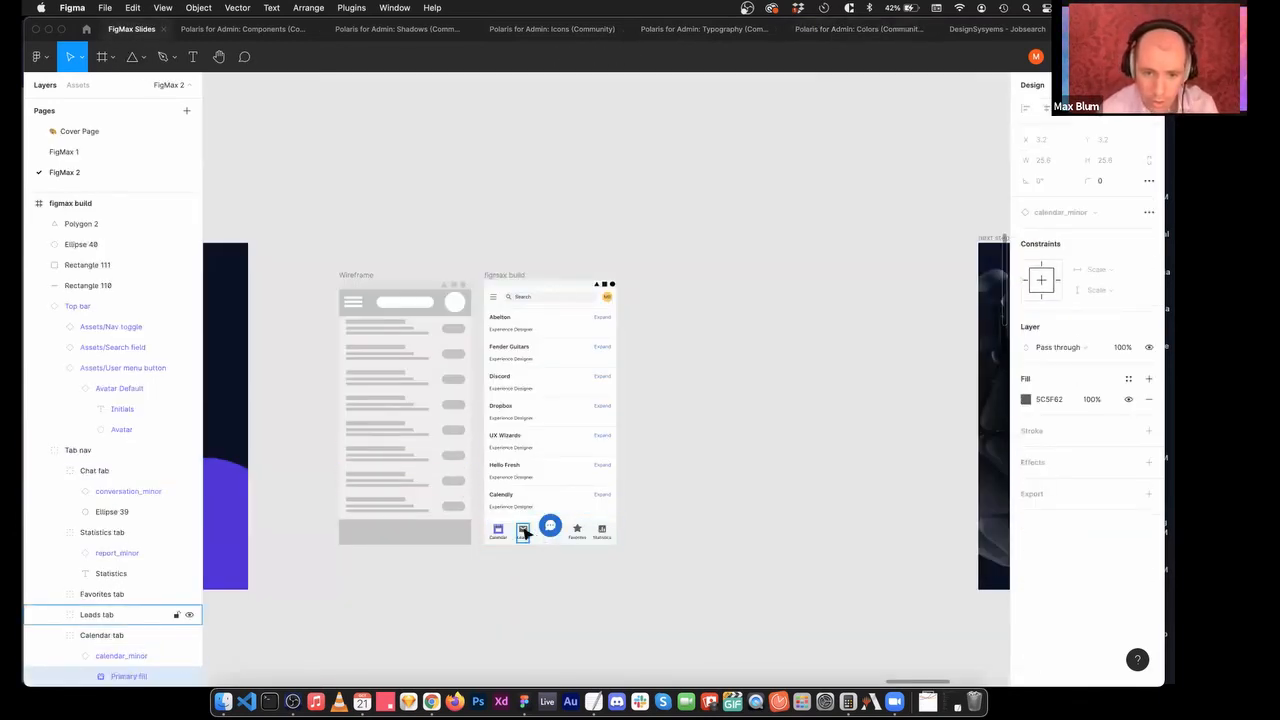
left_click(524, 533, "shift+super")
left_click(577, 528, "shift")
left_click(577, 528, "shift+super")
left_click(601, 529, "shift+super")
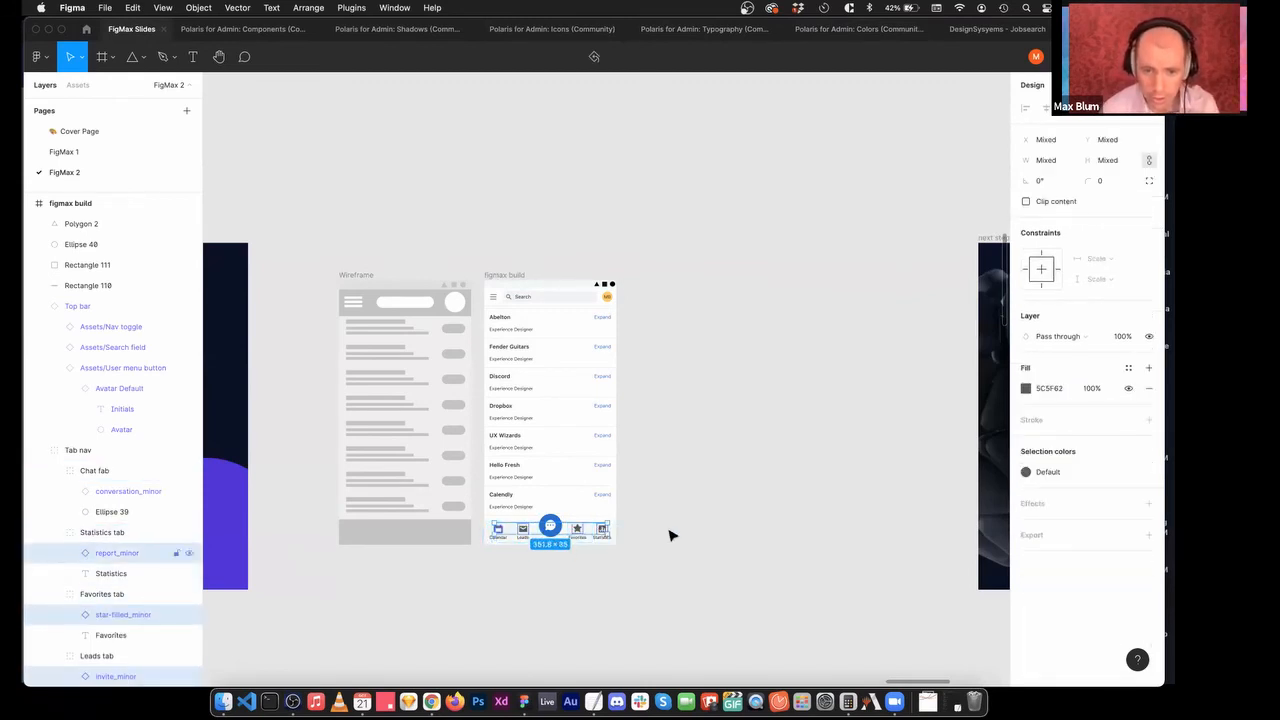
left_click(1051, 388)
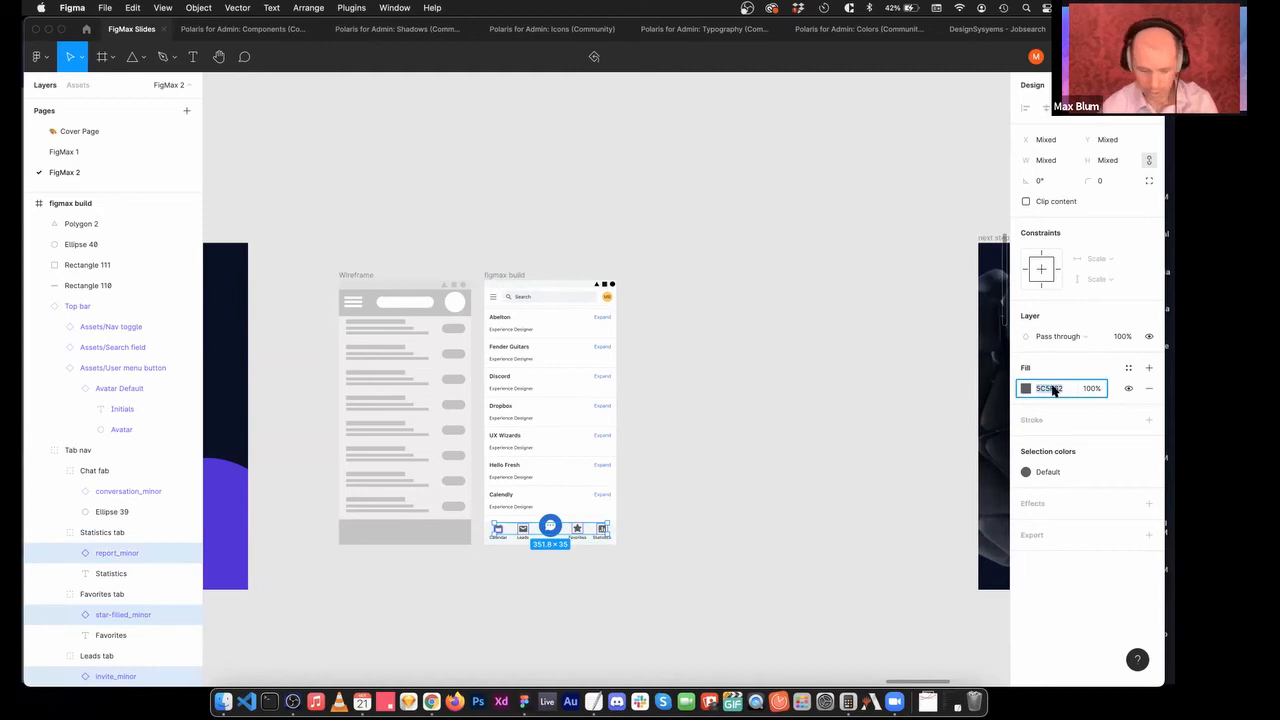
key("Return")
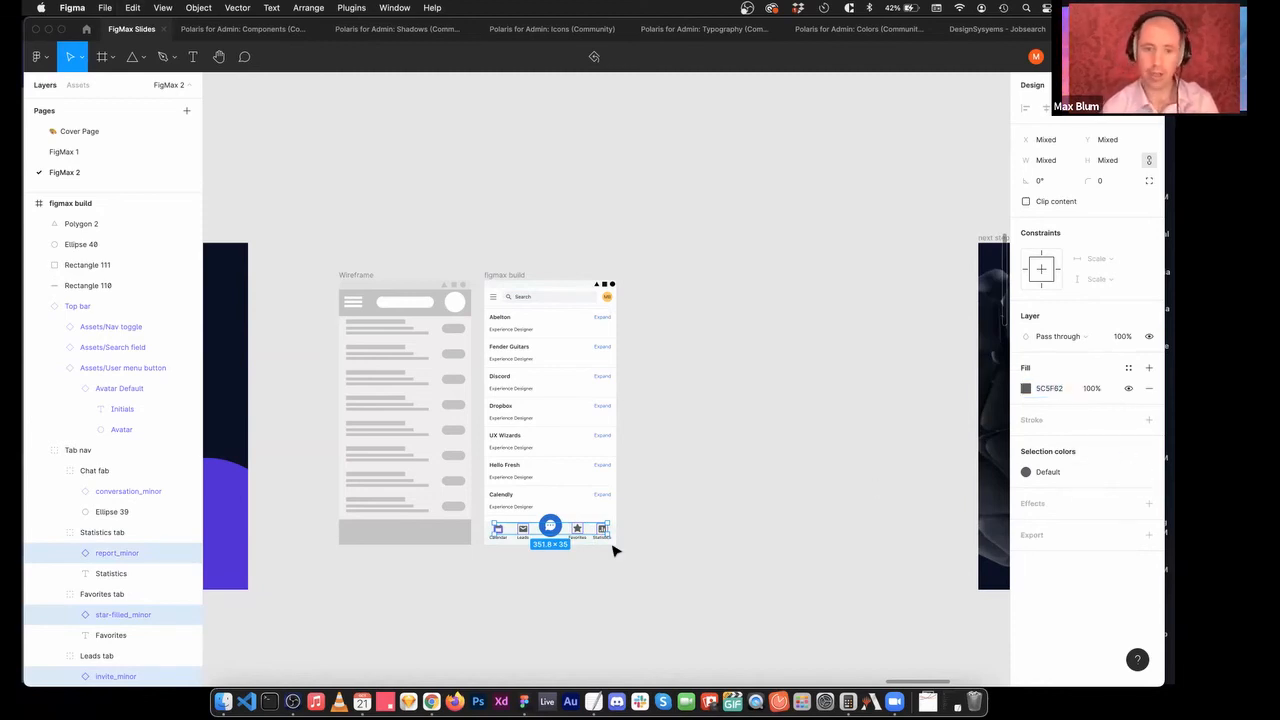
left_click(795, 290)
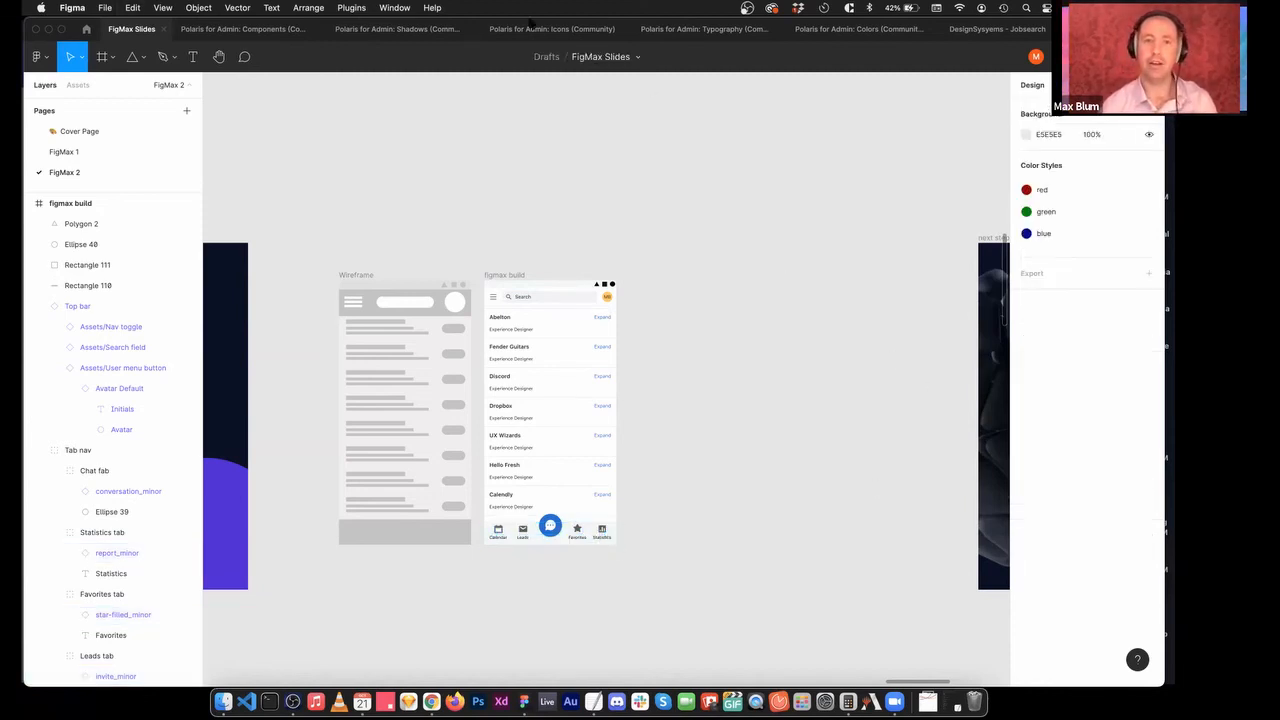
Look at the minor icons in the Polaris Icons file, then return to the FigMax Slides file.
left_click(537, 30)
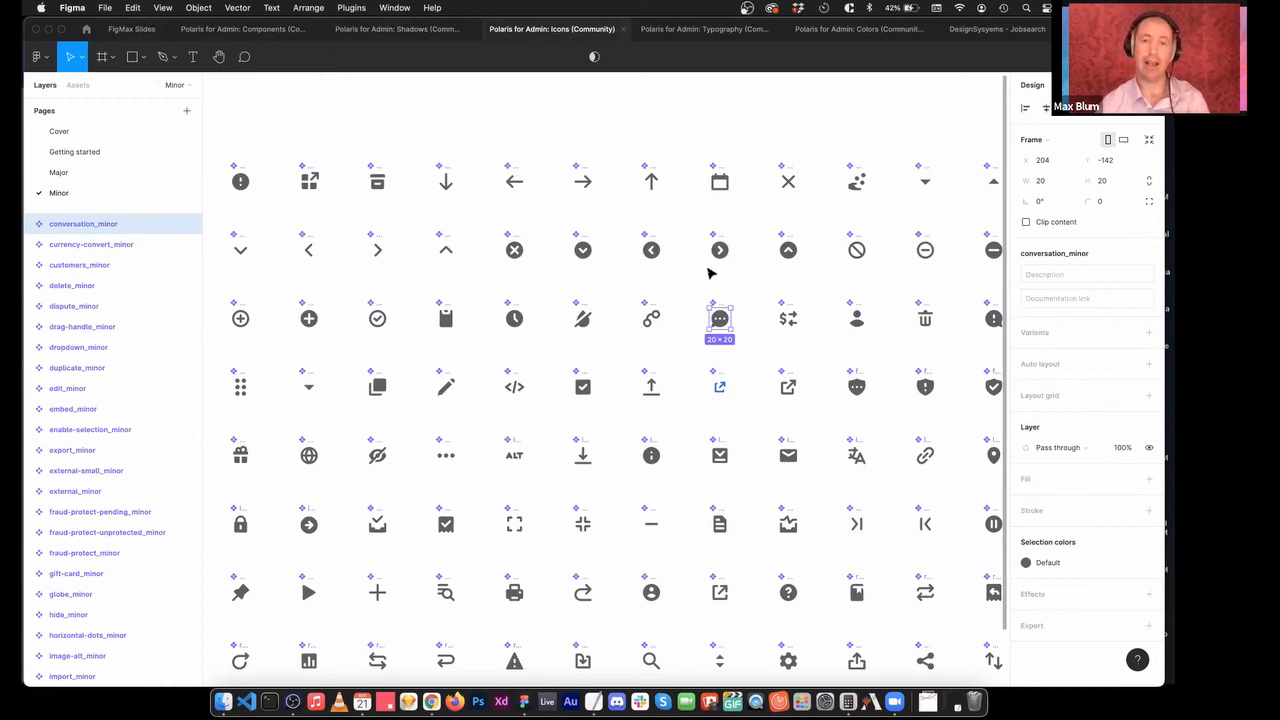
left_click(757, 408)
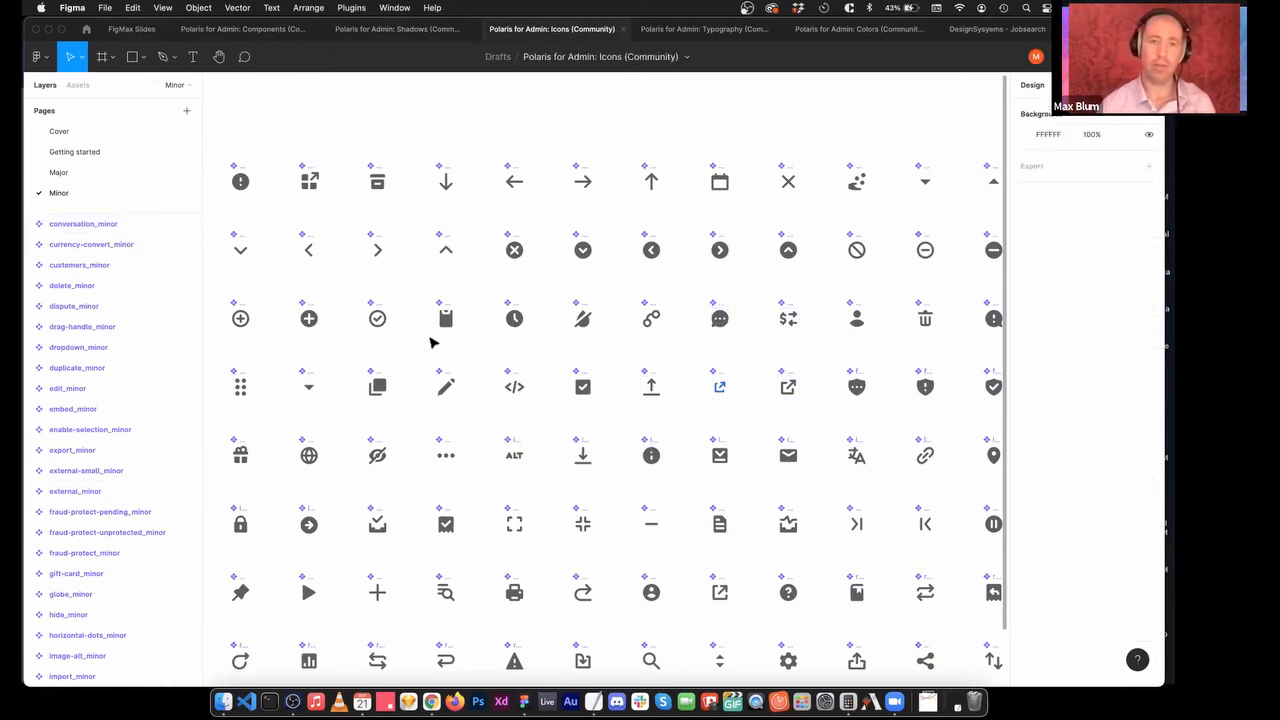
left_click(131, 28)
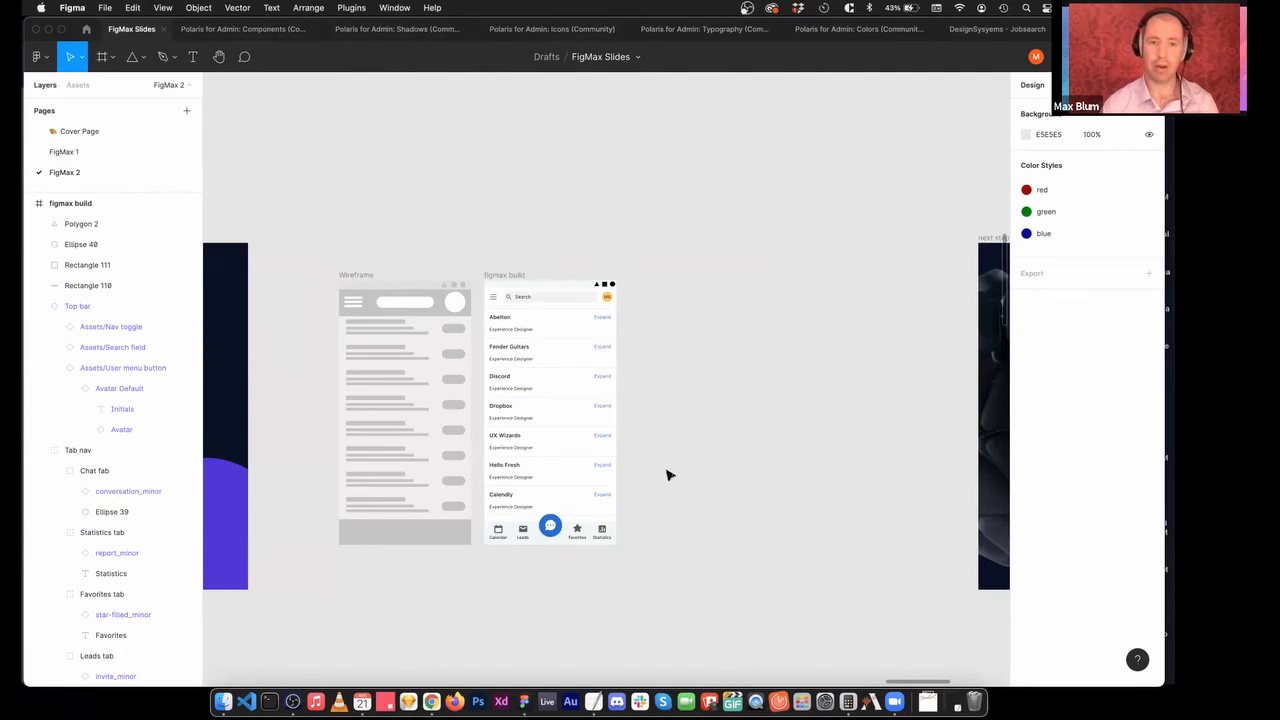
Set the fill of the status bar's triangle, square and circle in the figmax build frame to 5C5F62.
left_click(598, 287)
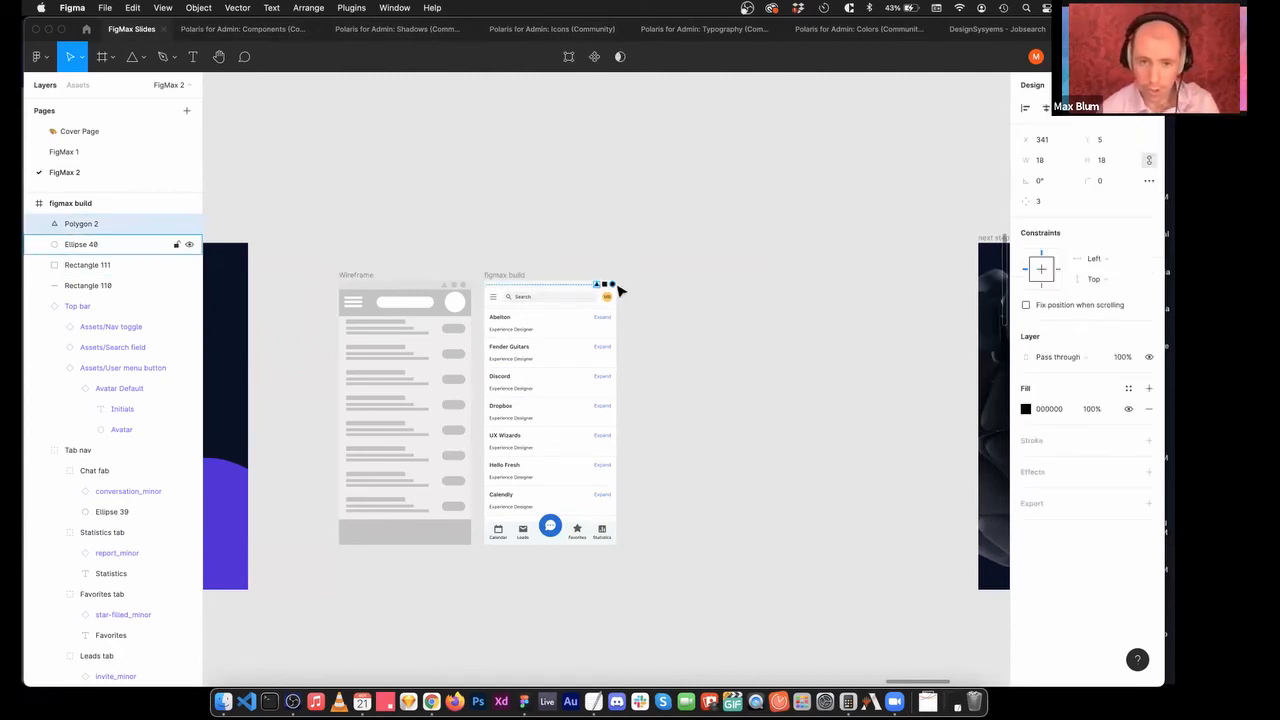
left_click(607, 287, "shift")
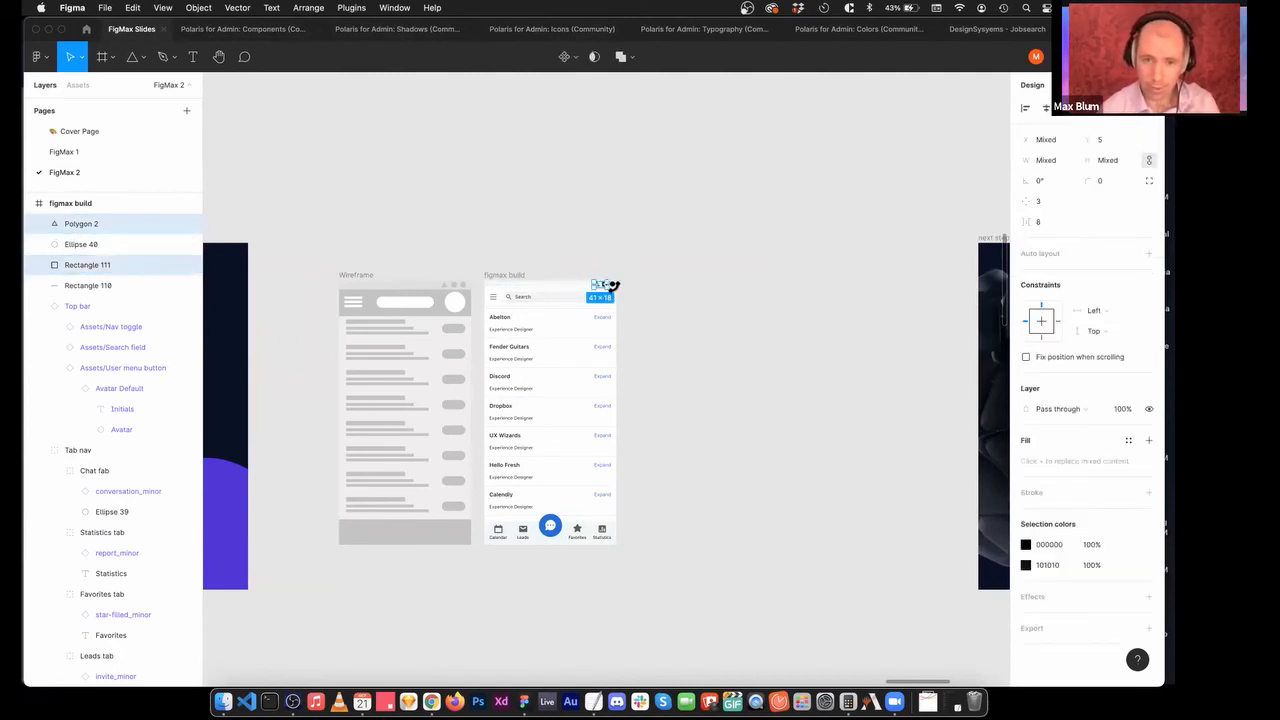
left_click_drag(566, 263, 669, 349)
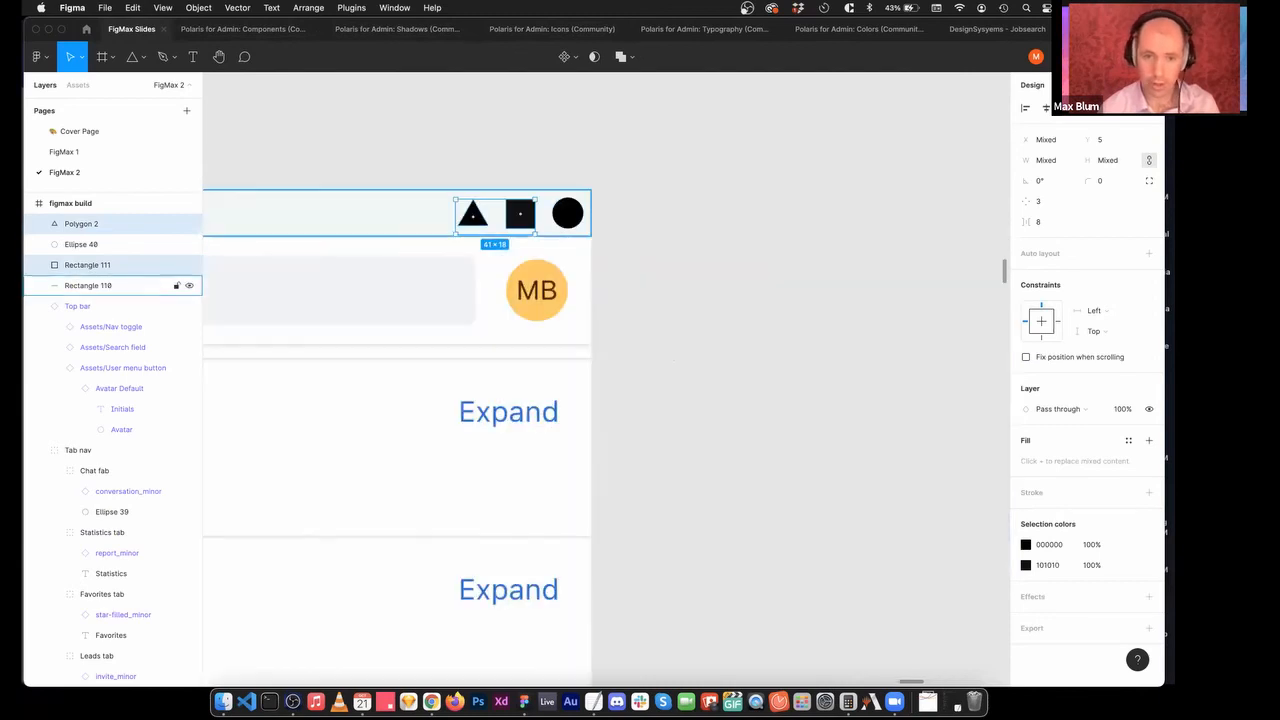
left_click(90, 244, "shift")
left_click(1050, 545)
key("super+v")
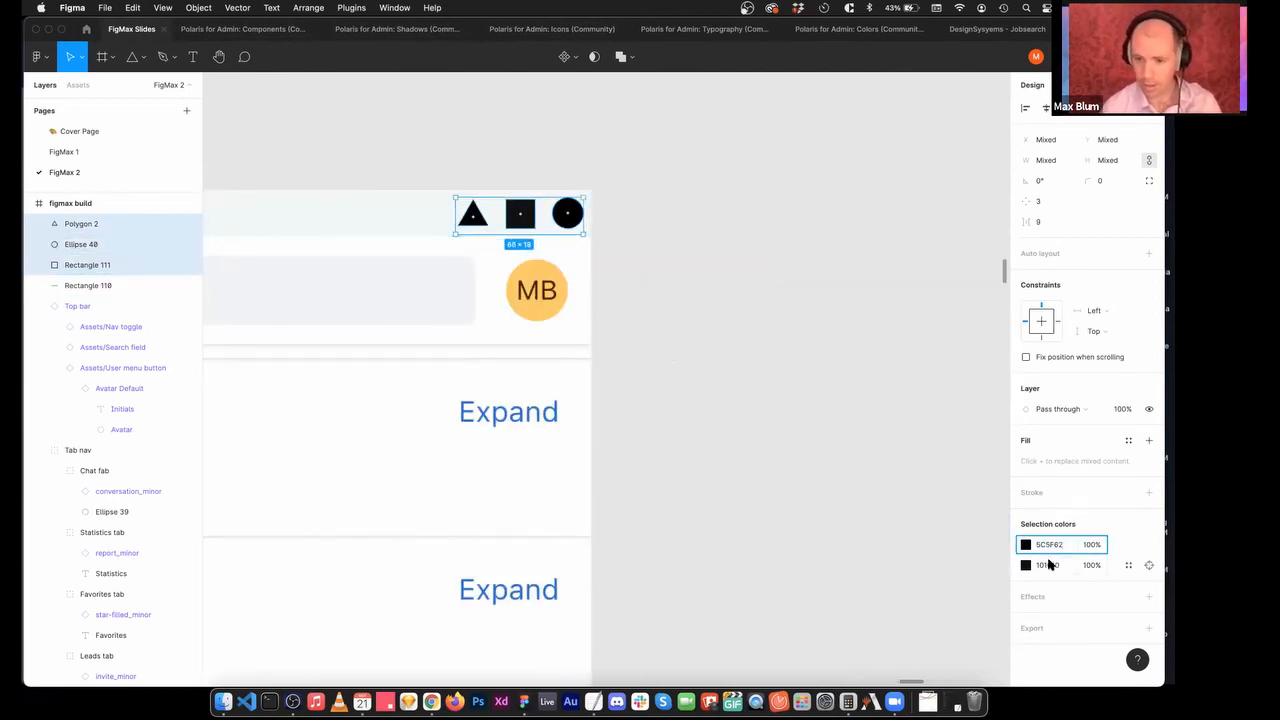
left_click(1049, 565)
key("super+v")
key("Return")
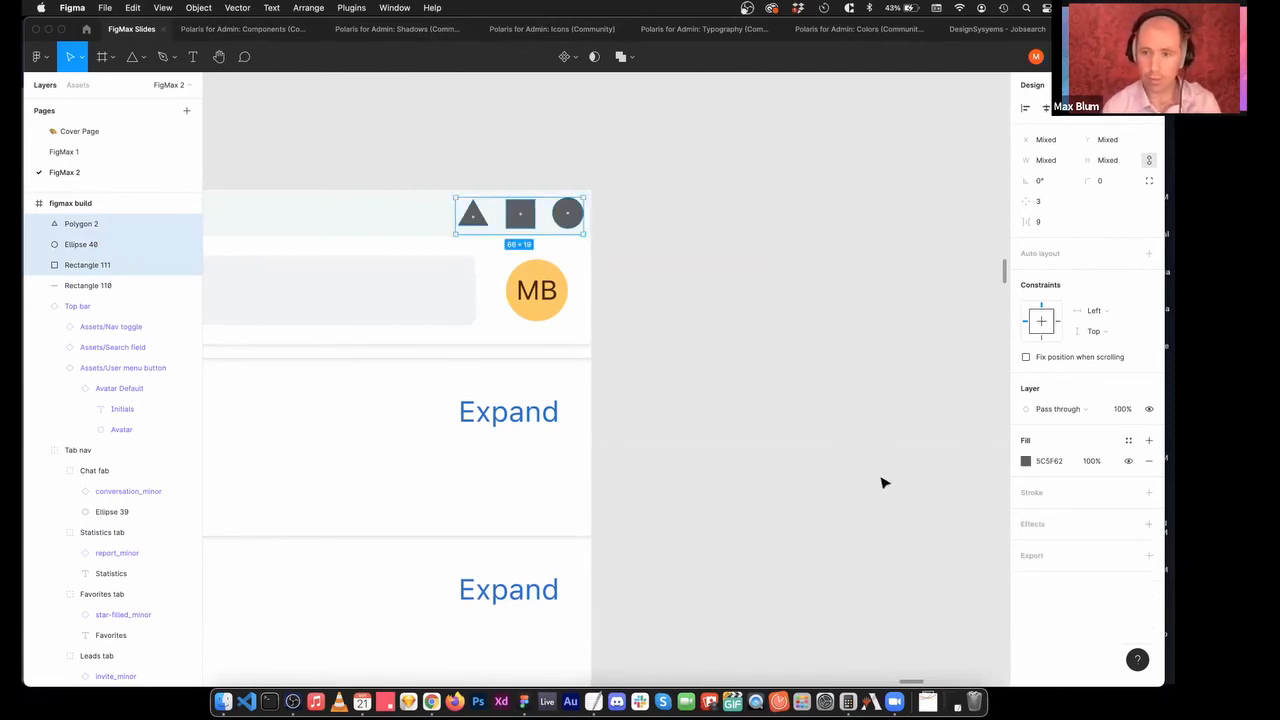
left_click(718, 301)
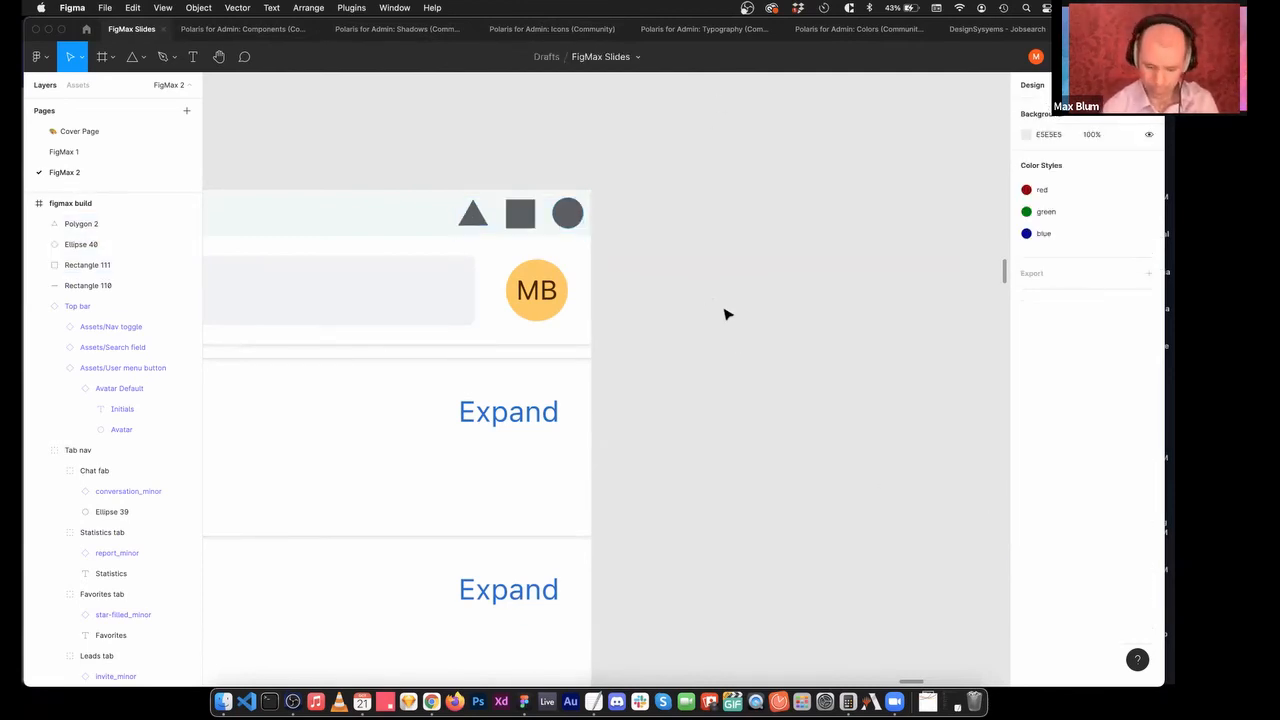
Move the figmax build frame farther to the right of the Wireframe frame to widen the gap between them.
scroll(716, 310, "down", 5)
scroll(692, 402, "down", 2)
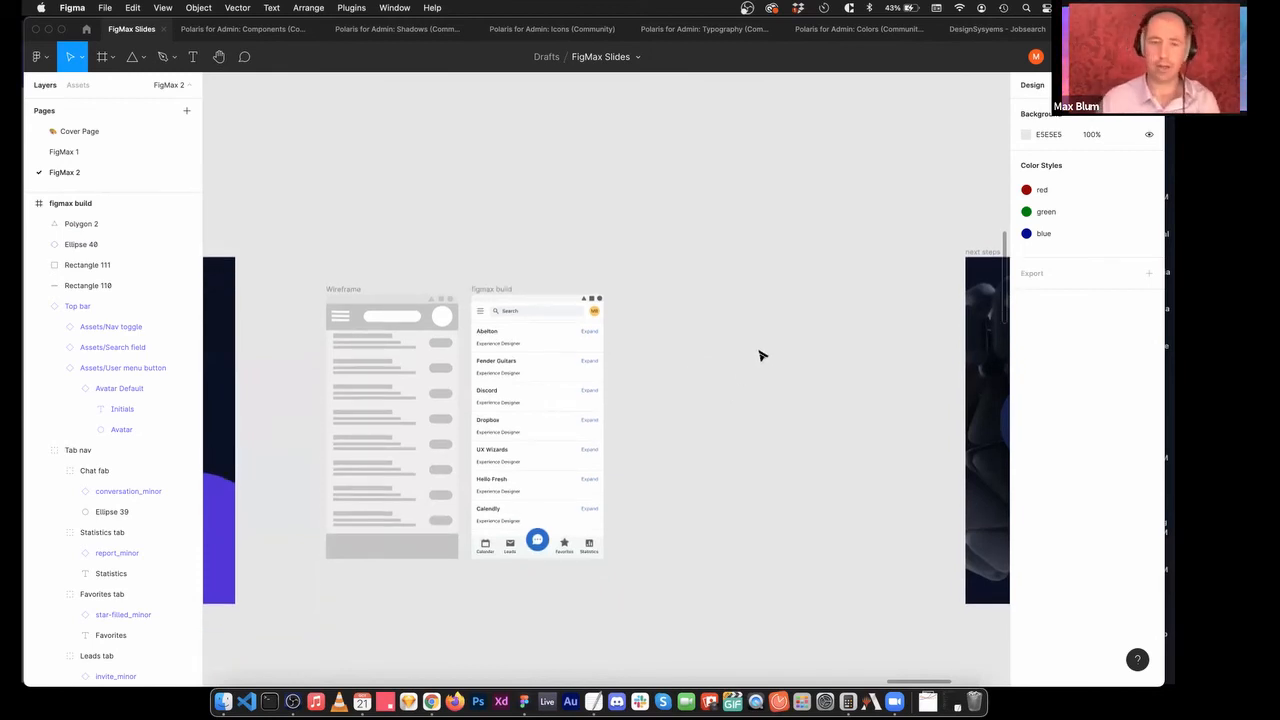
left_click_drag(502, 290, 547, 290)
left_click(722, 262)
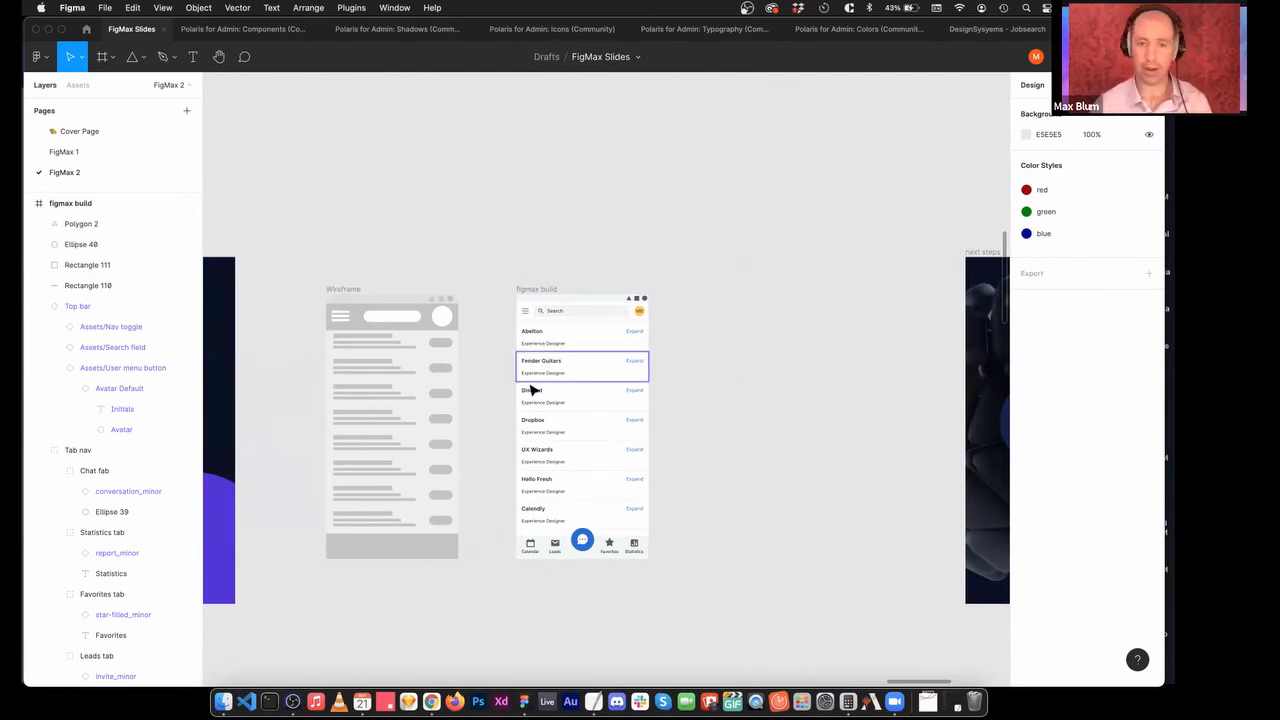
Review the figmax build screen against the wireframe, checking the tab navigation icons and the card list.
scroll(543, 386, "left", 10)
scroll(366, 397, "right", 8)
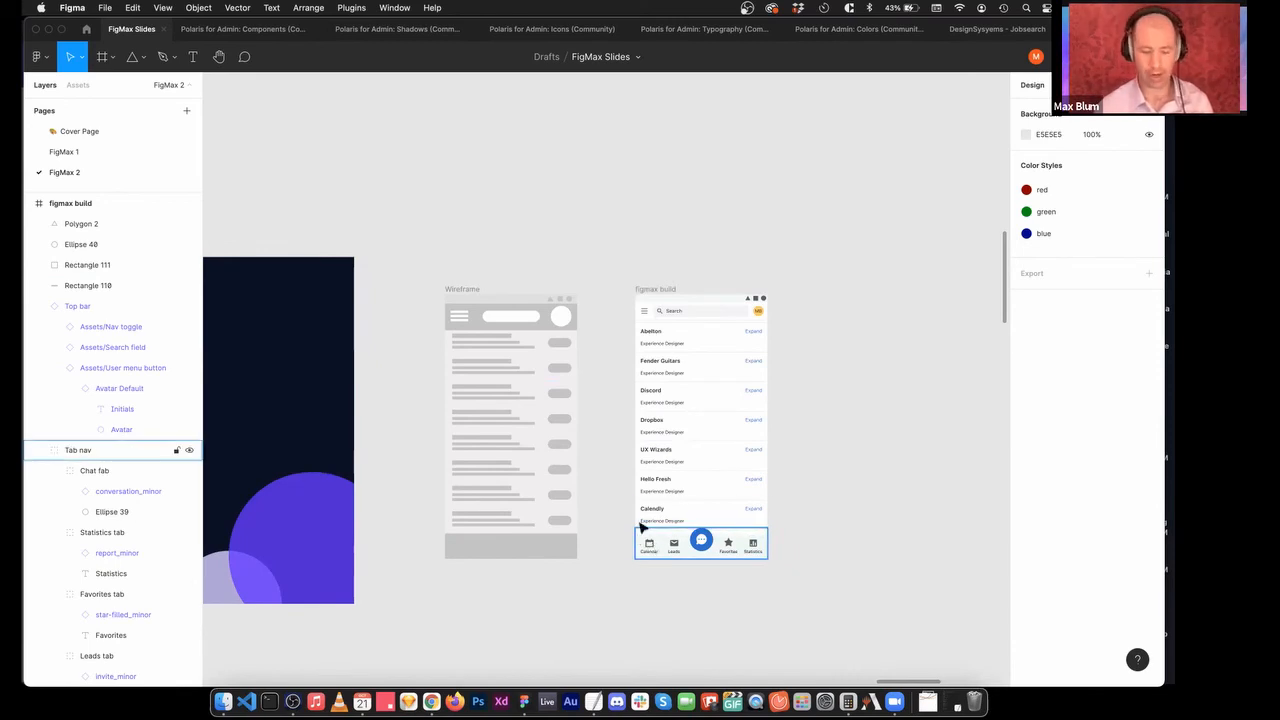
scroll(678, 580, "up", 10)
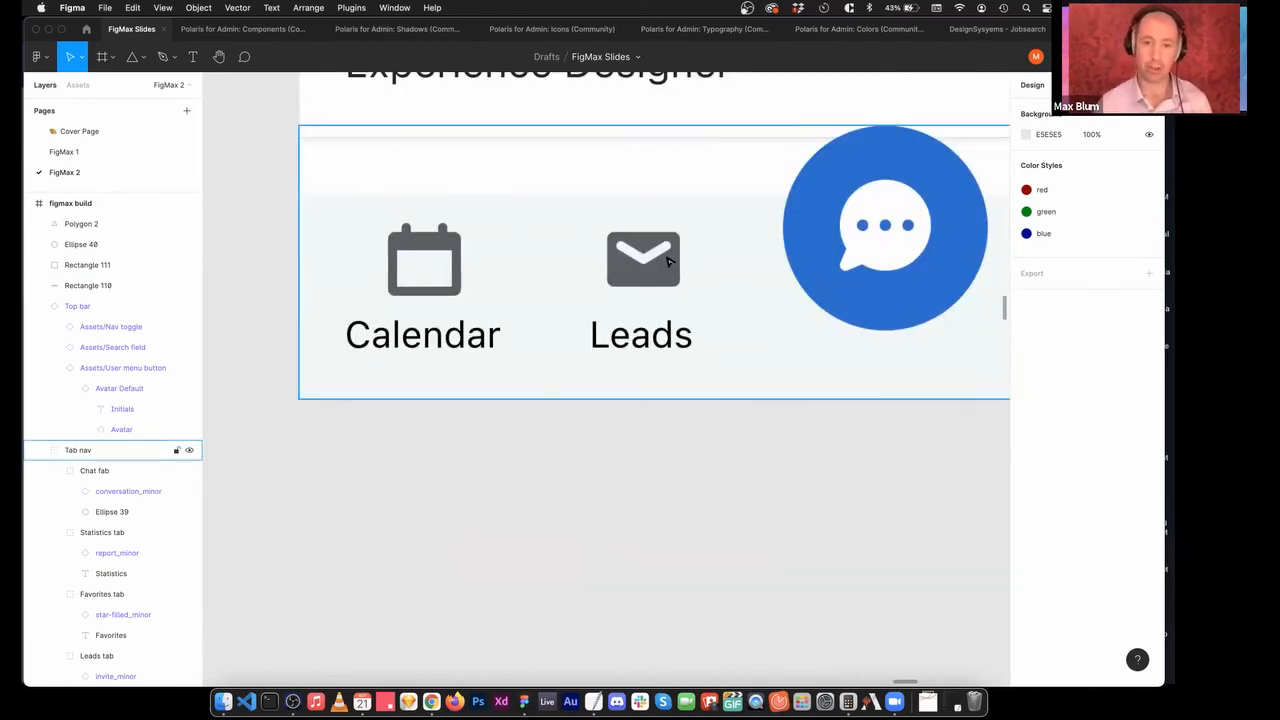
scroll(663, 254, "down", 5)
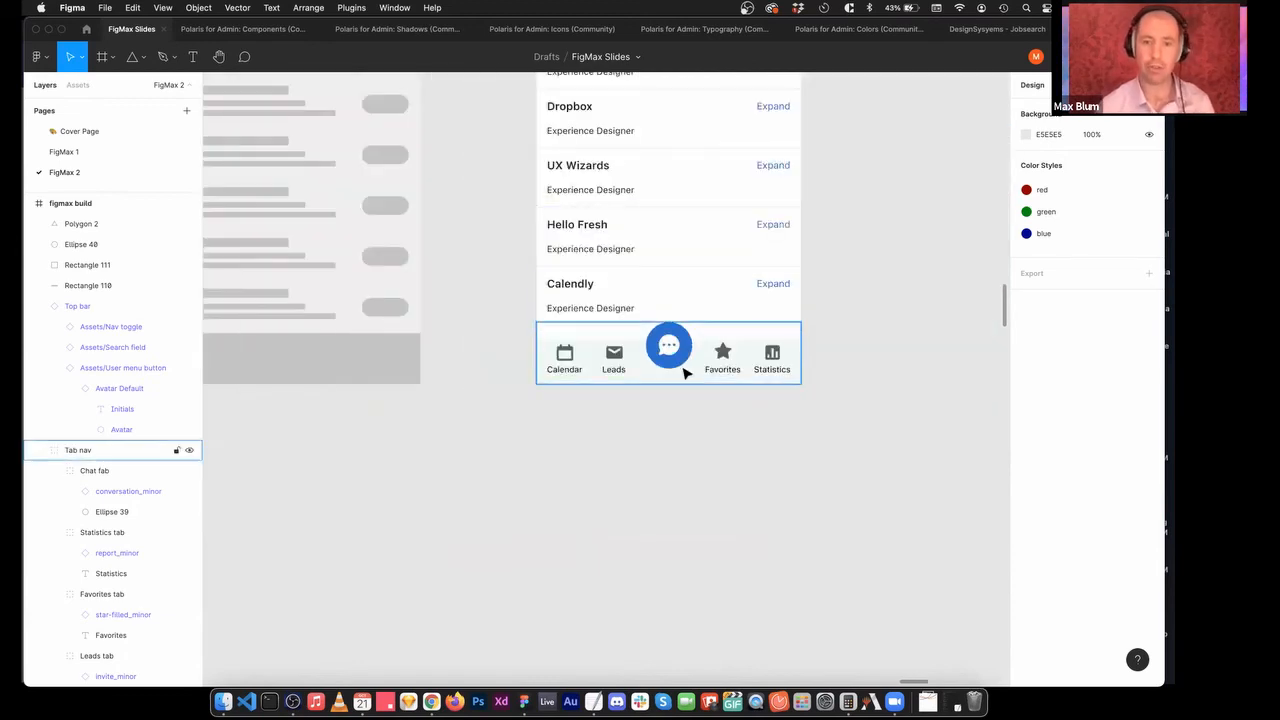
scroll(686, 374, "up", 2)
scroll(816, 423, "up", 4)
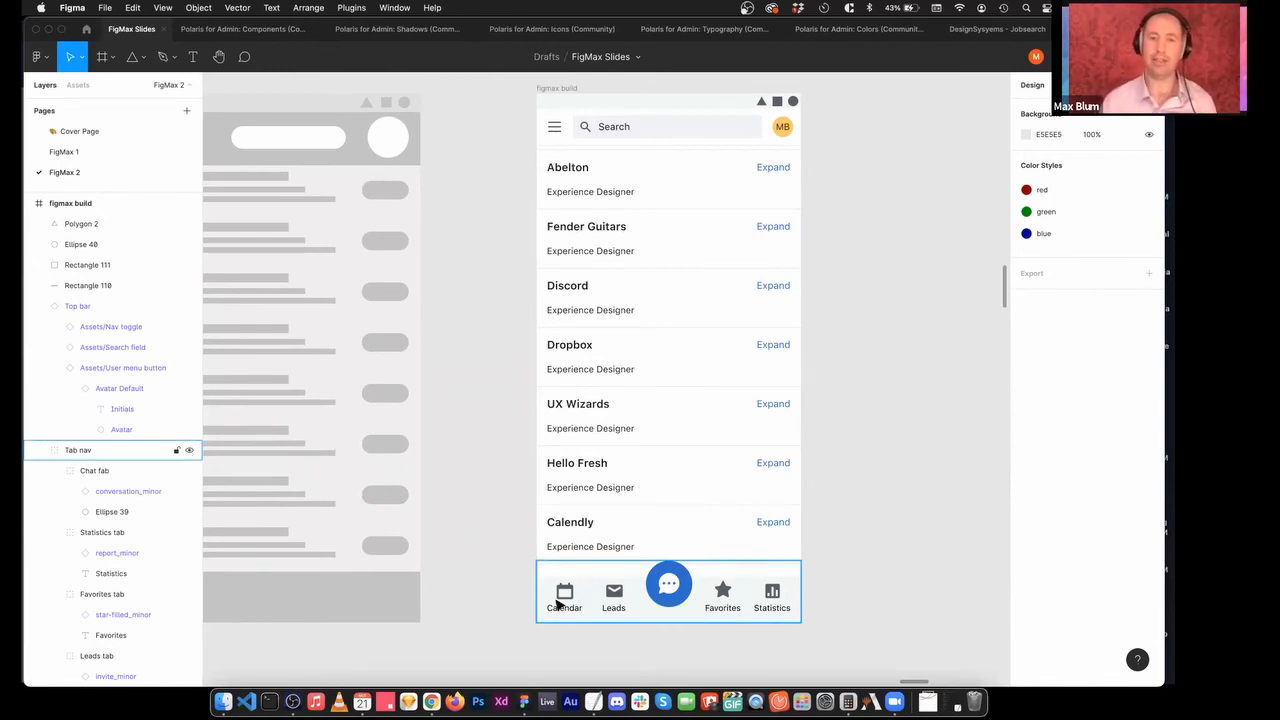
left_click(686, 187)
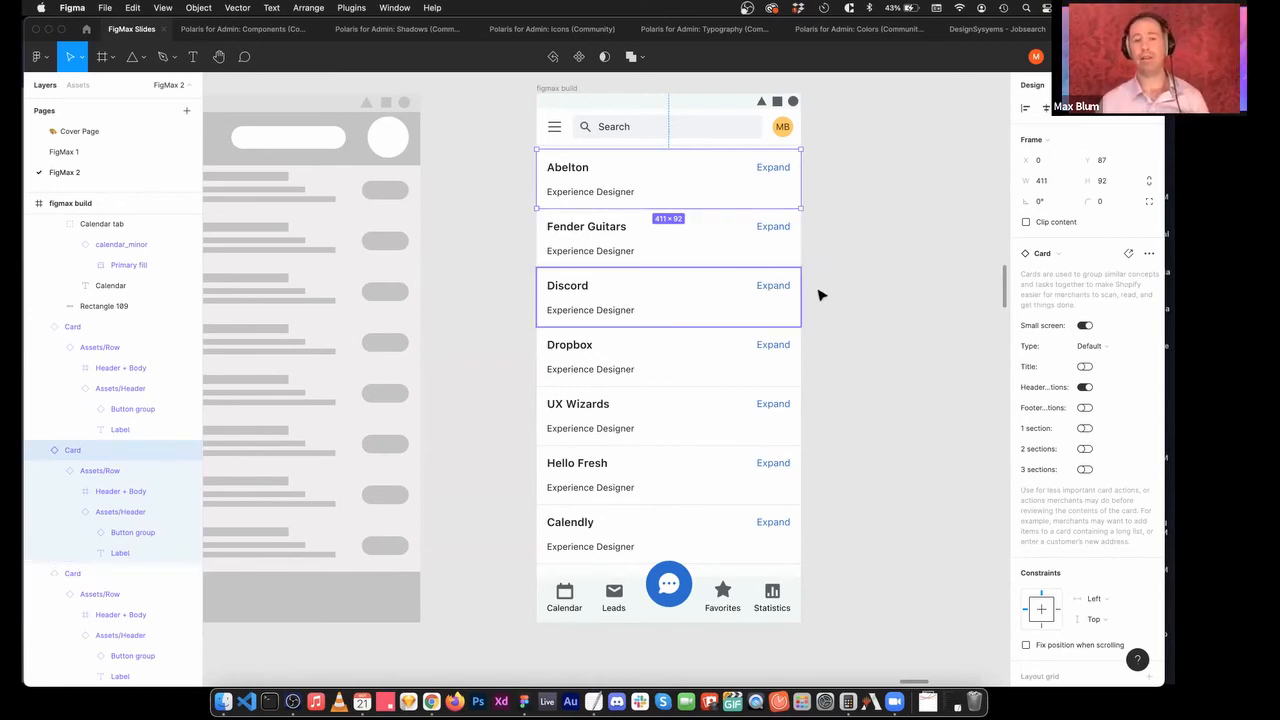
left_click(851, 300)
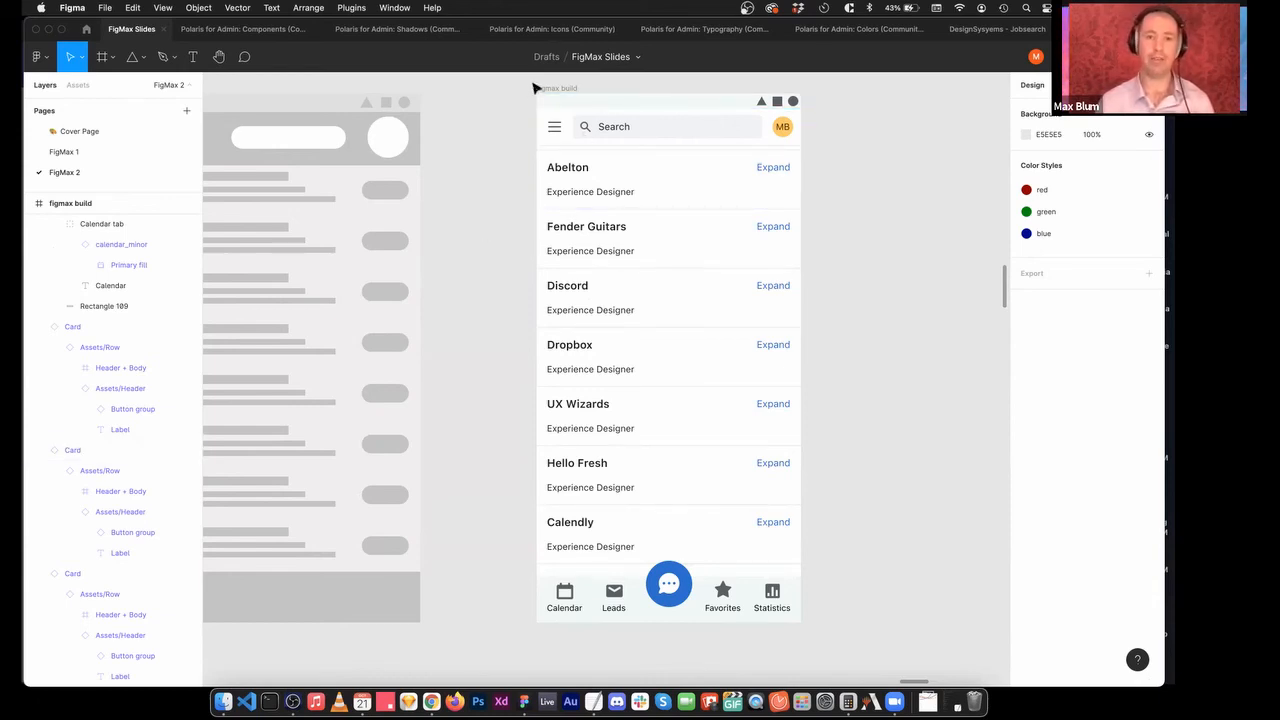
scroll(478, 129, "up", 1)
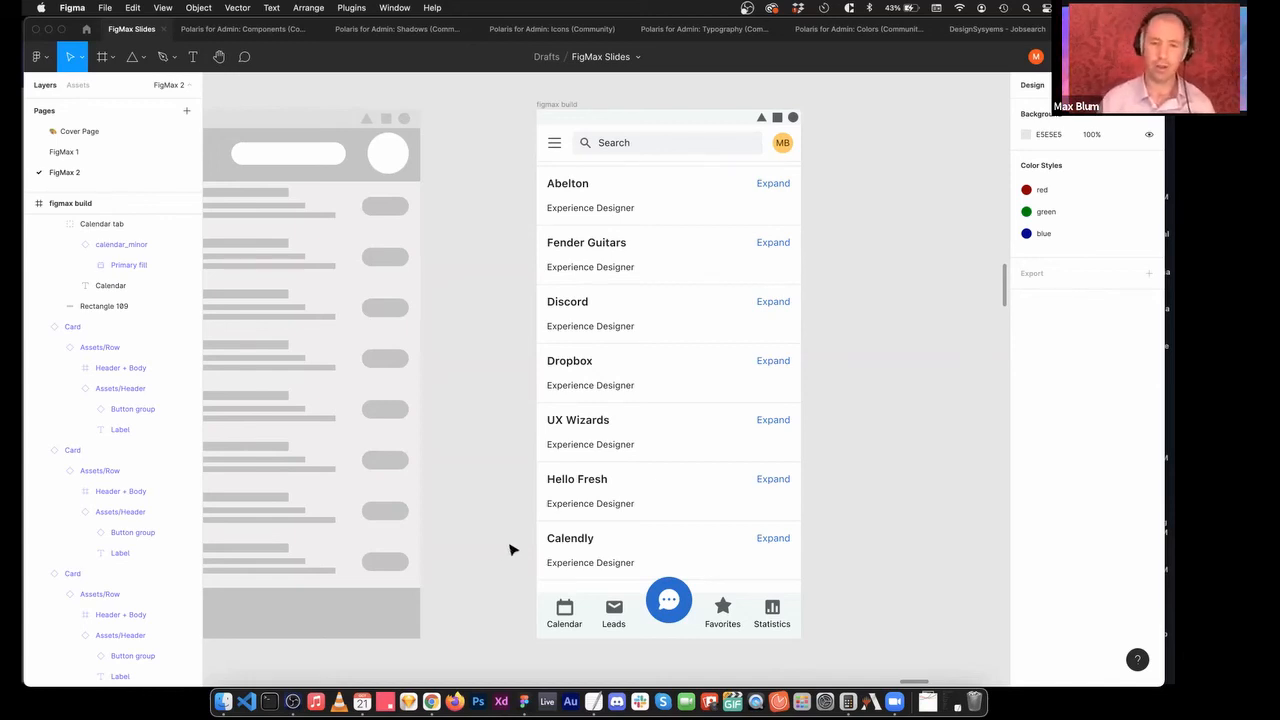
Select the Leads tab icon, switch to the Polaris Colors file and copy the Border Highlight/Default swatch's fill value 449DA7.
left_click(615, 609)
left_click(880, 29)
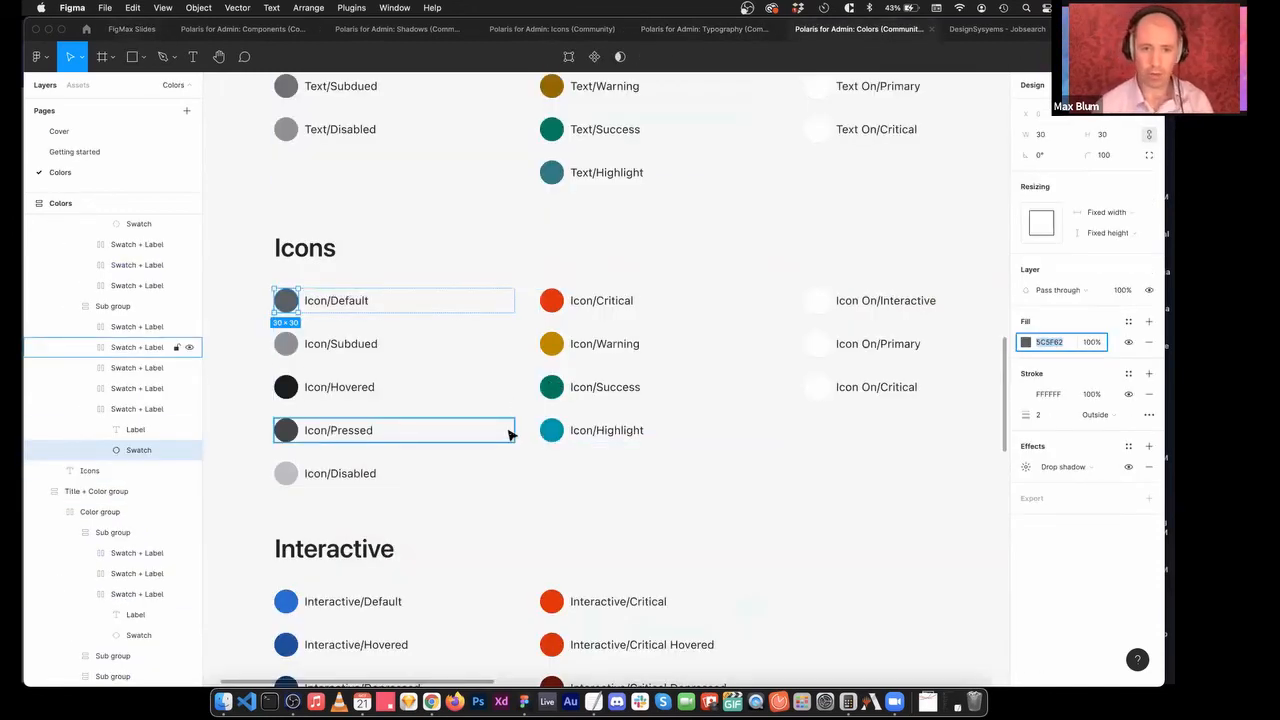
scroll(517, 431, "right", 5)
scroll(524, 424, "left", 5)
scroll(515, 425, "down", 5)
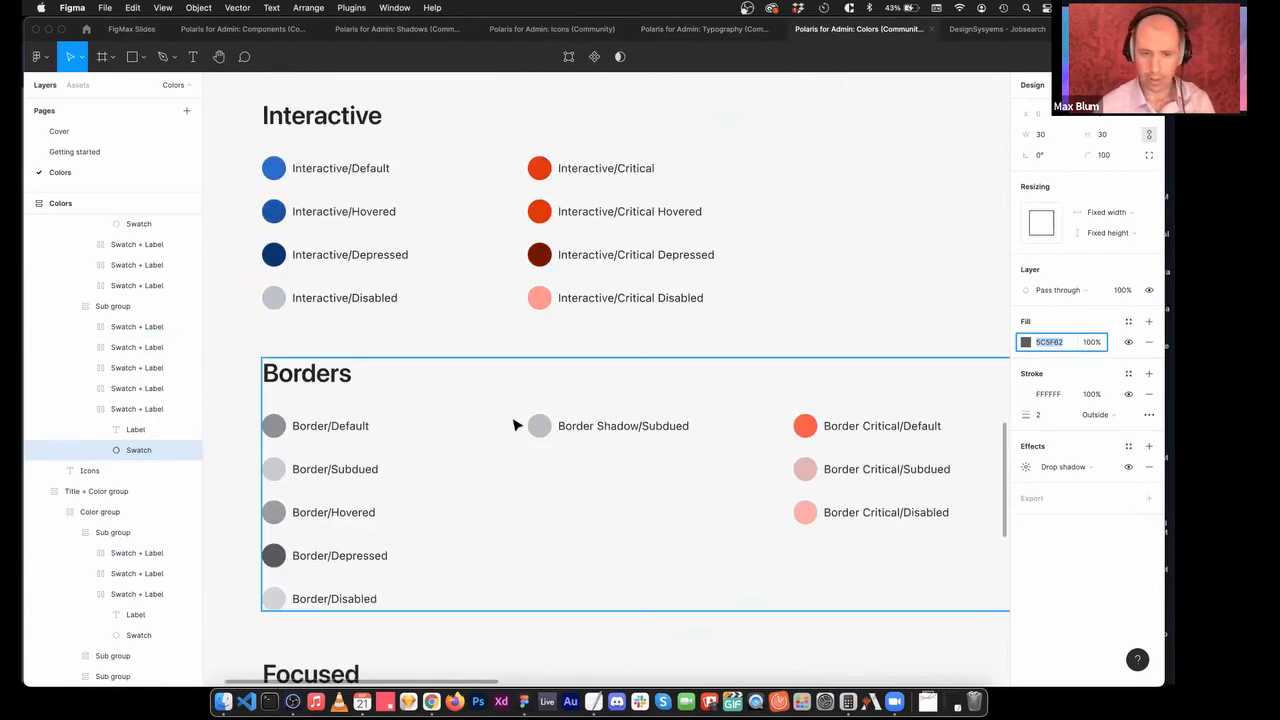
scroll(514, 424, "down", 6)
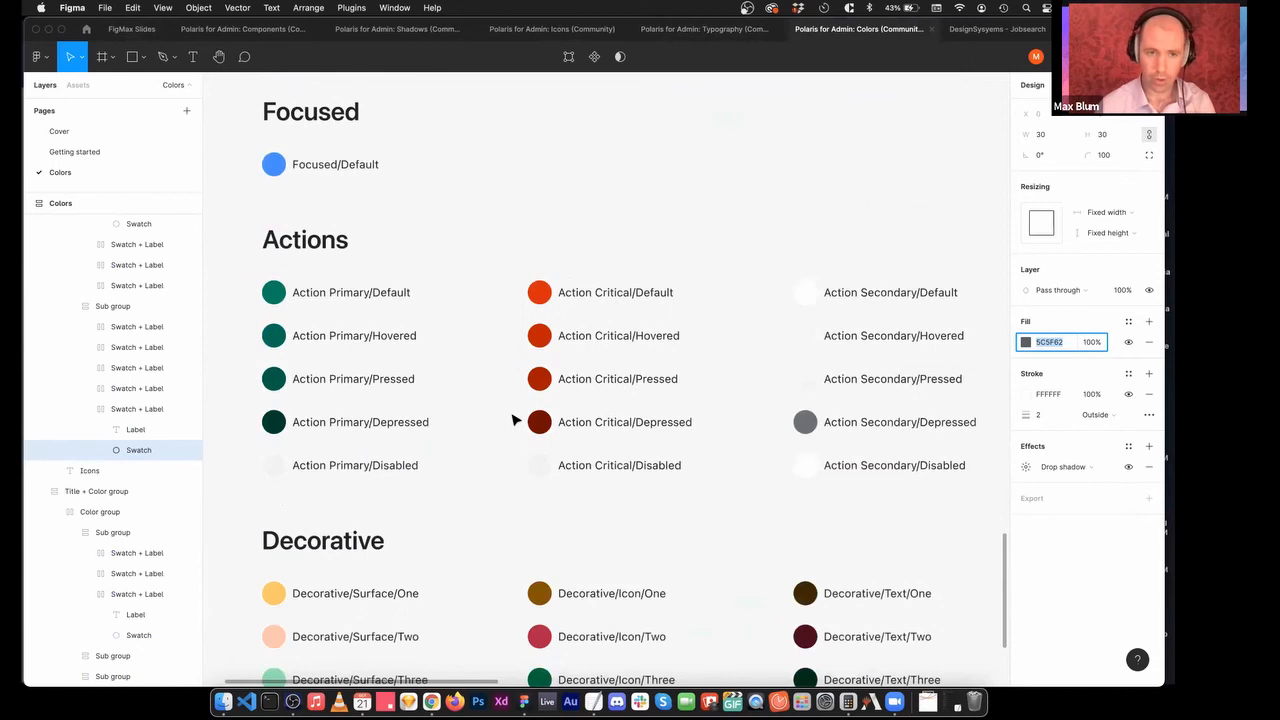
scroll(514, 421, "down", 2)
scroll(514, 420, "down", 5)
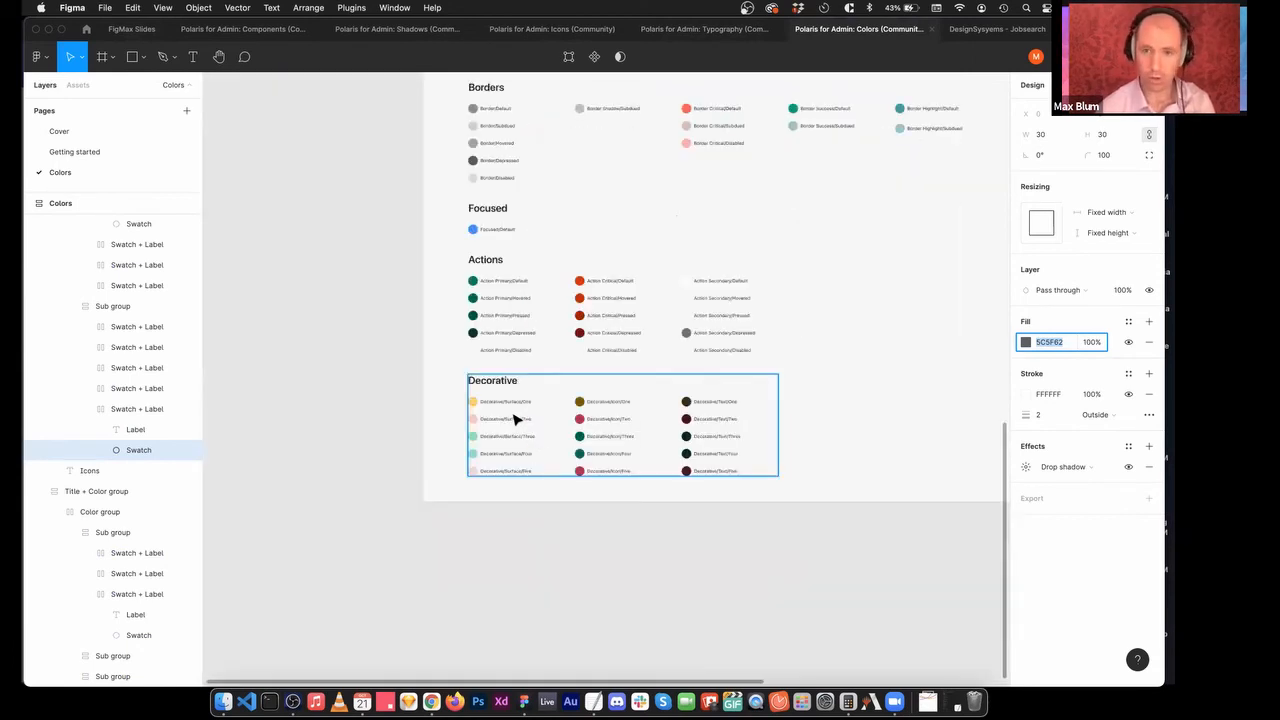
scroll(660, 400, "up", 3)
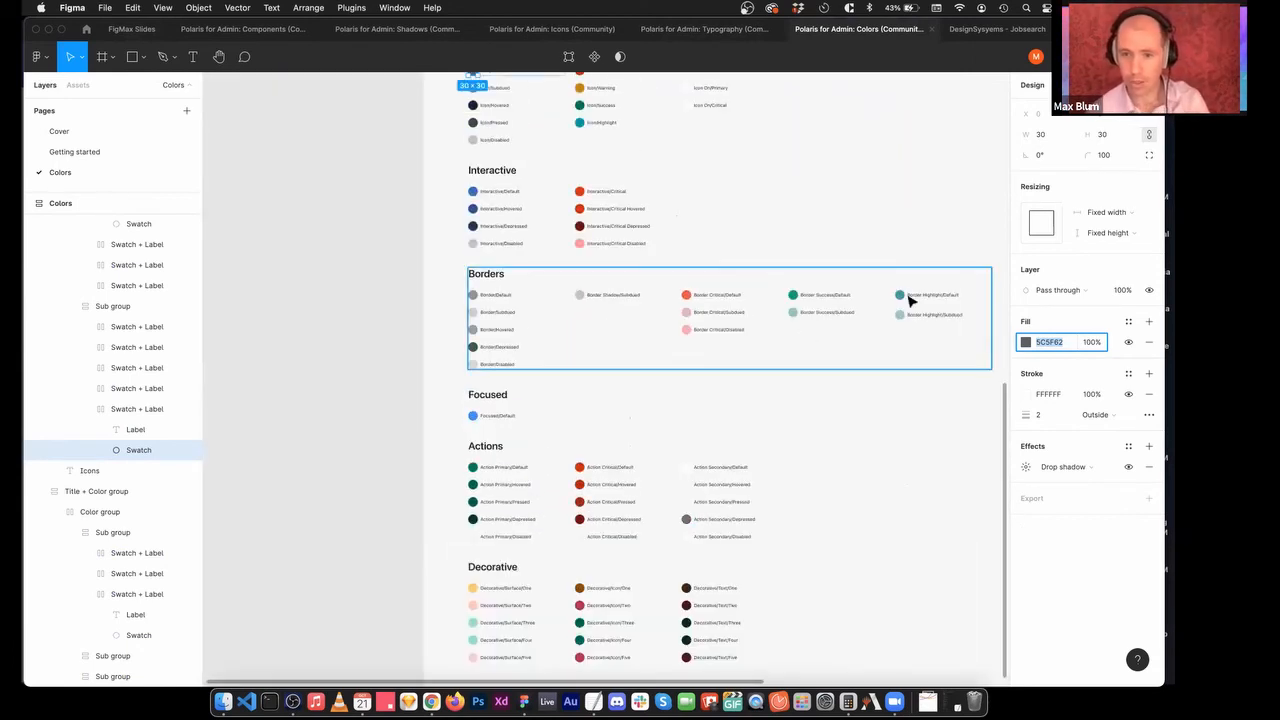
scroll(900, 296, "right", 2)
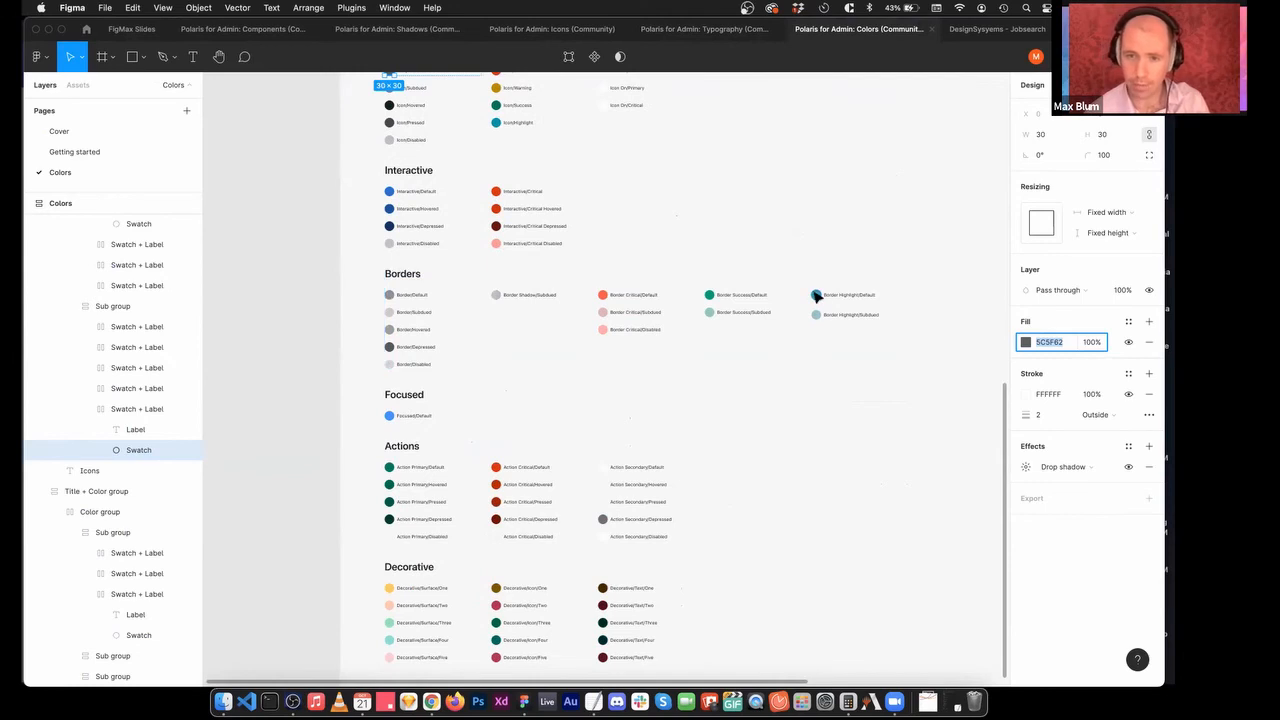
left_click(817, 296)
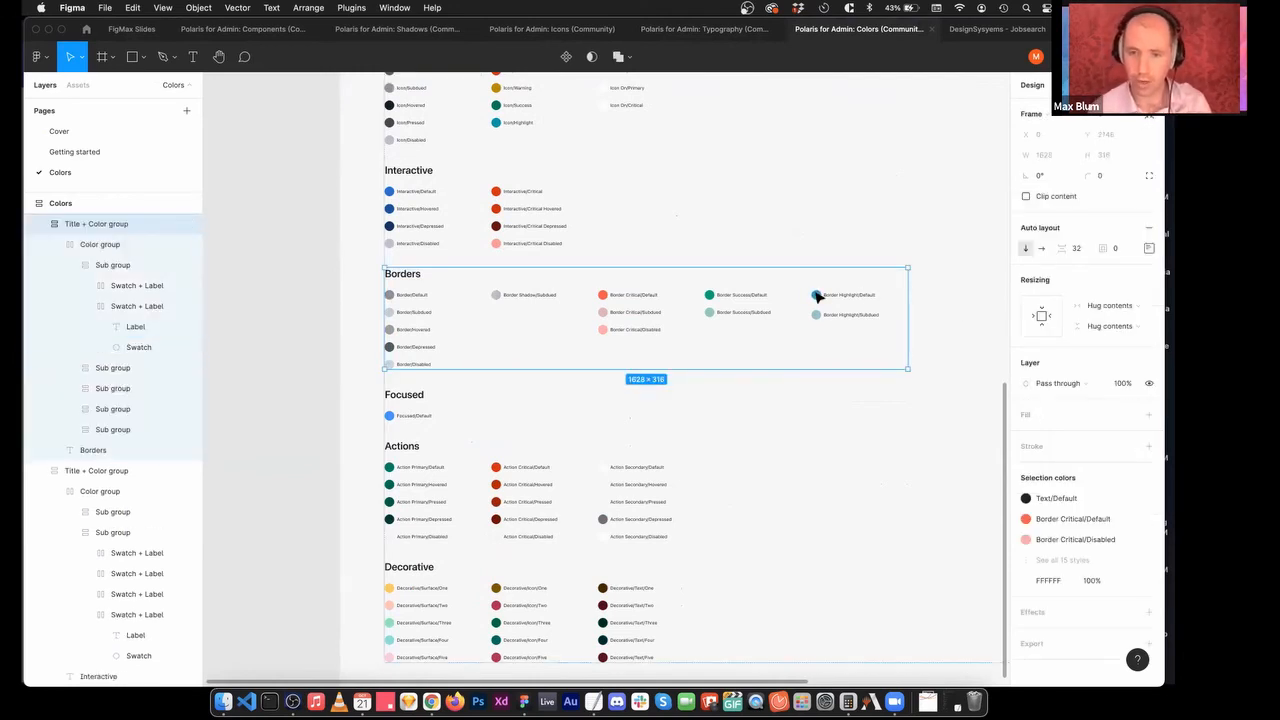
left_click(817, 296)
left_click(1046, 342)
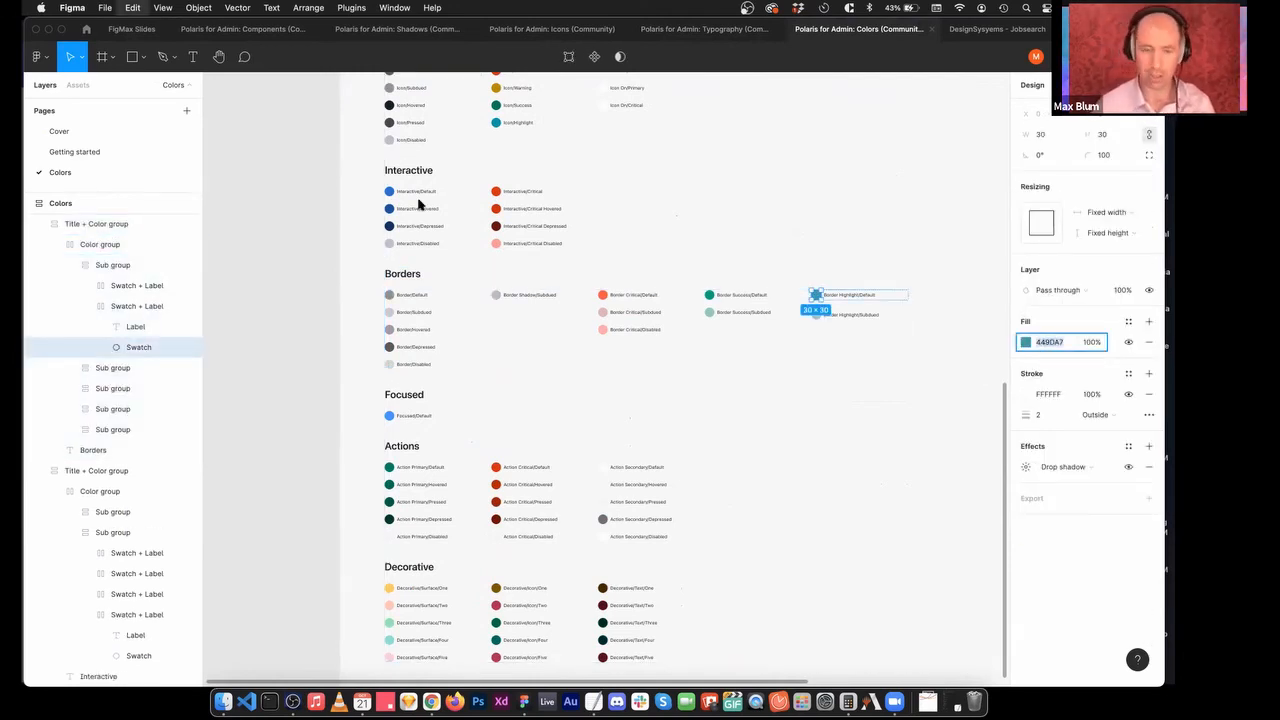
scroll(580, 323, "up", 2)
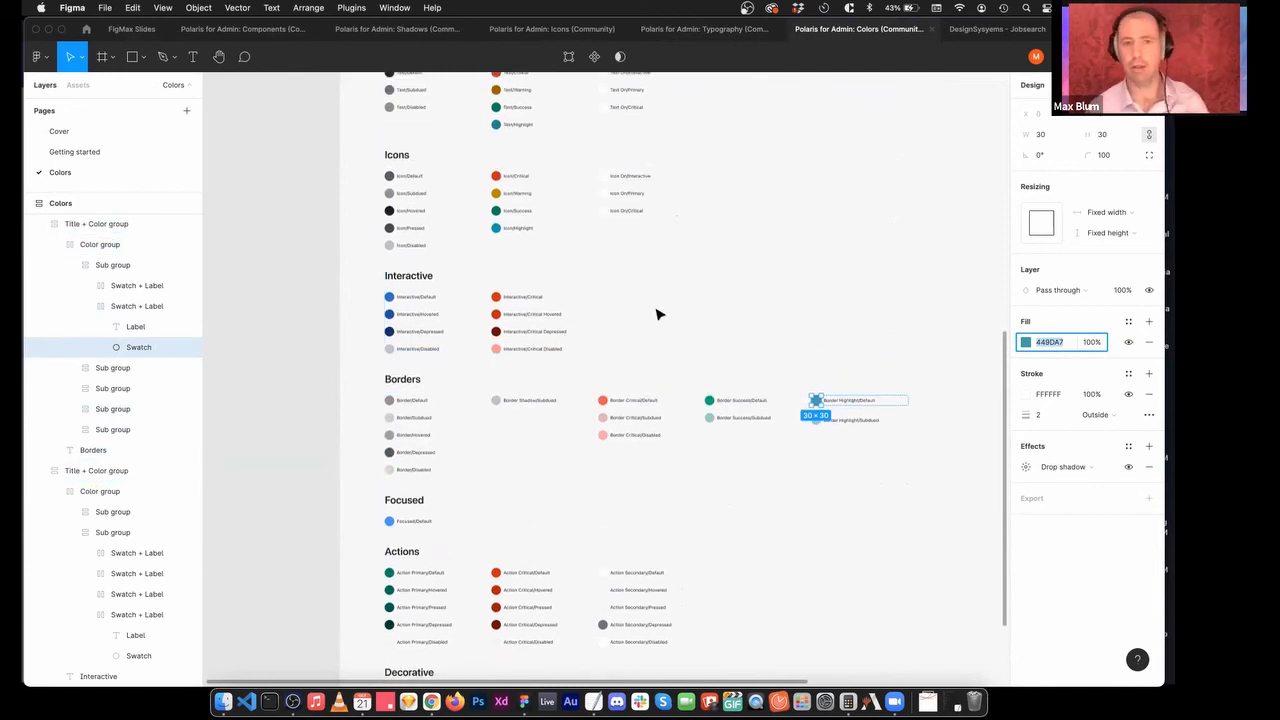
scroll(656, 314, "up", 2)
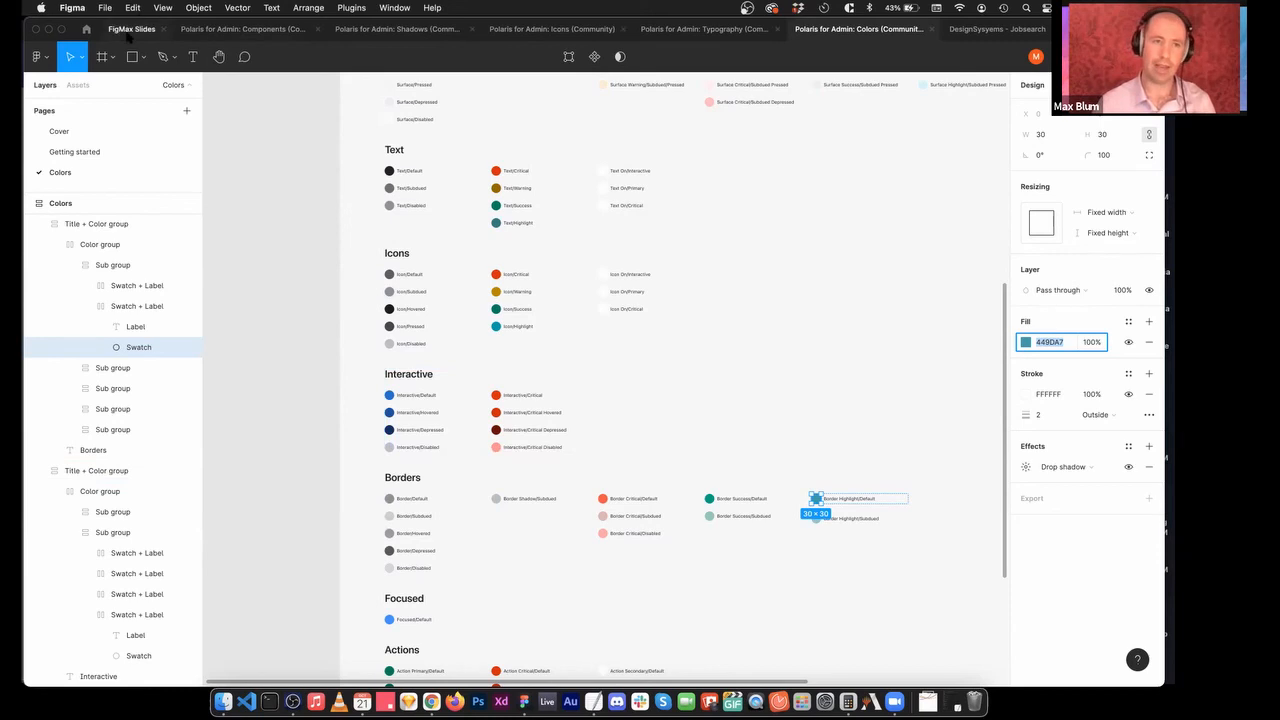
In the FigMax Slides file, replace the Leads tab icon's Default color style with the copied fill 449DA7.
left_click(131, 28)
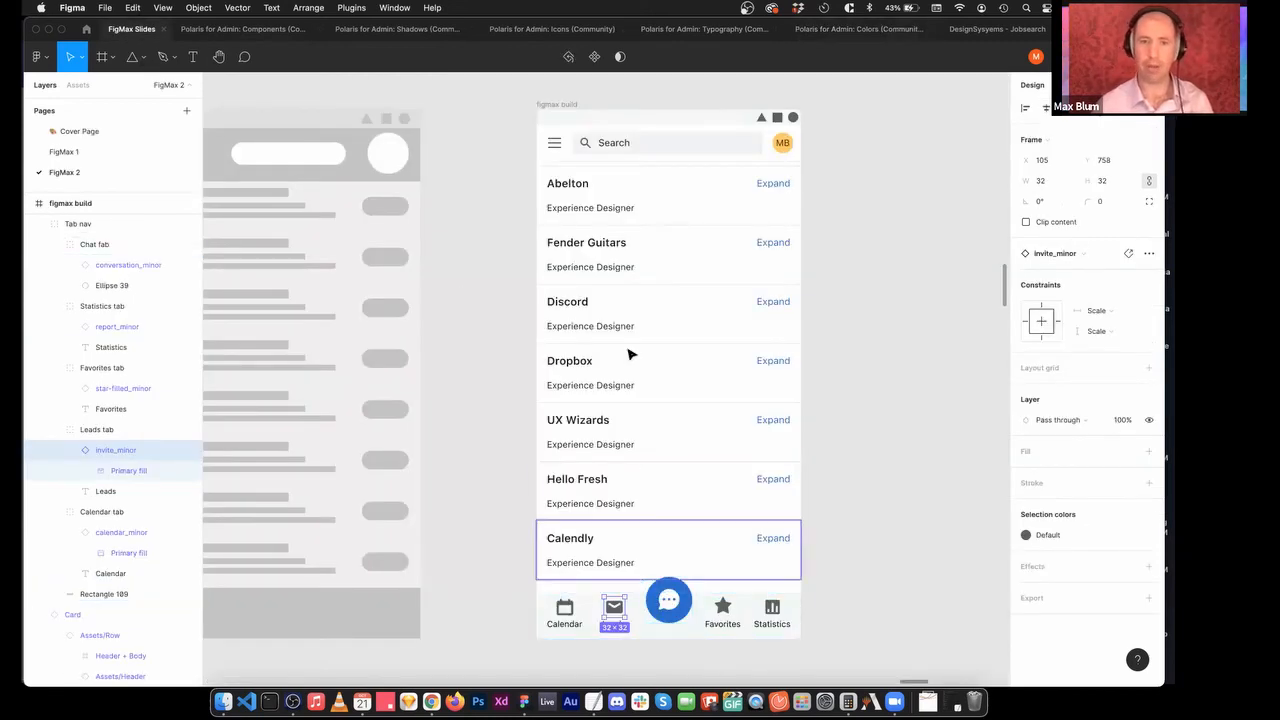
left_click(858, 28)
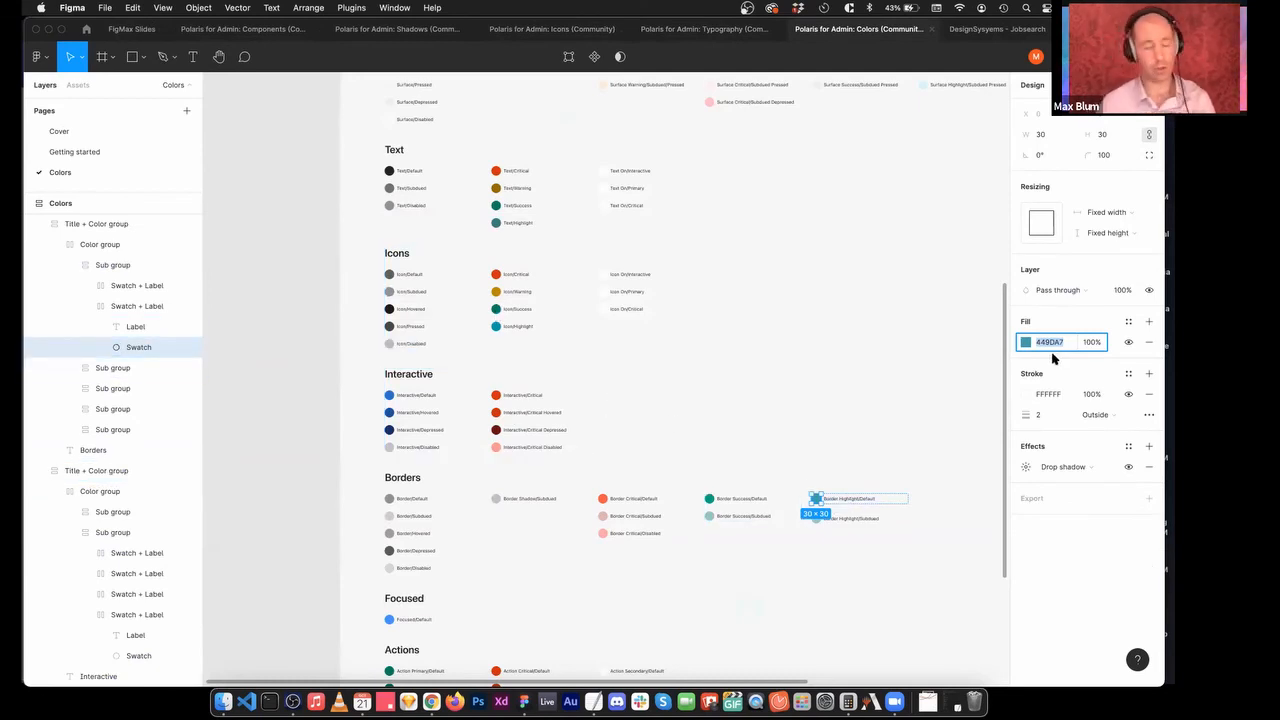
left_click(131, 28)
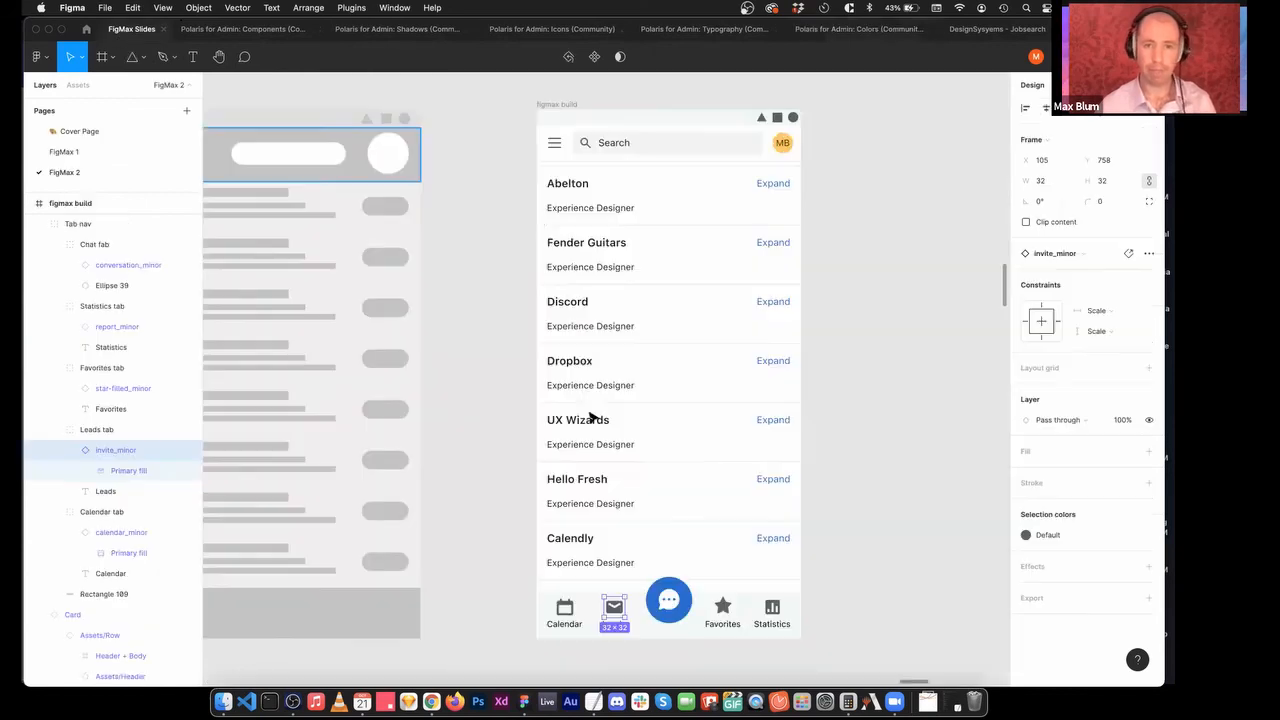
left_click(1130, 537)
left_click(1050, 535)
key("Return")
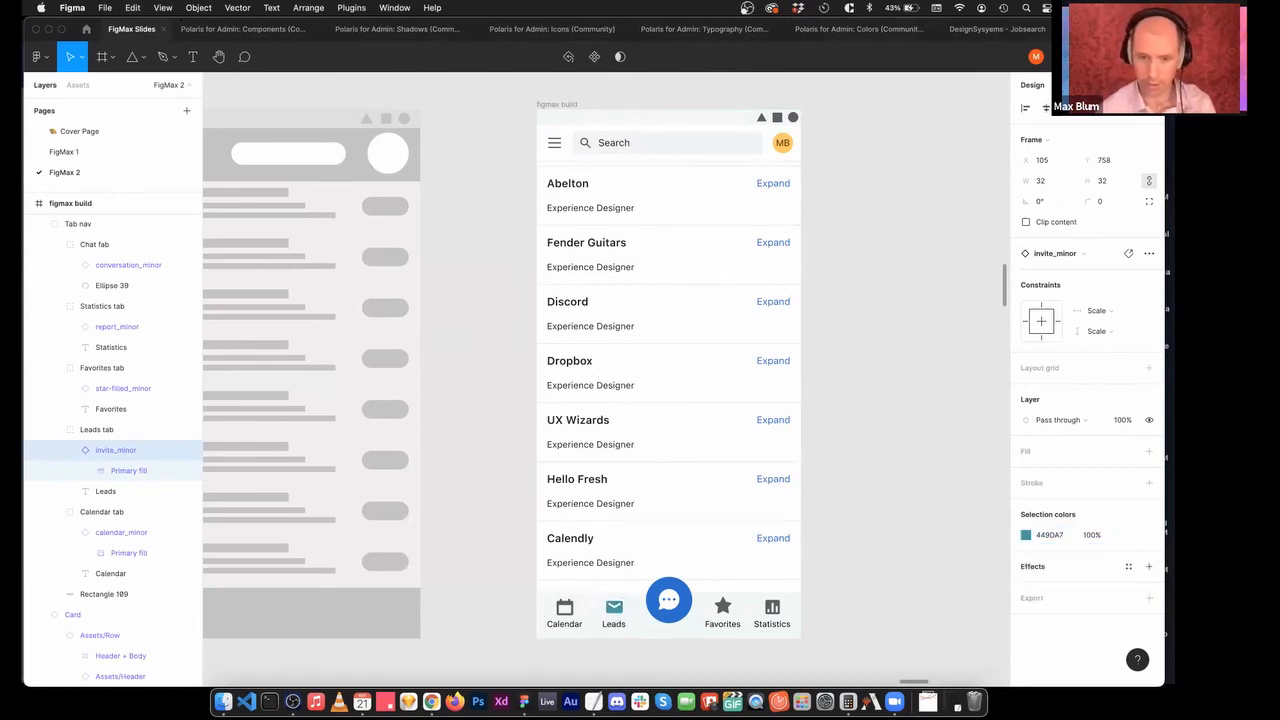
left_click(605, 638)
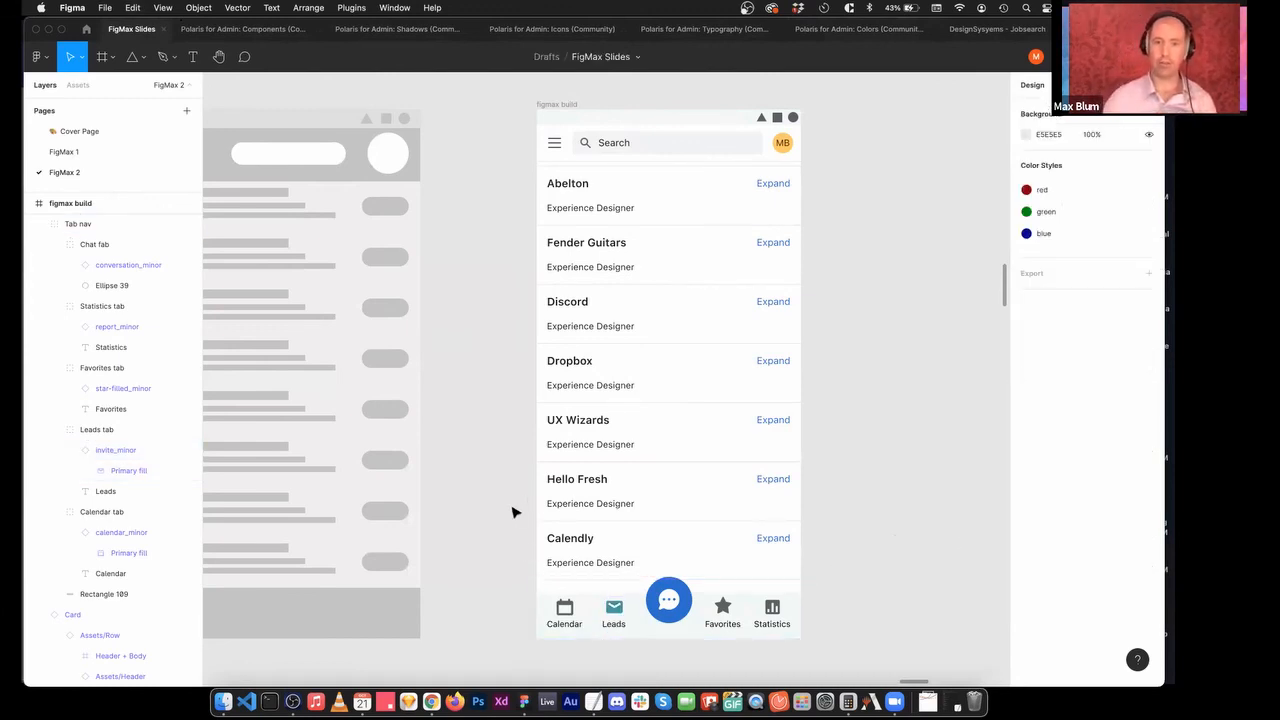
scroll(862, 481, "up", 1)
scroll(862, 481, "up", 1)
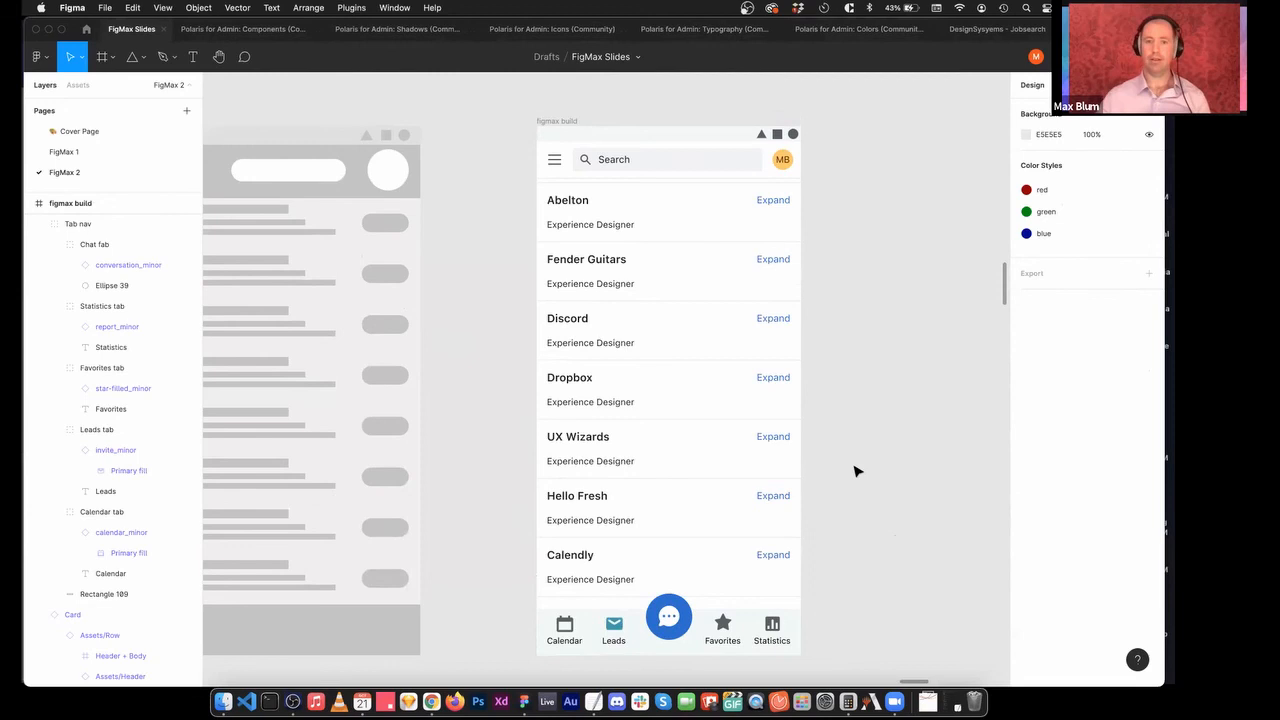
scroll(868, 487, "down", 1)
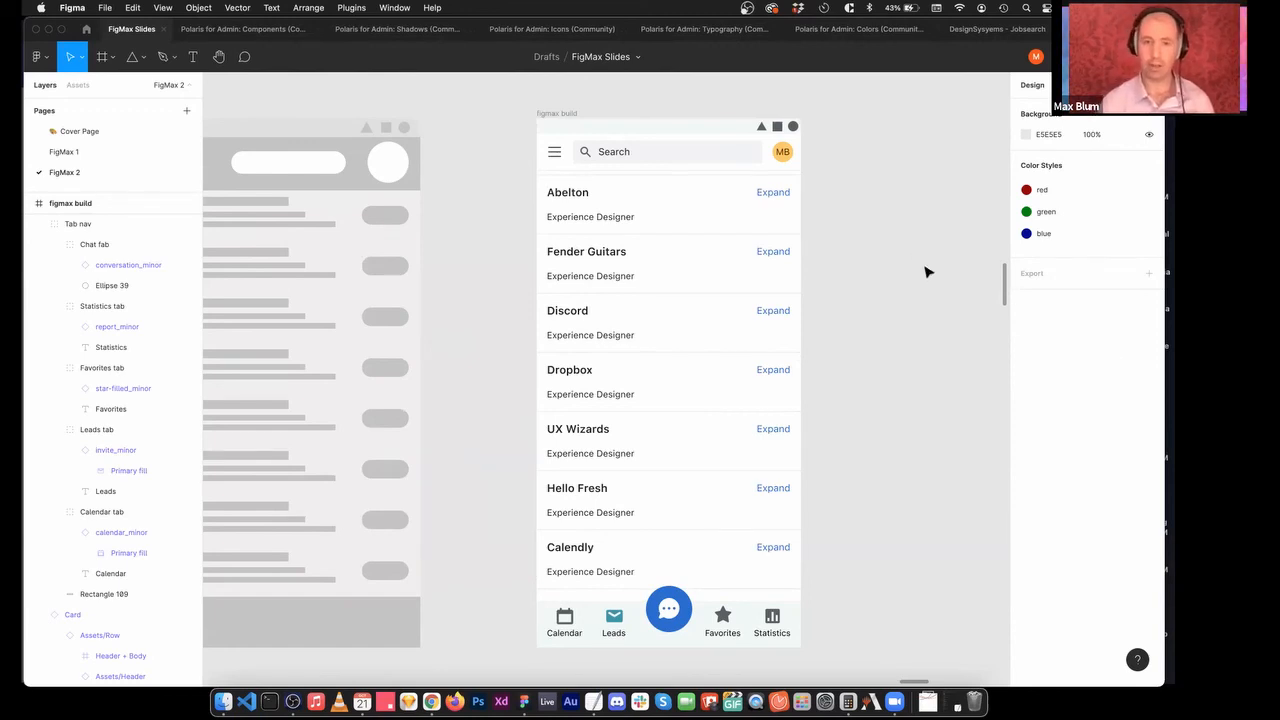
scroll(914, 280, "left", 5)
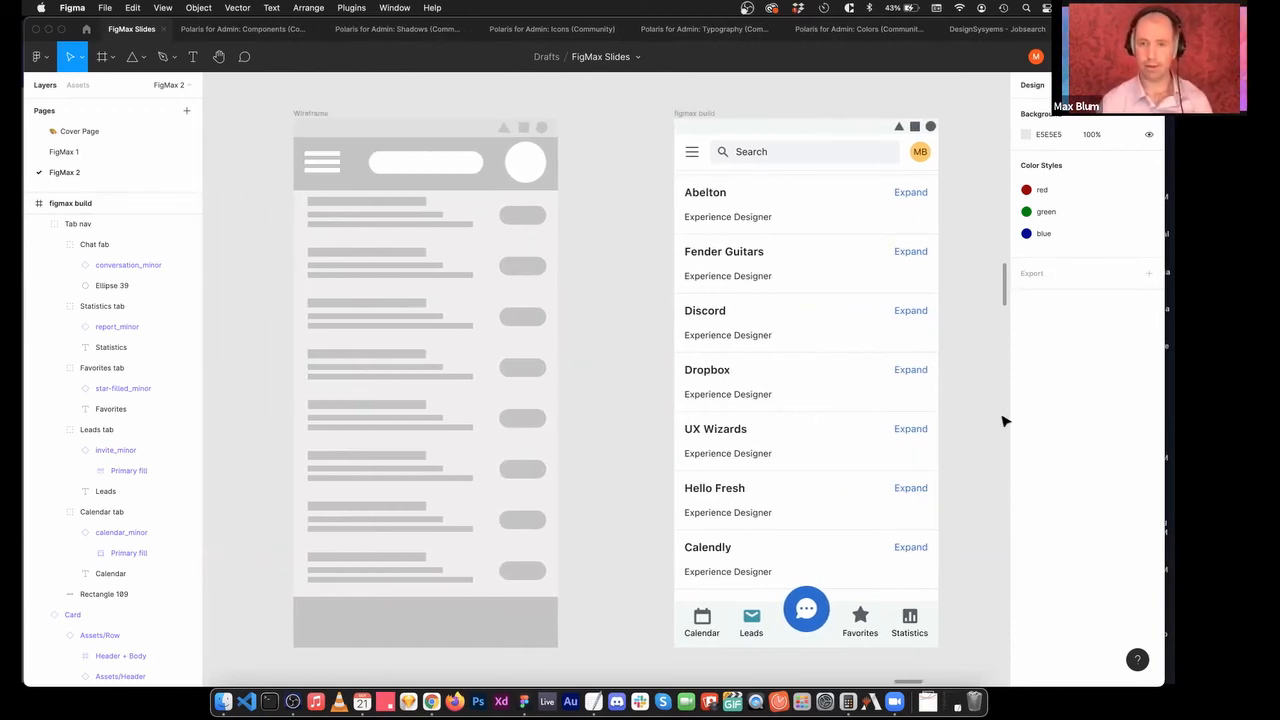
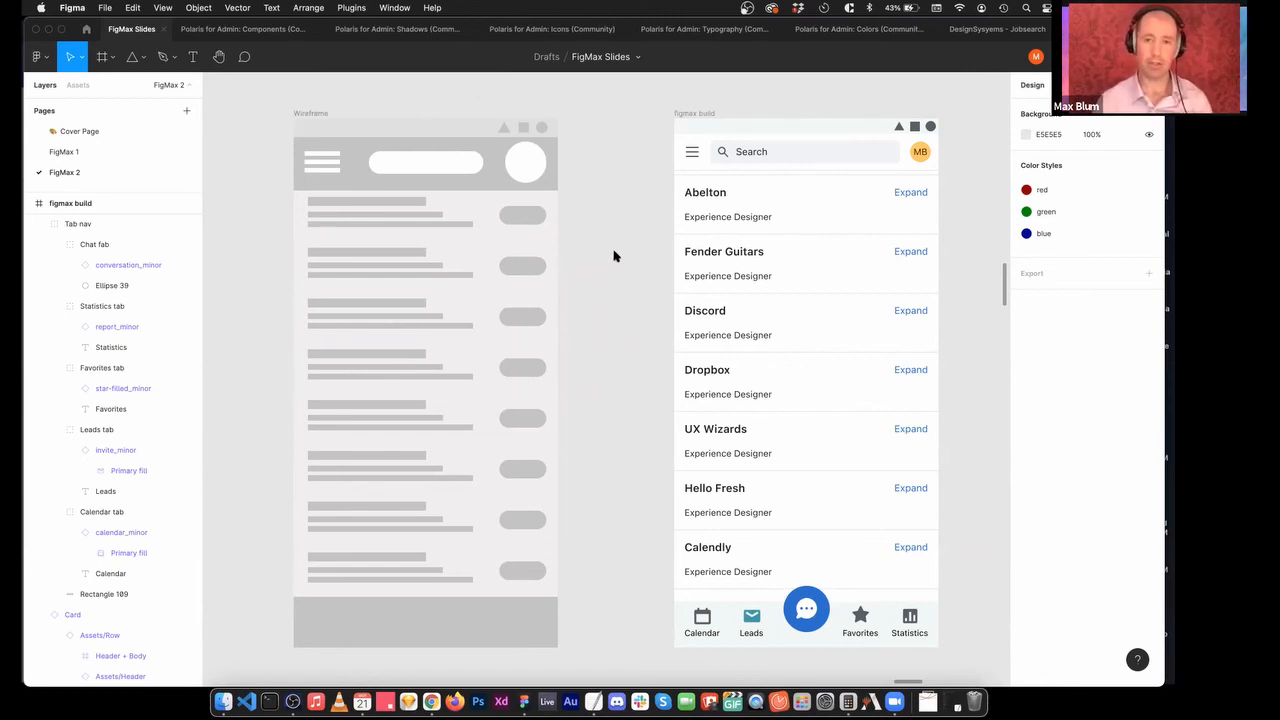
scroll(620, 297, "right", 3)
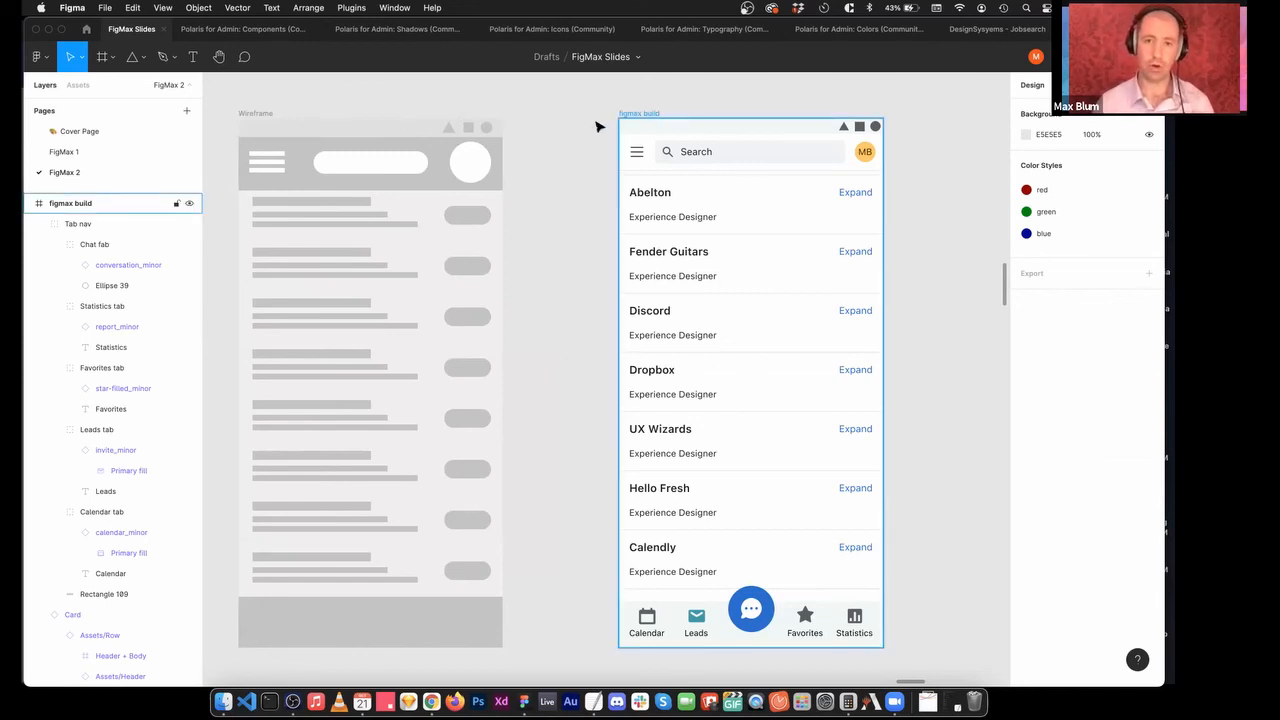
left_click(640, 113)
scroll(549, 274, "right", 3)
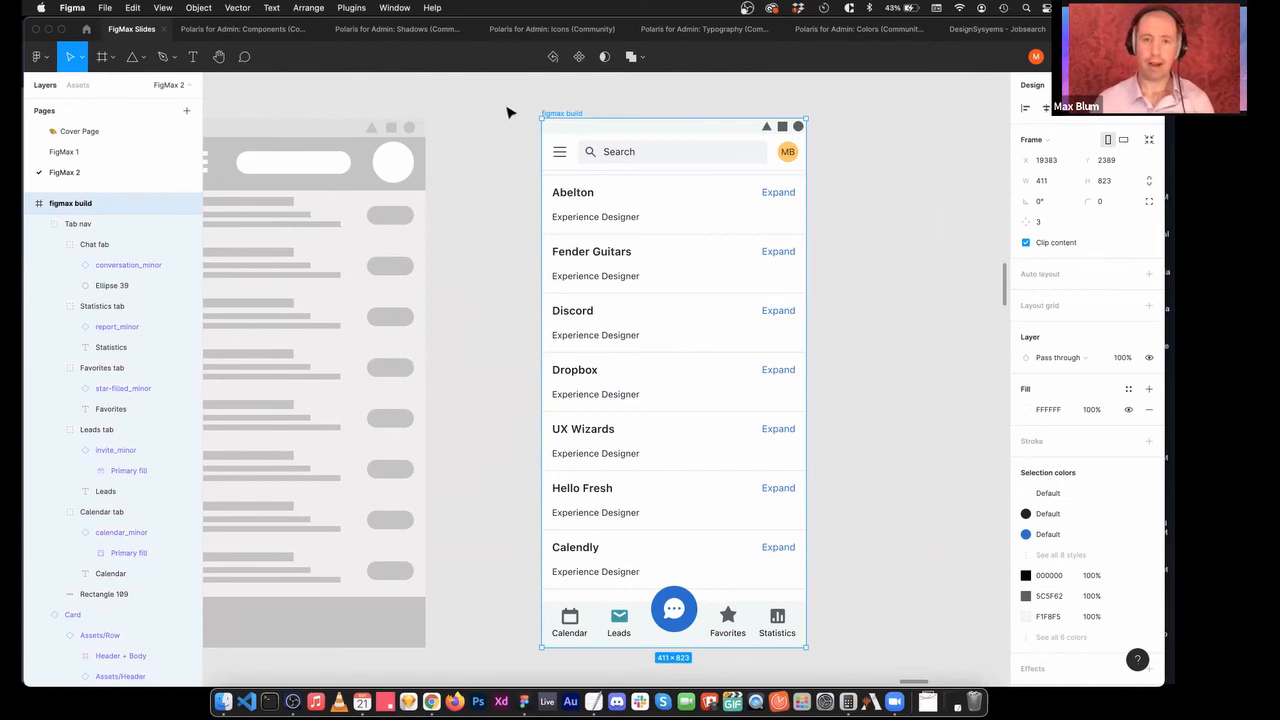
left_click(513, 107)
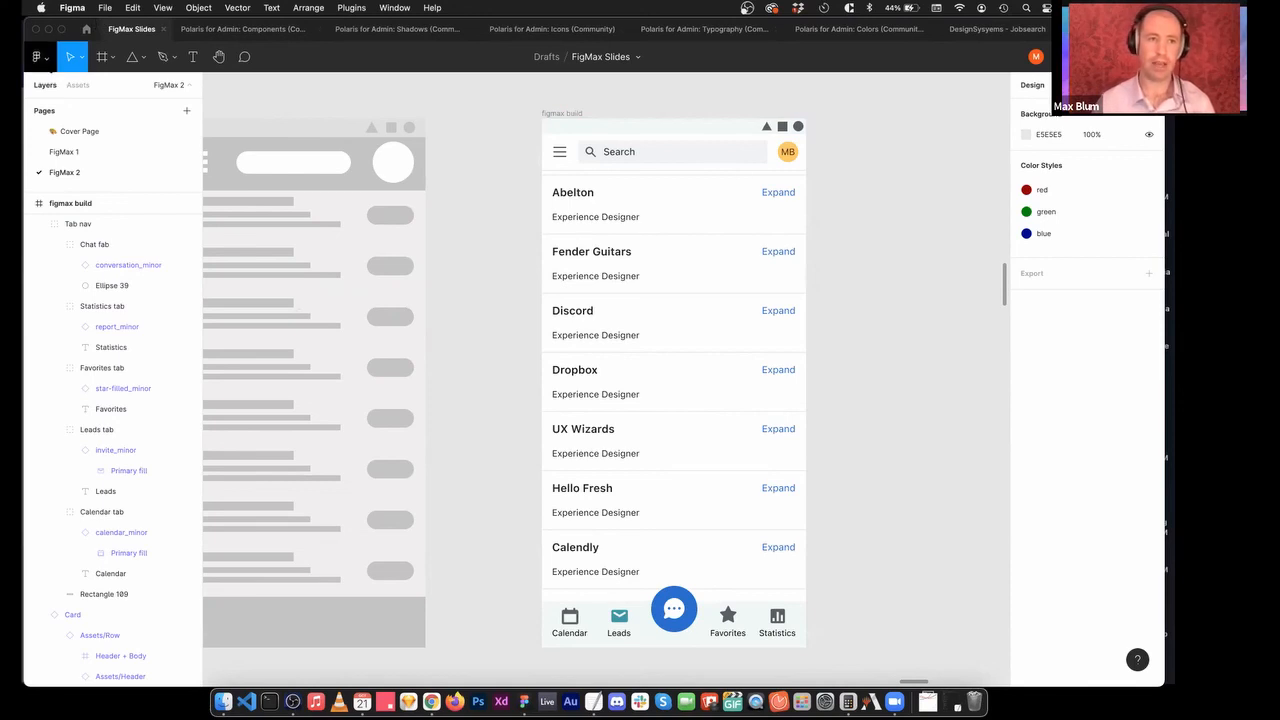
left_click(36, 56)
mouse_move(75, 233)
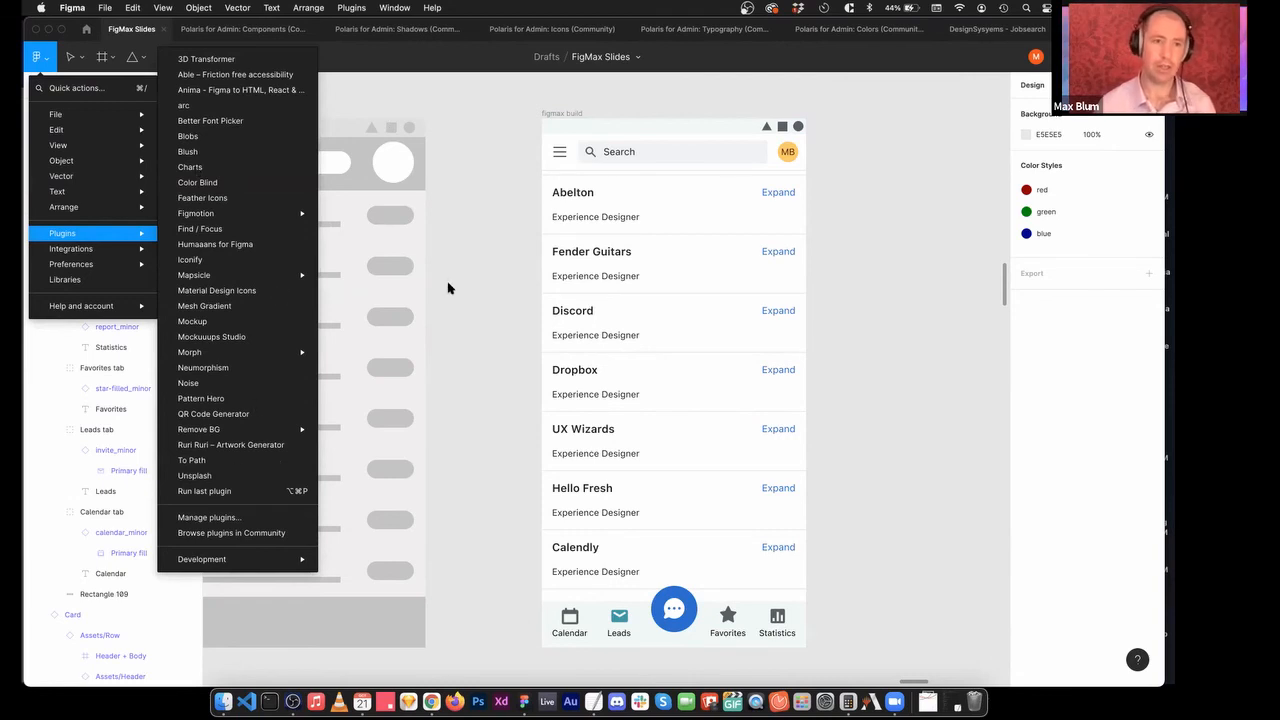
left_click(874, 183)
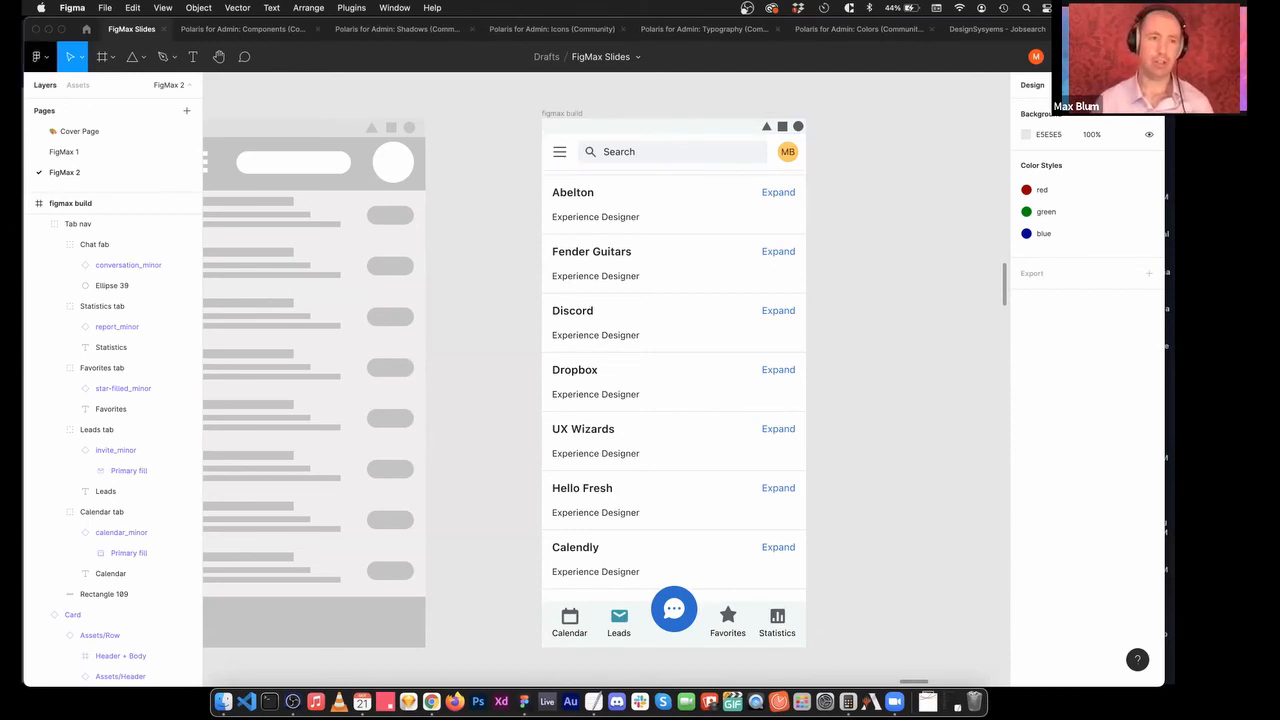
Run the Find / Focus plugin and search the layer names for "discord".
left_click(47, 62)
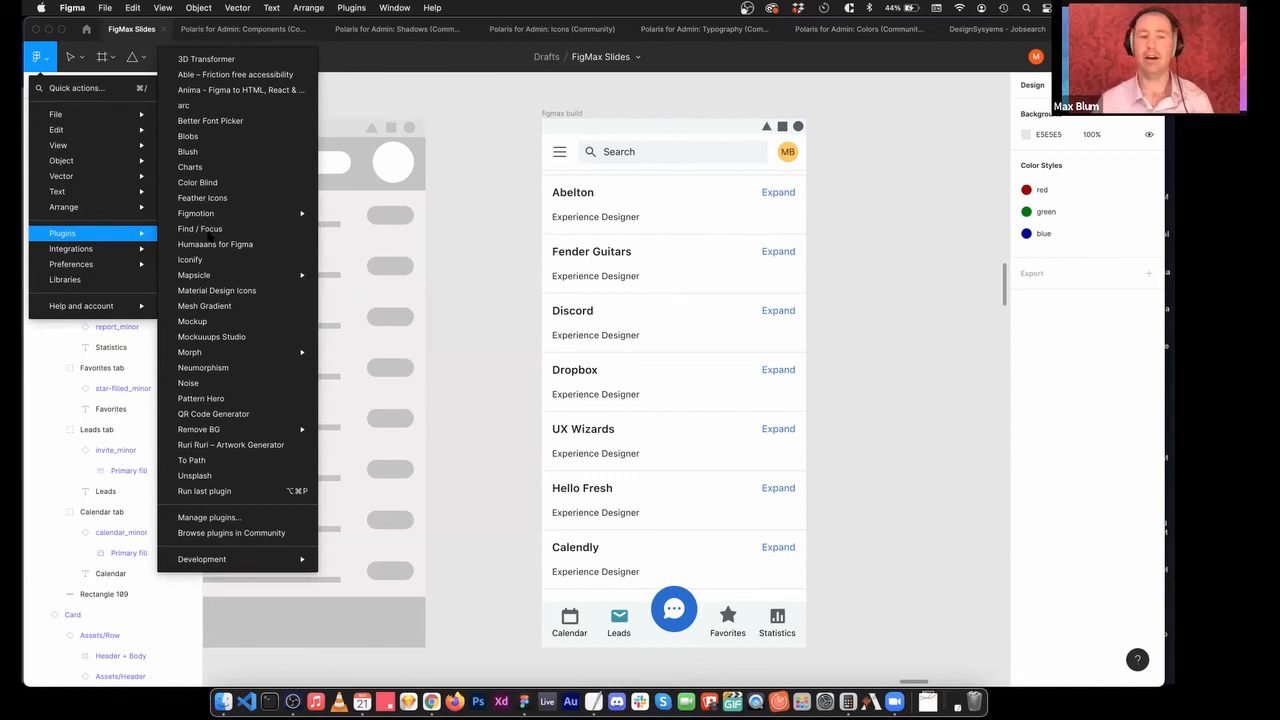
left_click(212, 230)
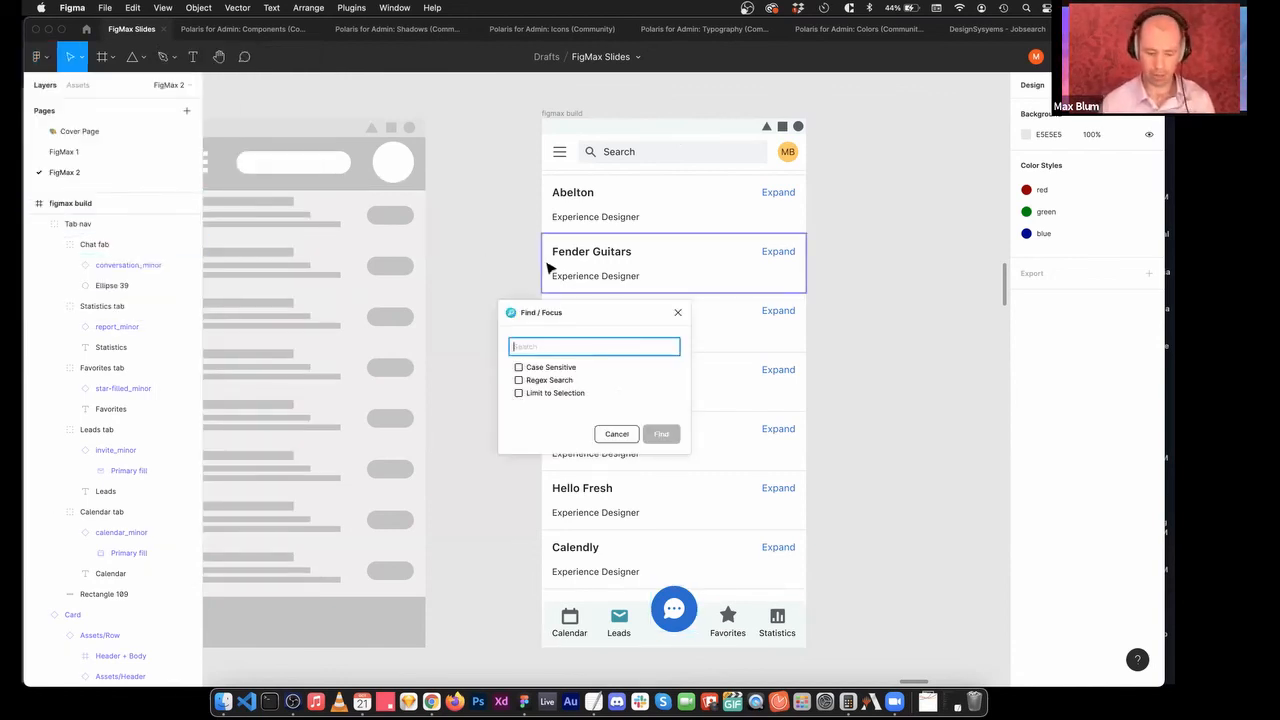
type("discord")
key("Return")
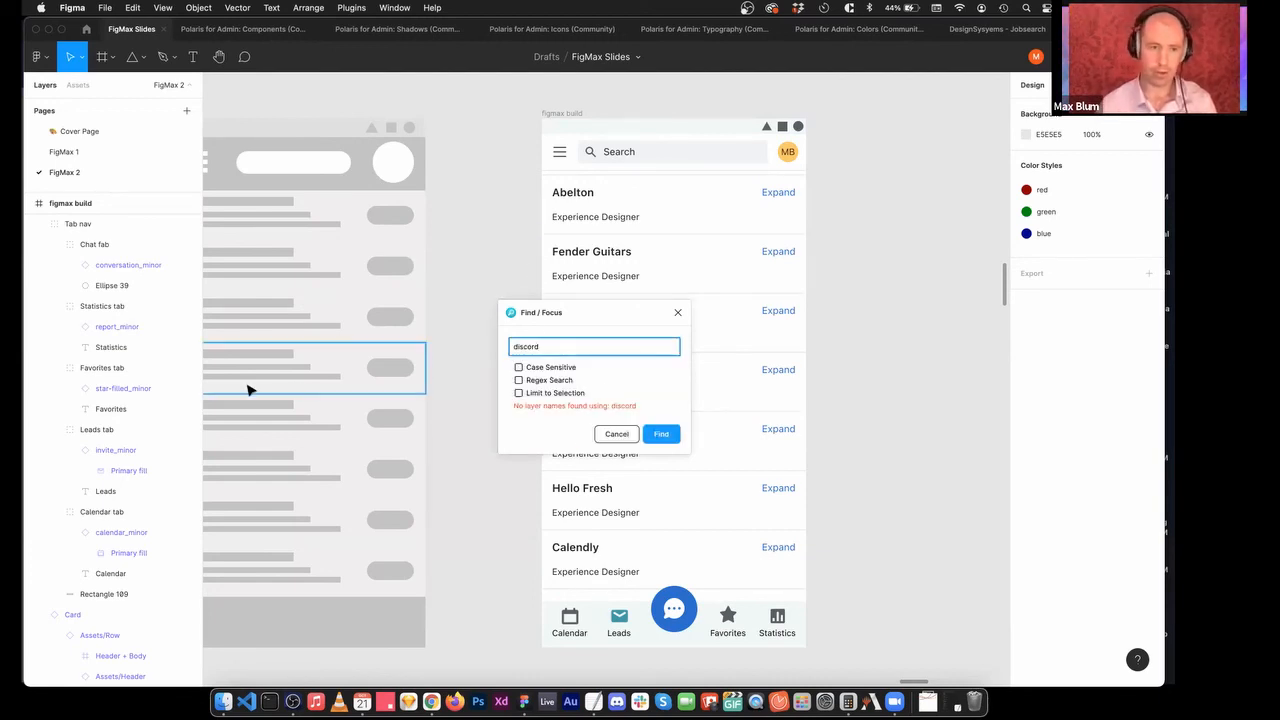
Replace the Find / Focus search term with "calendar tab" to locate that layer, then clear the selection.
double_click(527, 345)
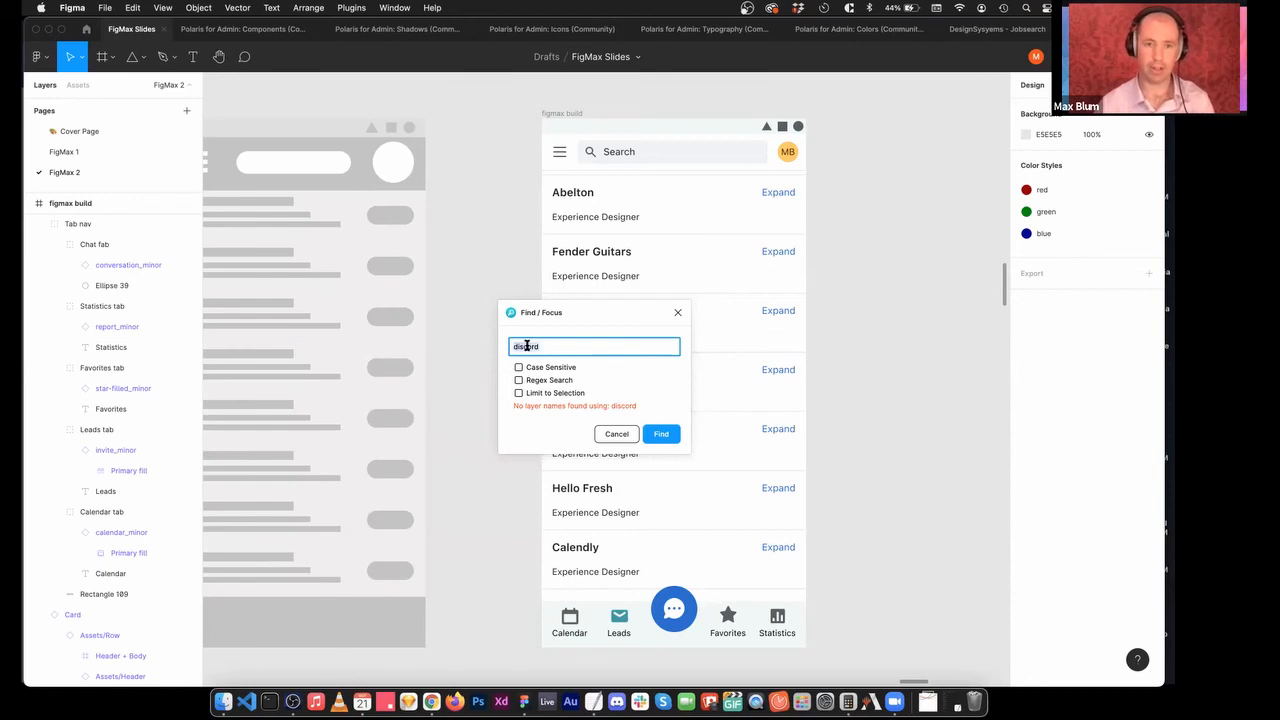
scroll(56, 290, "down", 3)
scroll(56, 296, "down", 3)
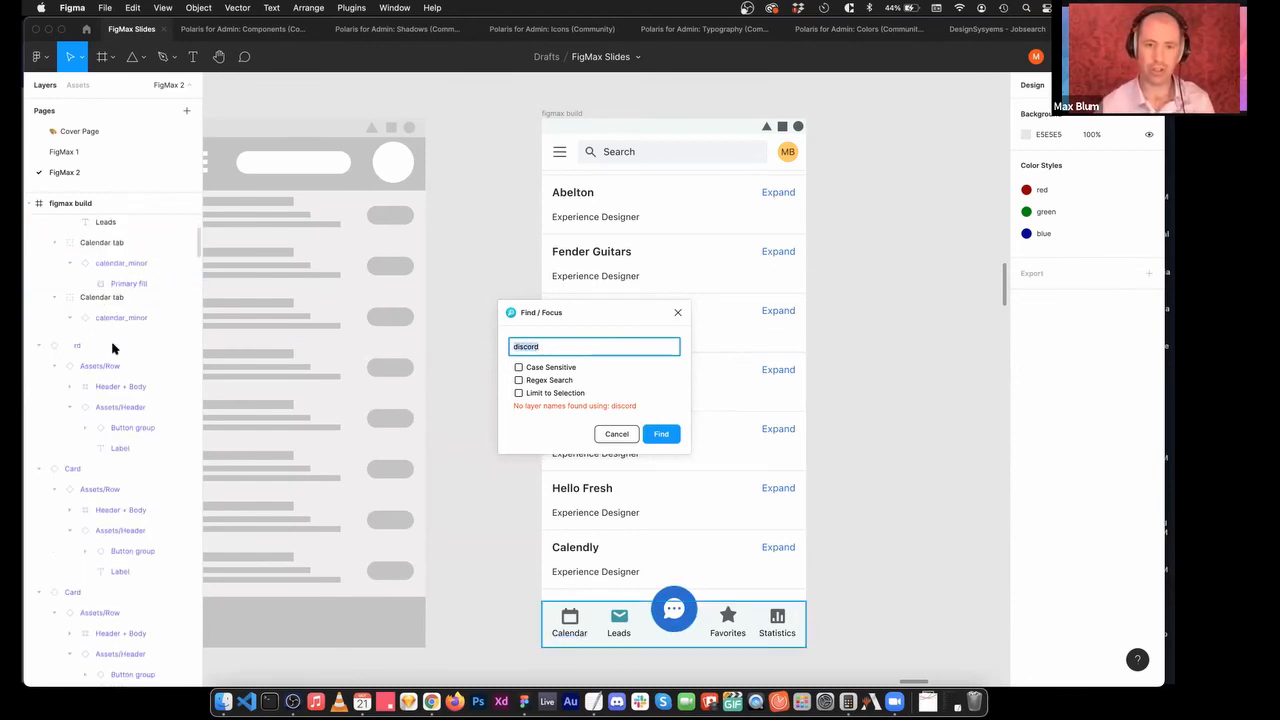
scroll(70, 288, "up", 6)
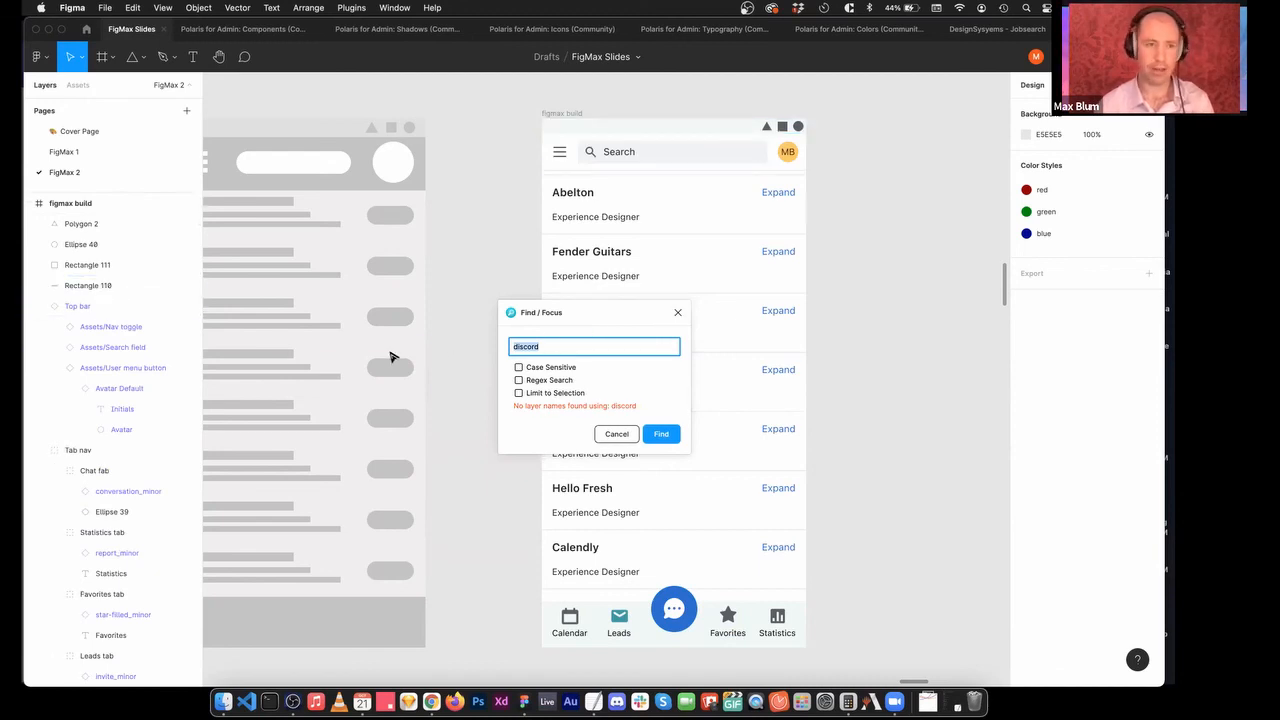
scroll(130, 400, "down", 10)
scroll(135, 400, "down", 3)
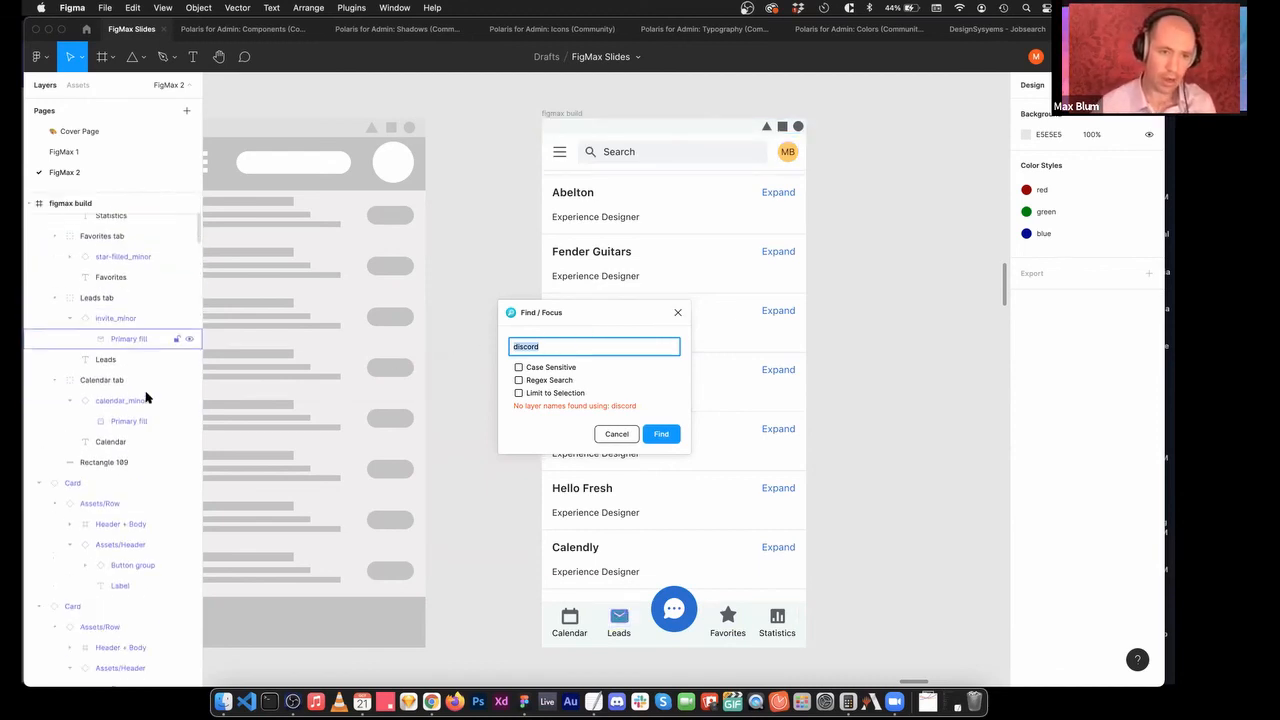
type("calendar tab")
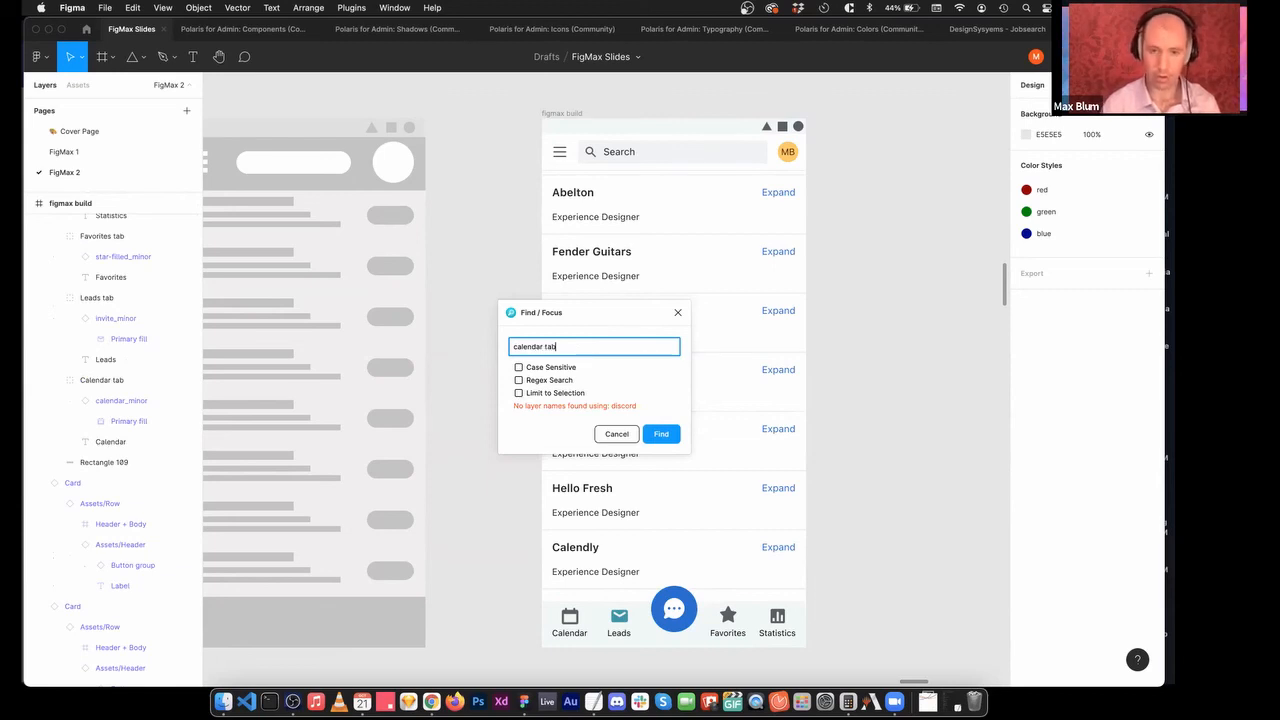
key("Return")
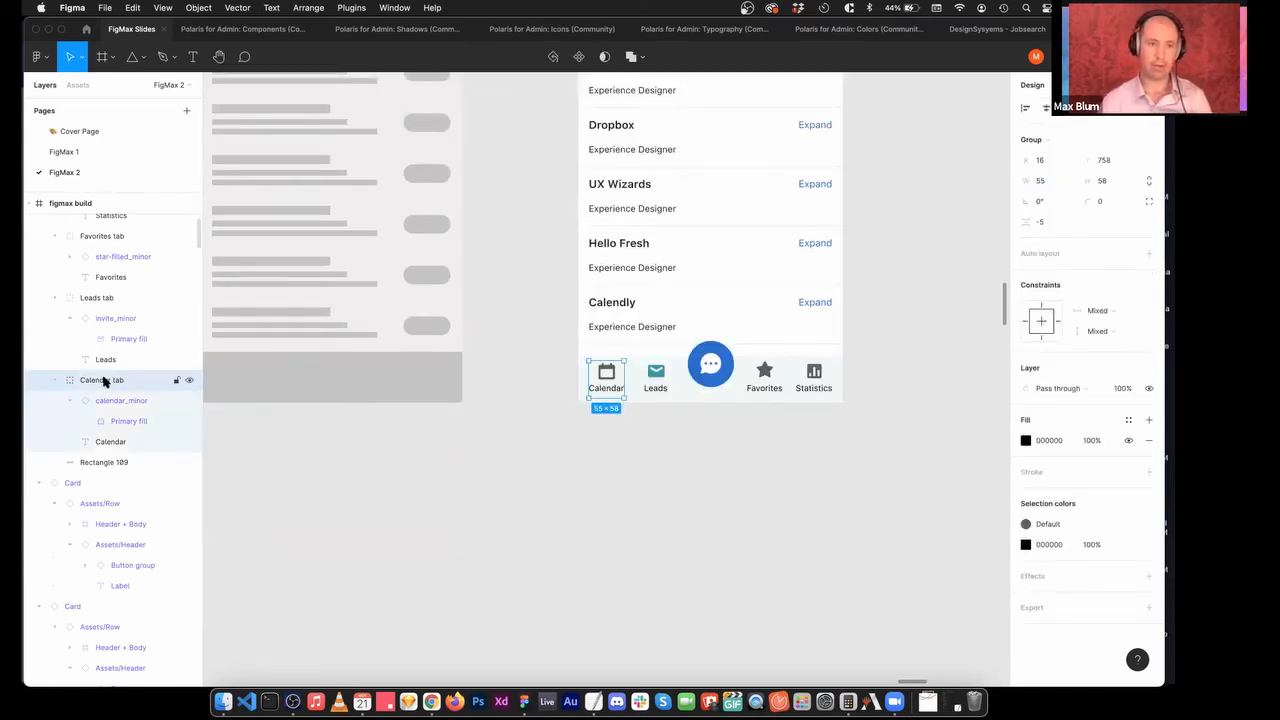
left_click(558, 494)
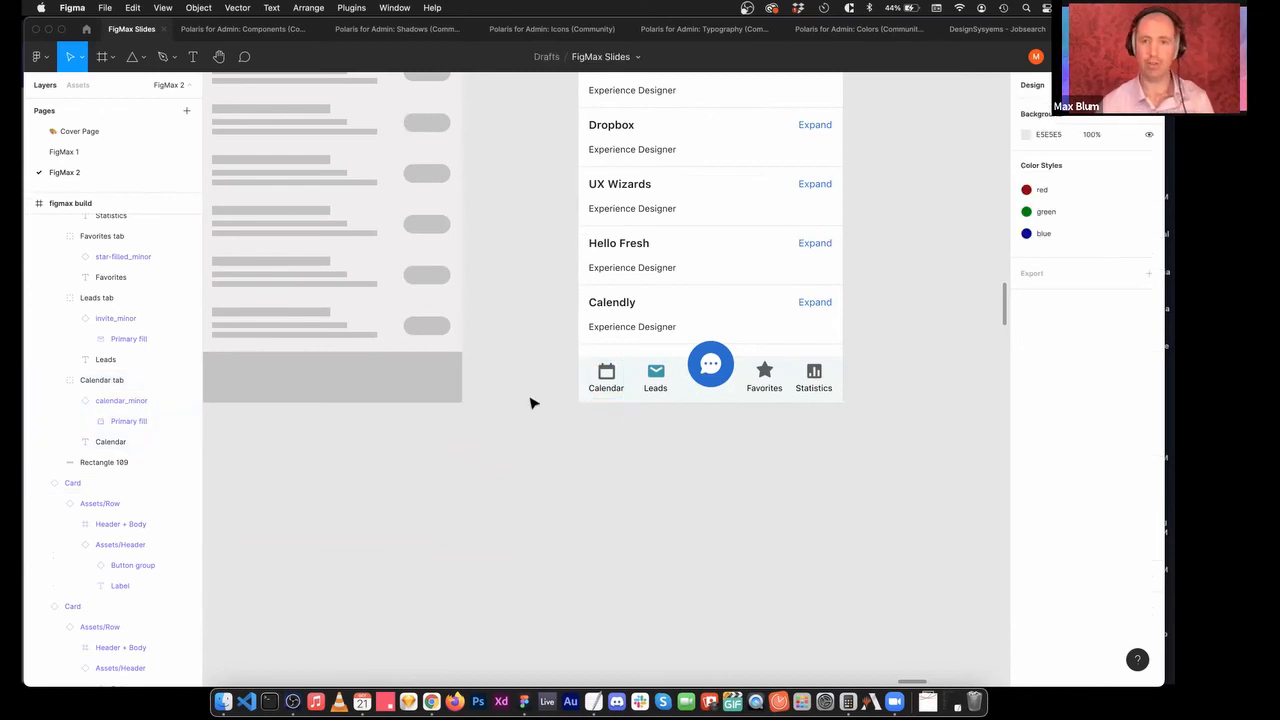
Open Figma Community from the plugin options and look through its trending files.
left_click(46, 58)
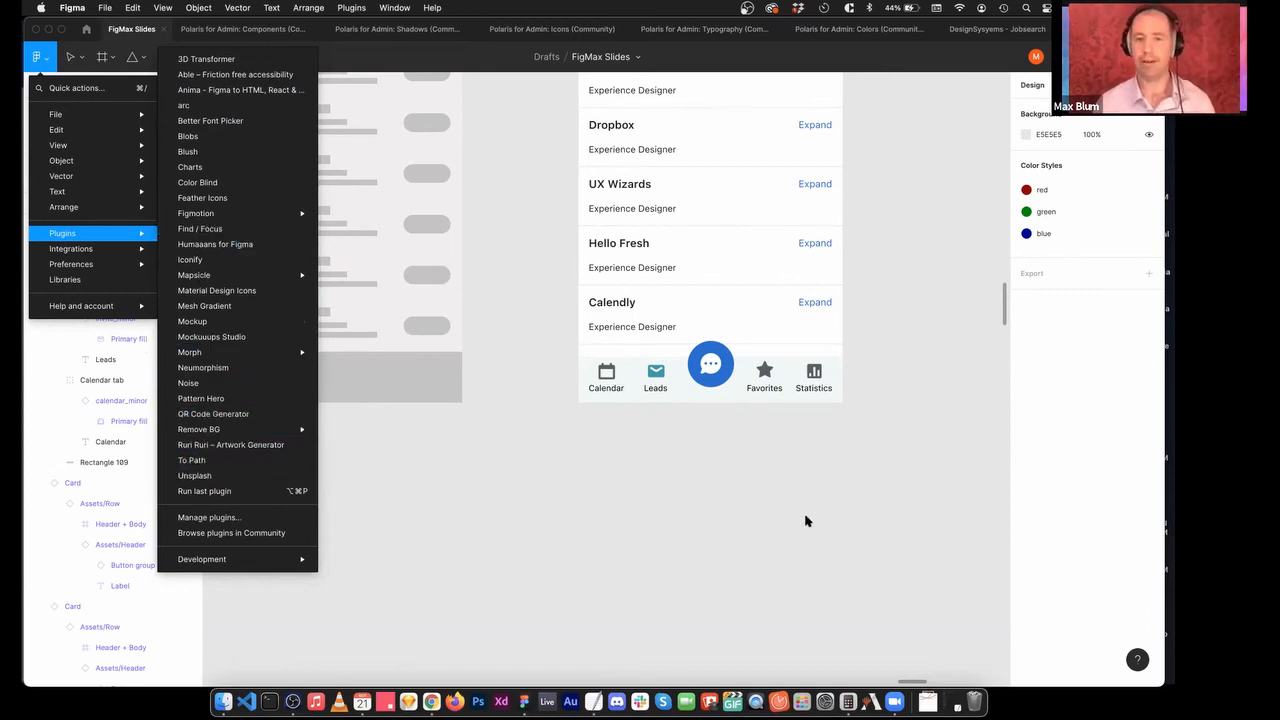
left_click(830, 532)
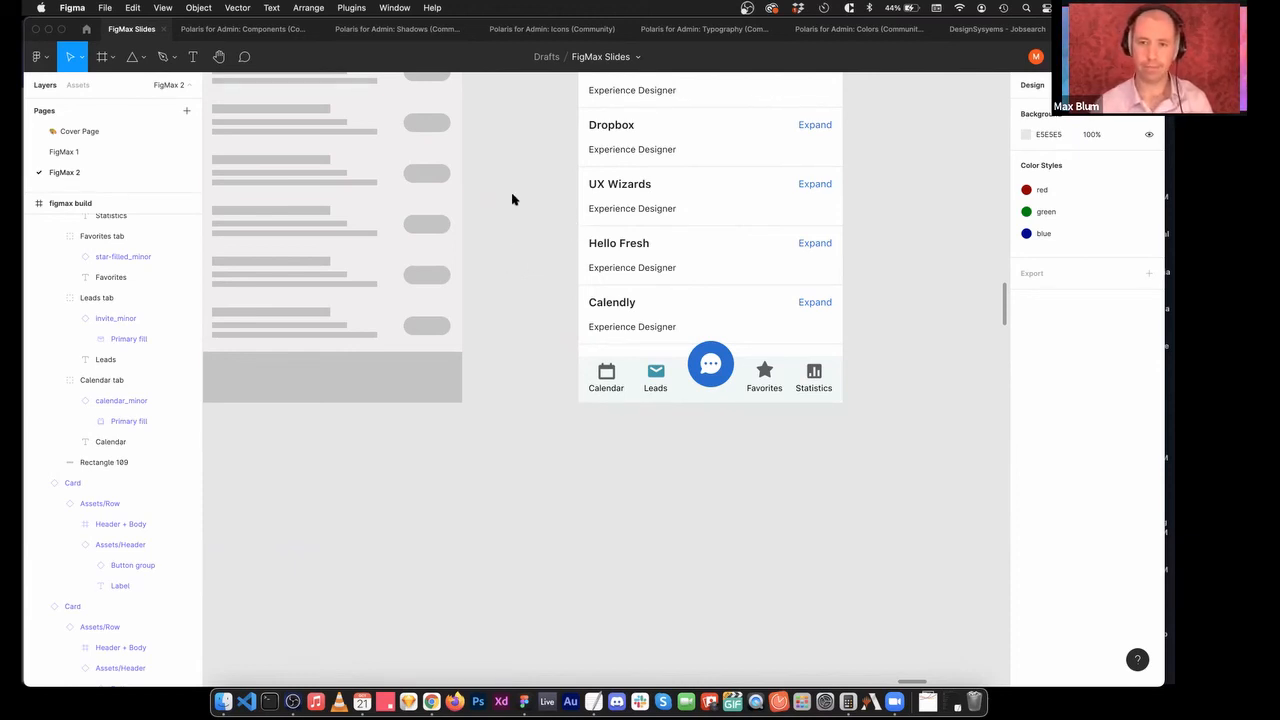
left_click(38, 56)
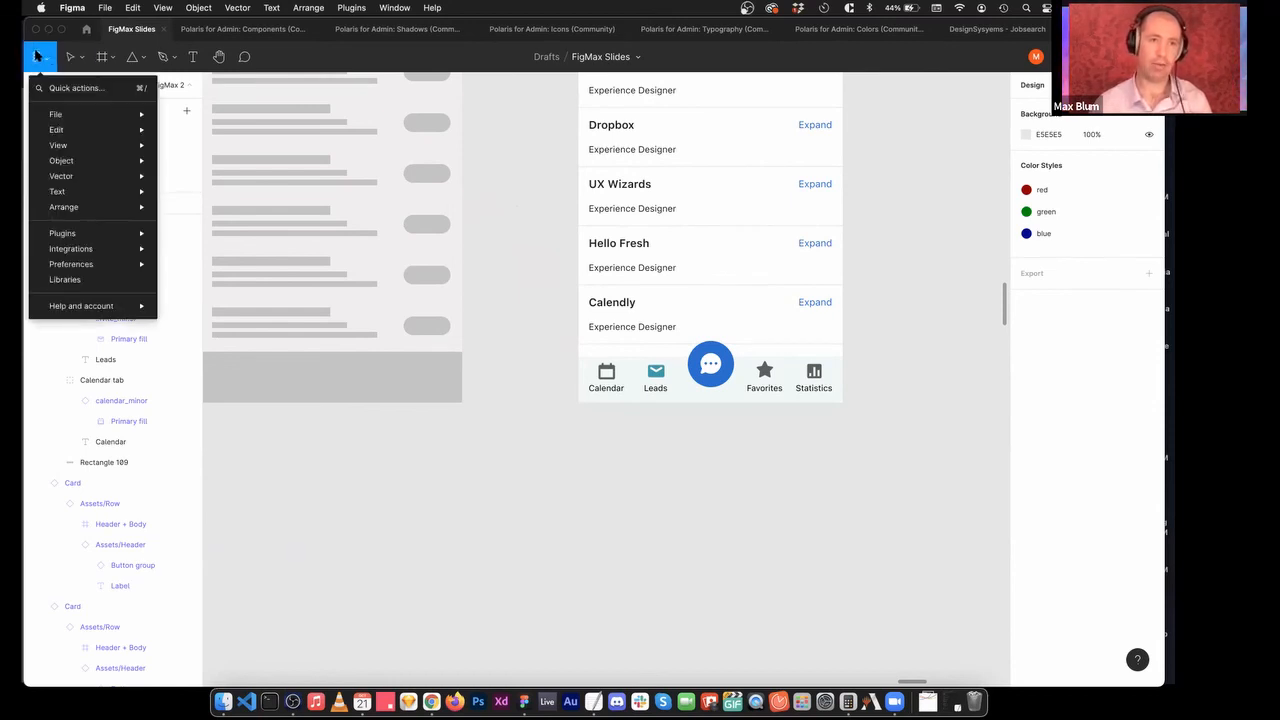
mouse_move(98, 239)
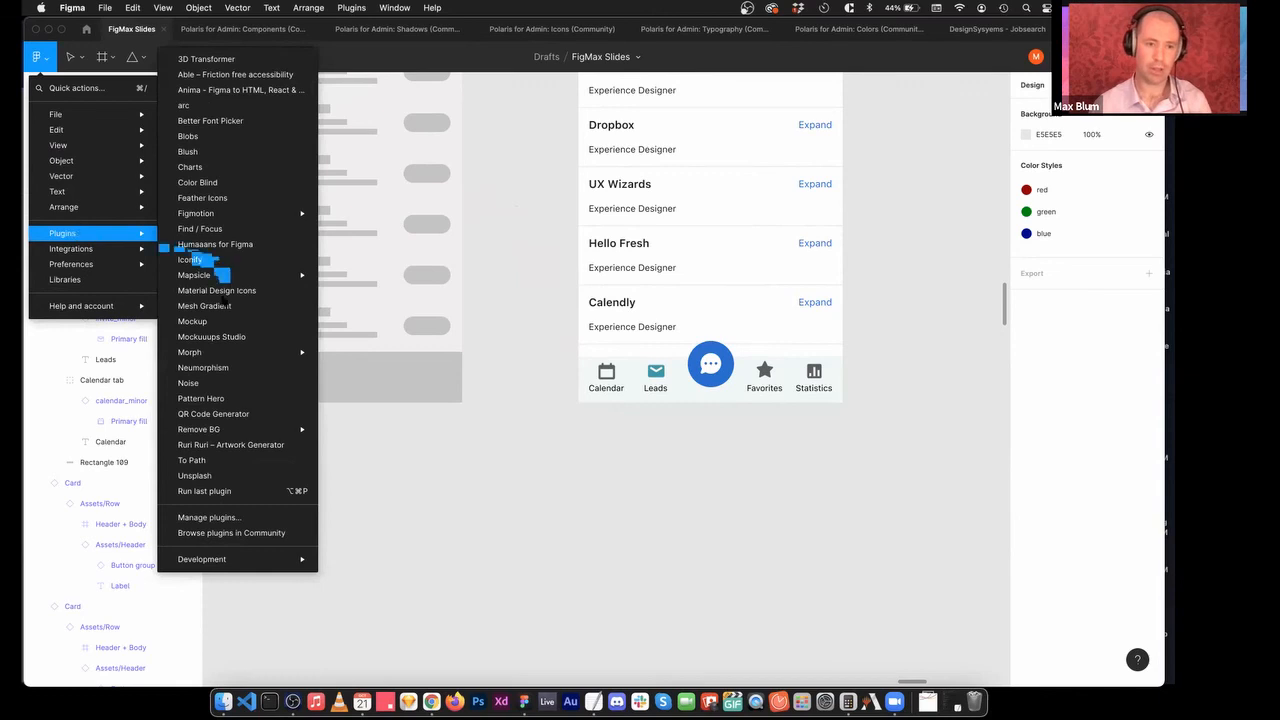
left_click(263, 535)
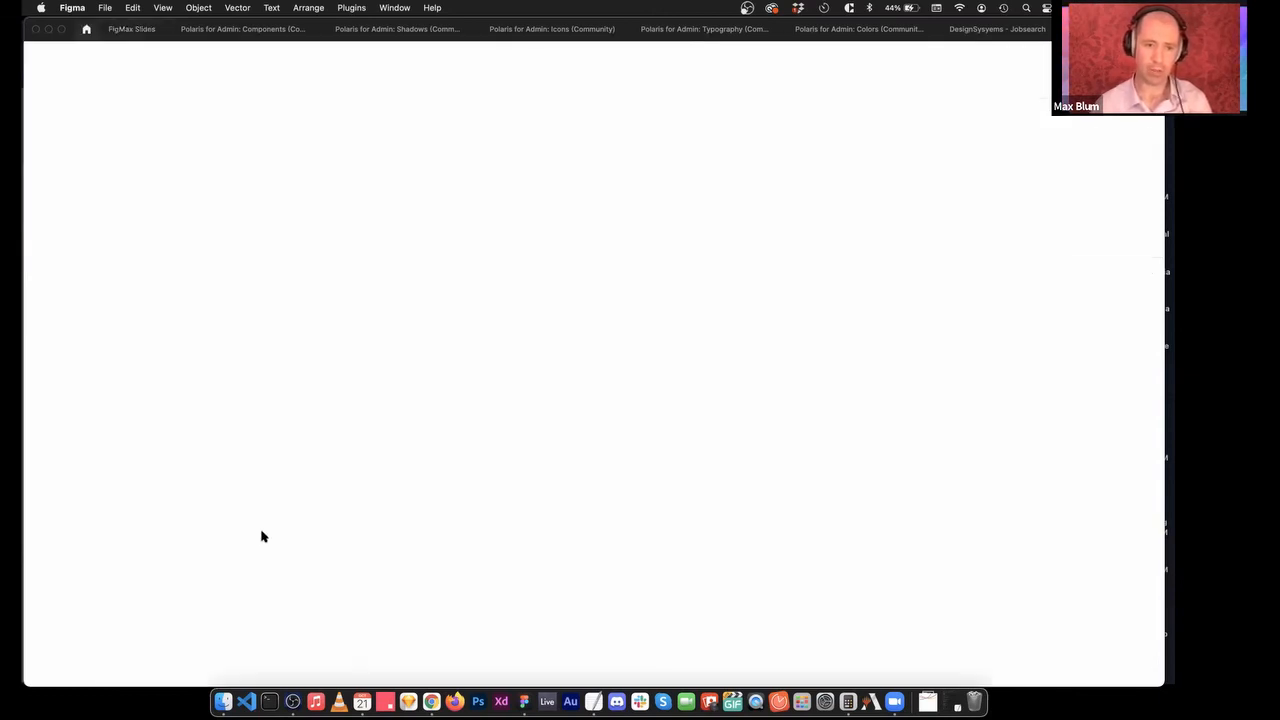
scroll(511, 404, "down", 10)
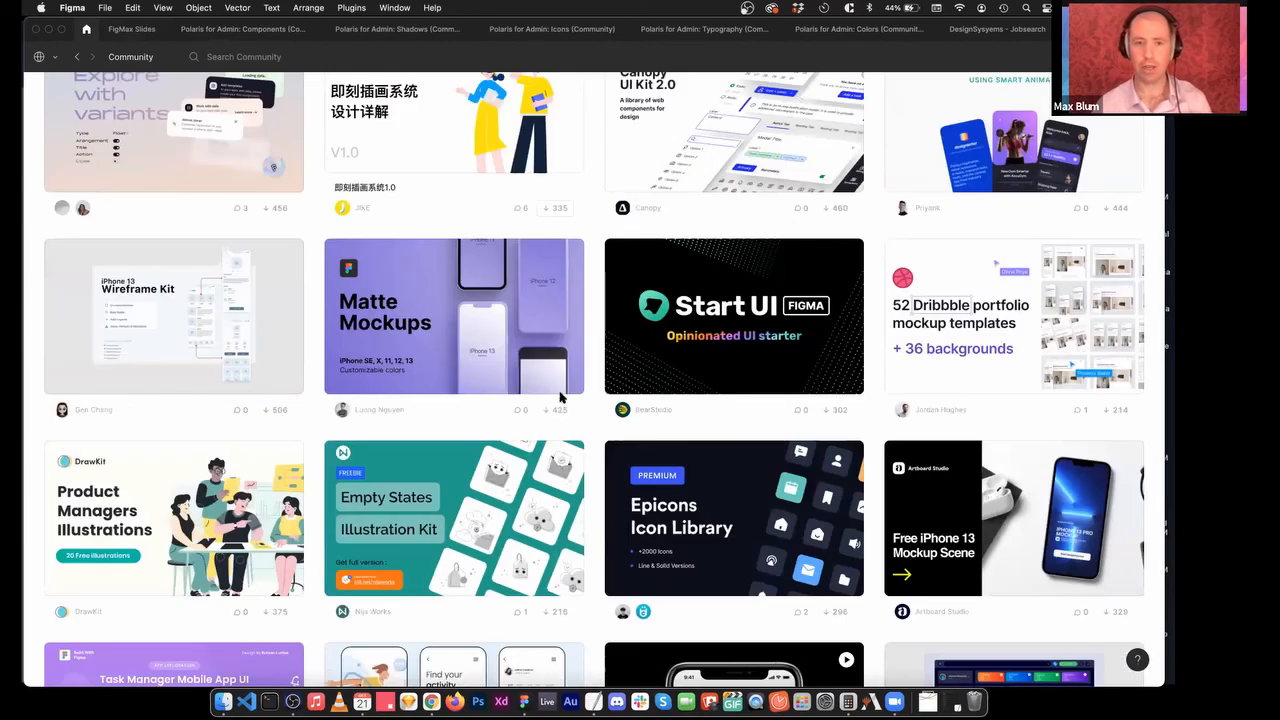
scroll(560, 397, "down", 6)
scroll(563, 397, "up", 4)
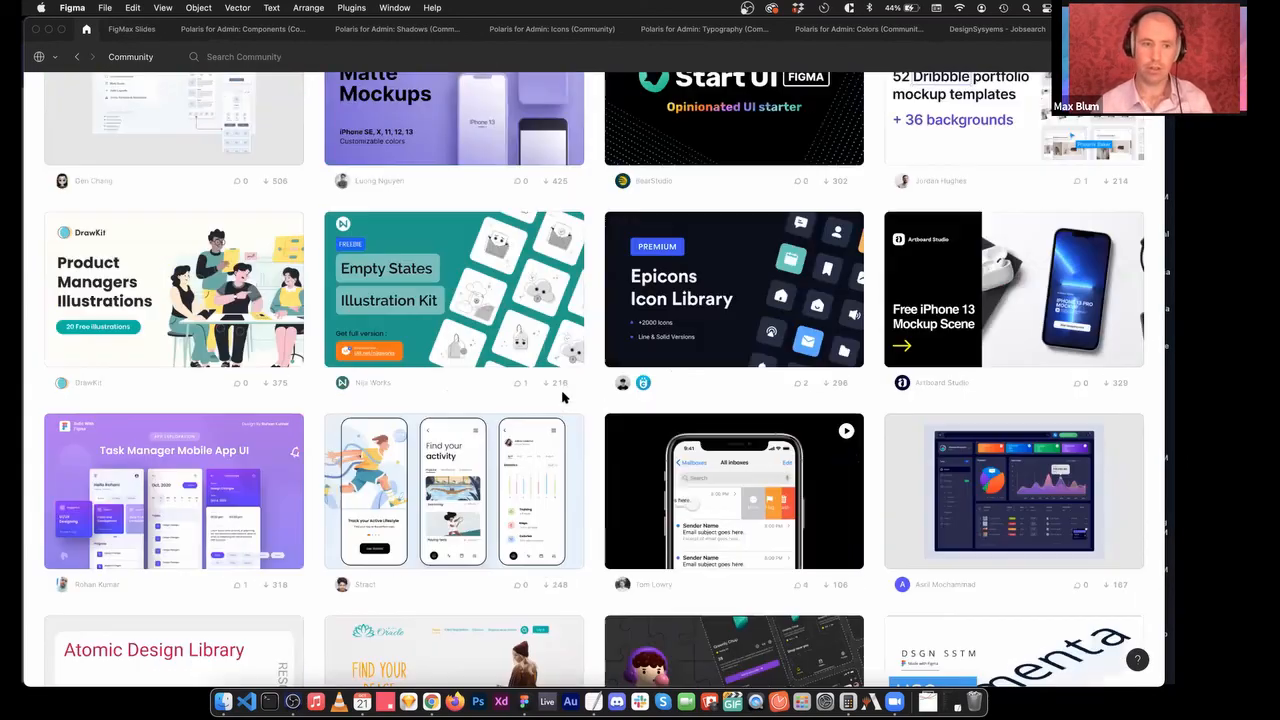
scroll(562, 397, "up", 3)
scroll(945, 106, "up", 5)
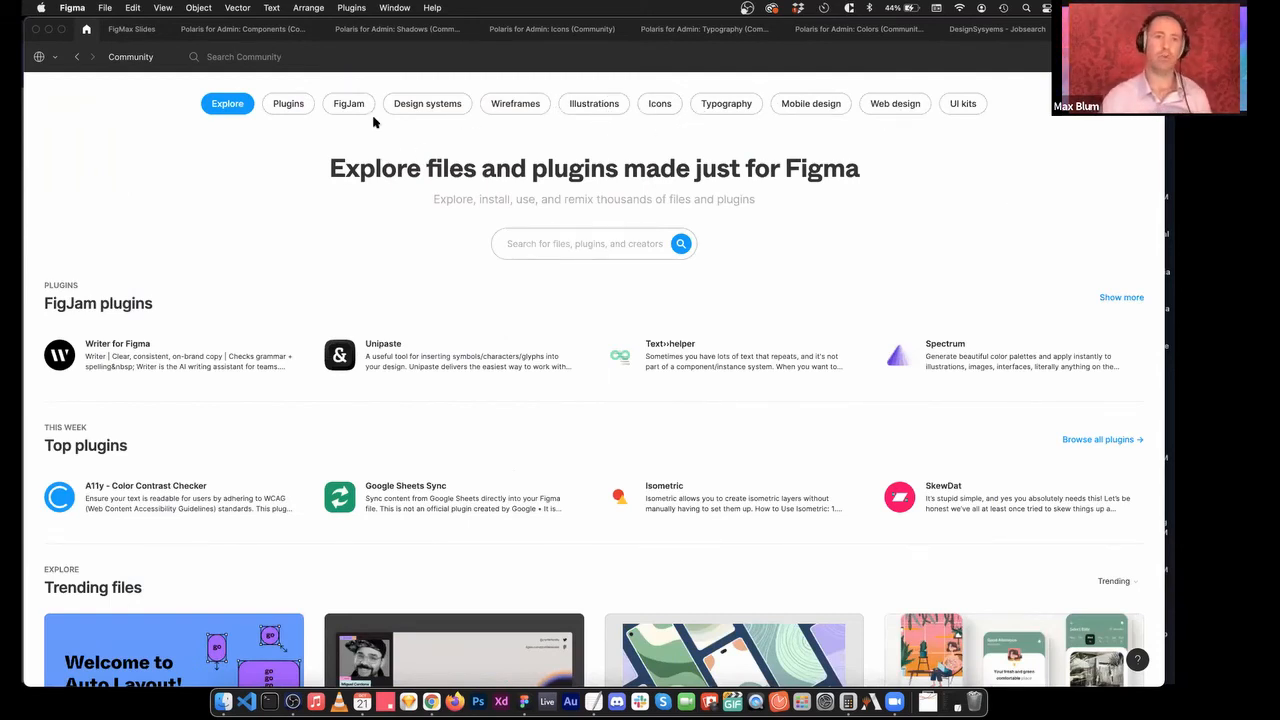
Show the Community's Plugins category, look through the trending plugins and install Icons8 Icons.
left_click(276, 108)
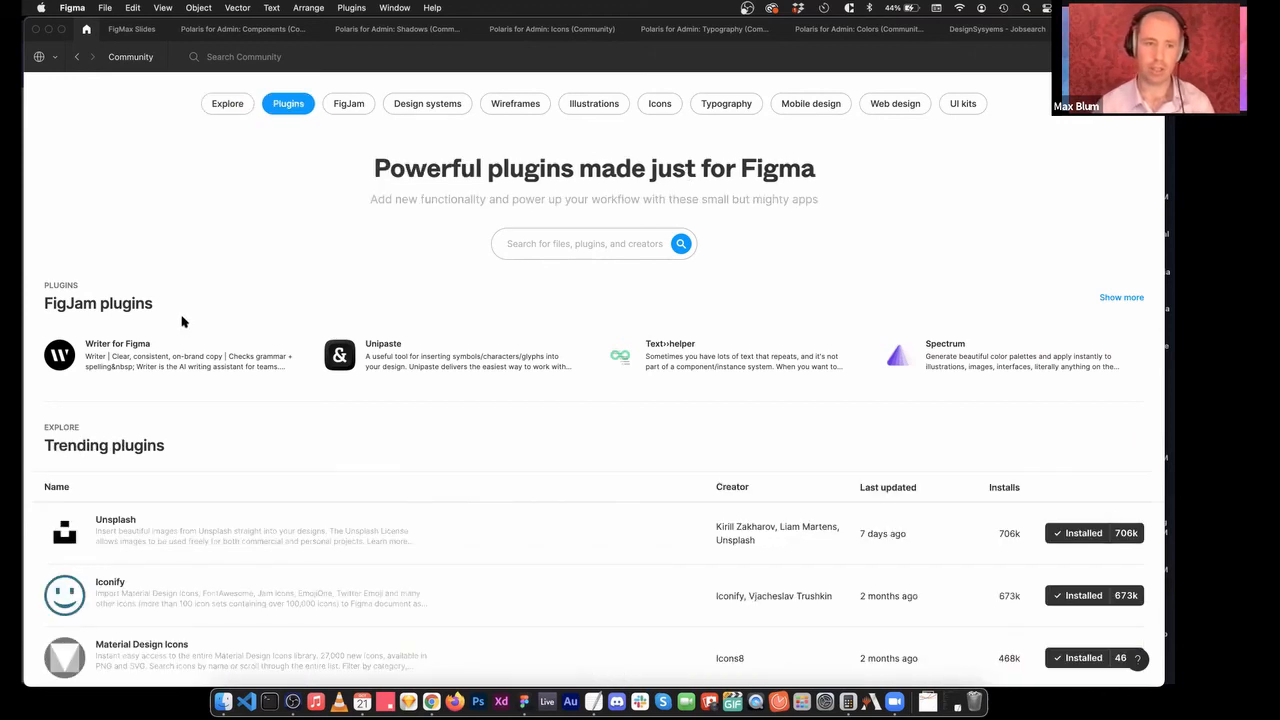
scroll(182, 321, "down", 3)
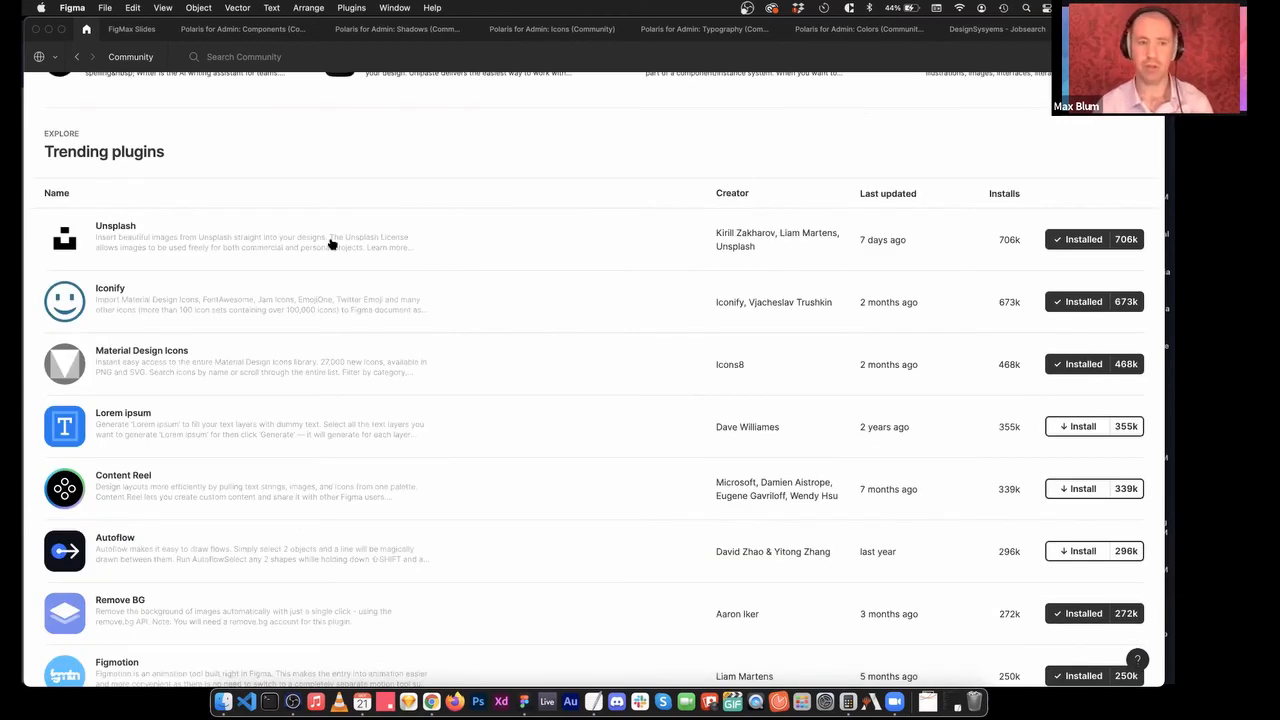
scroll(269, 234, "down", 1)
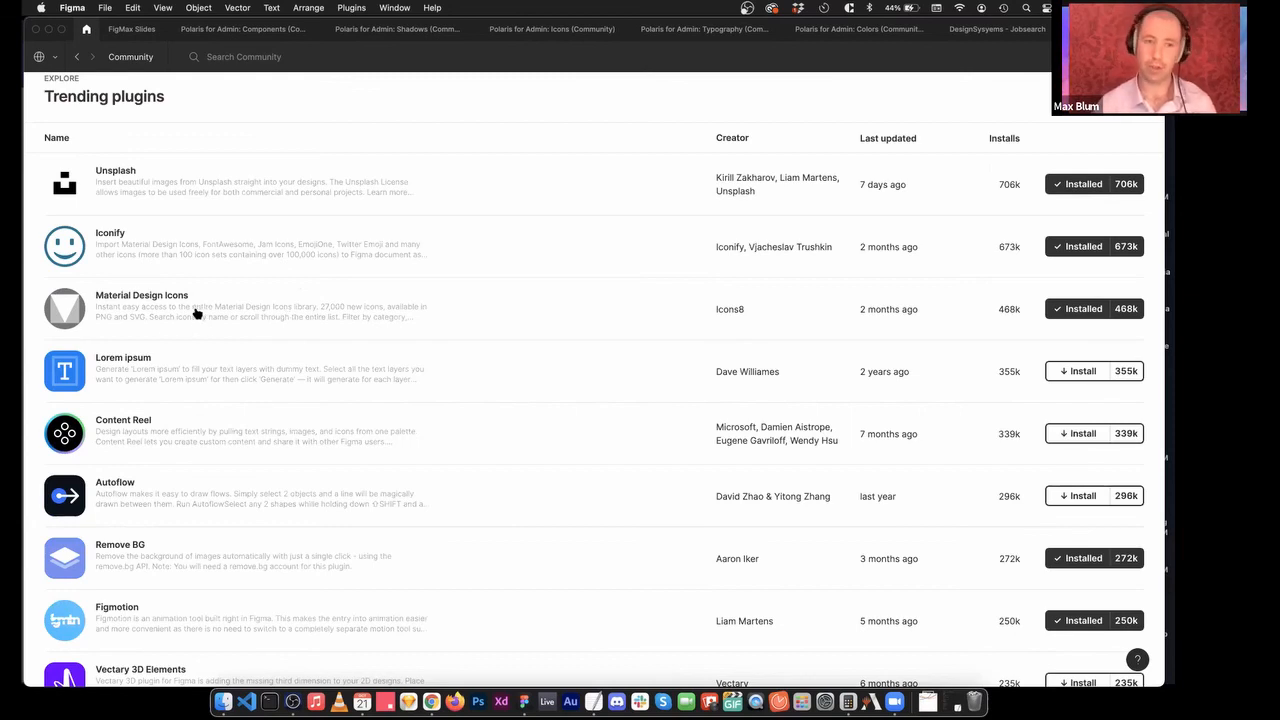
scroll(411, 343, "down", 3)
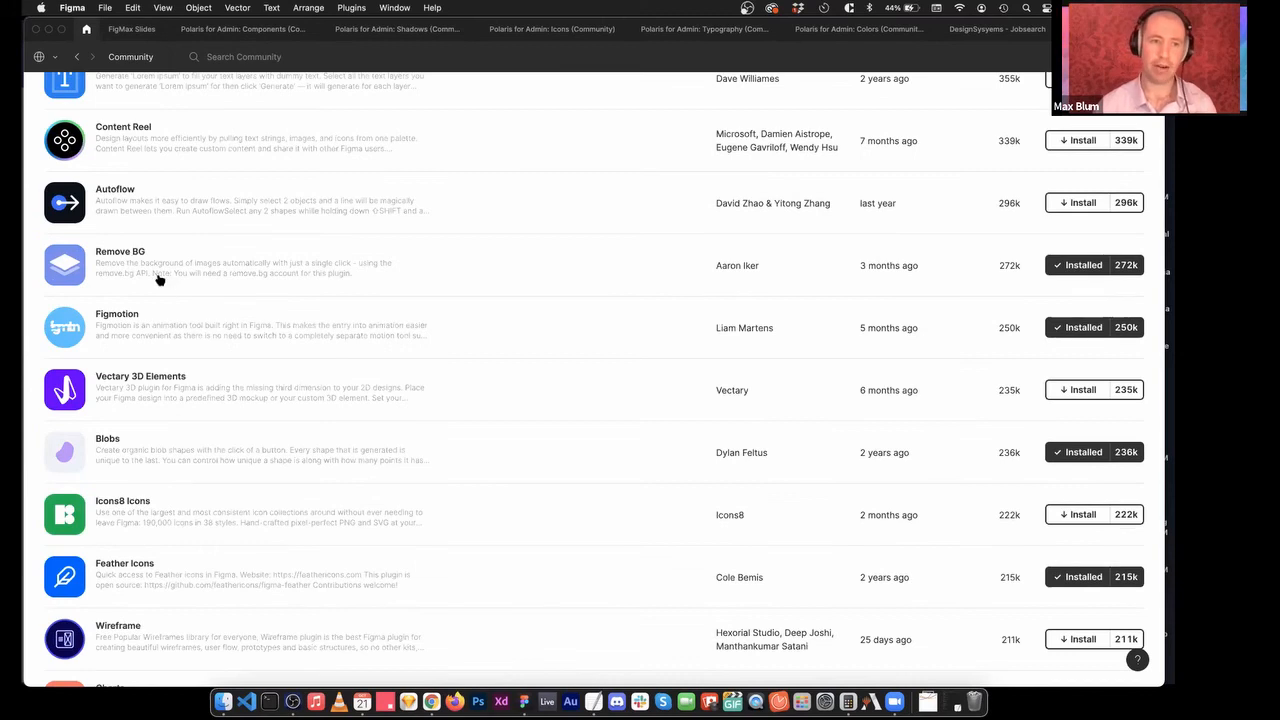
scroll(324, 293, "down", 1)
scroll(324, 293, "down", 1)
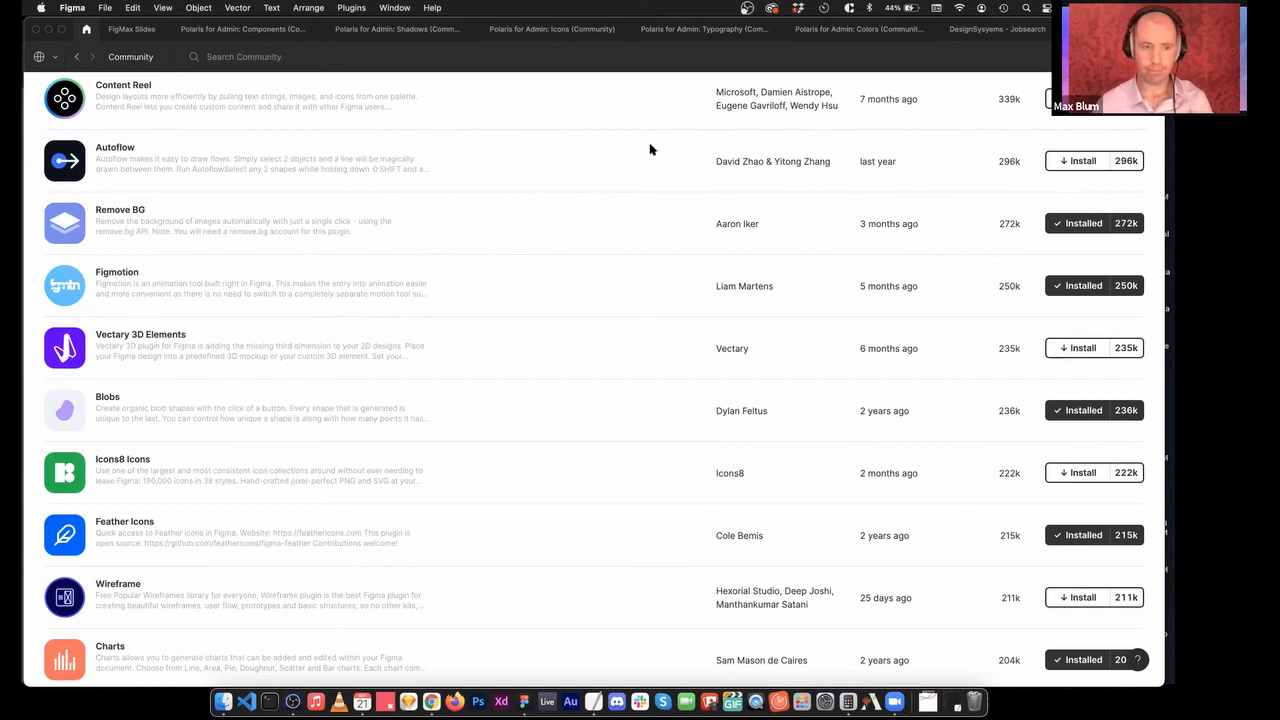
scroll(351, 393, "down", 5)
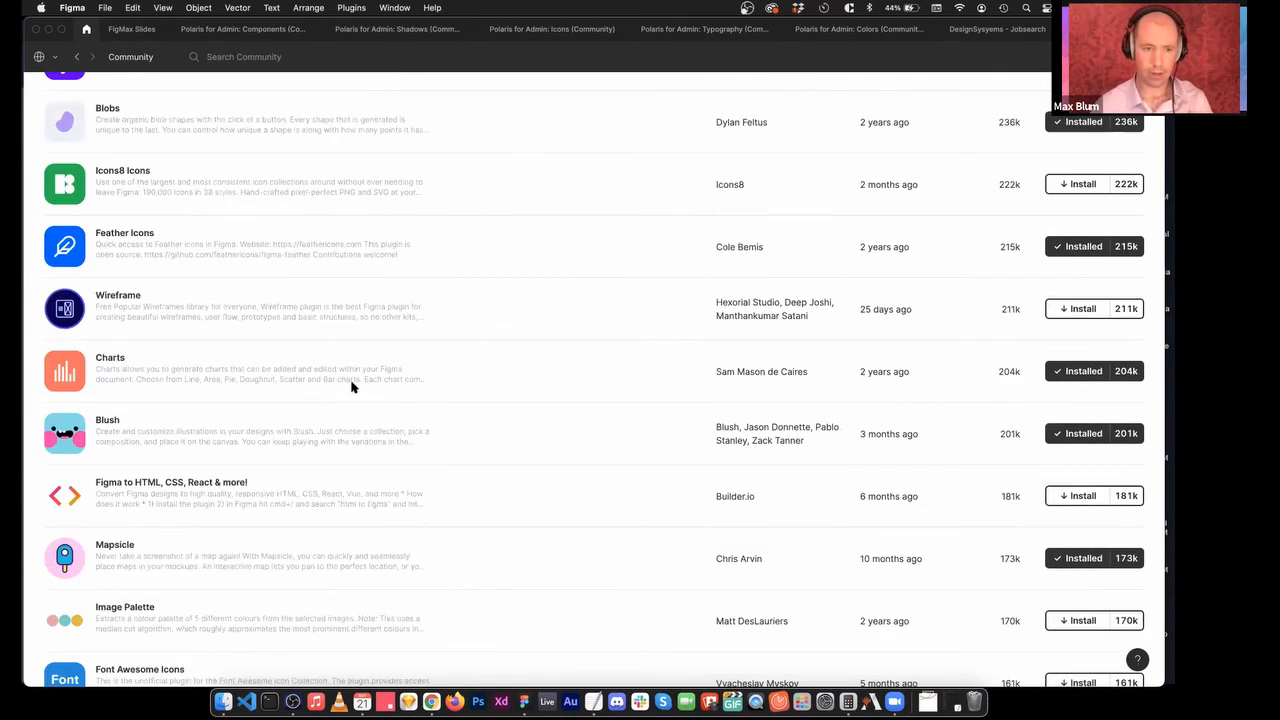
scroll(361, 405, "down", 1)
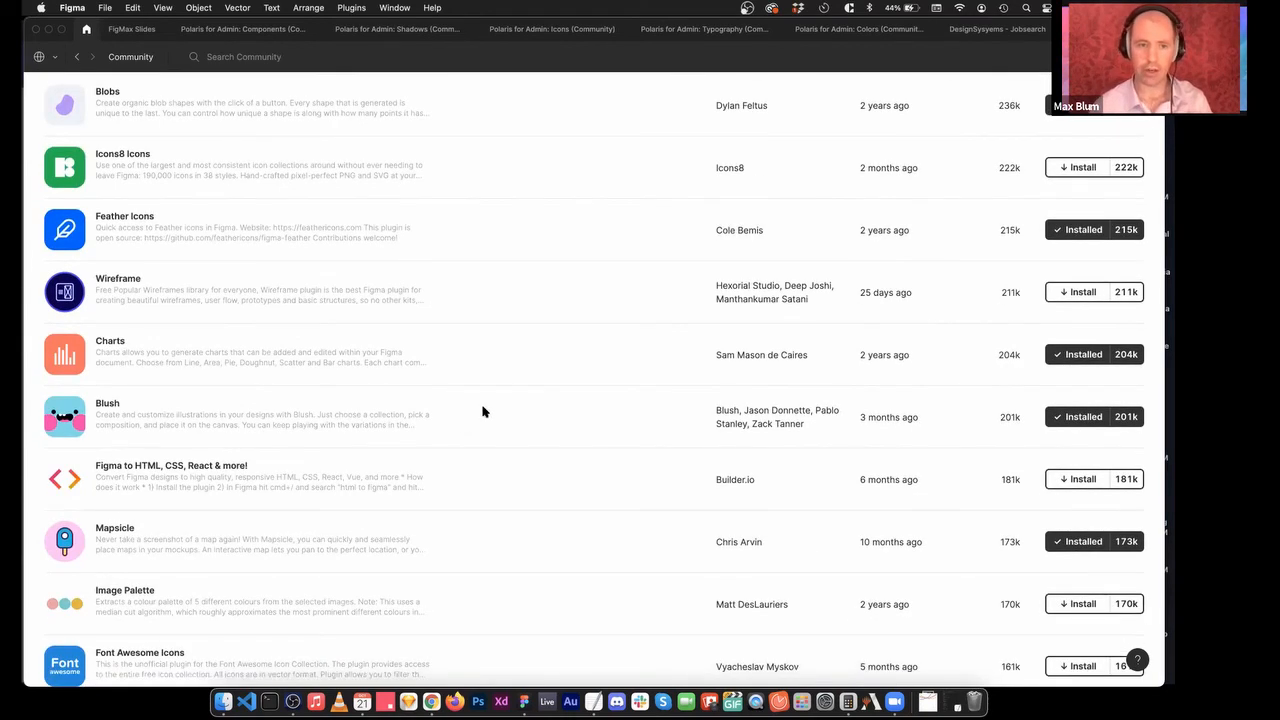
scroll(312, 440, "down", 2)
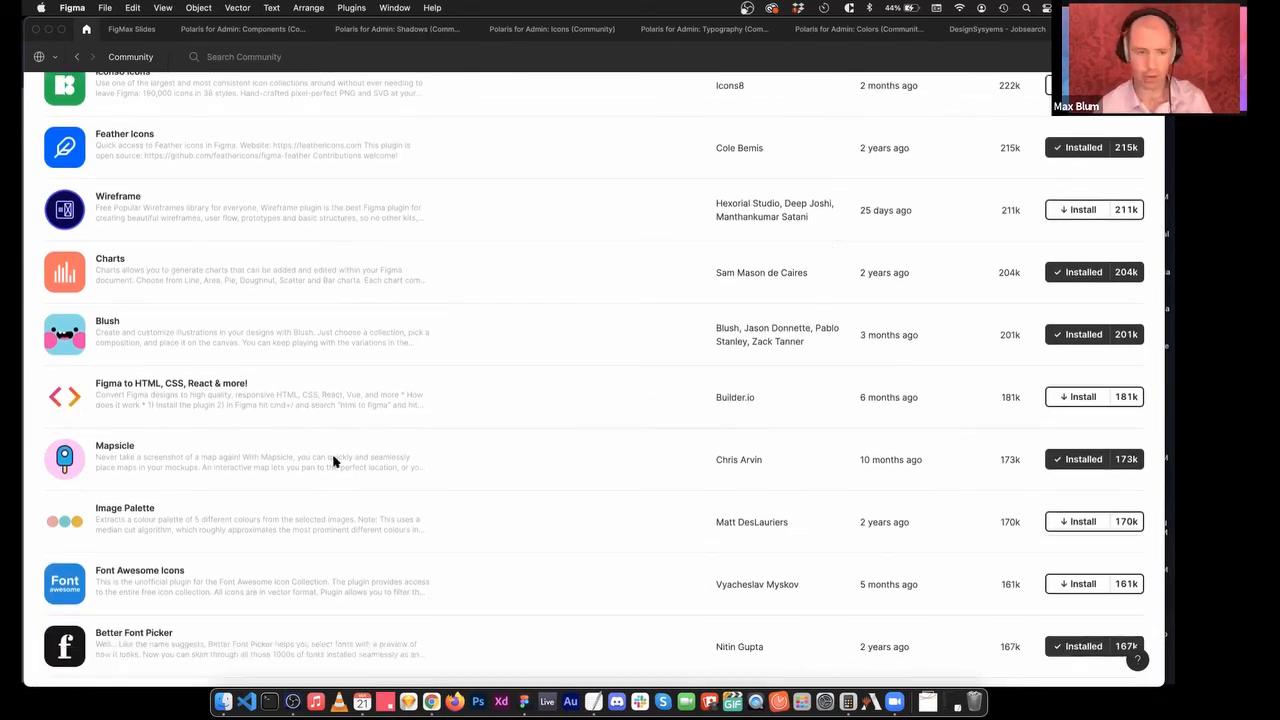
scroll(336, 457, "up", 1)
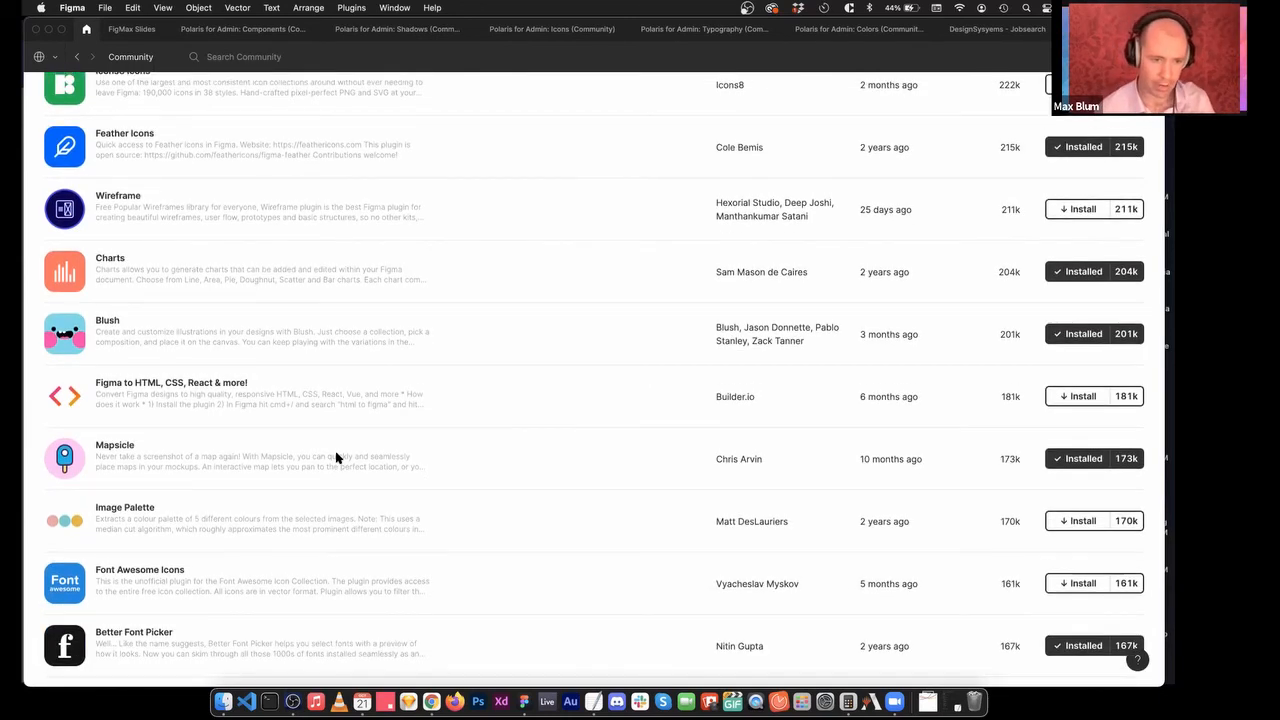
scroll(437, 533, "up", 4)
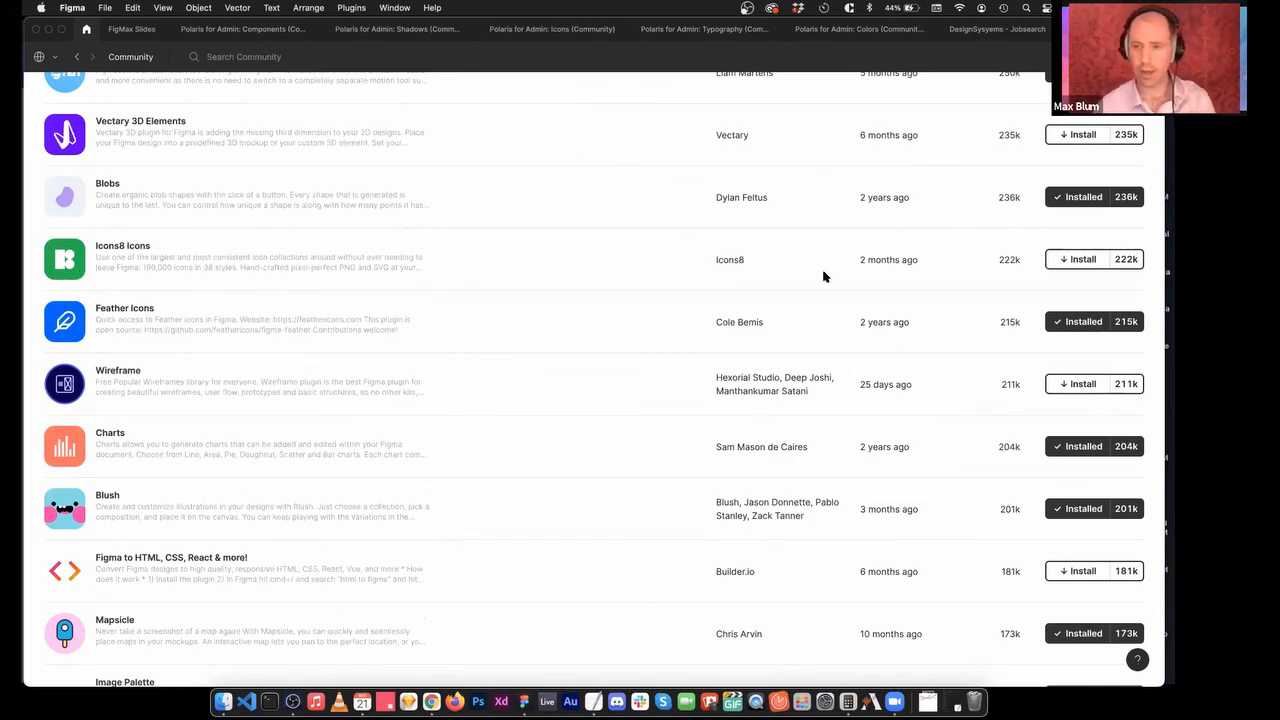
left_click(1081, 262)
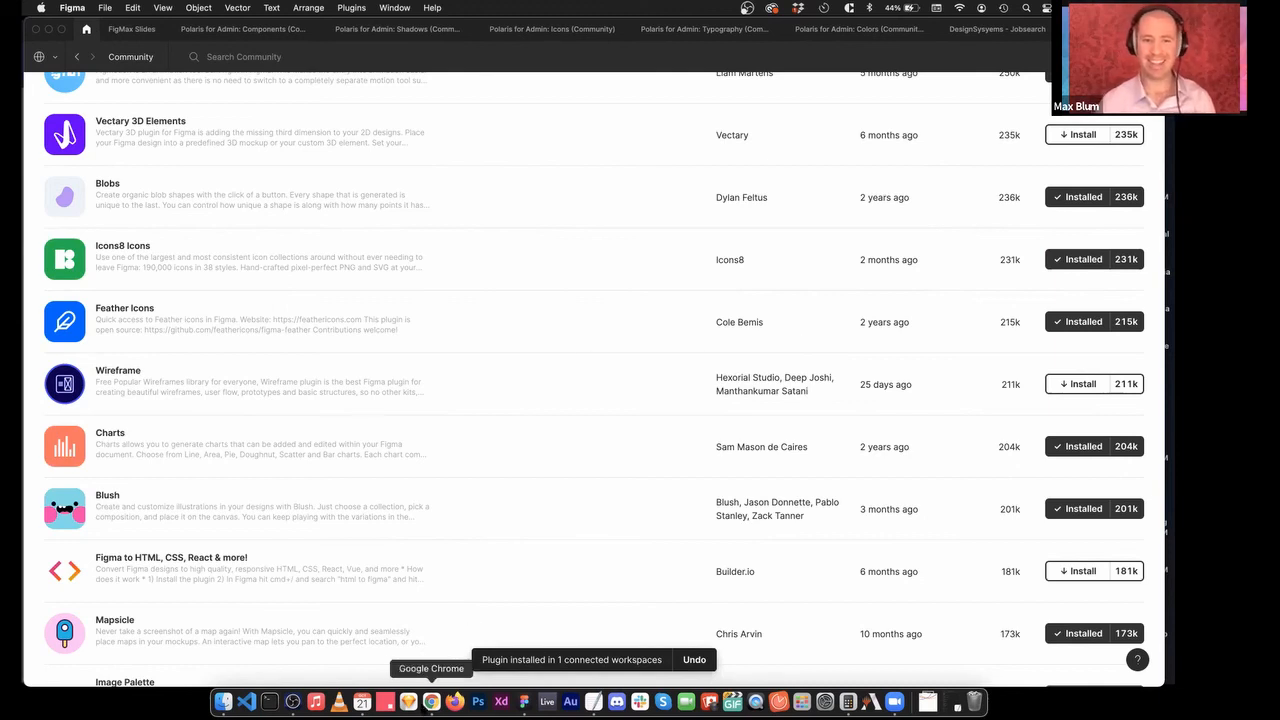
Switch to Google Chrome, load figma.com in a new tab and open the DesignSysyems - Jobsearch file.
left_click(431, 701)
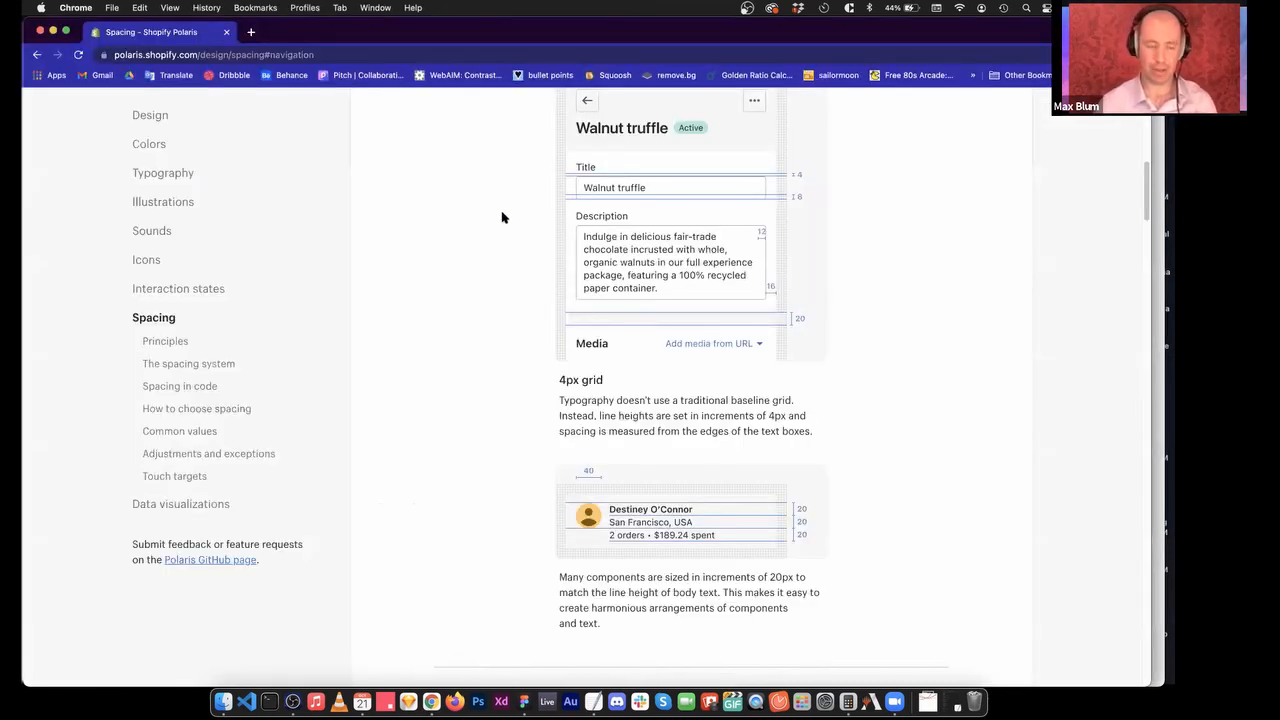
key("super+t")
type("figma")
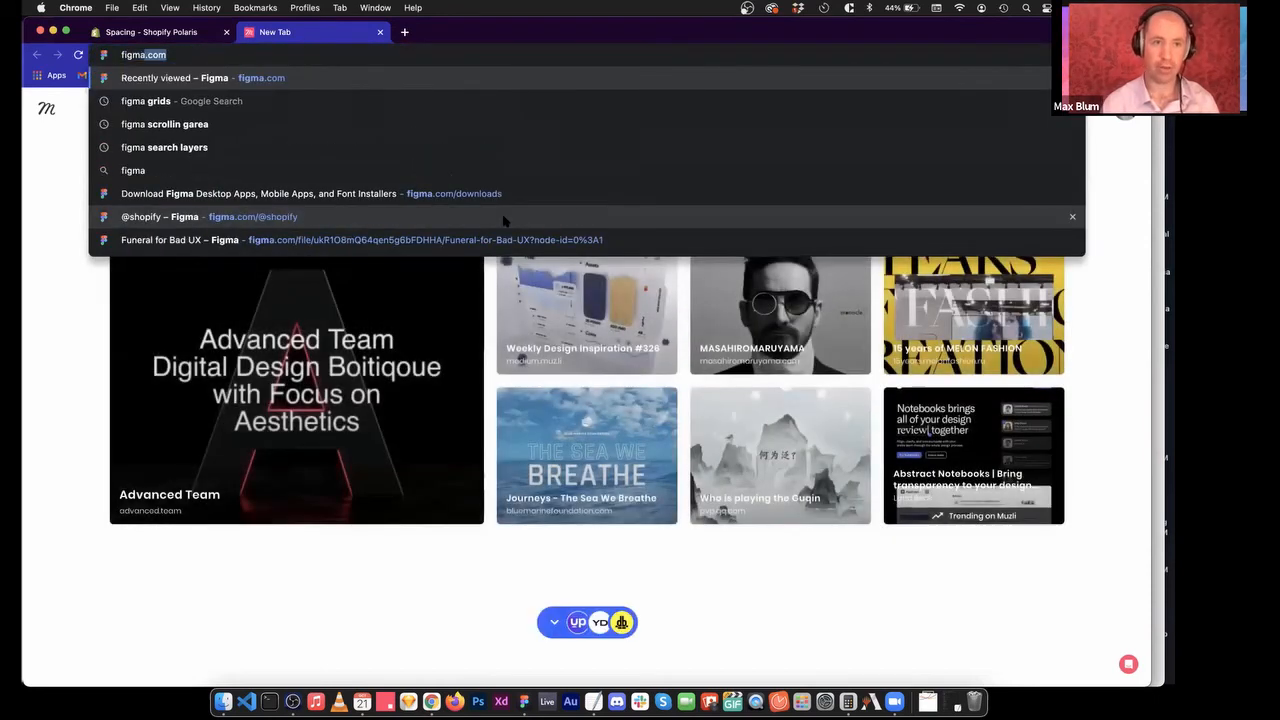
key("Return")
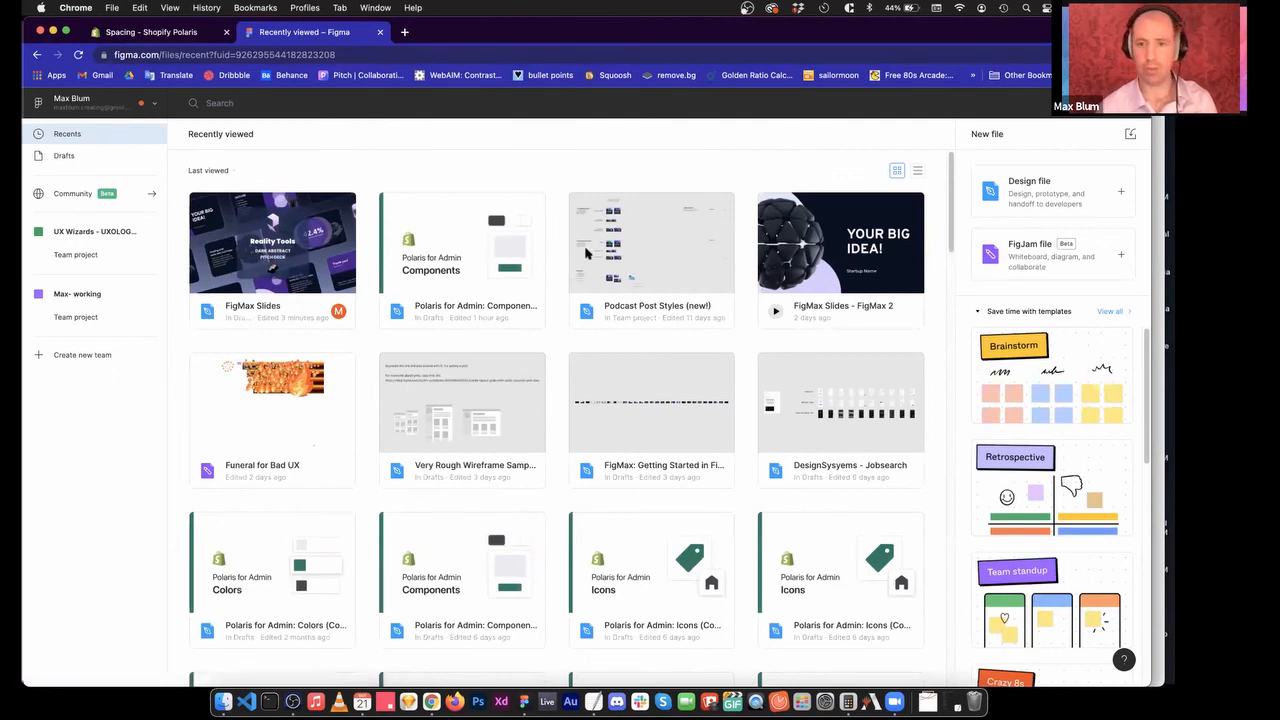
double_click(815, 452)
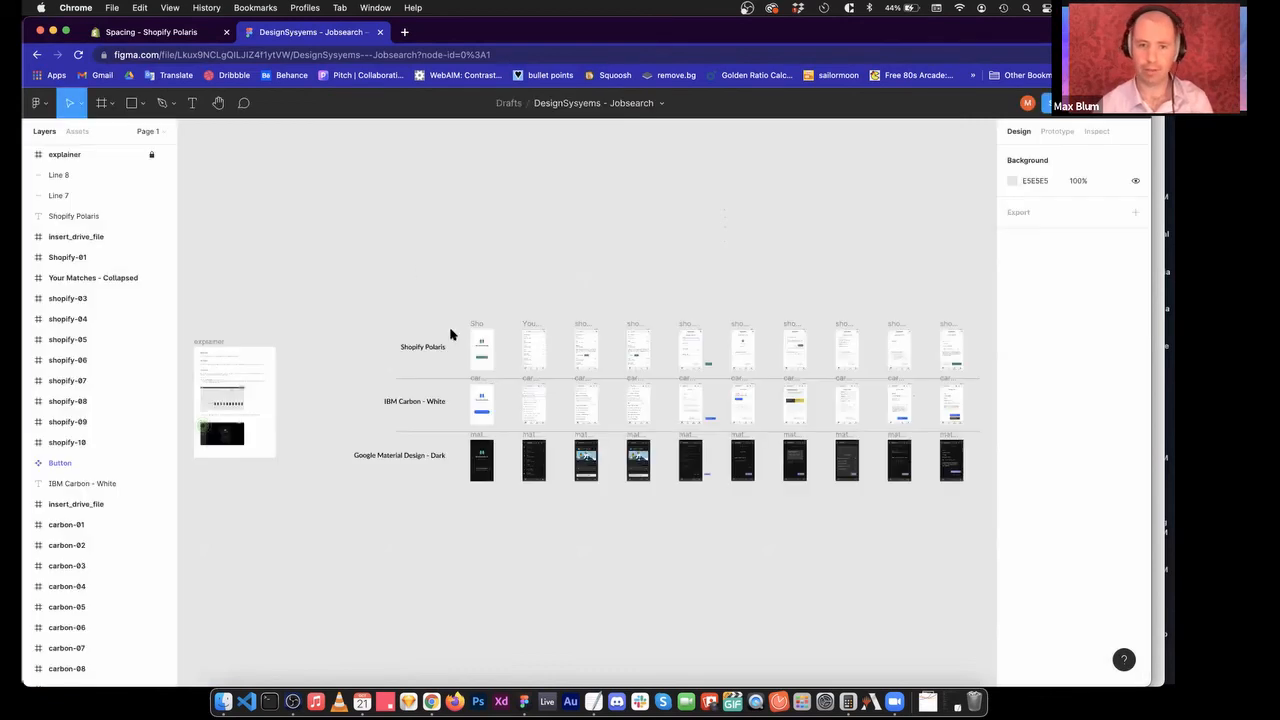
Run the Icons8 Icons plugin and move its window near the canvas's upper edge, beside the layer list.
left_click(44, 106)
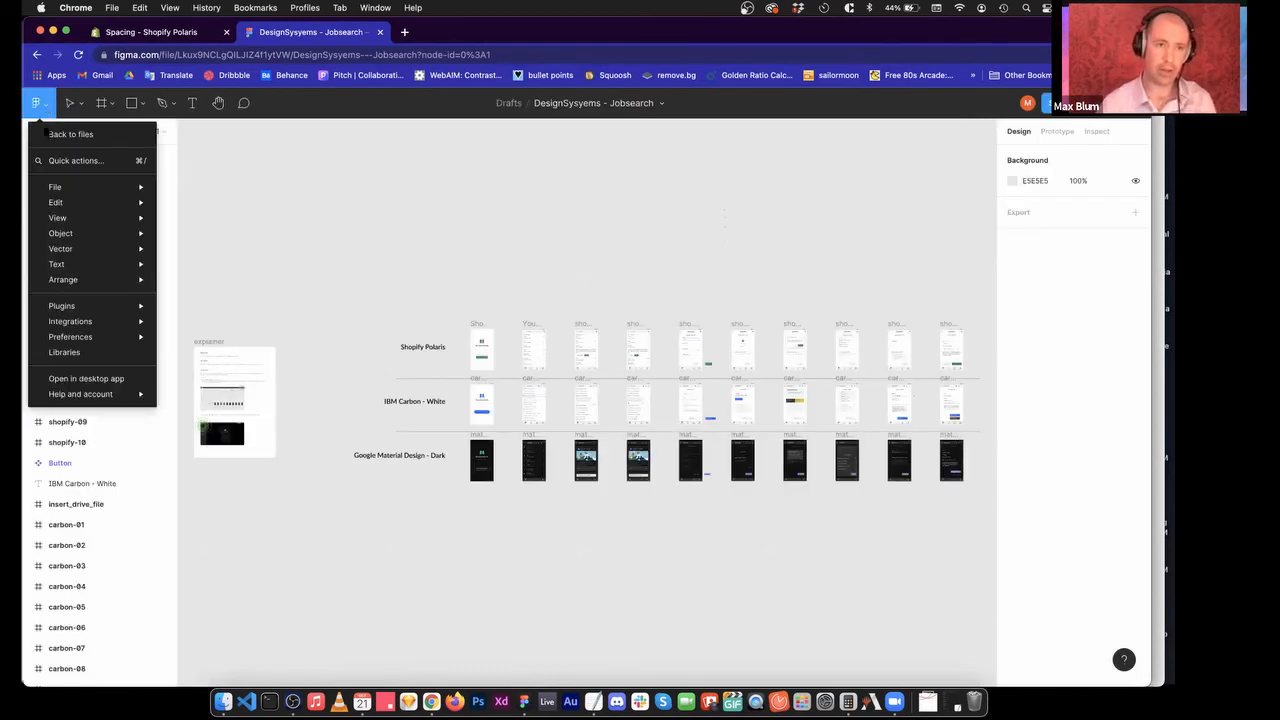
mouse_move(84, 308)
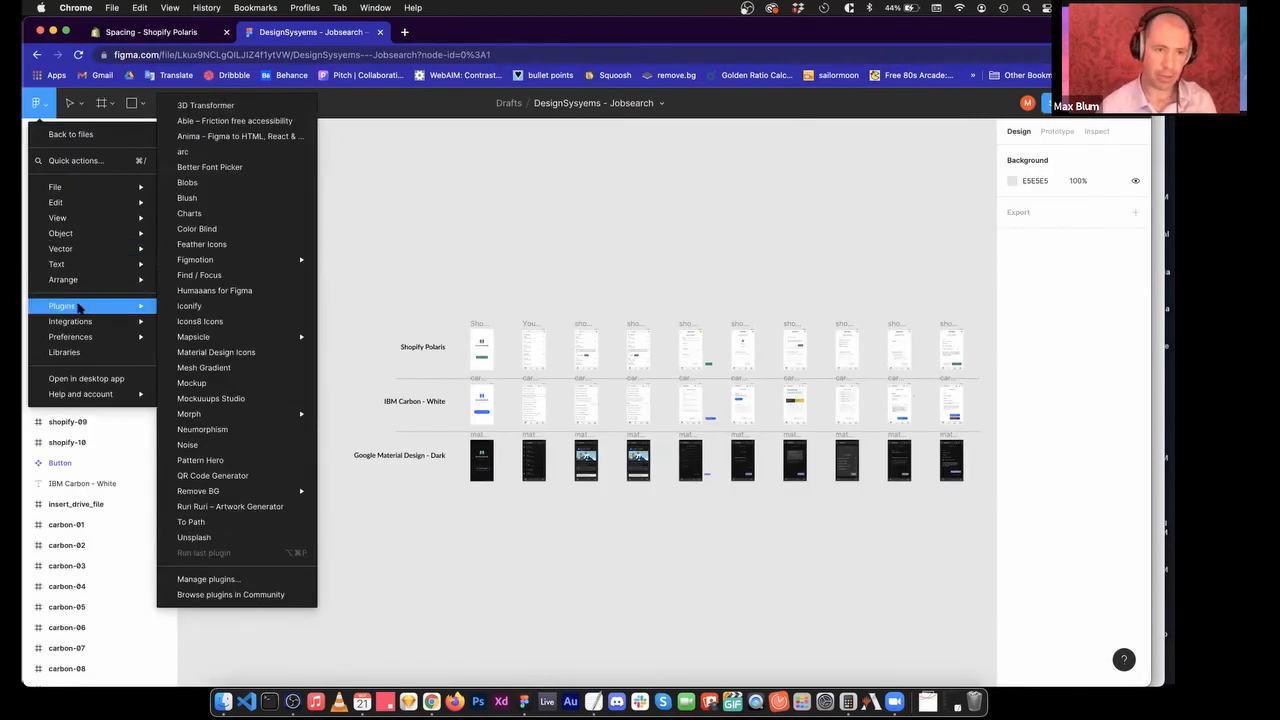
left_click(242, 328)
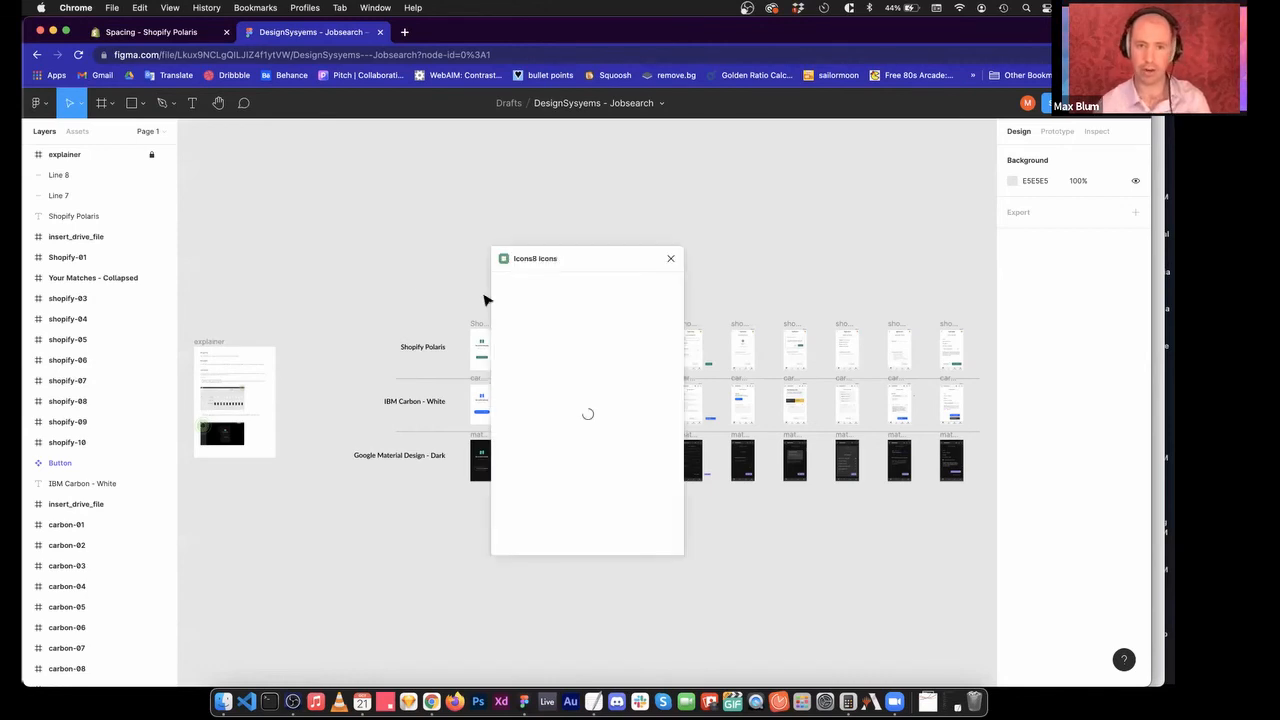
left_click_drag(597, 261, 338, 160)
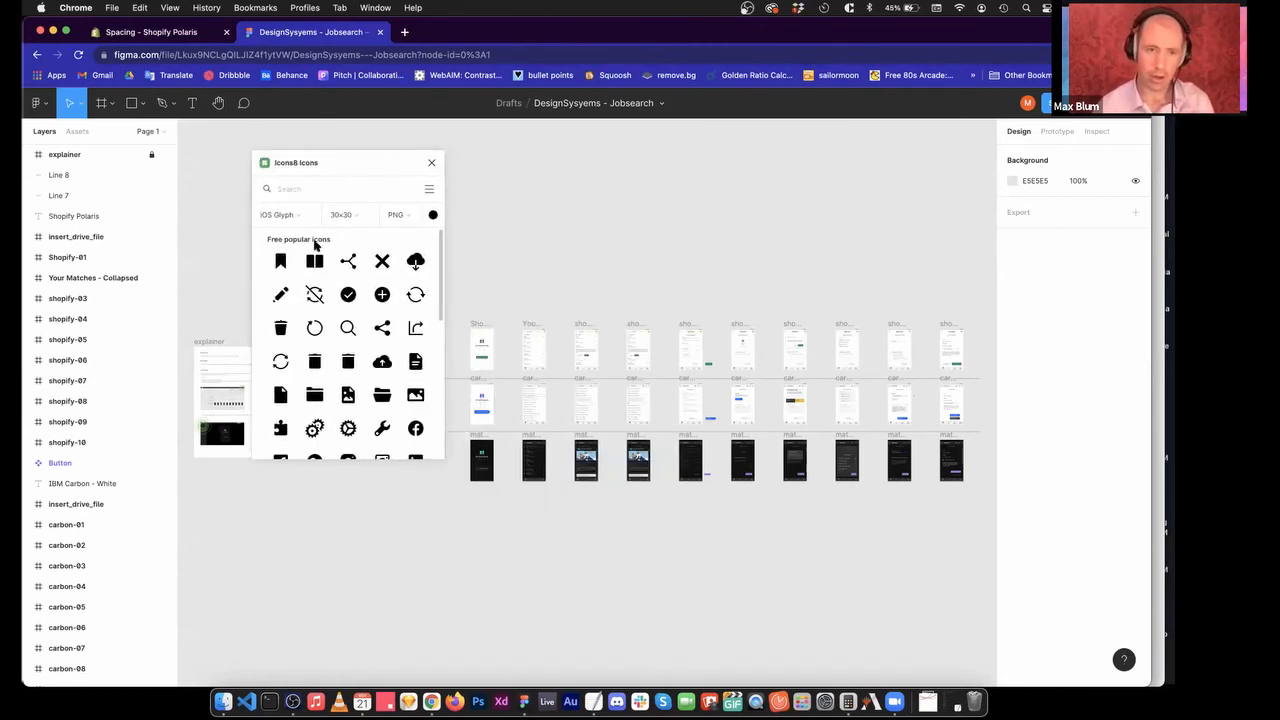
Look through the icon styles offered by Icons8 Icons, then close the plugin.
left_click(304, 214)
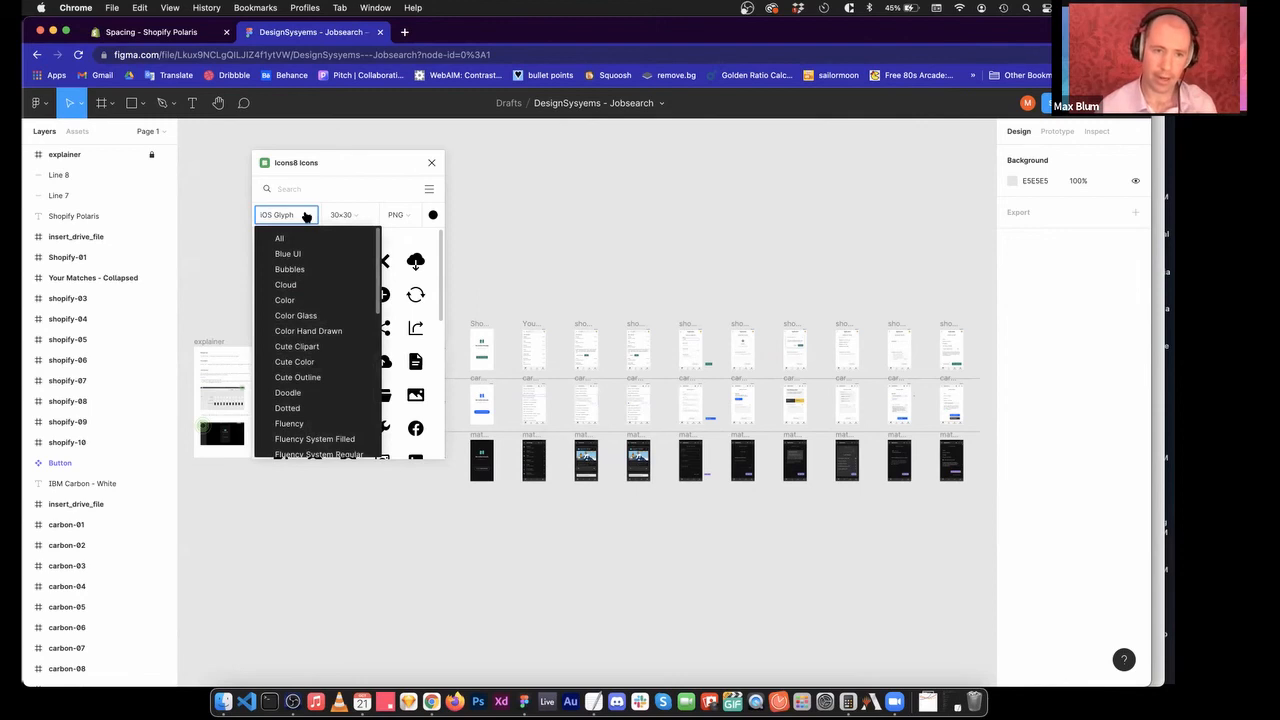
scroll(345, 318, "down", 5)
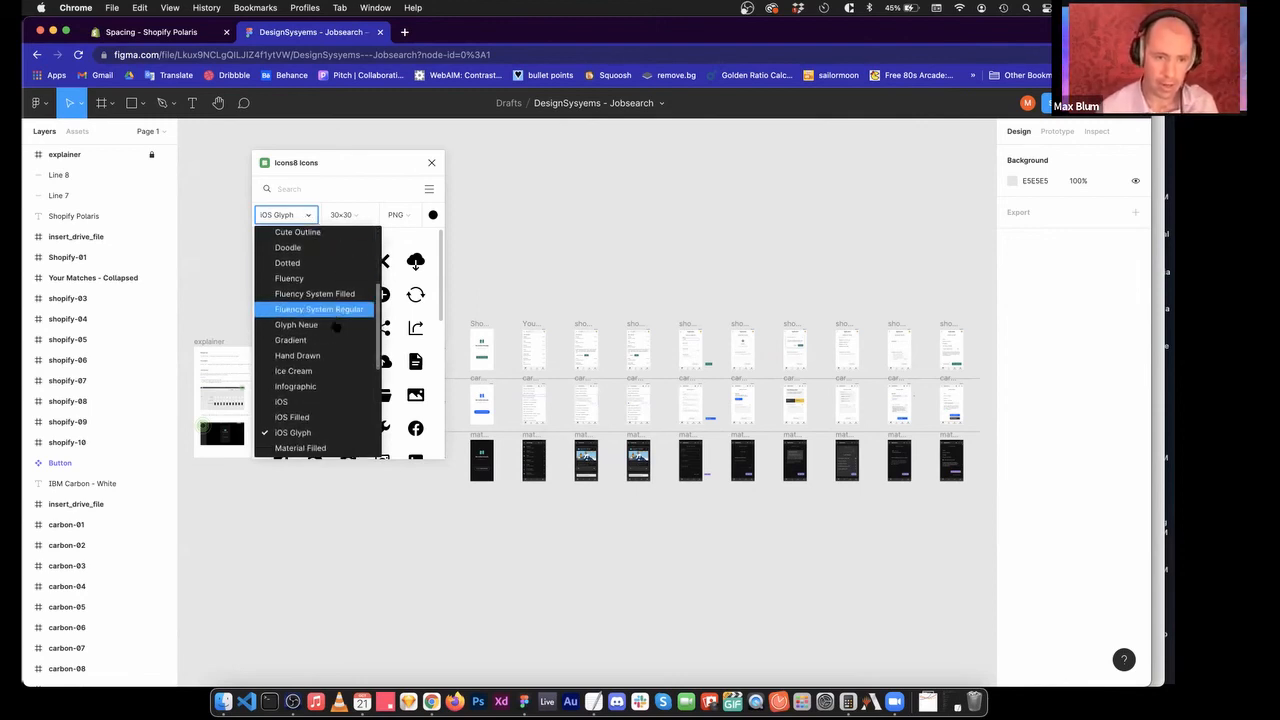
scroll(369, 346, "down", 3)
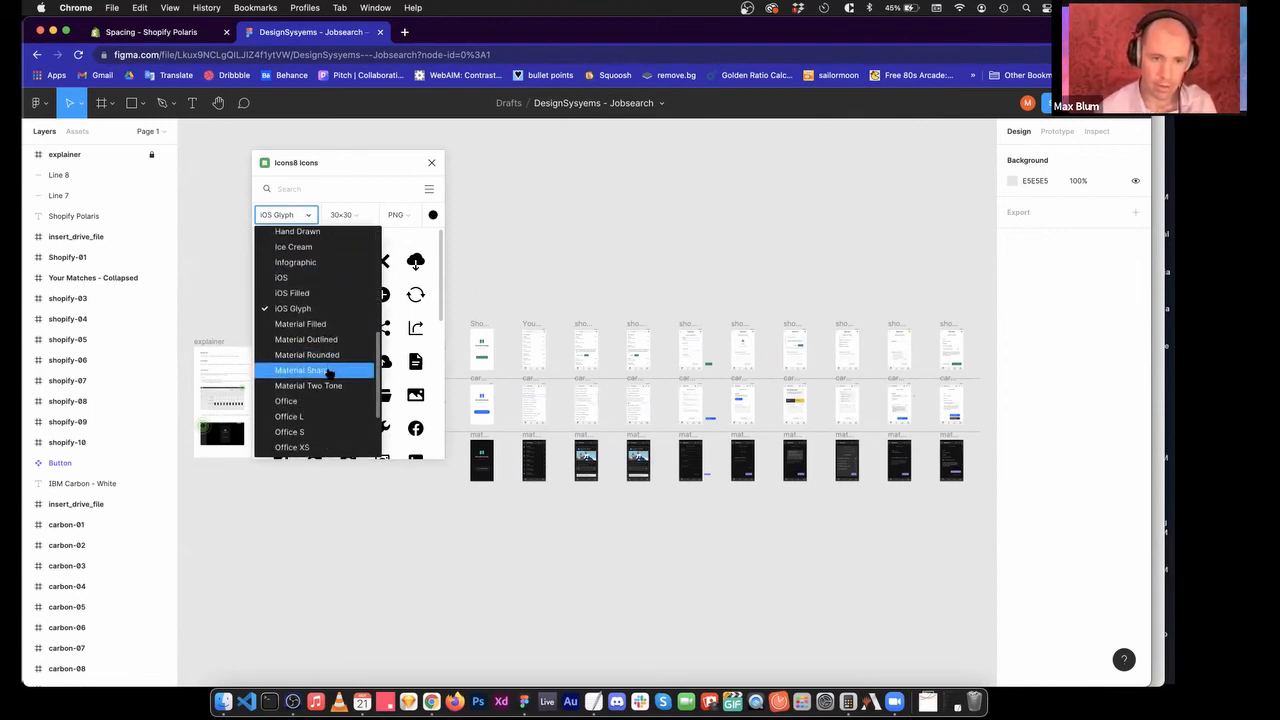
scroll(329, 308, "down", 2)
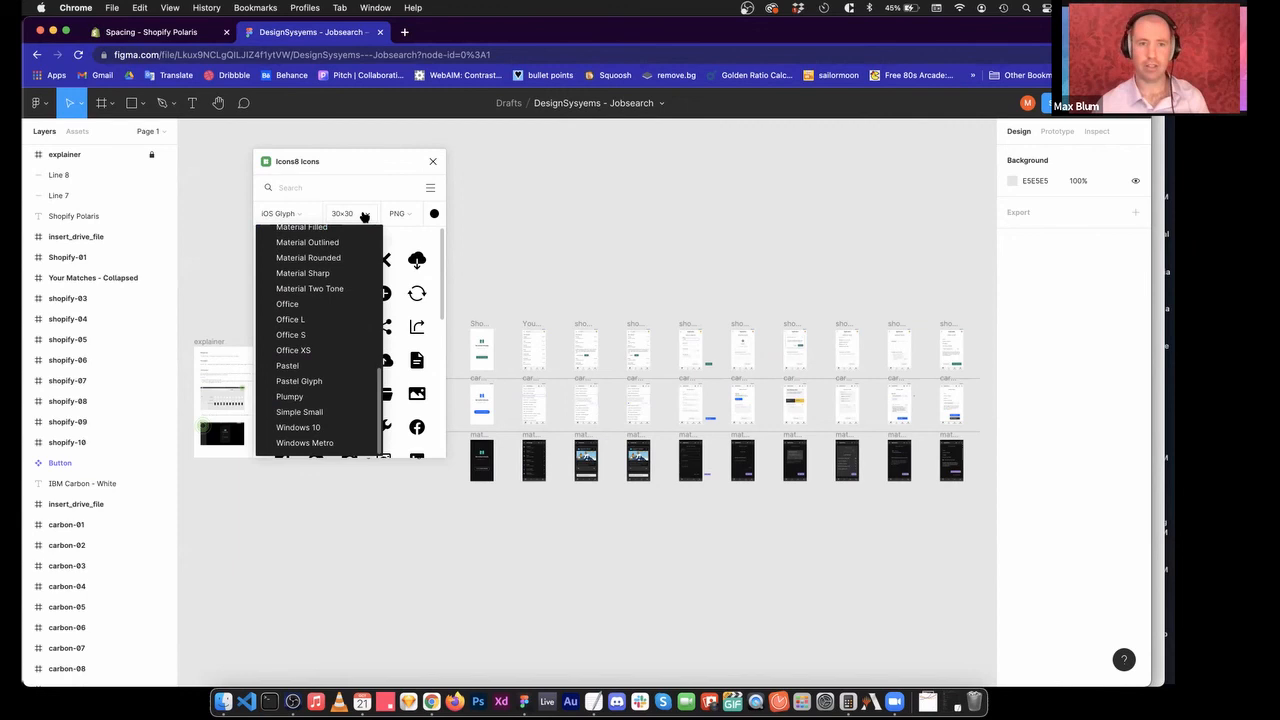
left_click(434, 161)
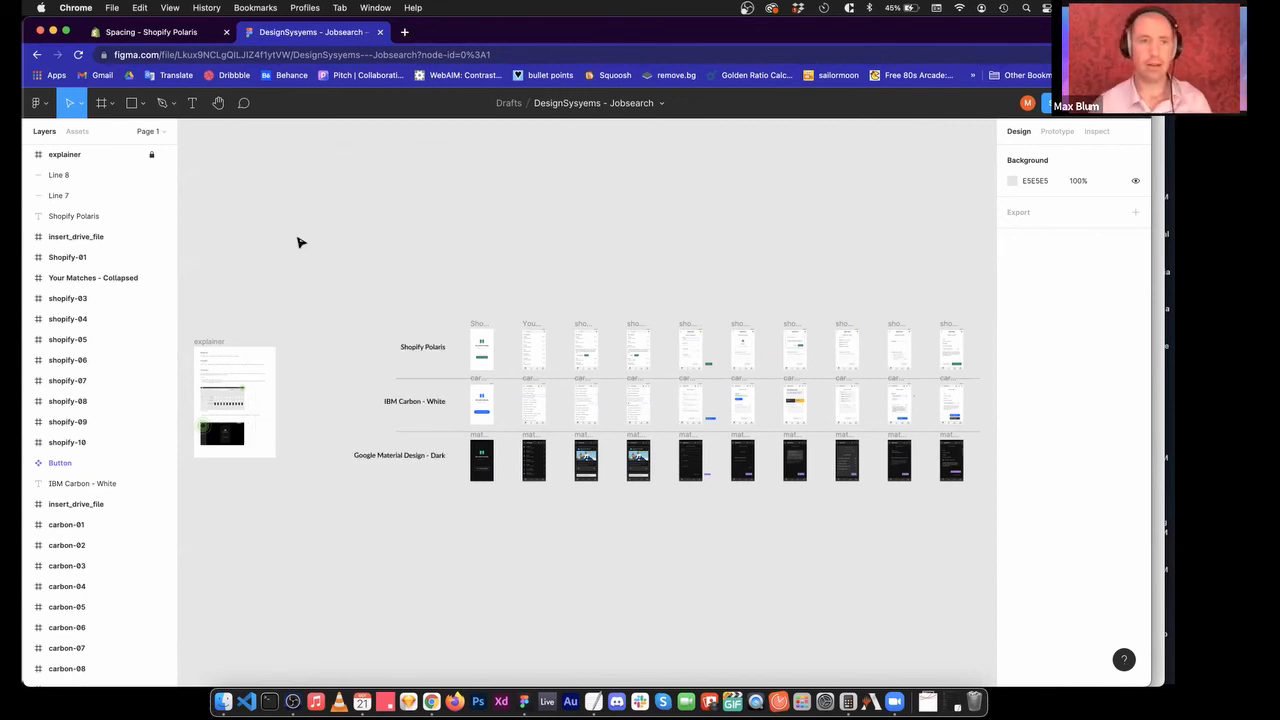
Switch back to the Figma desktop app, leave Community for the account's recent files and show the FigMax Slides file.
scroll(300, 242, "up", 3)
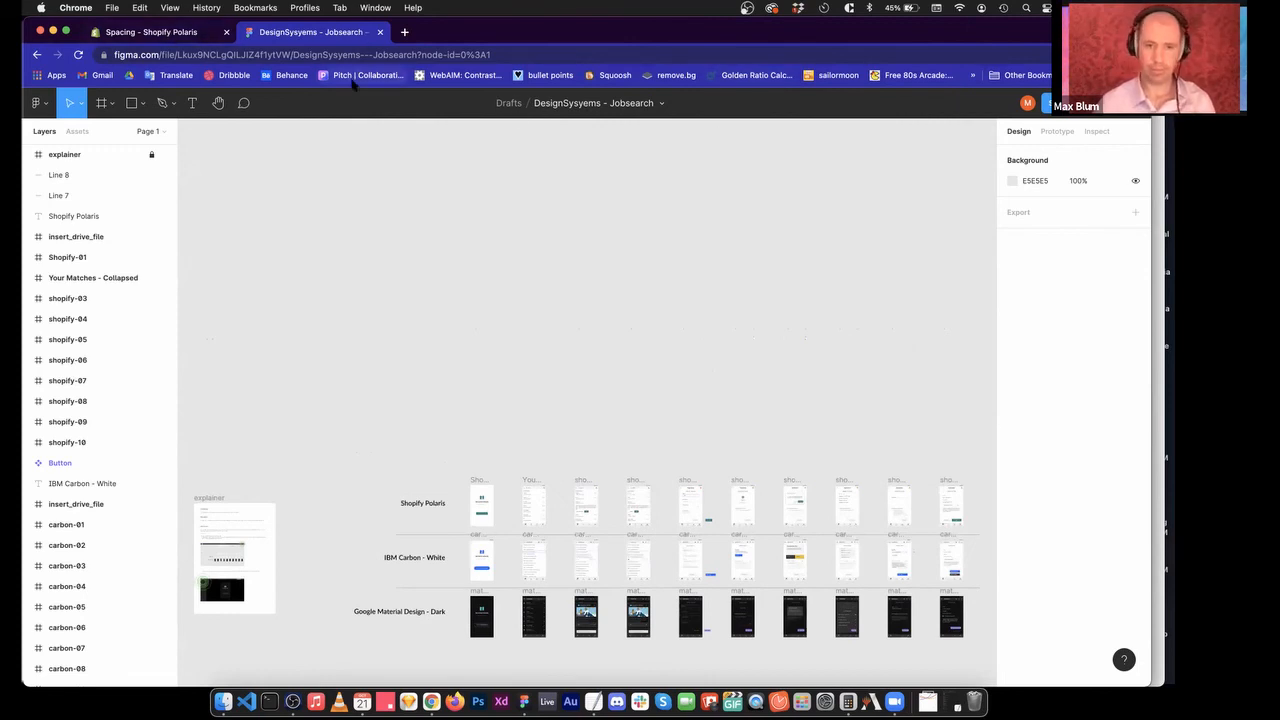
key("super+Tab")
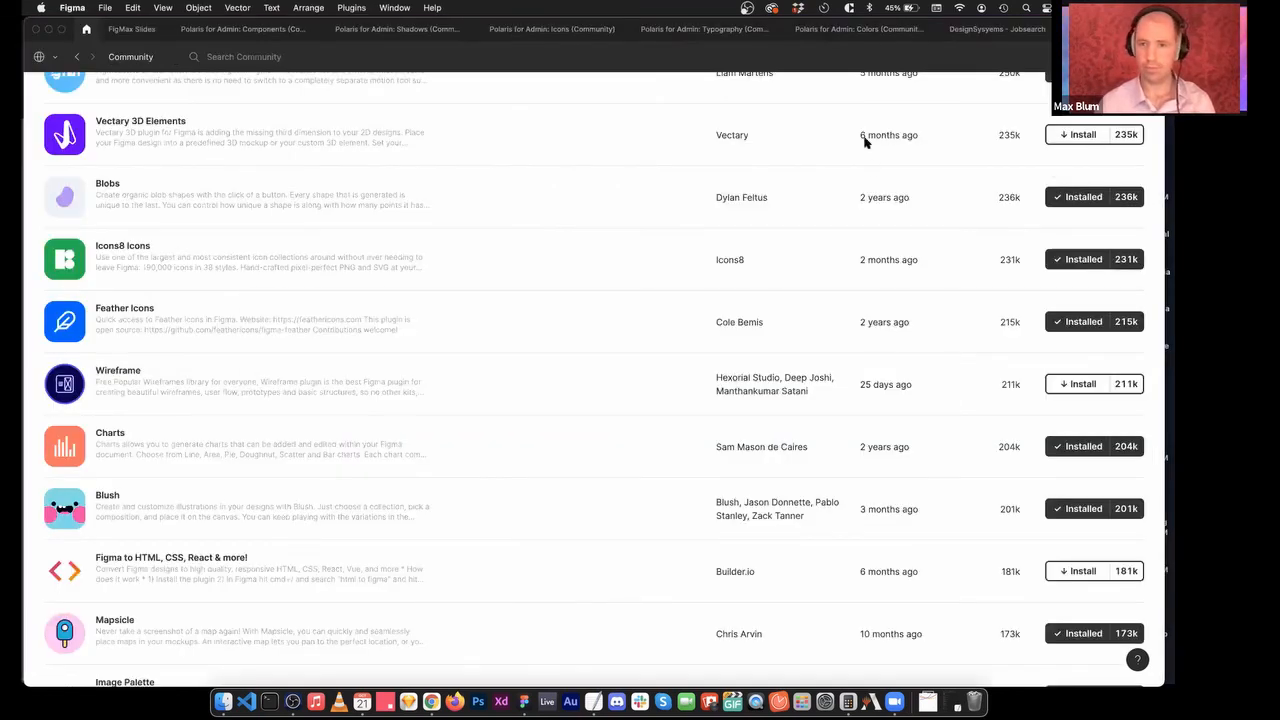
left_click(38, 57)
left_click(86, 121)
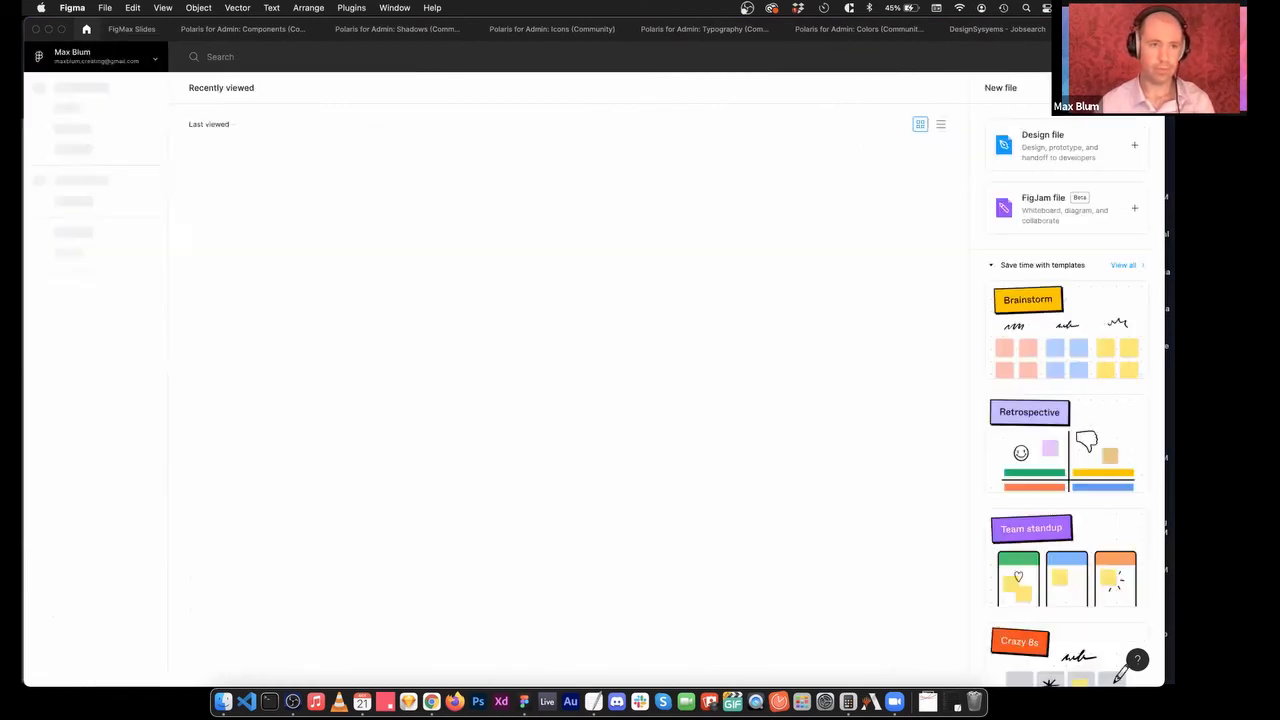
left_click(131, 28)
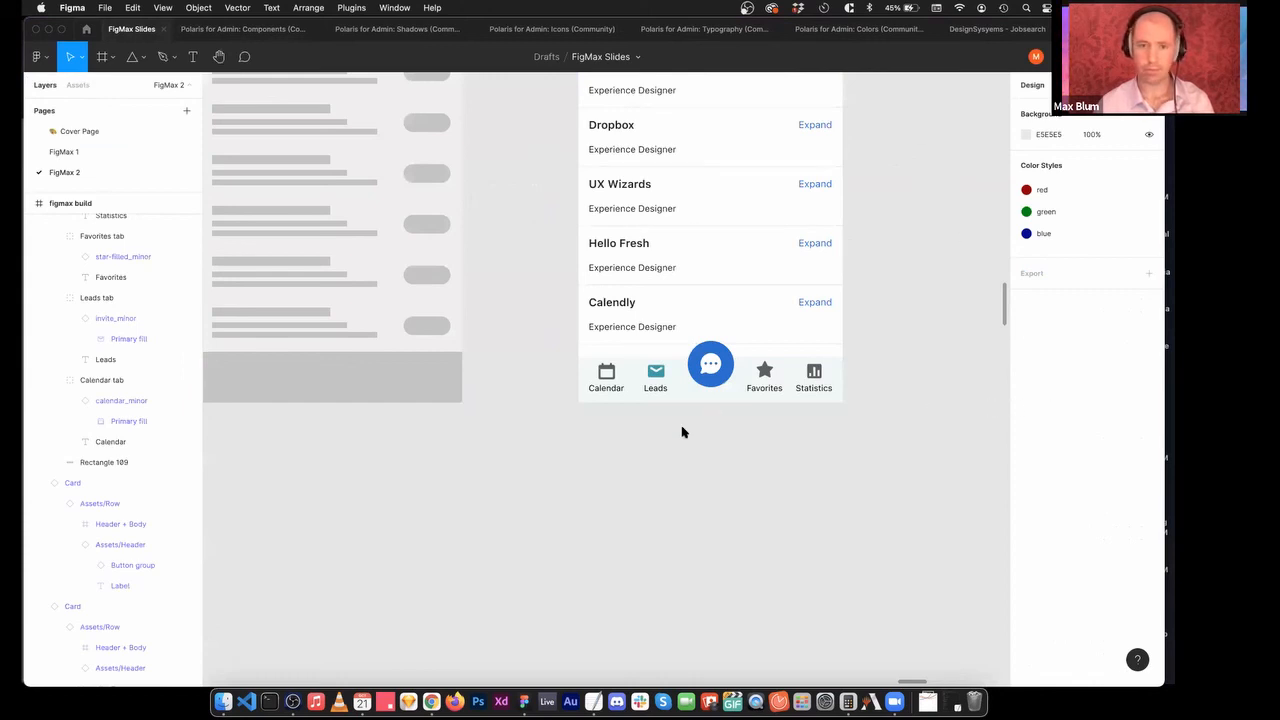
Review the figmax build beside its wireframe and select the Your Matches - Collapsed frame on the "We'll build this today!" slide for comparison.
scroll(506, 441, "up", 5)
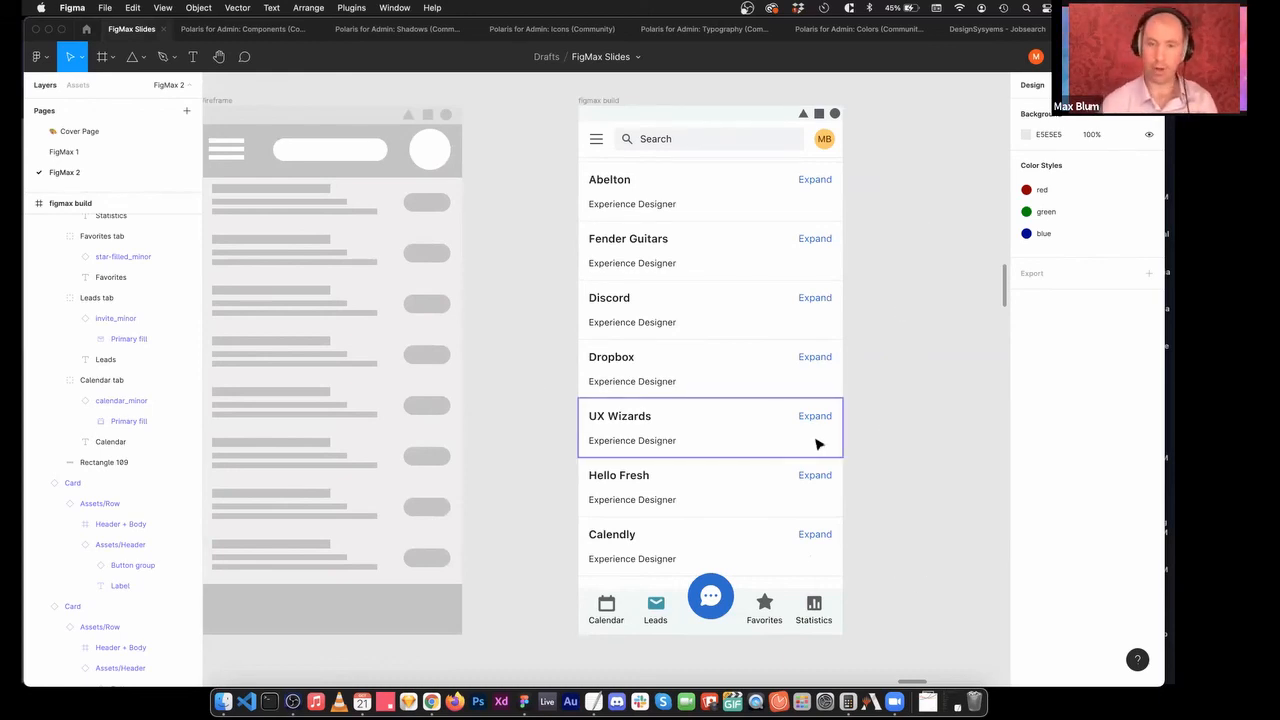
key("minus")
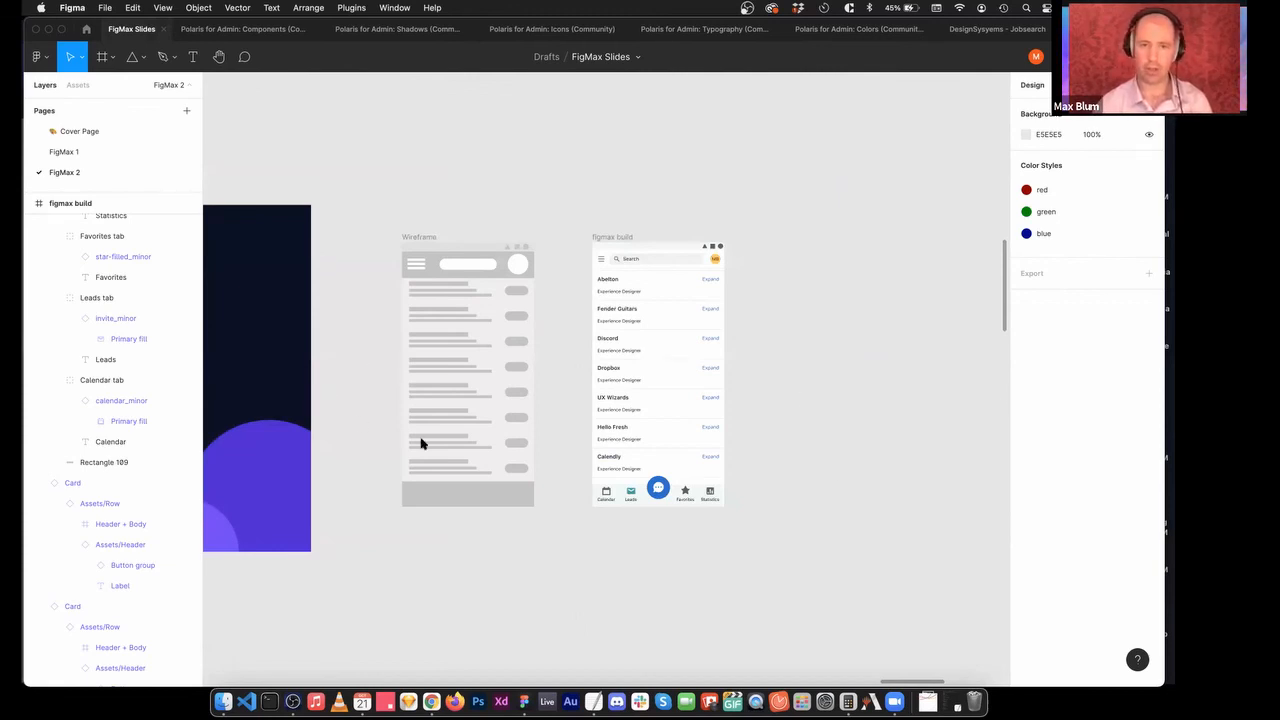
scroll(420, 443, "left", 8)
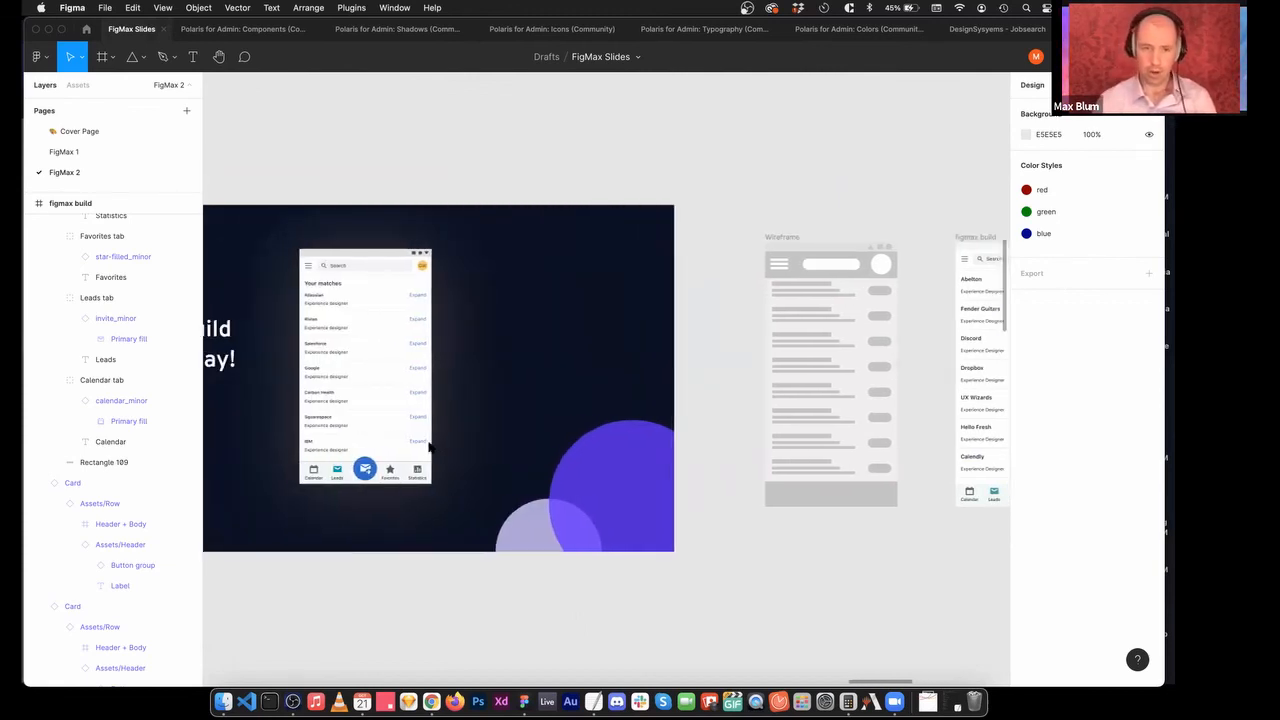
scroll(428, 448, "left", 6)
right_click(430, 450)
left_click(268, 462)
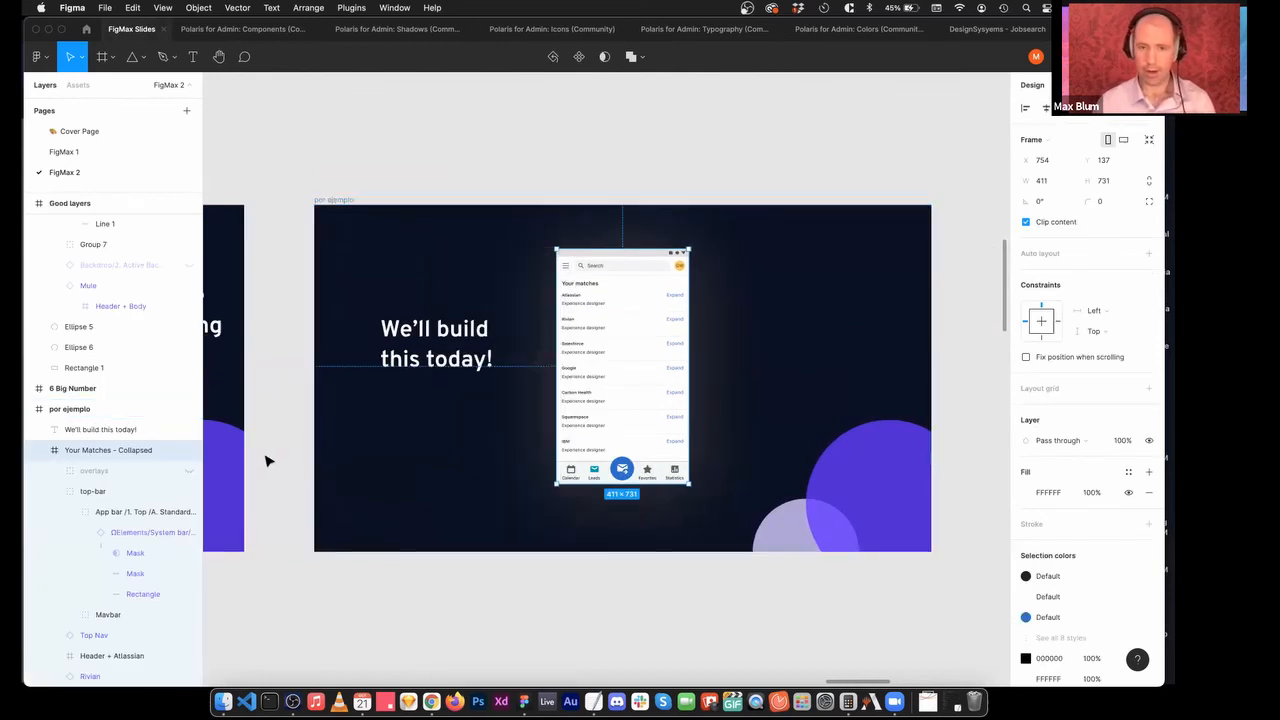
scroll(268, 462, "right", 3)
scroll(268, 462, "left", 2)
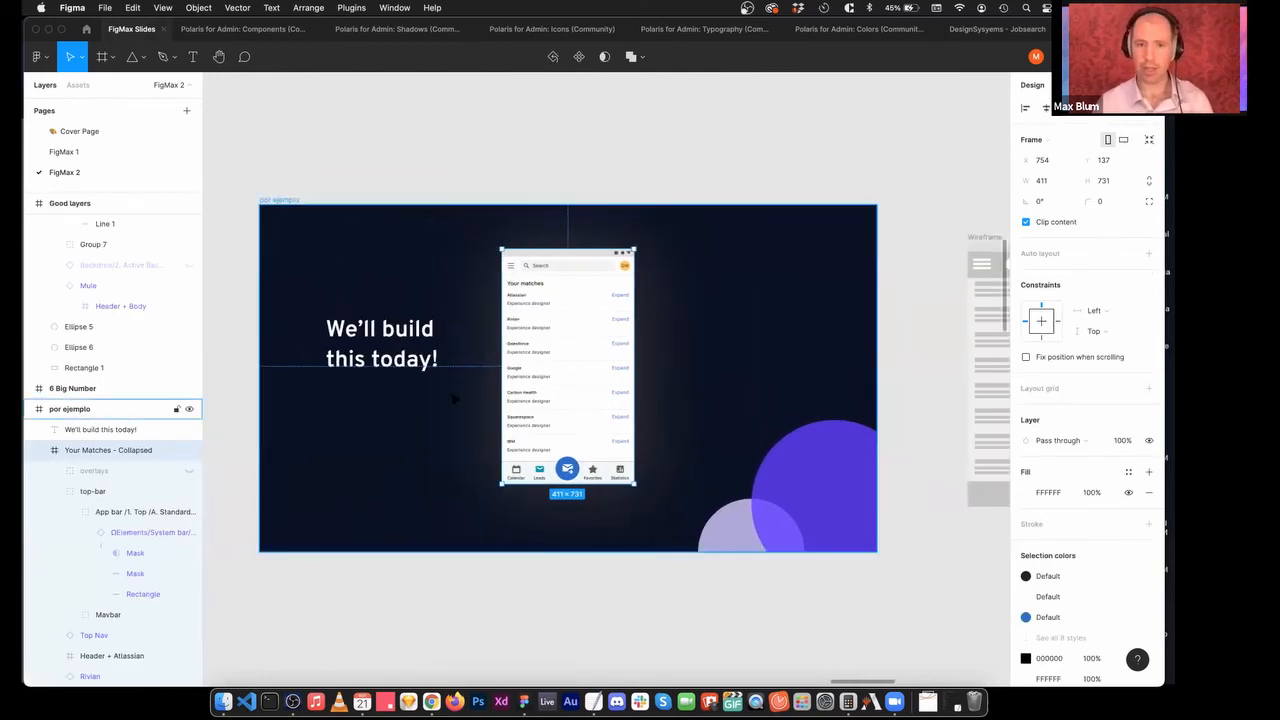
Clear the selection and review the "Downloading the assets" and "Installing fonts" slides.
scroll(466, 400, "left", 15)
scroll(476, 408, "left", 20)
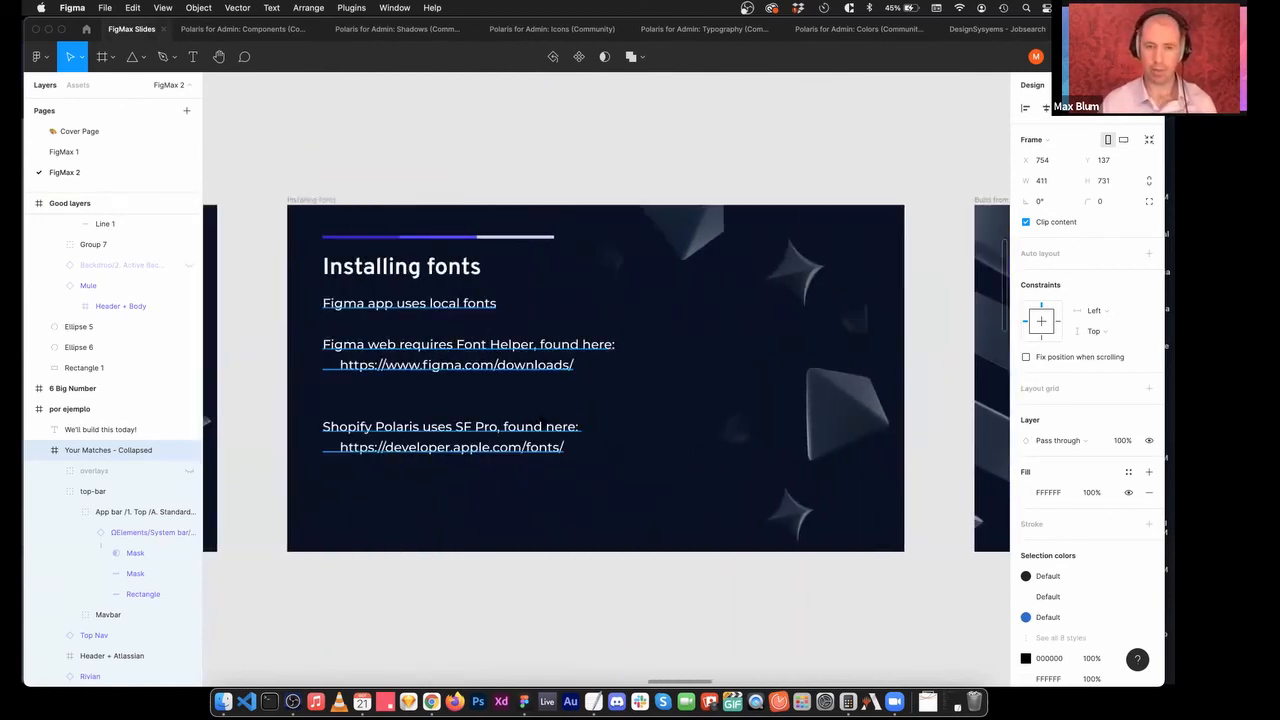
scroll(540, 409, "left", 12)
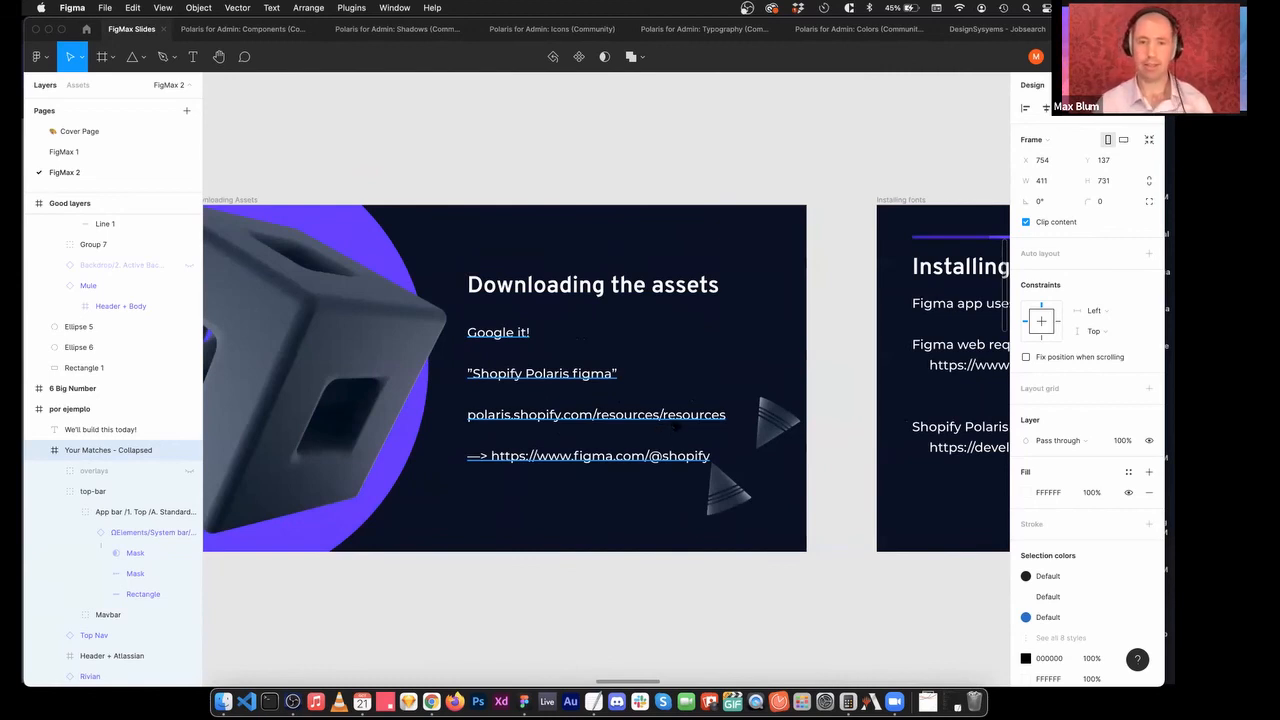
scroll(678, 428, "left", 1)
left_click(743, 603)
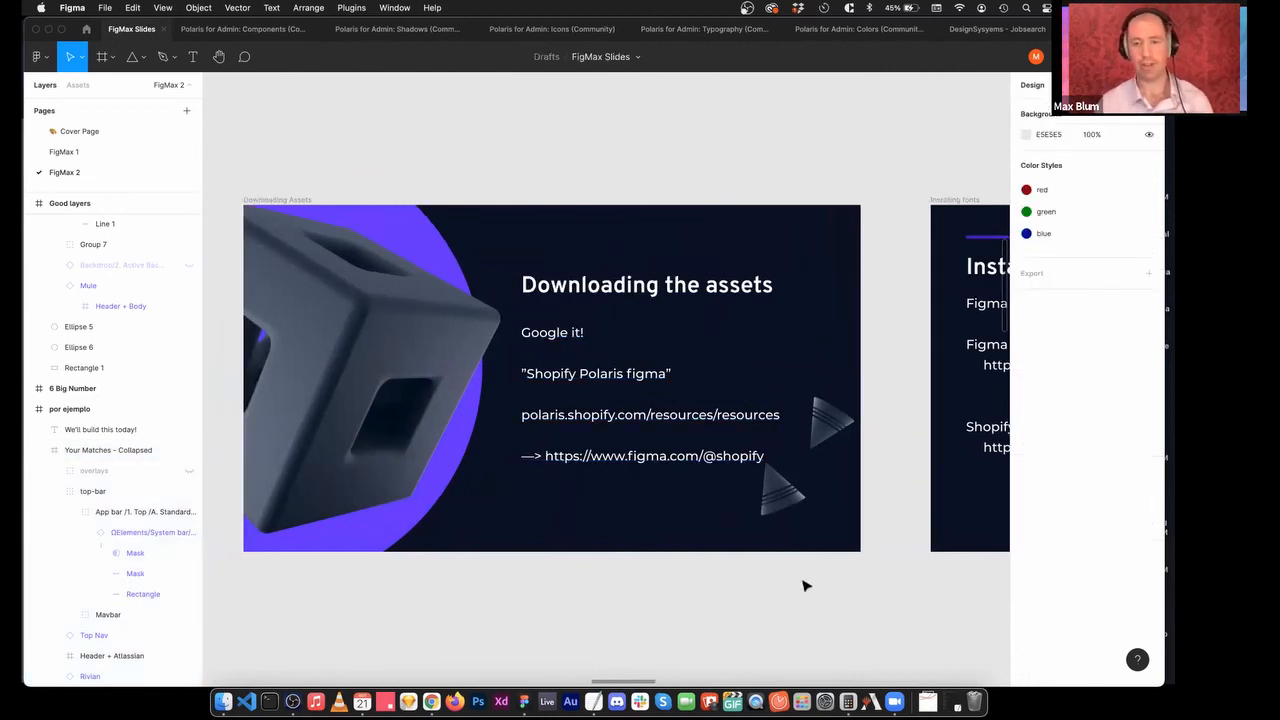
scroll(871, 574, "right", 10)
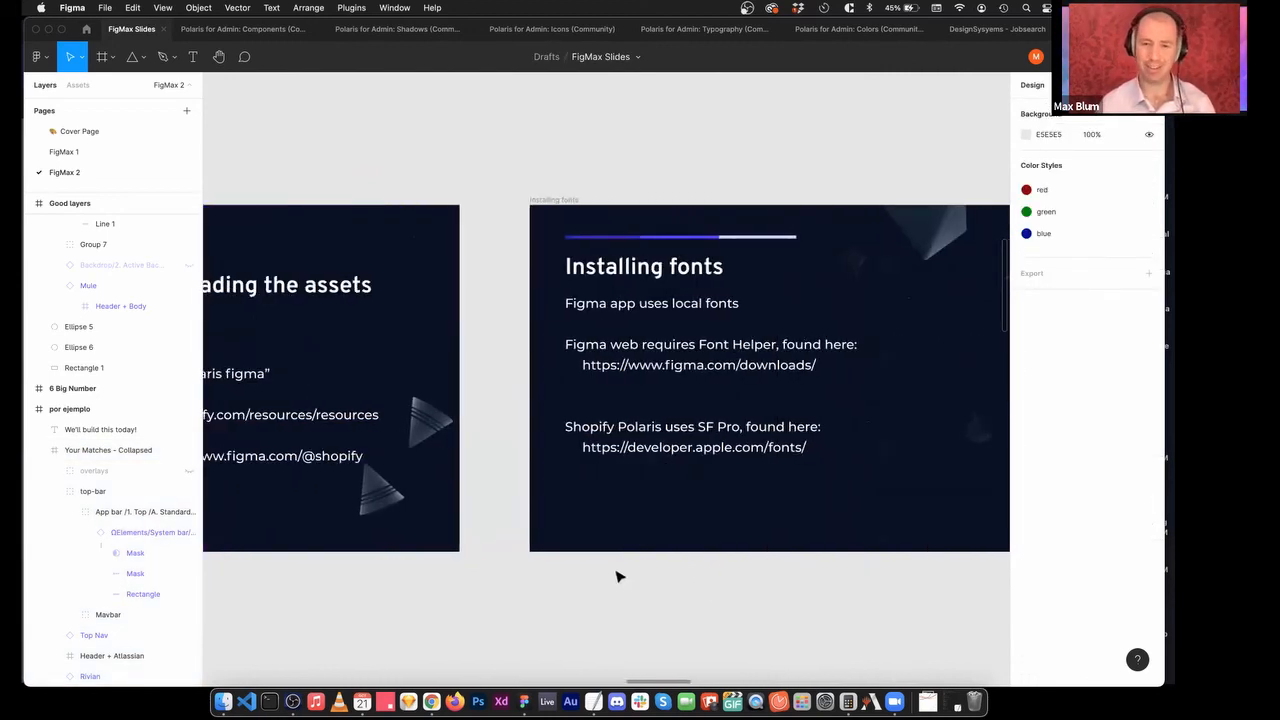
scroll(617, 574, "left", 4)
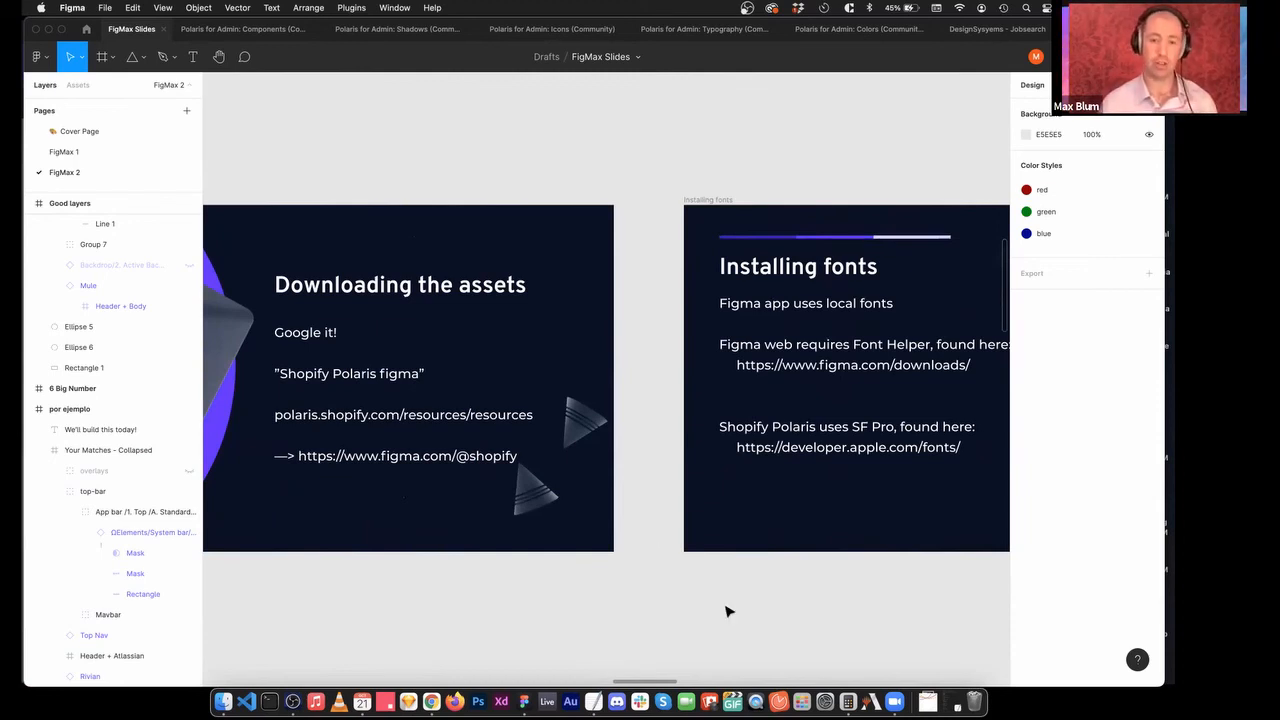
Review the "Build from the bottom up" slide and select the Your Matches - Collapsed frame on the Good layers slide to inspect its layers.
scroll(727, 611, "right", 15)
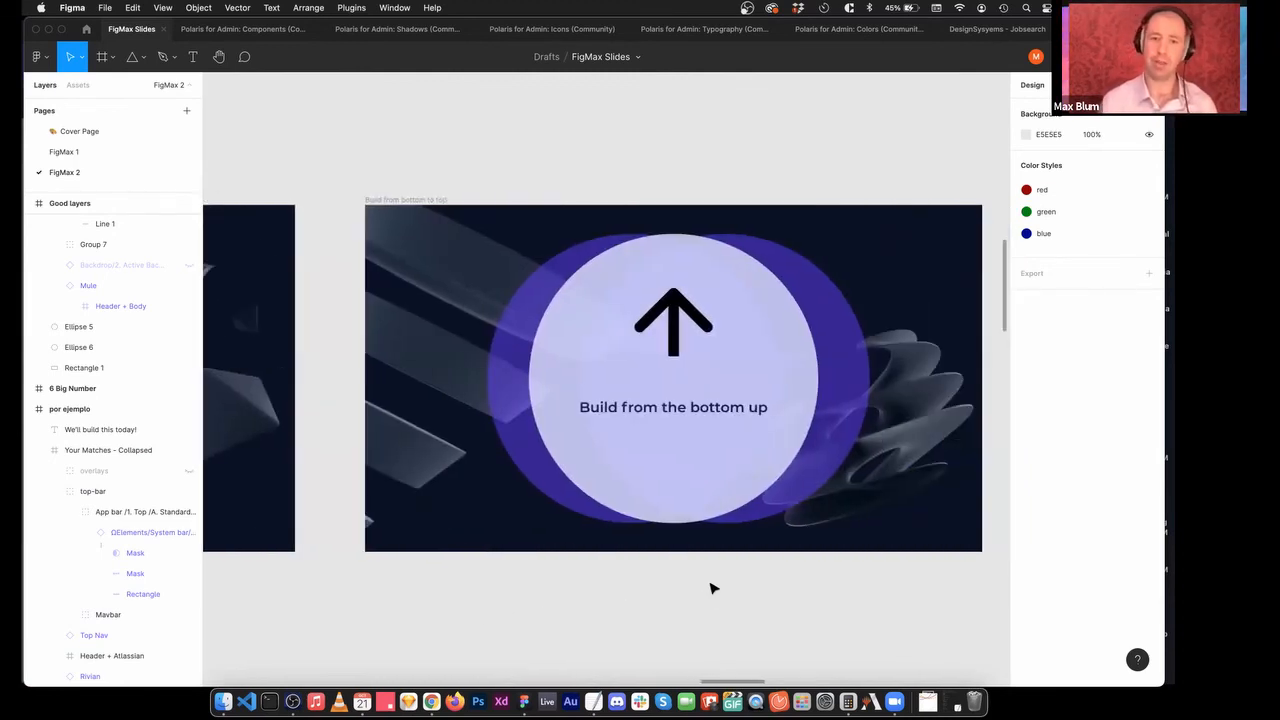
scroll(712, 588, "right", 4)
scroll(712, 588, "left", 4)
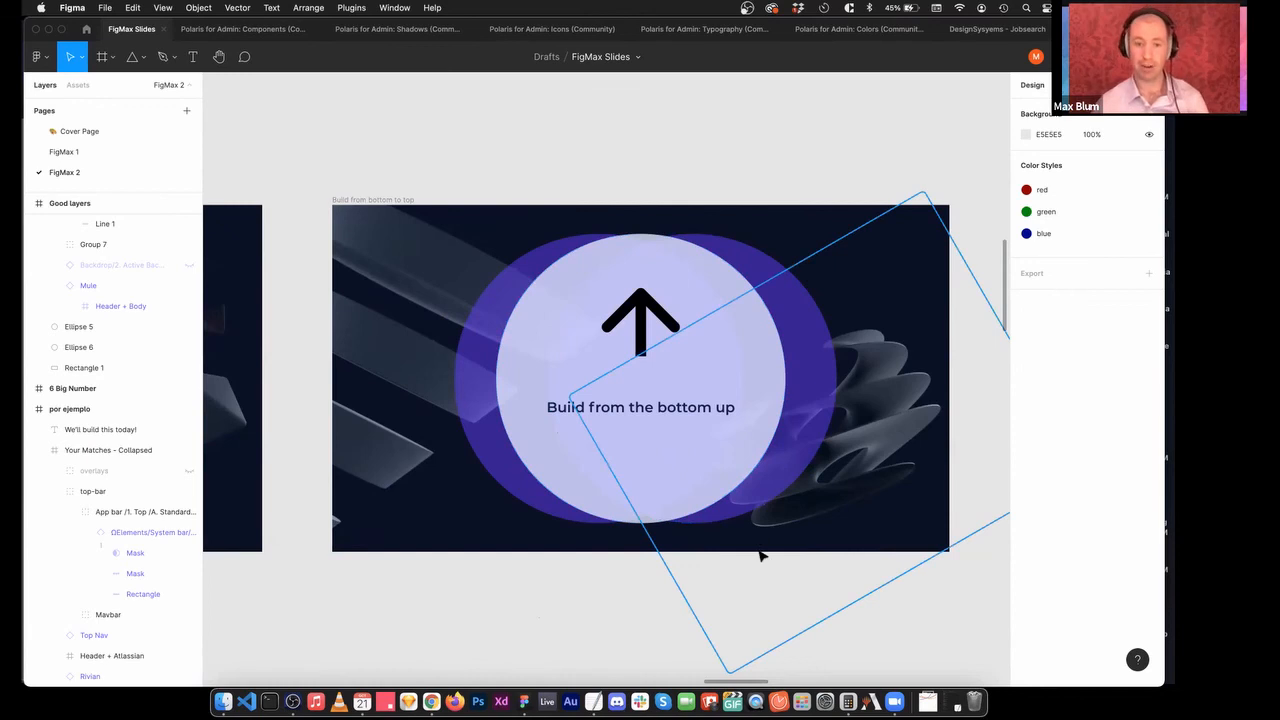
scroll(762, 554, "right", 6)
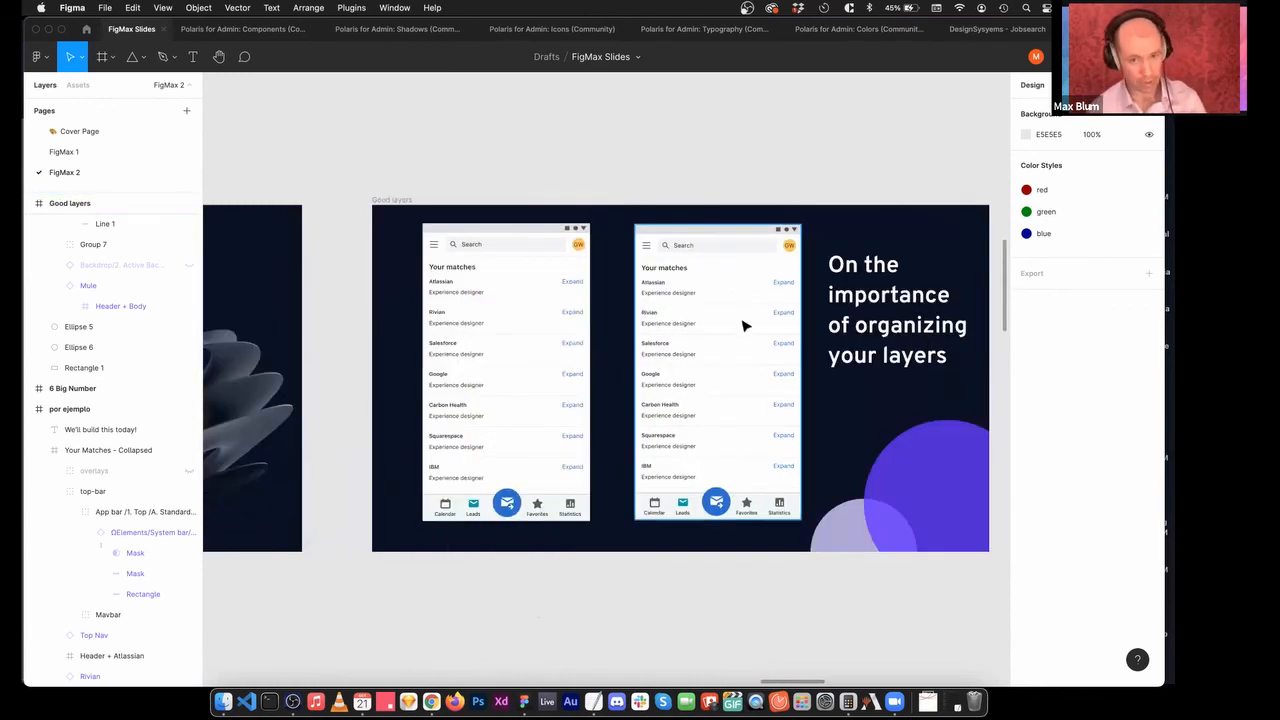
left_click(744, 325)
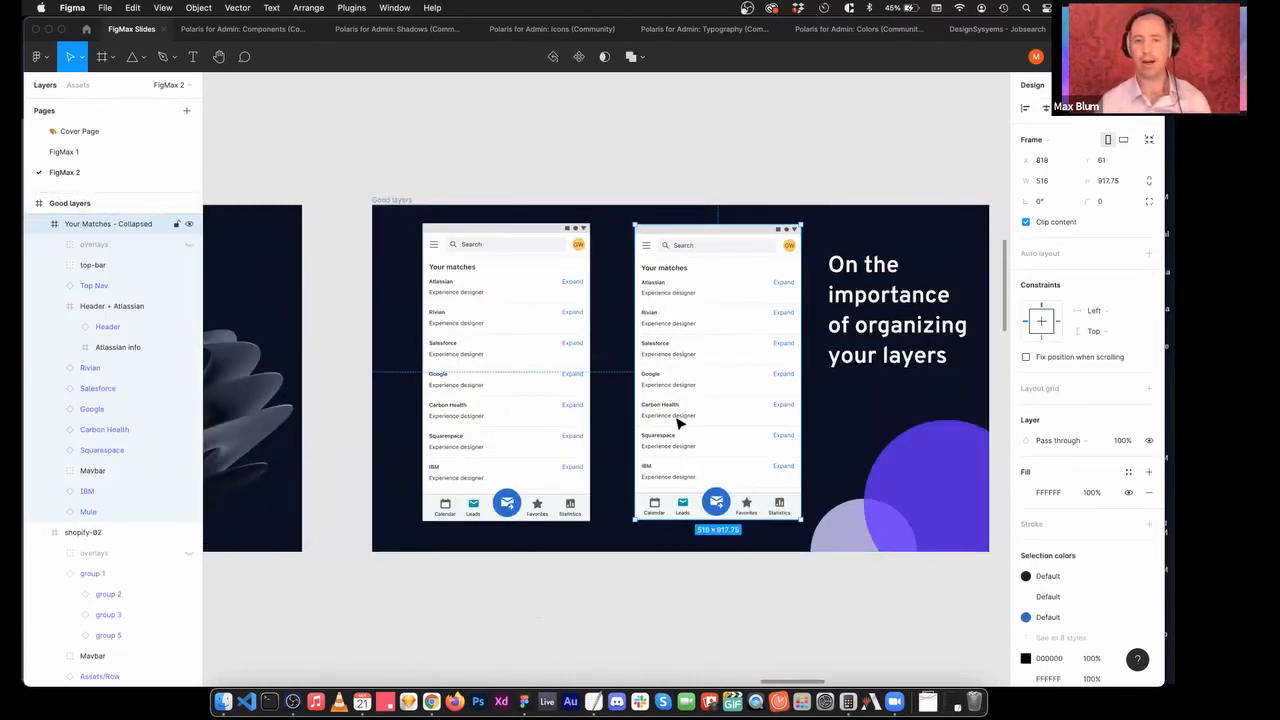
Return to the figmax build frame and select several of its company cards in turn, ending with Fender Guitars, to inspect their layers.
scroll(678, 424, "right", 2)
scroll(678, 424, "right", 15)
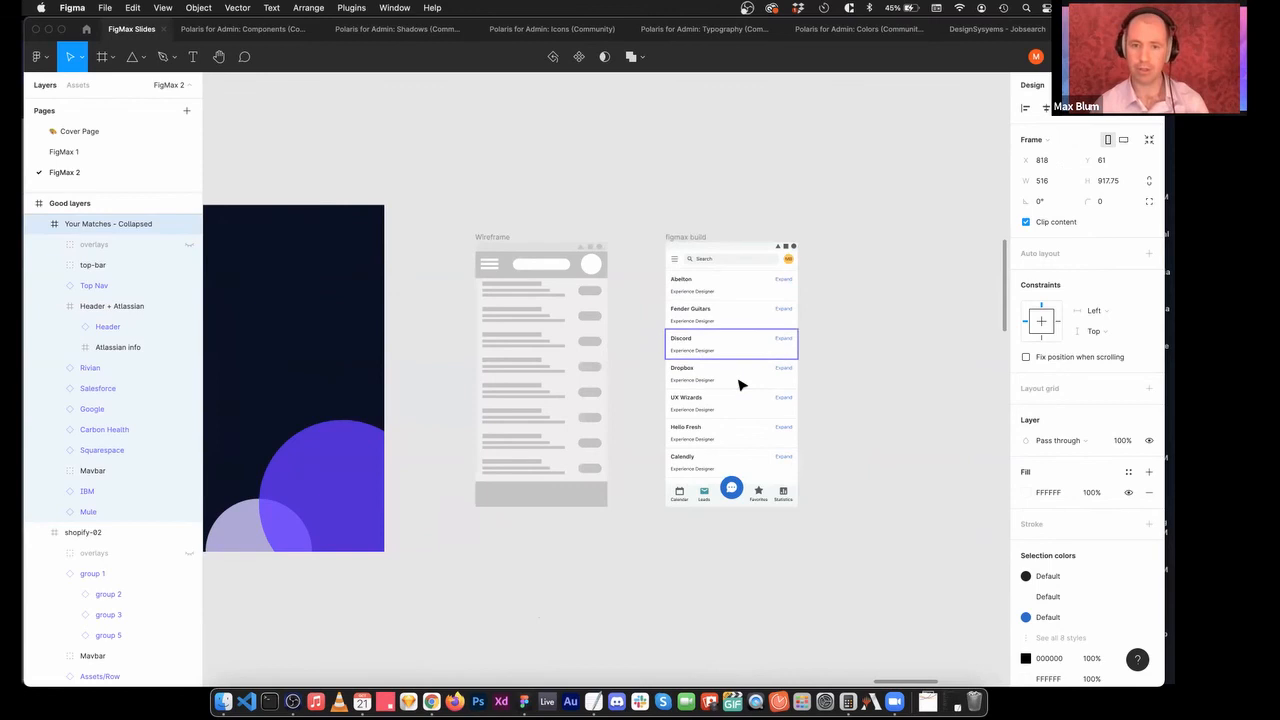
key("Escape")
left_click(688, 434)
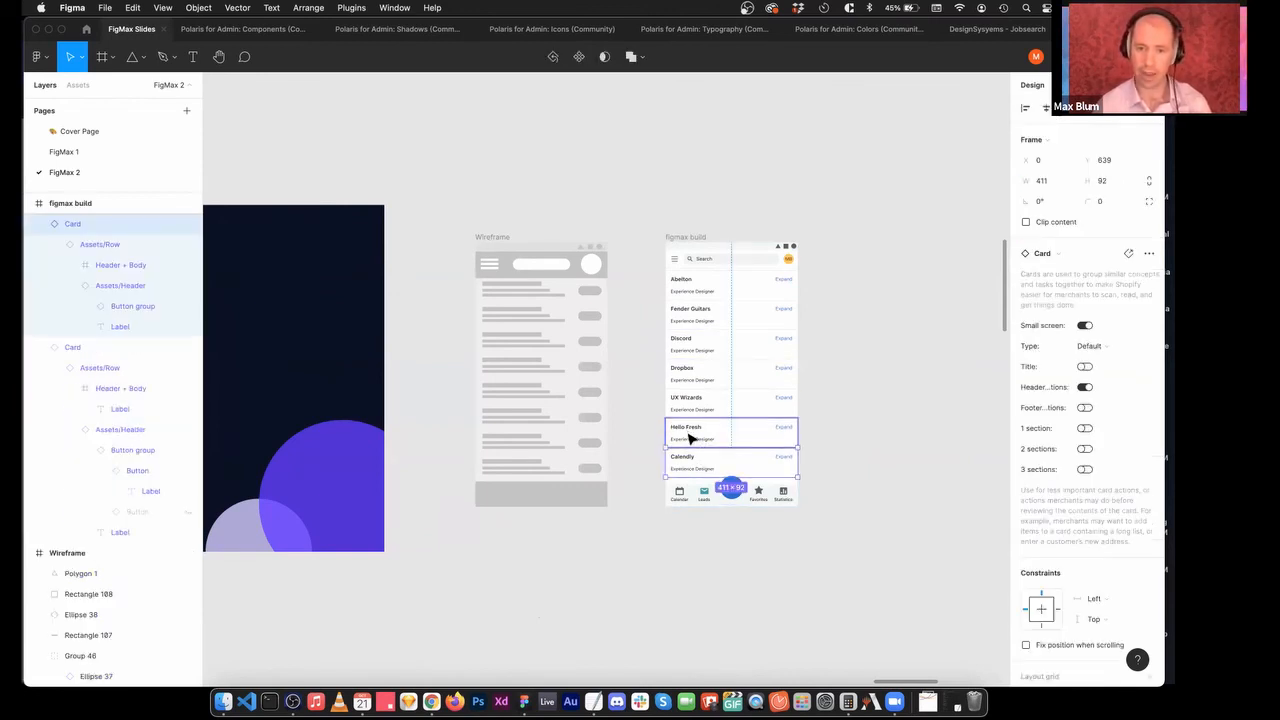
left_click(689, 368)
left_click(700, 340)
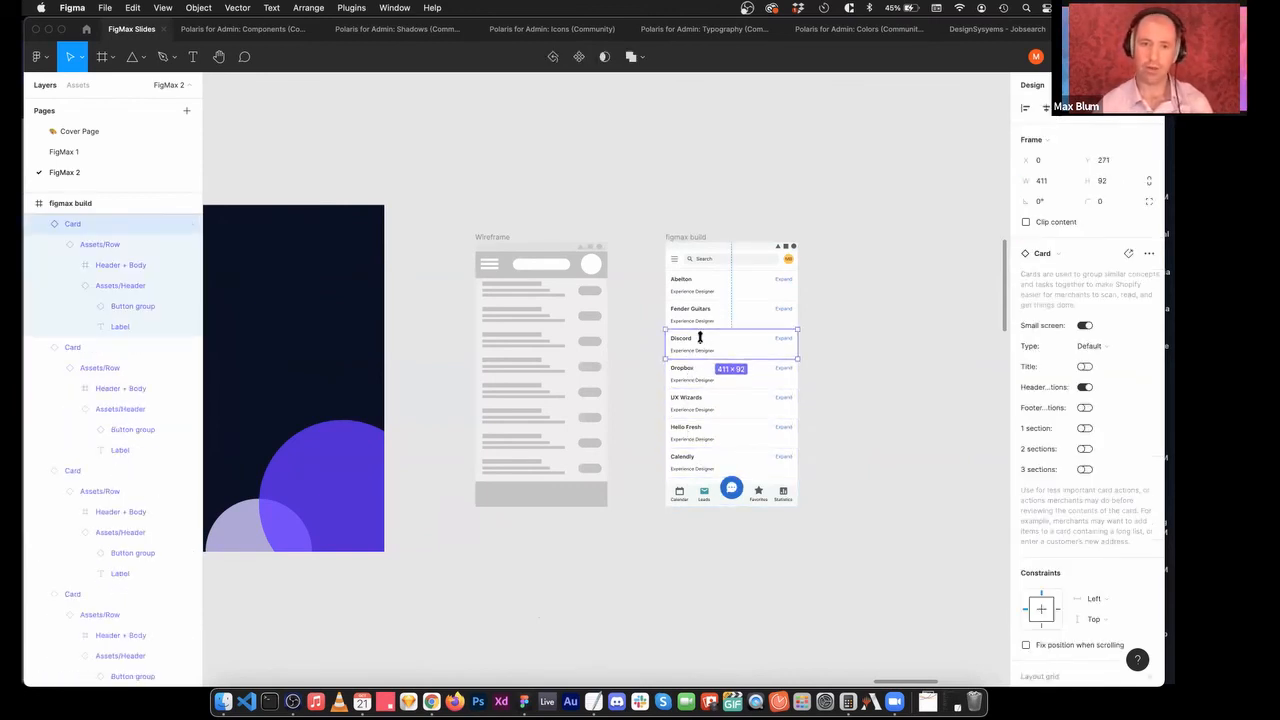
left_click(848, 423)
left_click(724, 322)
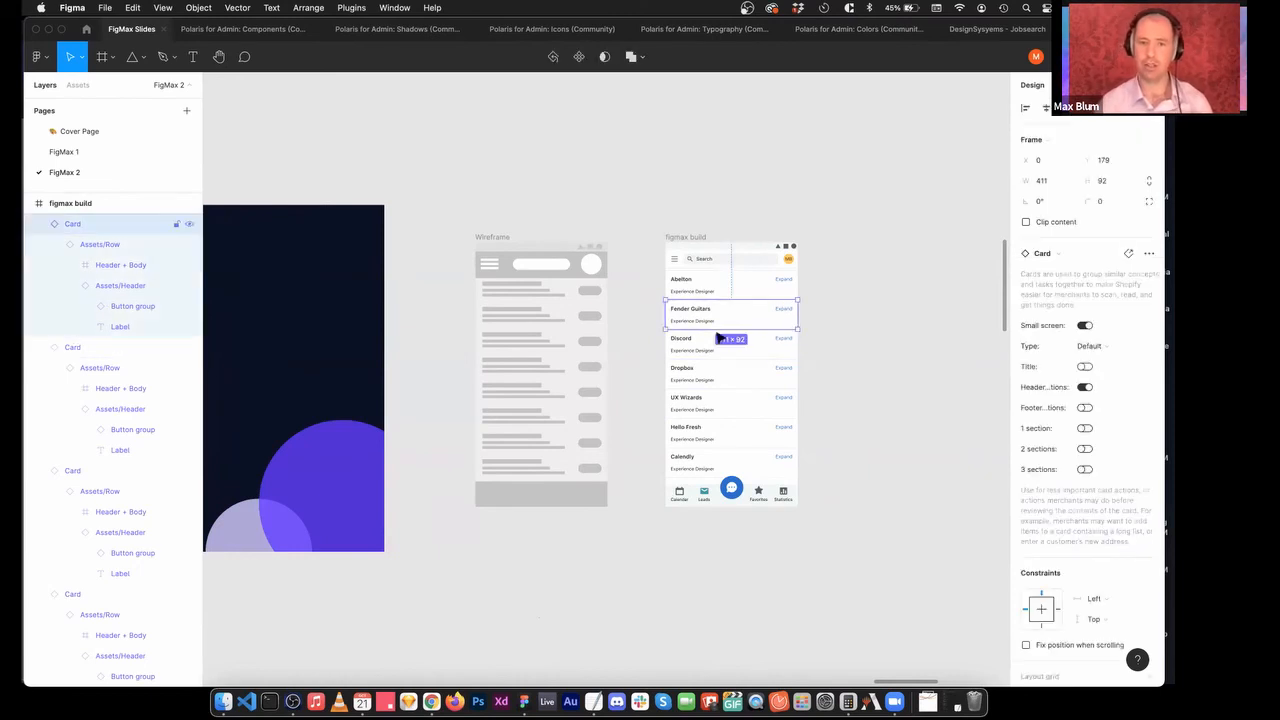
Swap the Fender Guitars and Dropbox cards in the figmax build list and clear the selection.
left_click(708, 379, "shift")
left_click_drag(732, 316, 743, 376)
left_click(843, 374)
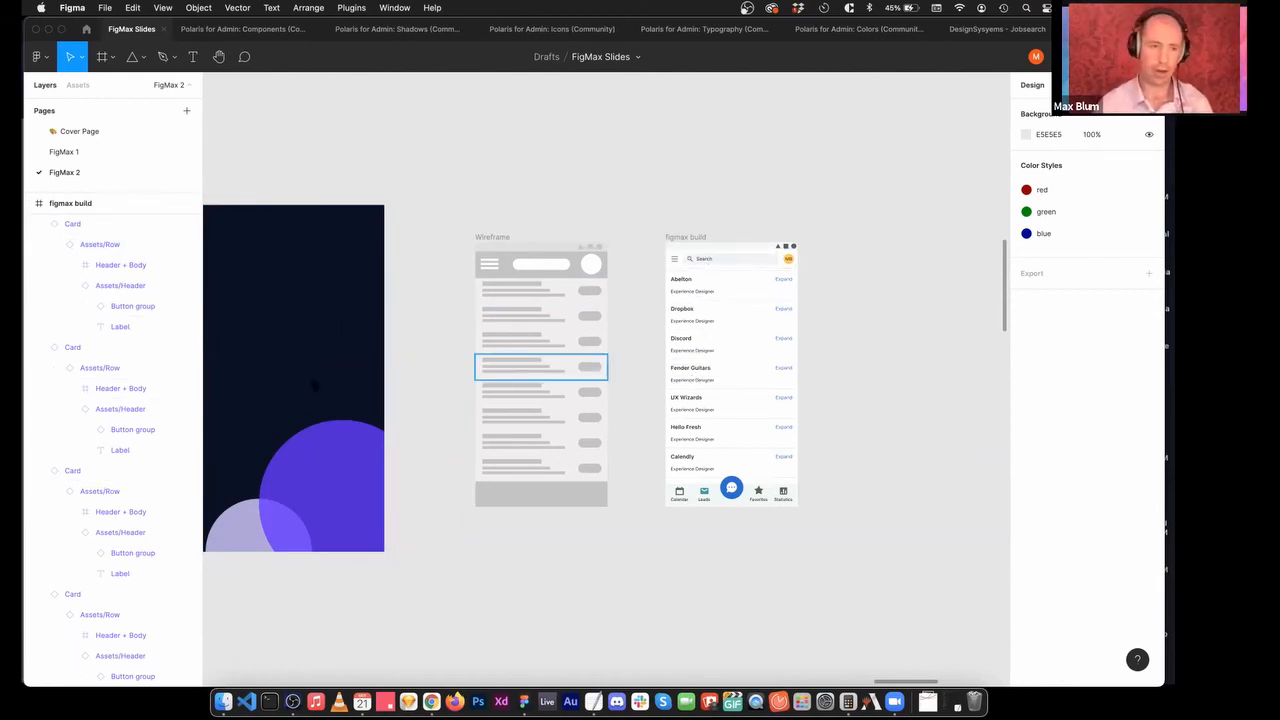
Collapse three consecutive Card layers of the figmax build frame, and select the UX Wizards card to inspect its layers before clearing the selection.
scroll(76, 343, "down", 3)
left_click(41, 257)
left_click(38, 277)
left_click(38, 298)
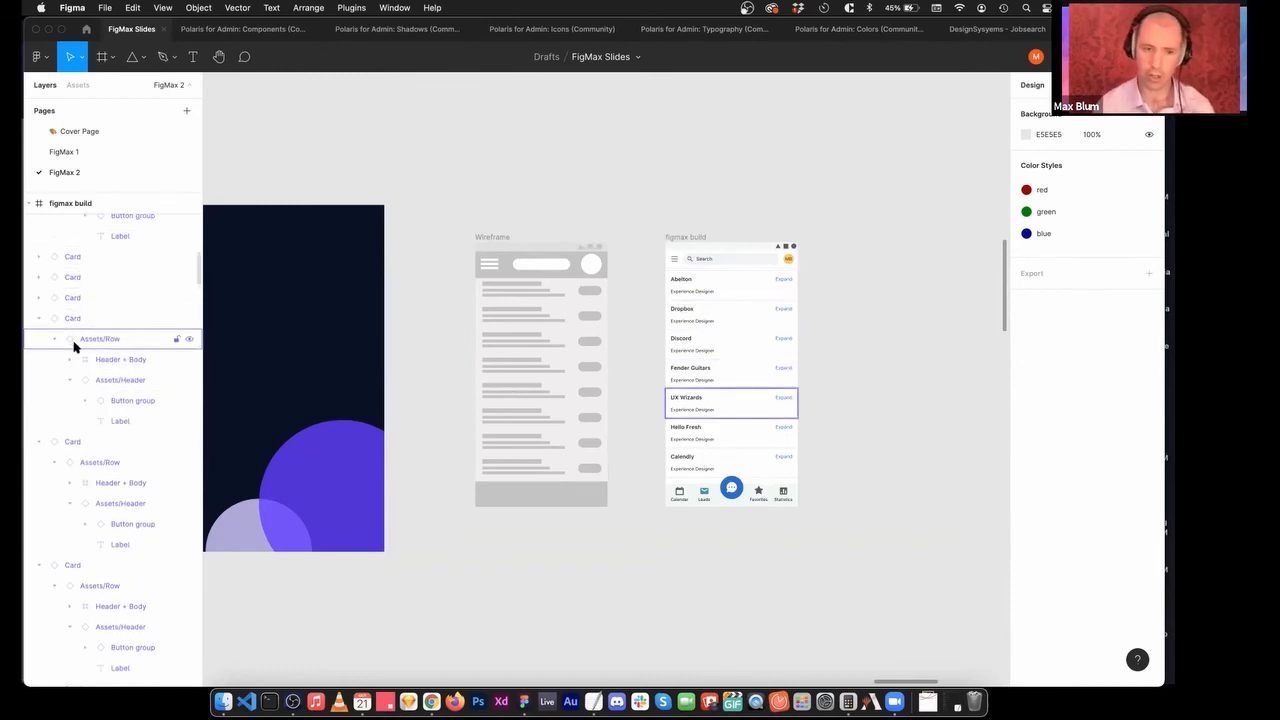
scroll(820, 370, "left", 2)
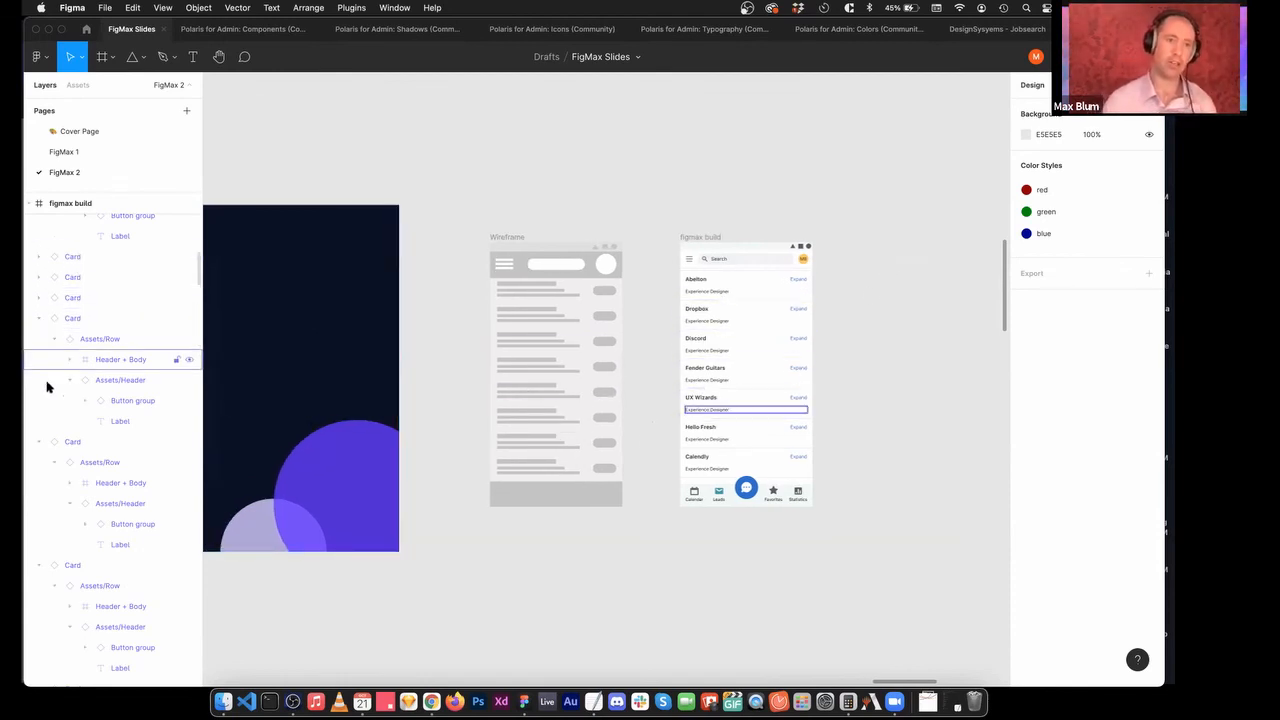
left_click(72, 319)
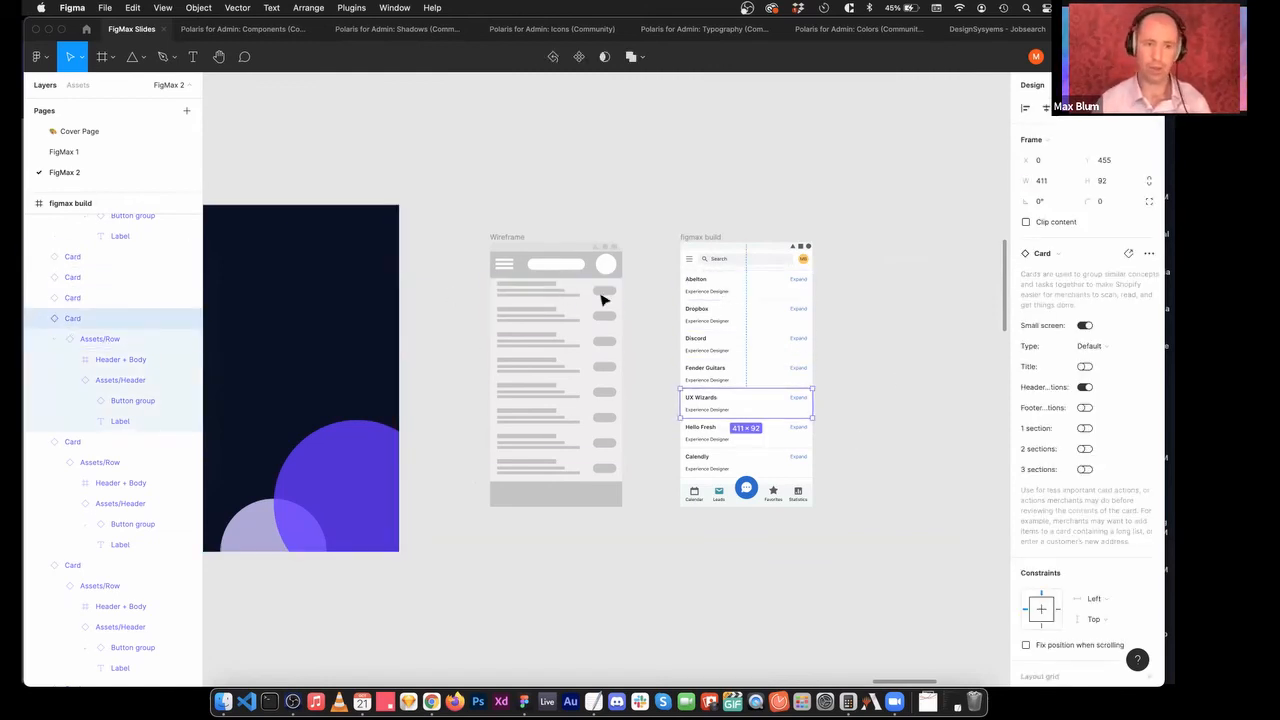
left_click(900, 331)
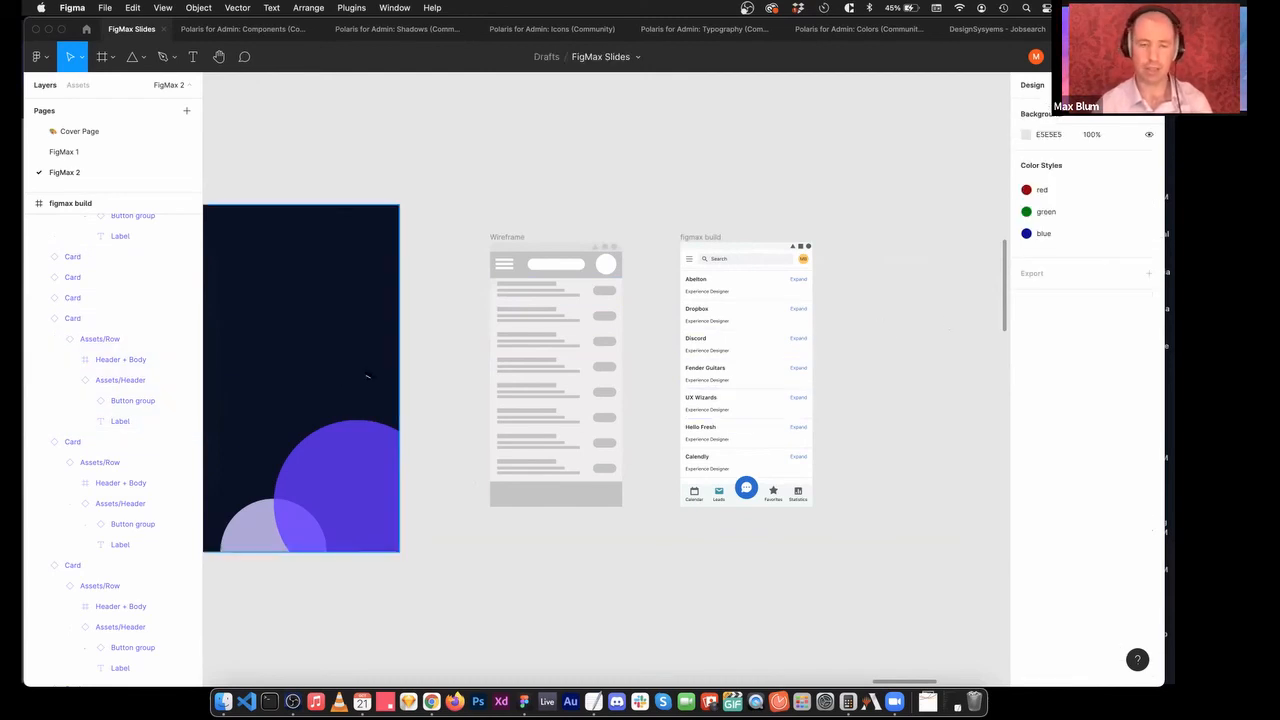
Compare the mockup on the "We'll build this today!" slide with the wireframe and the figmax build frame.
scroll(352, 380, "left", 10)
scroll(352, 380, "right", 5)
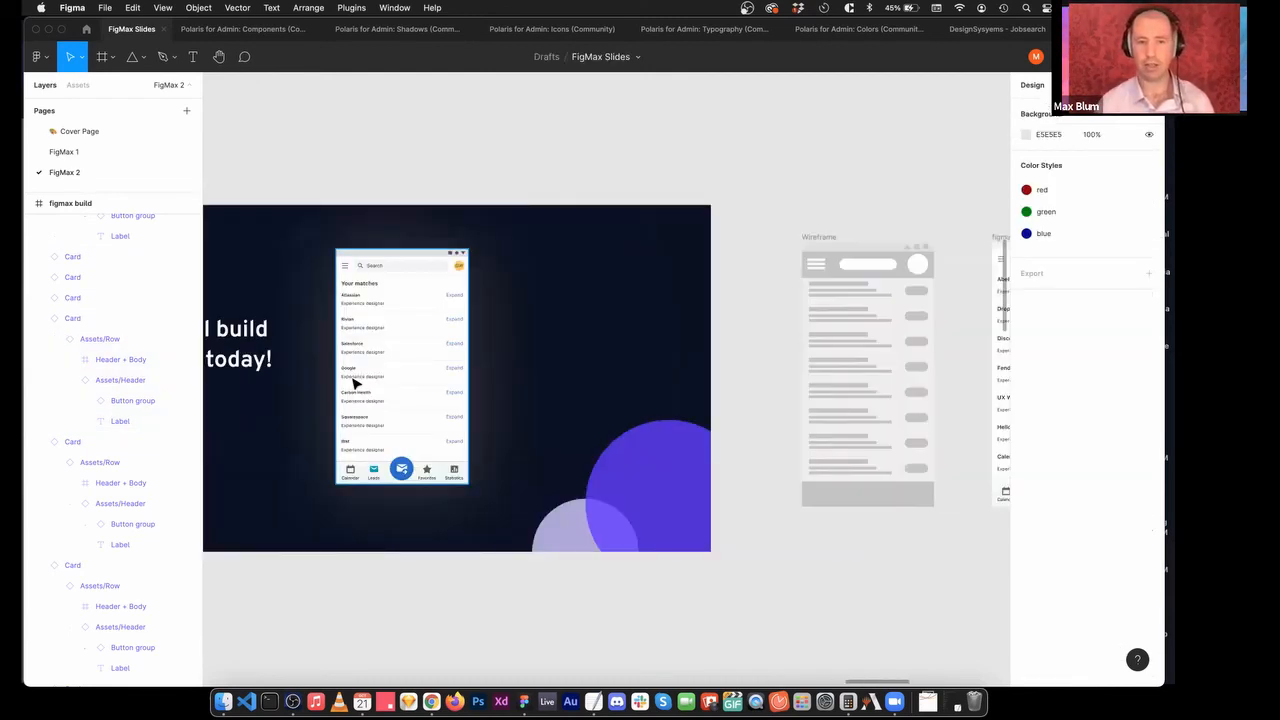
scroll(352, 383, "left", 5)
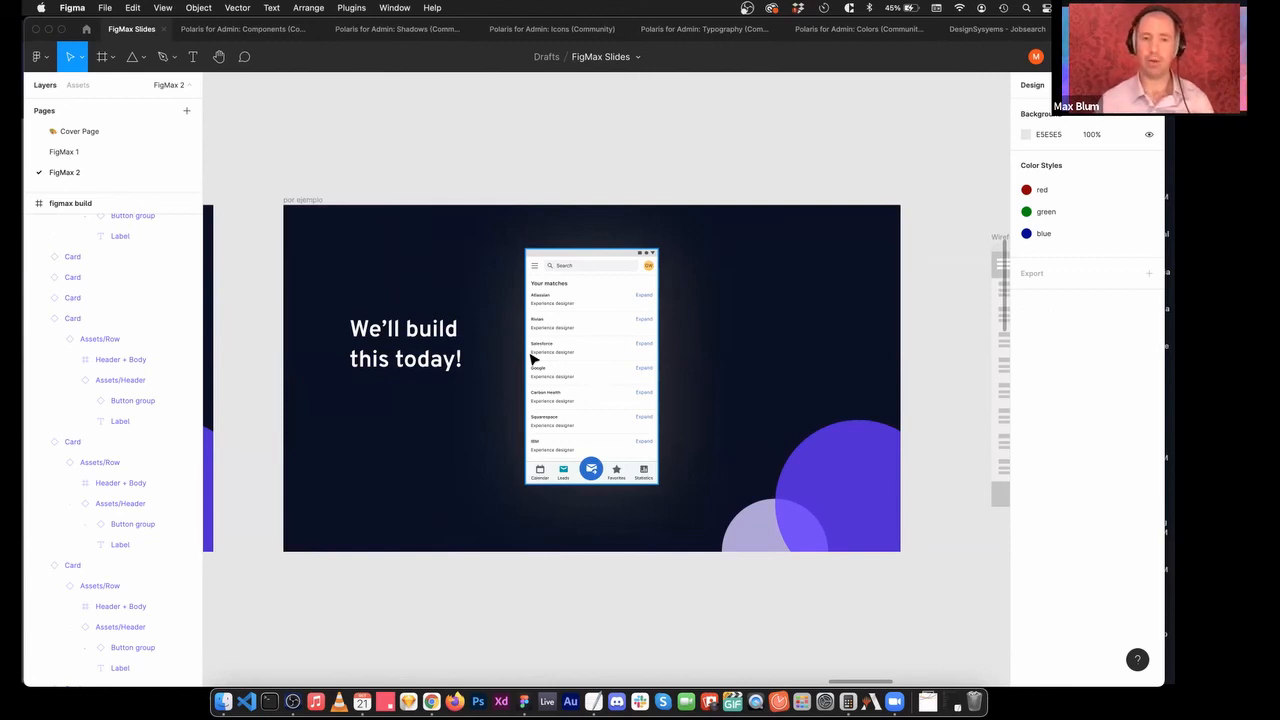
scroll(812, 200, "right", 8)
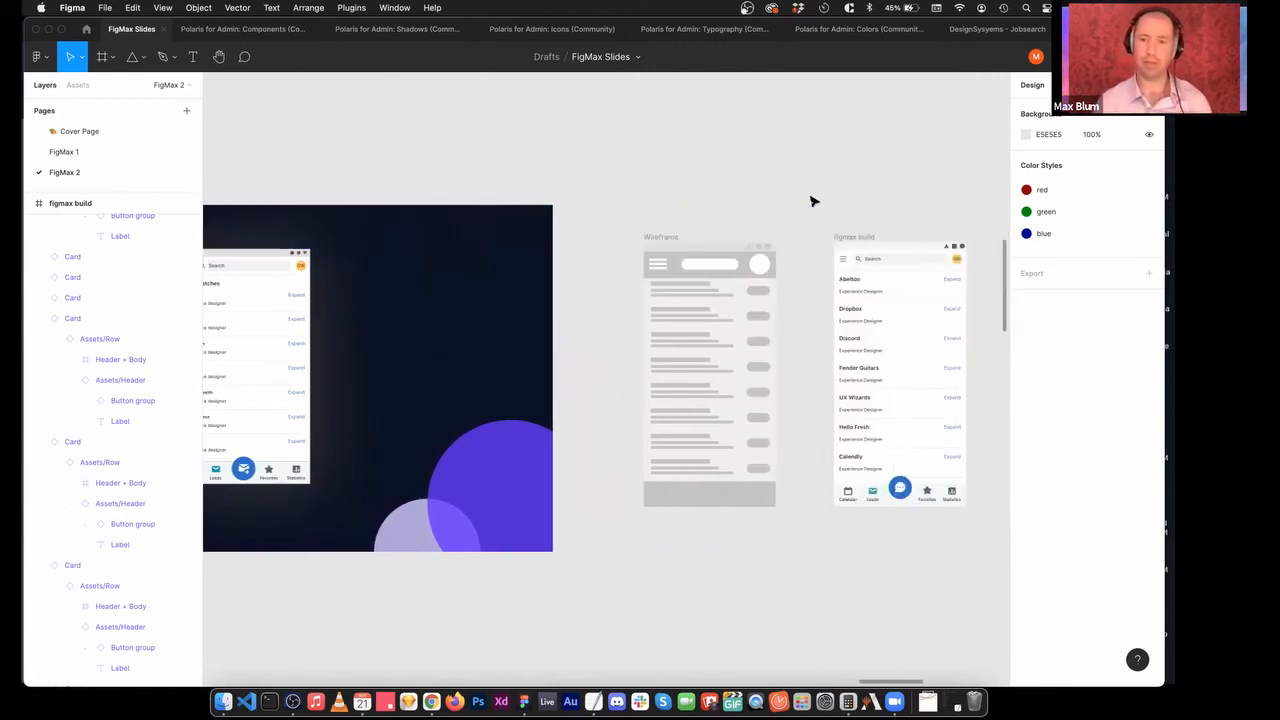
scroll(812, 200, "right", 3)
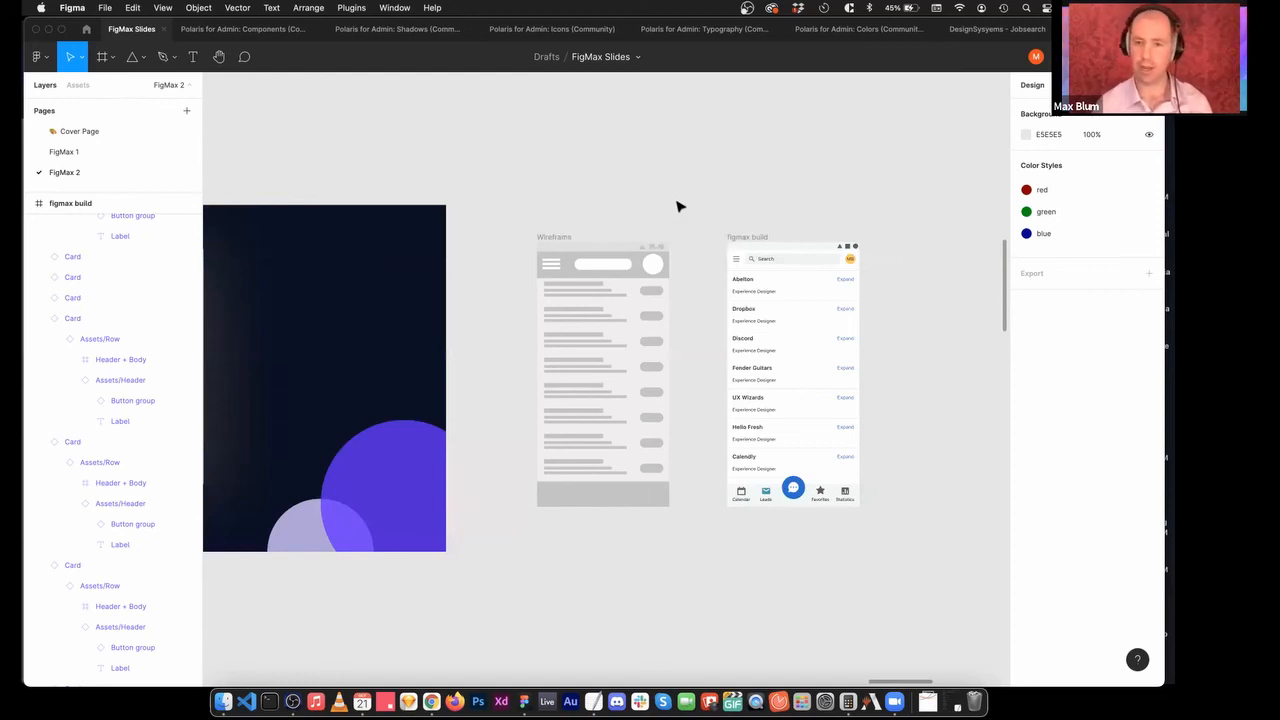
scroll(634, 223, "right", 3)
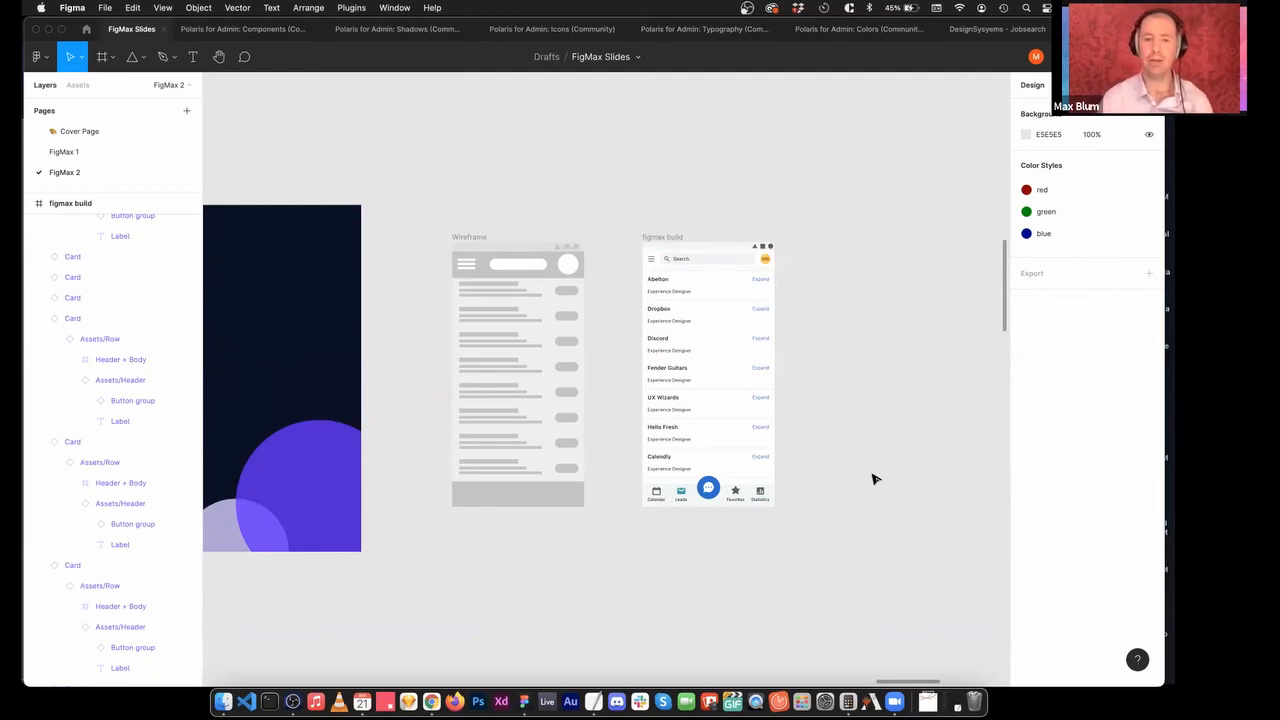
left_click(769, 346)
left_click(880, 357)
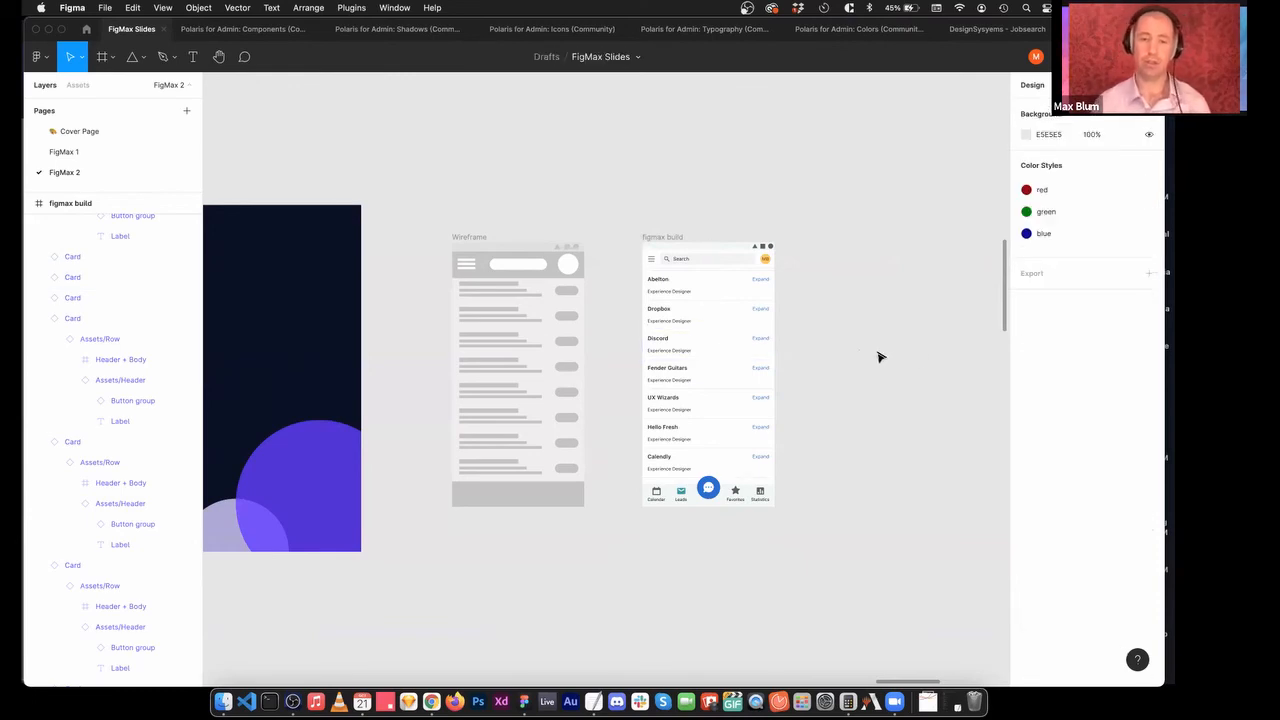